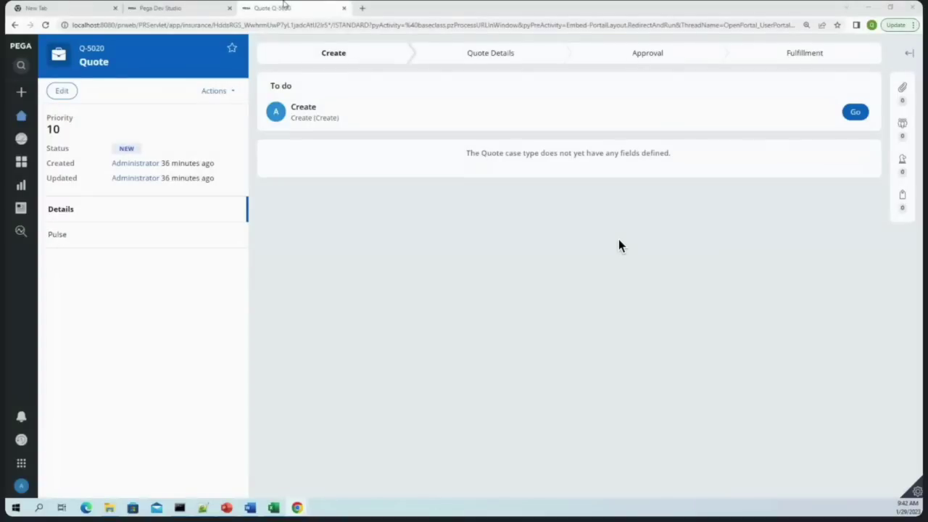
In Dev Studio, open the operator's Insurance:Authors access group record
left_click(167, 8)
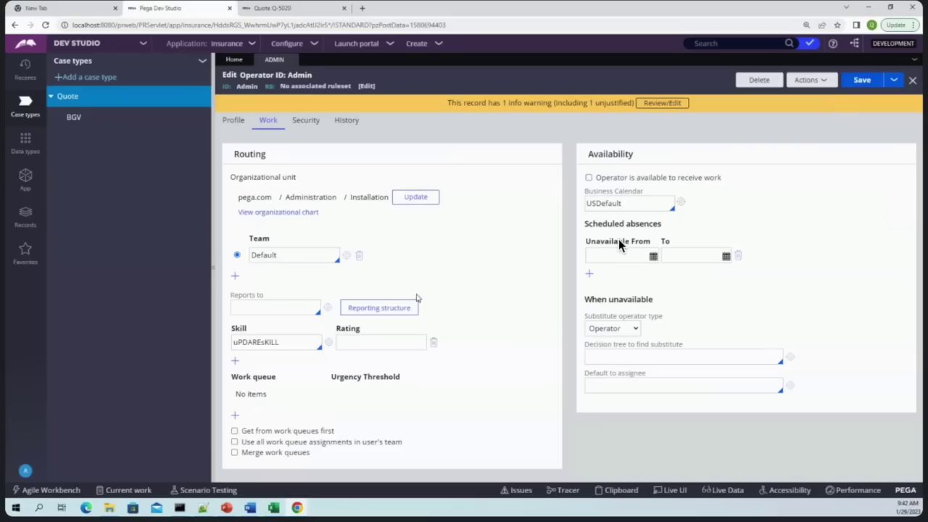
left_click(25, 218)
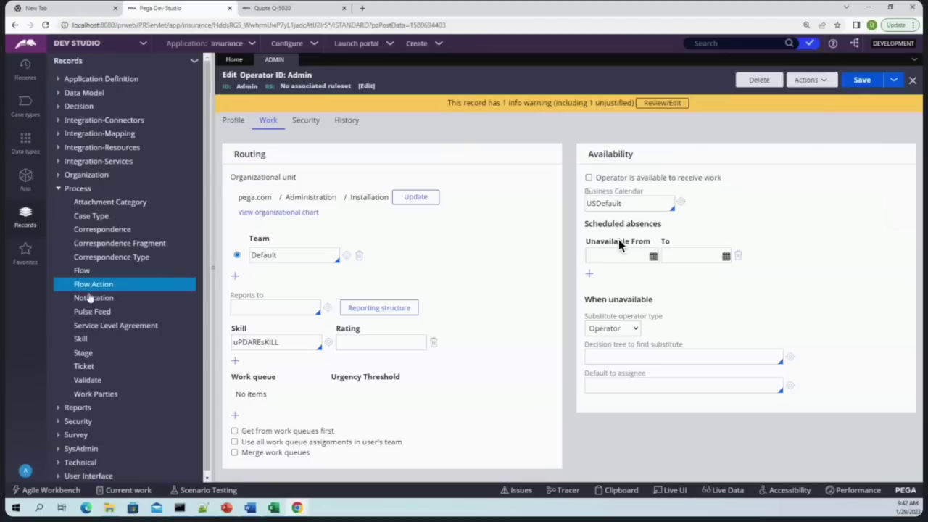
left_click(57, 190)
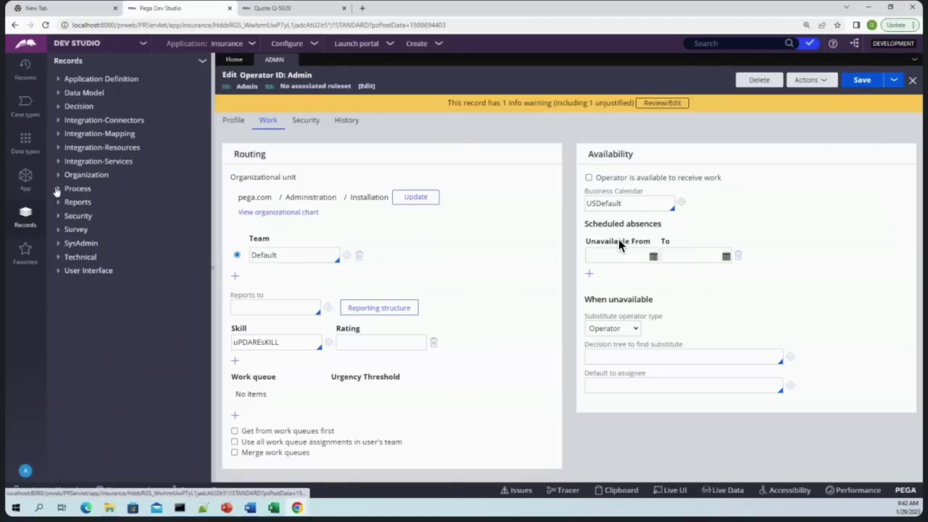
left_click(26, 470)
left_click(57, 433)
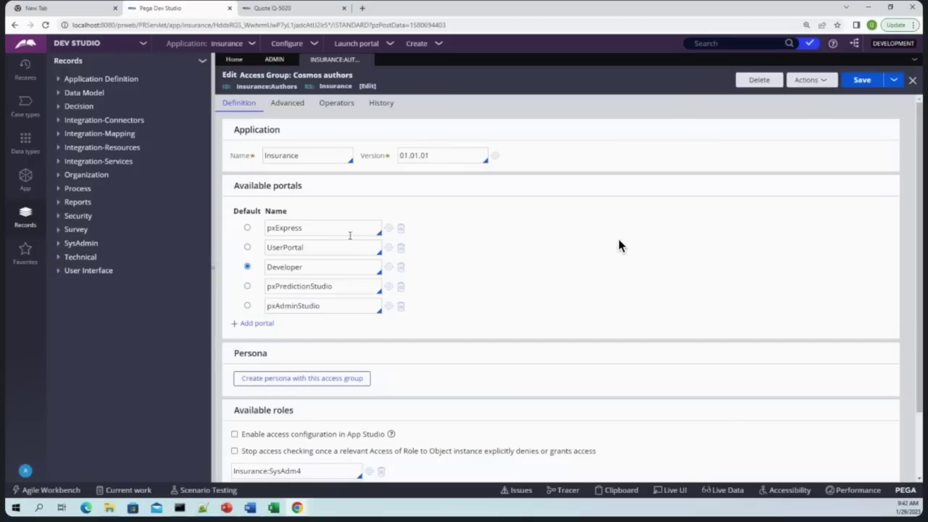
Add an Insurance:User4 row to Available roles, then open that role and discard the unsaved group change
scroll(355, 309, "down", 1)
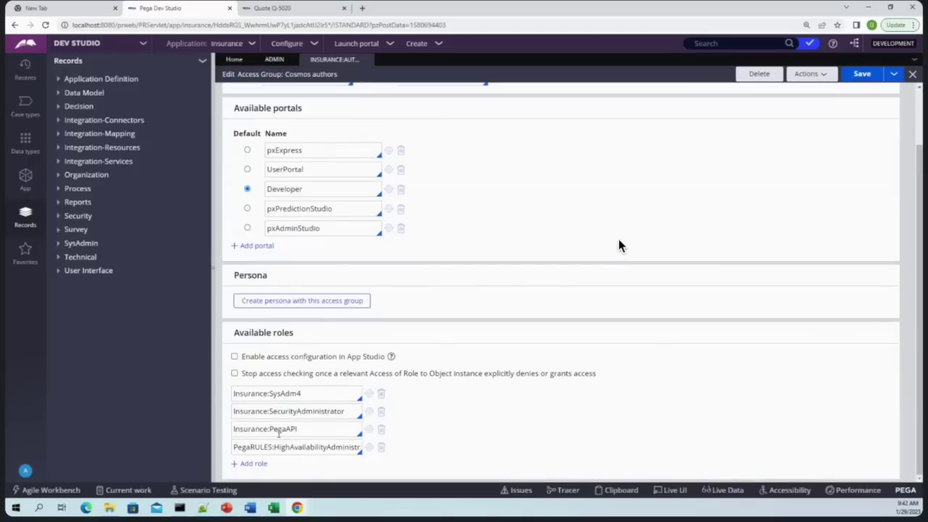
left_click(313, 394)
key("Return")
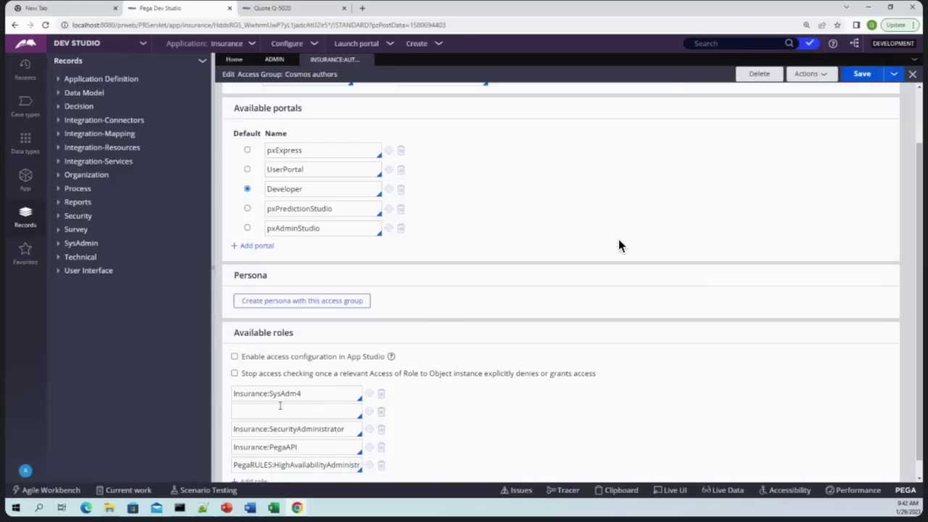
key("Down")
key("Down")
key("Down")
key("Down")
key("Down")
key("Return")
left_click(370, 411)
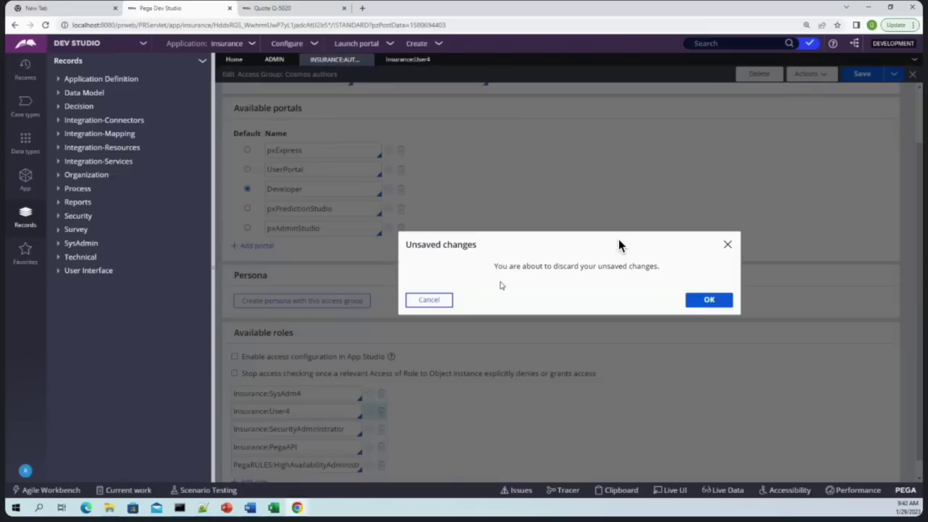
left_click(704, 303)
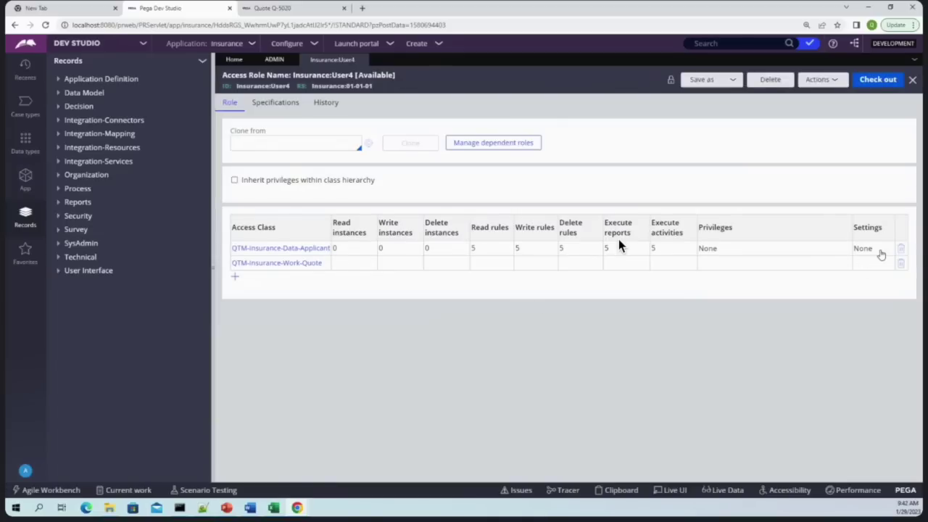
left_click(283, 264)
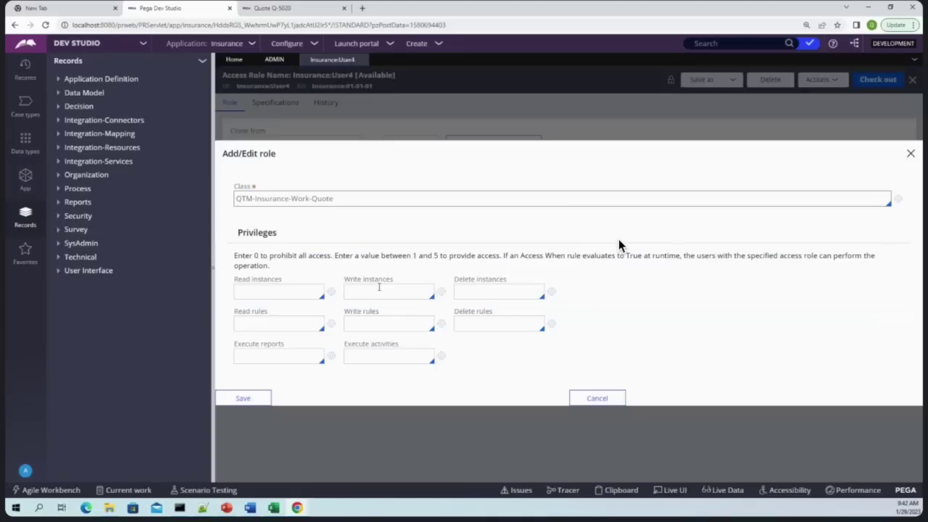
left_click(248, 391)
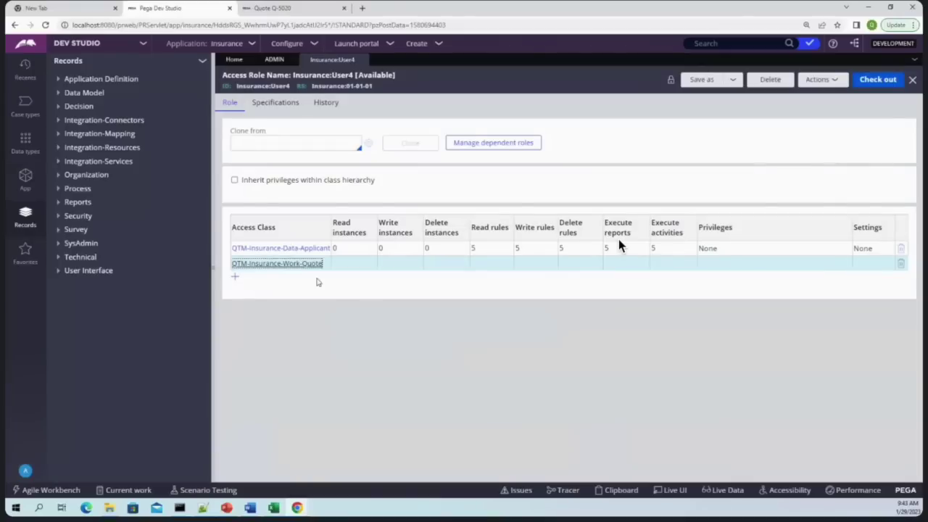
left_click(25, 176)
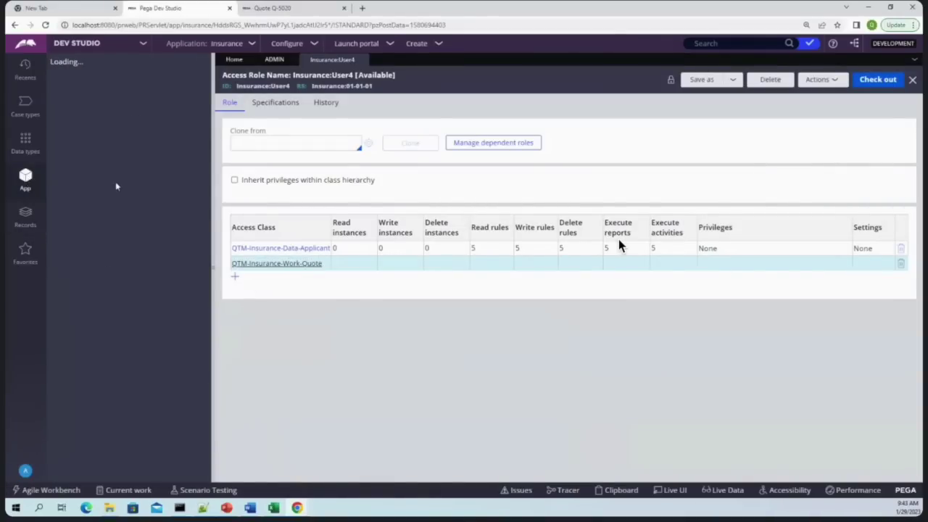
left_click(23, 227)
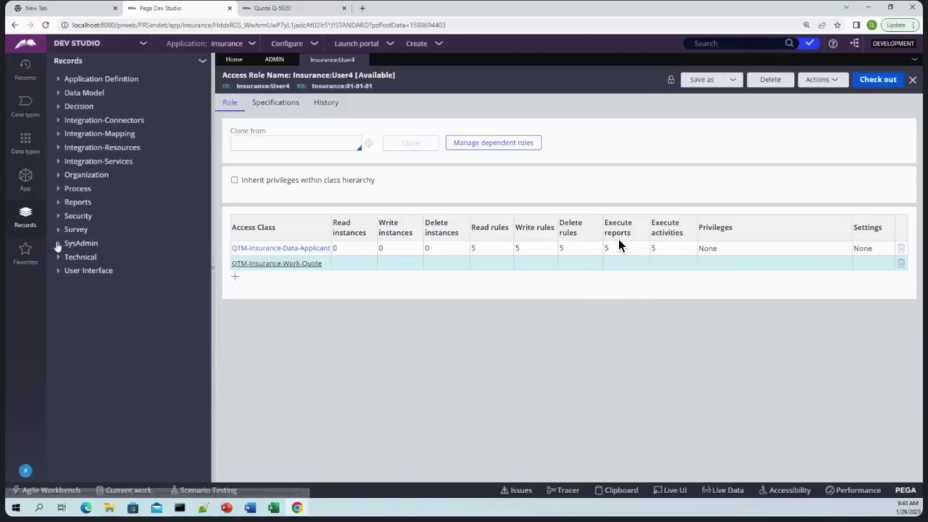
Browse the SysAdmin records, then list all Access Deny records under Security
left_click(58, 244)
scroll(98, 319, "down", 6)
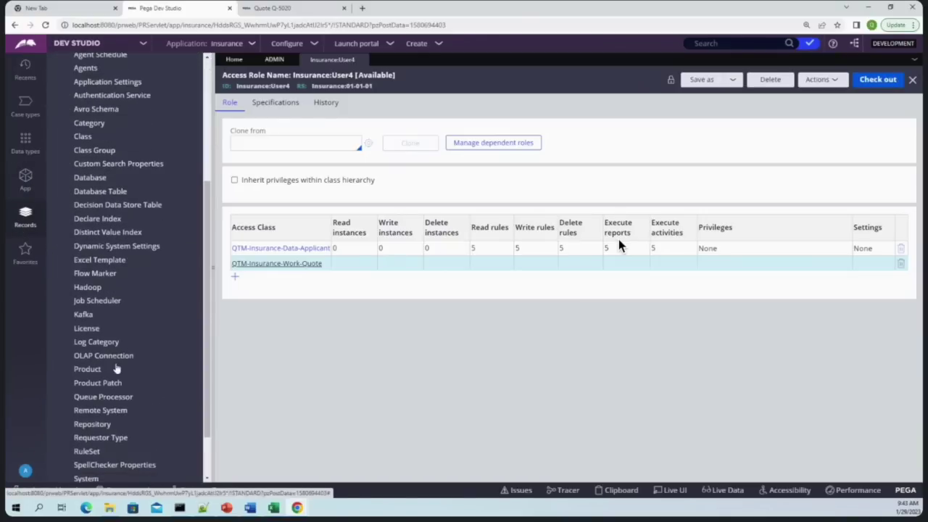
scroll(119, 340, "down", 1)
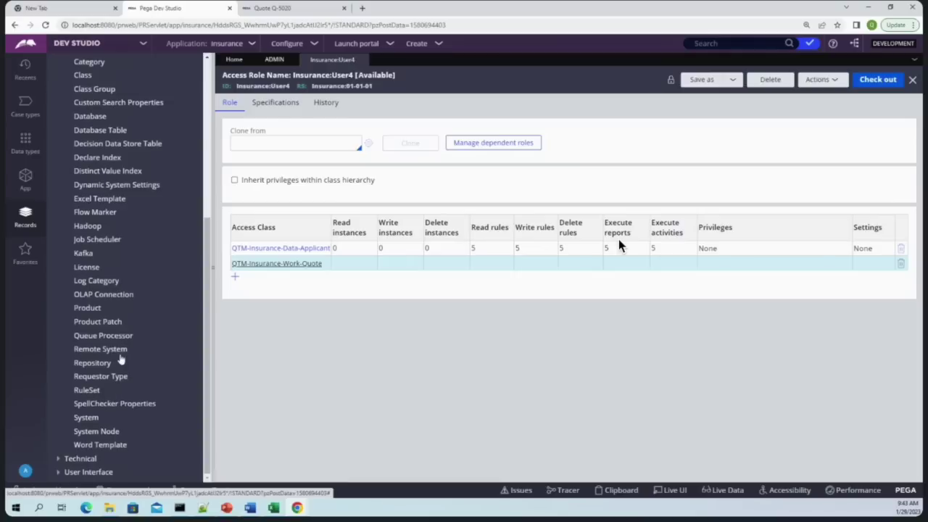
scroll(122, 358, "up", 3)
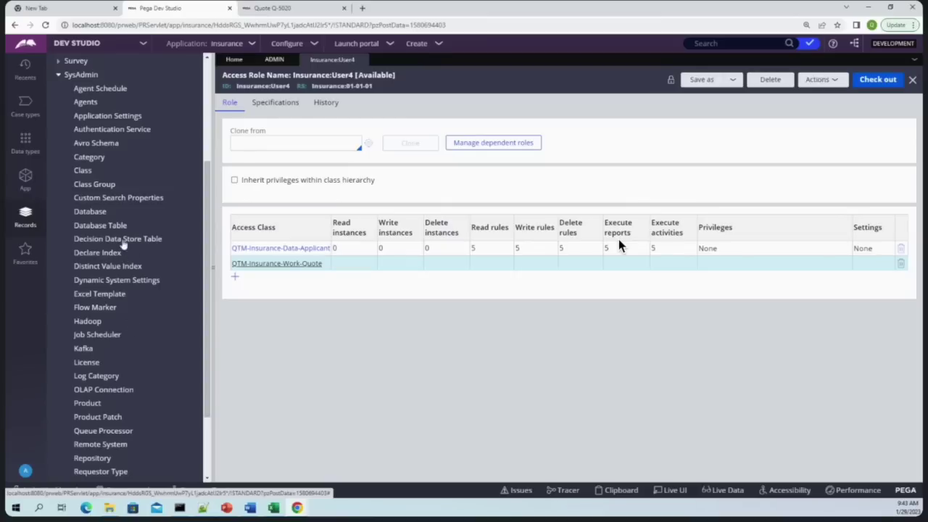
scroll(155, 394, "up", 3)
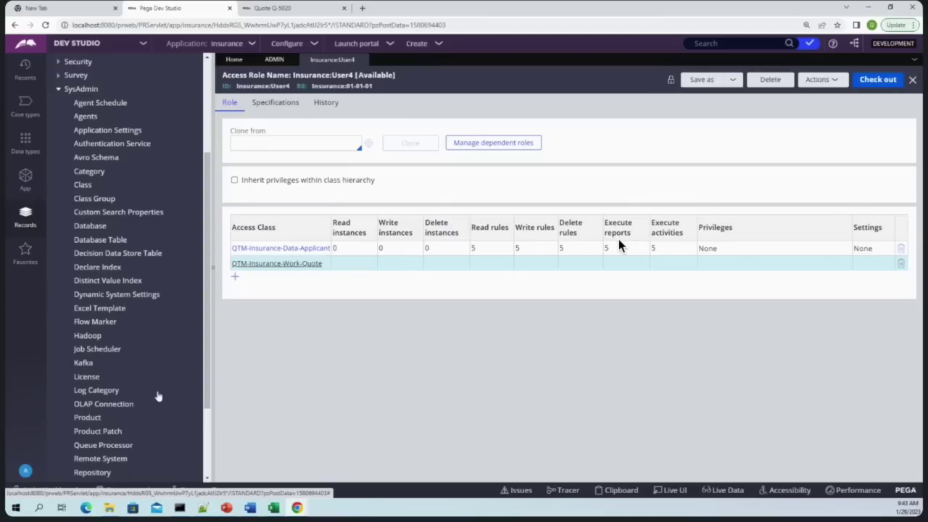
scroll(154, 393, "down", 3)
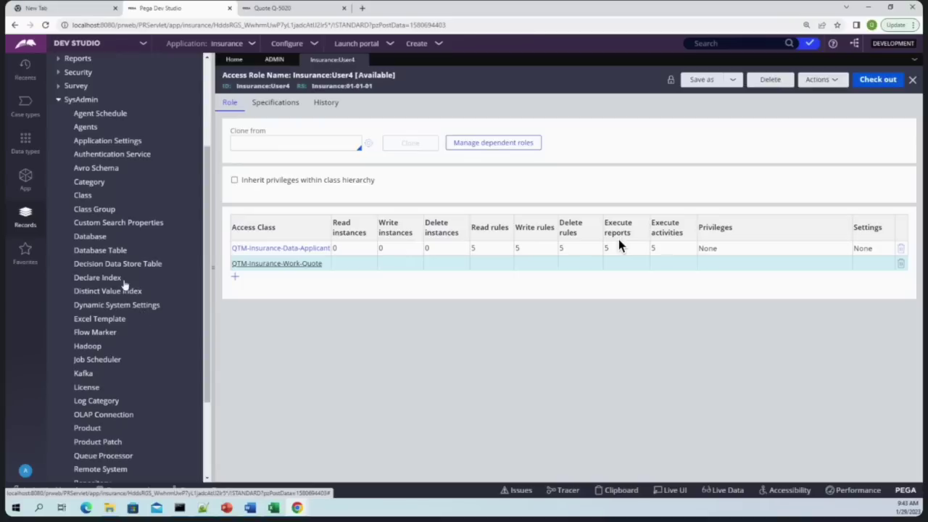
left_click(59, 102)
left_click(59, 216)
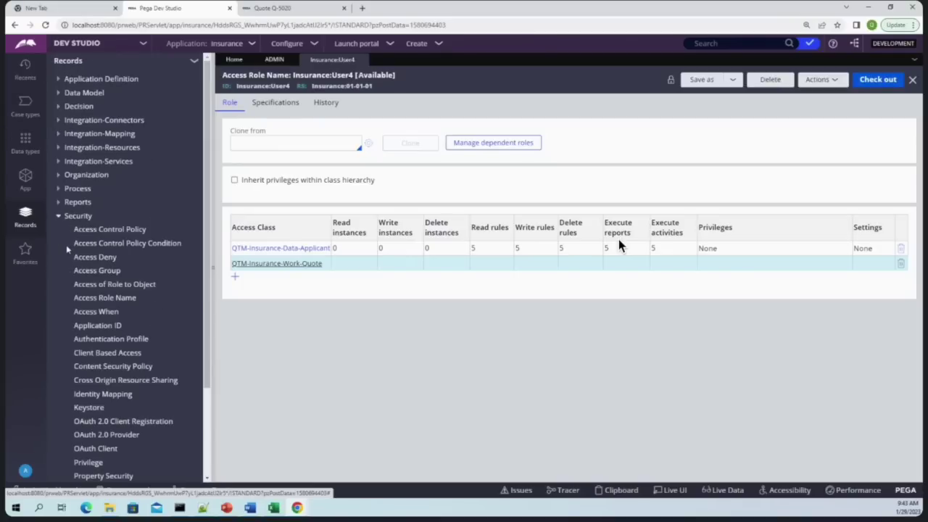
scroll(93, 289, "down", 1)
left_click(94, 210)
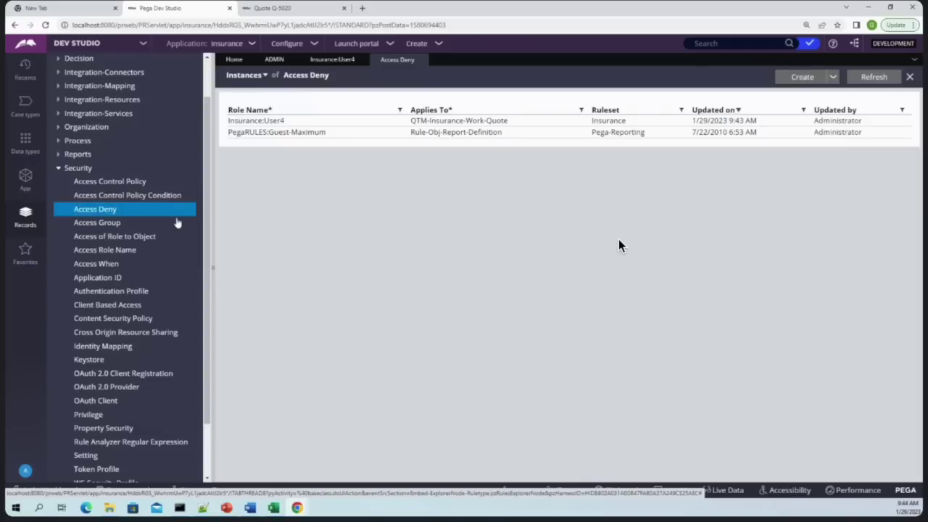
Delete the Insurance:User4 Access Deny record with reason 'del', refresh the list and close it
left_click(281, 121)
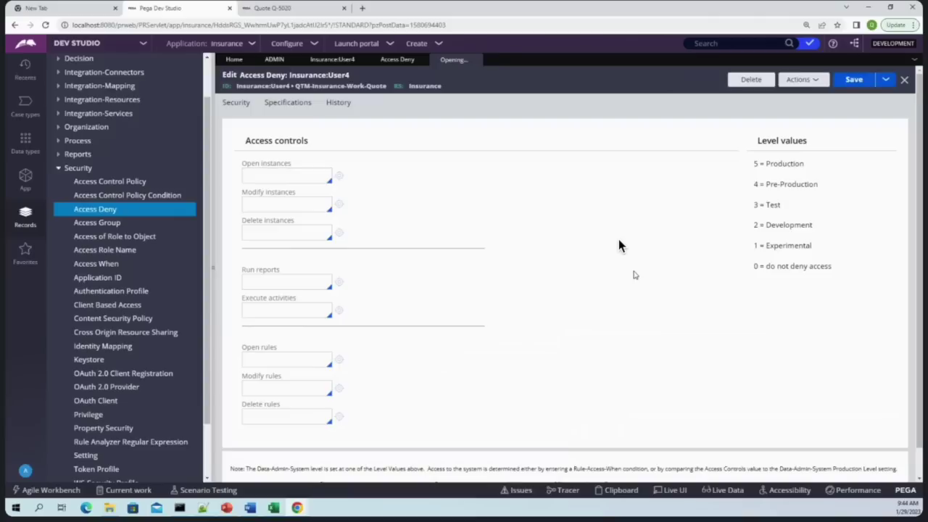
left_click(760, 80)
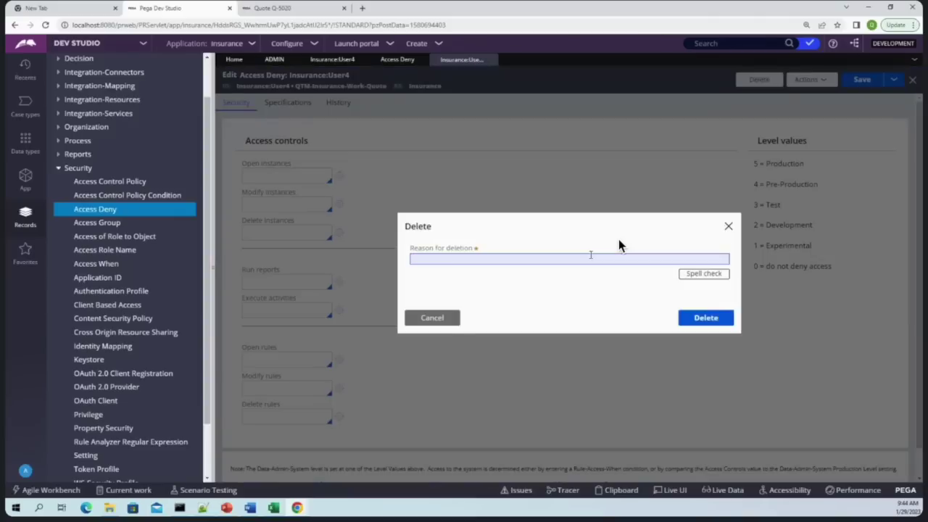
type("del")
key("Return")
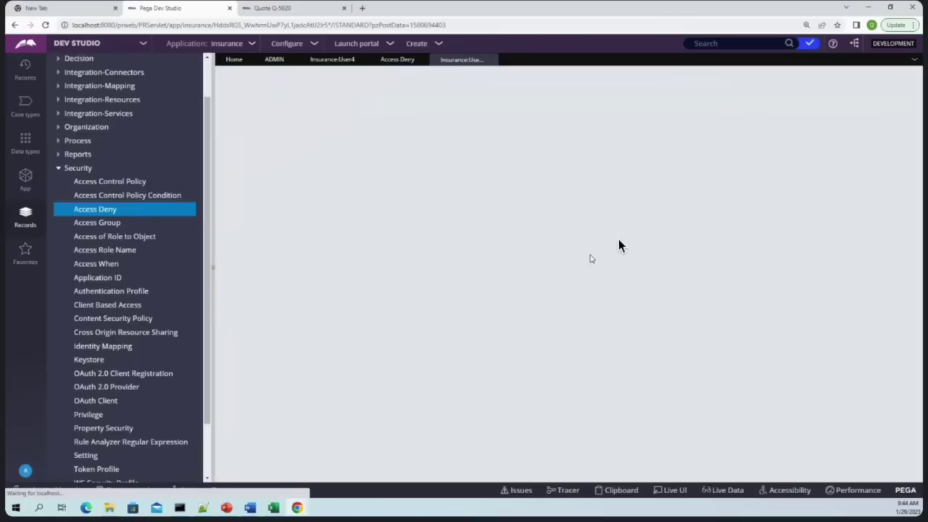
left_click(491, 61)
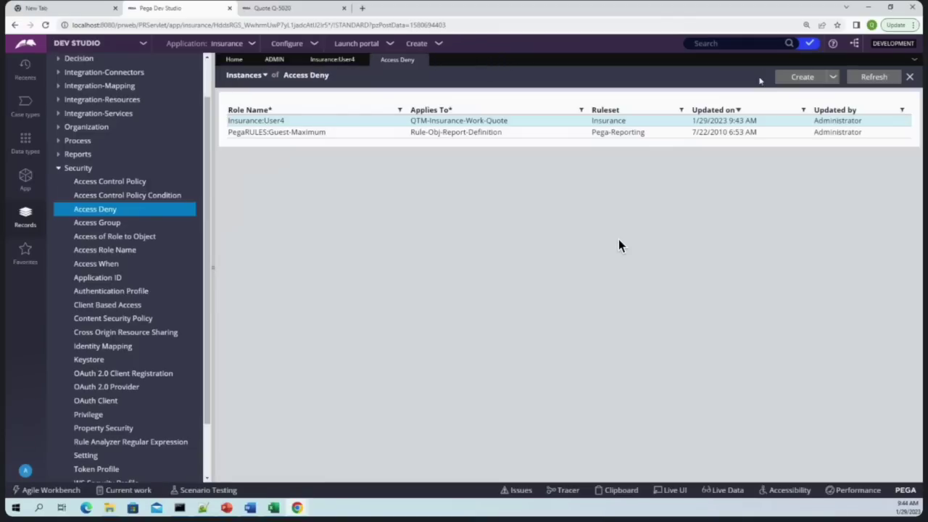
left_click(874, 76)
left_click(422, 60)
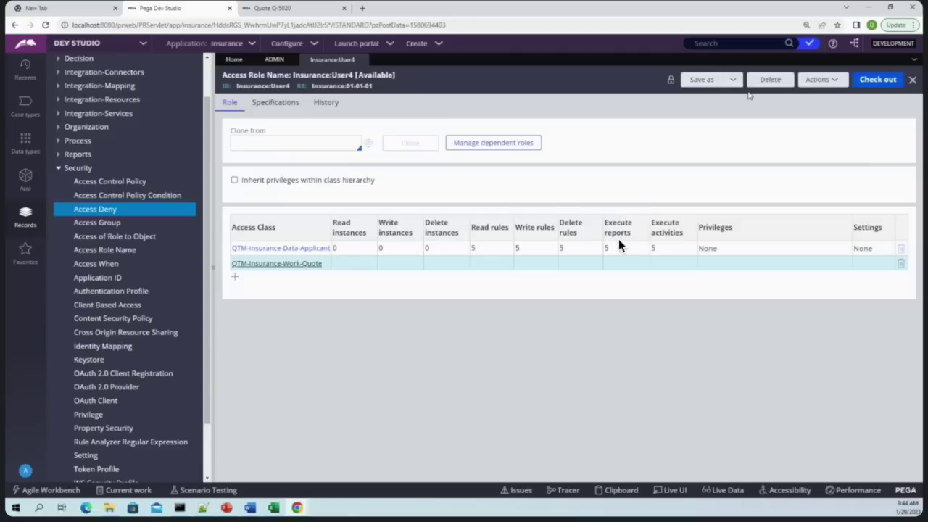
Refresh and check out the Insurance:User4 role, and open its QTM-Insurance-Data-Applicant access settings
left_click(821, 79)
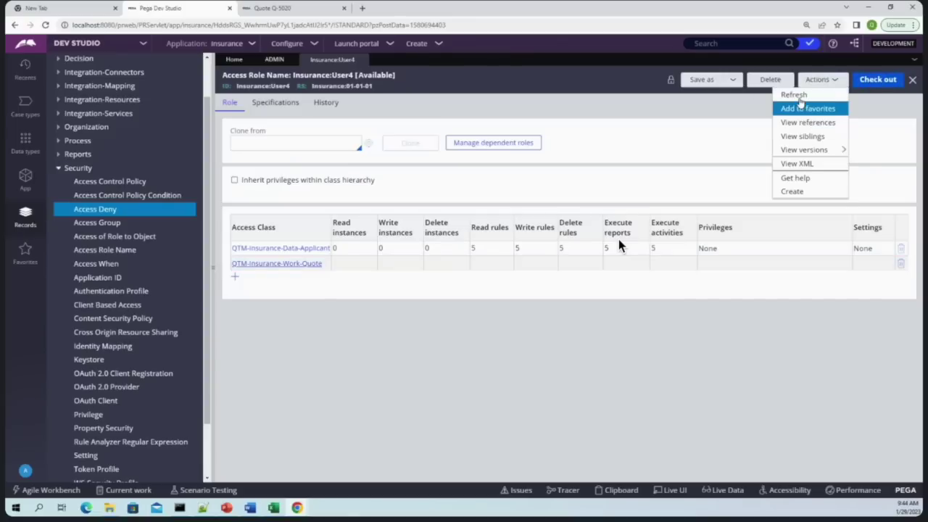
left_click(794, 103)
left_click(875, 79)
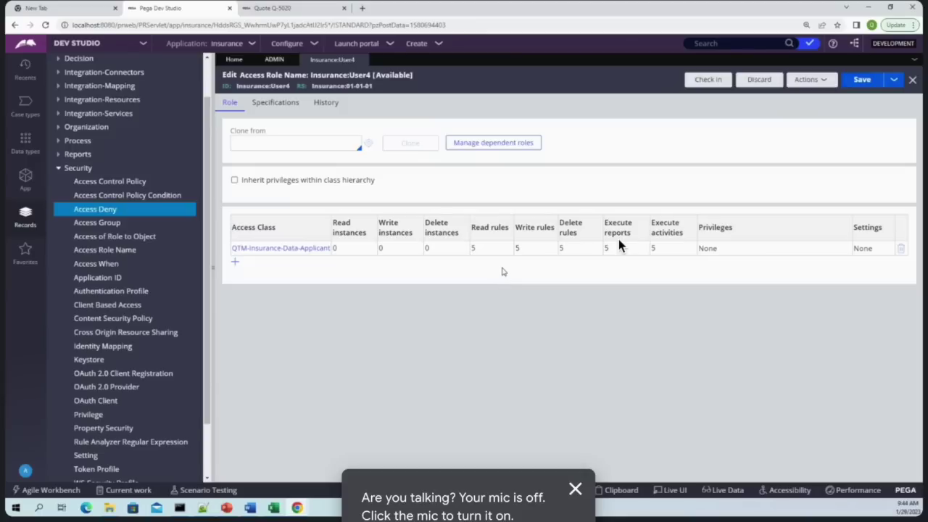
left_click(320, 251)
Set Read, Write and Delete instances to 5 for QTM-Insurance-Data-Applicant
double_click(271, 218)
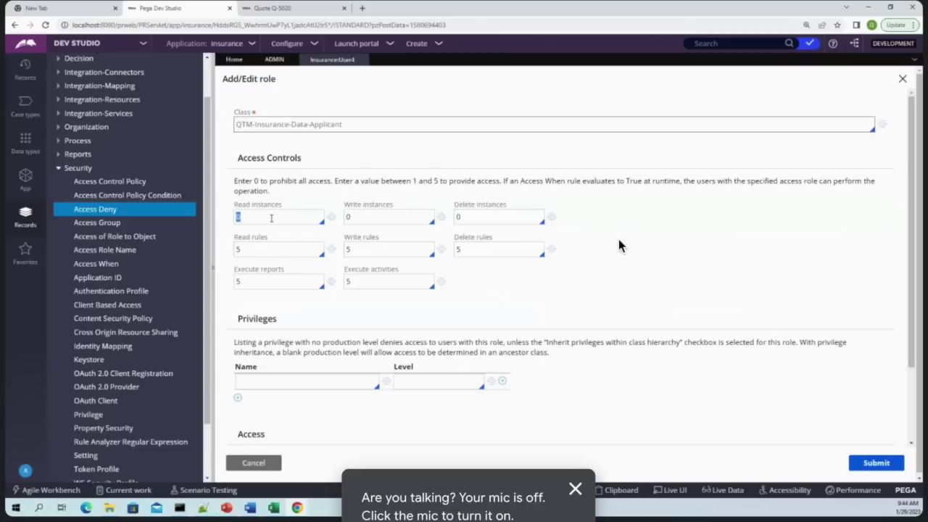
type("5")
left_click(376, 219)
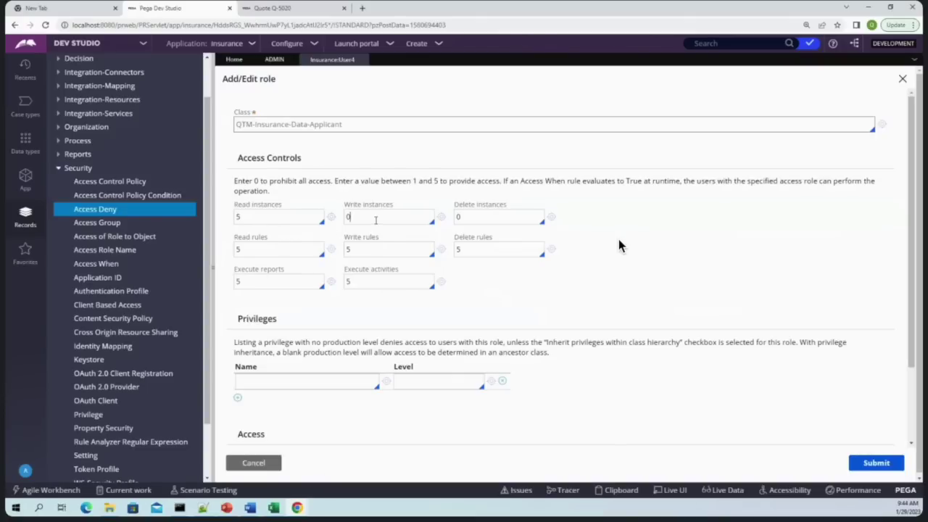
key("BackSpace")
type("5")
left_click(478, 223)
key("BackSpace")
type("5")
Set Execute reports and Execute activities to 0
double_click(286, 246)
double_click(282, 274)
type("0")
double_click(370, 284)
key("BackSpace")
type("0")
double_click(270, 205)
left_click(25, 178)
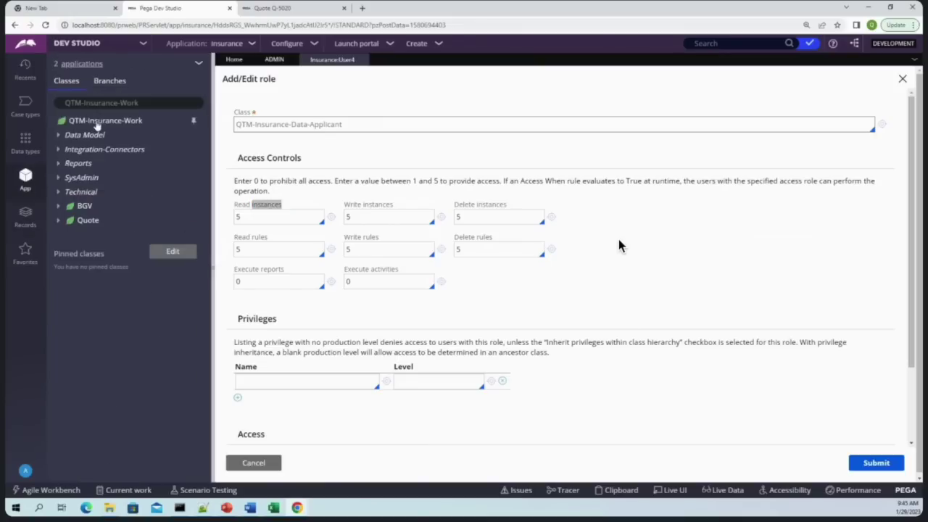
List all Access Group records from Records > Security > Access Group
left_click(96, 121)
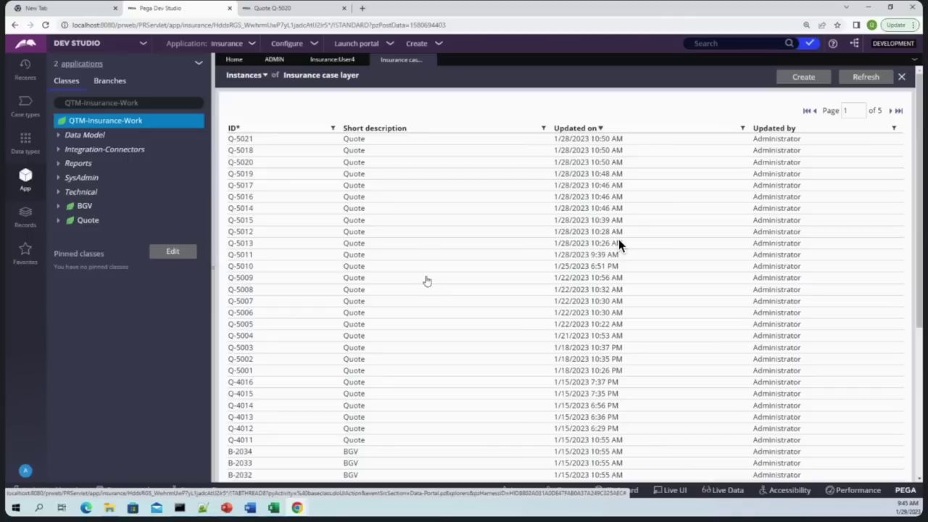
left_click(25, 215)
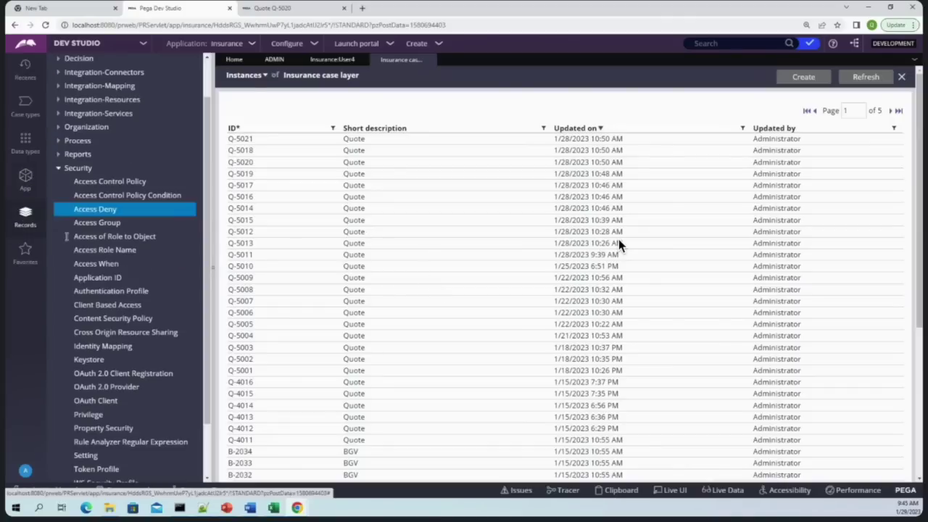
left_click(90, 222)
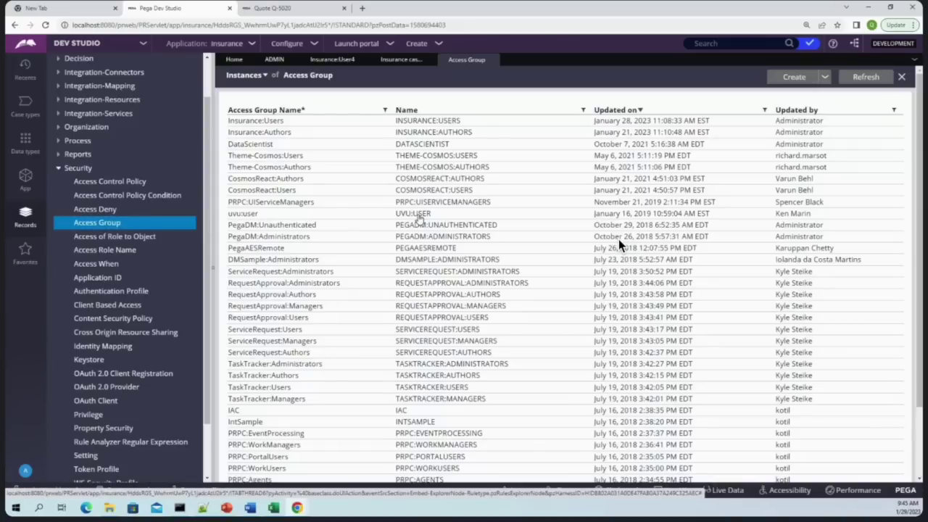
Reopen the Access Group list, then open and save the Insurance:Users access group
left_click(493, 60)
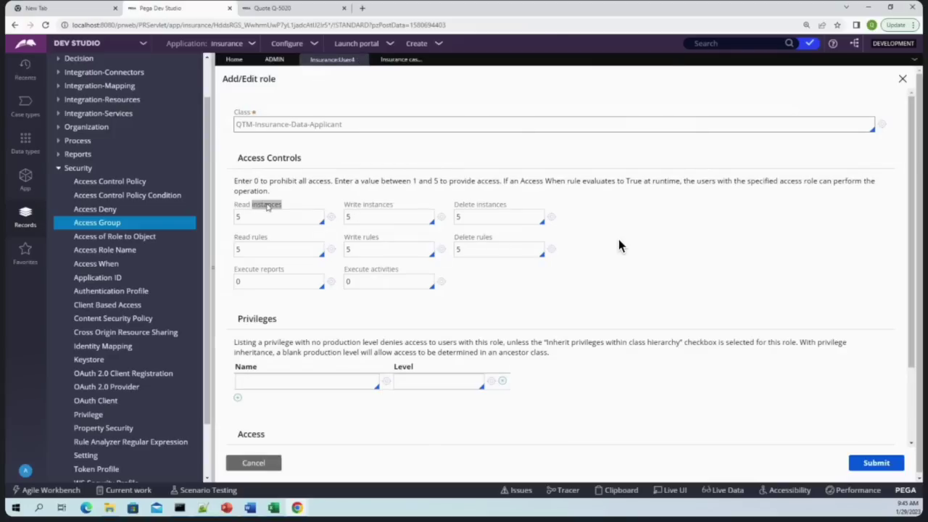
left_click(85, 224)
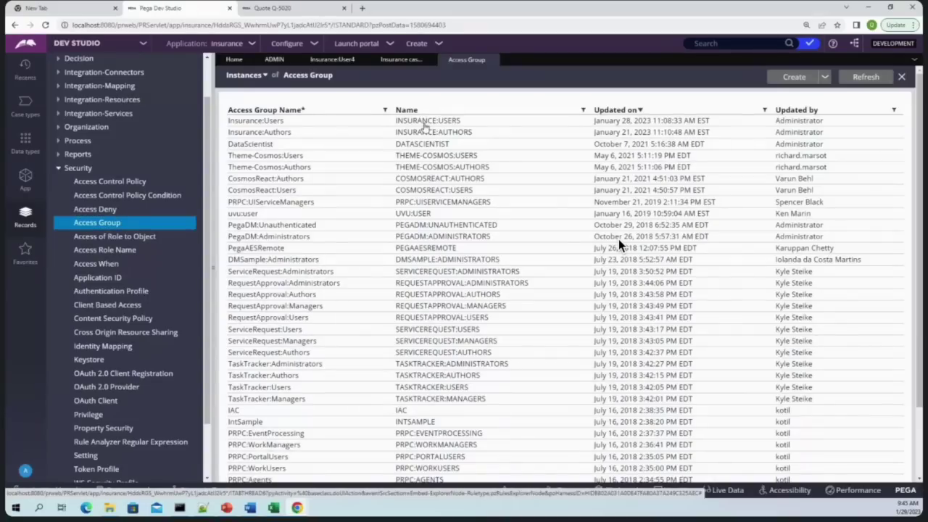
left_click(494, 59)
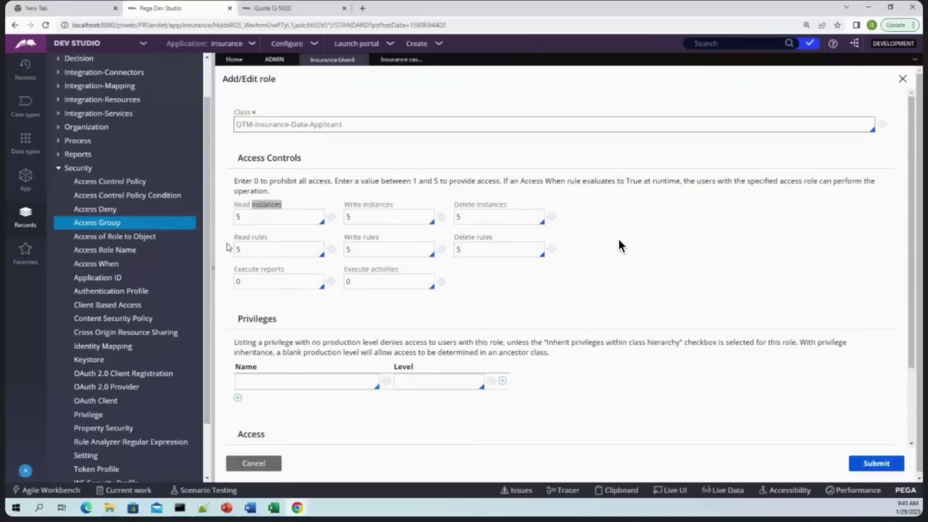
left_click(99, 225)
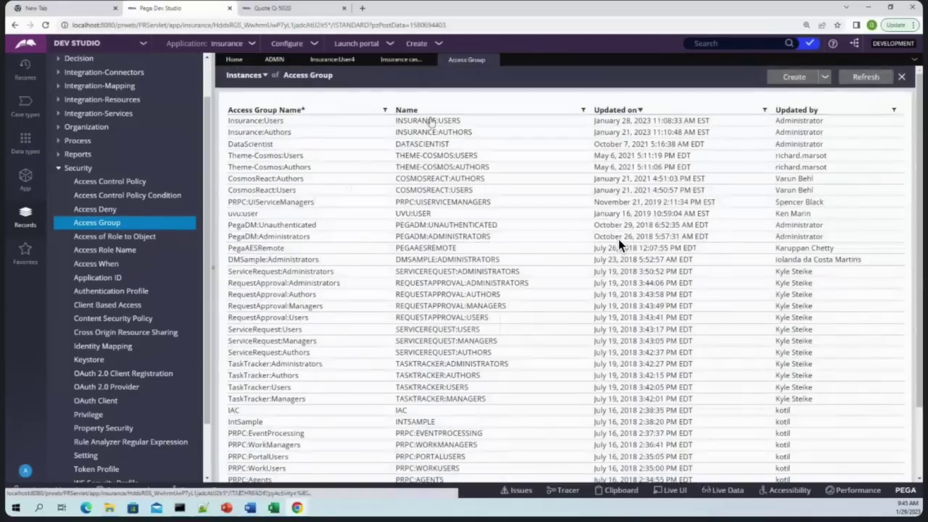
left_click(429, 120)
left_click(878, 83)
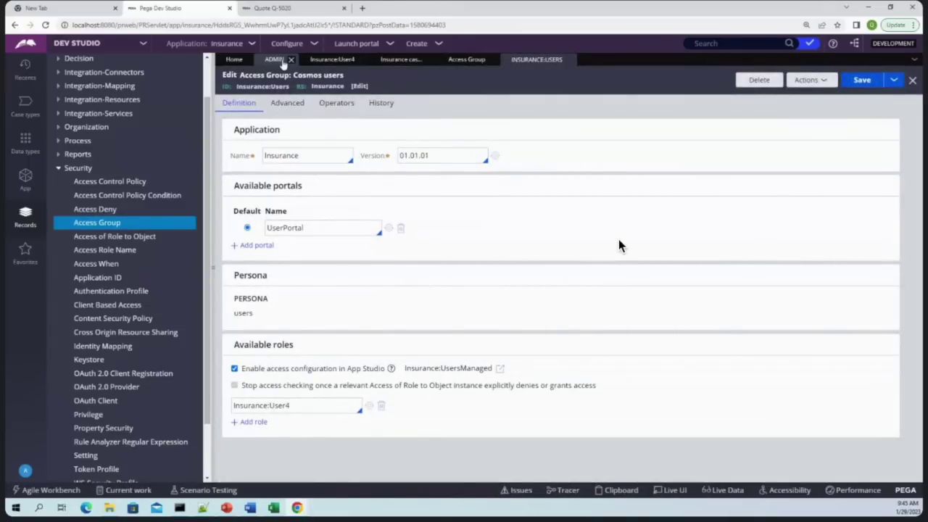
Return to the Insurance:User4 role's QTM-Insurance-Data-Applicant settings and check the rules values
left_click(332, 59)
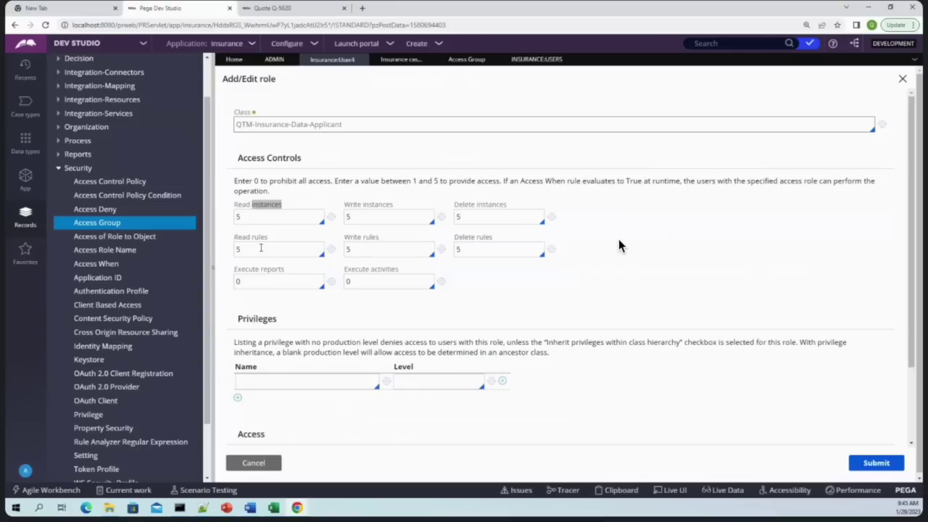
double_click(399, 246)
left_click(249, 249)
Review Execute reports and activities at 0, then submit the access settings
left_click(255, 276)
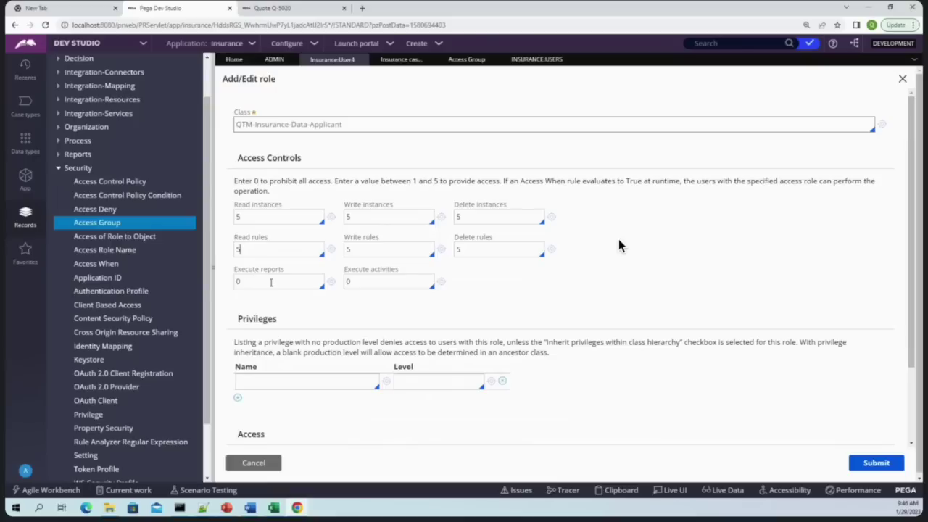
key("Tab")
left_click(284, 280)
left_click(370, 281)
double_click(272, 282)
left_click(377, 293)
double_click(367, 280)
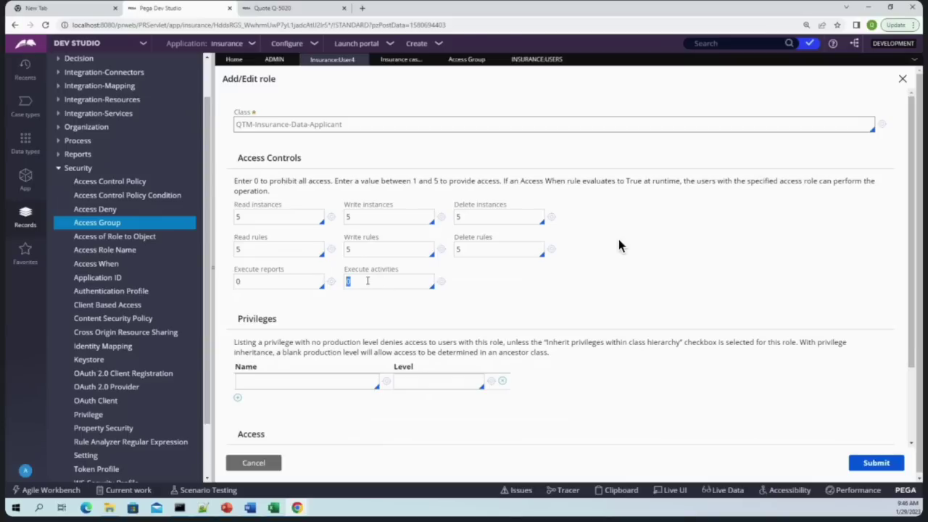
left_click(261, 251)
left_click(254, 280)
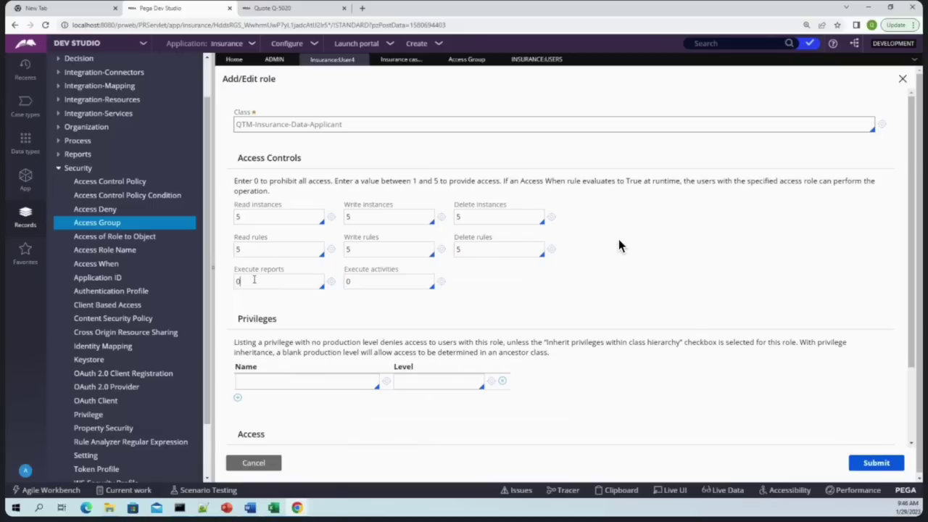
left_click(383, 282)
left_click(876, 464)
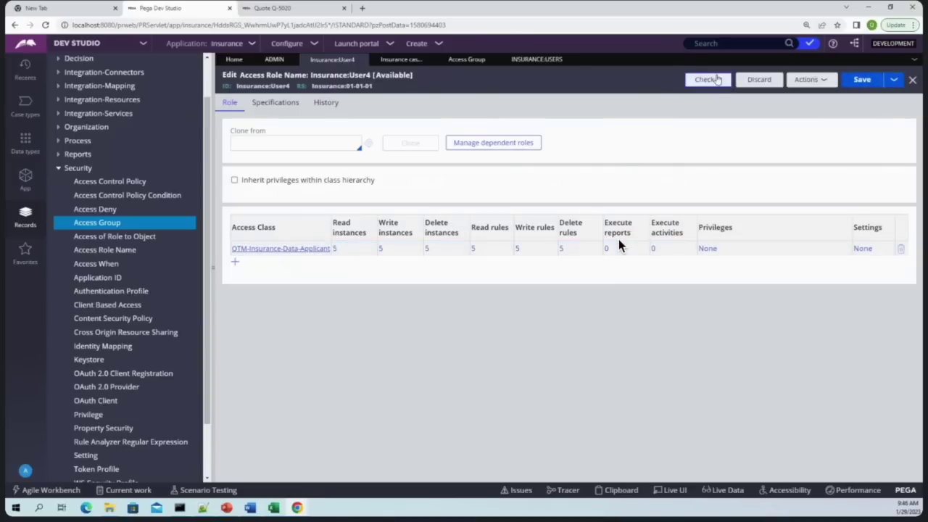
Check in the Insurance:User4 role with the comment 'wow'
left_click(708, 80)
type("wow")
key("Return")
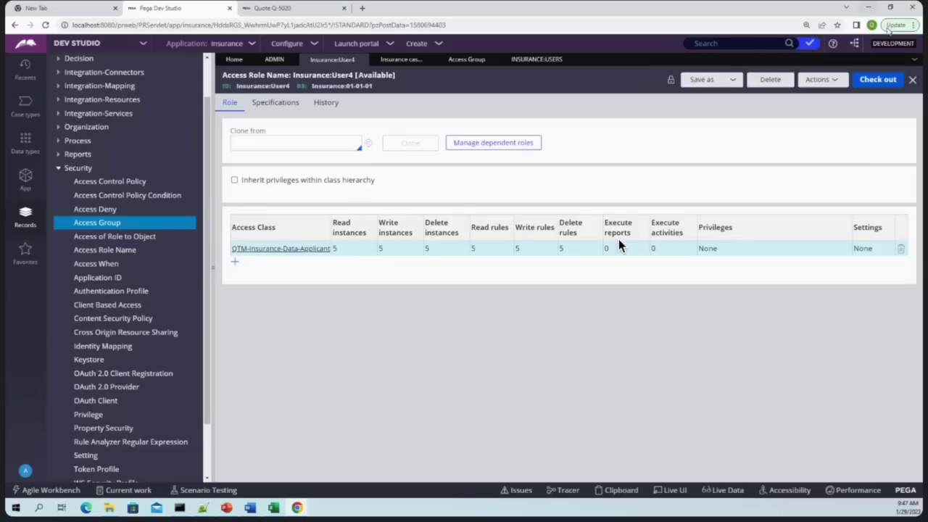
Bring the Pega Cosmos portal window to the front
left_click(912, 25)
left_click(427, 367)
mouse_move(298, 506)
left_click(345, 458)
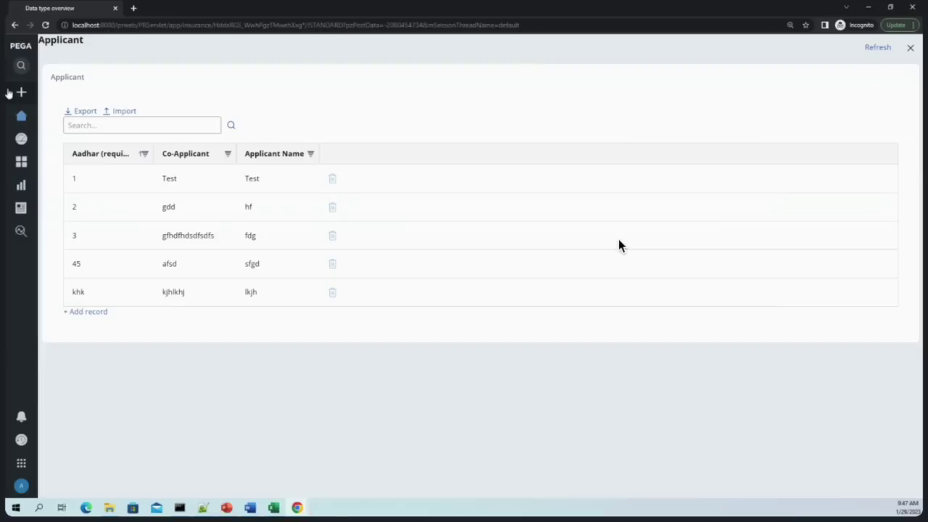
Create a new Quote case (Q-5022), then minimize the portal to return to Dev Studio
left_click(21, 92)
left_click(48, 113)
left_click(604, 271)
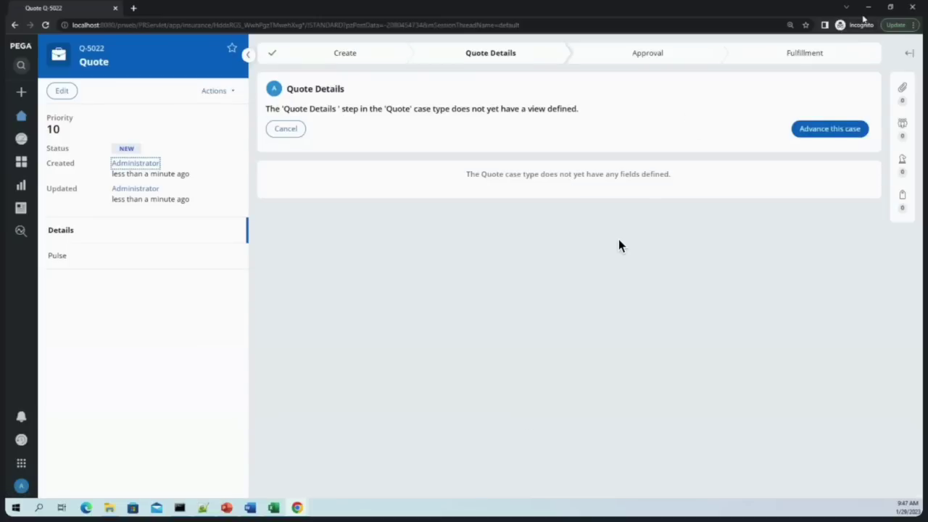
left_click(869, 7)
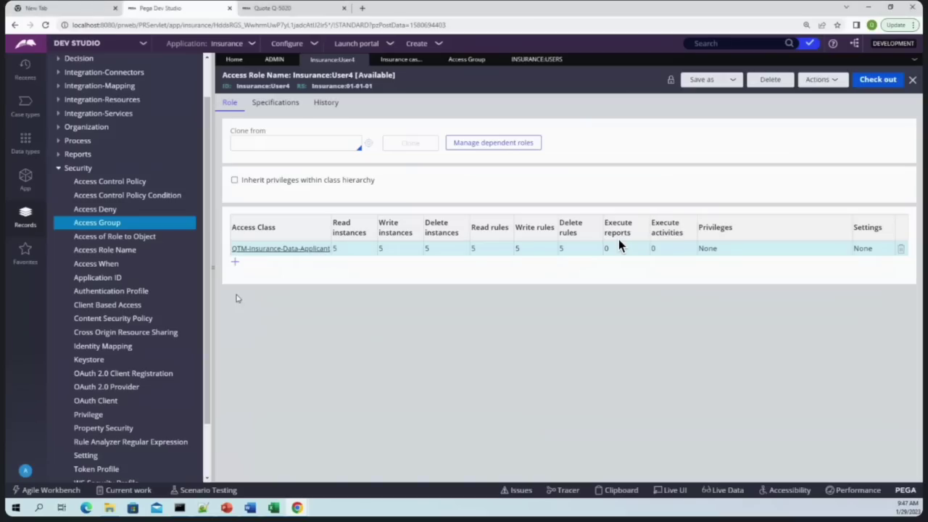
Find and open the second test operator's record, check its Insurance:Users access group, then return to Insurance:User4
left_click(740, 43)
key("Down")
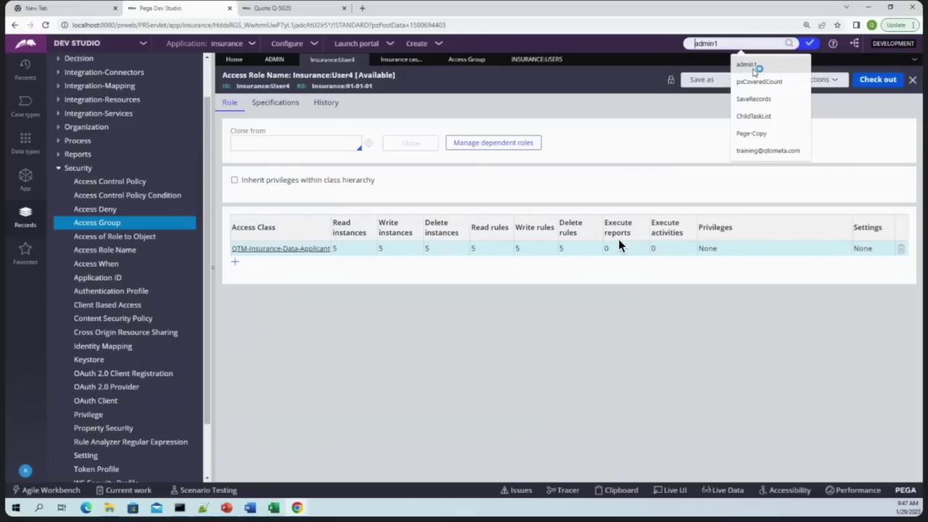
key("Return")
key("BackSpace")
type("2")
key("Return")
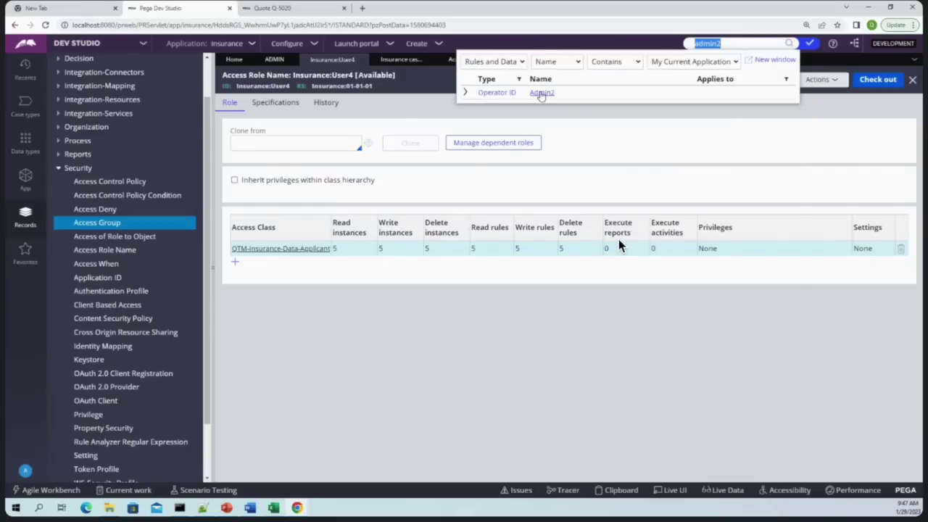
left_click(541, 92)
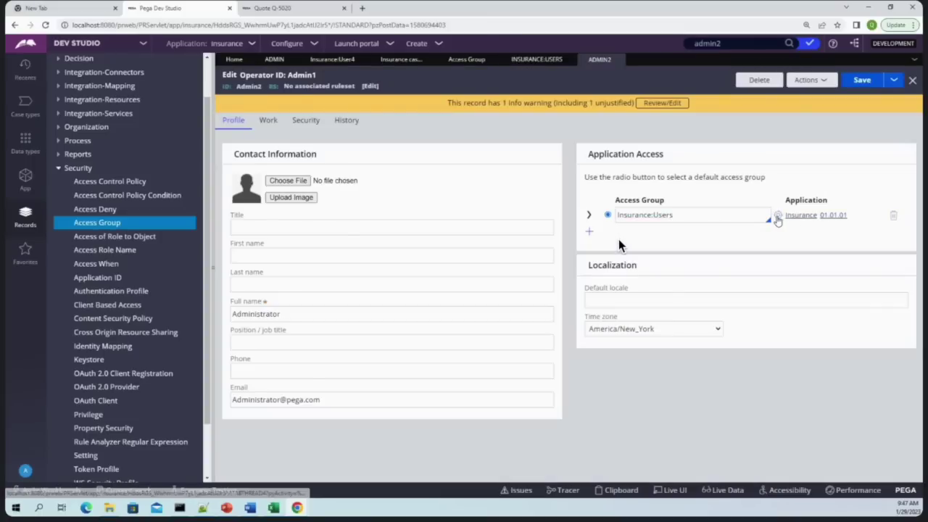
left_click(776, 215)
left_click(372, 406)
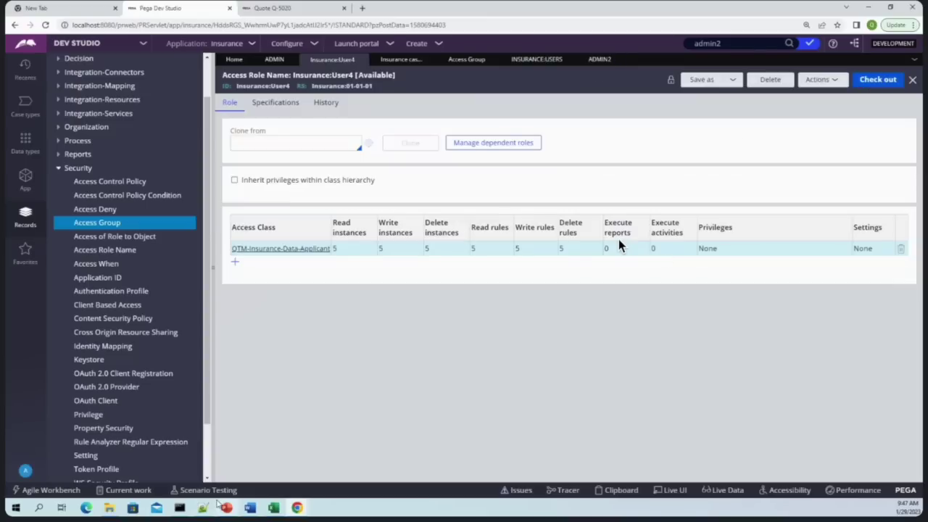
Switch to the Cosmos portal window and log off the current user
mouse_move(292, 503)
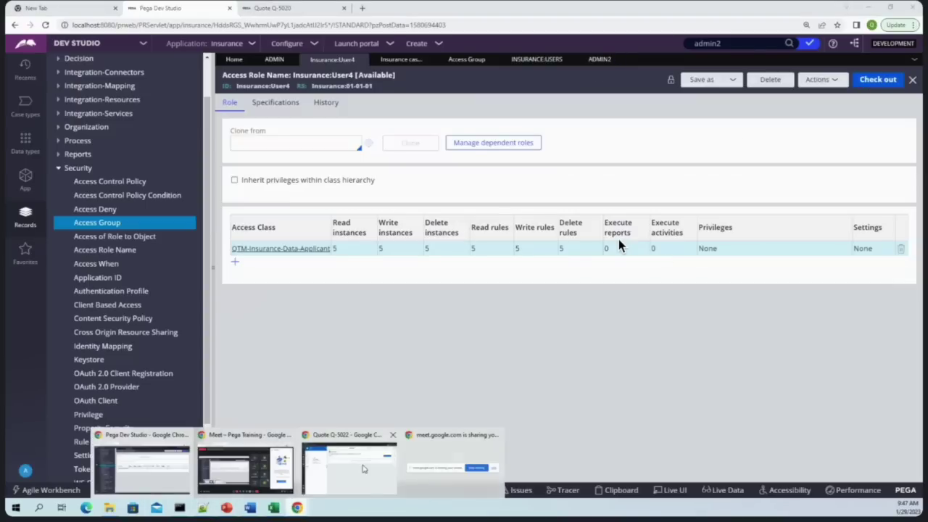
left_click(350, 468)
left_click(21, 486)
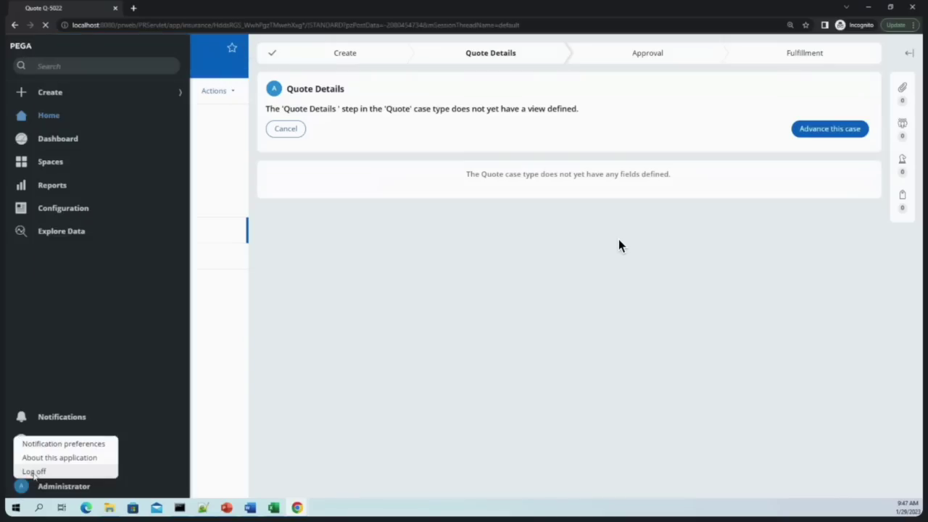
left_click(35, 470)
Log in as the second test operator with their user name and password, and create Quote case Q-5023
left_click(421, 179)
type("admin2")
key("Tab")
type("rules")
key("Return")
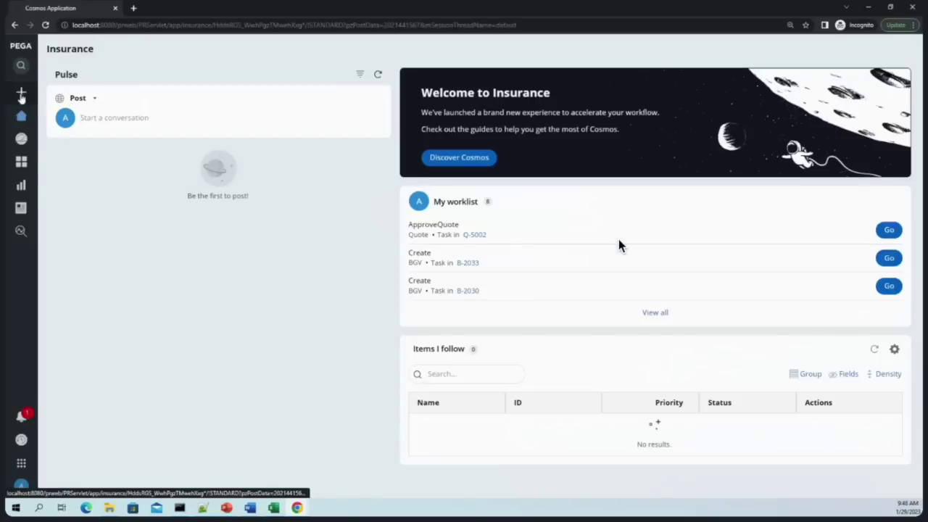
left_click(20, 94)
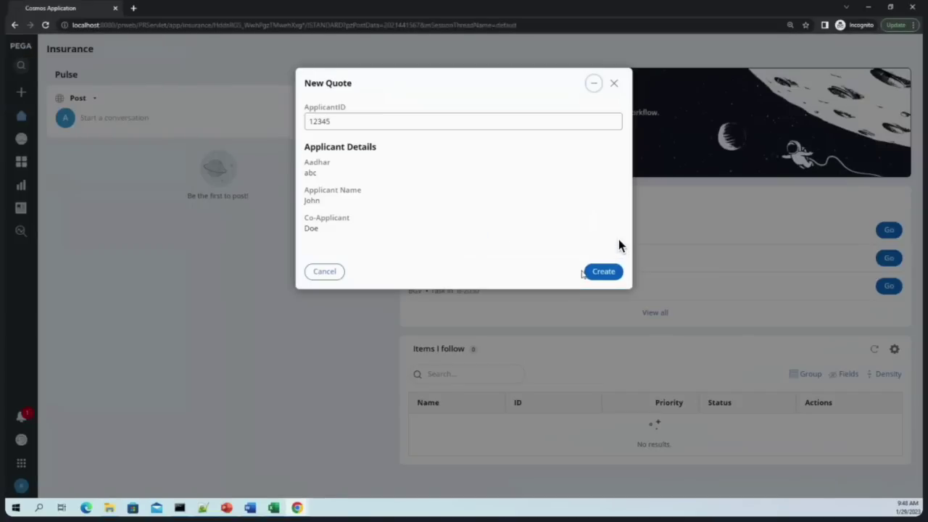
left_click(594, 274)
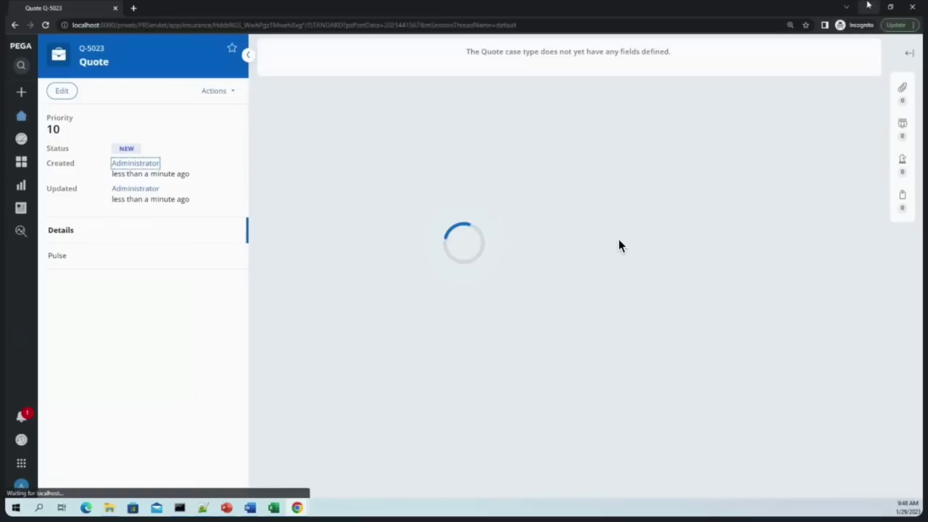
left_click(869, 7)
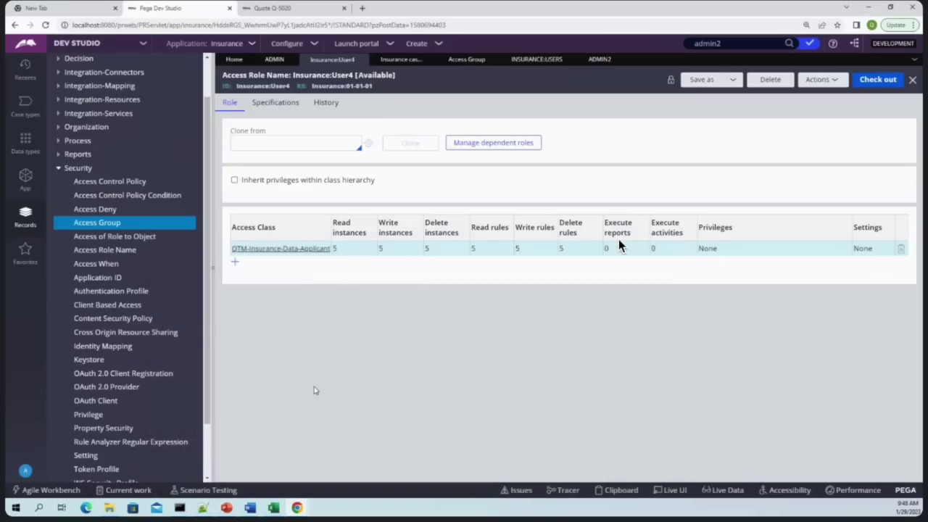
left_click(522, 142)
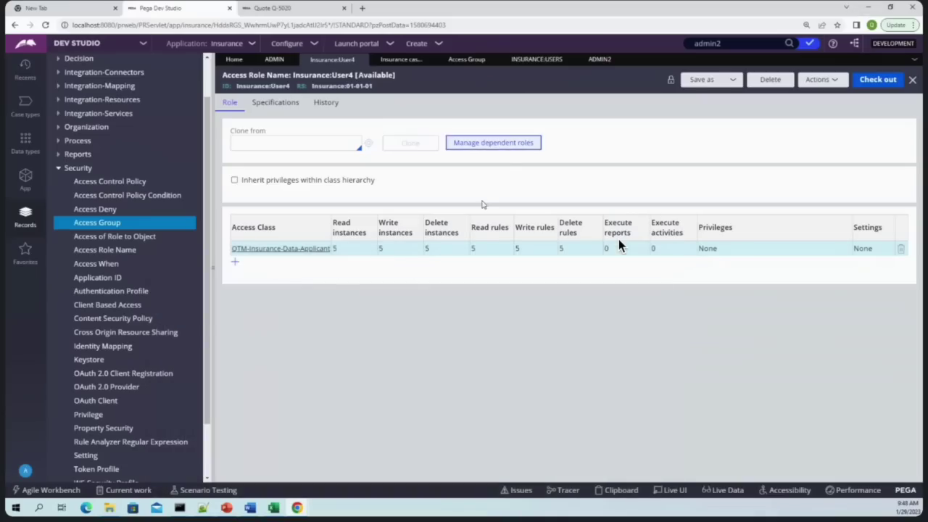
left_click(478, 259)
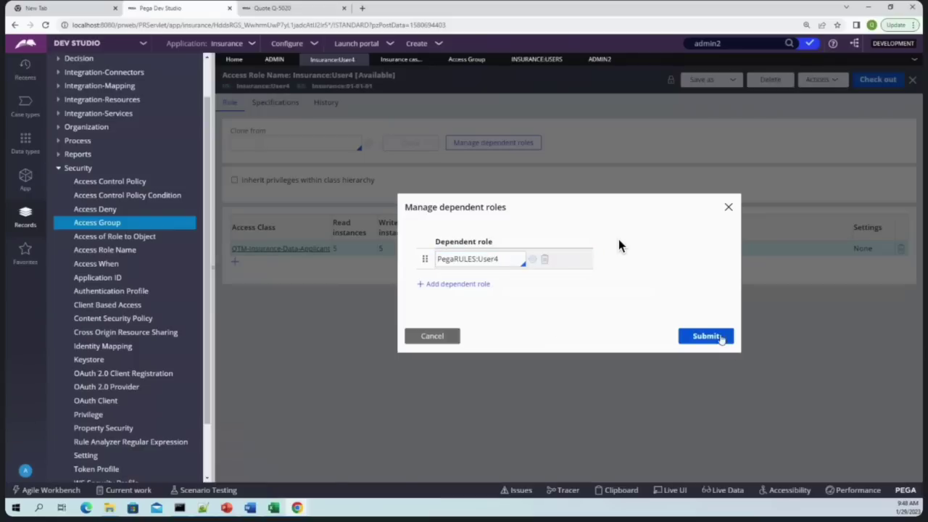
left_click(709, 337)
left_click(698, 336)
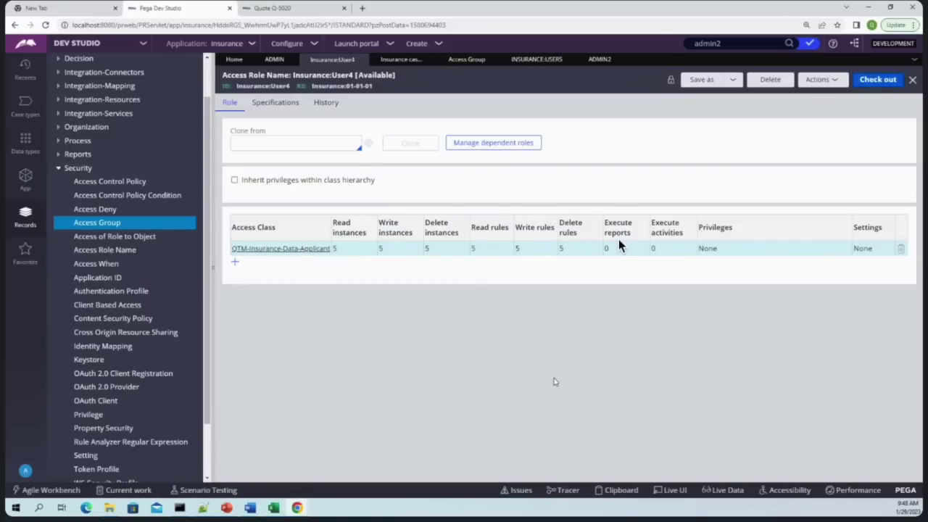
Add a QTM-Insurance-Work access class row to the Insurance:User4 role
left_click(235, 263)
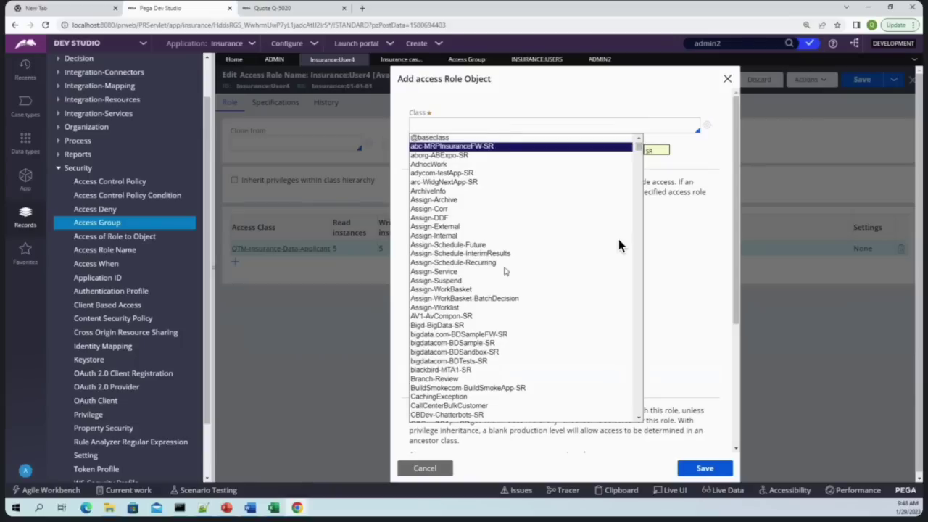
type("qtm")
key("Down")
key("Down")
key("Down")
key("Down")
key("Down")
key("Down")
key("Down")
key("Down")
key("Down")
key("Down")
key("Down")
key("Down")
key("Up")
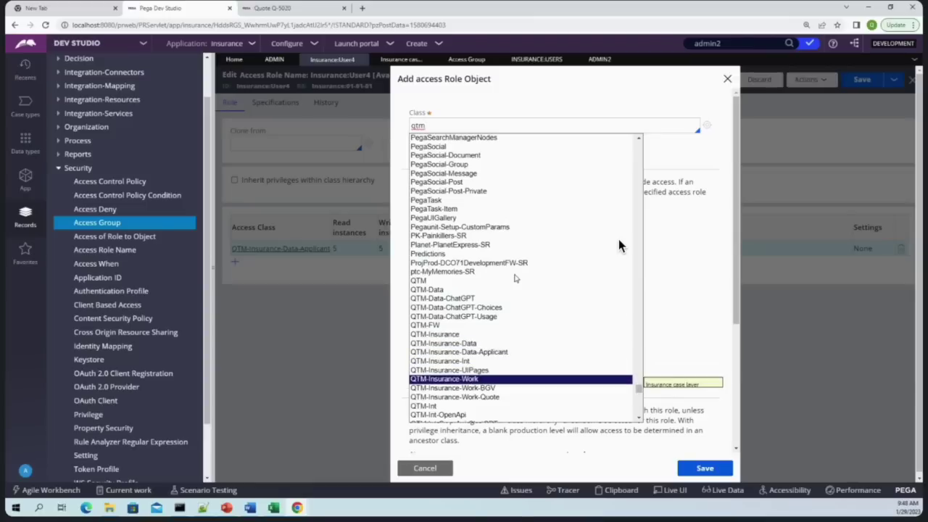
key("Return")
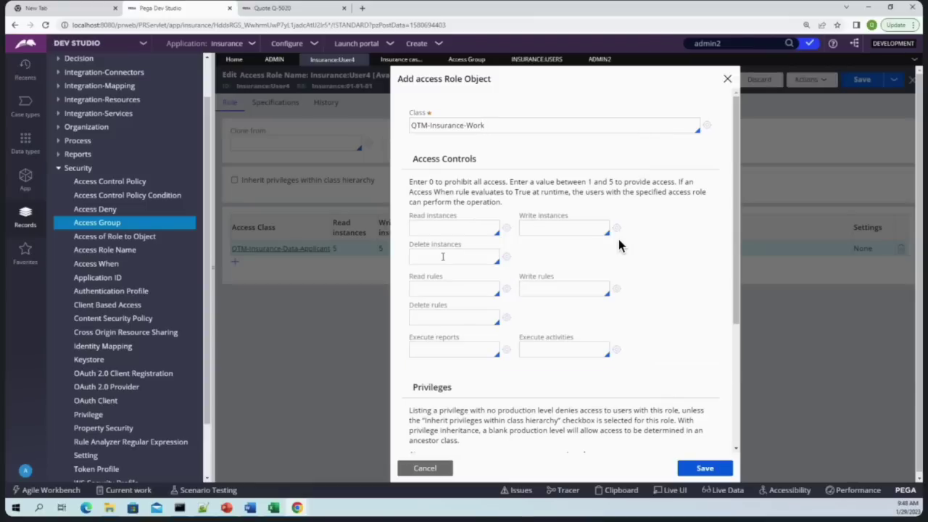
triple_click(484, 125)
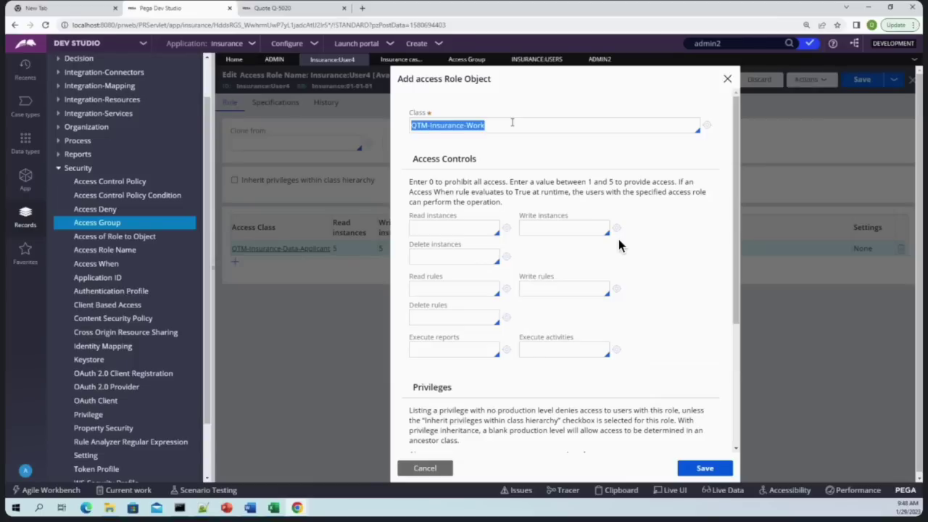
left_click(466, 125)
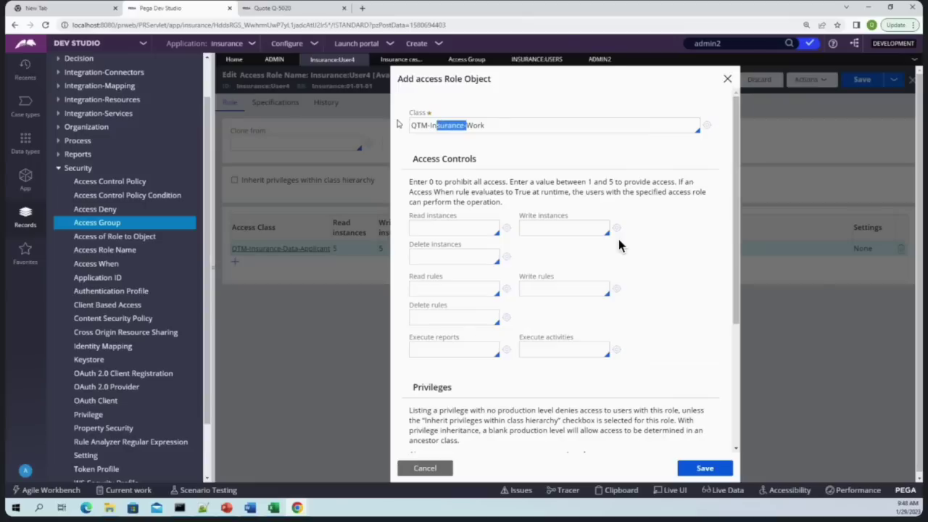
left_click_drag(430, 125, 412, 125)
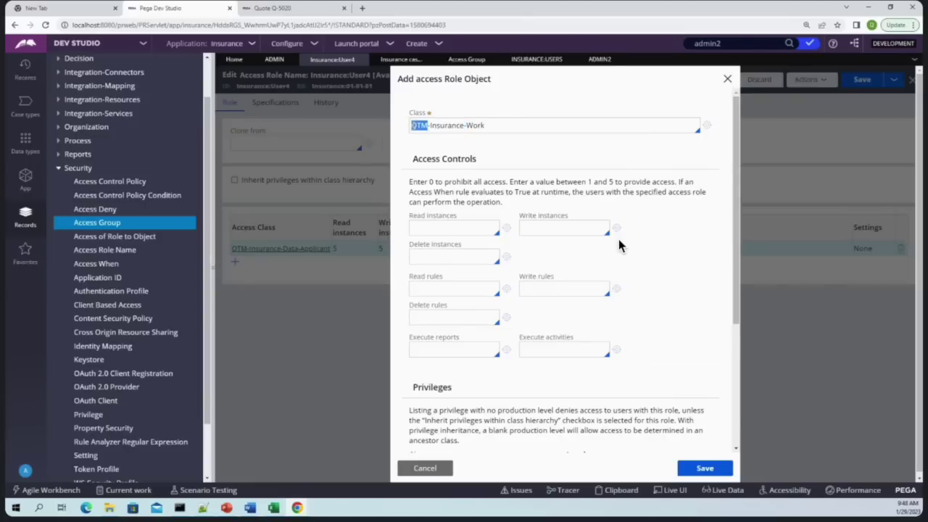
left_click(438, 228)
left_click_drag(525, 121, 412, 121)
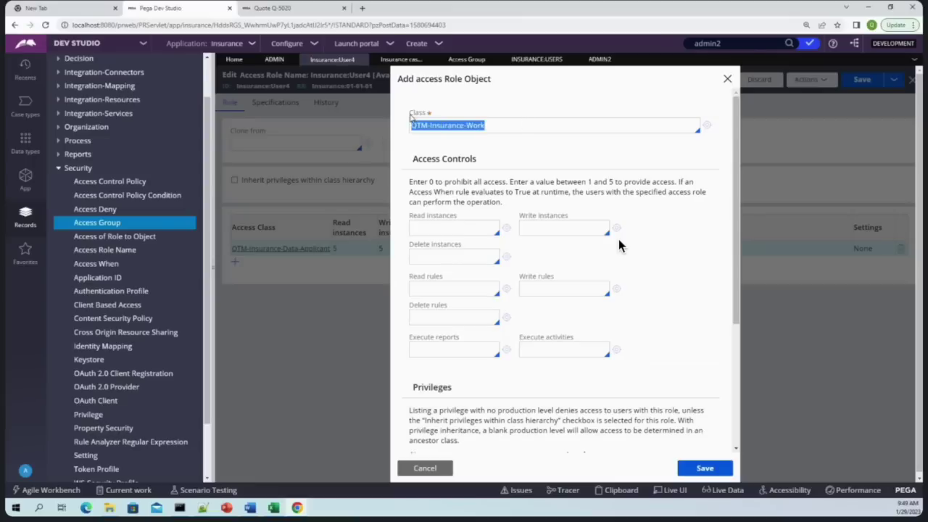
left_click(522, 129)
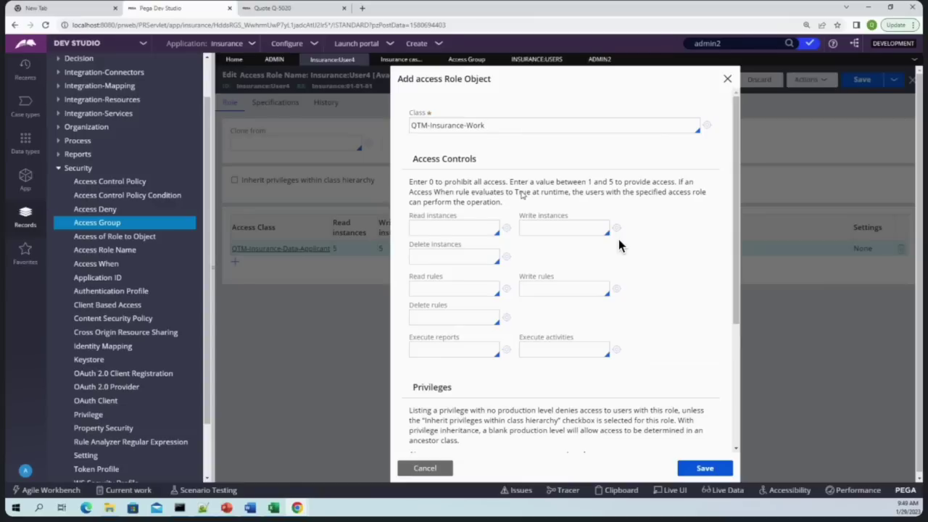
Set Read, Write and Delete for instances and rules to 5, and Execute activities to 0
left_click(469, 227)
type("5")
left_click(592, 230)
type("5")
left_click(453, 258)
type("5")
left_click(445, 287)
type("5")
left_click(556, 292)
type("5")
left_click(464, 316)
type("5")
left_click(557, 349)
type("0")
Save the QTM-Insurance-Work row and check the role in with the comment 'www'
left_click(705, 468)
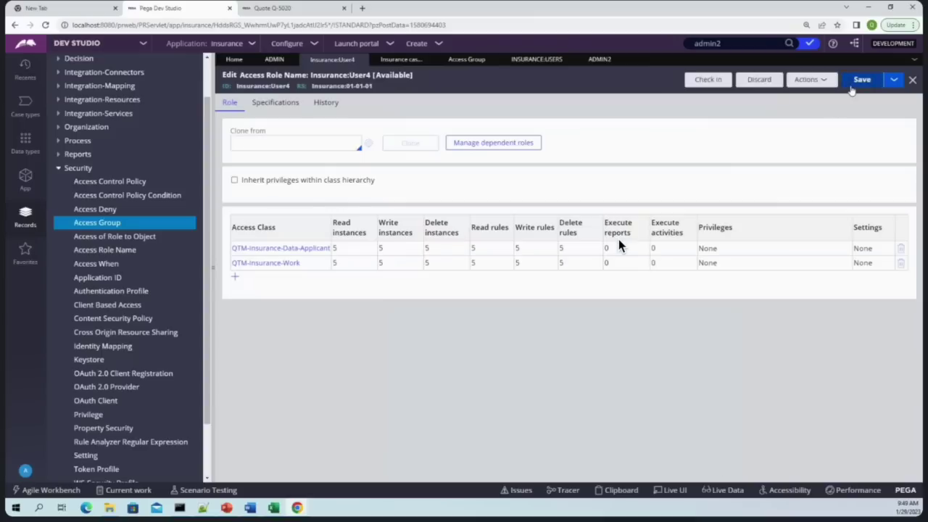
left_click(700, 80)
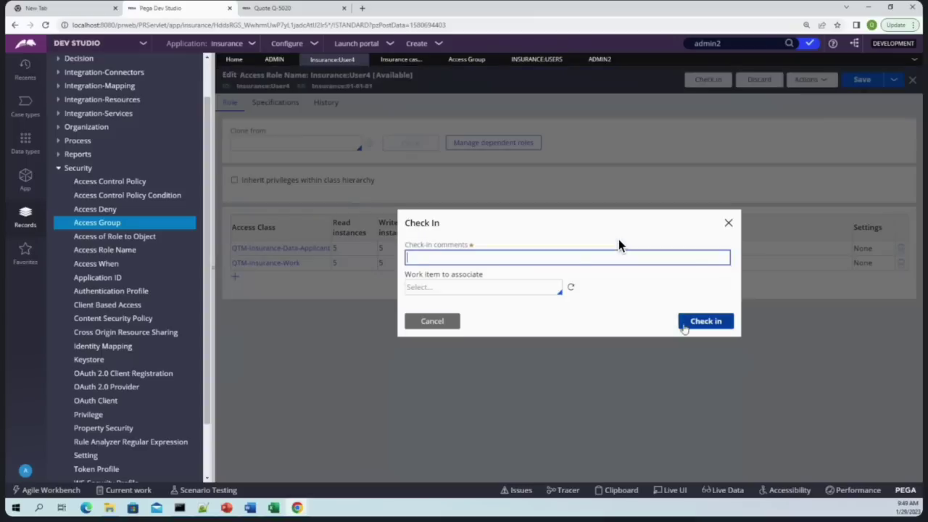
type("www")
key("Return")
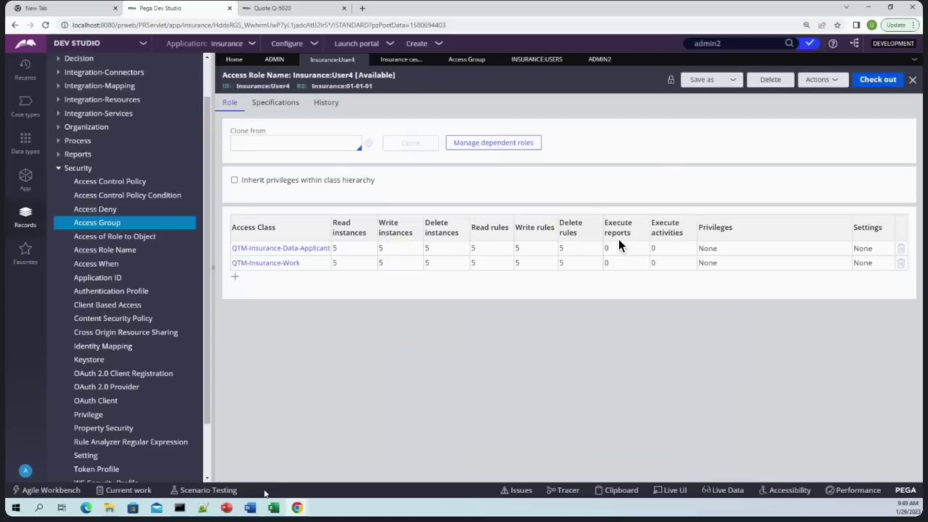
Return to the portal's Home worklist, then close the portal browser window
left_click(361, 483)
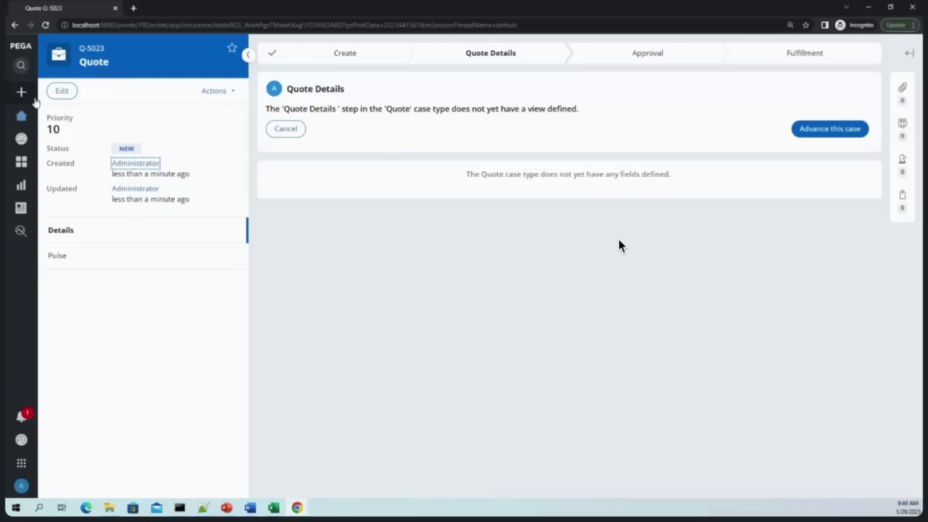
left_click(22, 93)
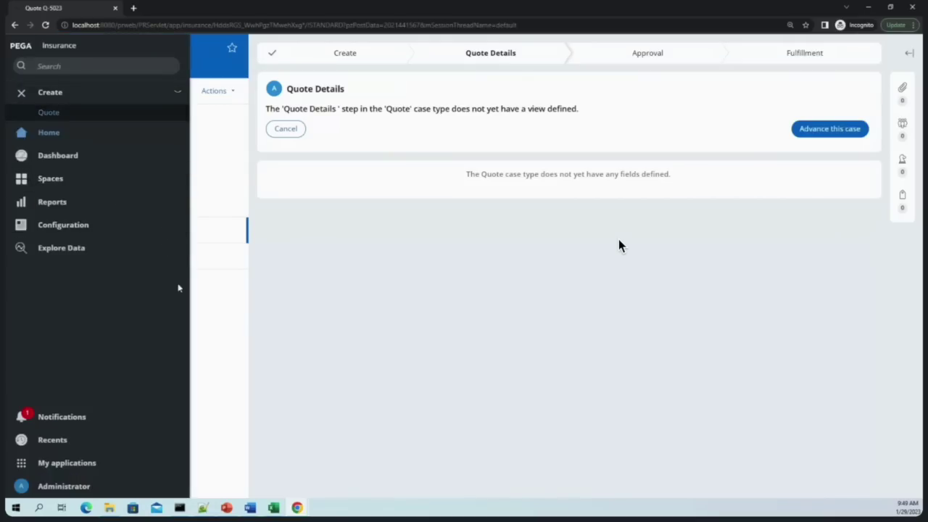
left_click(21, 94)
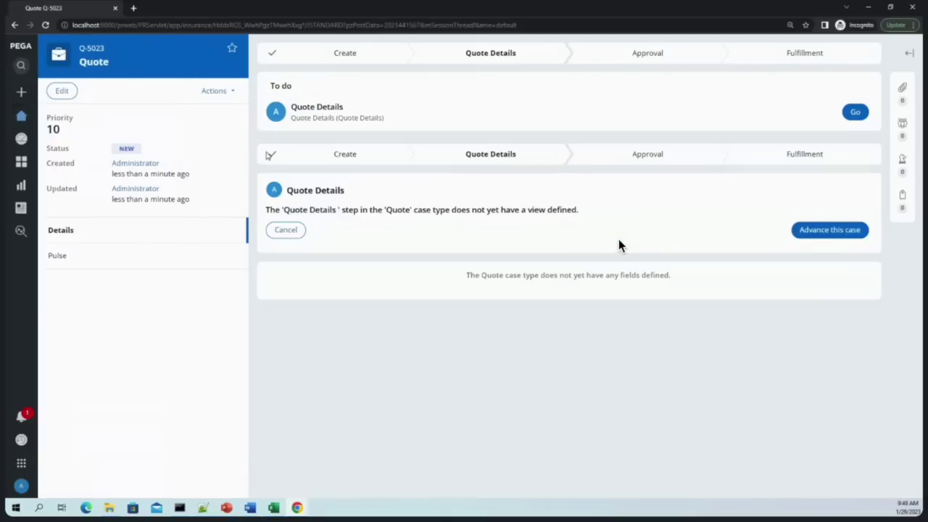
left_click(21, 115)
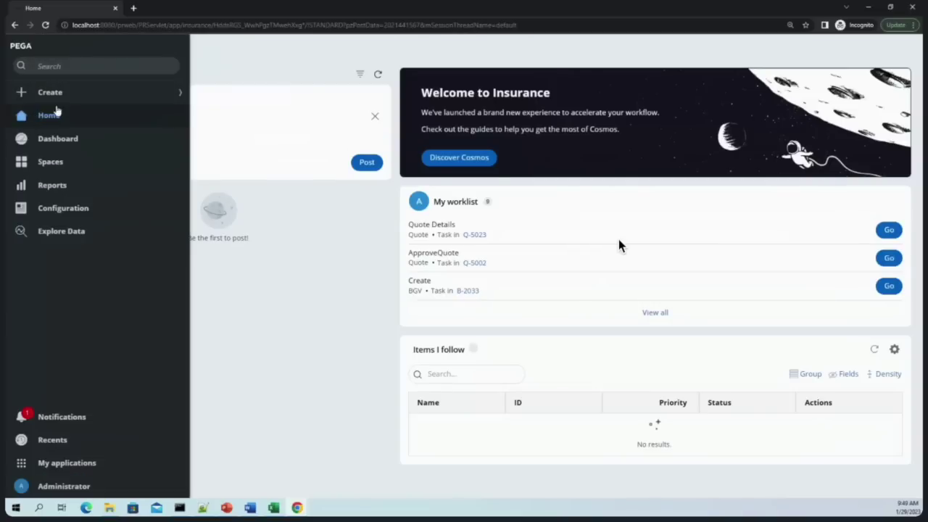
left_click(60, 93)
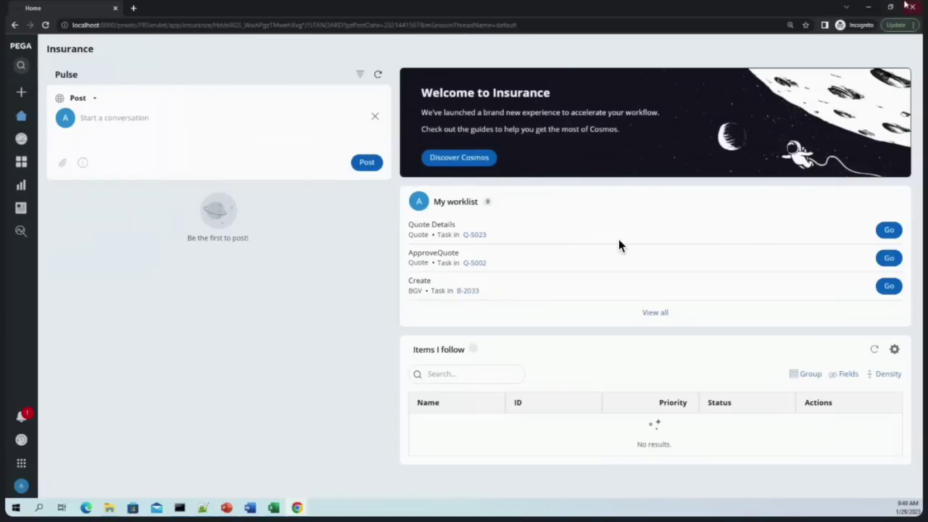
left_click(911, 7)
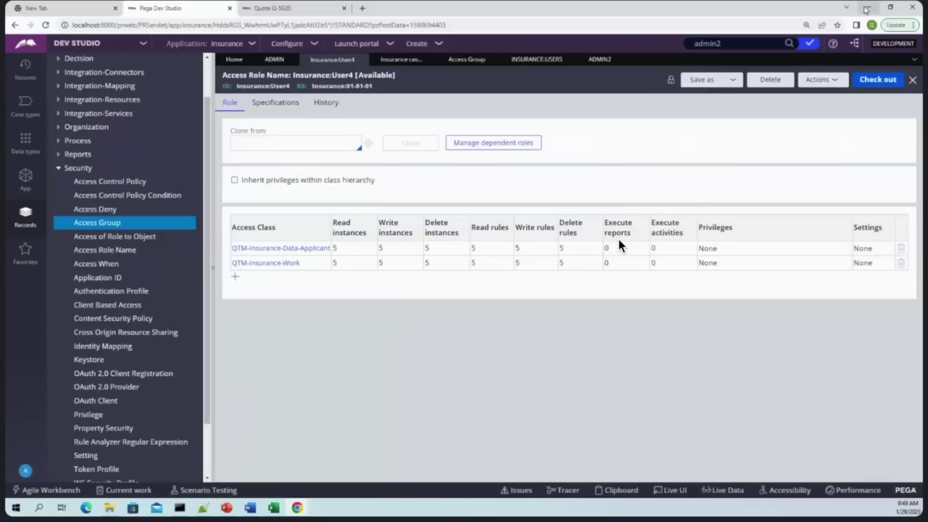
Open the PEGA log file from the system log utilities
left_click(285, 44)
mouse_move(253, 182)
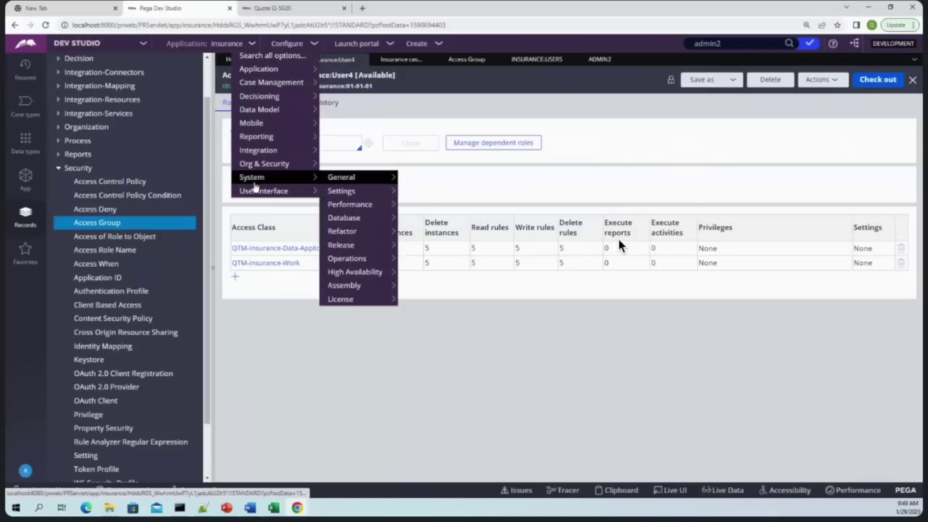
mouse_move(348, 259)
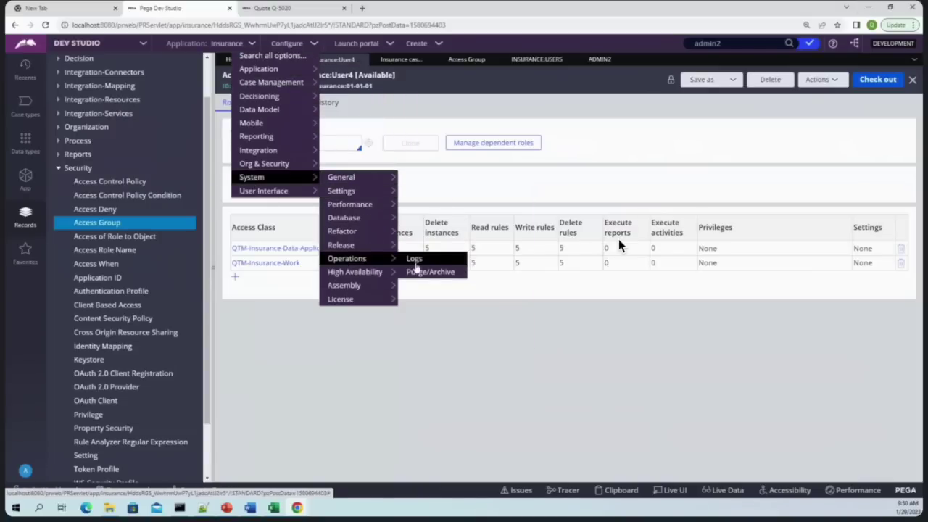
left_click(414, 259)
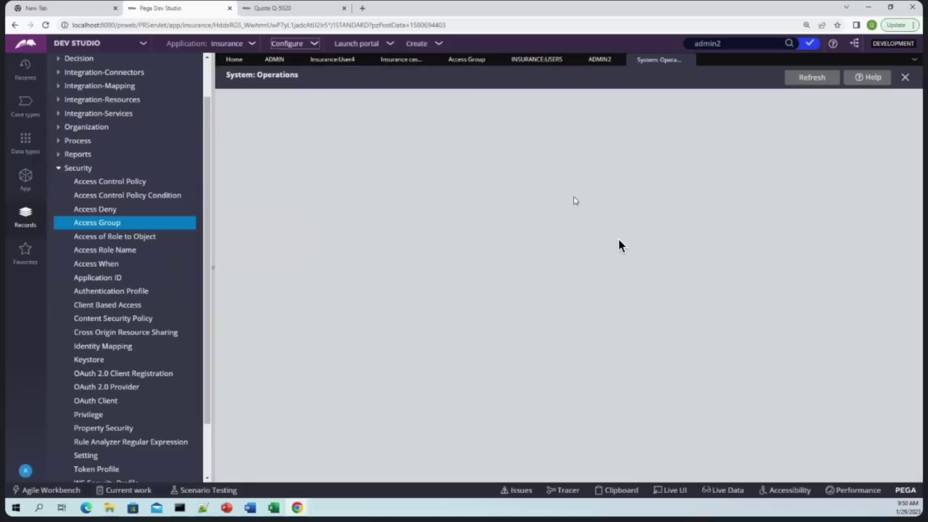
left_click(239, 150)
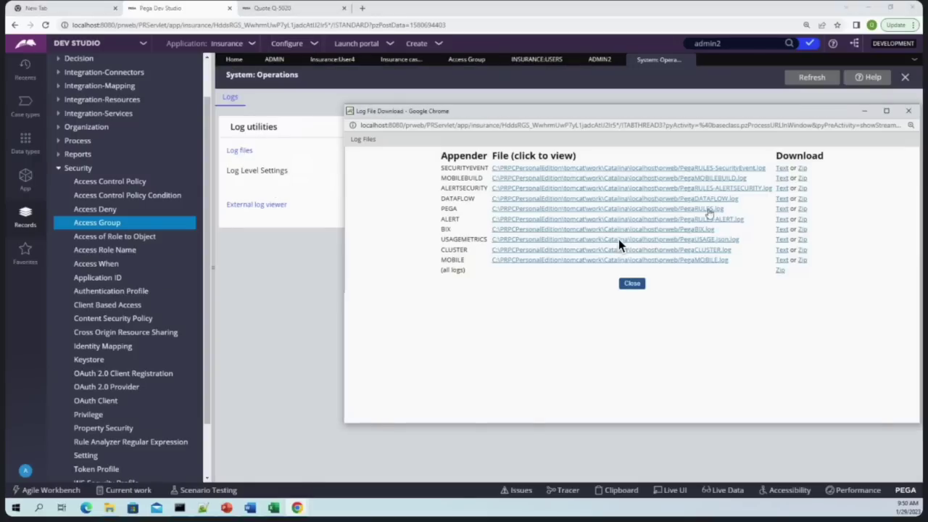
left_click(709, 209)
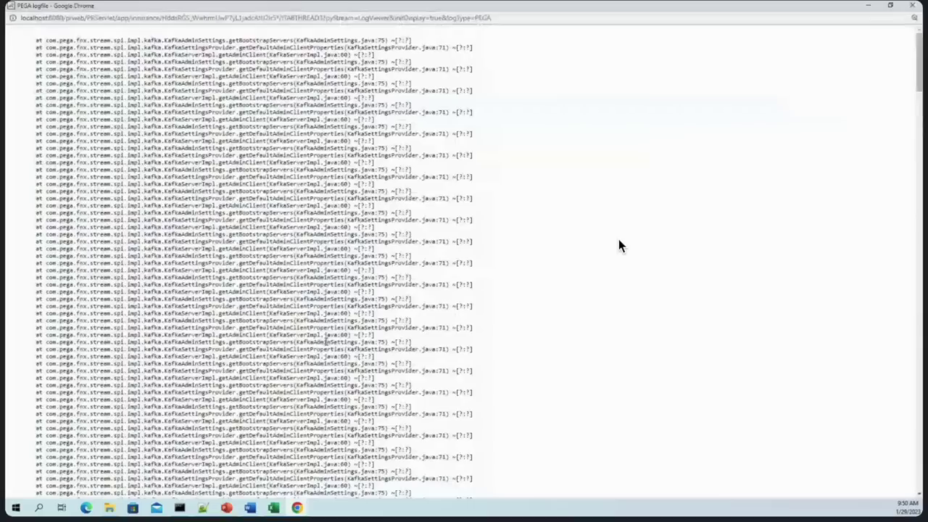
Clear the log filter, reload the unfiltered log and jump to page 24
scroll(620, 245, "down", 15)
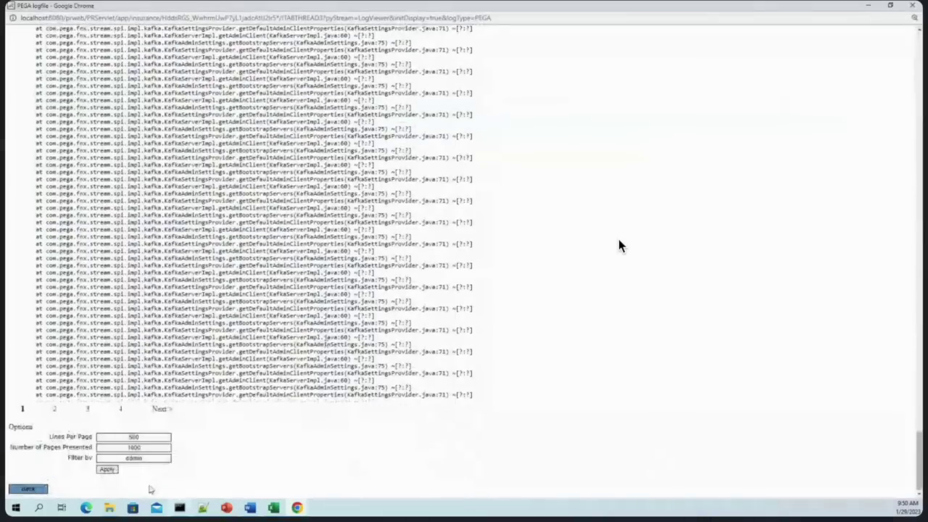
double_click(145, 459)
key("BackSpace")
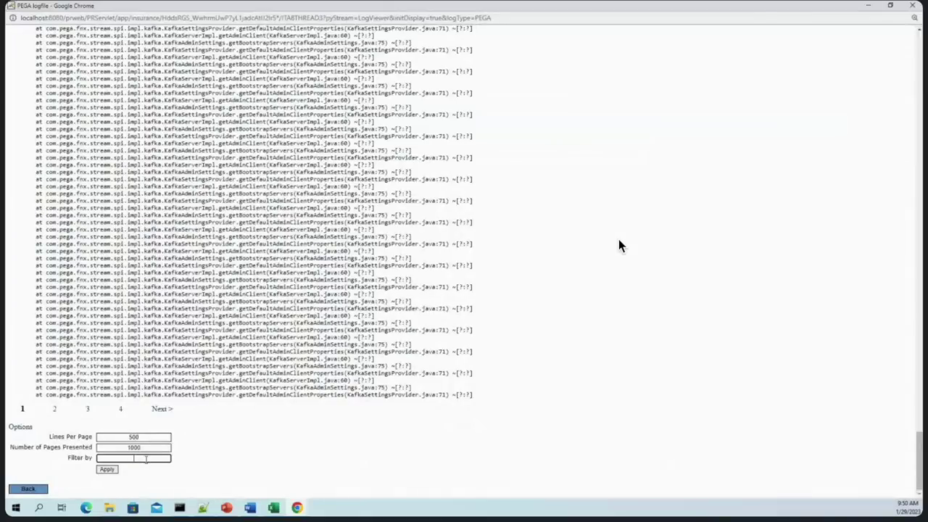
left_click(106, 470)
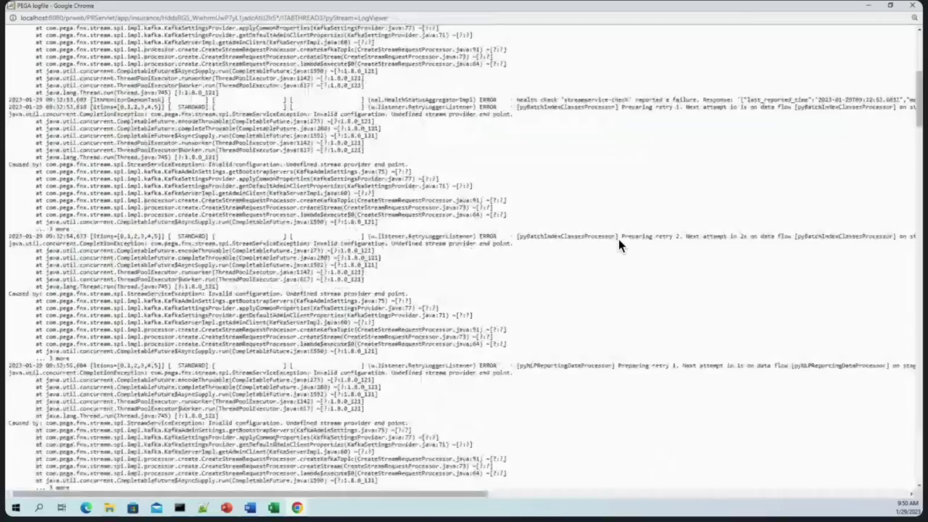
scroll(620, 245, "down", 15)
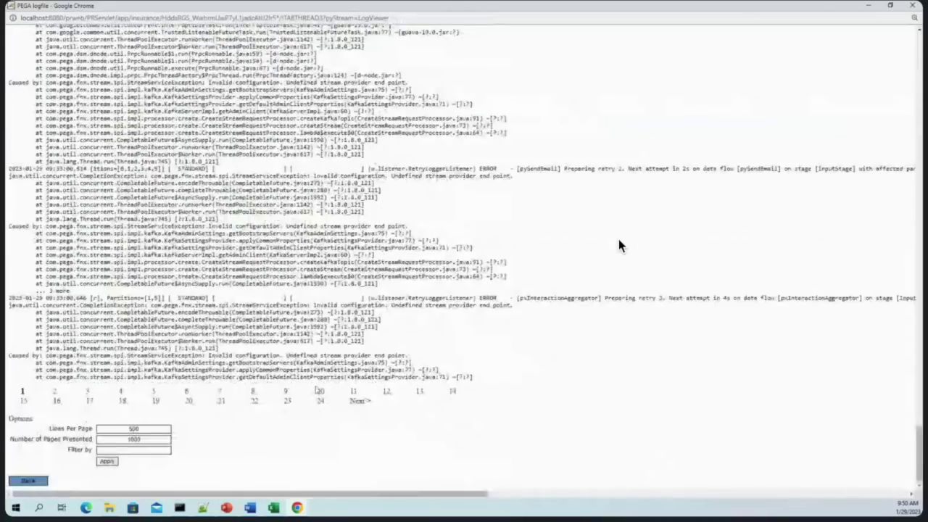
left_click(321, 403)
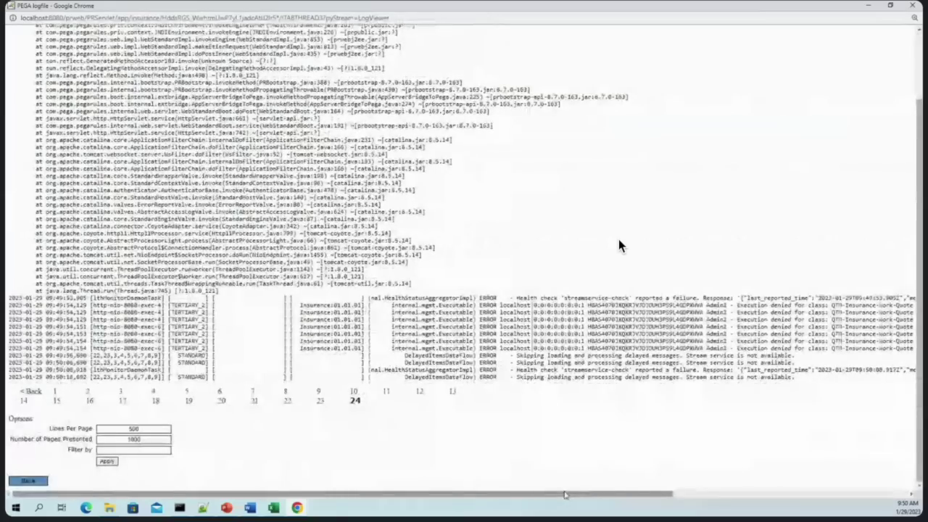
Highlight the 'Execution denied for class' errors for QTM-Insurance-Work-Quote, then close the log viewer
left_click_drag(559, 497, 721, 498)
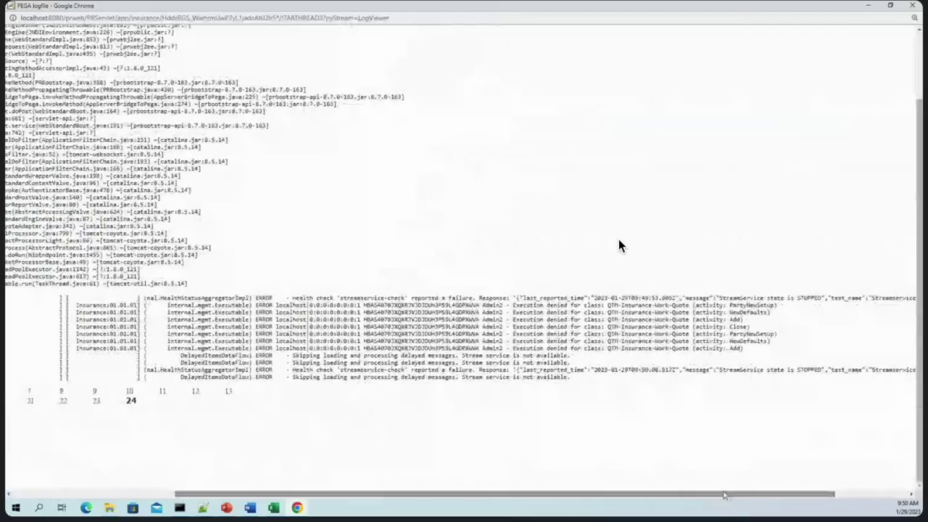
left_click_drag(534, 305, 643, 305)
left_click(734, 307)
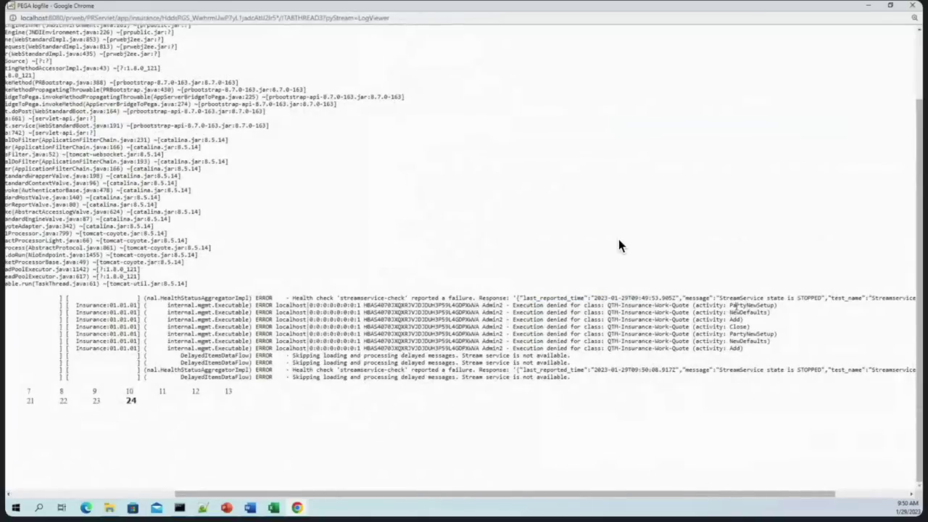
left_click_drag(692, 350, 471, 301)
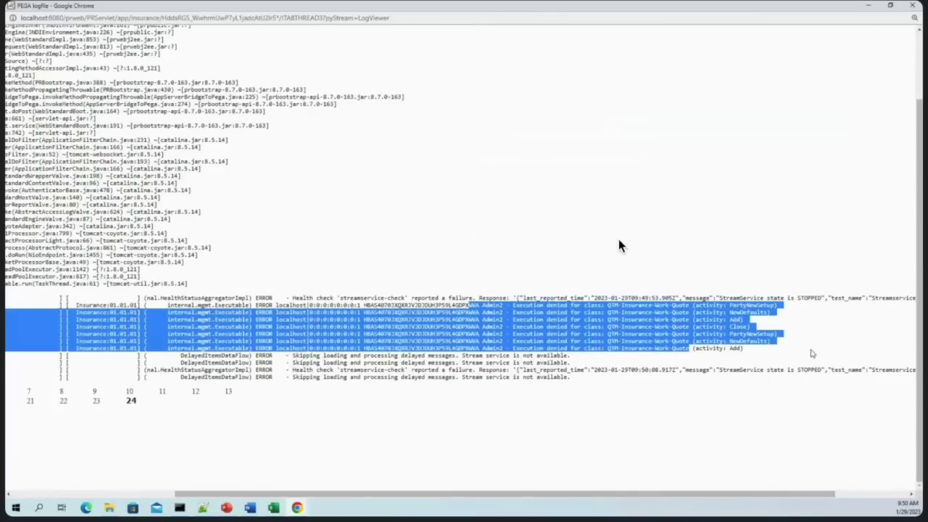
double_click(682, 348)
left_click(755, 353)
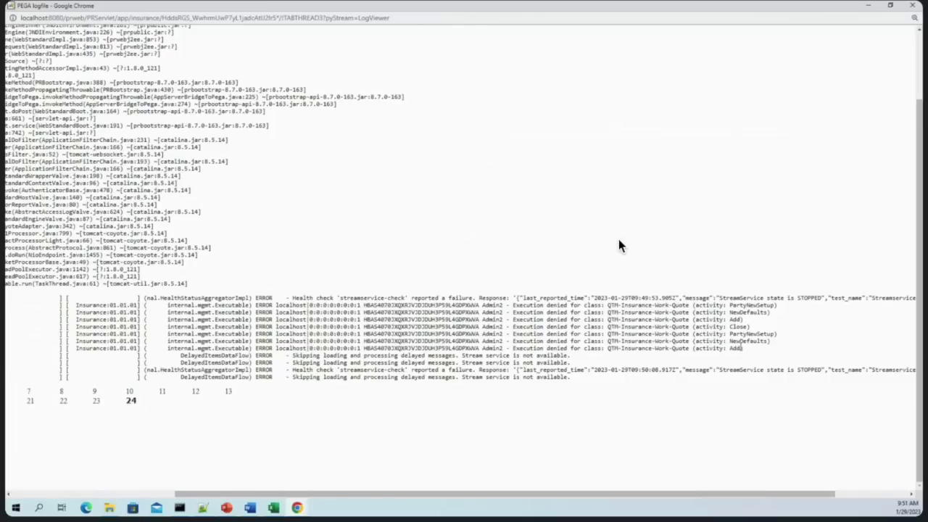
left_click_drag(750, 347, 484, 306)
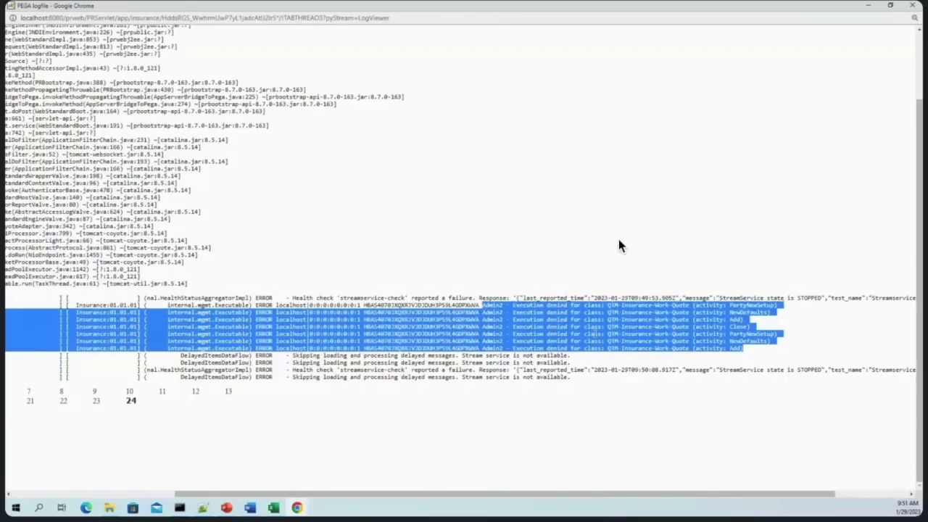
left_click(594, 292)
left_click(912, 5)
Set Execute activities to 5 on the role's QTM-Insurance-Work row and submit it
left_click(537, 59)
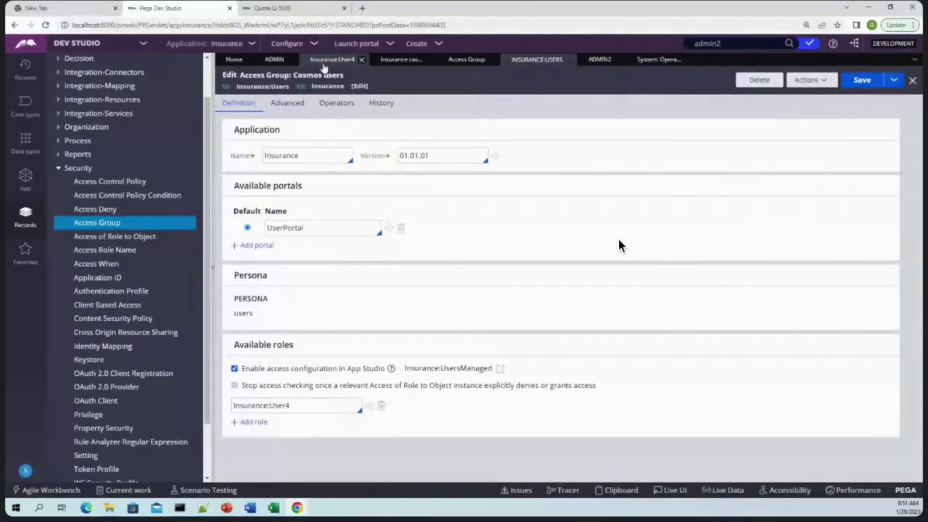
left_click(323, 61)
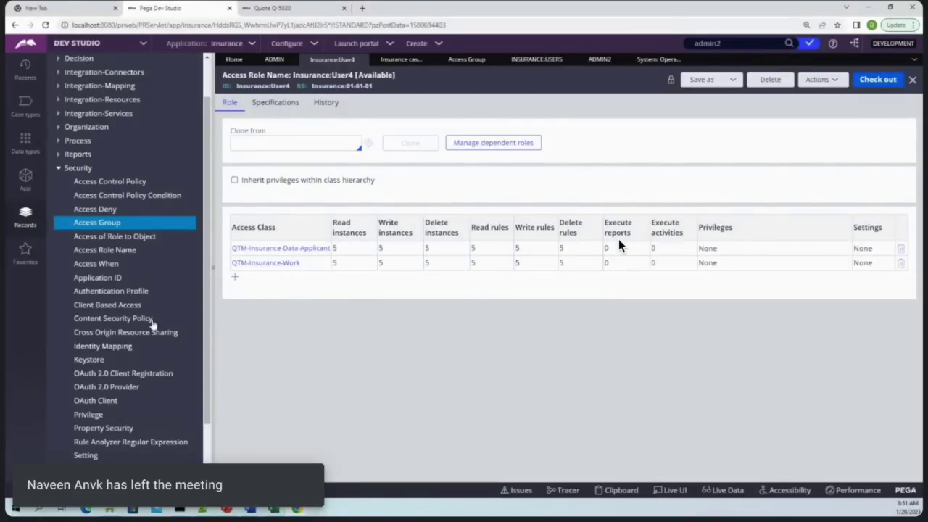
left_click(290, 264)
double_click(259, 279)
left_click(373, 287)
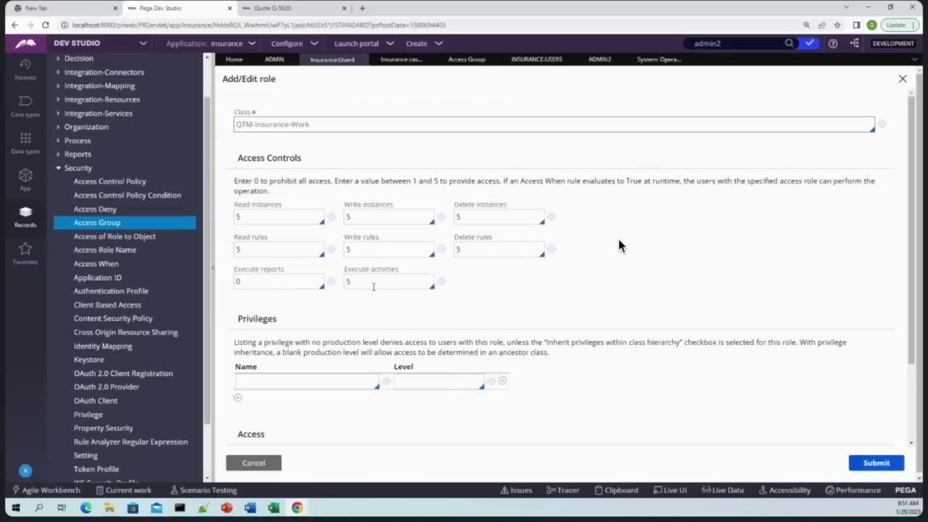
left_click(875, 464)
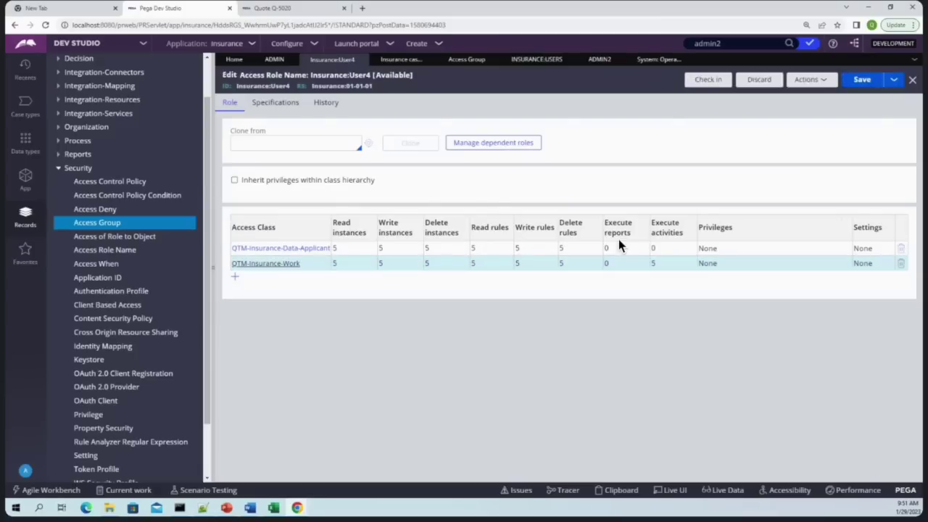
Check the Insurance:User4 role in with the comment 'wip'
left_click(707, 79)
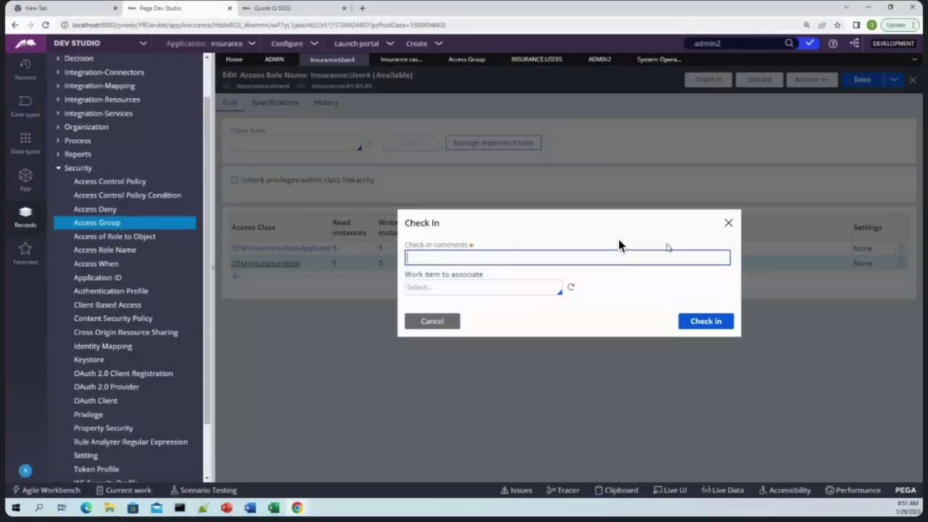
type("wip")
key("Return")
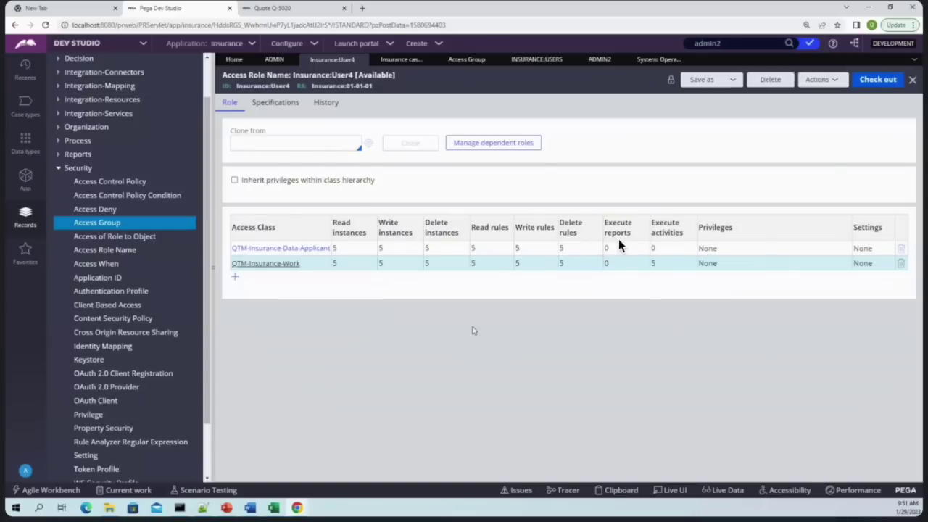
In the Cosmos portal window, create a new Quote case
mouse_move(293, 509)
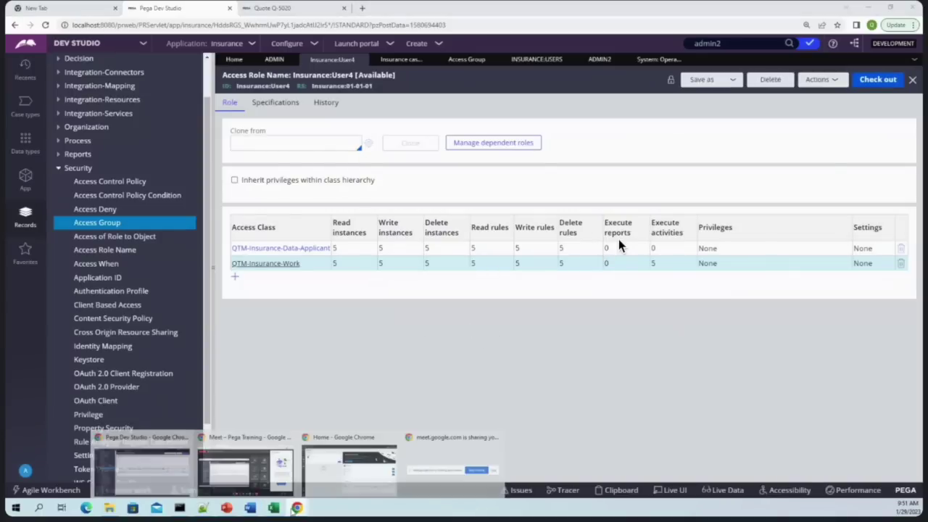
left_click(349, 468)
left_click(21, 93)
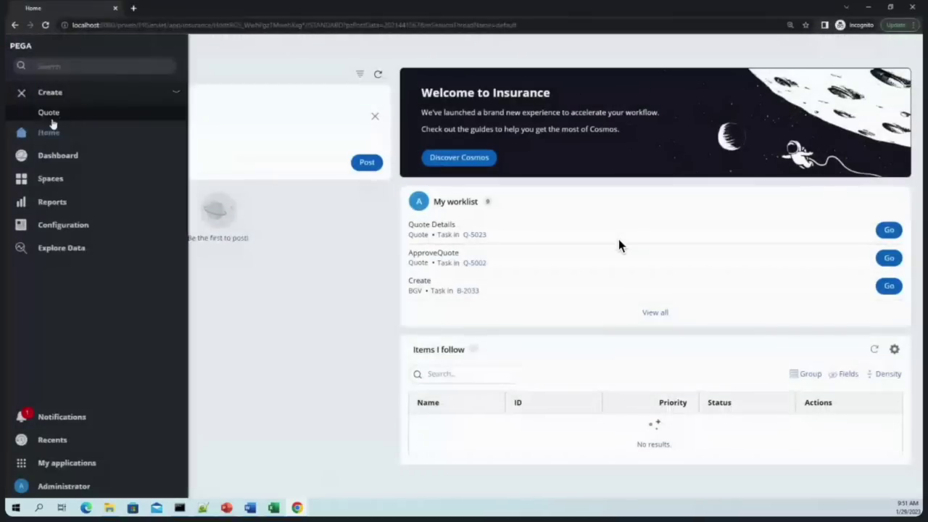
left_click(49, 114)
left_click(602, 271)
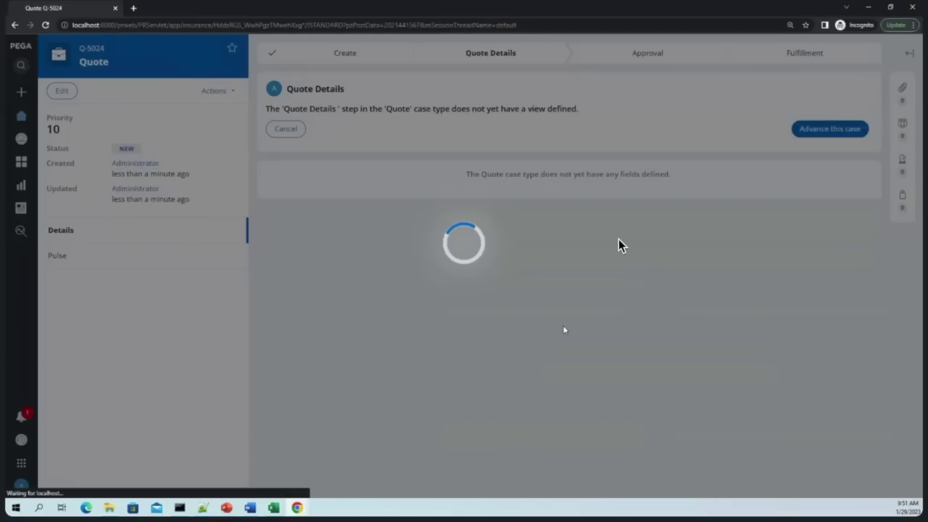
Dismiss the Empty Work Item Handle alert, reload the page, dismiss it again, and minimize the portal
left_click(540, 81)
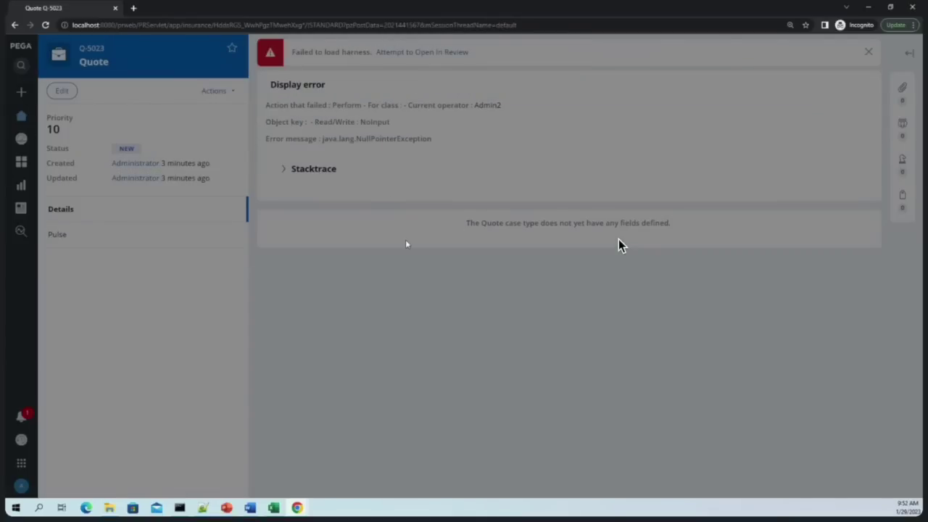
left_click(47, 25)
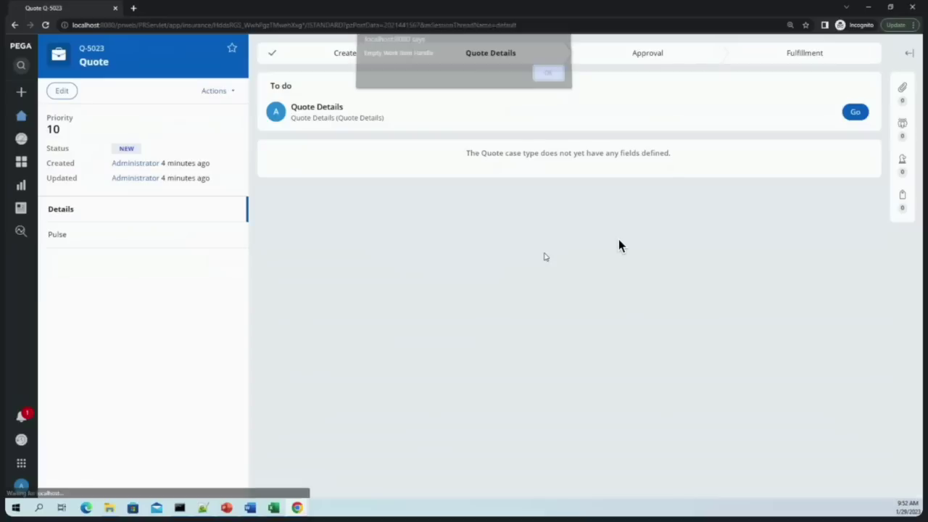
left_click(545, 80)
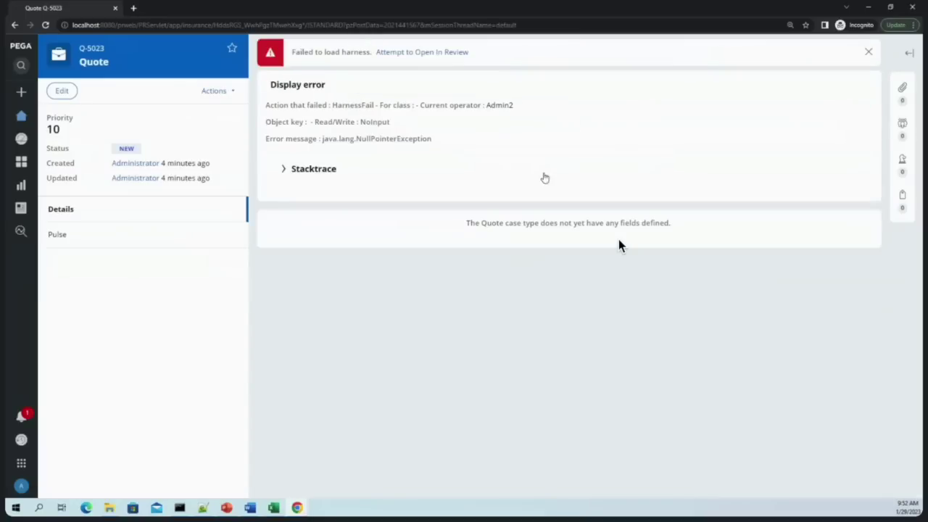
left_click(869, 9)
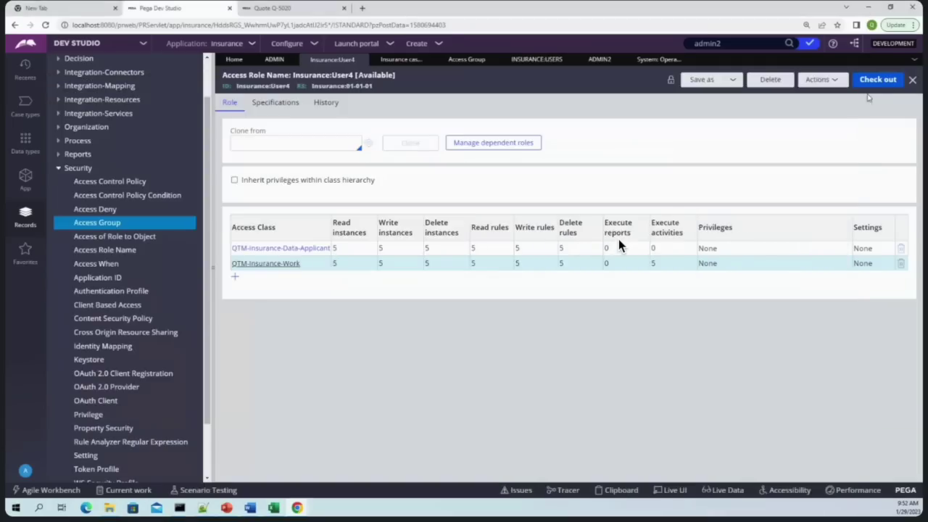
Check out the role and change QTM-Insurance-Work Execute reports from 0 to 5
left_click(876, 79)
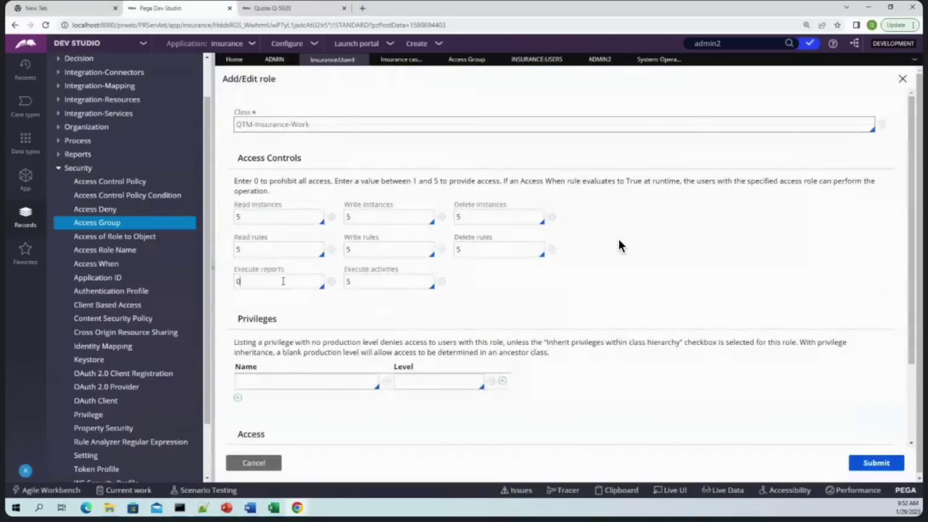
double_click(283, 282)
type("5")
left_click(875, 464)
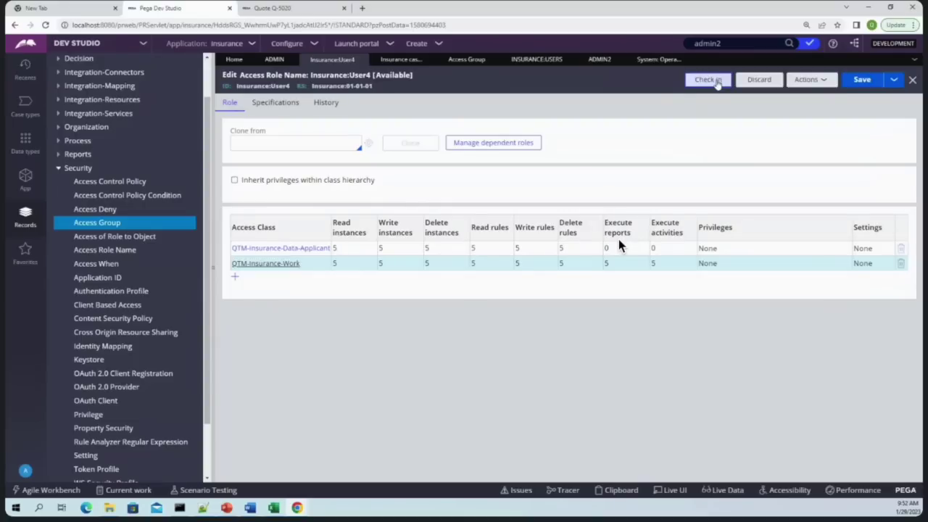
Check the Insurance:User4 role back in with the comment 'wi'
left_click(716, 81)
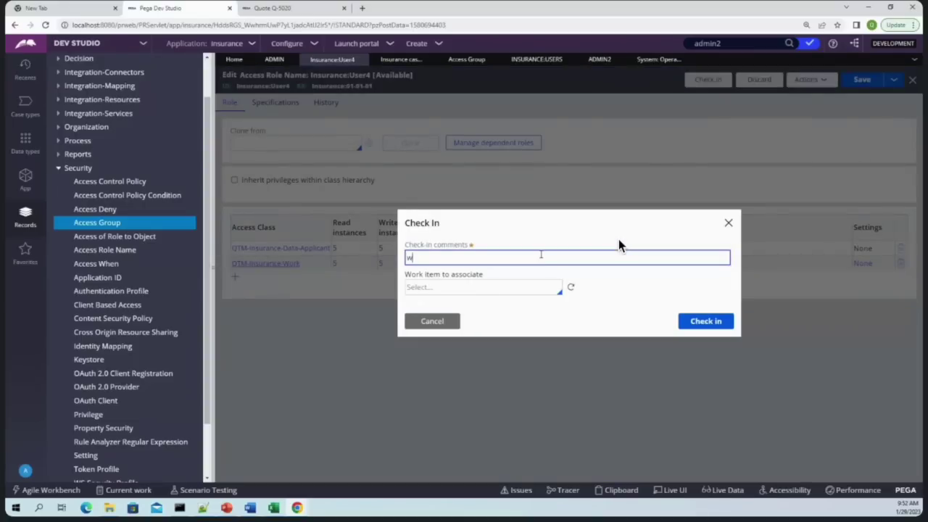
type("wip")
key("Return")
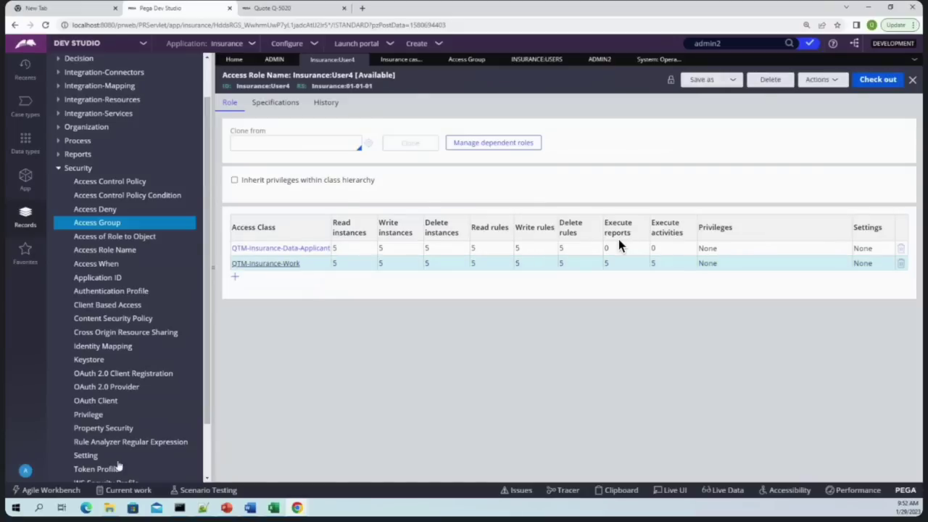
Create Quote case Q-5025, advance it to the Approval stage, and minimize the portal window
mouse_move(297, 507)
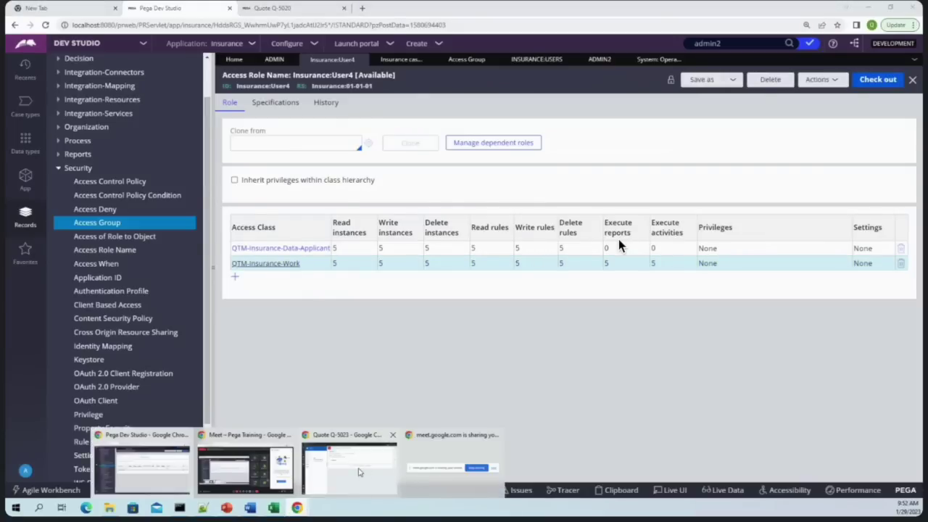
left_click(366, 471)
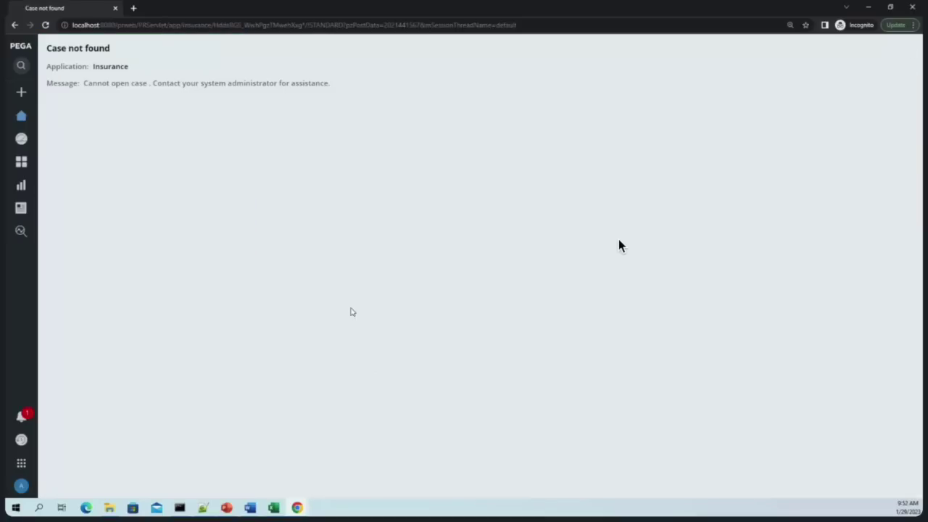
left_click(22, 116)
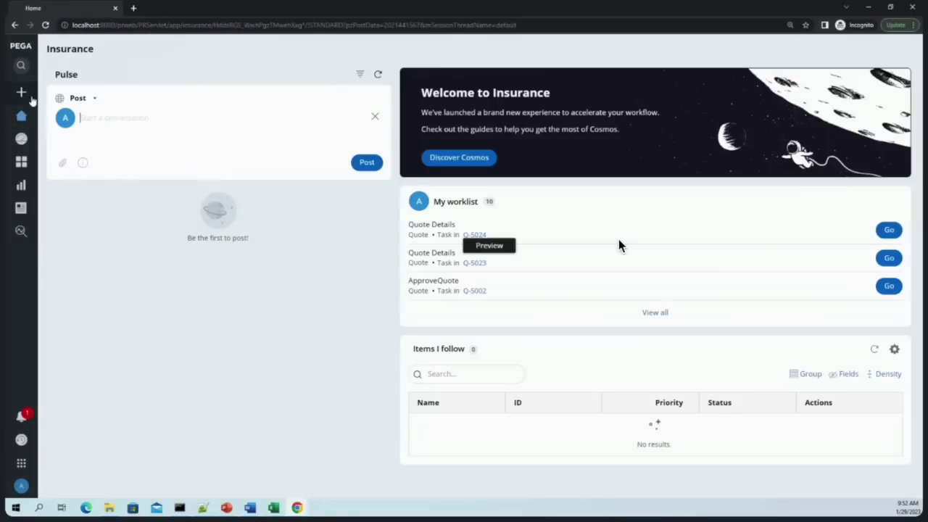
left_click(31, 98)
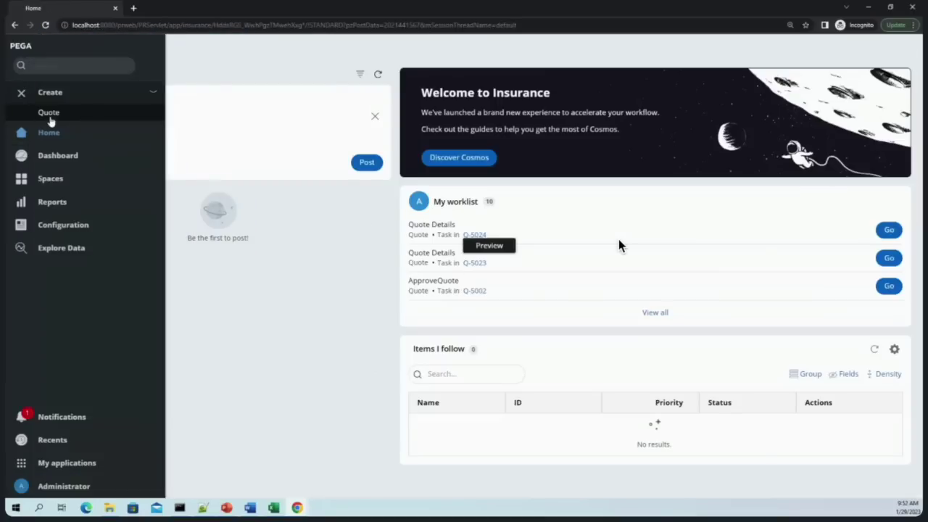
left_click(48, 115)
left_click(605, 267)
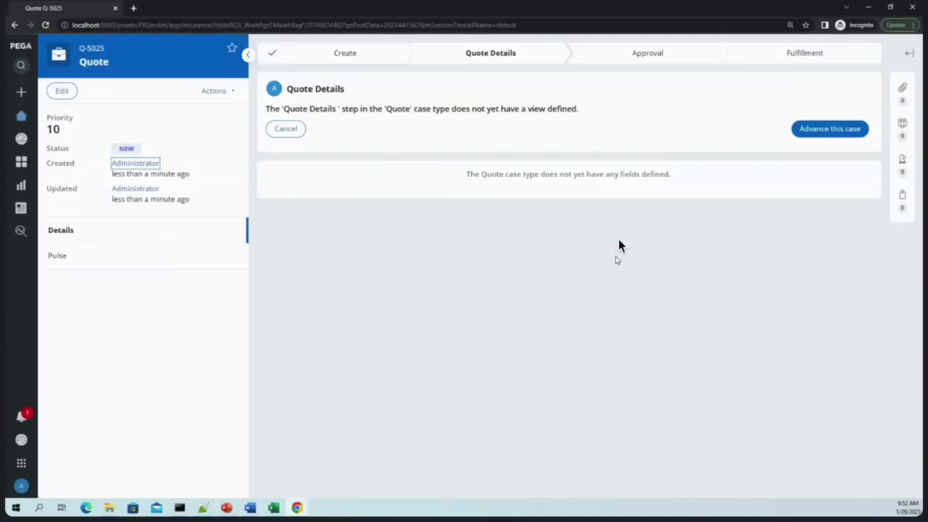
left_click(823, 130)
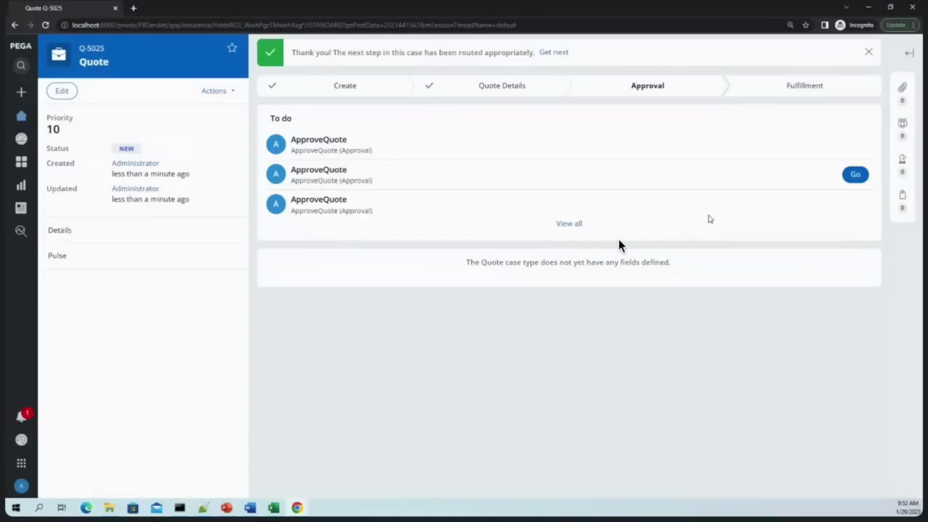
left_click(870, 9)
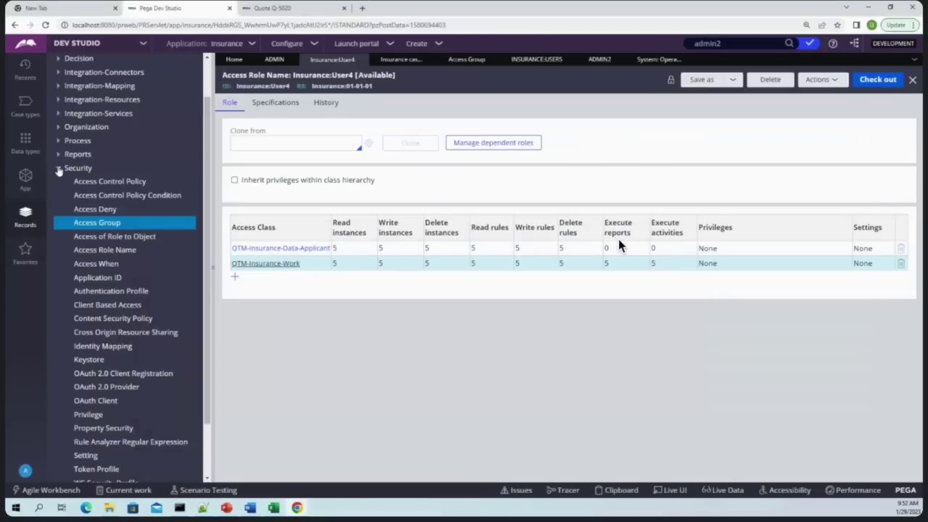
Open the pyWorkListAllUsers report definition from Records > Reports > Report definition
left_click(58, 168)
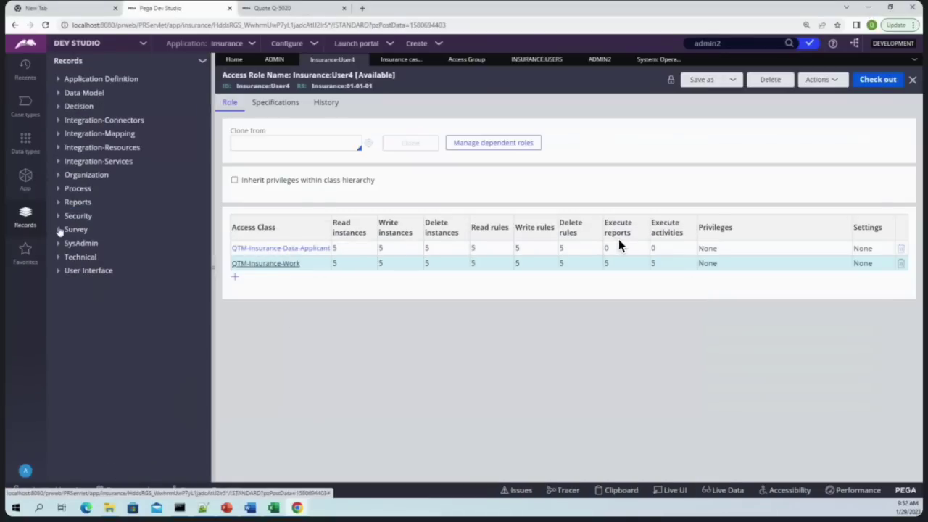
left_click(58, 203)
left_click(103, 229)
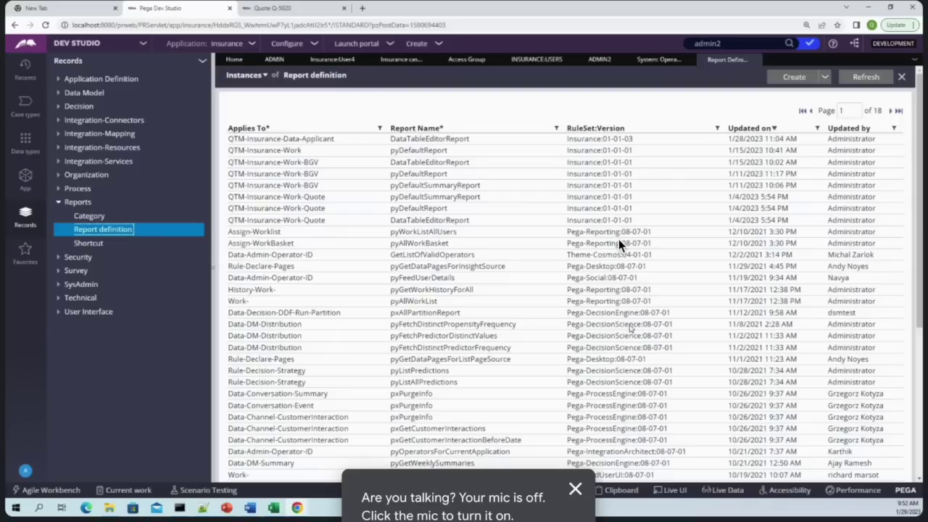
left_click(419, 233)
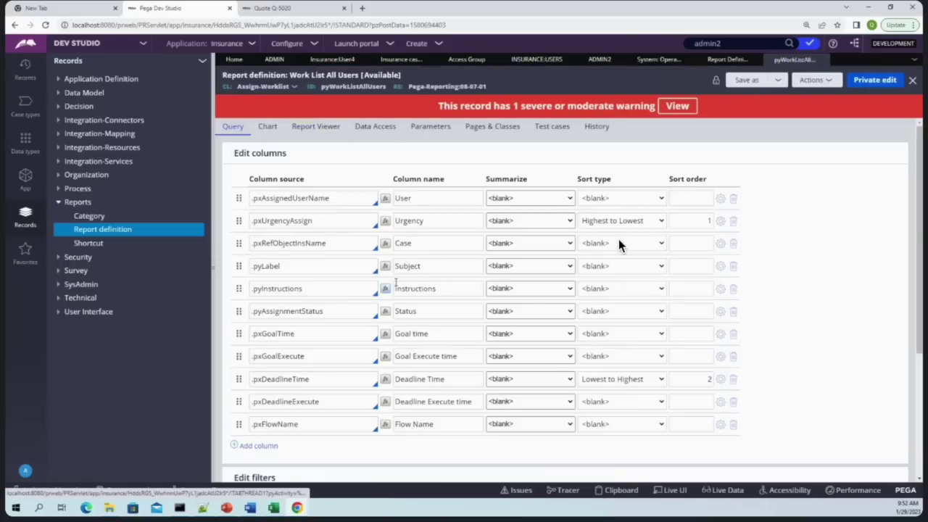
Browse the report's Chart, Report Viewer and Parameters tabs, ending on Data Access
left_click(267, 123)
left_click(315, 125)
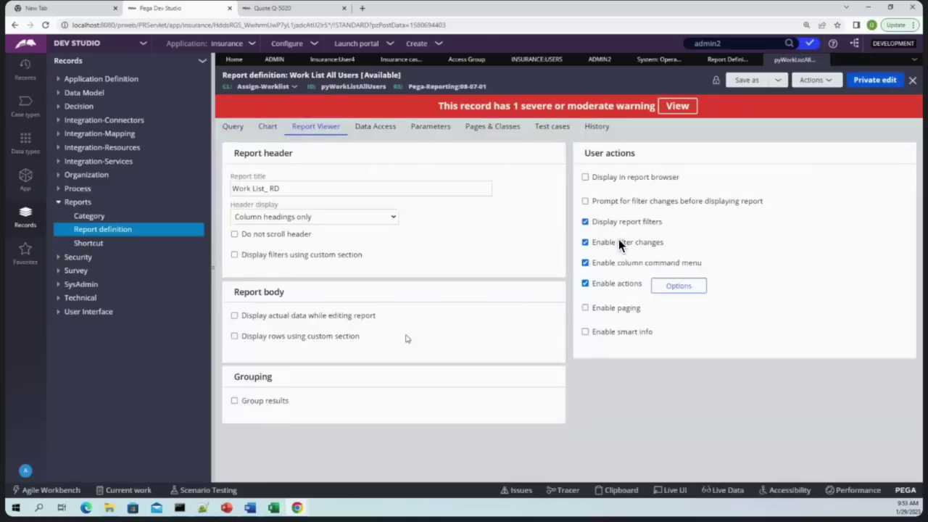
left_click(375, 127)
scroll(438, 383, "down", 3)
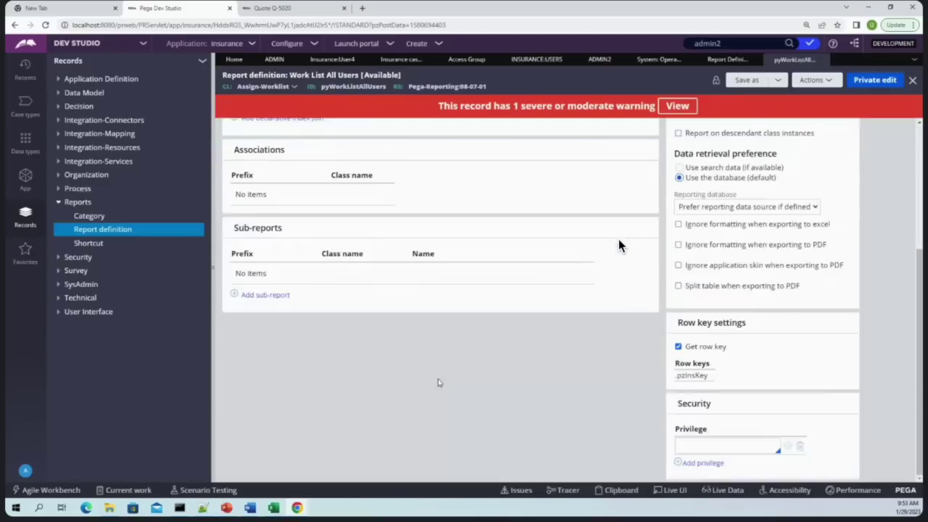
scroll(438, 383, "up", 5)
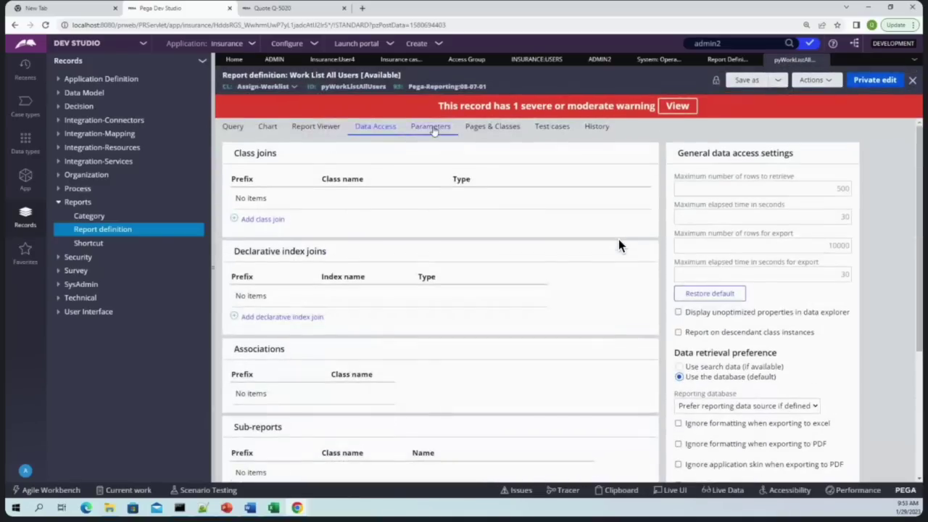
left_click(432, 127)
left_click(233, 126)
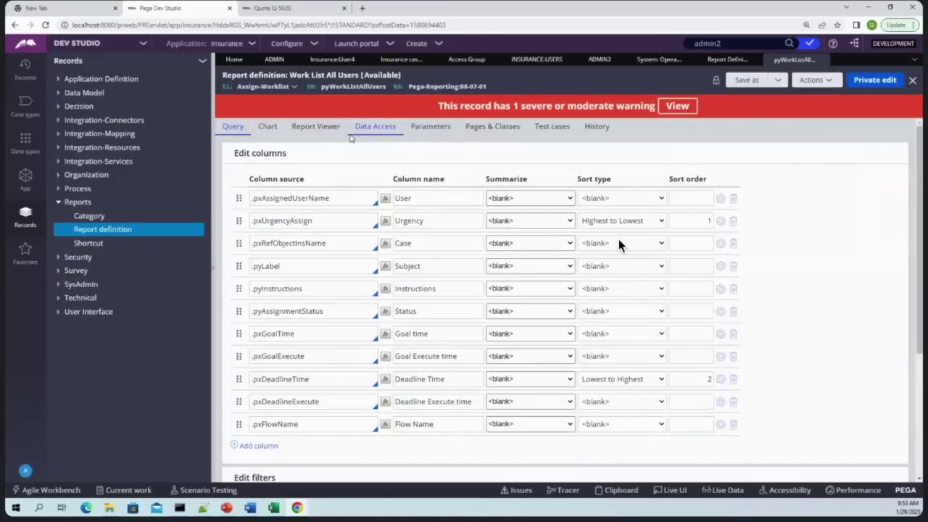
scroll(334, 305, "down", 3)
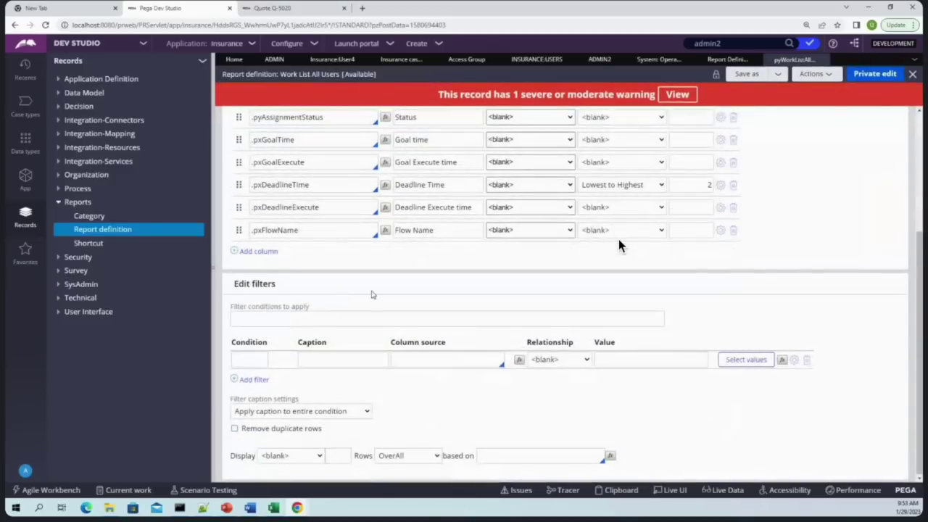
scroll(372, 295, "up", 5)
left_click(267, 126)
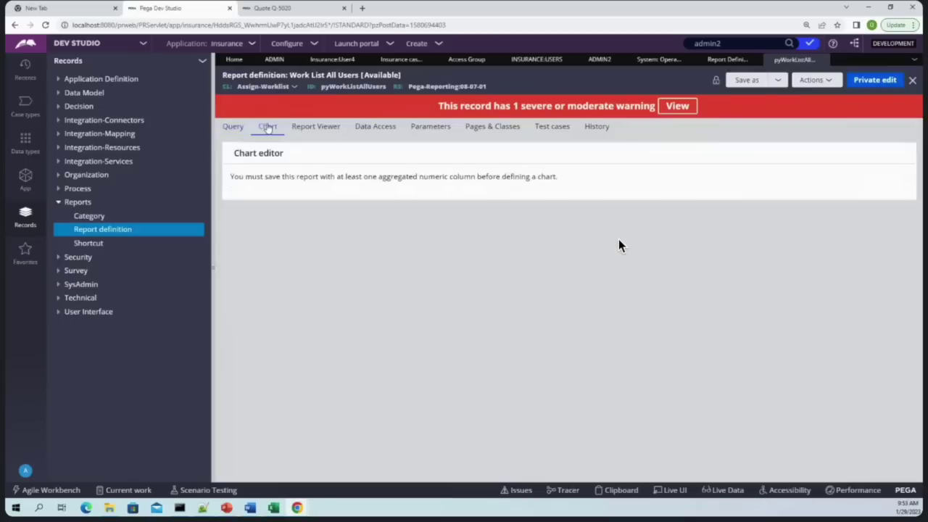
left_click(316, 127)
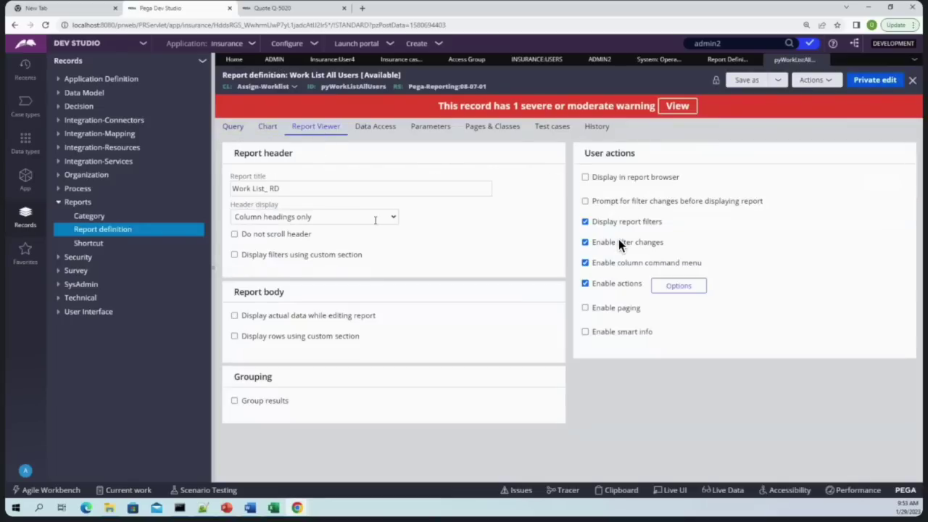
left_click(374, 126)
scroll(475, 277, "down", 3)
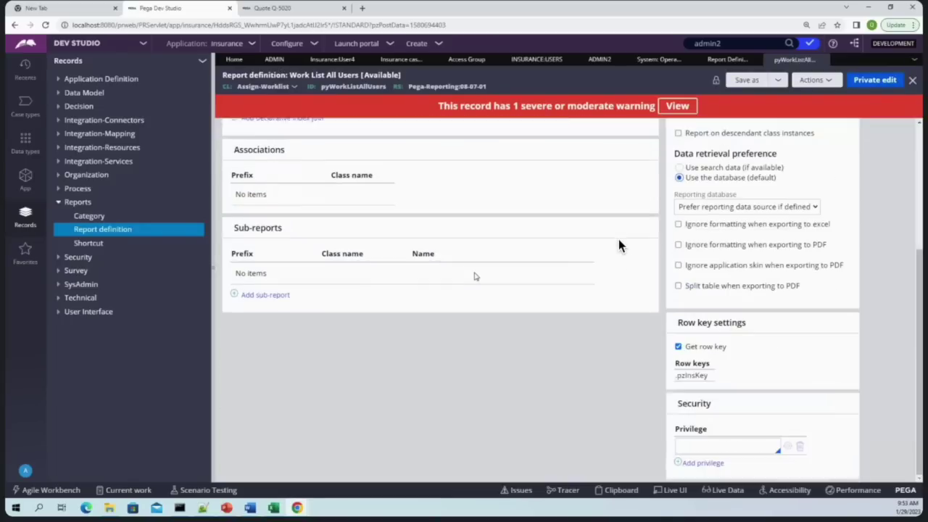
Create and open a RunReport privilege on Assign-Worklist in ruleset Insurance 01-01-01
left_click(714, 444)
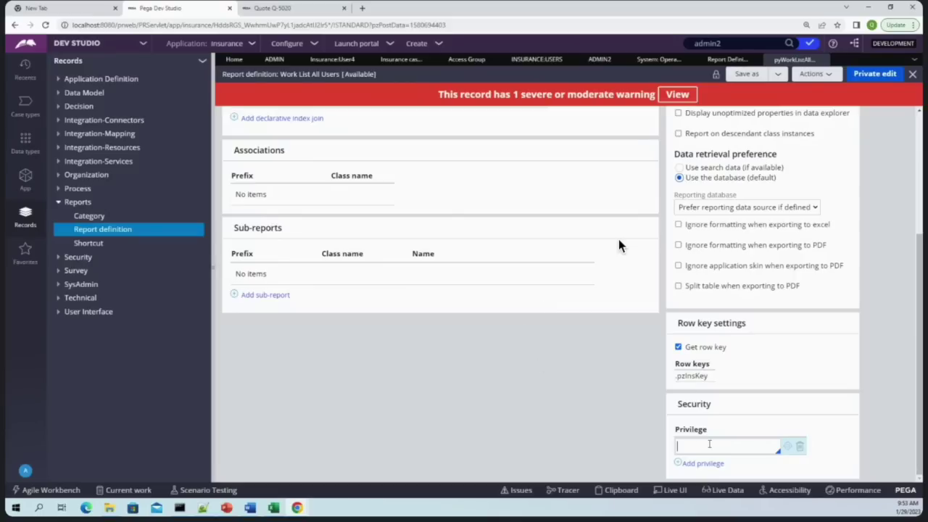
type("RunReport")
left_click(788, 446)
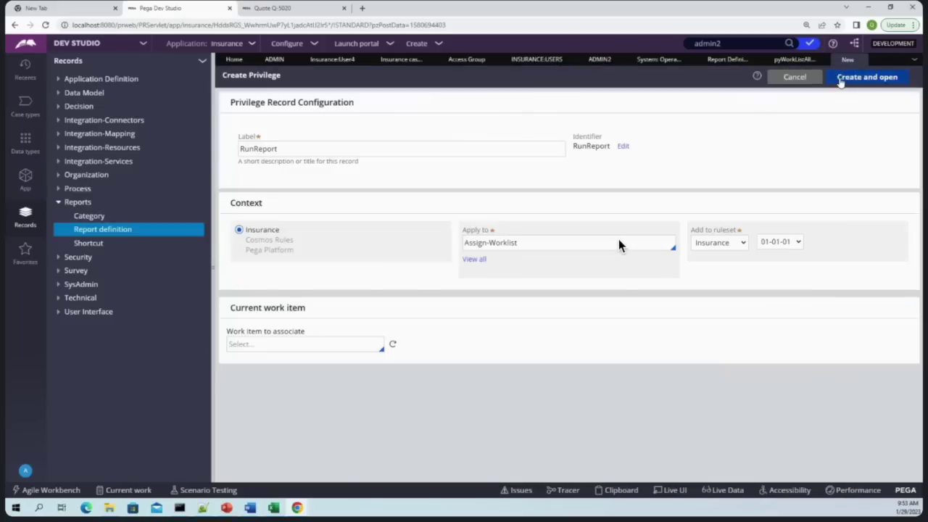
left_click(849, 81)
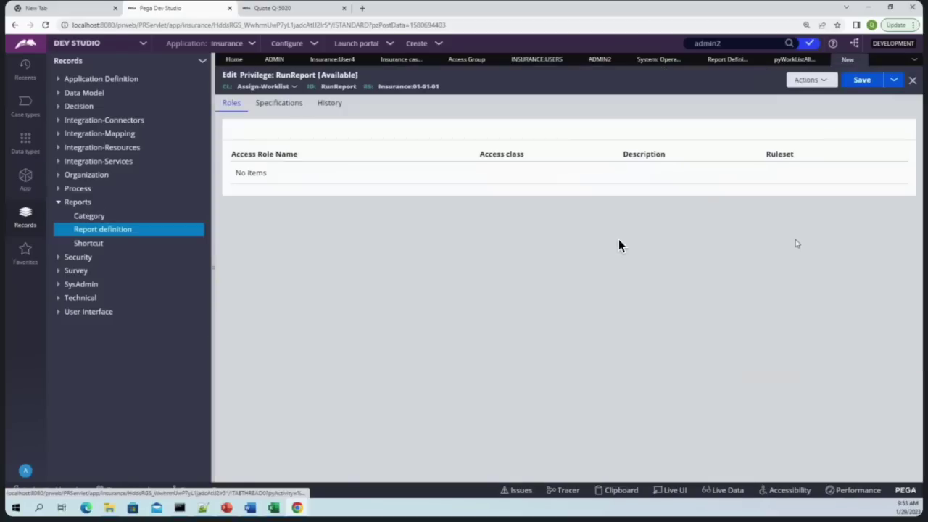
Review the RunReport privilege's Specifications and Roles, save it, and return to pyWorkListAllUsers
left_click(272, 105)
left_click(232, 103)
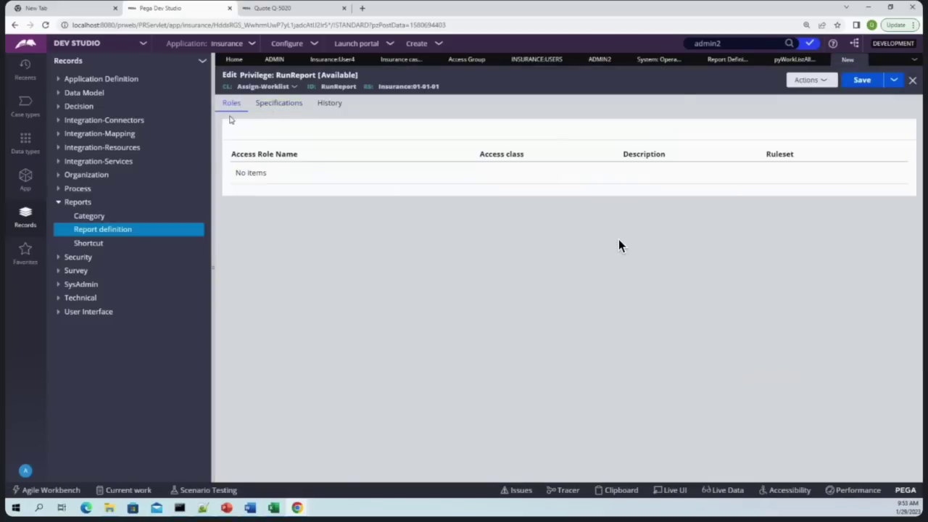
left_click(862, 79)
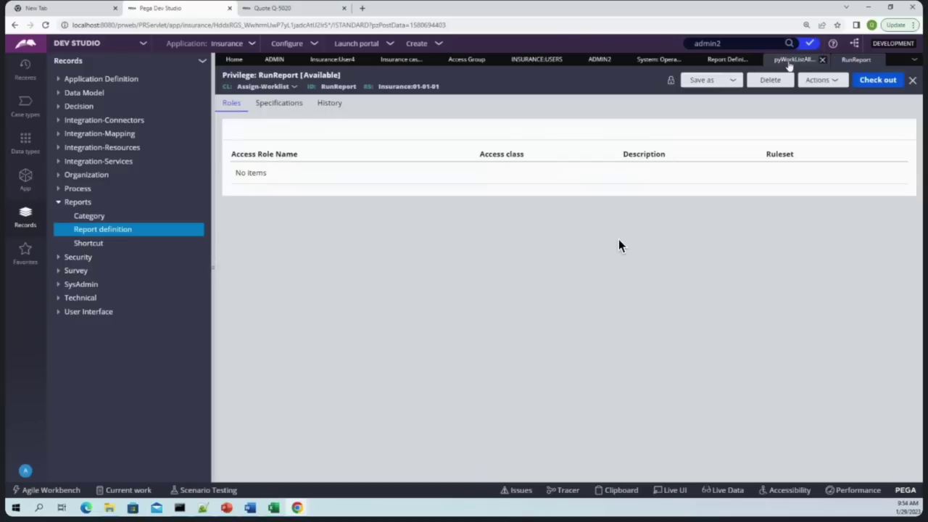
left_click(792, 61)
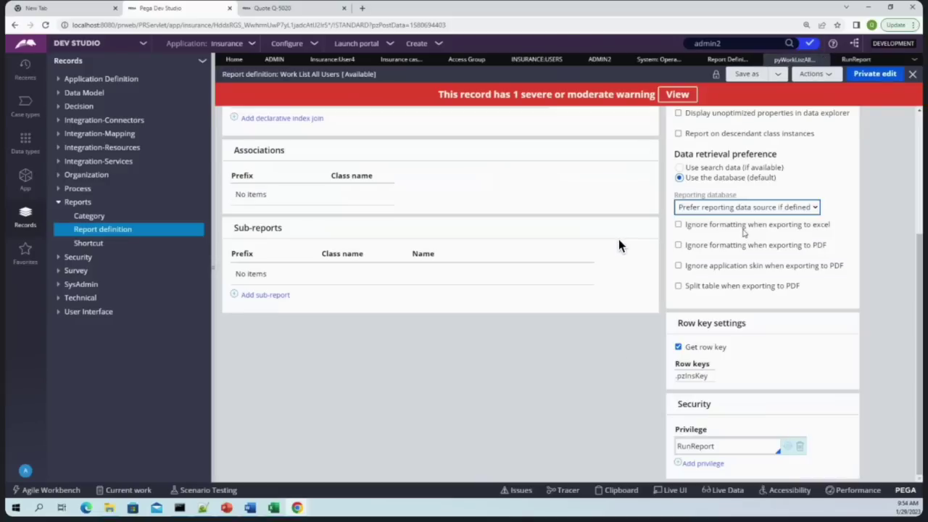
Under a private edit, run the Work List All Users report and close its preview
double_click(705, 445)
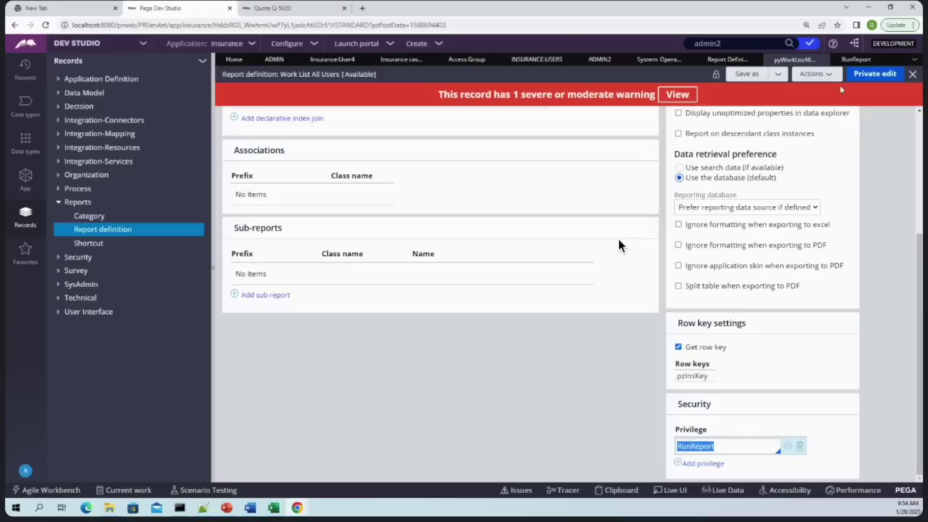
left_click(874, 73)
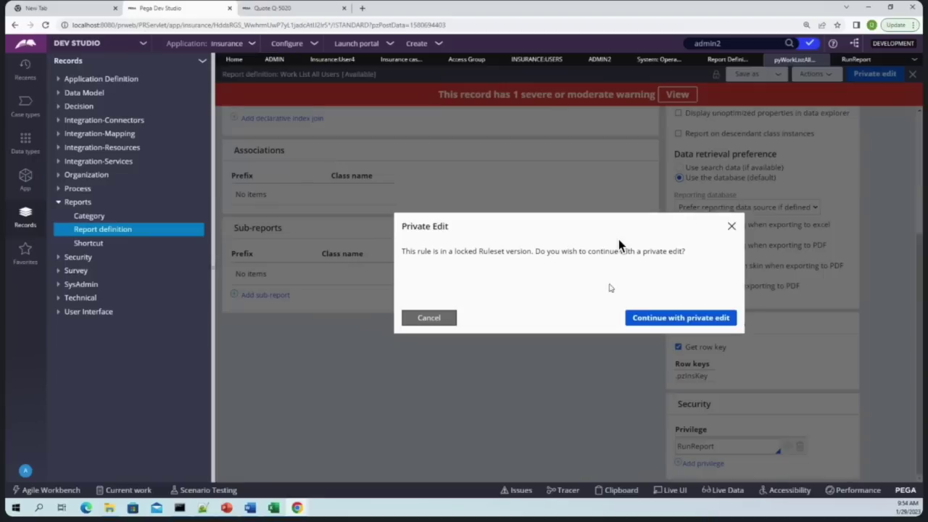
left_click(666, 319)
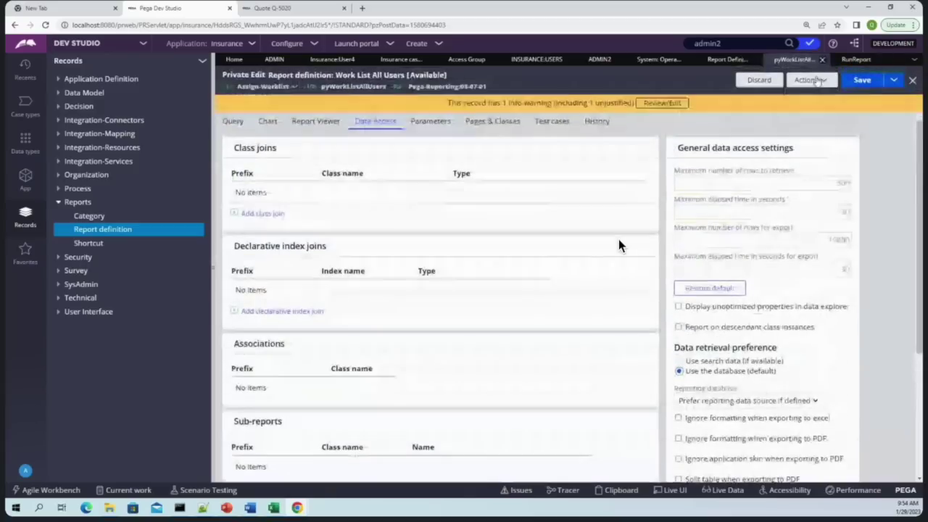
left_click(810, 80)
left_click(776, 94)
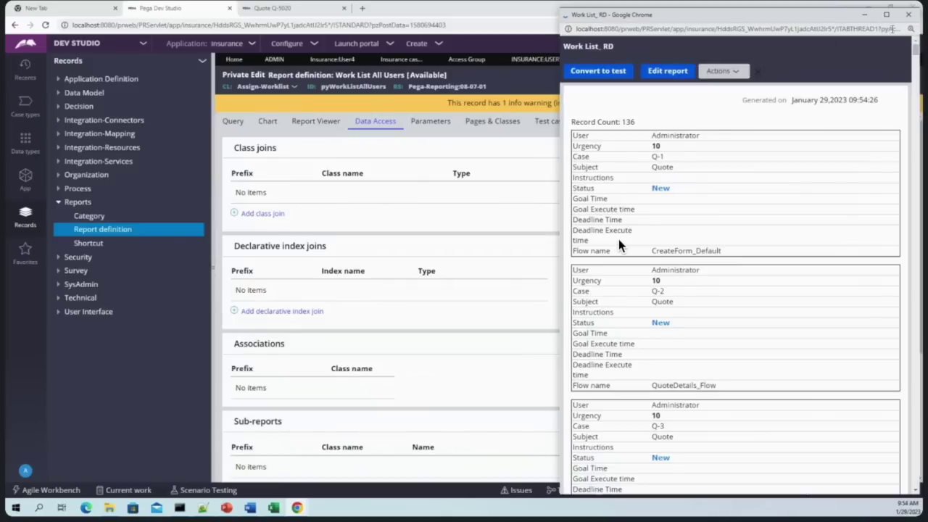
left_click(909, 14)
Discard the report's private edit and switch to the Insurance:User4 access role
left_click(810, 80)
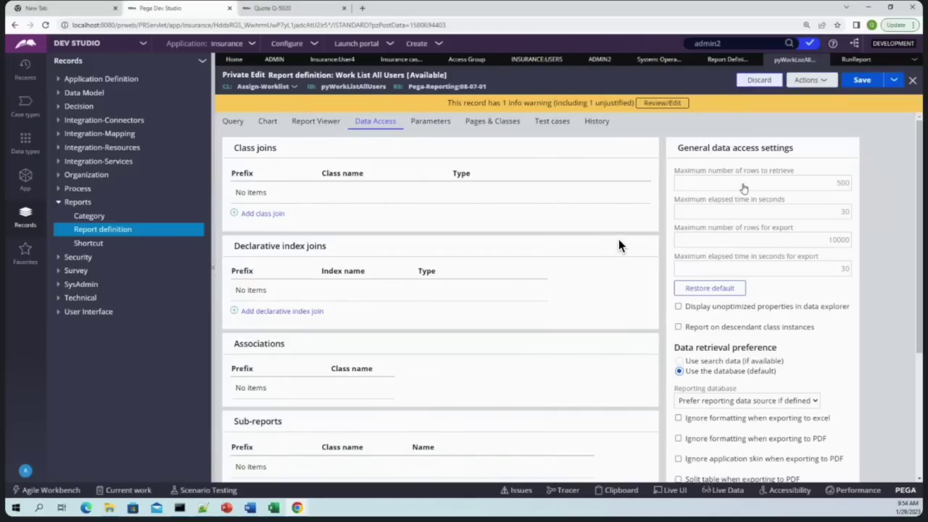
left_click(760, 80)
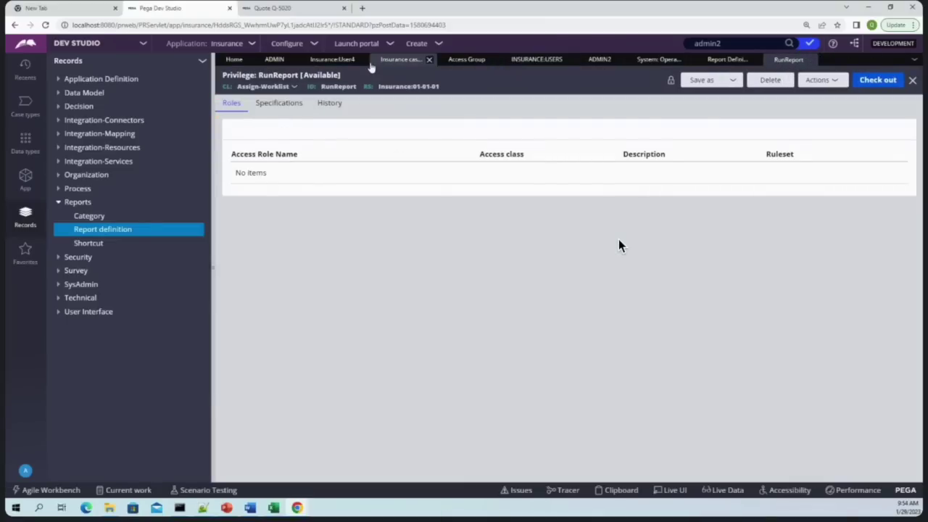
left_click(332, 60)
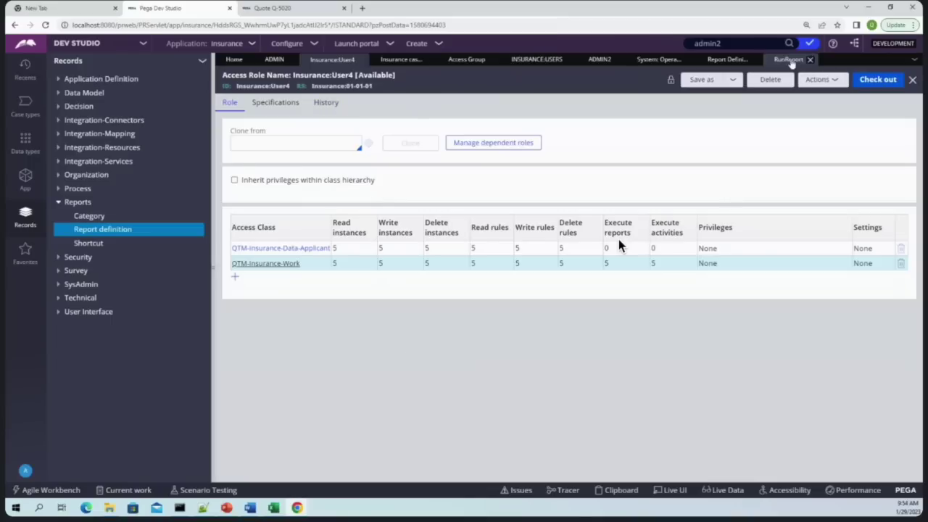
Close the RunReport privilege record and go back to the Report Definition instances list (page 1 of 18)
left_click(789, 60)
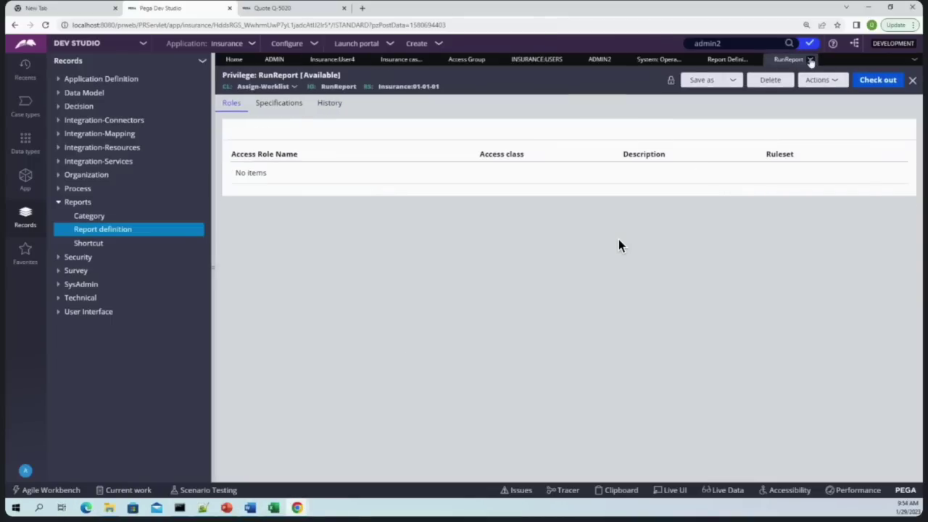
left_click(912, 79)
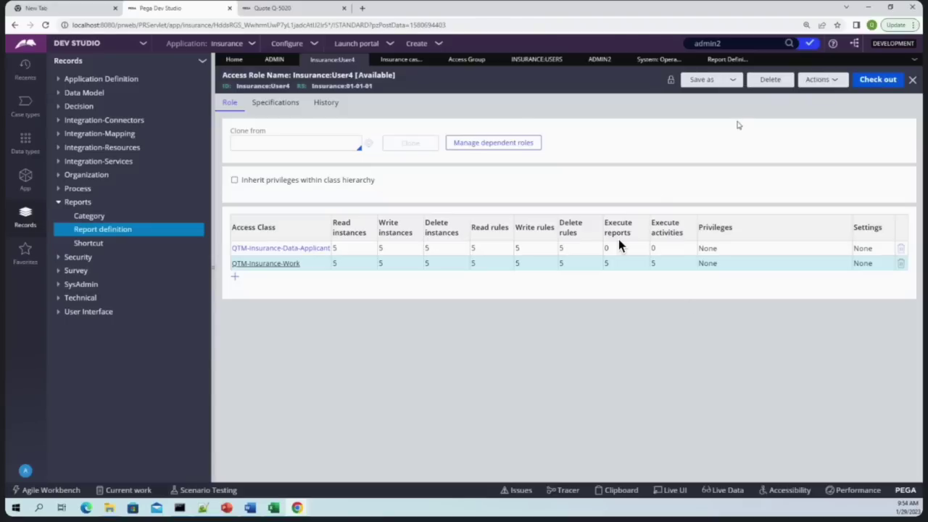
left_click(728, 59)
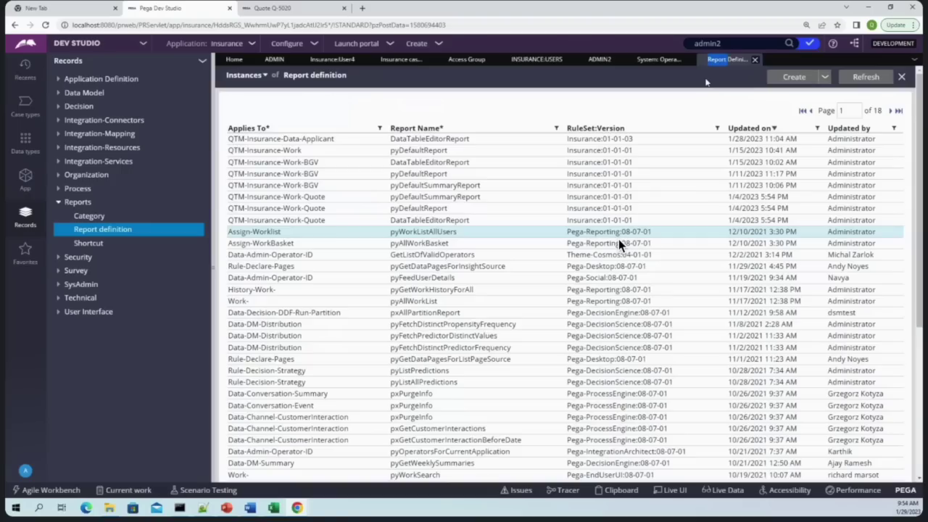
In the Work List All Users report's Data Access tab, add a second Privilege row under Security
left_click(619, 236)
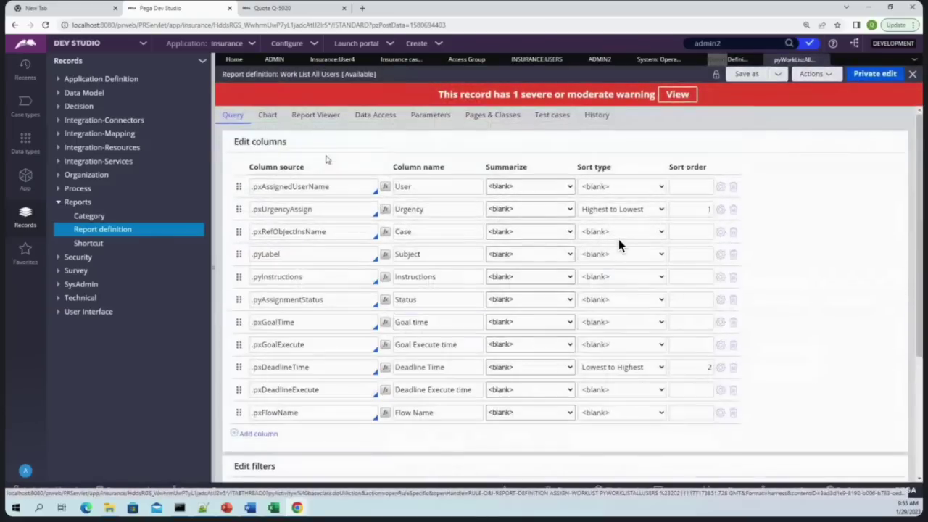
left_click(316, 127)
left_click(375, 126)
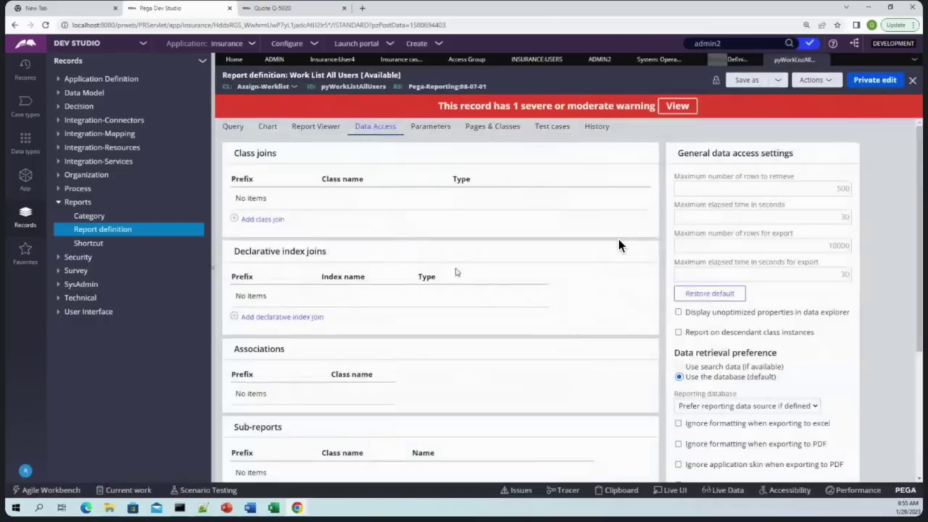
scroll(456, 272, "down", 3)
left_click(701, 443)
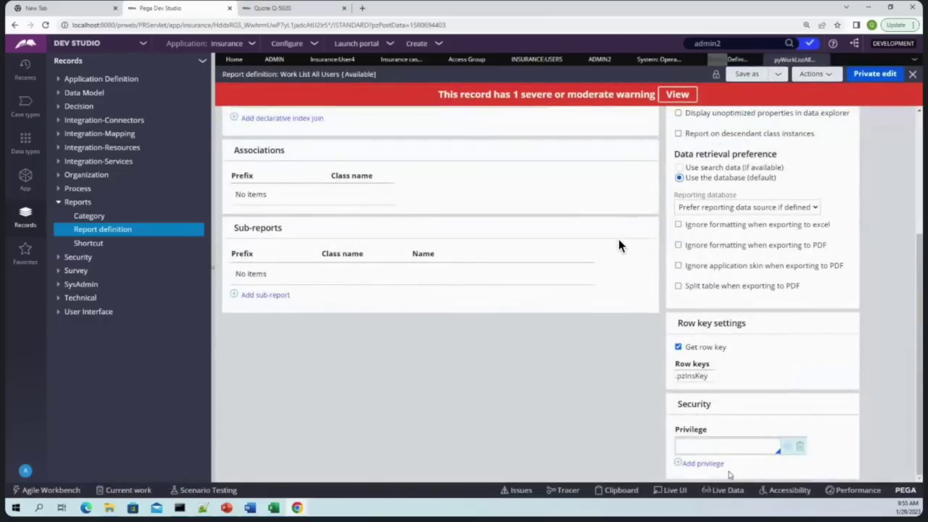
left_click(705, 463)
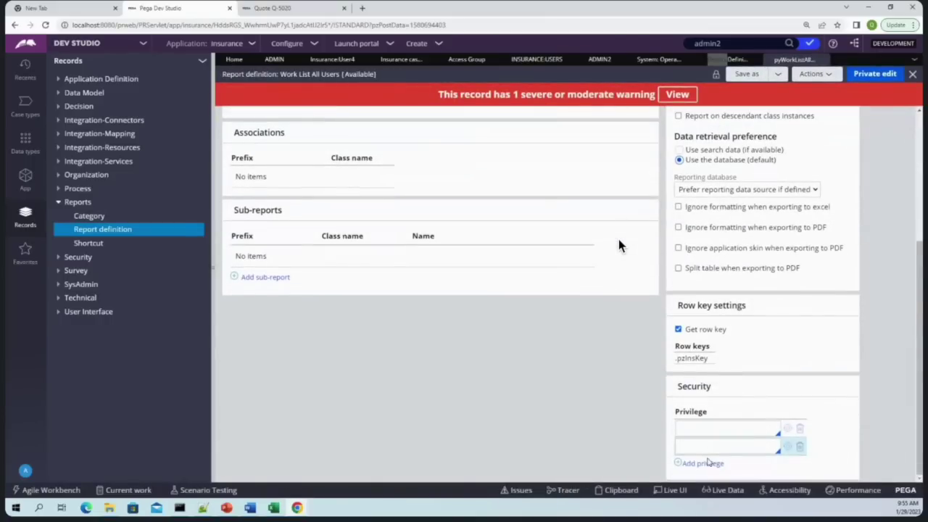
left_click(716, 427)
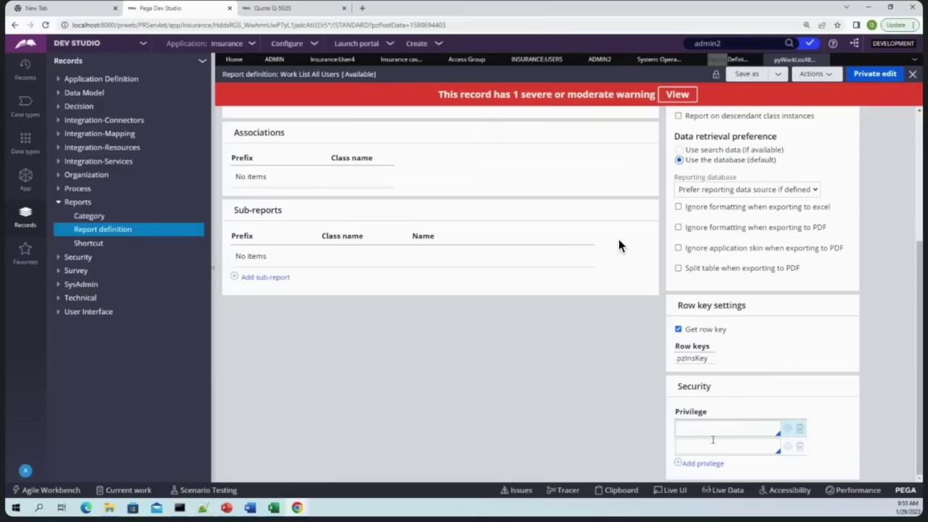
scroll(611, 309, "up", 1)
scroll(611, 310, "up", 5)
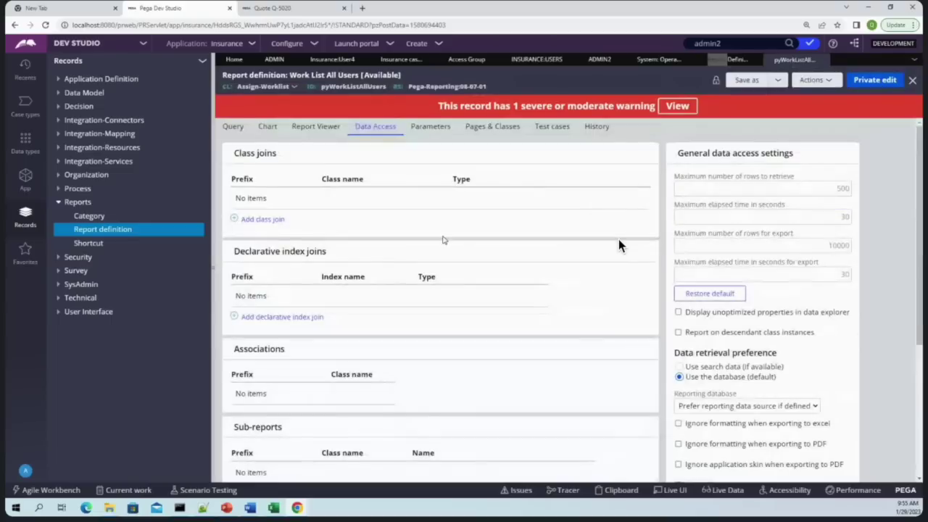
mouse_move(310, 511)
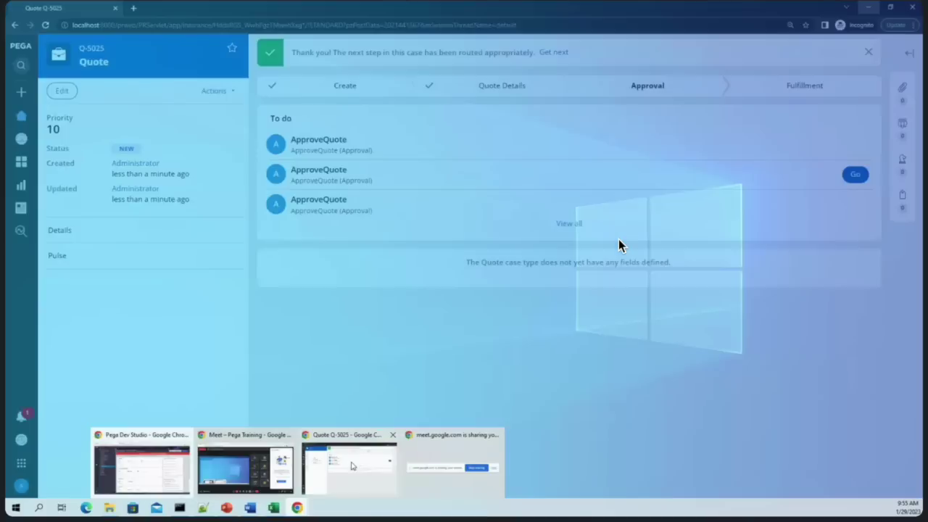
Review Quote Q-5025 at its Approval stage, then minimize it to reach Excel's Book1
left_click(352, 466)
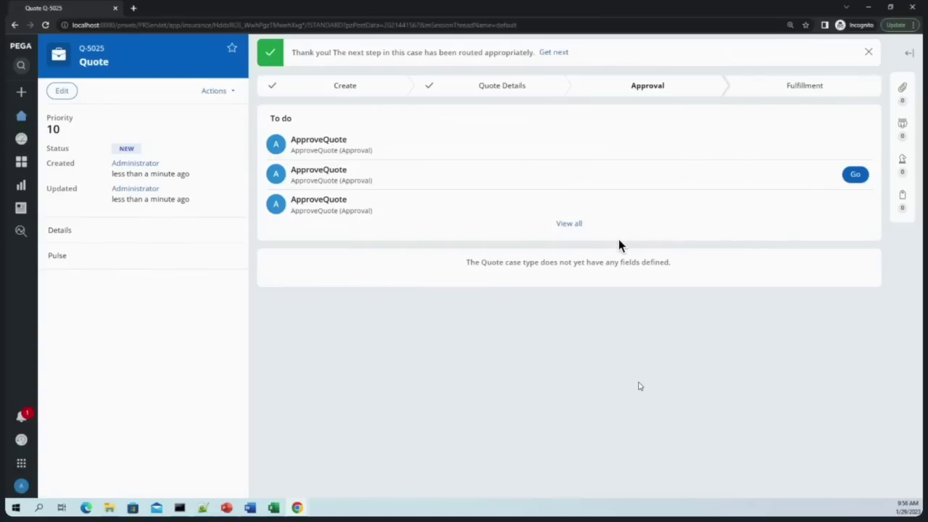
left_click(868, 7)
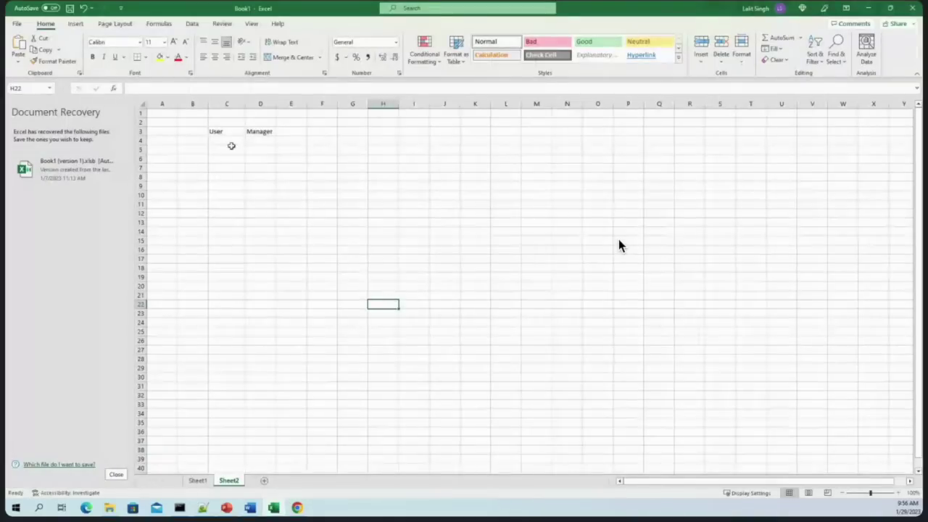
left_click(230, 132)
Adjust the widths of columns B and C around the User and Manager headers
left_click(260, 132)
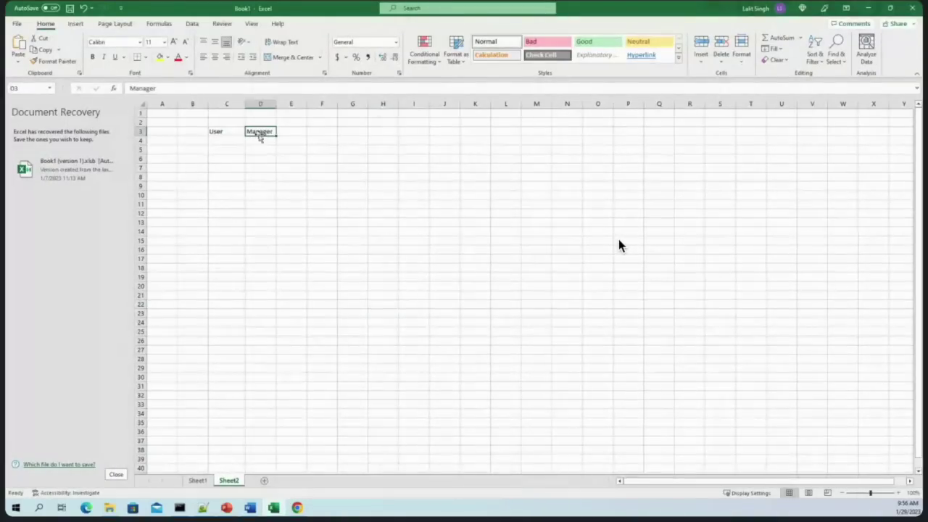
left_click(222, 128)
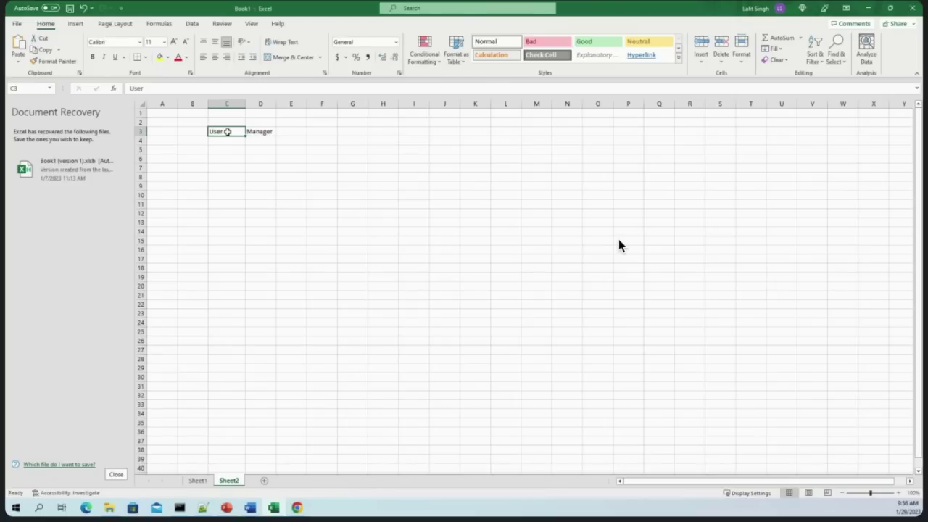
left_click(221, 170)
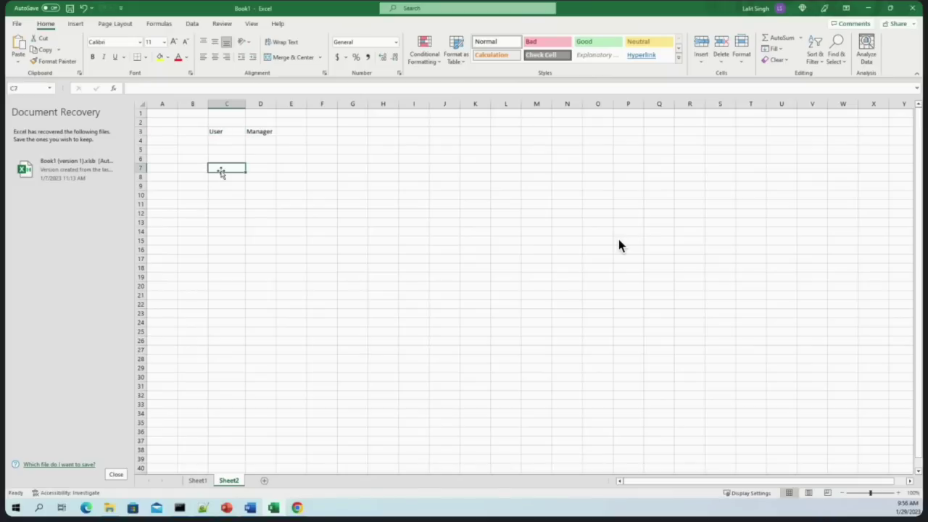
left_click(215, 131)
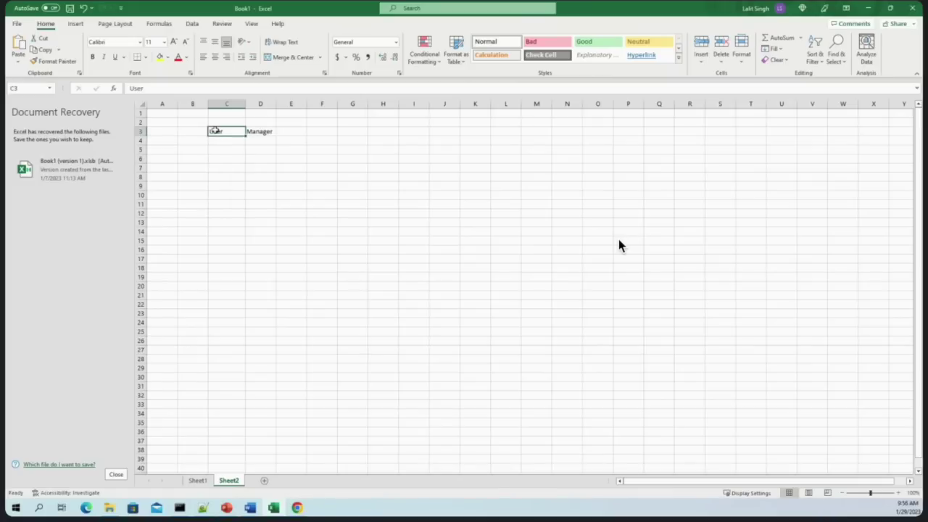
left_click(265, 131)
left_click_drag(249, 103, 212, 104)
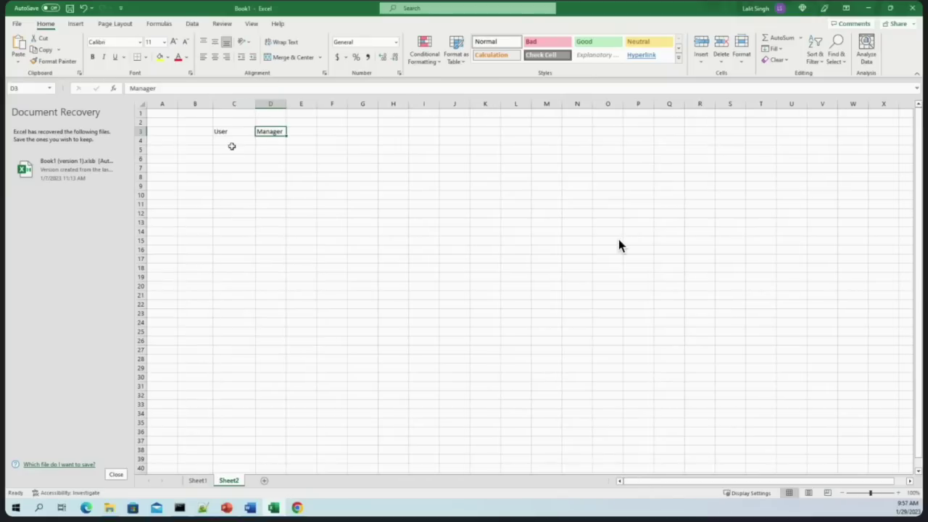
left_click(231, 139)
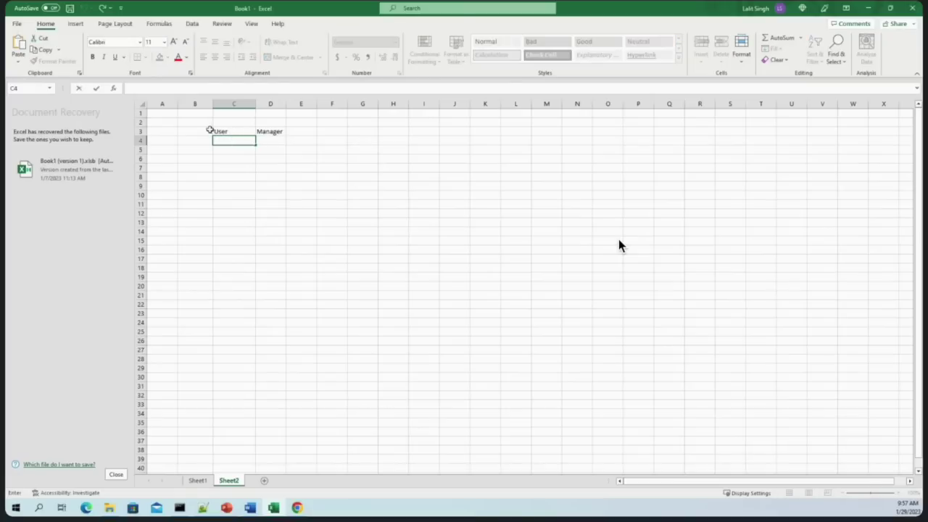
Enter 'User Group' in B3 and make the B3:D3 header row bold
double_click(203, 131)
type("Usre")
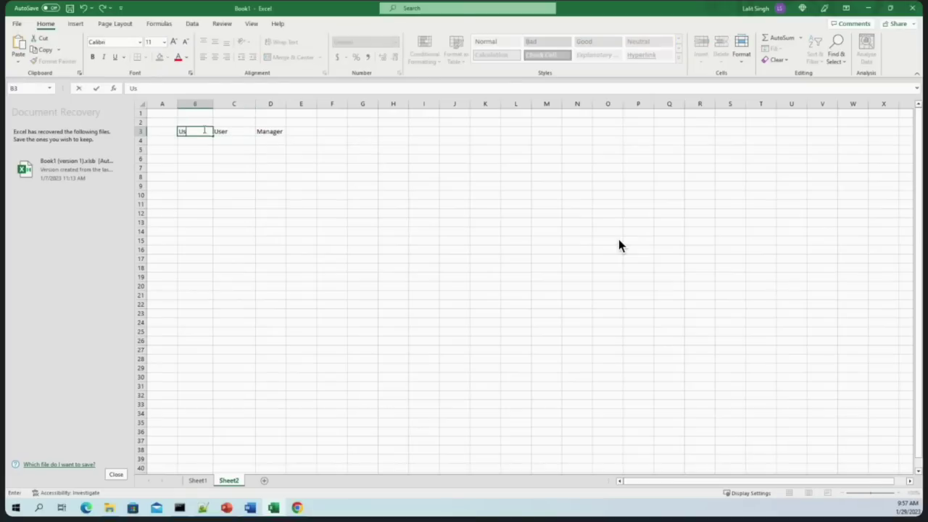
key("BackSpace")
key("BackSpace")
type("er Group")
left_click(209, 165)
left_click_drag(185, 130, 281, 131)
left_click(92, 57)
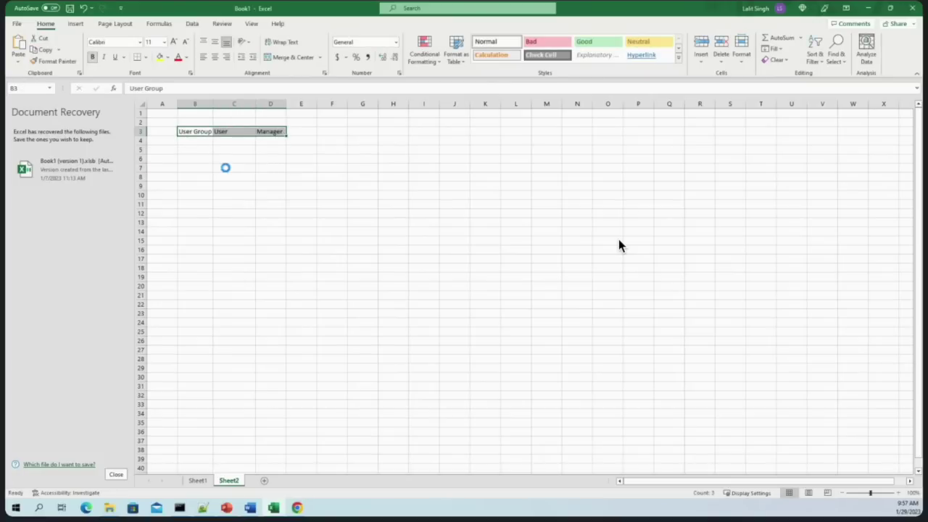
Enter a bold 'Access Group' label in B4 and widen column B to fit it
left_click(224, 143)
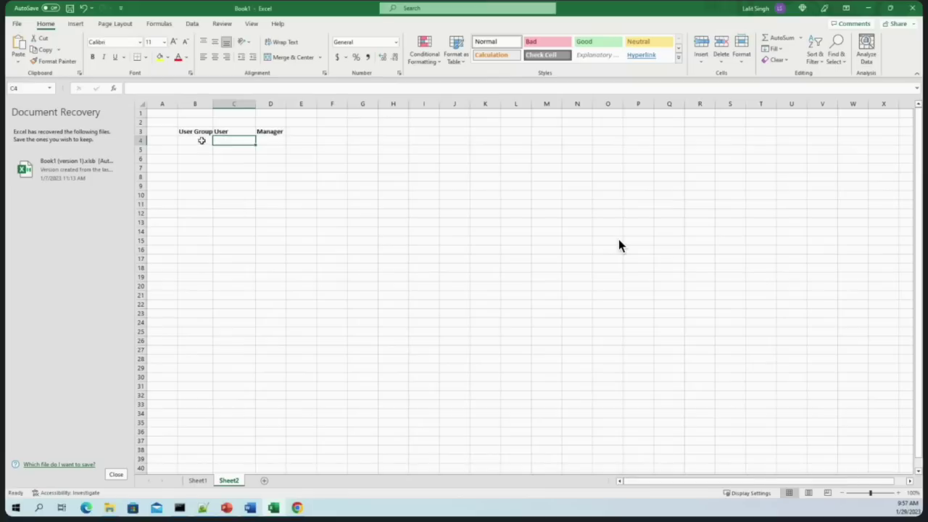
left_click(205, 141)
type("Access Group")
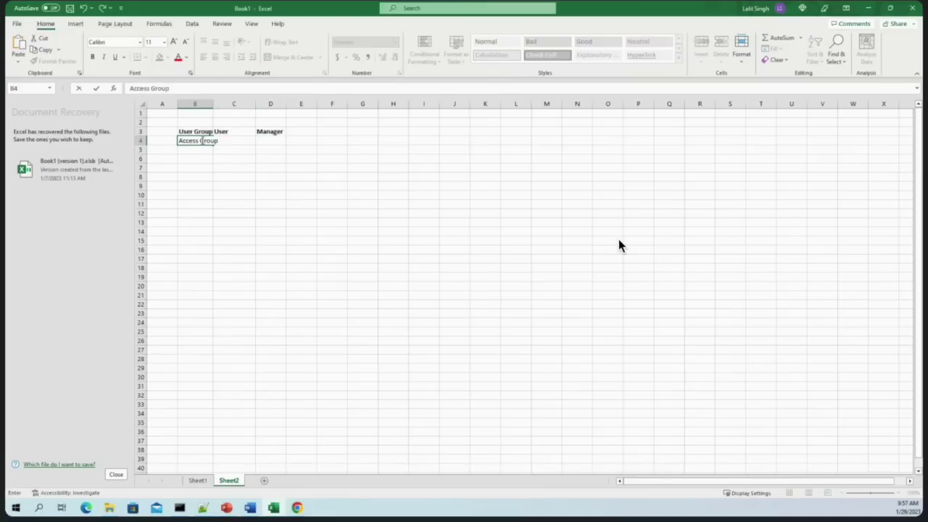
left_click(234, 185)
left_click_drag(213, 103, 227, 104)
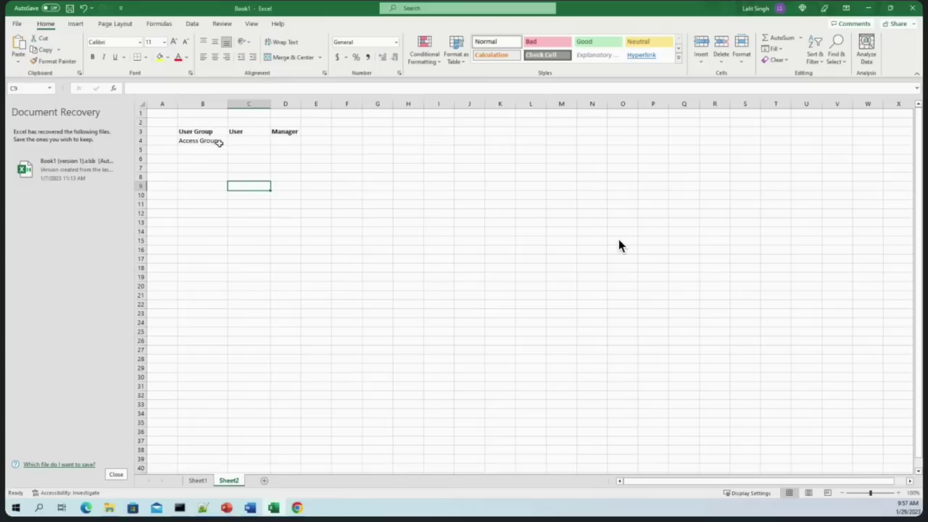
left_click(219, 142)
double_click(221, 140)
left_click_drag(221, 140, 179, 140)
left_click(92, 58)
left_click(200, 161)
left_click(239, 140)
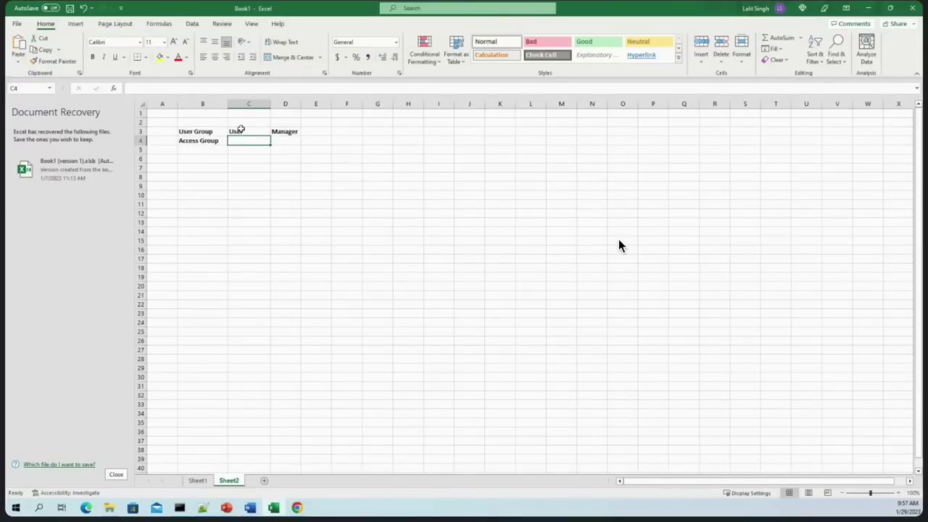
Enter 'AppName:User' in C4 and widen column C to fit it
left_click(286, 132)
double_click(249, 139)
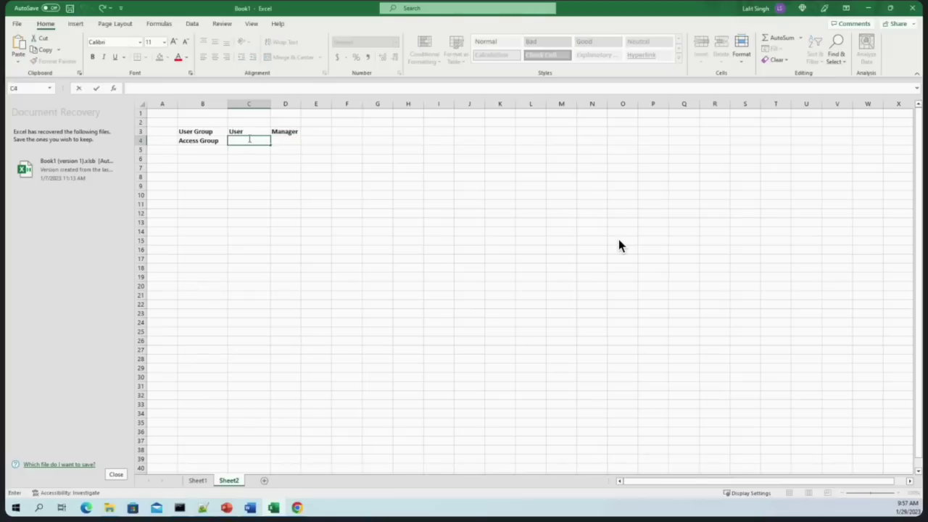
type("AppName:User")
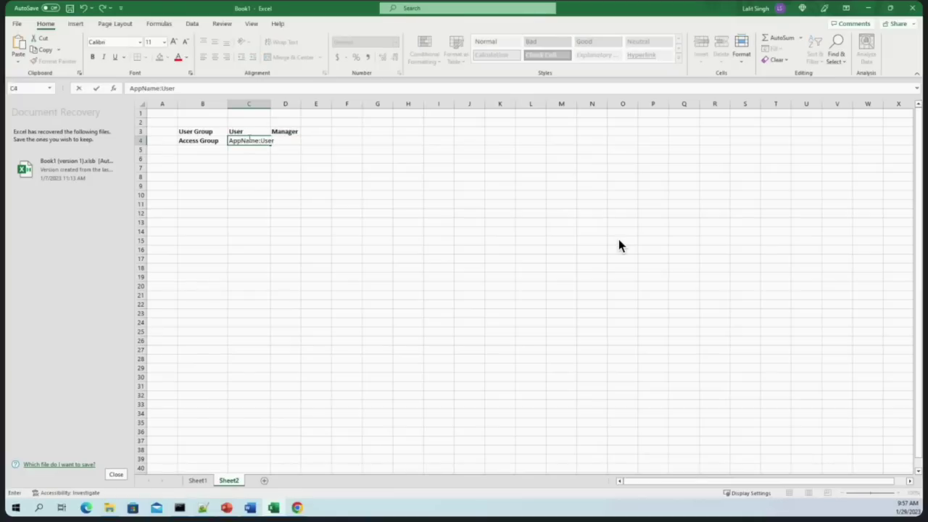
left_click_drag(267, 104, 286, 104)
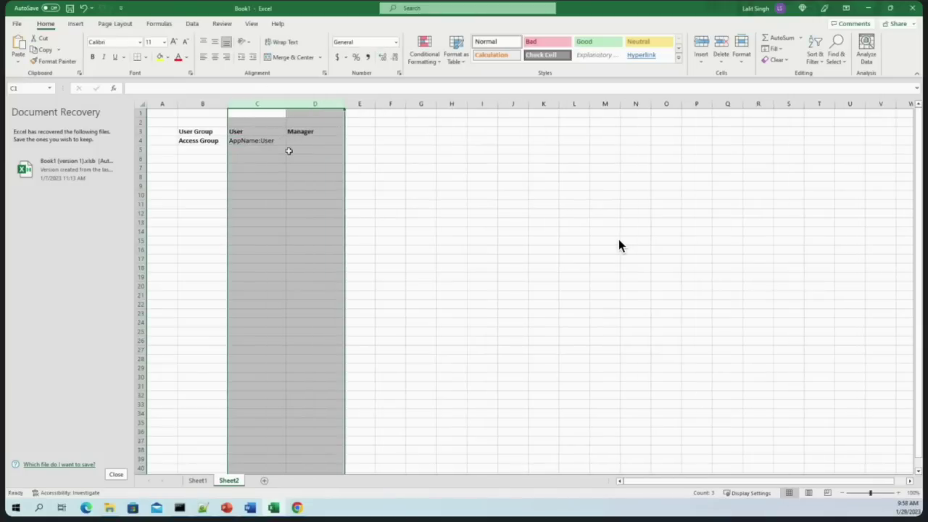
left_click(290, 141)
double_click(281, 140)
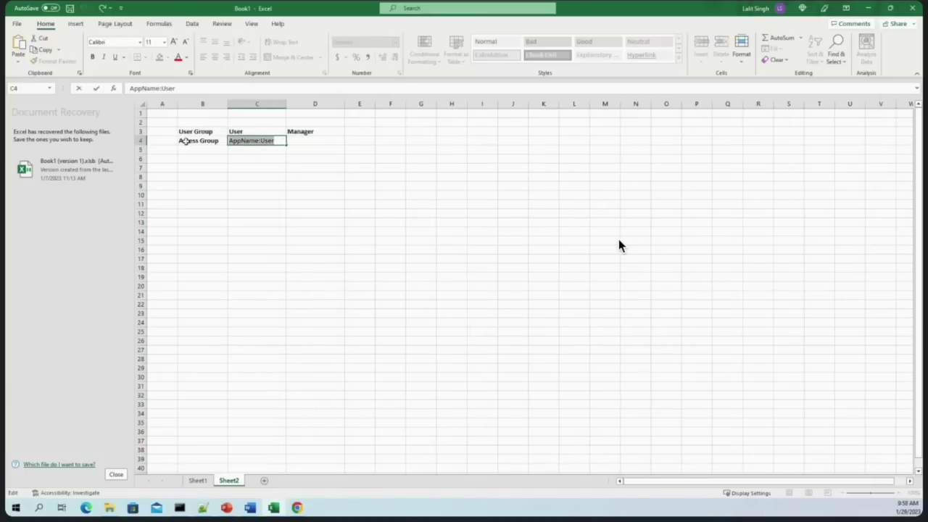
left_click(326, 143)
Put 'AppName:Manager' in D4 by pasting and editing the entry
type("AppName:User")
left_click(337, 135)
left_click(337, 141)
double_click(337, 141)
key("BackSpace")
key("BackSpace")
key("BackSpace")
key("BackSpace")
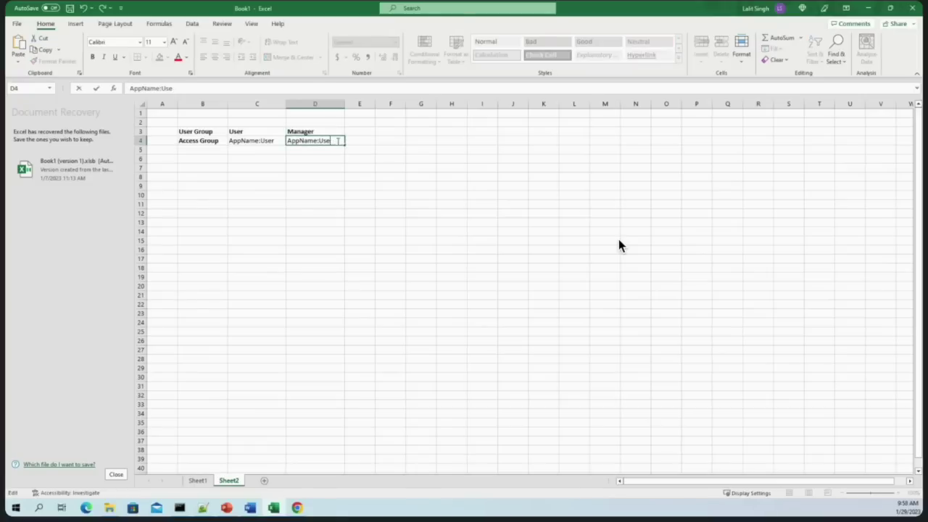
type("Manager")
left_click_drag(315, 194, 280, 149)
Enter Role 1 and Role 2 under User in cells C5 and C6
left_click(280, 150)
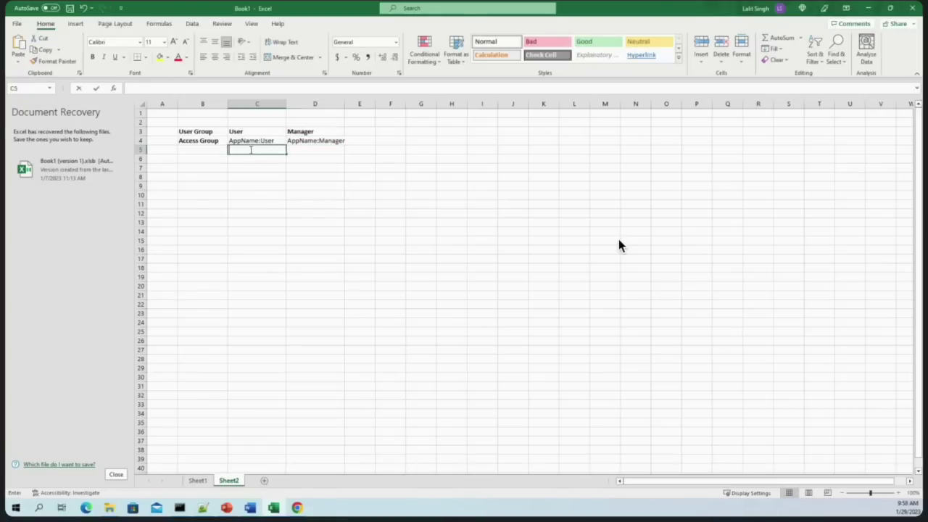
type("Role 1")
key("Return")
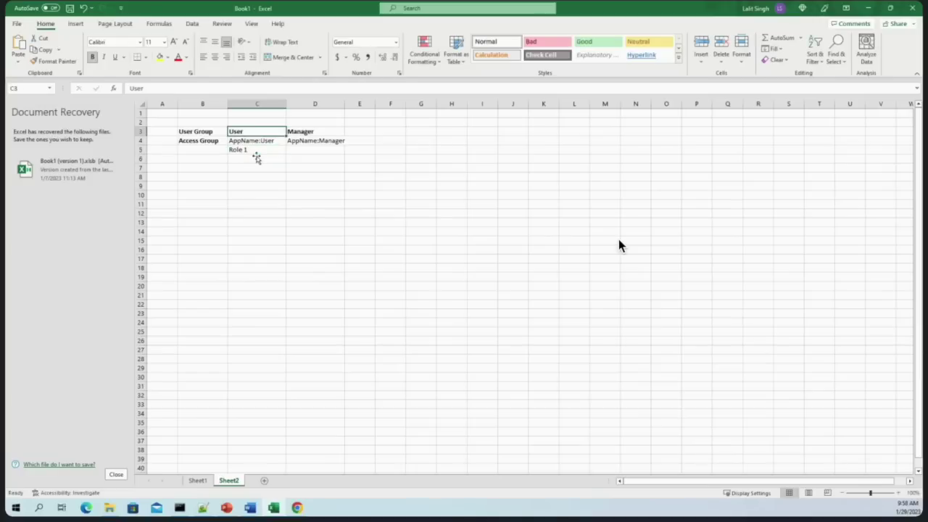
type("Role ")
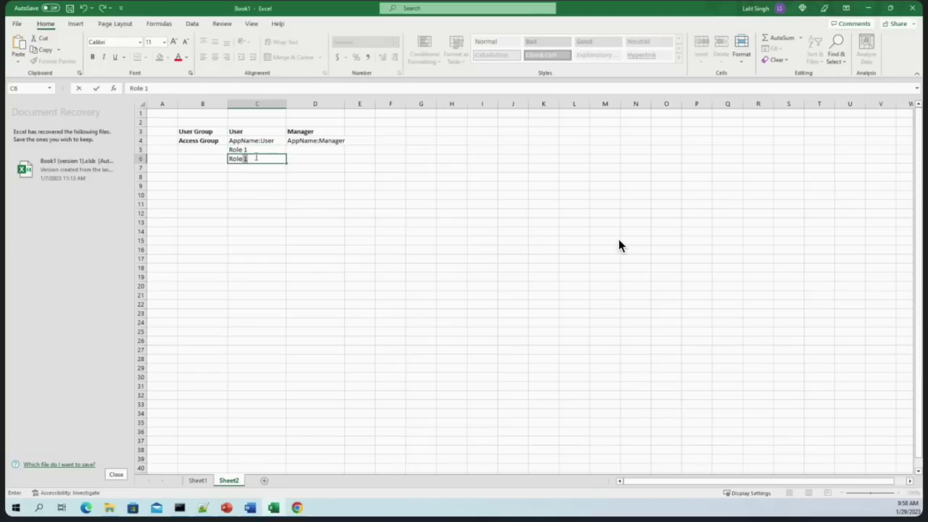
type("2")
left_click(259, 179)
Copy the User roles into the Manager column and correct D6 to read Role2
left_click_drag(254, 149, 252, 155)
key("ctrl+c")
left_click_drag(316, 148, 315, 165)
key("ctrl+v")
left_click(315, 211)
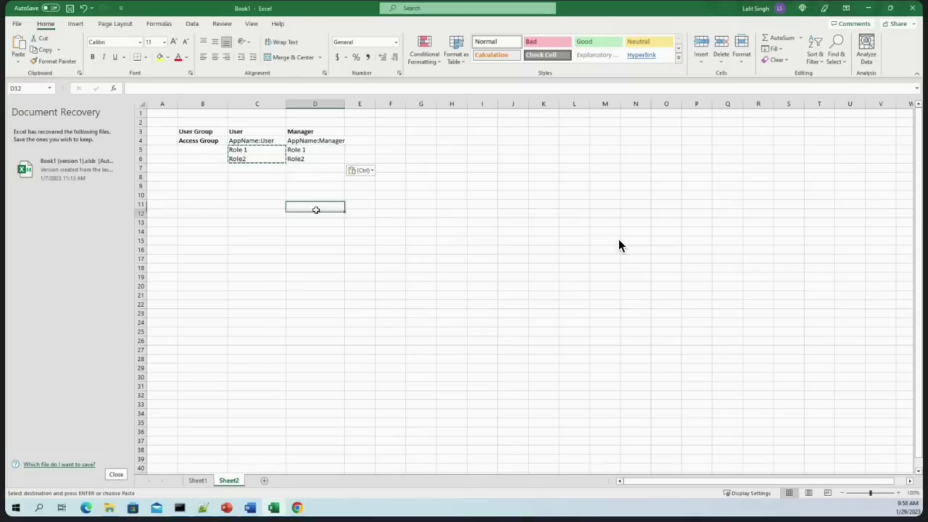
key("Up")
key("Up")
key("Up")
key("Up")
key("Up")
key("Up")
key("F2")
type("3")
key("BackSpace")
key("BackSpace")
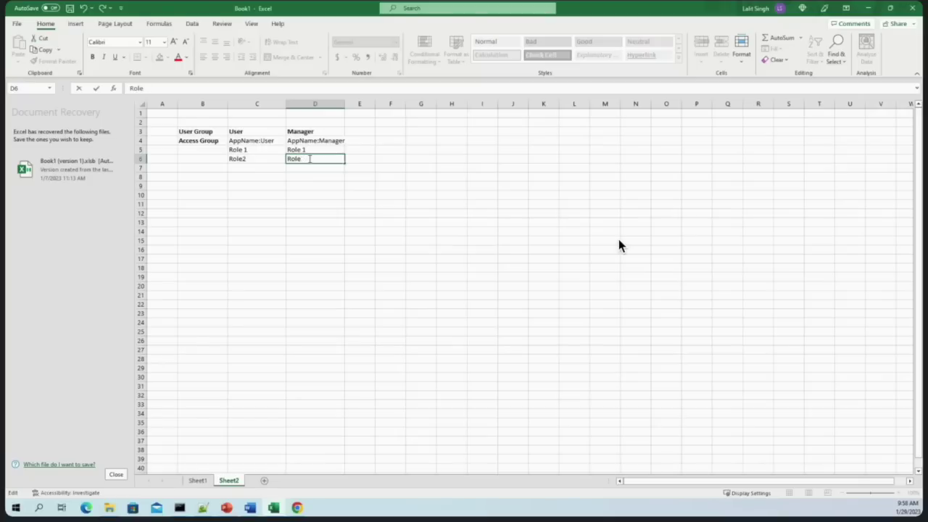
type("2")
key("Down")
key("Down")
key("Down")
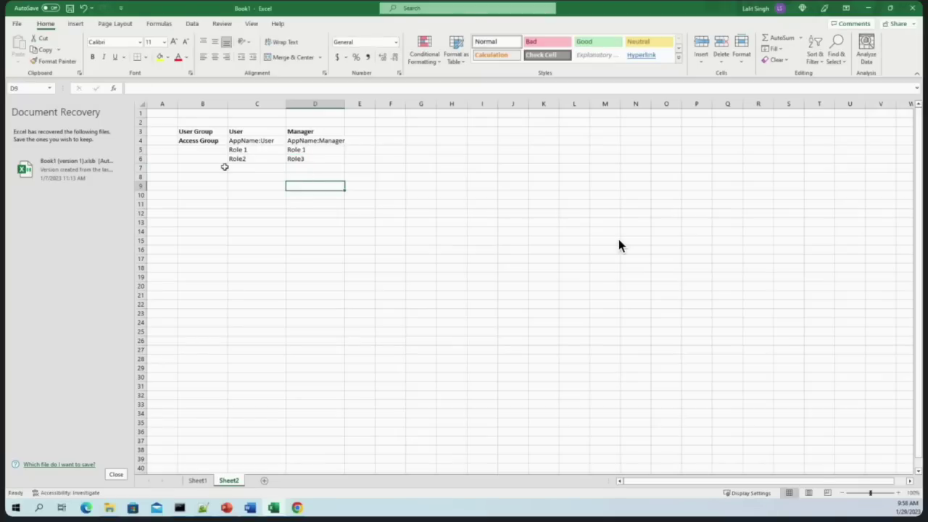
Finalize D6 as Role2 and add Role3 in D7 under Manager
key("Up")
key("Up")
key("Up")
key("F2")
key("BackSpace")
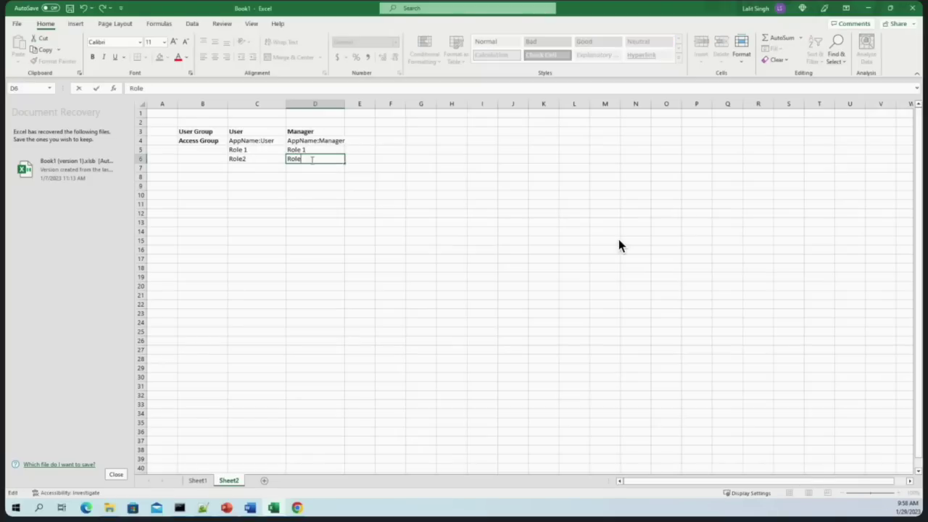
type("2")
left_click(312, 168)
type("R")
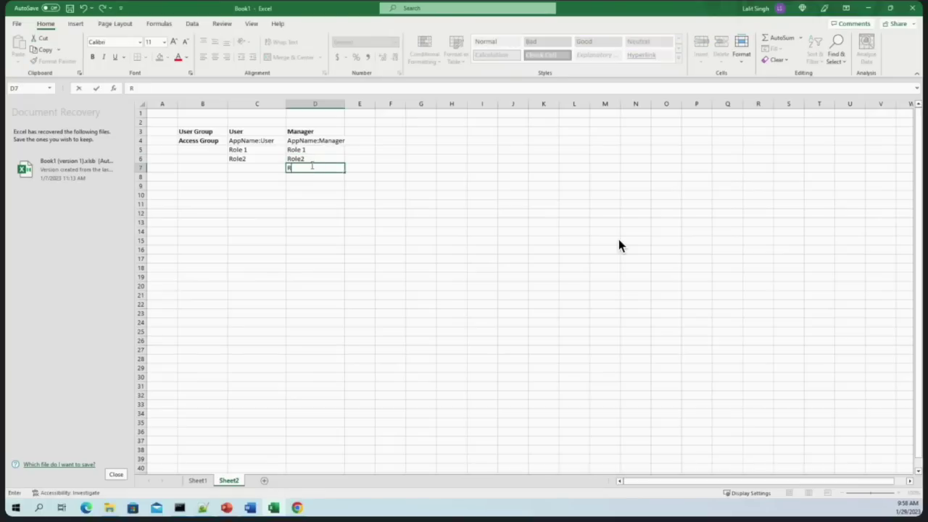
type("ole3")
left_click_drag(354, 215, 354, 221)
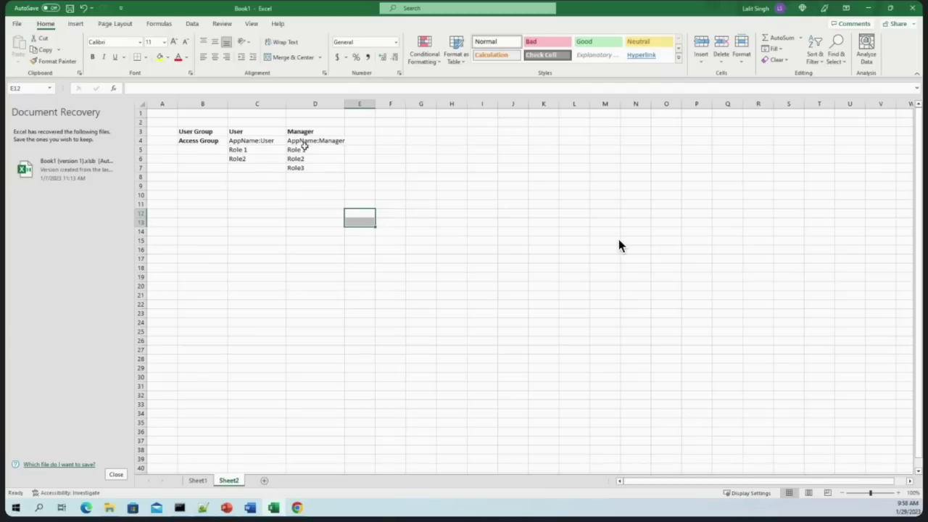
left_click_drag(305, 148, 303, 179)
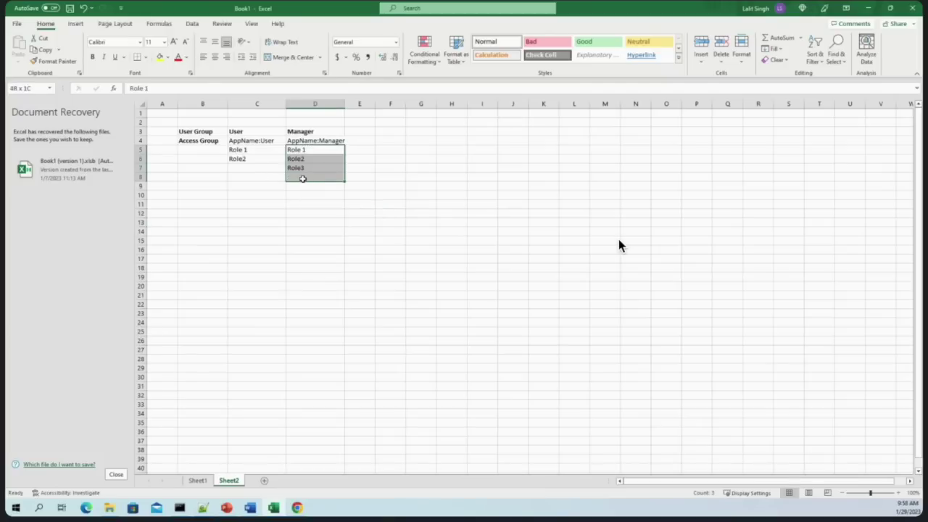
mouse_move(244, 149)
left_mouse_down()
mouse_move(240, 160)
mouse_move(250, 164)
left_mouse_up()
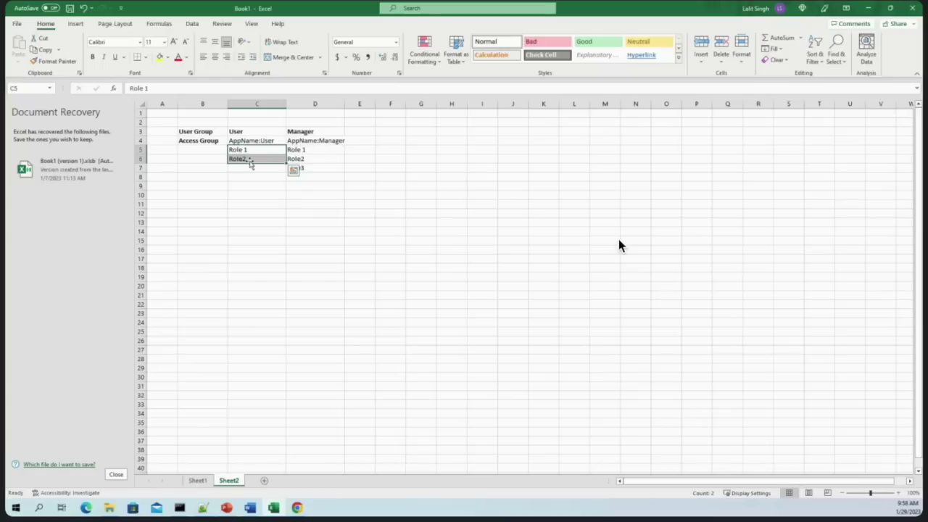
left_click(389, 249)
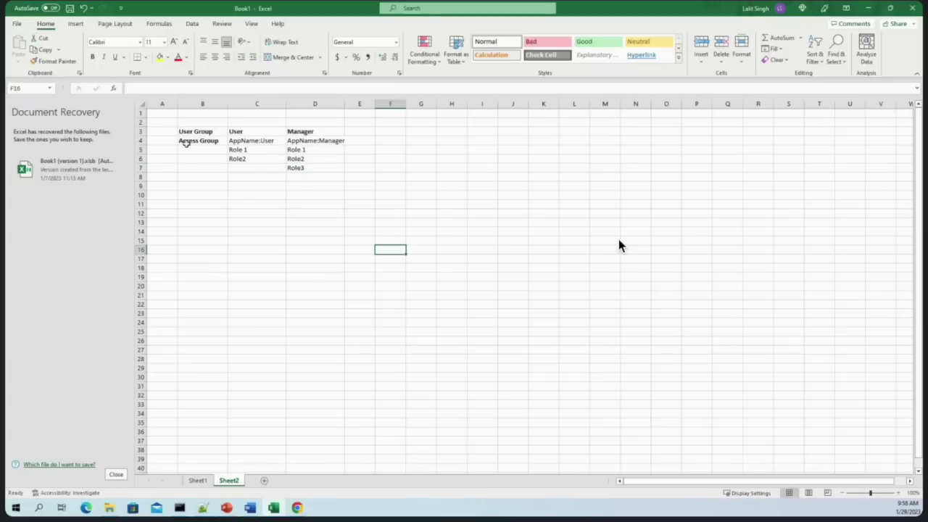
Autofit column D so AppName:Manager fits fully
left_click_drag(199, 131, 325, 169)
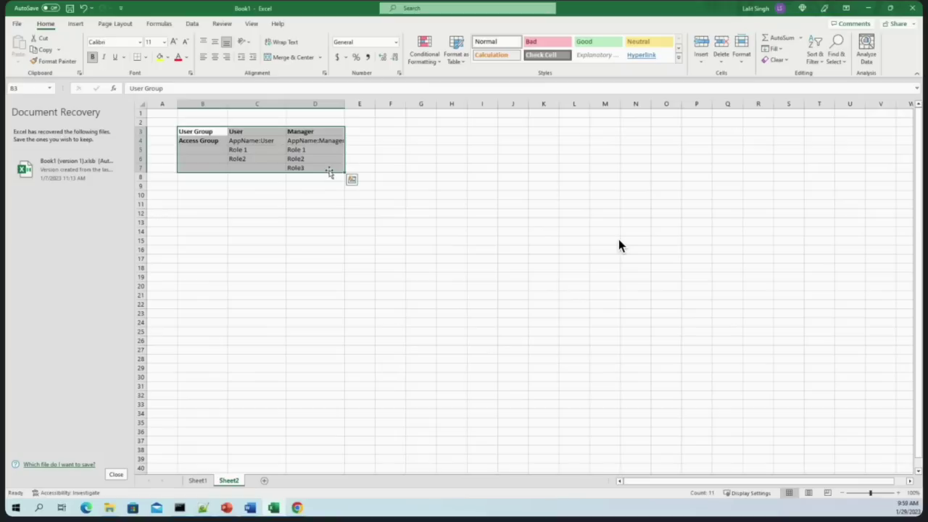
double_click(345, 104)
left_click(332, 166)
left_click_drag(197, 131, 342, 166)
Add 'Create' in E3 and 'Run' in F3 as new column headers
left_click(383, 132)
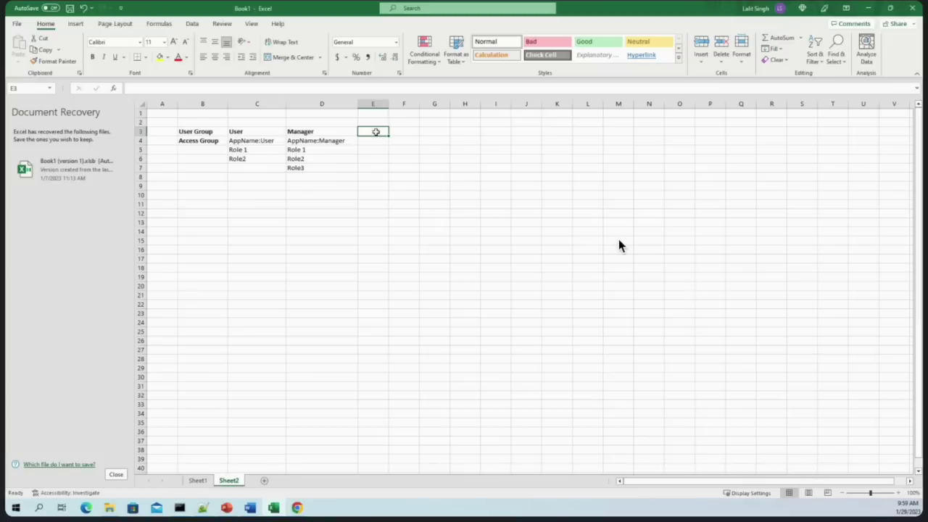
type("Create")
key("Tab")
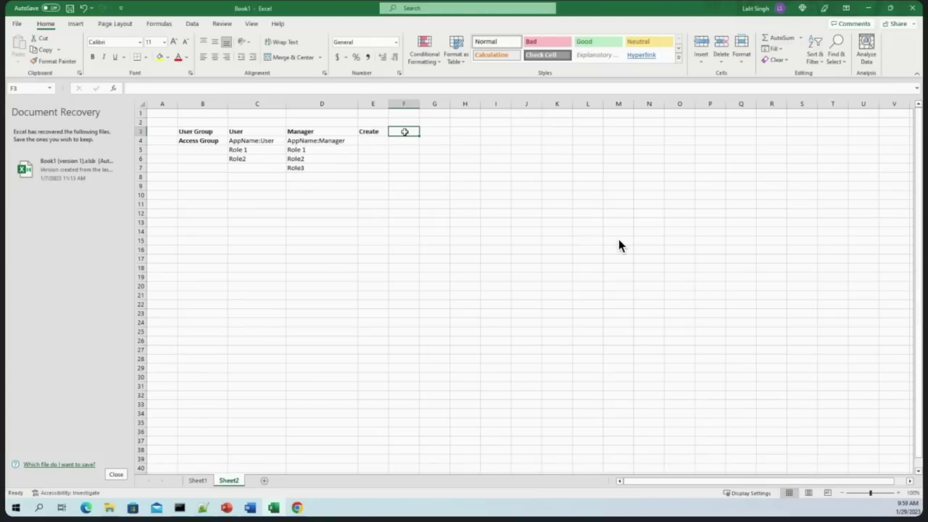
type("Run")
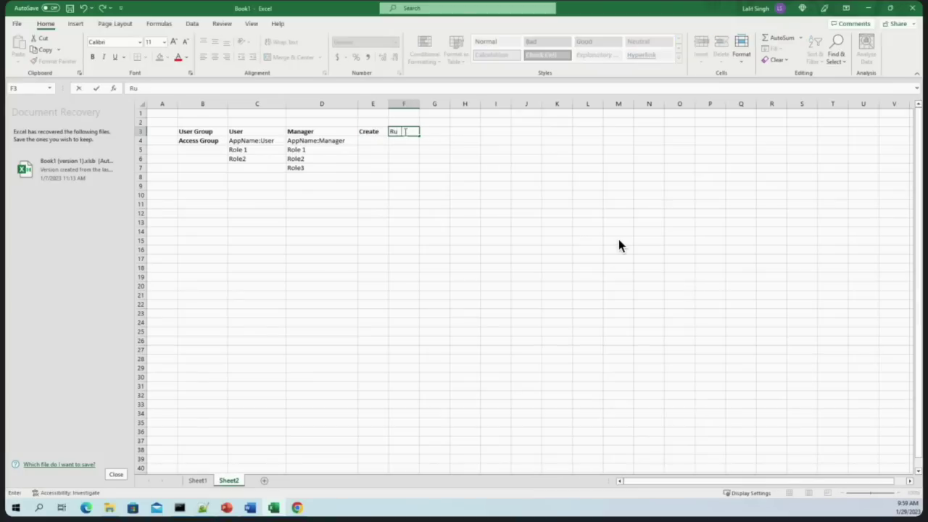
left_click(375, 149)
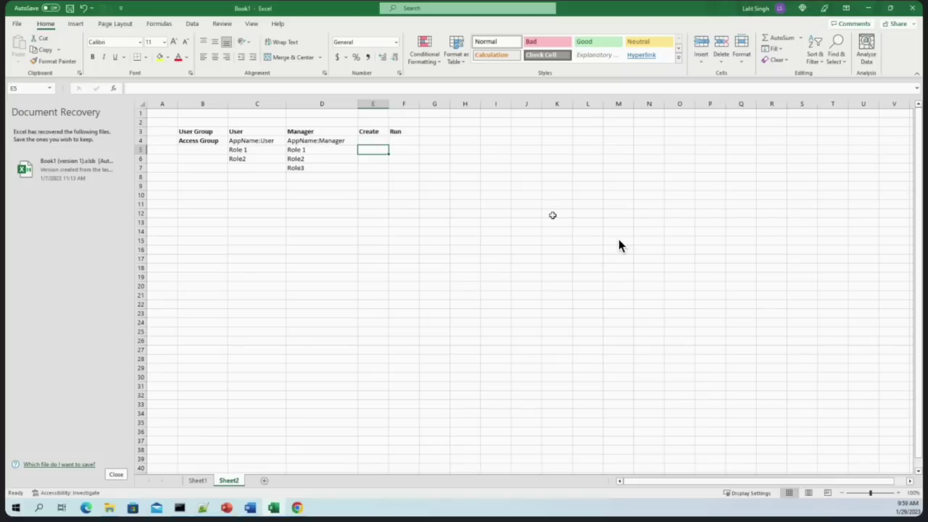
Review the role table range B3:F8, then minimize Excel to return to Pega Dev Studio
left_click_drag(194, 131, 449, 176)
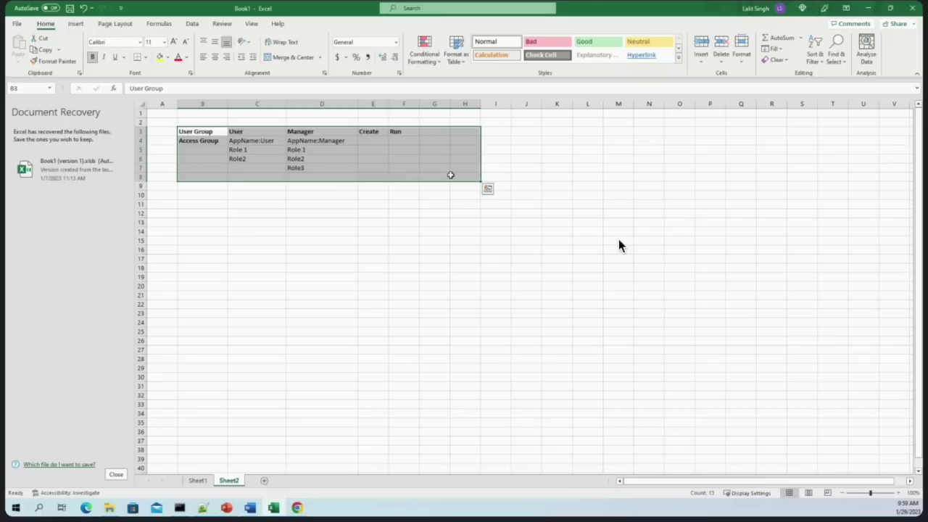
left_click(441, 201)
left_click_drag(205, 133, 396, 166)
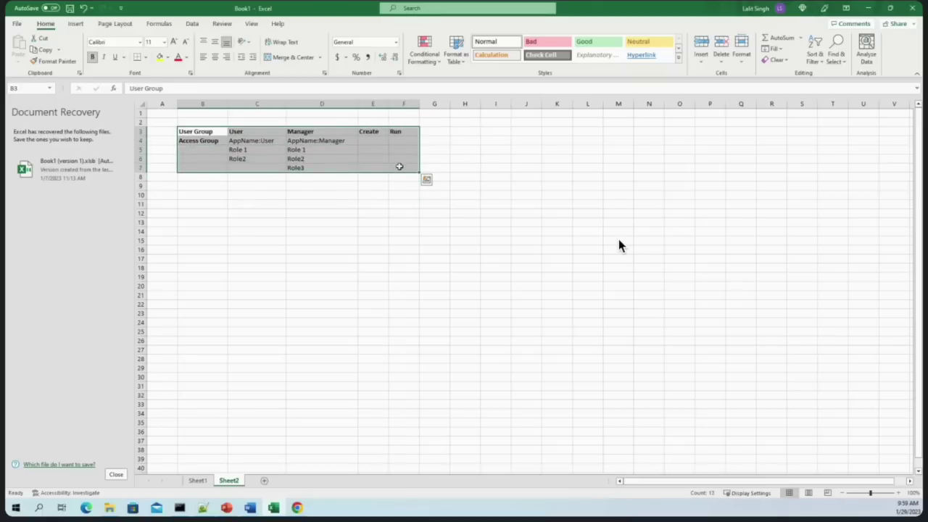
left_click(322, 158)
left_click_drag(200, 131, 406, 180)
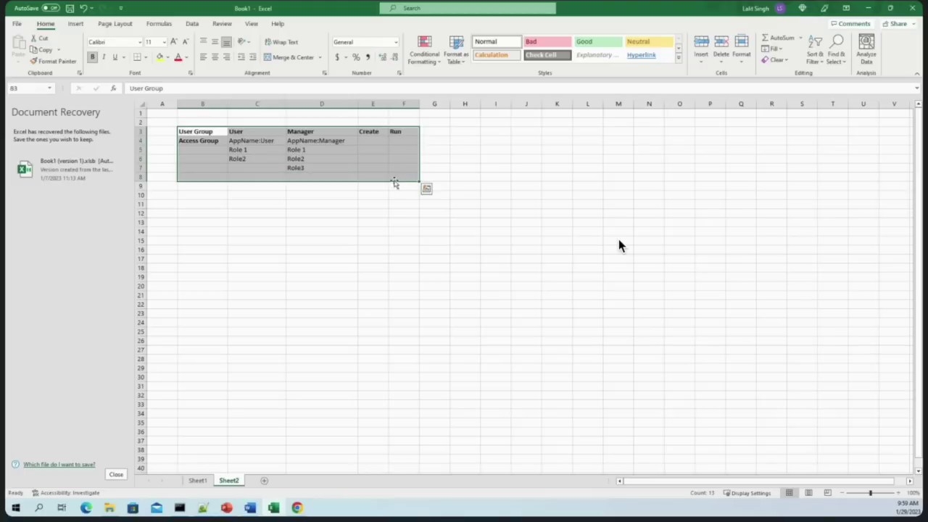
left_click(335, 212)
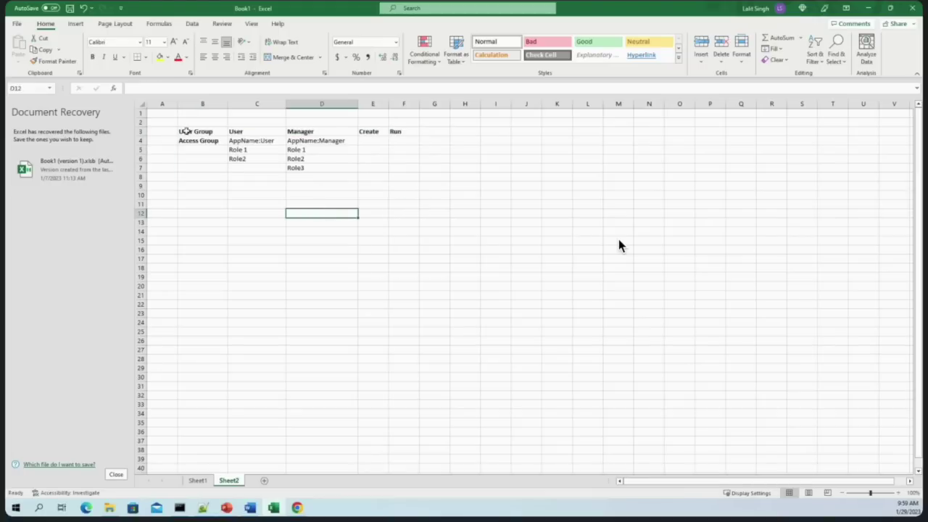
left_click_drag(180, 131, 403, 177)
left_click(377, 214)
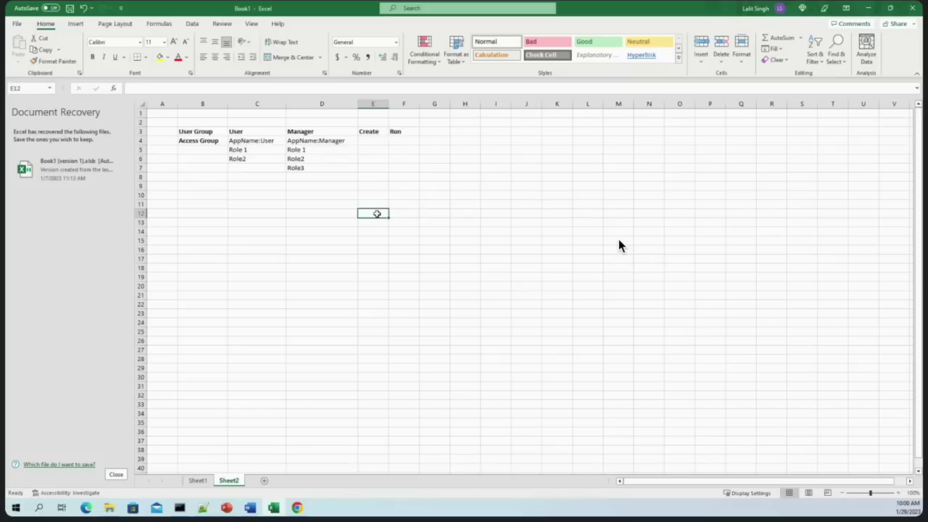
left_click_drag(185, 132, 391, 174)
left_click(401, 169)
left_click_drag(201, 131, 391, 167)
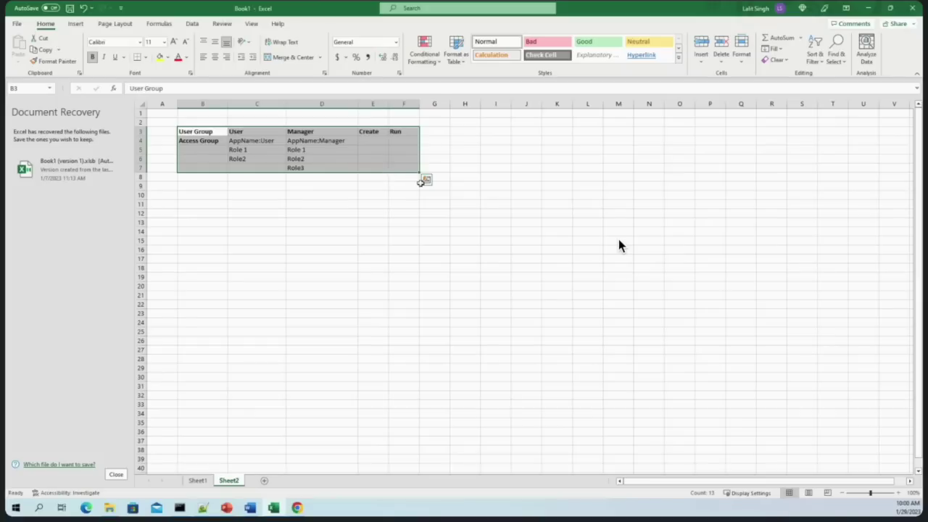
left_click(556, 186)
left_click(868, 6)
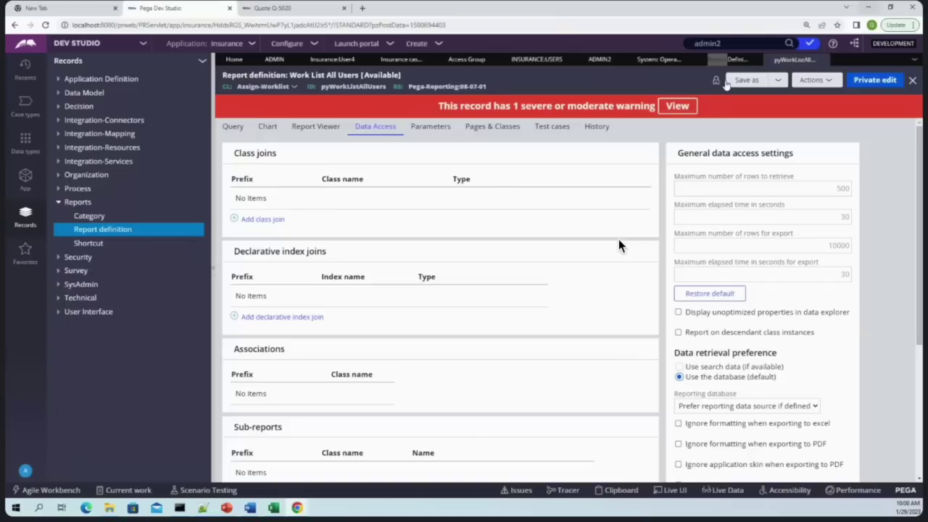
Close the Work List All Users report, discarding unsaved changes, and return to Excel's Sheet2 role table
scroll(618, 246, "down", 3)
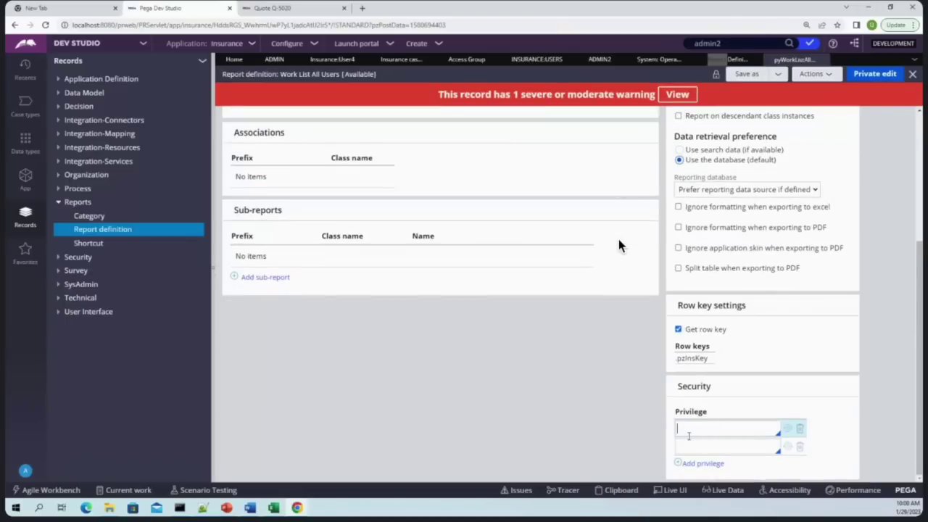
scroll(618, 245, "up", 3)
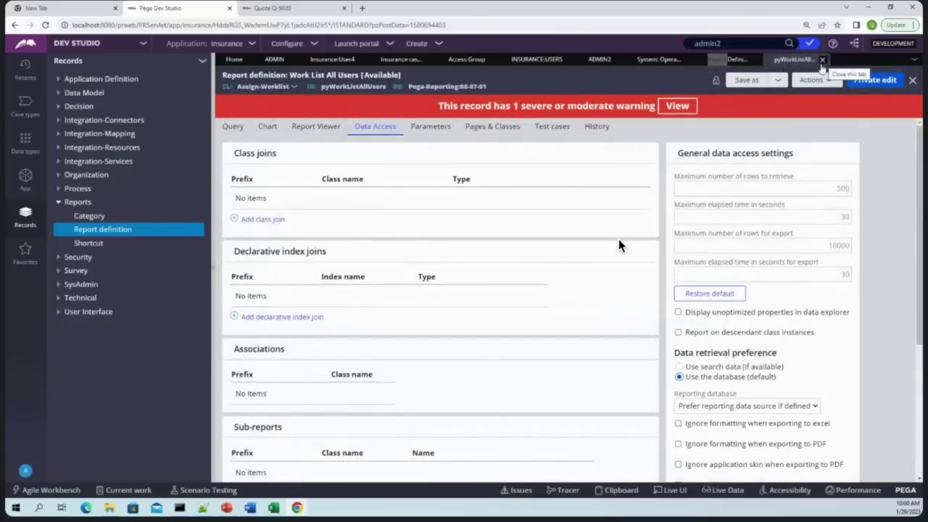
left_click(823, 60)
left_click(709, 300)
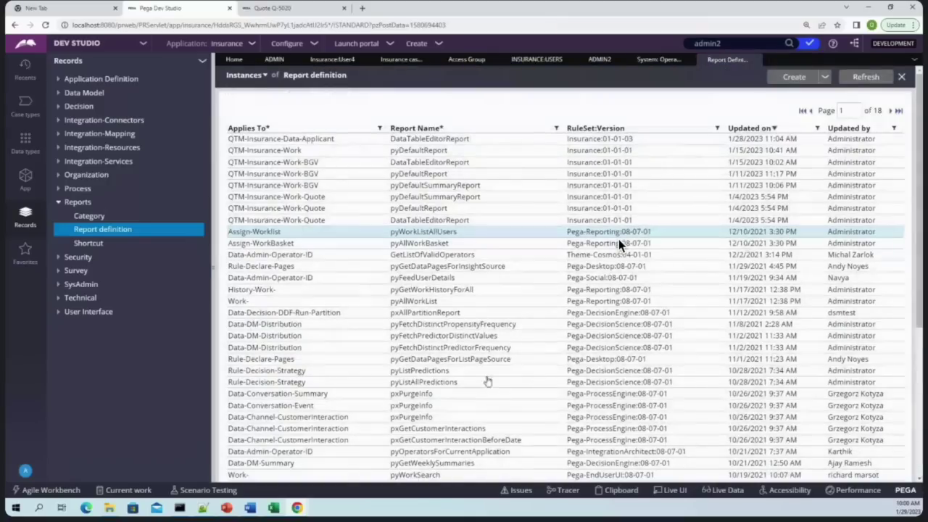
left_click(273, 507)
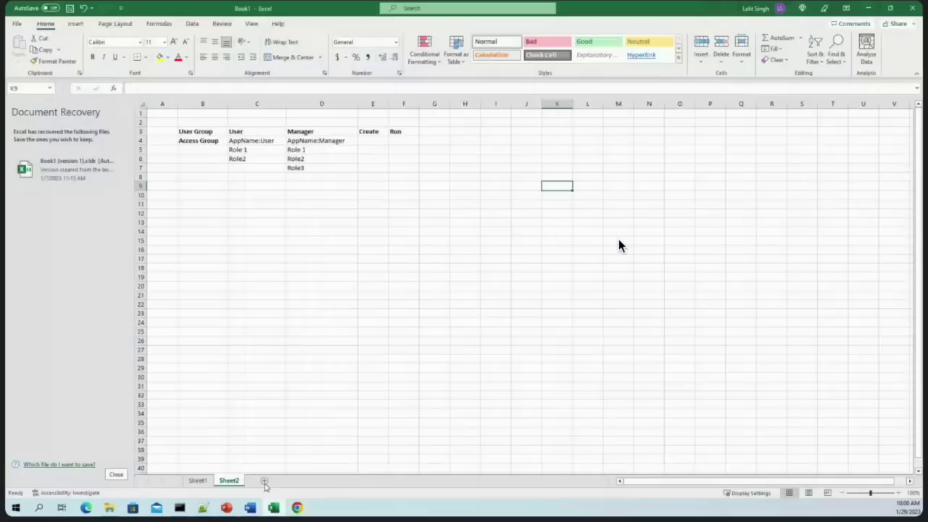
left_click(424, 349)
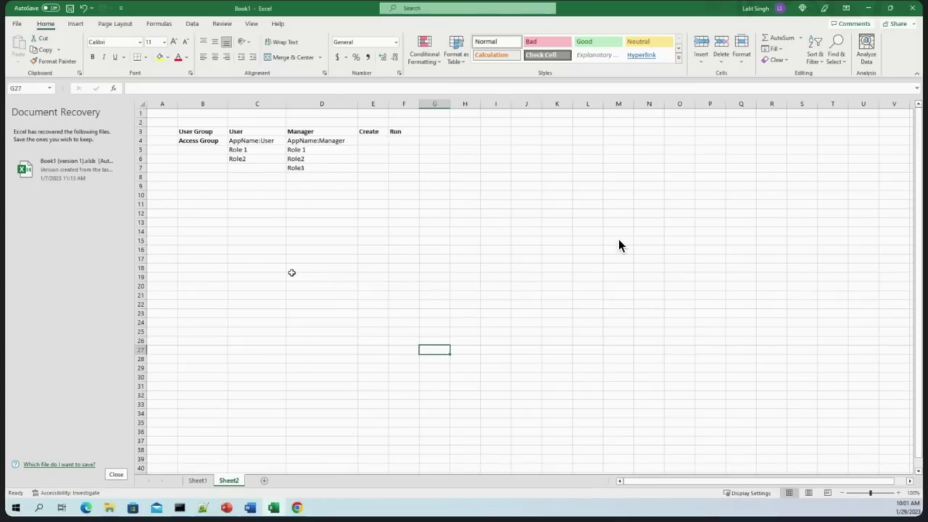
Enter 'Read/Review the cases' in cell D10 below the Manager roles
left_click(307, 136)
double_click(312, 194)
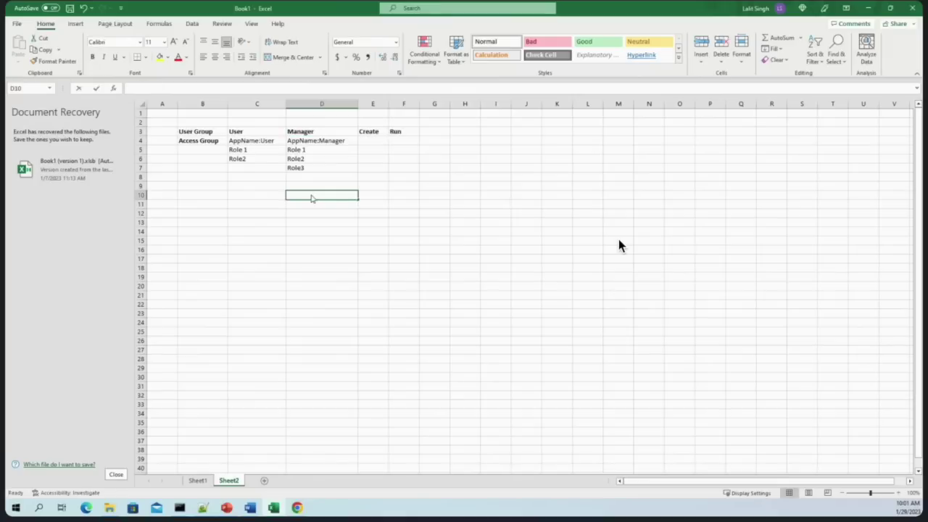
type("Read the cases")
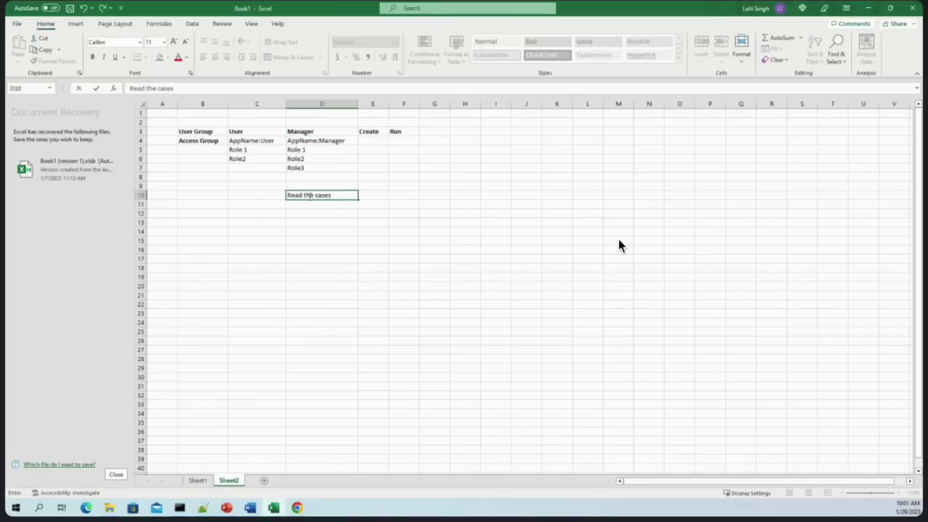
double_click(297, 195)
key("Right")
type("/Review")
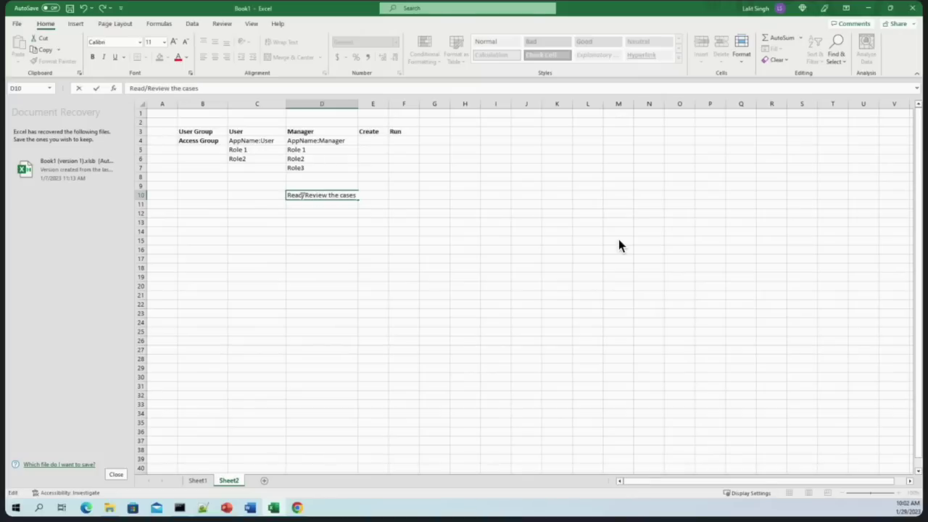
left_click(373, 204)
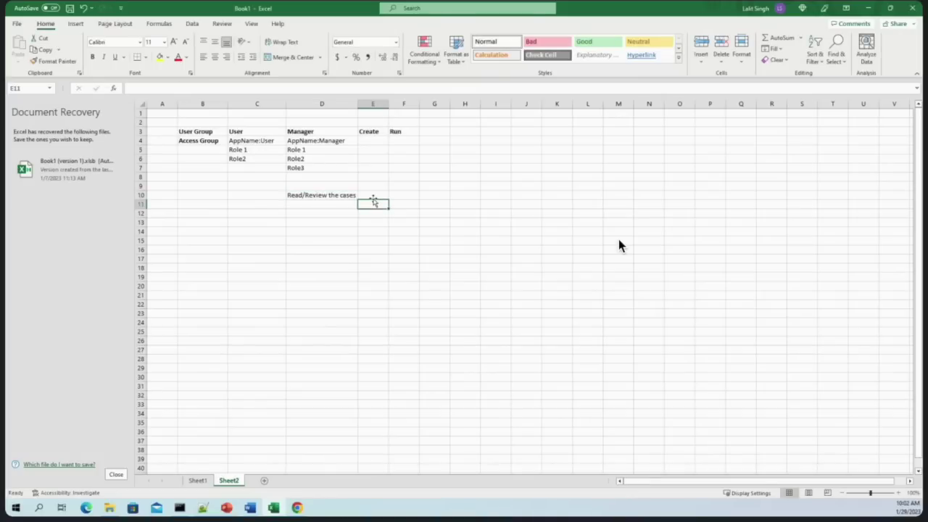
Recheck the D10 note without changes, then minimize Excel
left_click(303, 194)
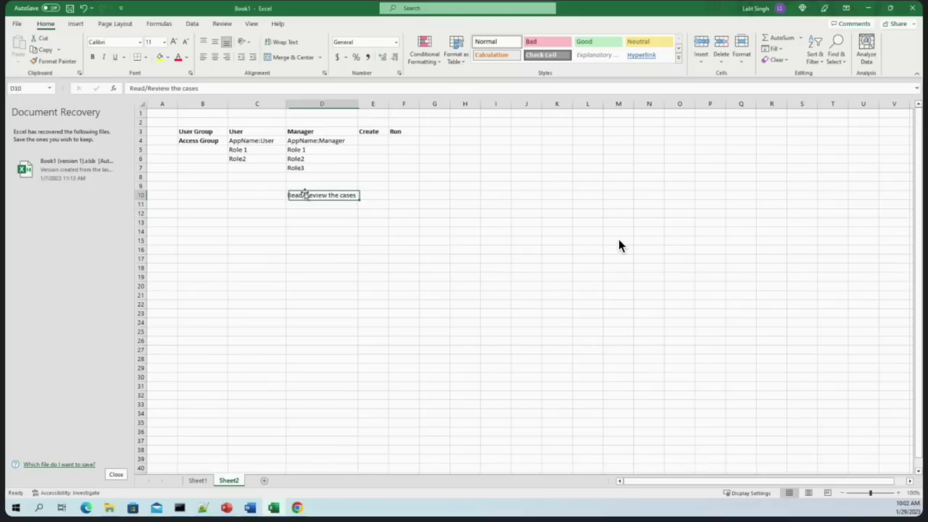
left_click(306, 215)
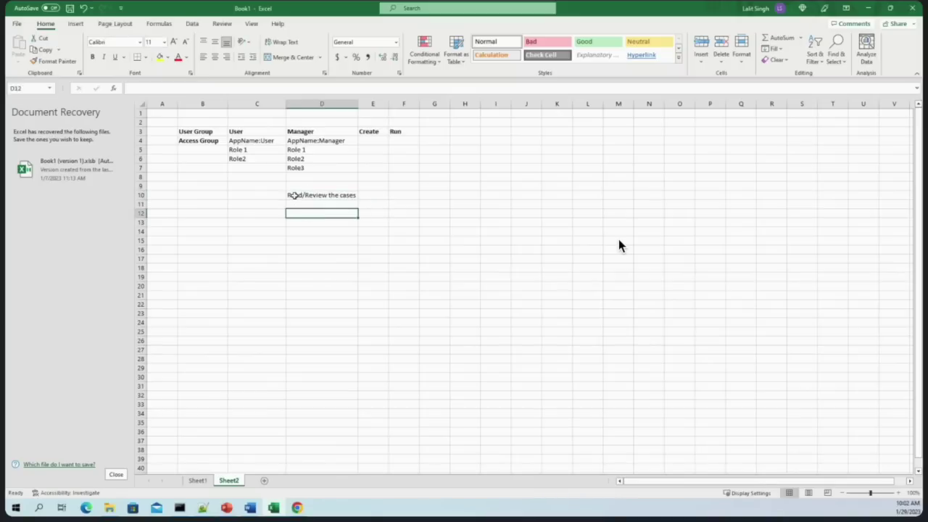
left_click(293, 194)
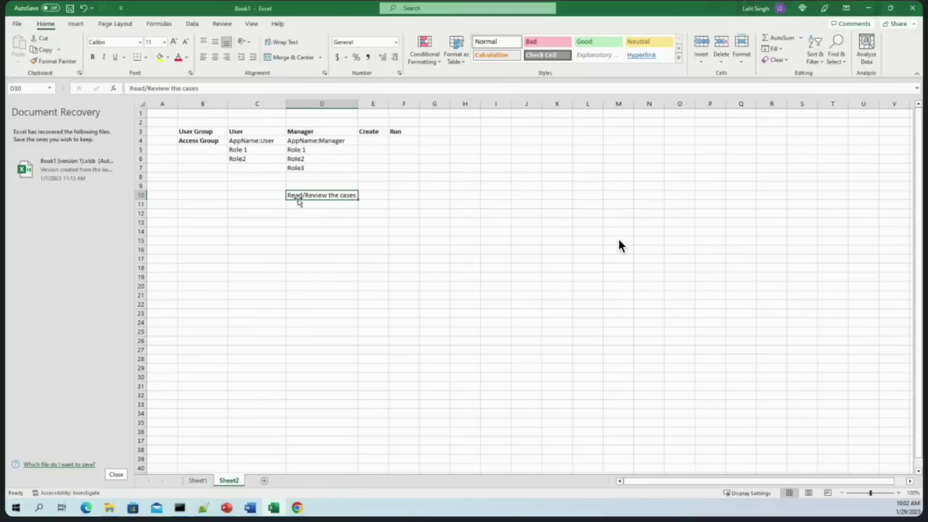
double_click(318, 195)
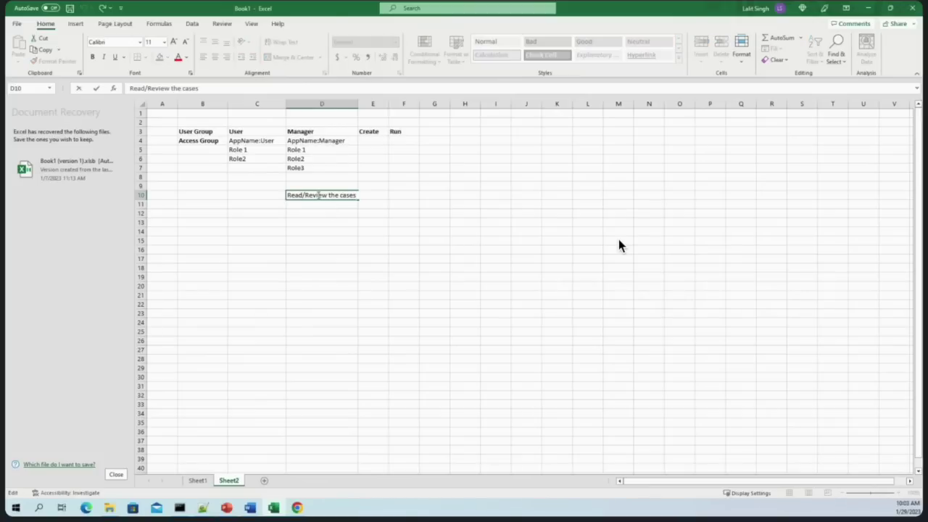
left_click(340, 258)
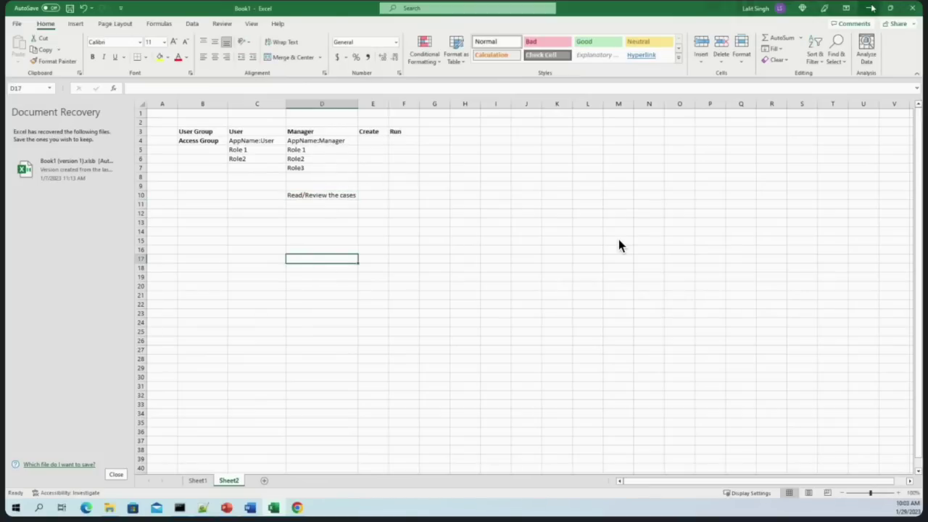
left_click(872, 8)
In the user portal, open Q-5025's ApproveQuote task and review its three to-do items
mouse_move(308, 498)
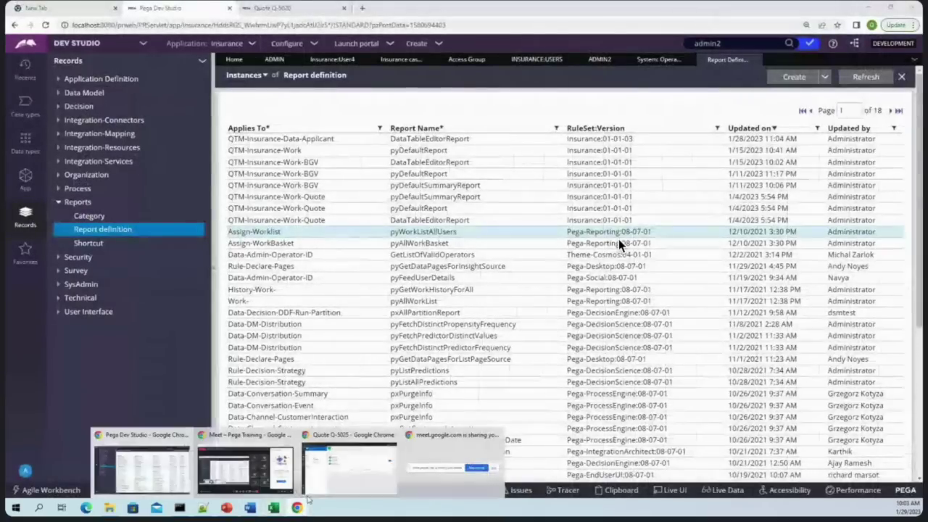
left_click(349, 467)
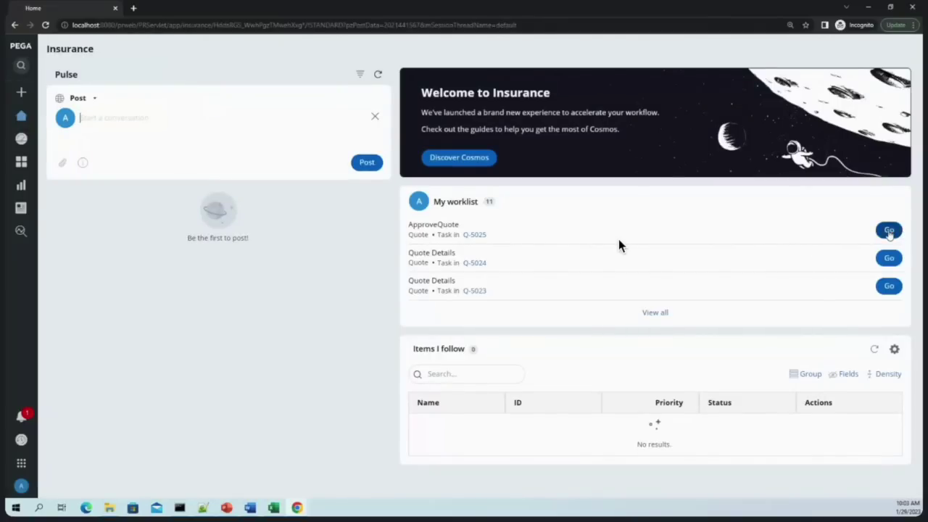
left_click(473, 234)
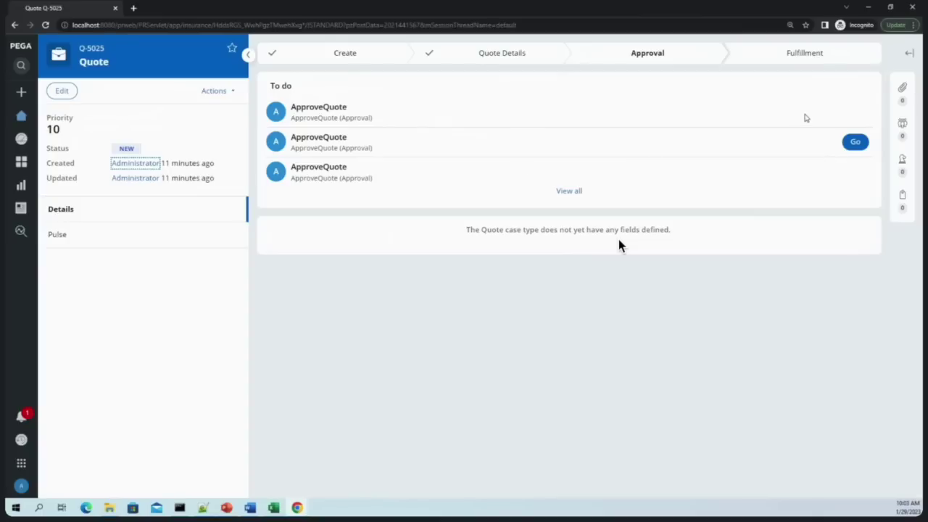
double_click(322, 107)
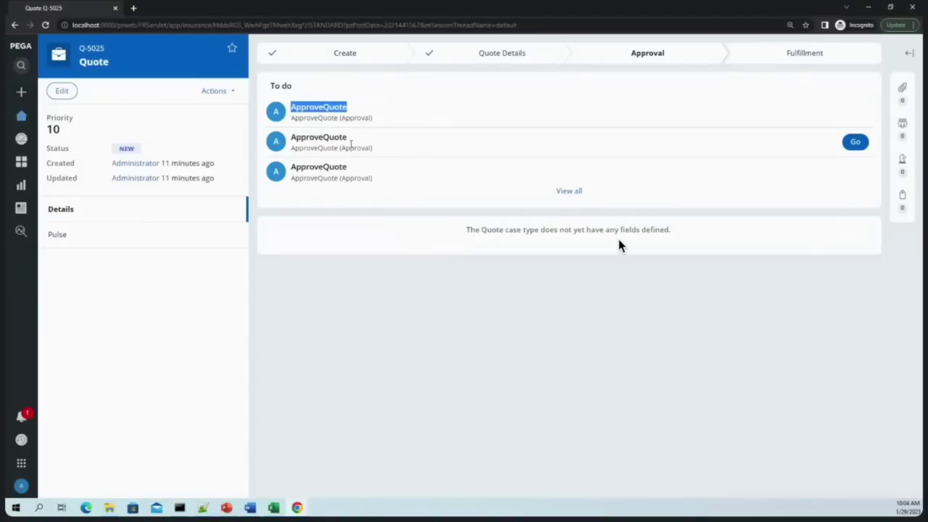
left_click(399, 212)
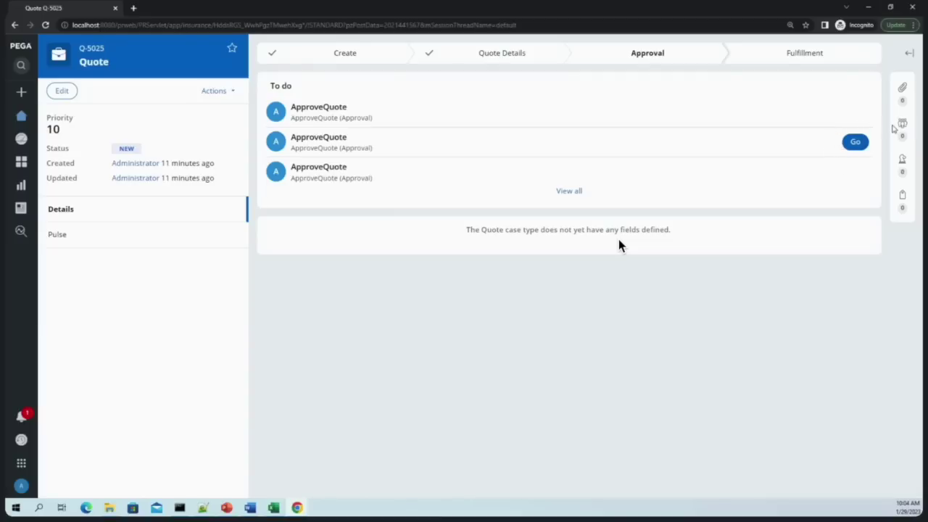
Use Live UI on the Quote Q-5020 tab to trace the Go button to its pyToDoItem section
left_click(869, 6)
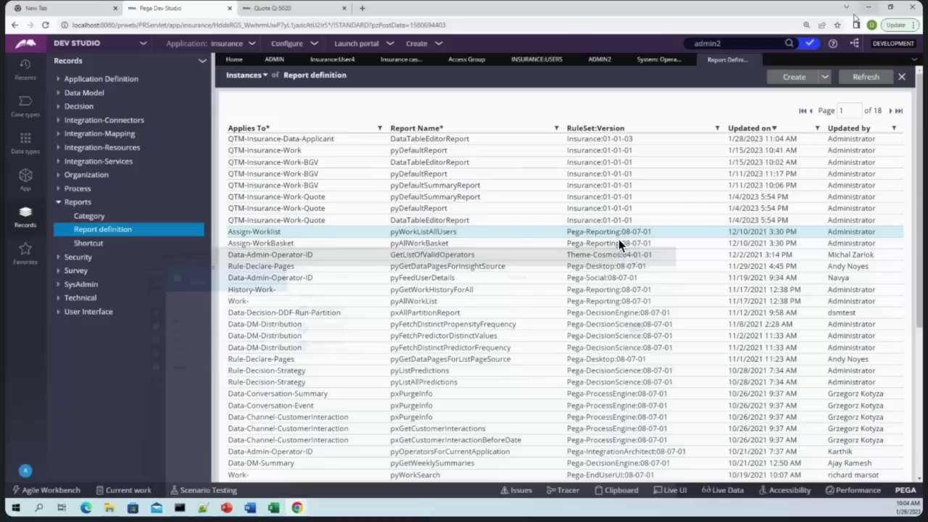
key("ctrl+Tab")
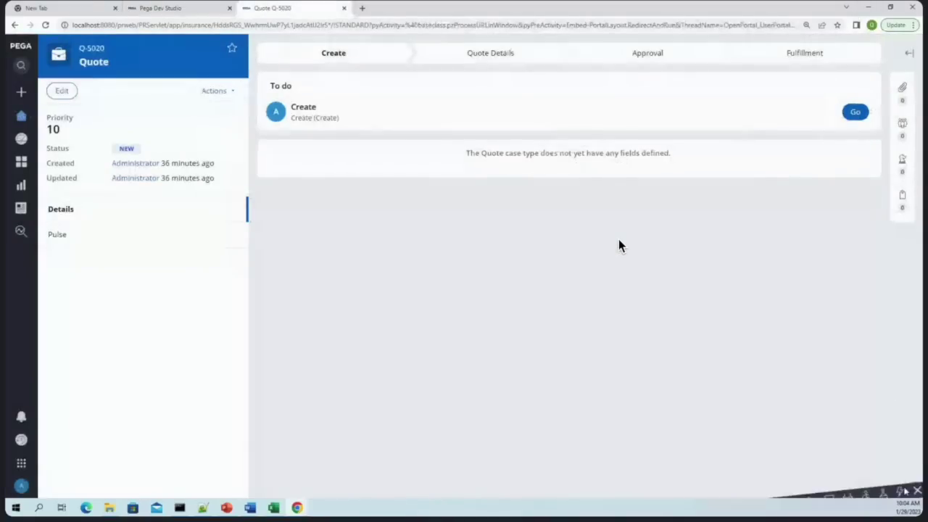
left_click(915, 490)
left_click(825, 490)
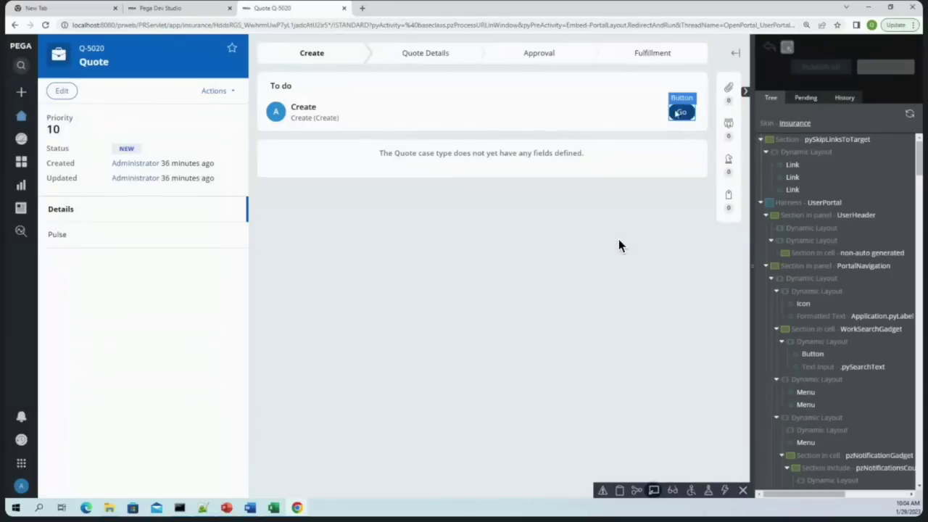
left_click(671, 115)
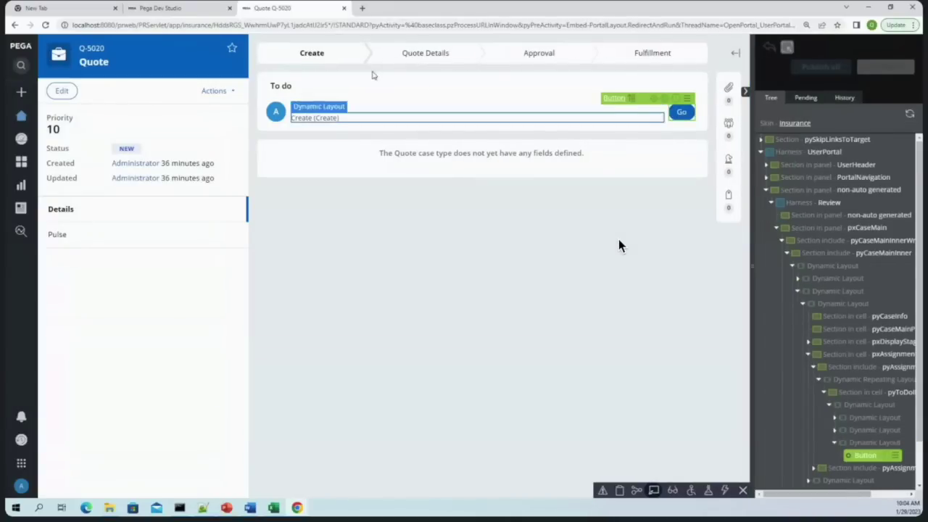
key("ctrl+shift+Tab")
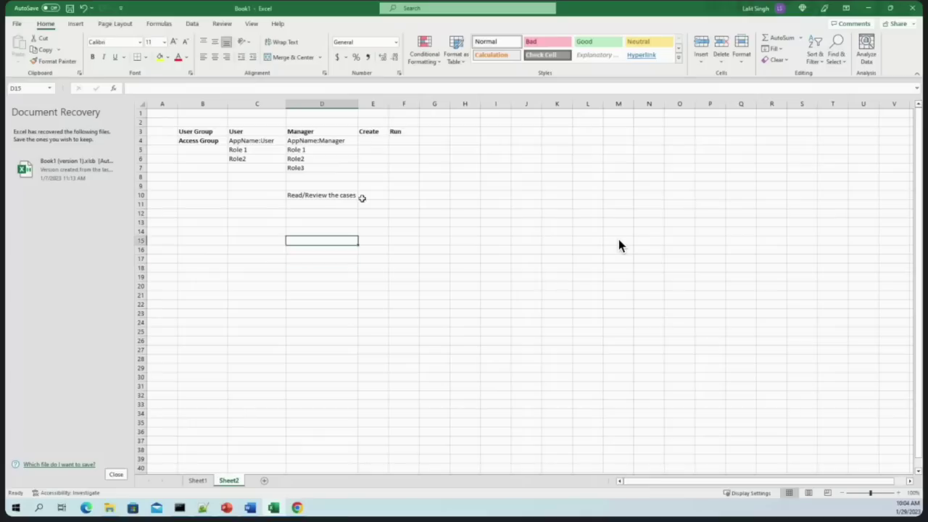
left_click(369, 195)
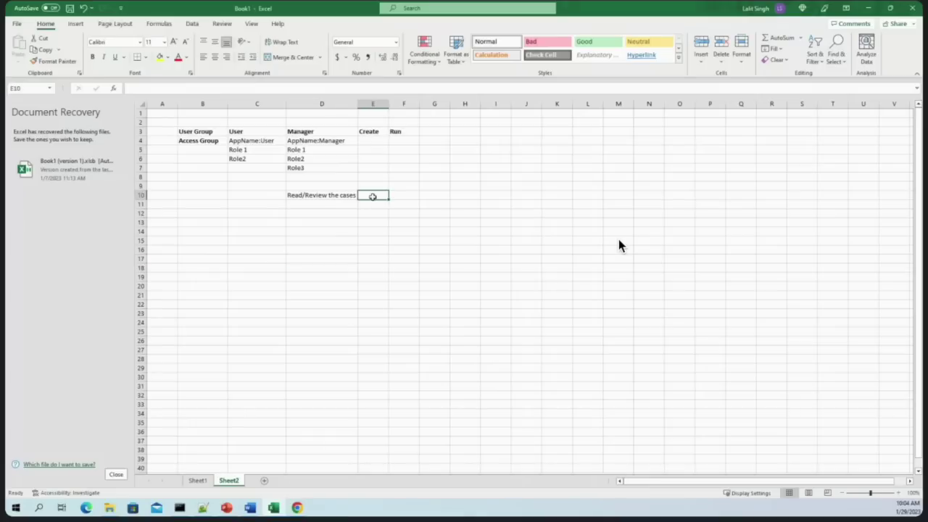
Enter WB in E10 and WL in E11 under Create, then minimize Excel
left_click(364, 195)
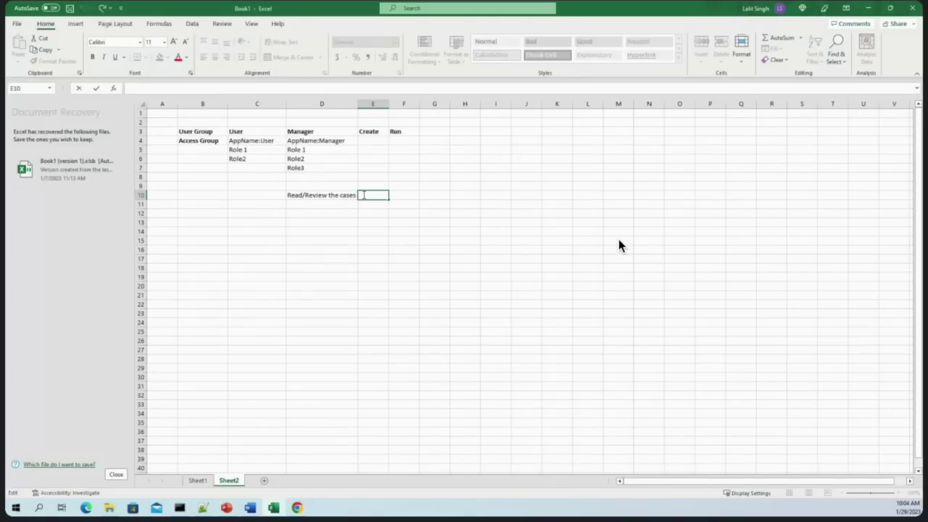
type("WB")
key("Return")
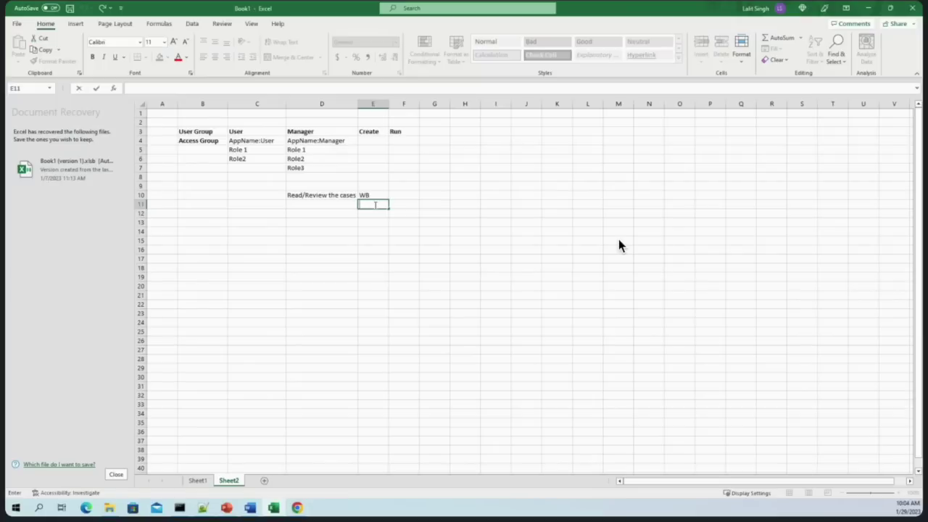
type("WL")
left_click(408, 244)
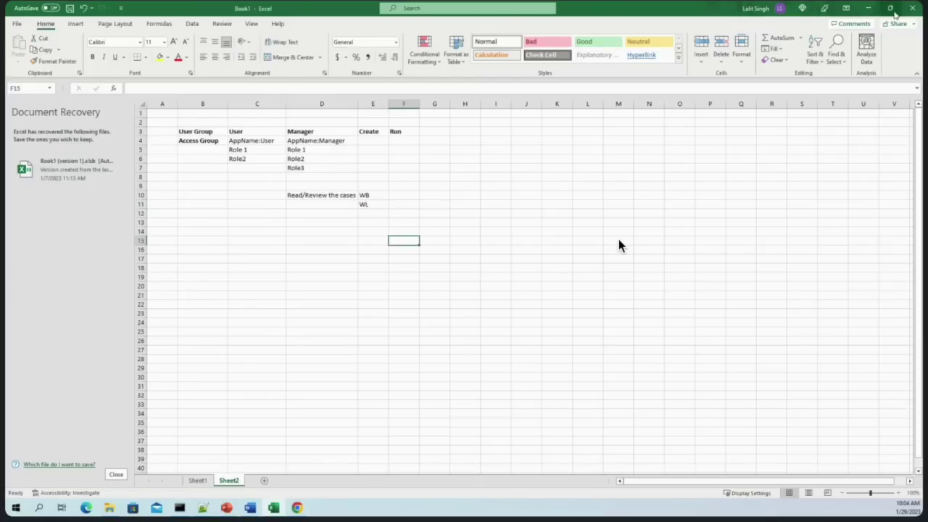
left_click(869, 8)
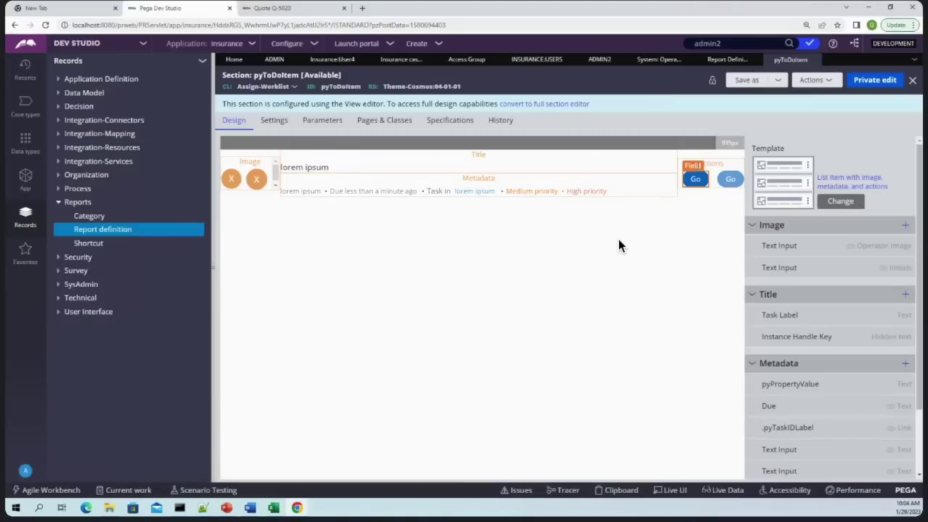
Copy pzCanPerformAssignment from the Go button's visibility condition and search All Content for it
double_click(700, 174)
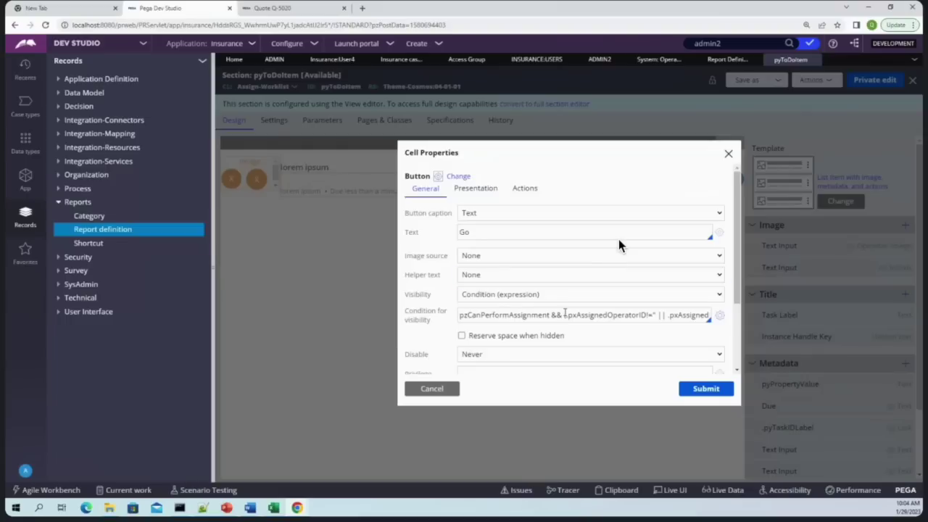
double_click(487, 315)
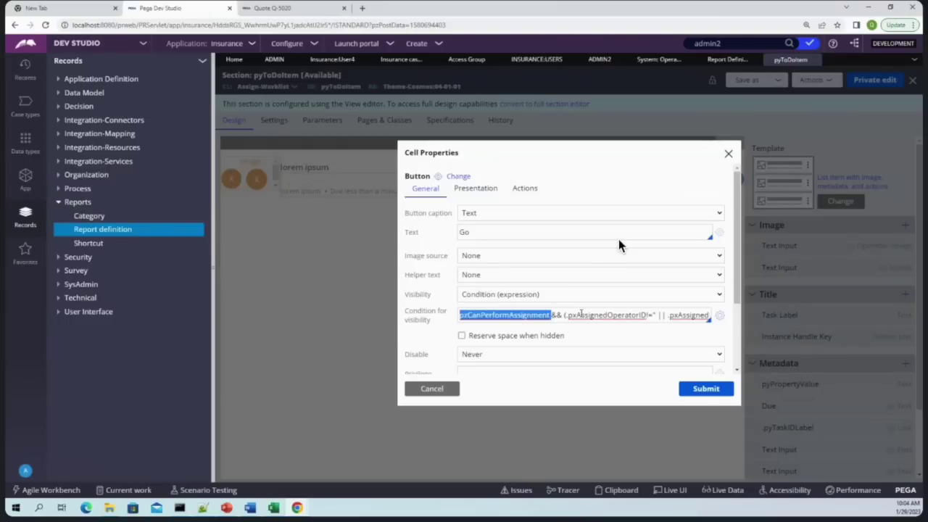
left_click(572, 315)
key("ctrl+a")
left_click_drag(576, 315, 459, 316)
left_click(484, 315)
double_click(485, 315)
left_click(483, 315)
key("ctrl+a")
left_click(478, 314)
double_click(479, 315)
key("ctrl+a")
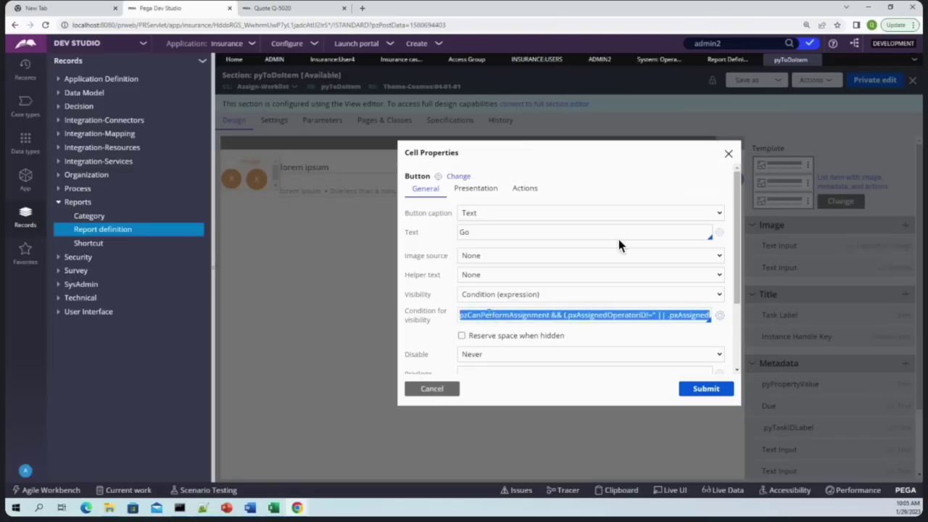
double_click(490, 314)
key("ctrl+c")
key("ctrl+v")
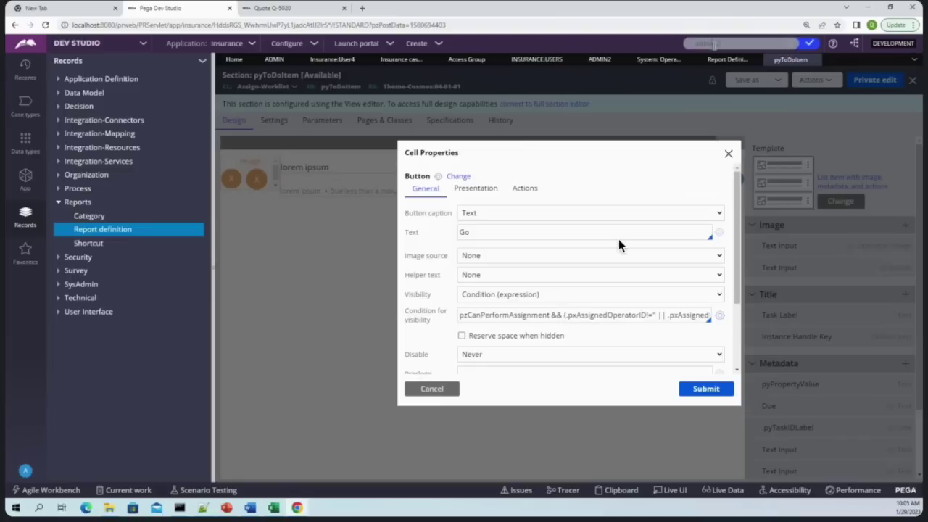
key("Return")
left_click(607, 62)
left_click(606, 86)
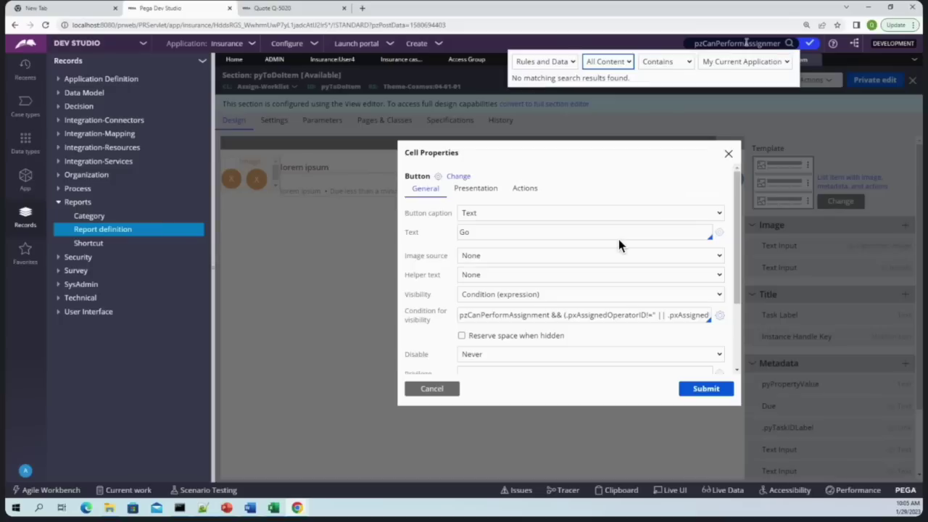
Enable diagnostic features in the operator preferences and save
left_click(26, 471)
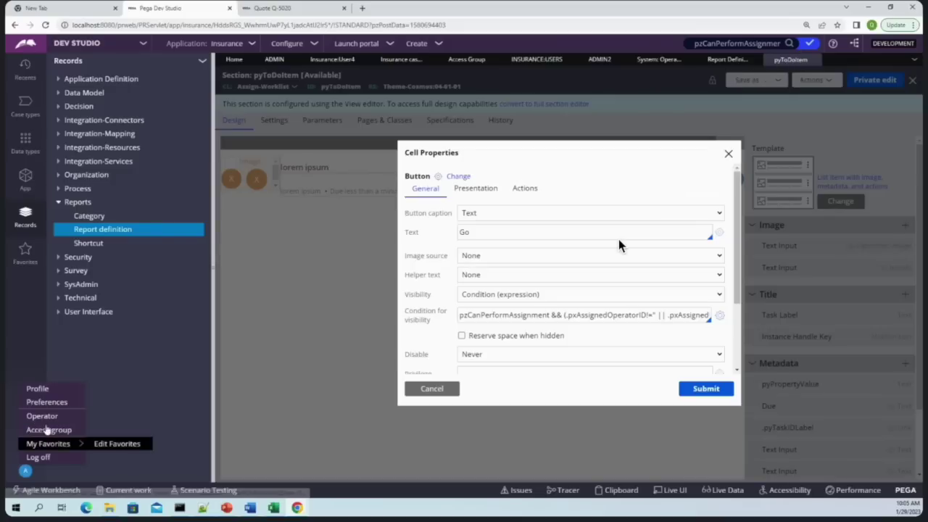
key("Escape")
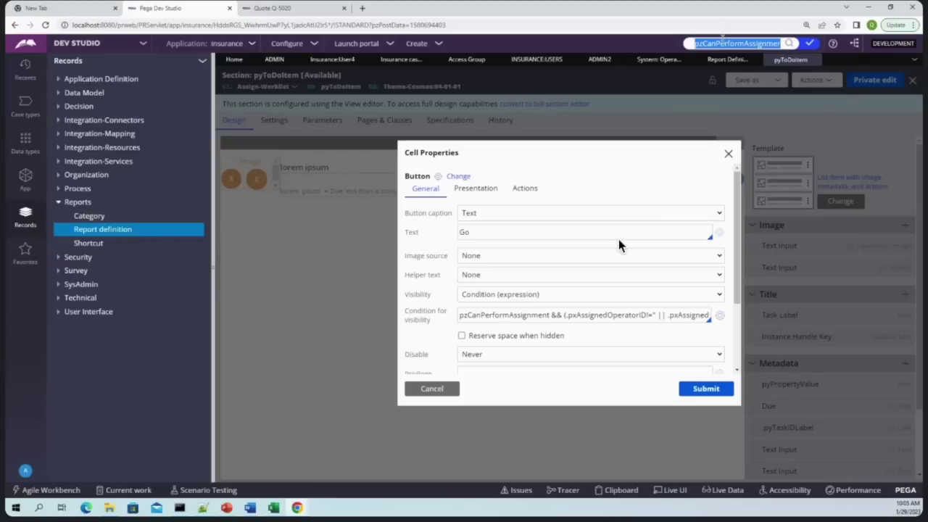
left_click(26, 470)
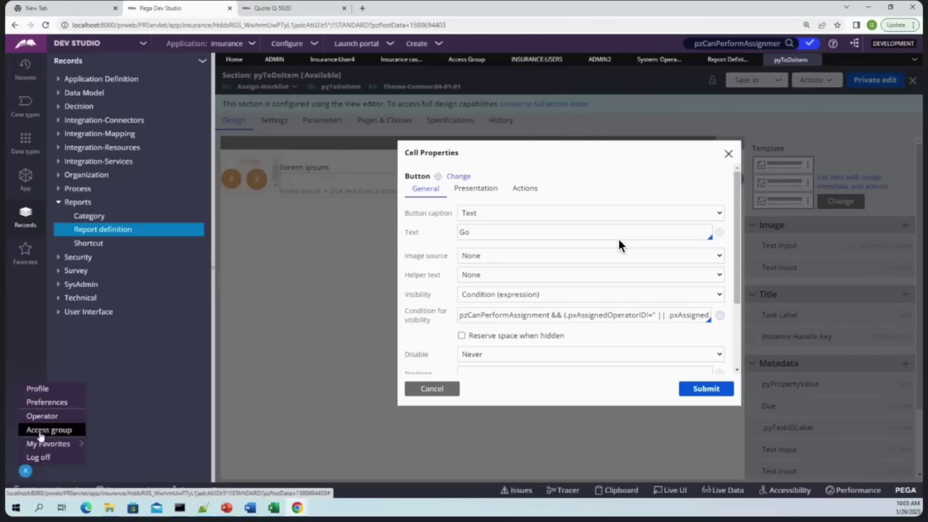
left_click(47, 403)
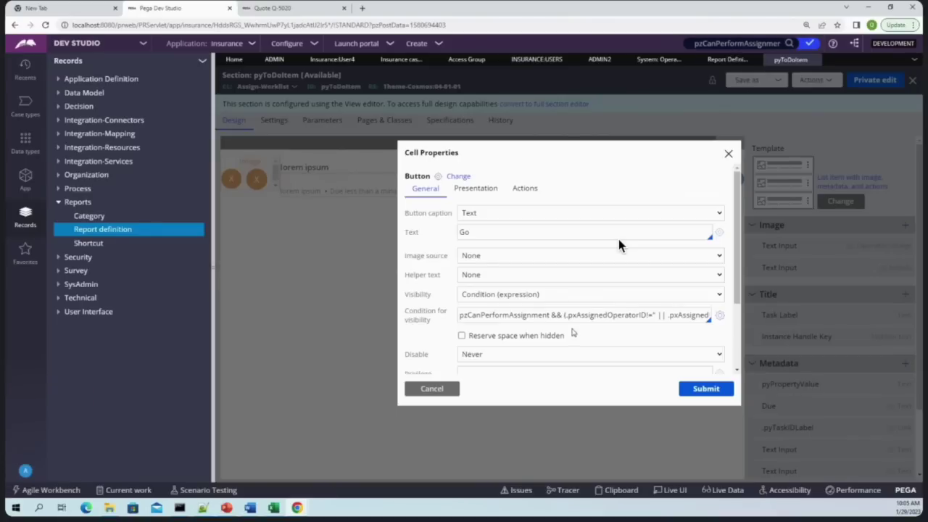
scroll(619, 246, "down", 2)
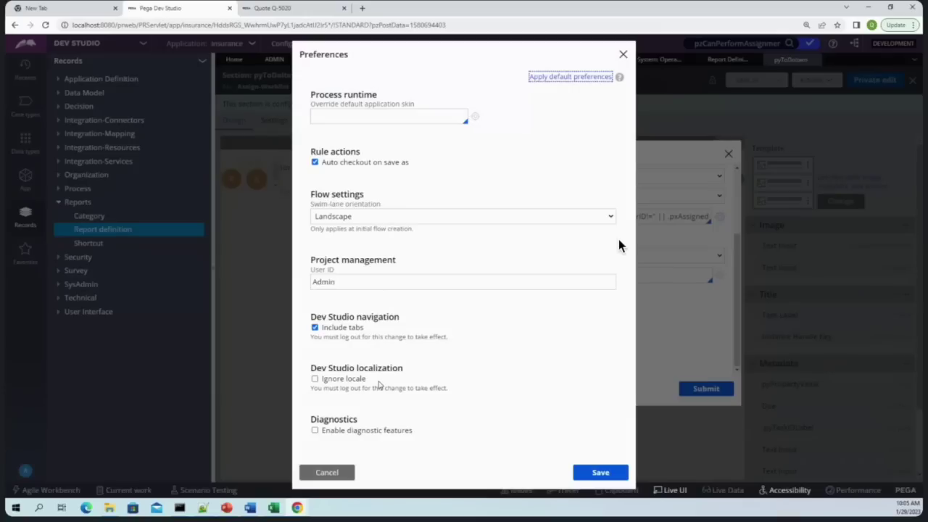
left_click(315, 431)
left_click(600, 472)
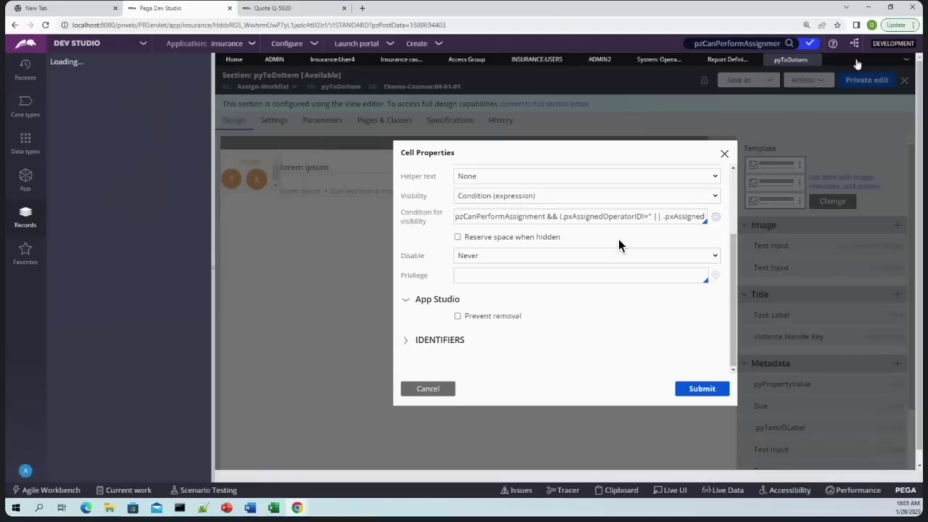
Log off and log back in to Dev Studio with the saved username
left_click(26, 471)
left_click(33, 459)
left_click(478, 177)
left_click(447, 238)
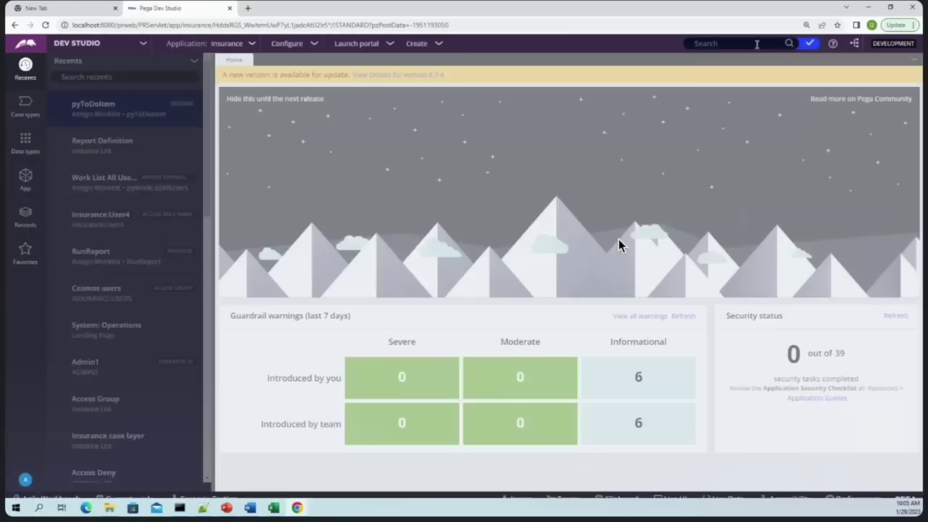
Open the pzCanPerformAssignment when rule and read its A2 and I1 condition expressions
key("Return")
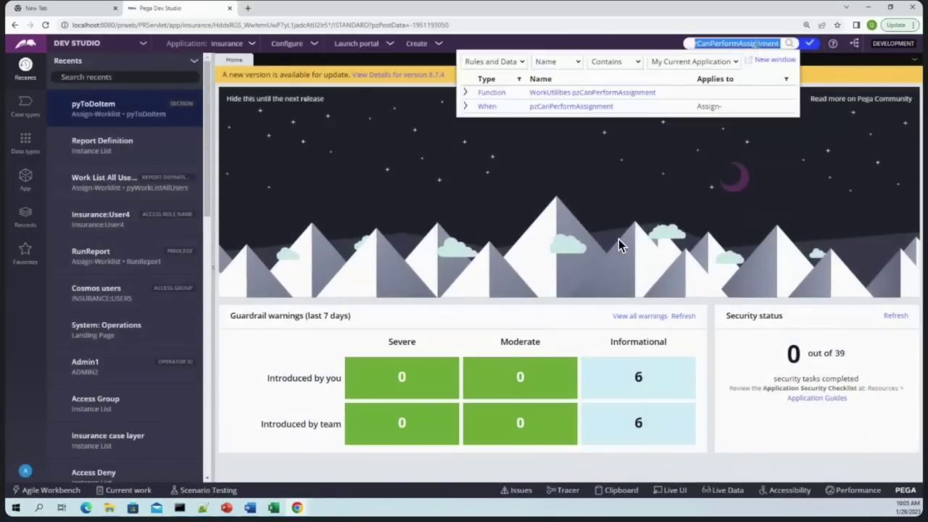
left_click(580, 108)
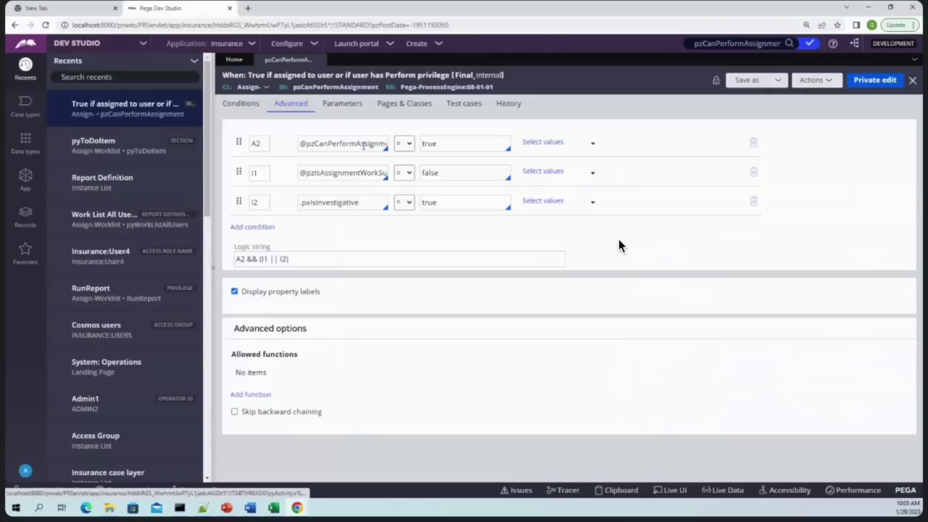
left_click_drag(313, 143, 387, 145)
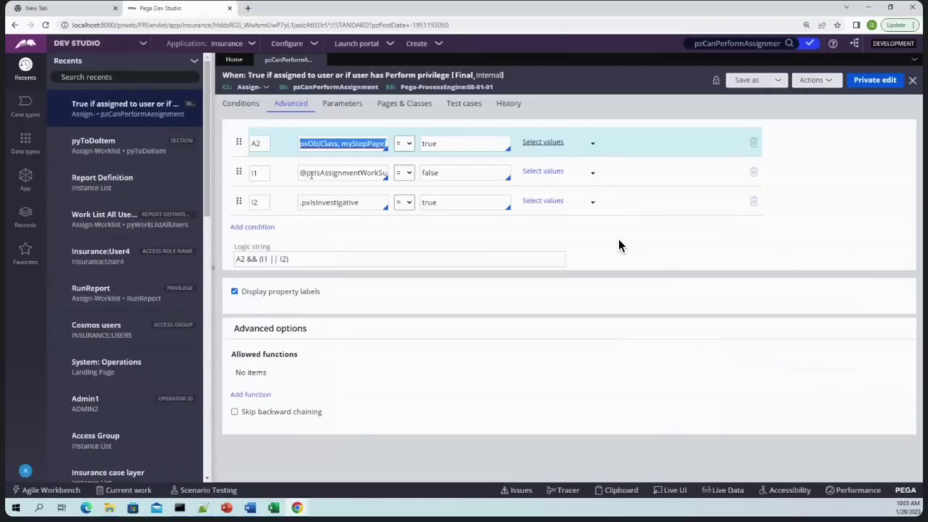
left_click(312, 172)
left_click_drag(312, 172, 241, 182)
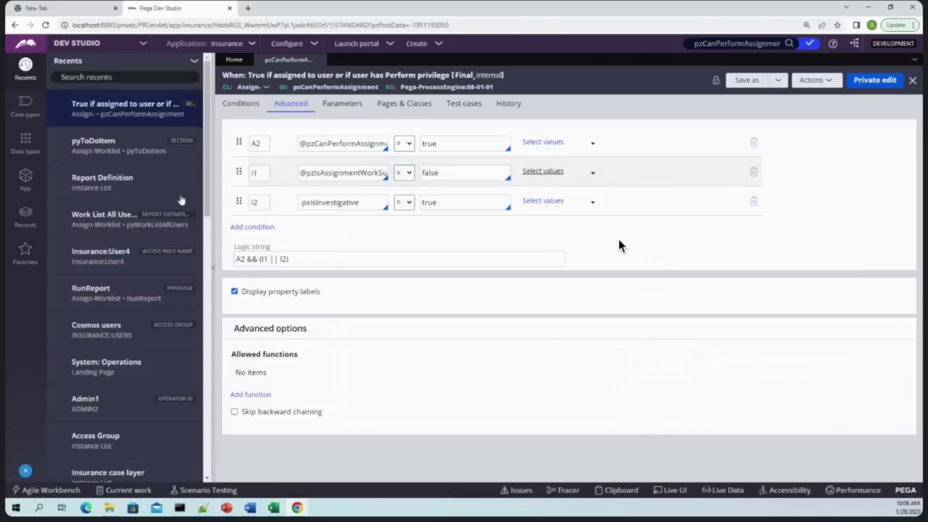
Reopen pyToDoItem from recent rules and show the second Go action's cell properties
left_click(110, 145)
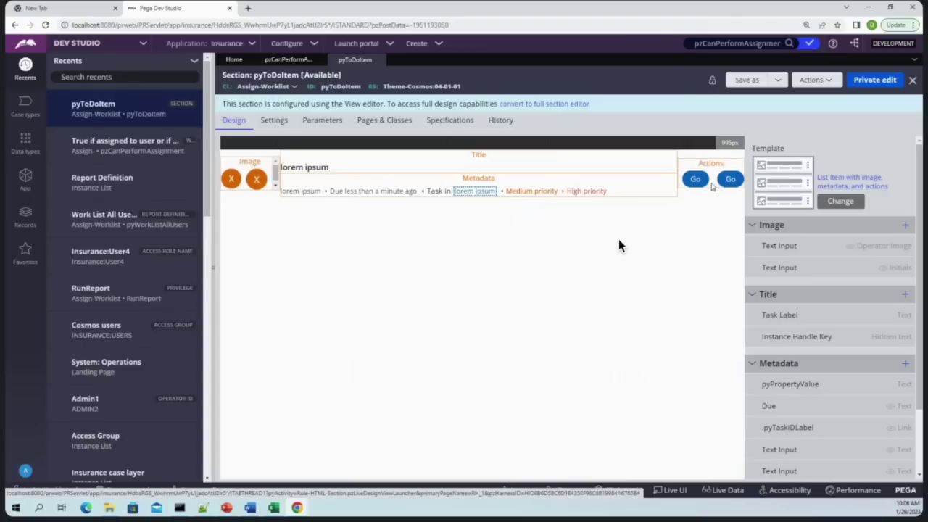
double_click(731, 179)
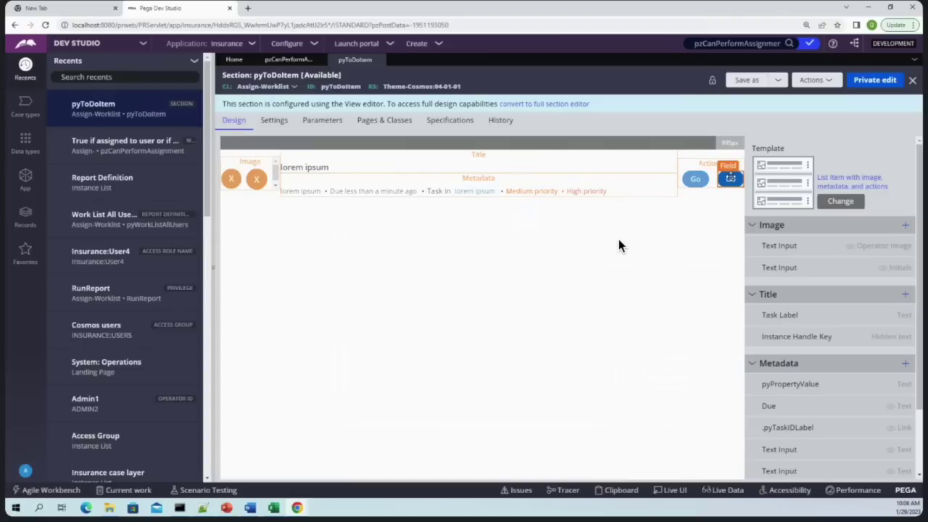
scroll(595, 328, "down", 3)
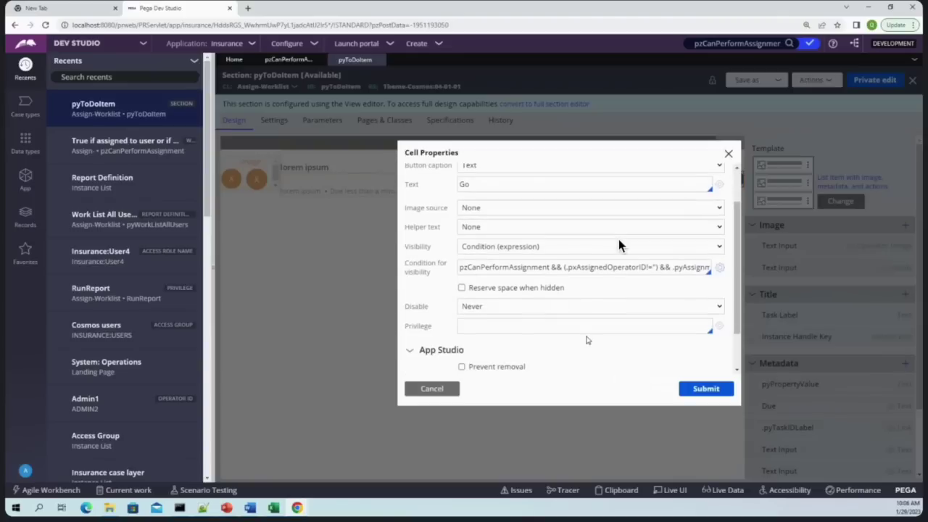
Read both Go actions' visibility conditions, closing each properties dialog without changes
scroll(587, 341, "up", 3)
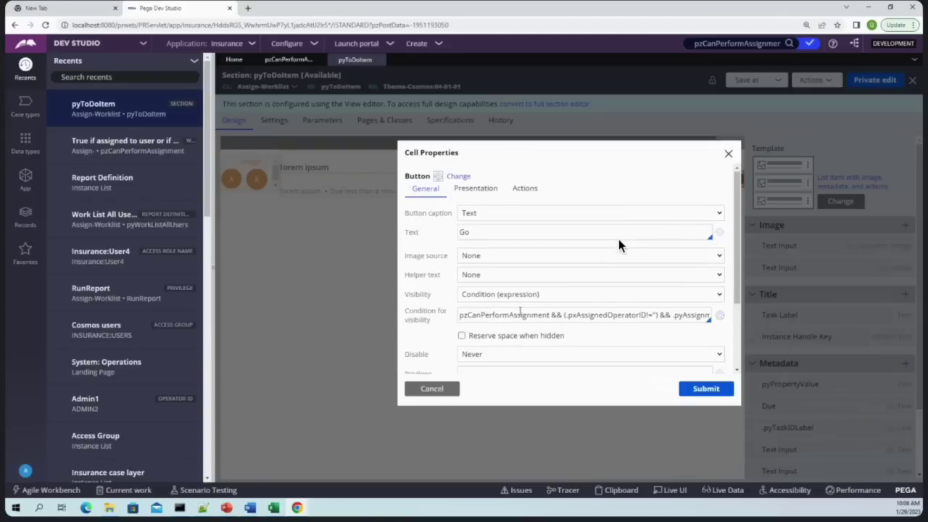
left_click_drag(519, 314, 753, 317)
left_click(432, 389)
double_click(696, 179)
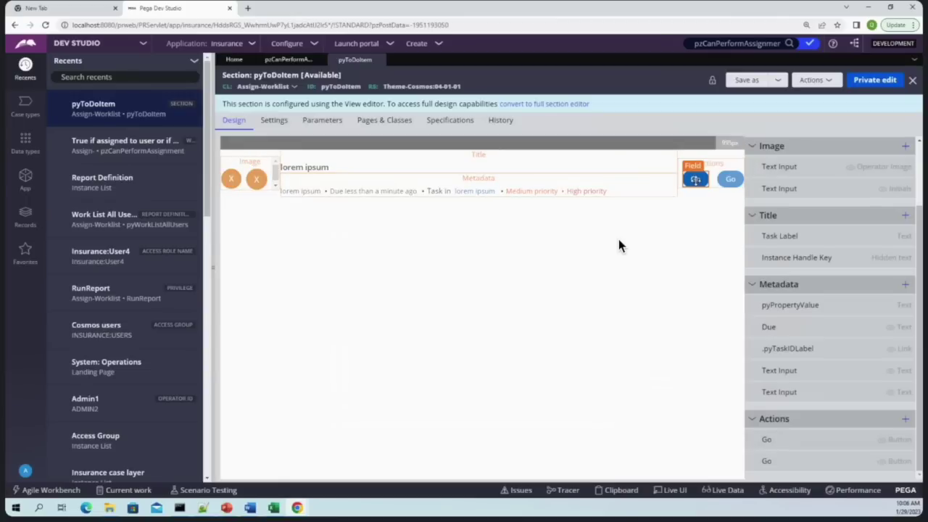
scroll(569, 309, "down", 2)
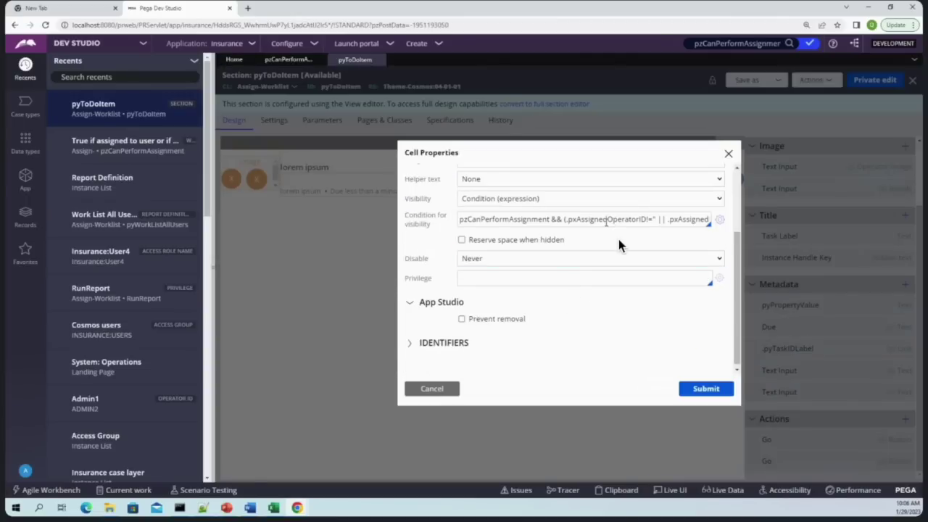
left_click_drag(571, 218, 737, 221)
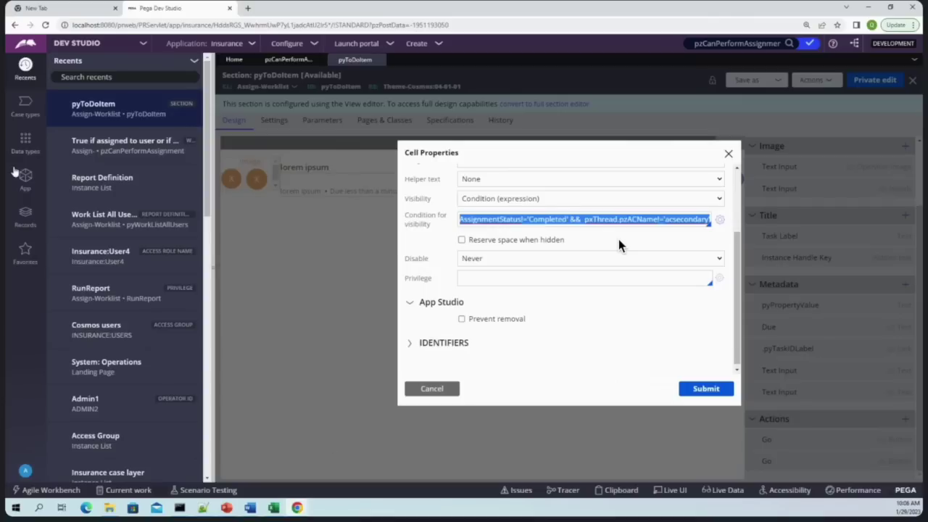
key("Return")
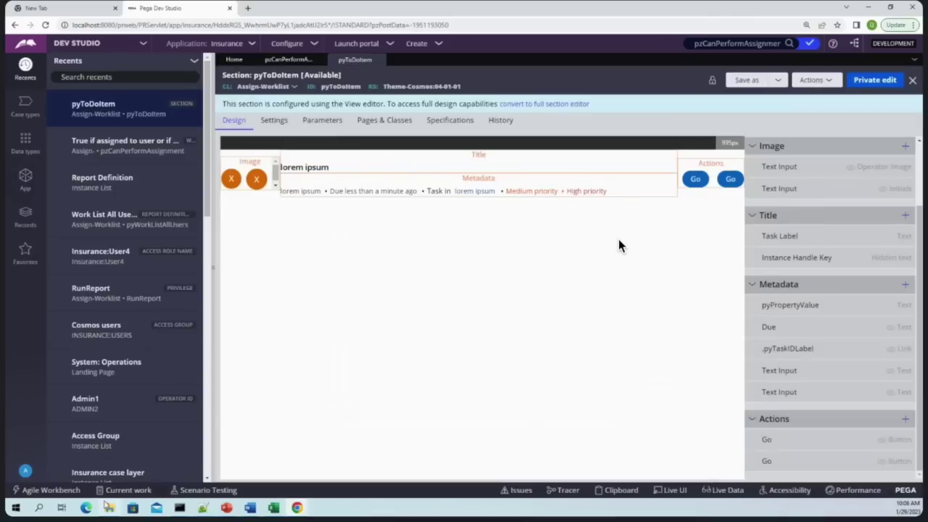
Check the Quote Q-5025 window, then list QTM-Insurance-Work class instances in the class explorer
mouse_move(306, 510)
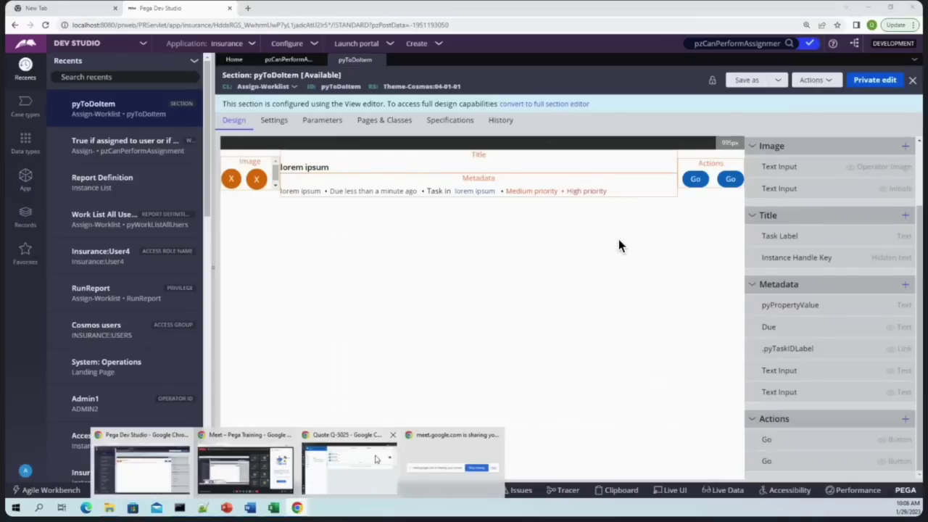
left_click(330, 462)
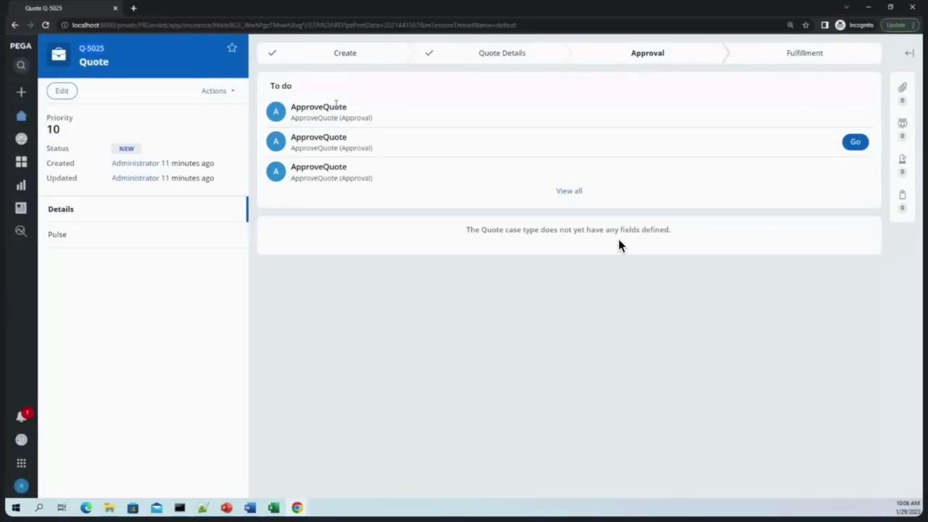
left_click(870, 6)
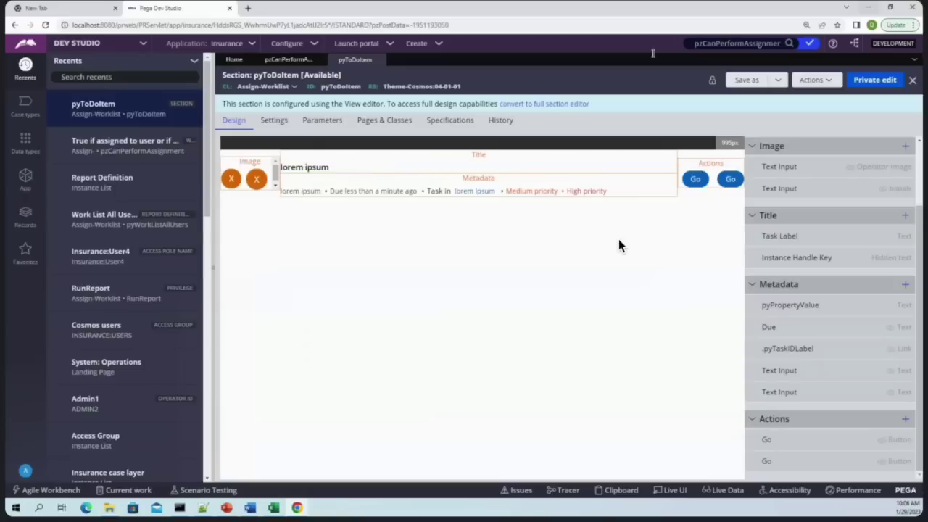
left_click(16, 187)
left_click(102, 120)
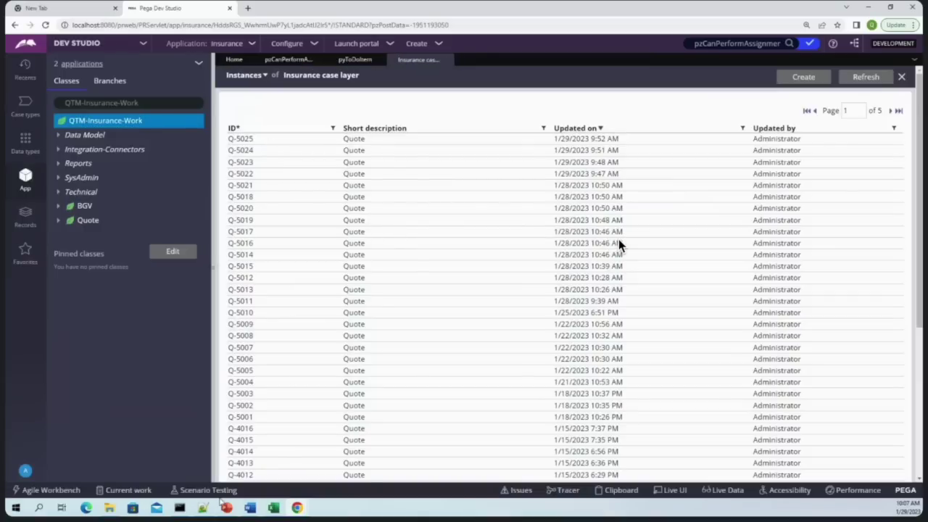
Recheck the Q-5025 window, close the Insurance case layer instance tabs, and list the case types
mouse_move(299, 507)
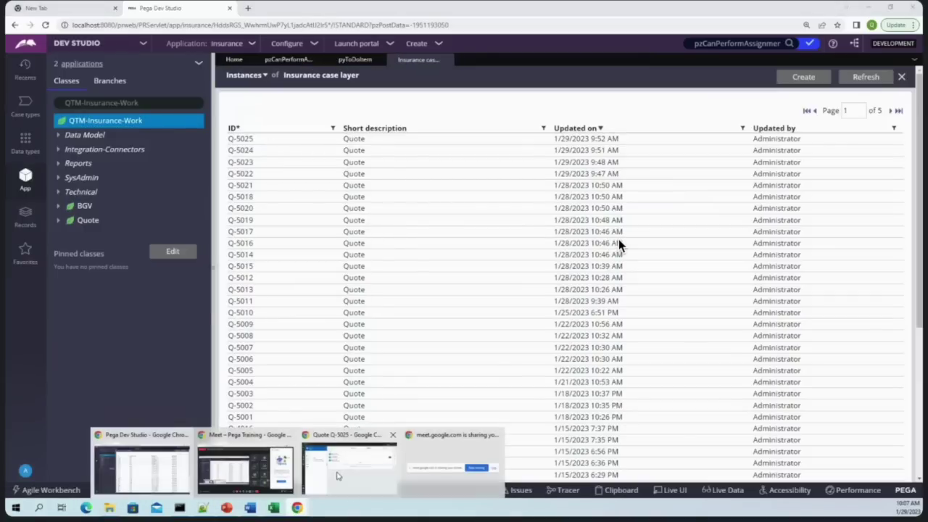
left_click(325, 480)
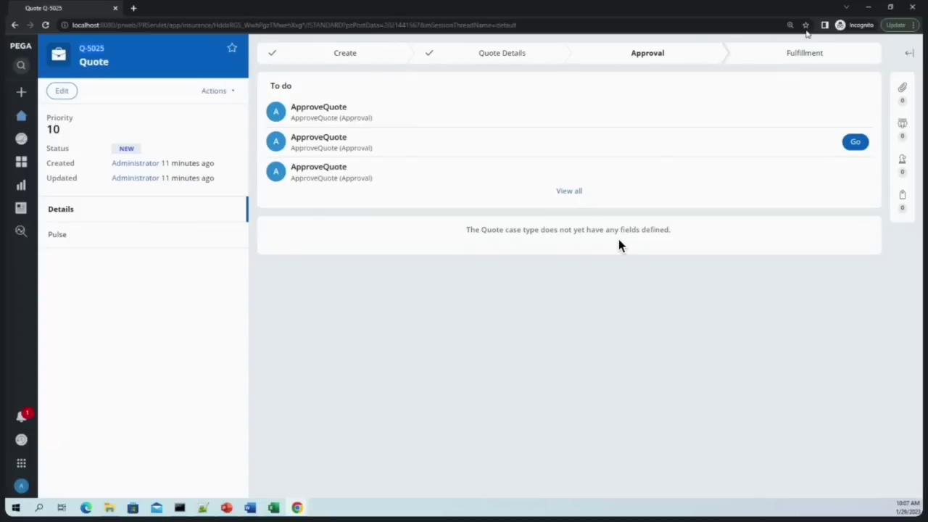
left_click(869, 8)
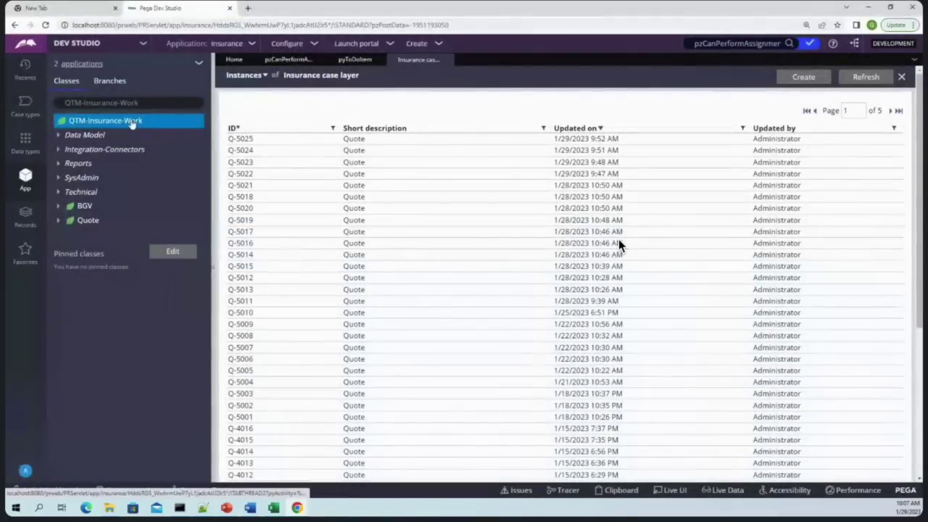
left_click(103, 125)
left_click(510, 61)
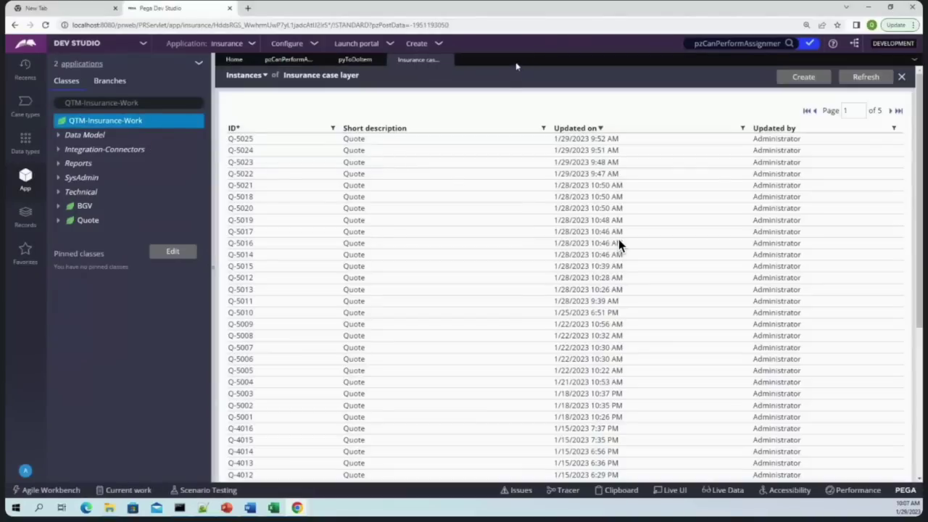
left_click(445, 59)
left_click(26, 105)
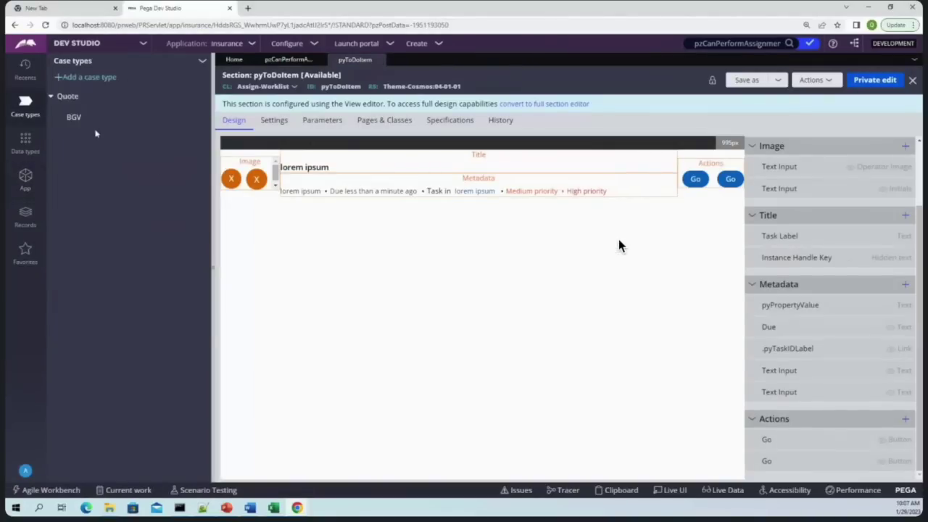
Open the Quote case type and select its Quote Details step
left_click(67, 96)
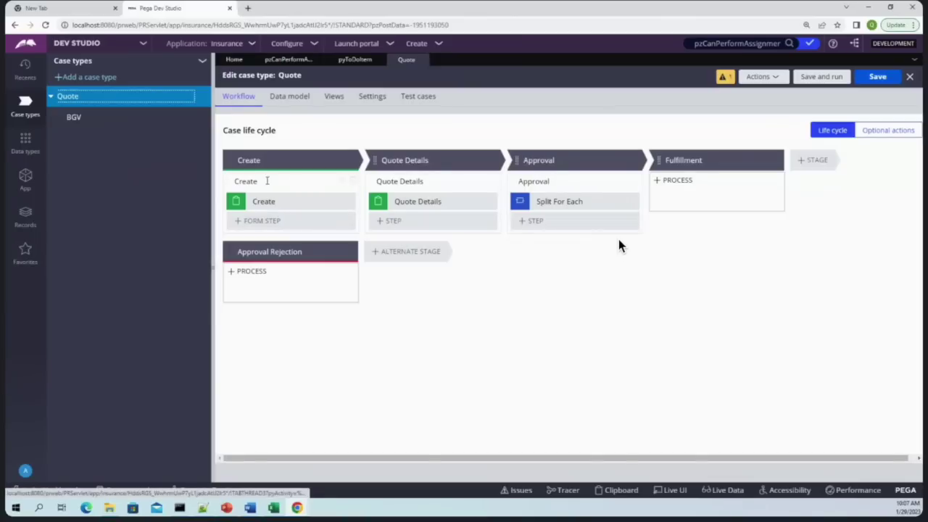
left_click(265, 201)
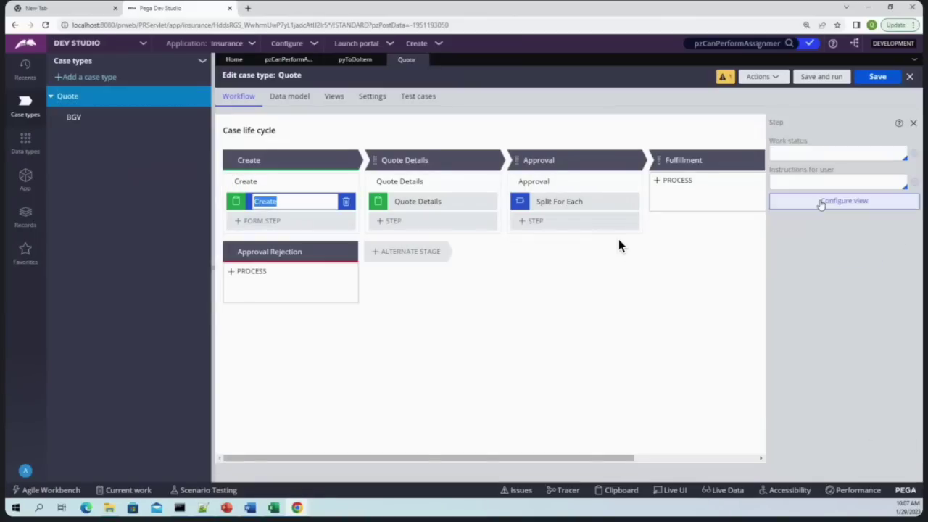
left_click(239, 182)
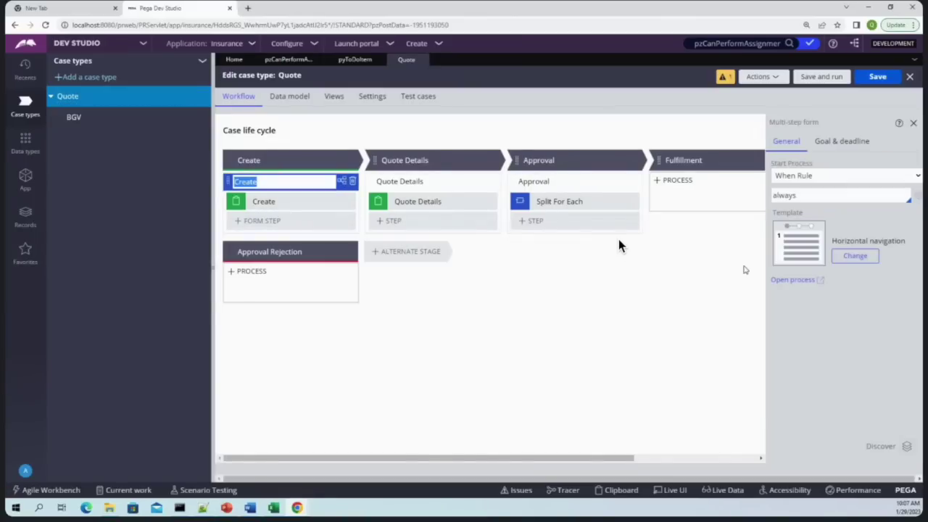
left_click(417, 201)
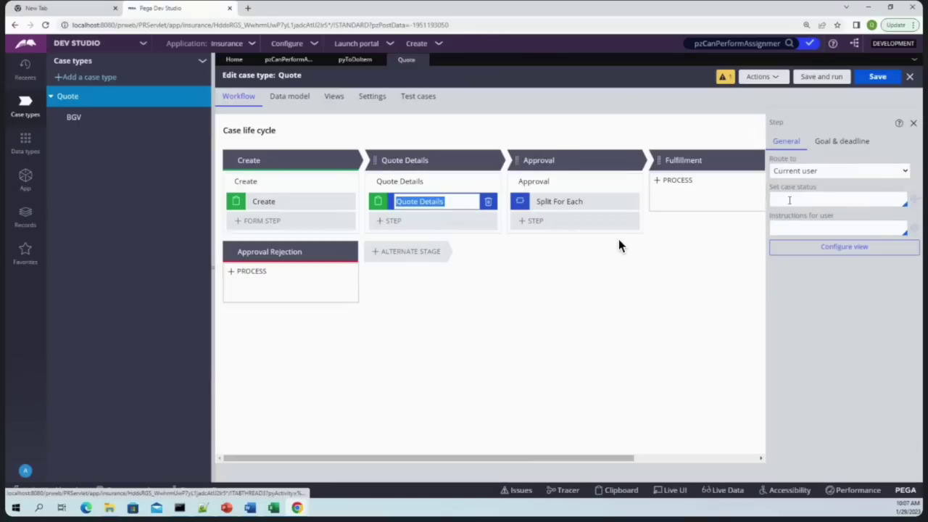
Route Quote Details to specific user Admin1 and save the Quote case type
left_click(834, 171)
left_click(801, 192)
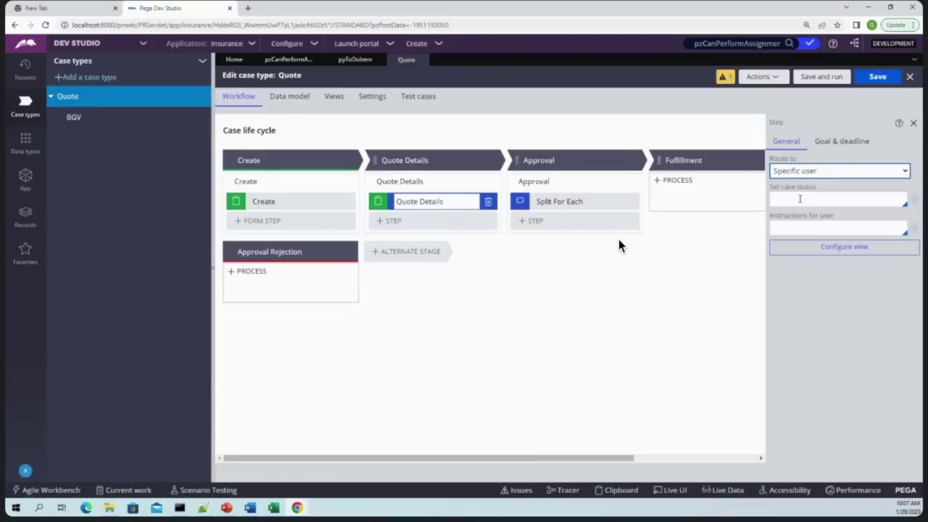
left_click(797, 210)
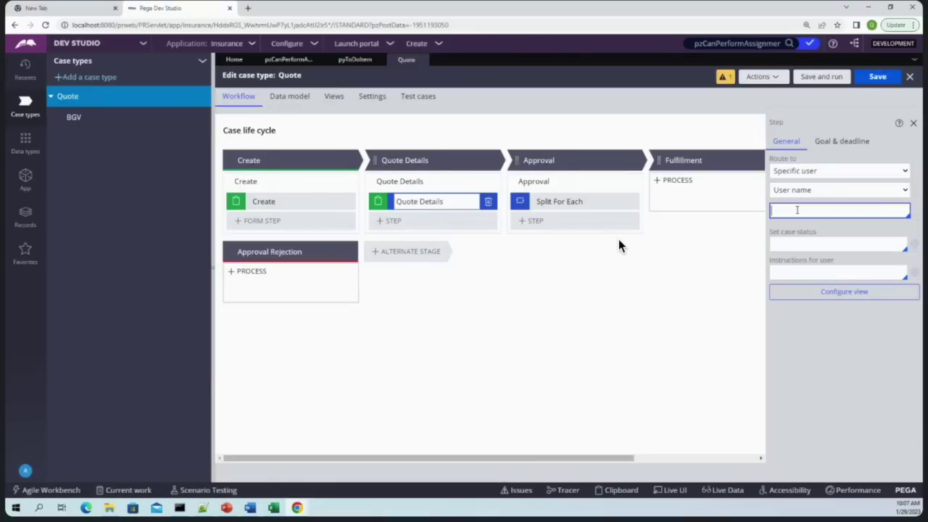
type("admin")
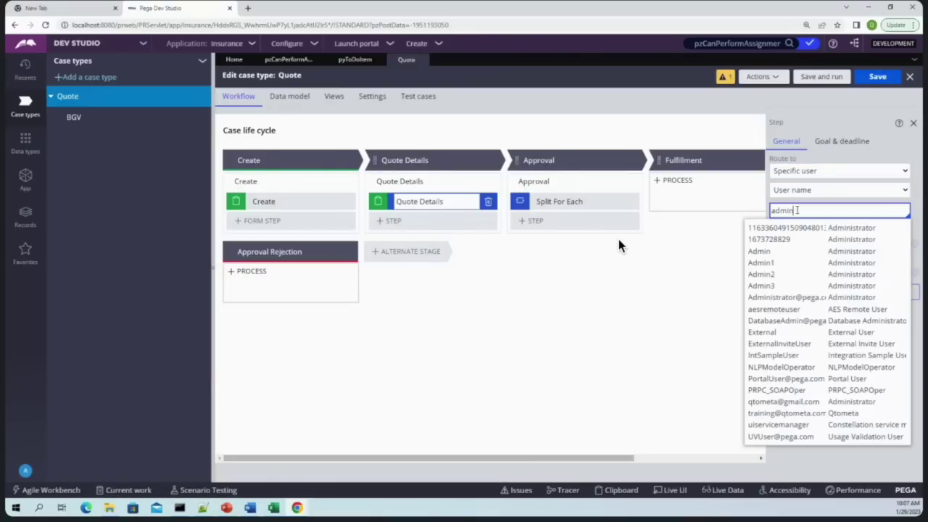
left_click(760, 262)
left_click(877, 76)
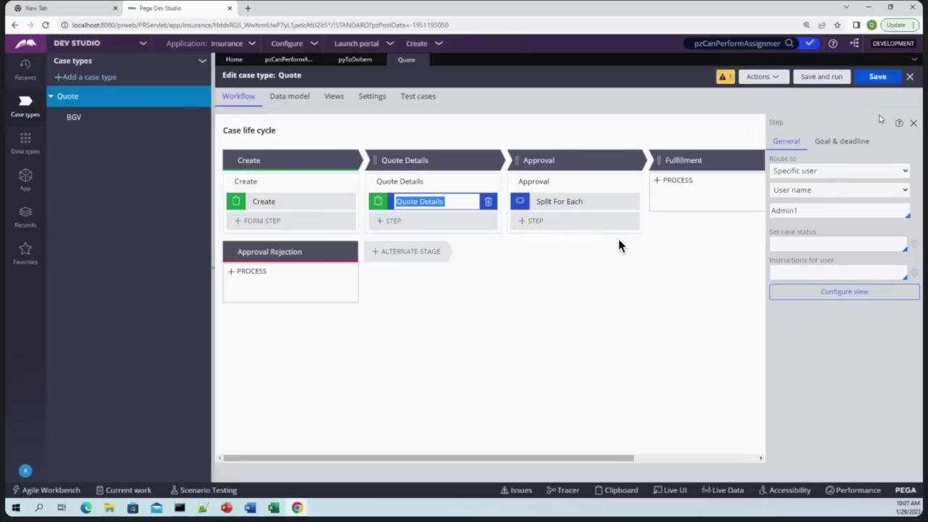
left_click(875, 78)
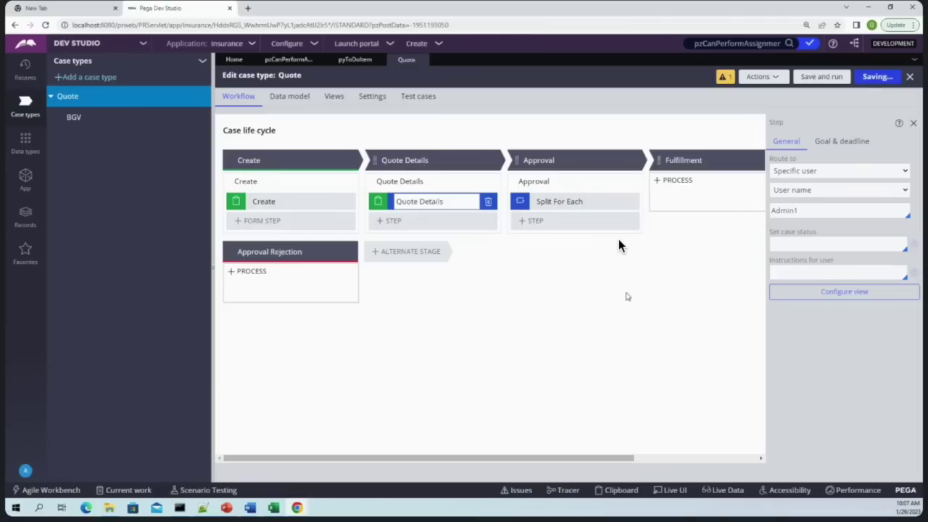
left_click(593, 257)
left_click(440, 44)
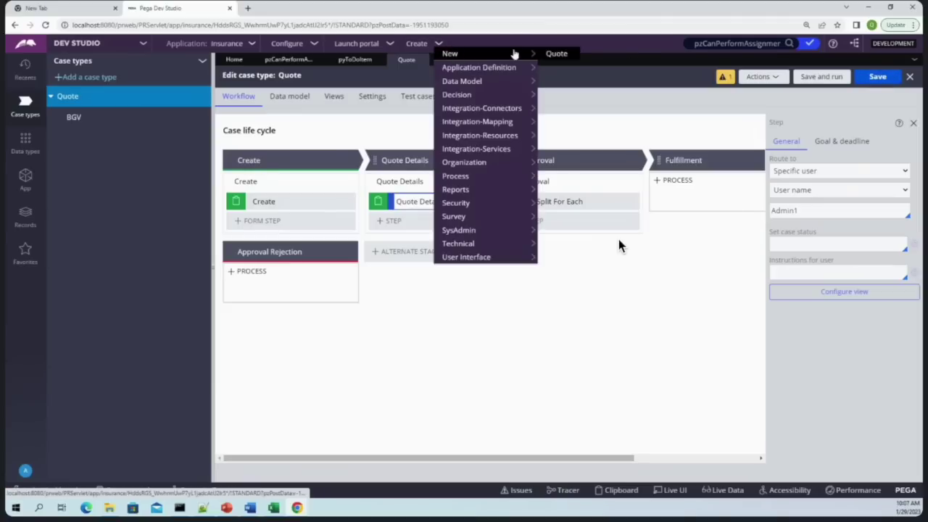
Create a new Quote case and open the Assign-Worklist class via an 'assign-work' search
left_click(536, 55)
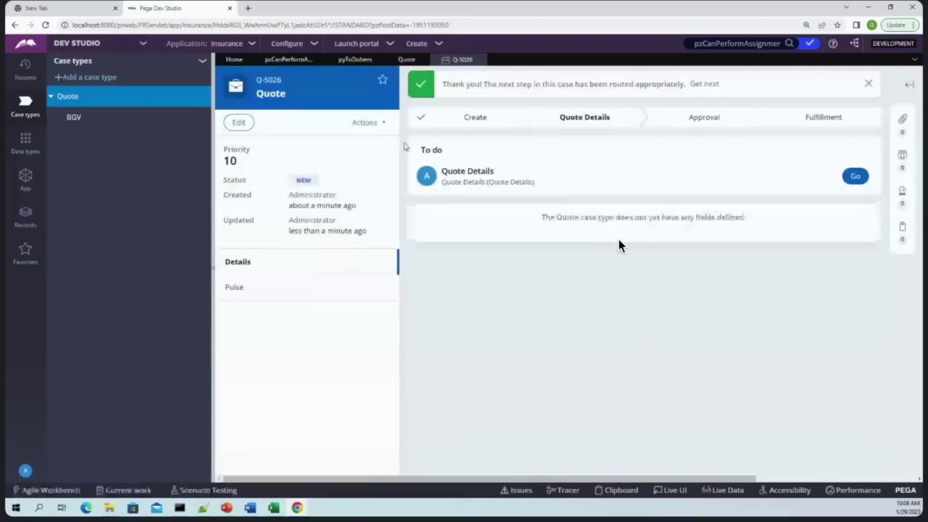
left_click(26, 177)
triple_click(99, 102)
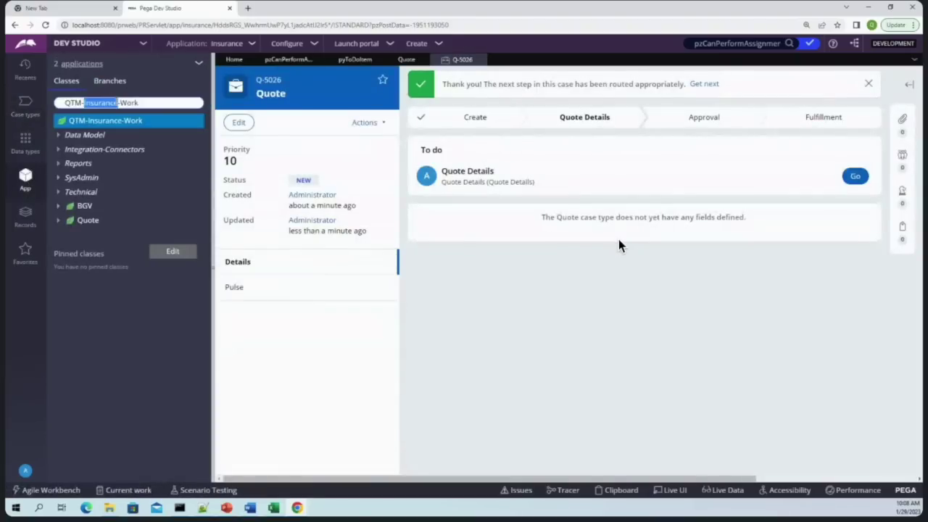
type("assign-work")
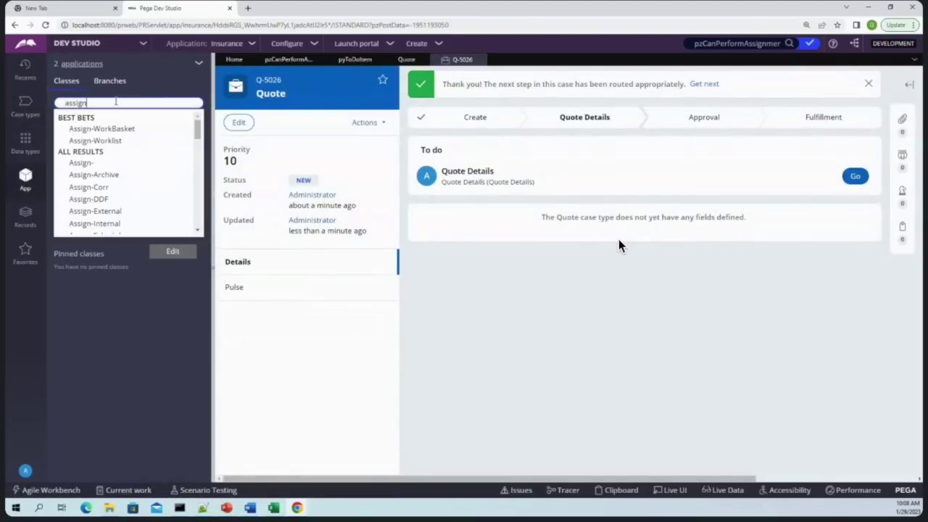
left_click(98, 141)
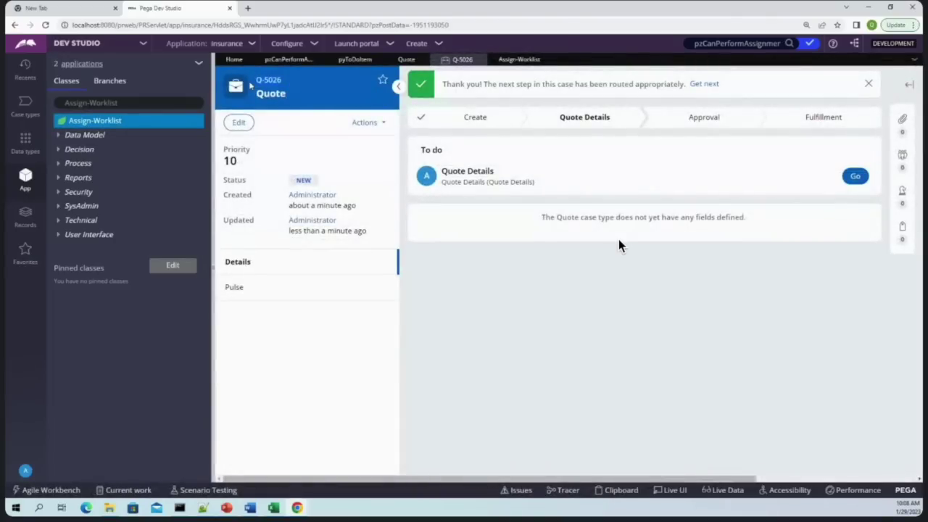
Copy case ID Q-5026 and bring the Quote Q-5025 portal window forward
left_click_drag(257, 80, 281, 80)
right_click(281, 80)
left_click(285, 90)
left_click(297, 507)
left_click(352, 471)
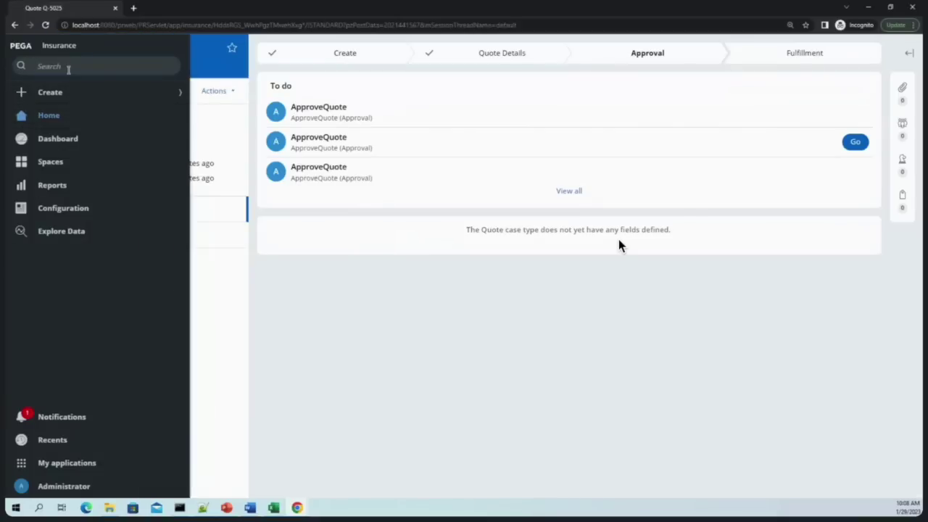
Search the portal for Q-5026, find no results, and return to the Home worklist
type("Q-5026")
key("Return")
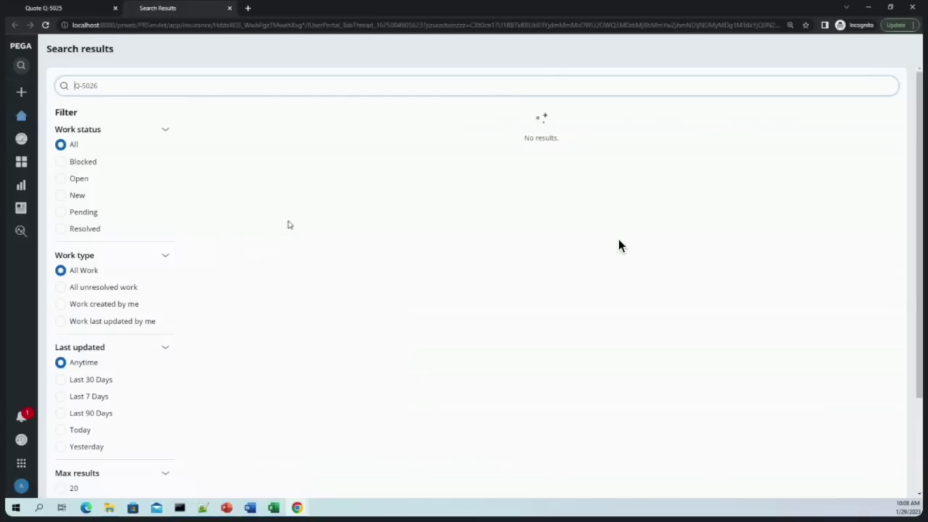
left_click(21, 118)
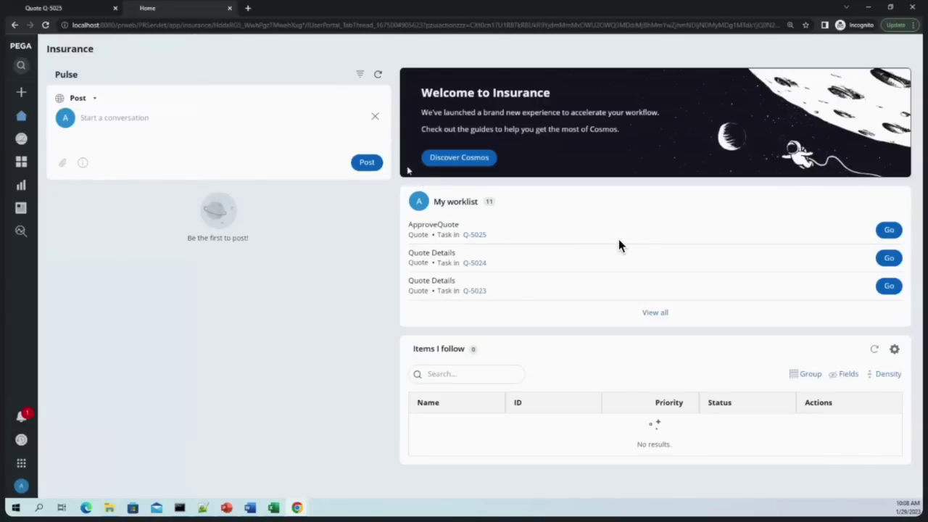
left_click(117, 116)
type("@")
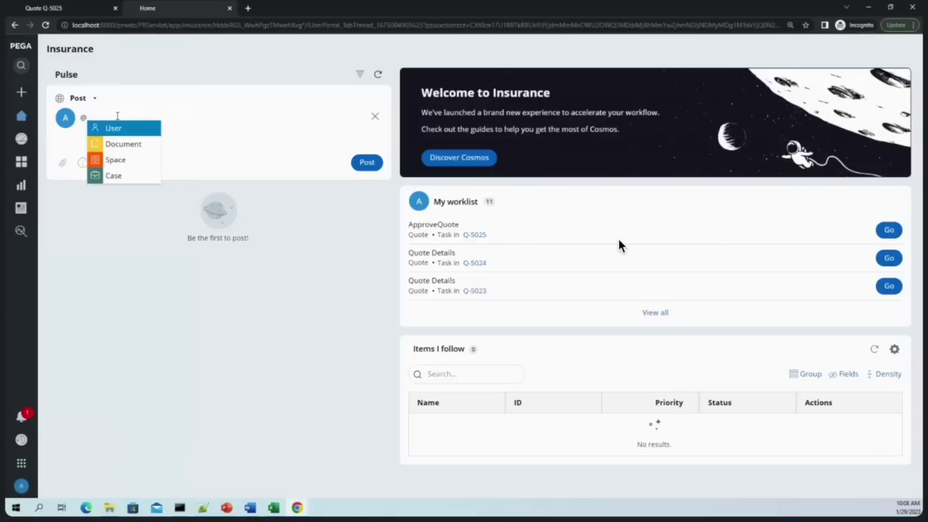
left_click(114, 176)
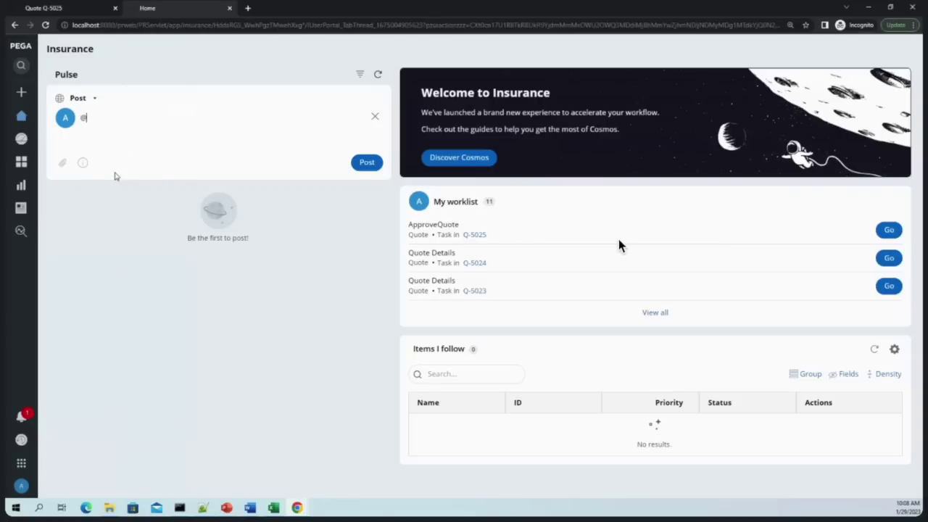
type("Q-5026")
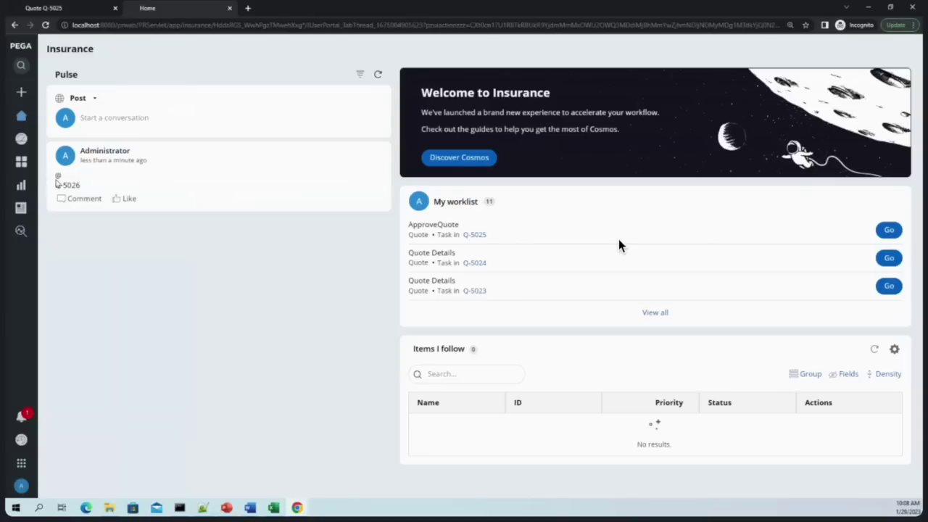
type("@")
left_click(110, 175)
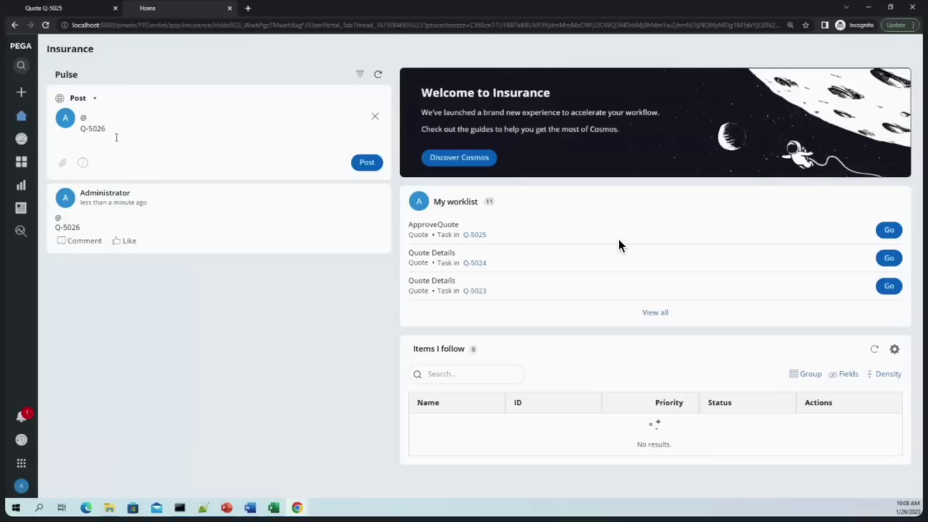
Tidy the mention line, publish the post, and open the Q-5026 Quote case from it
key("Home")
key("BackSpace")
left_click(369, 164)
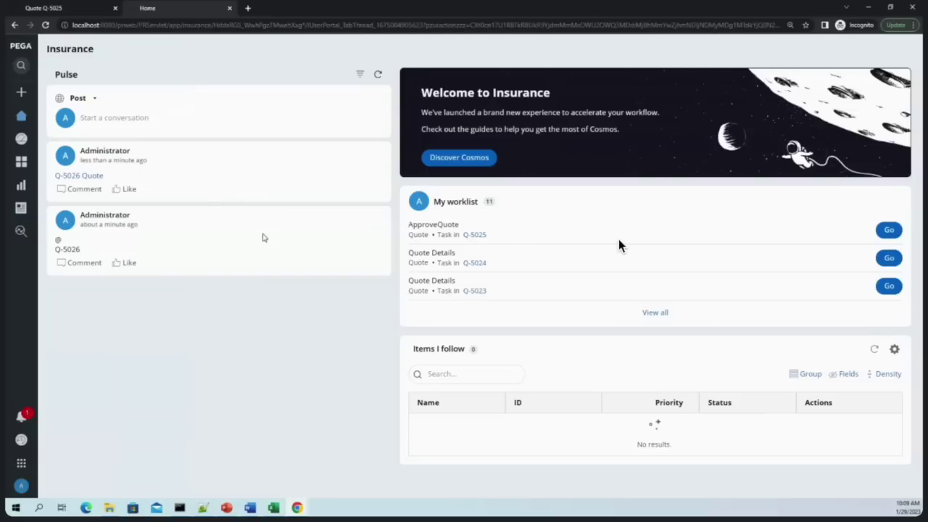
left_click(74, 178)
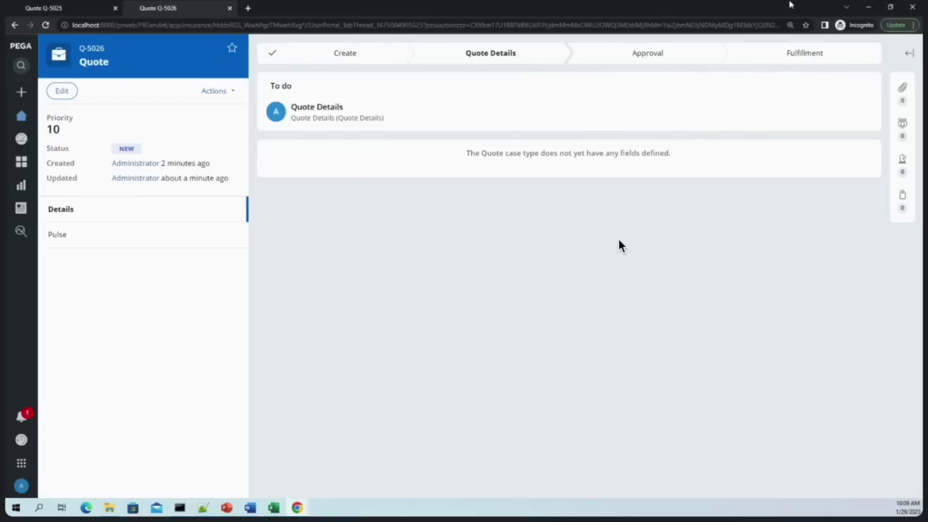
left_click(871, 7)
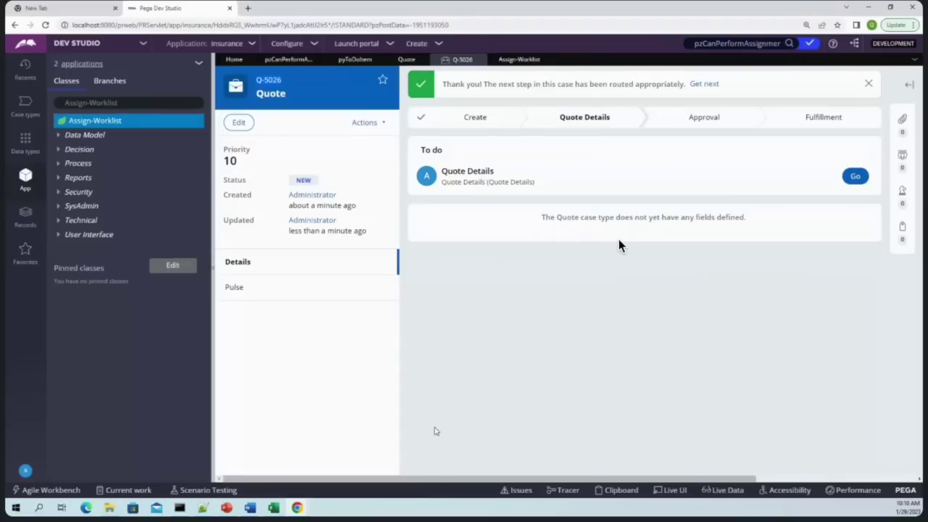
mouse_move(297, 507)
left_click(366, 475)
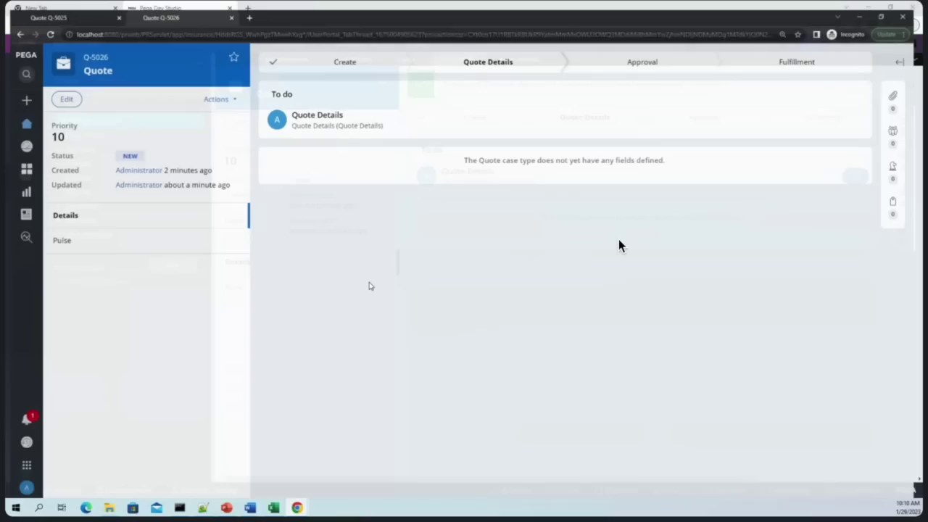
Open Q-5026 from Pulse and Q-5025's ApproveQuote task, then show Dev Studio's pyToDoItem section
mouse_move(15, 129)
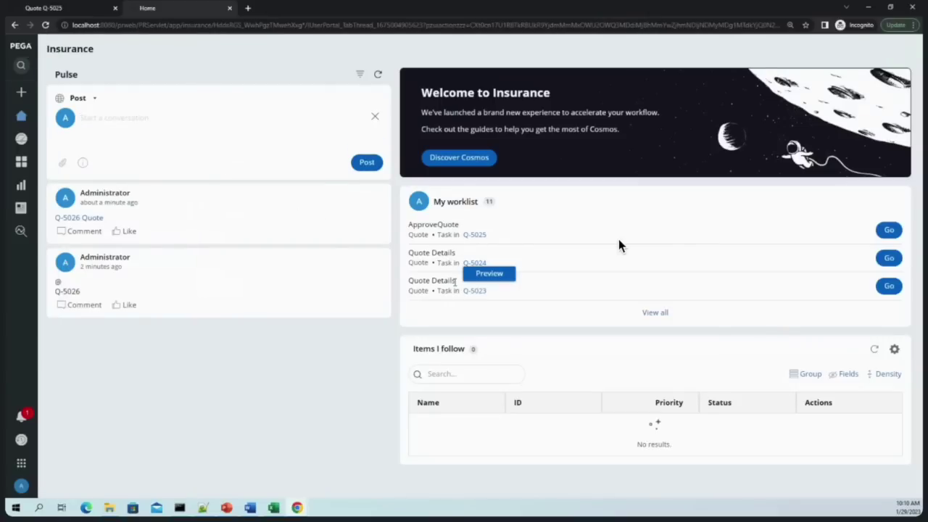
left_click(79, 218)
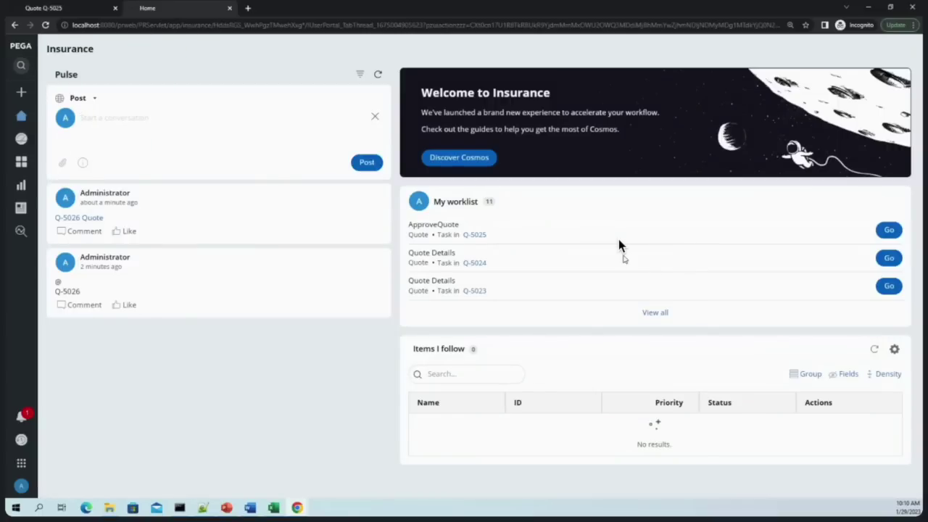
left_click(889, 230)
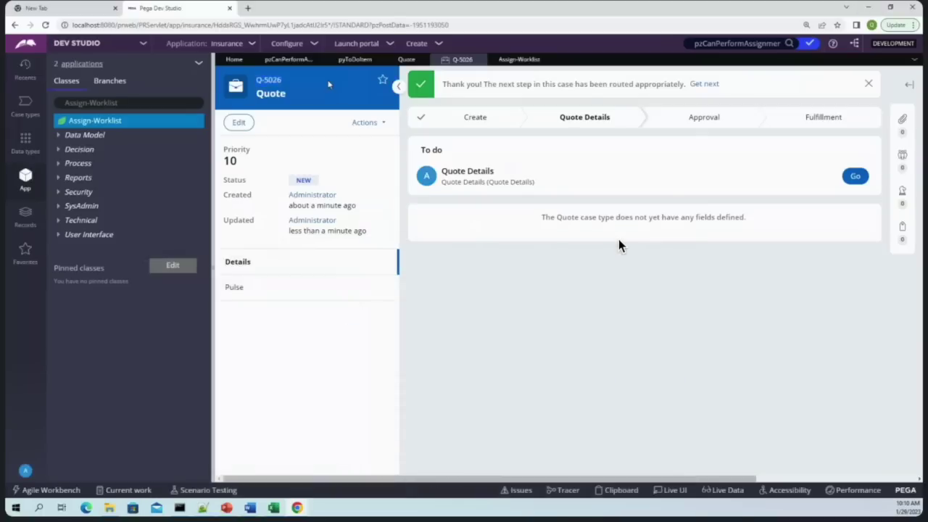
left_click(290, 59)
left_click(354, 59)
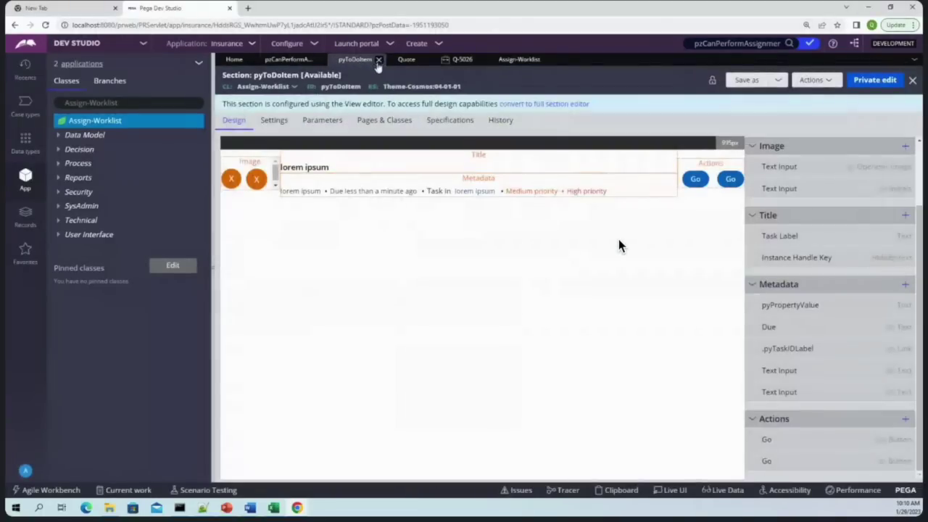
Close the pyToDoItem, Q-5026, Assign-Worklist, pzCanPerformAssignment and Quote tabs in Dev Studio
left_click(377, 61)
left_click(421, 62)
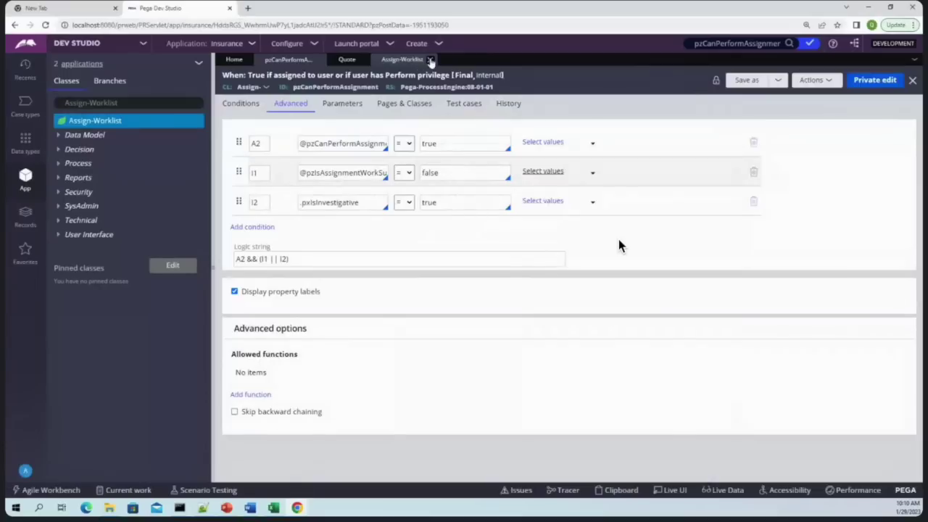
left_click(430, 59)
left_click(346, 59)
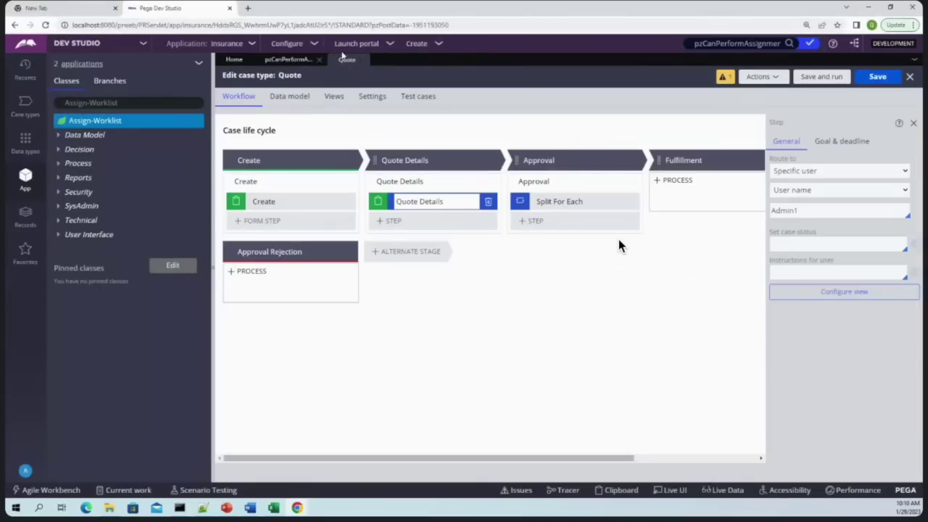
left_click(319, 59)
left_click(305, 61)
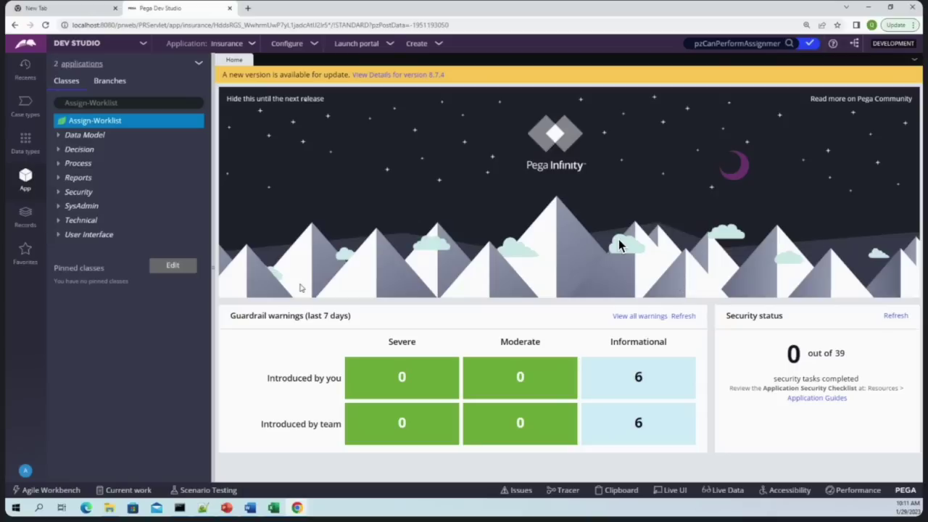
Search Google for 'abac' in a new browser tab
left_click(247, 11)
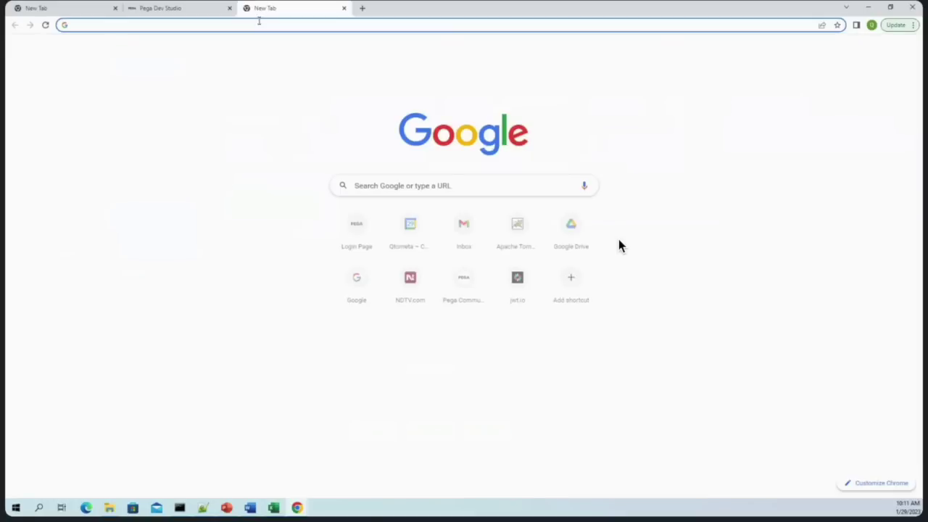
type("abac")
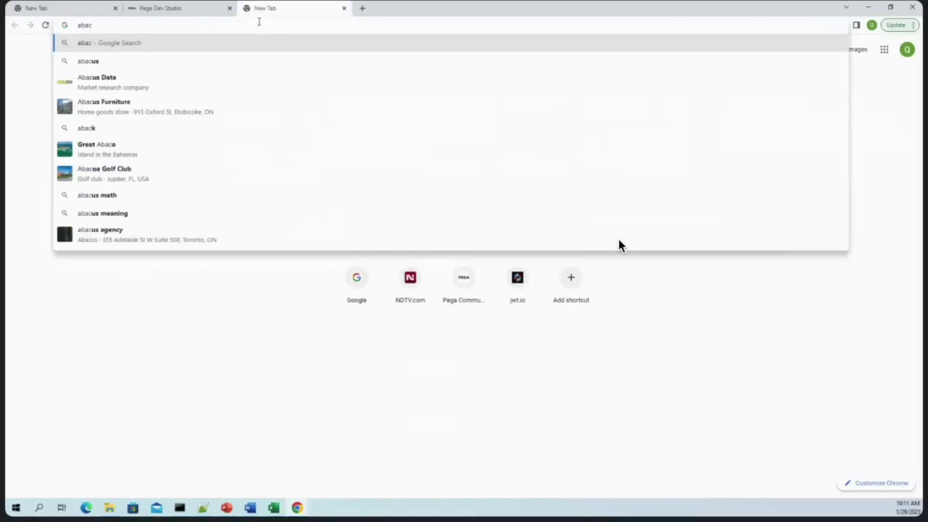
key("Return")
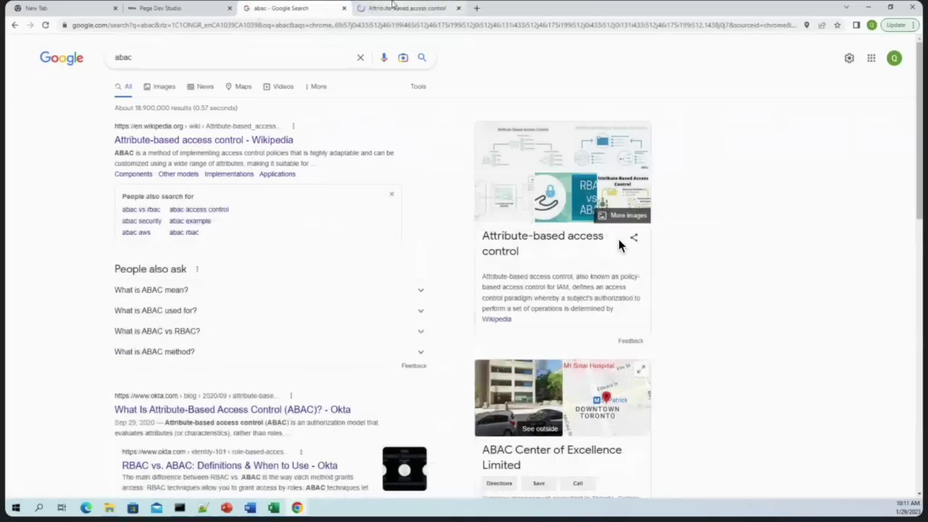
Skim the Wikipedia attribute-based access control article, then return to the abac results
key("ctrl+Tab")
scroll(619, 246, "down", 5)
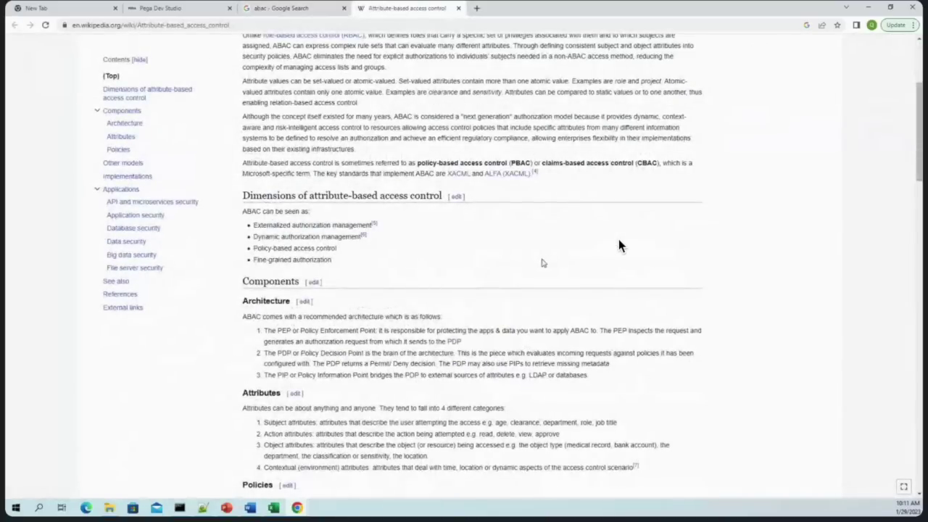
scroll(620, 246, "down", 5)
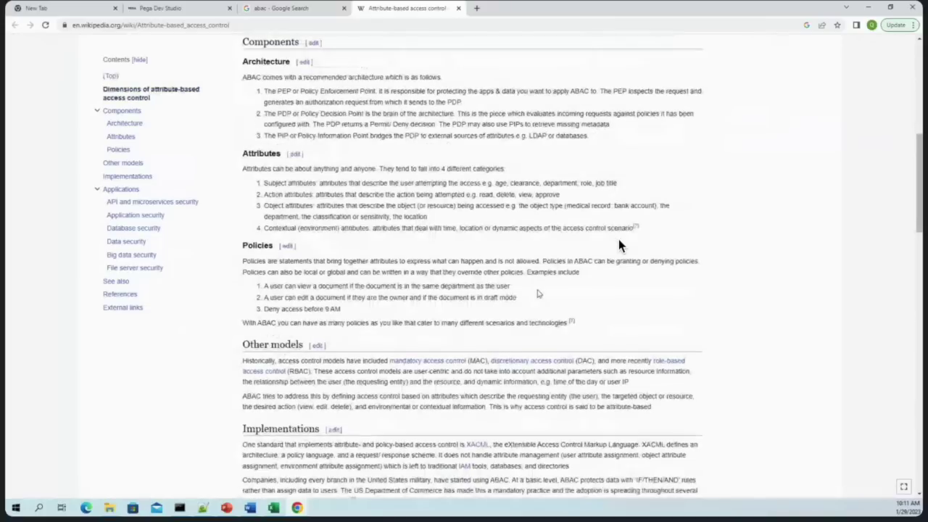
scroll(620, 246, "down", 4)
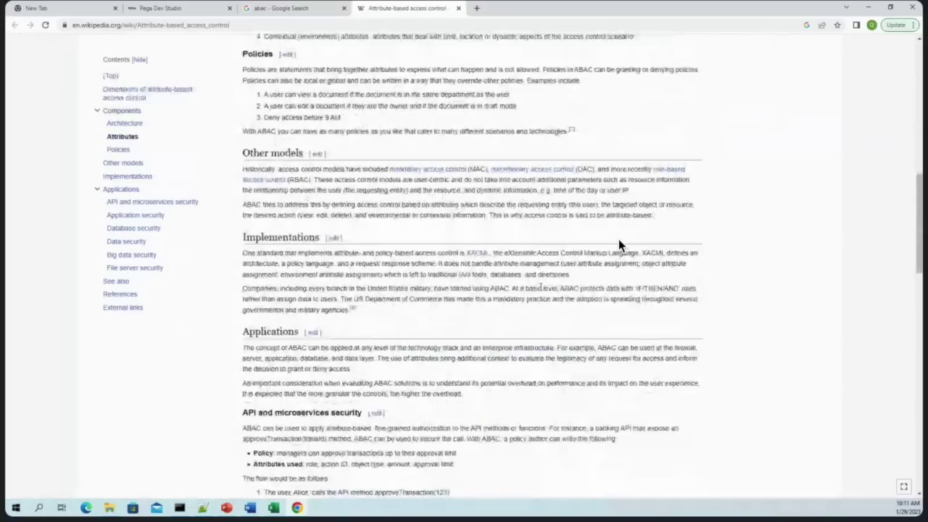
scroll(620, 246, "up", 6)
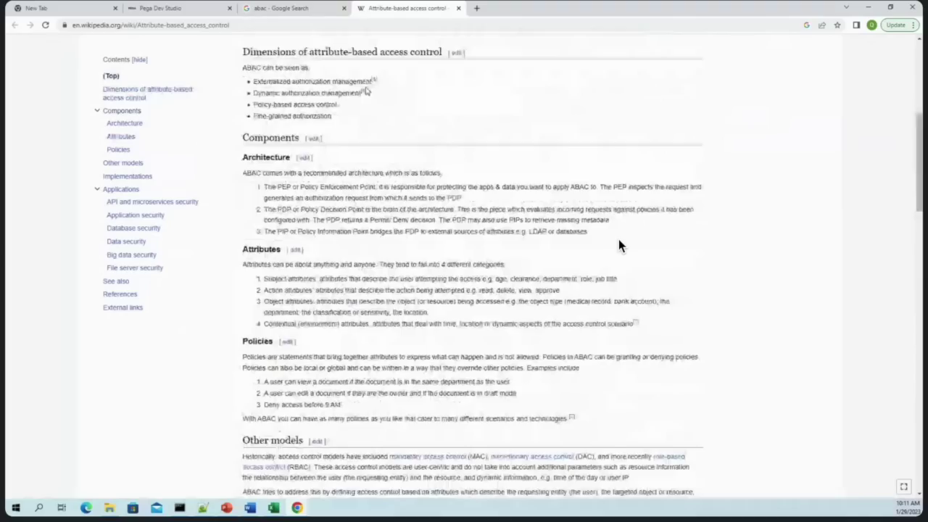
key("ctrl+shift+Tab")
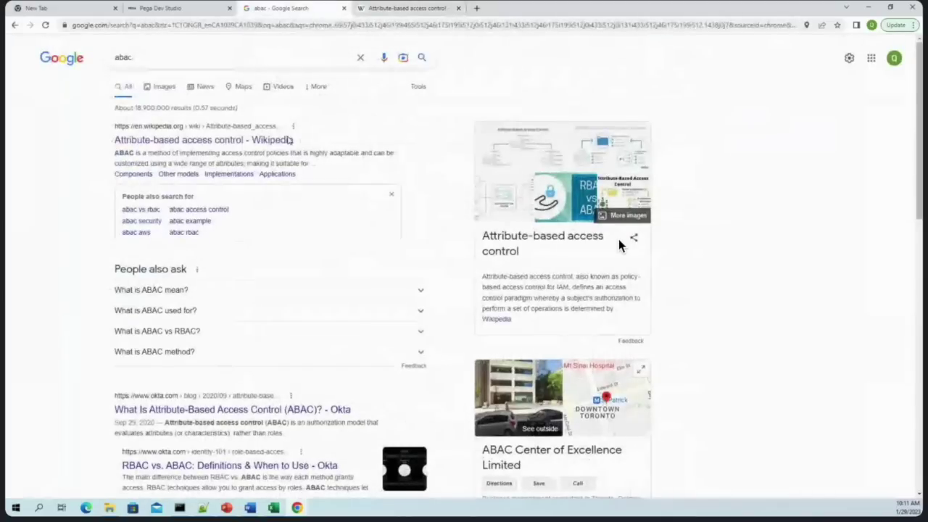
Search 'pega abac' and open the Pega Academy and Pega docs results in new tabs
left_click(118, 58)
type("pega")
key("Return")
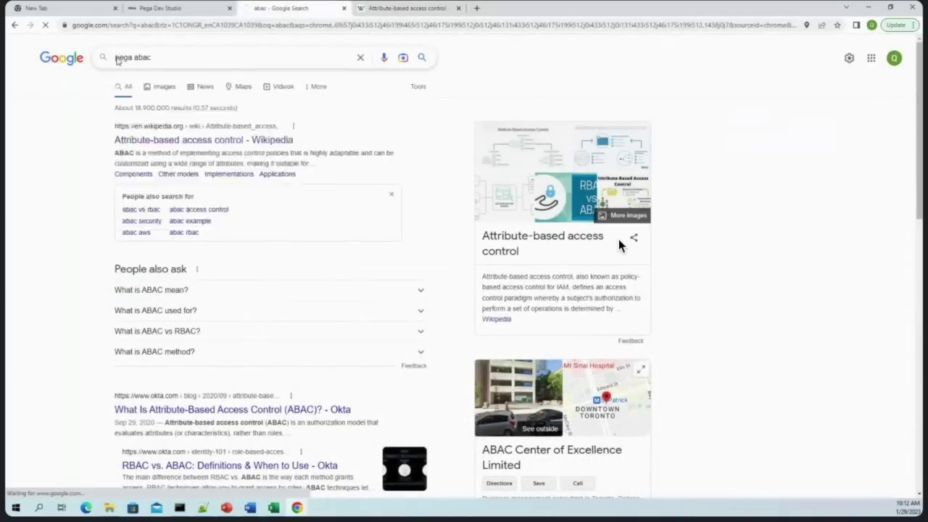
right_click(251, 139)
left_click(265, 147)
right_click(223, 211)
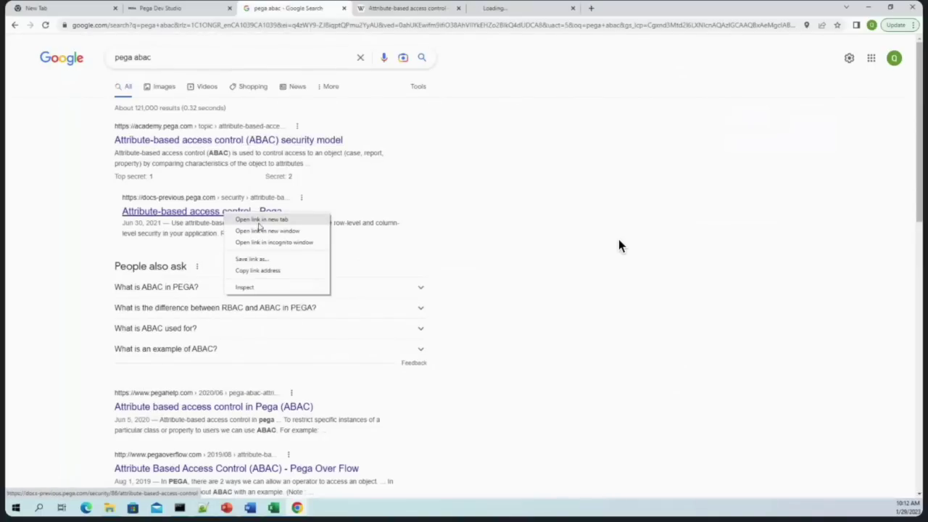
left_click(261, 221)
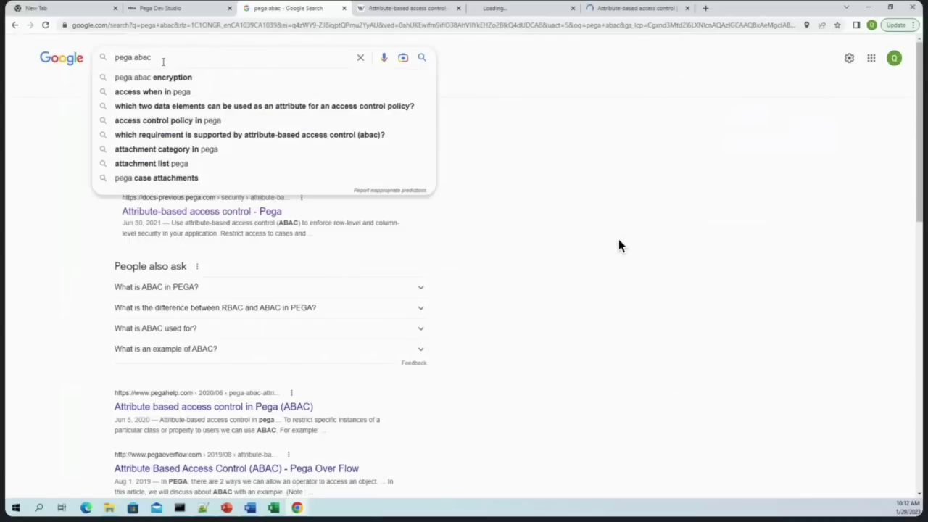
Search 'pega abac pega academy', open the ABAC module and security model pages in new tabs, and switch to the module
type("pega ca")
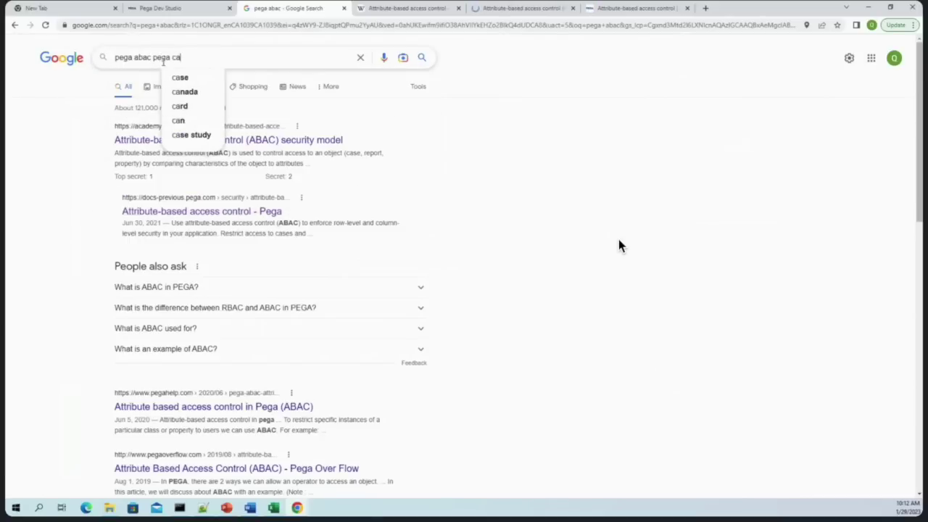
key("BackSpace")
key("BackSpace")
type("aca")
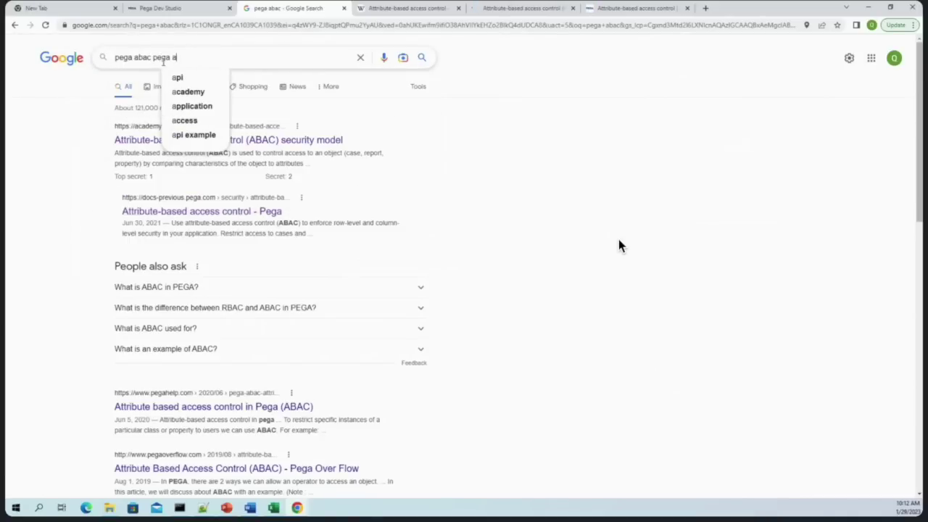
type("demy")
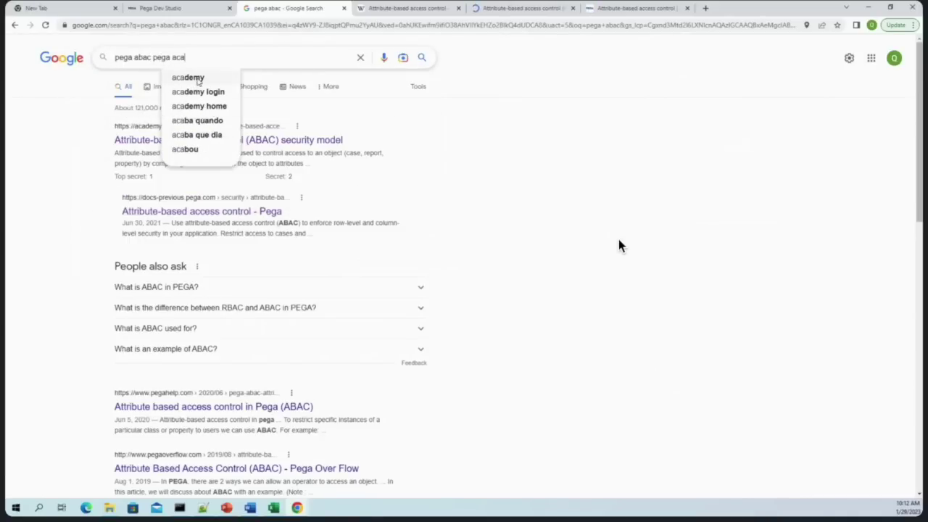
key("Return")
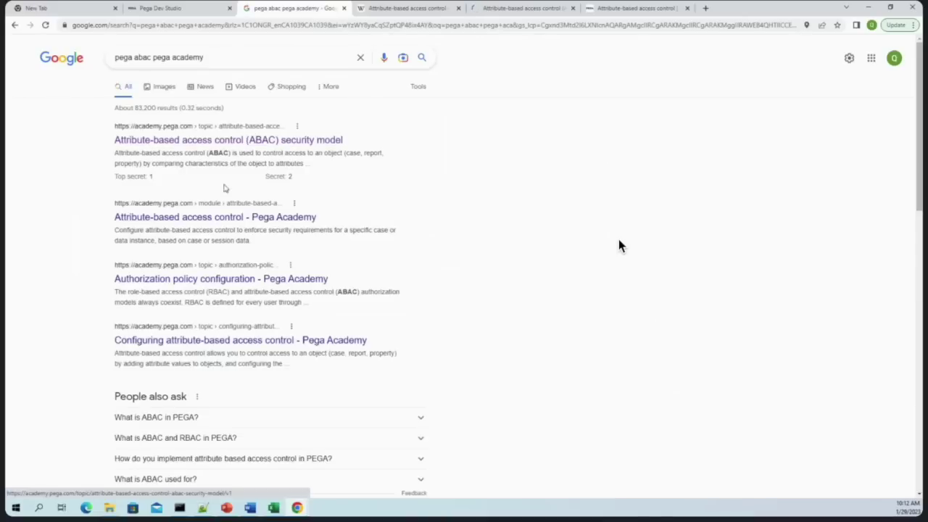
right_click(225, 217)
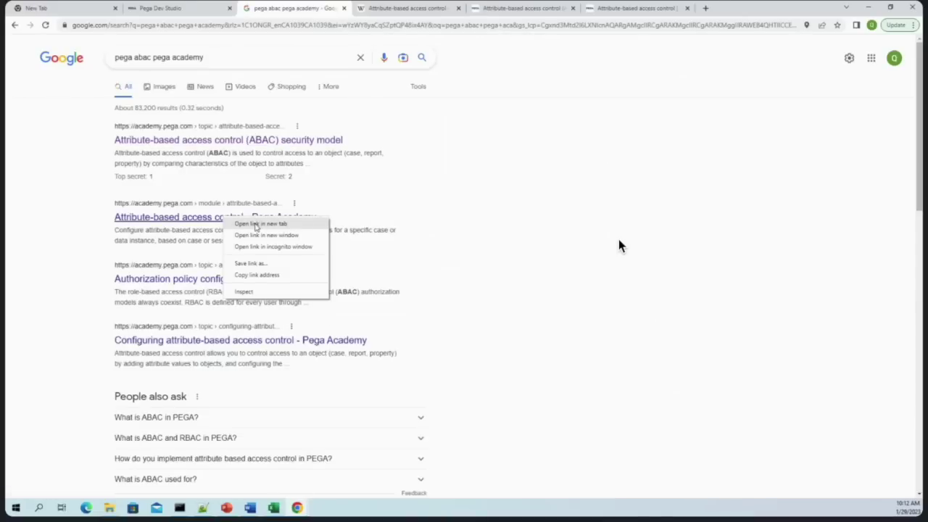
left_click(257, 223)
right_click(292, 144)
left_click(305, 151)
left_click(663, 8)
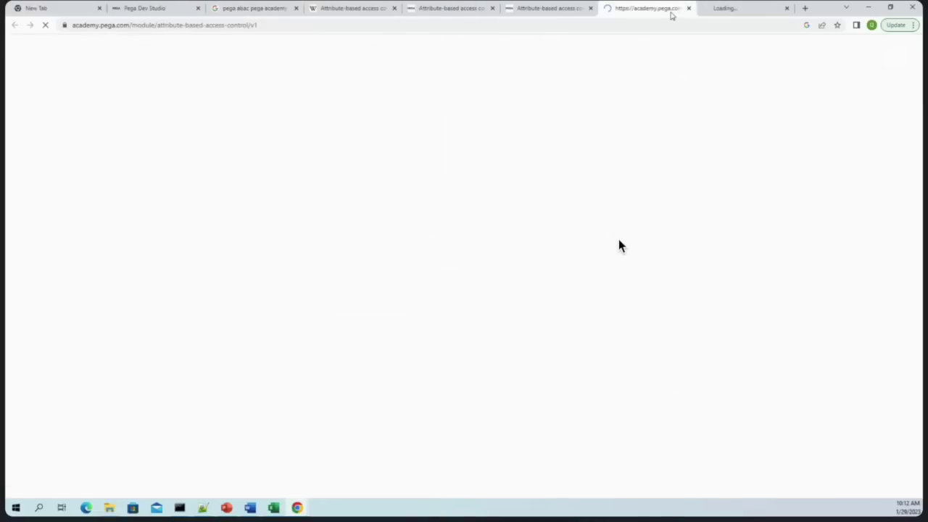
Switch the ABAC module to the Pega Platform 8.6 (English) version
scroll(404, 283, "down", 3)
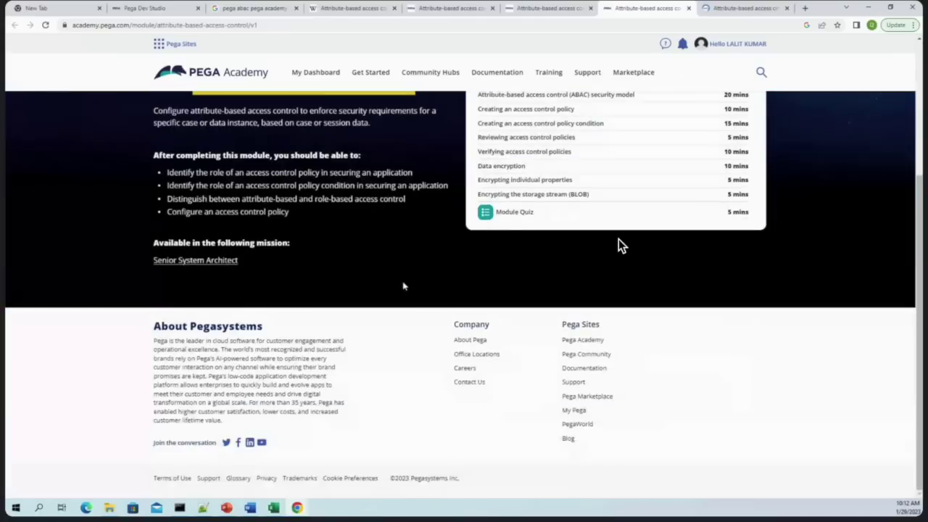
scroll(404, 283, "up", 3)
left_click(272, 191)
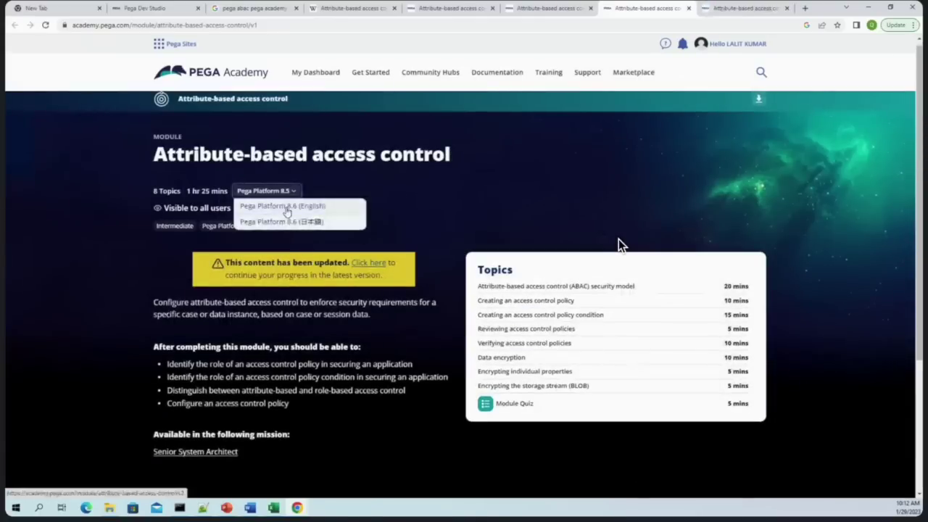
left_click(282, 206)
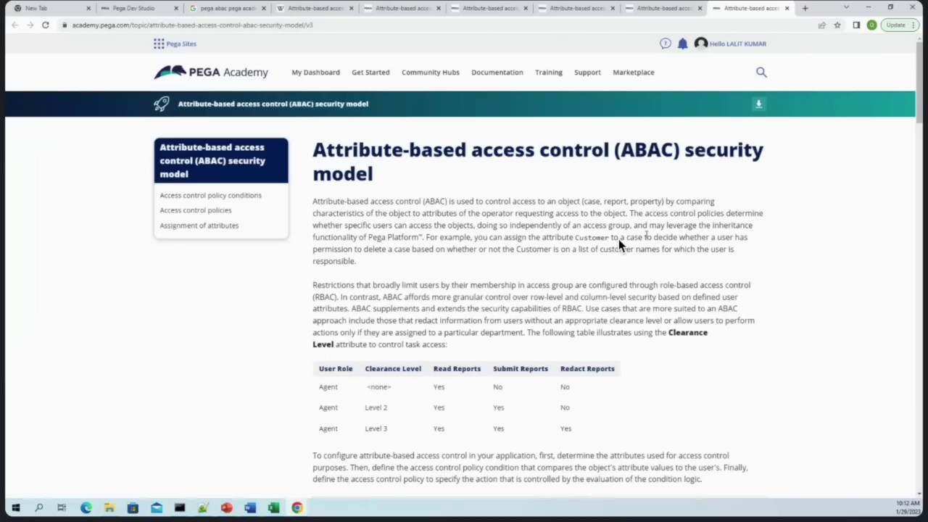
Open the 'Attribute-based access control (ABAC) security model' topic from the module page
scroll(620, 245, "down", 1)
scroll(620, 245, "down", 8)
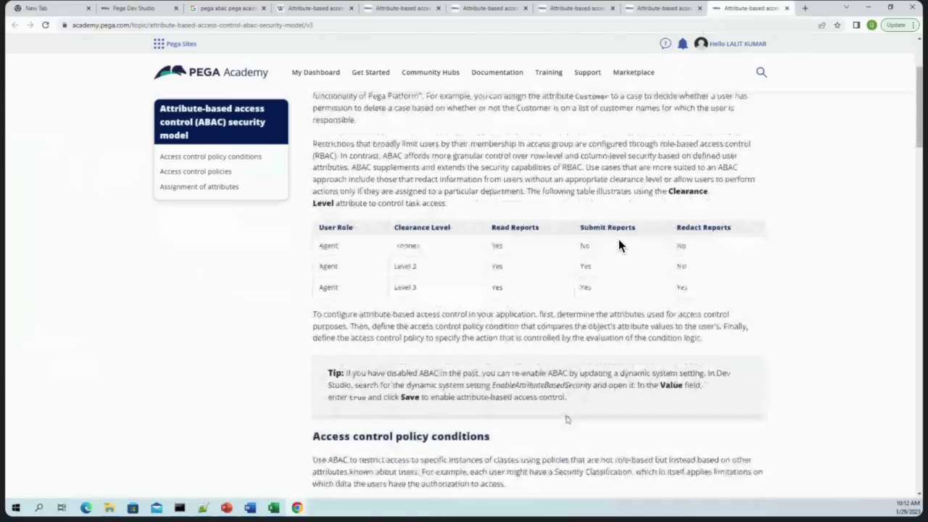
scroll(620, 245, "down", 3)
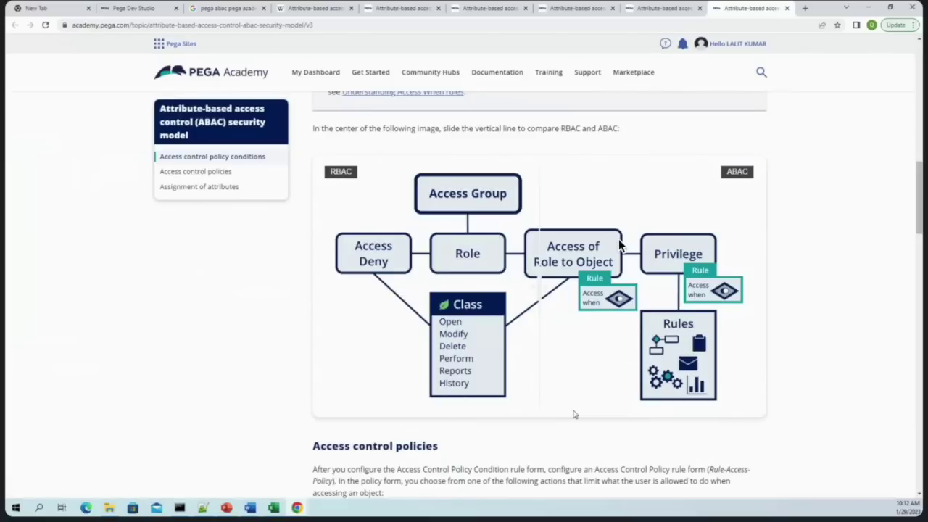
scroll(620, 245, "down", 5)
scroll(620, 245, "down", 8)
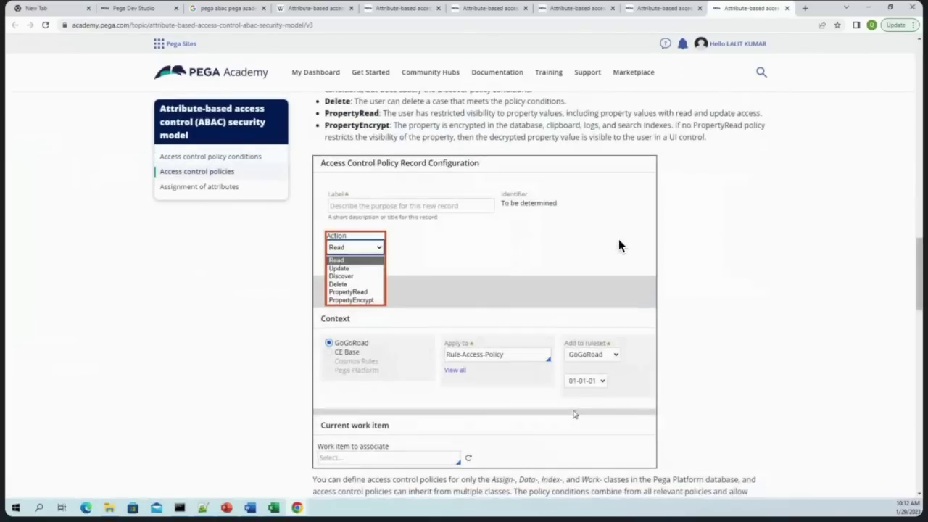
scroll(620, 245, "down", 3)
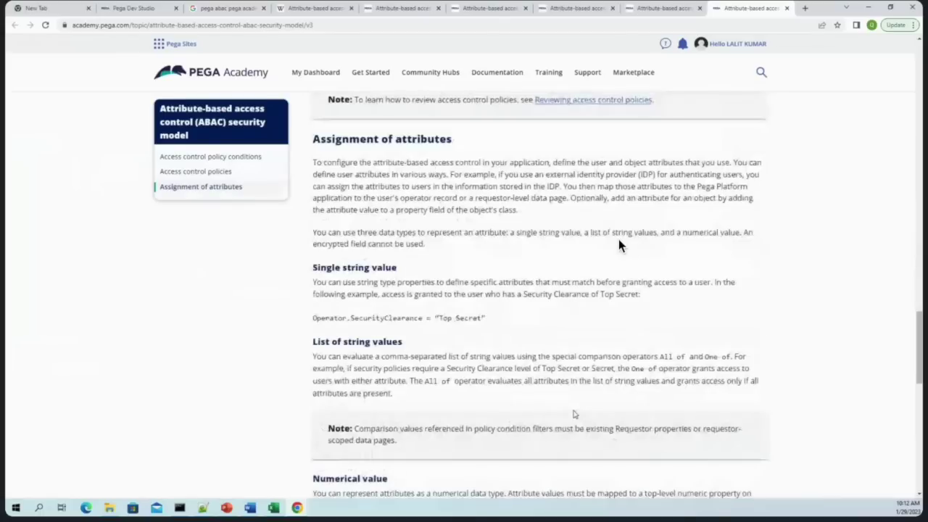
scroll(620, 245, "down", 5)
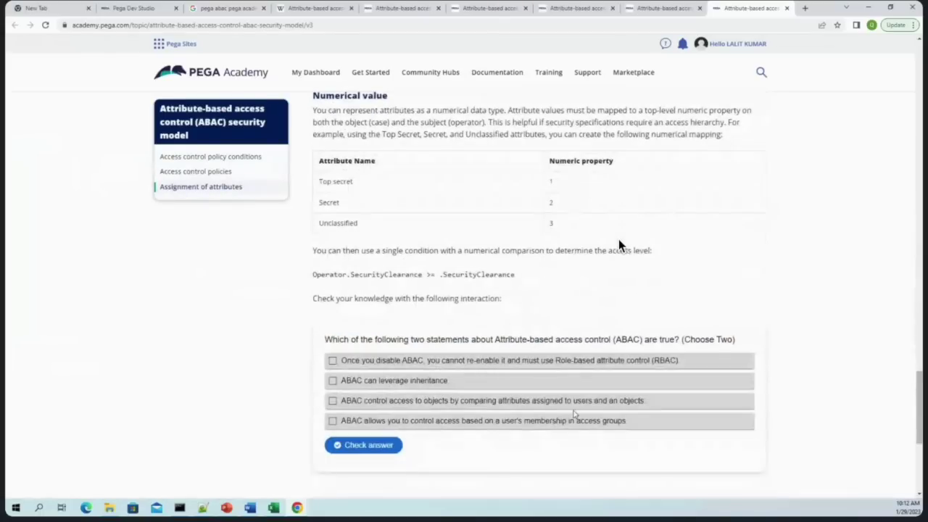
scroll(620, 245, "up", 4)
key("ctrl+Page_Up")
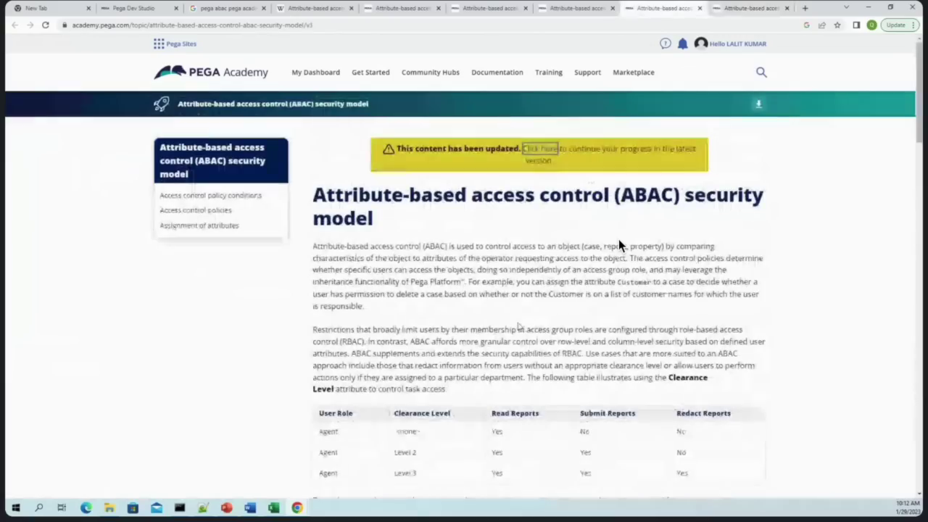
key("ctrl+Page_Up")
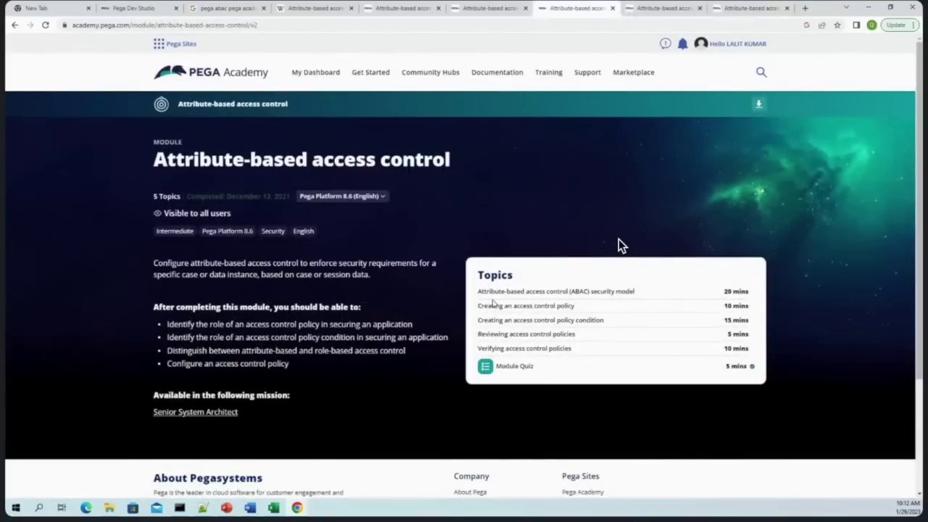
left_click(504, 293)
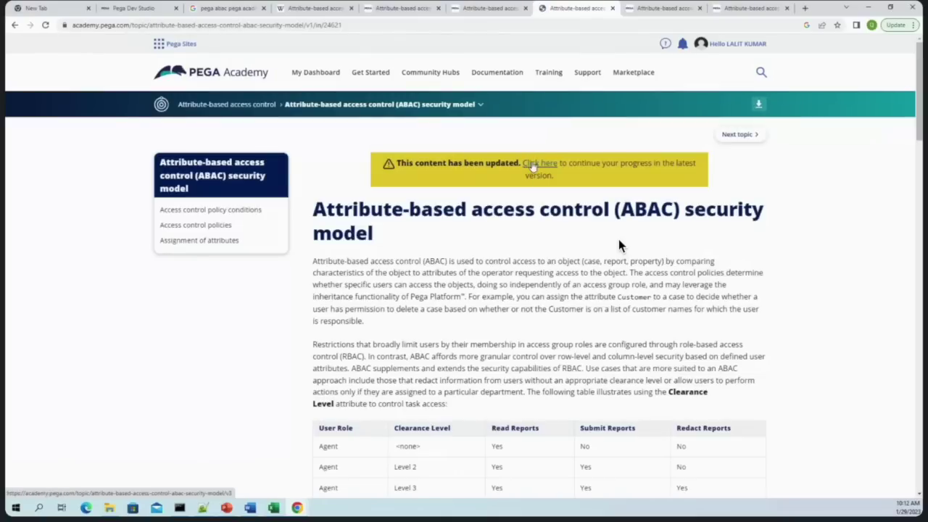
Switch to the latest ABAC security model topic, close the outdated tab, and read on
left_click(533, 165)
left_click(555, 13)
left_click(552, 9)
scroll(620, 247, "down", 4)
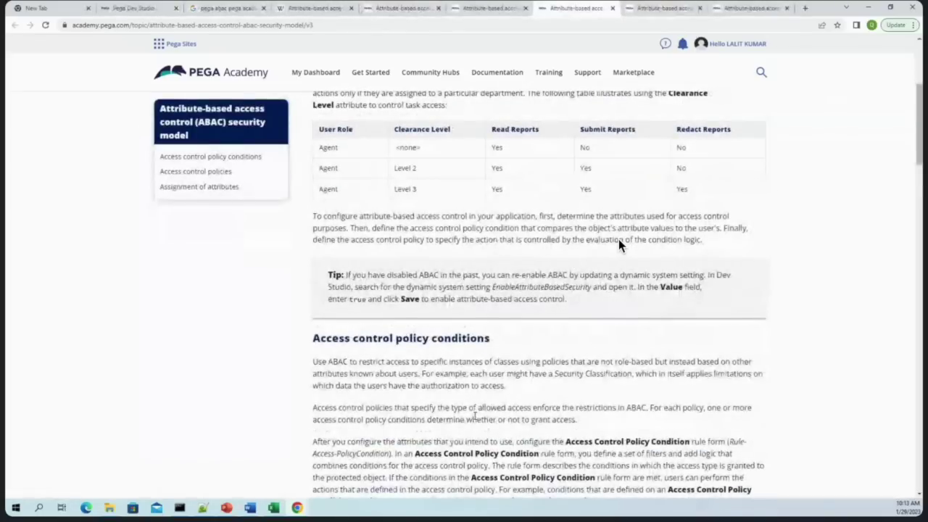
scroll(620, 245, "down", 3)
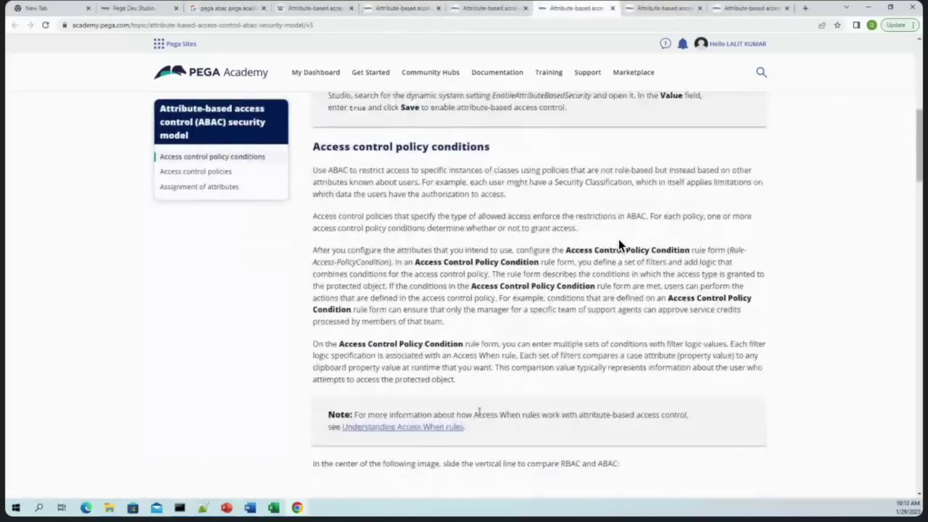
scroll(619, 247, "down", 11)
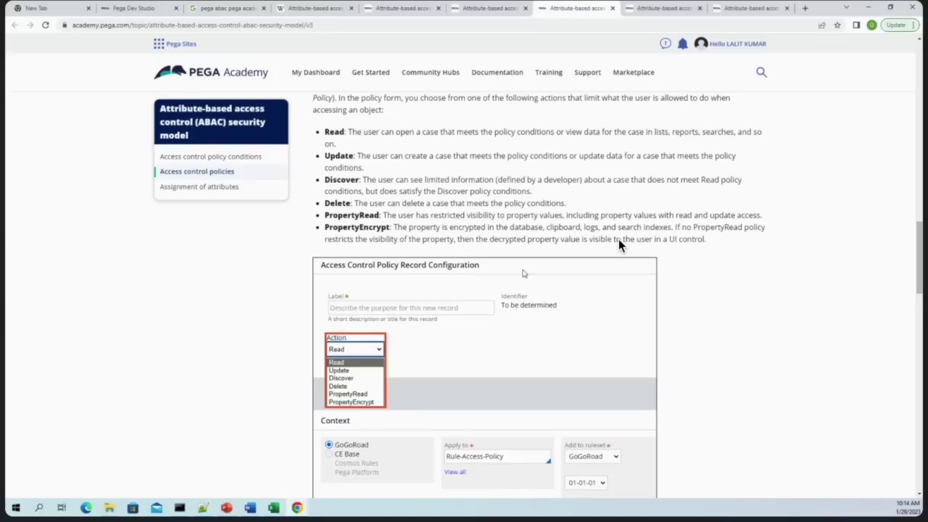
Read through the Access control policies section of the ABAC topic
scroll(667, 312, "up", 4)
scroll(618, 245, "down", 3)
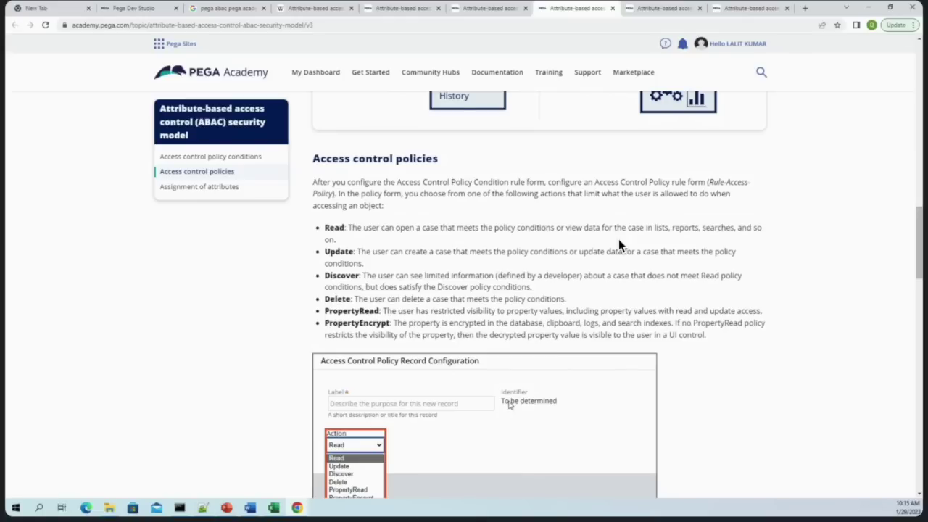
left_click_drag(312, 181, 722, 339)
left_click(722, 340)
Review the Assignment of attributes section, then bring the Excel planning workbook forward
scroll(702, 345, "down", 4)
scroll(619, 246, "down", 8)
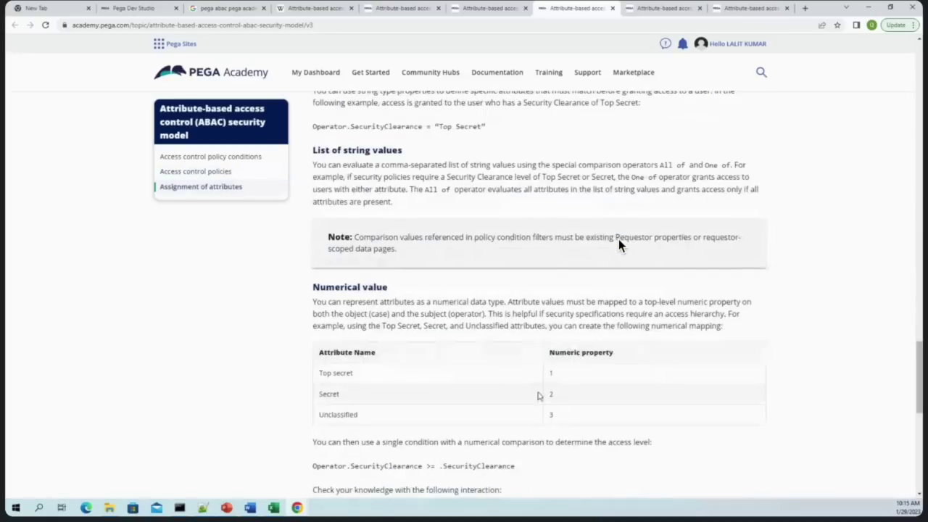
scroll(618, 247, "down", 3)
scroll(618, 246, "up", 7)
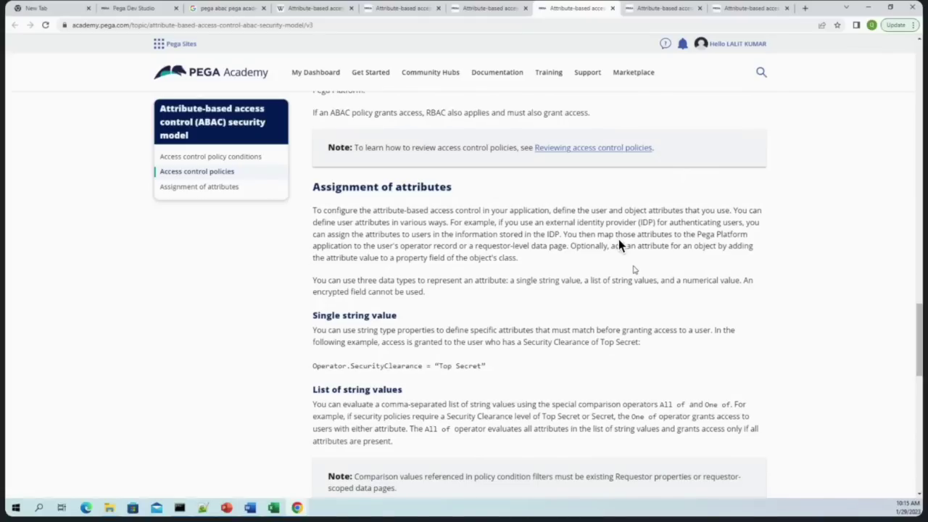
left_click(273, 508)
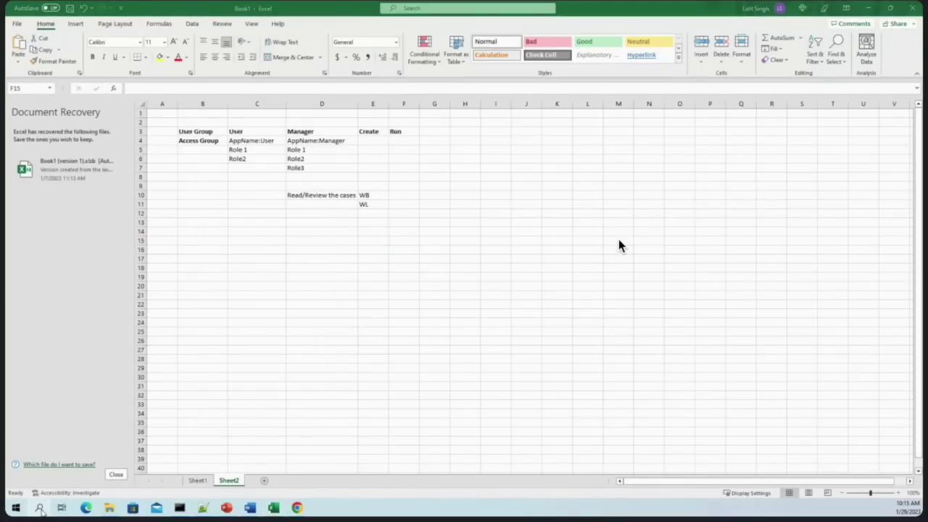
Add a new worksheet and put the heading 'User Info' in cell E4
left_click(516, 266)
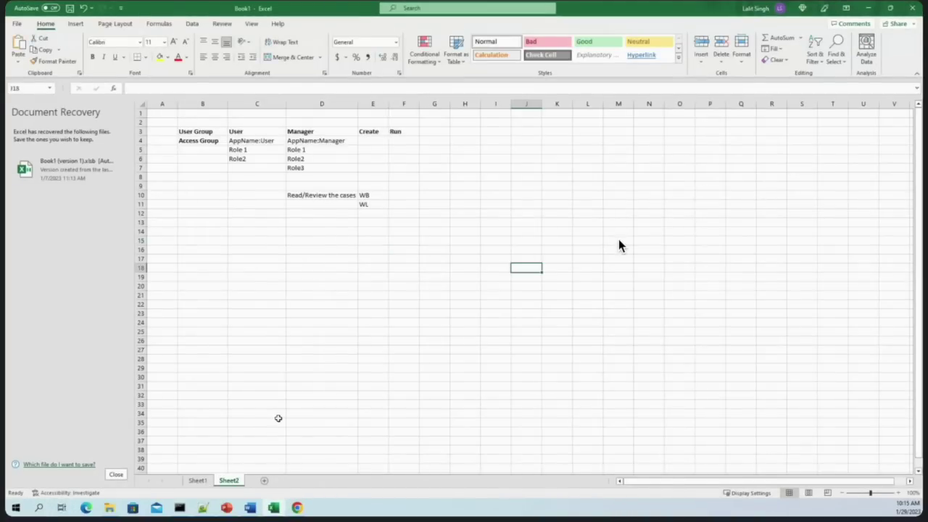
left_click(264, 480)
left_click(292, 142)
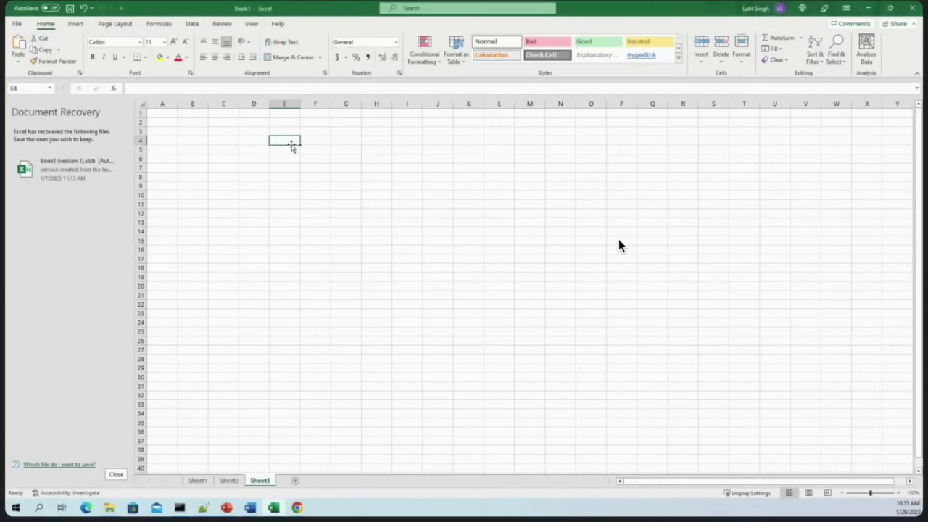
type("User Info")
left_click(292, 164)
Enter the first two user names in E6 and E7, correcting the first name's spelling
double_click(288, 159)
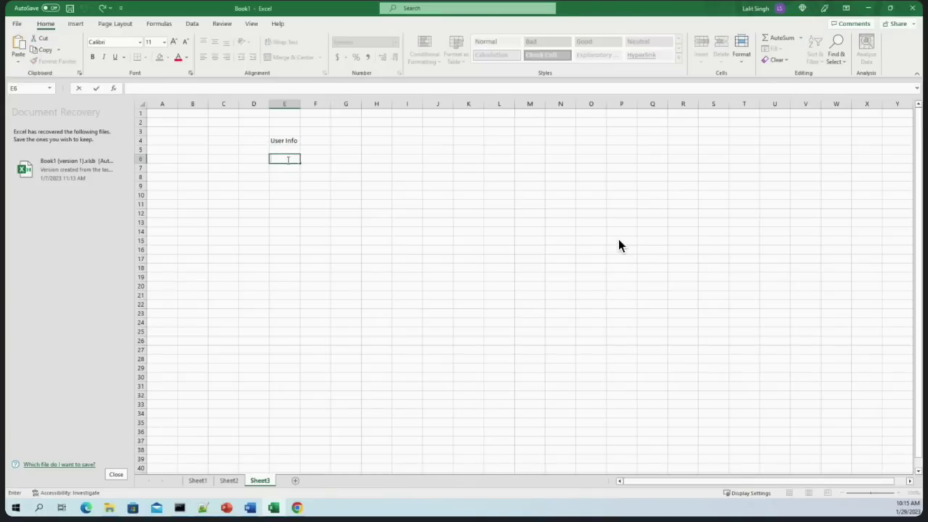
type("Sr")
type("ivas")
key("Left")
key("Left")
left_click(278, 158)
type("ni")
key("Return")
type("Pawa")
key("Return")
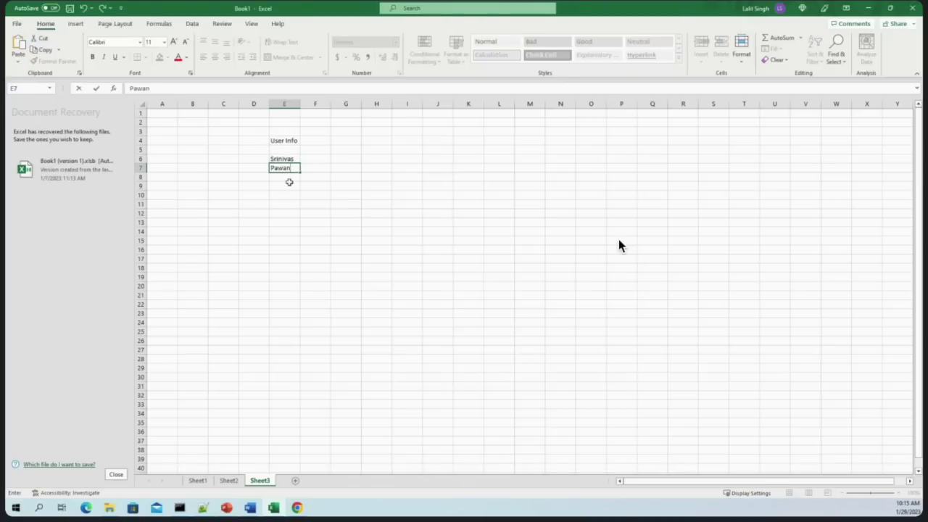
Enter the third user name, then the headings Name in F6 and Email in G6
type("Sai")
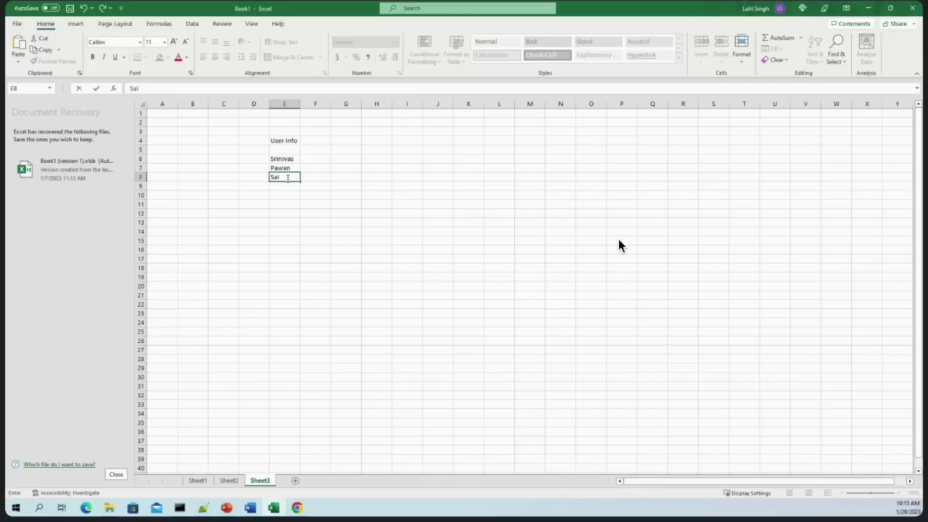
left_click(343, 206)
left_click(328, 162)
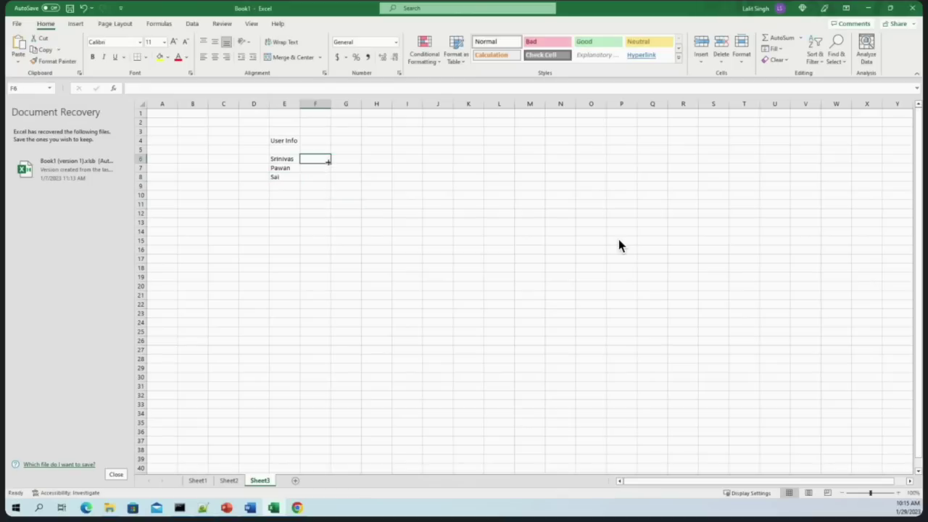
left_click(281, 150)
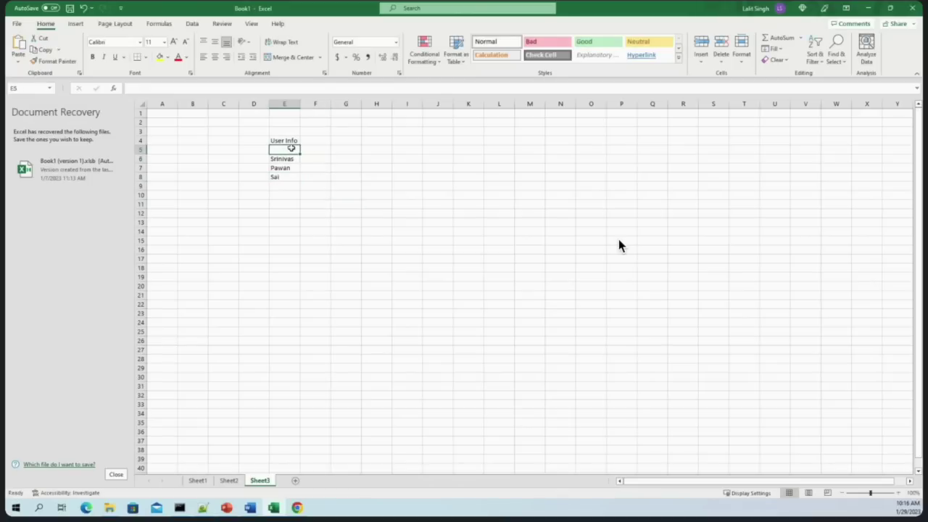
left_click(316, 160)
type("Name")
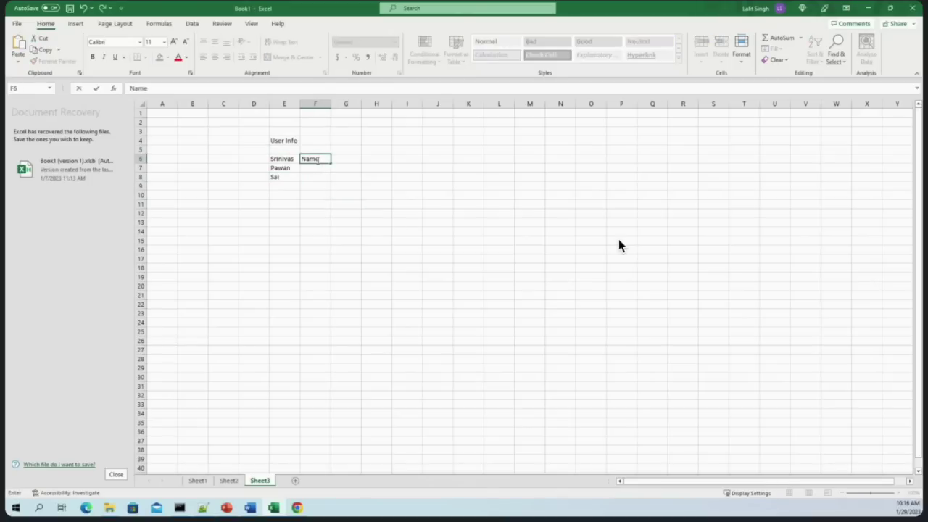
key("Tab")
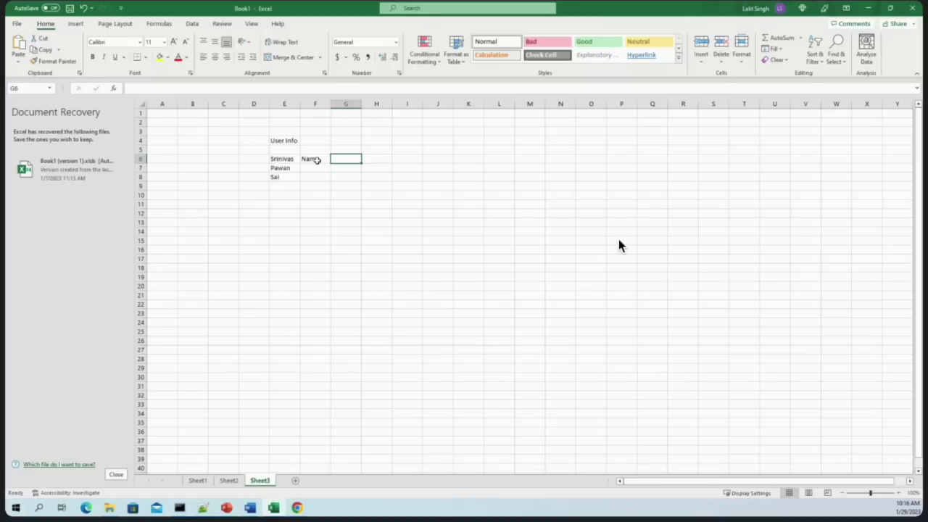
type("Emial")
key("BackSpace")
key("BackSpace")
key("BackSpace")
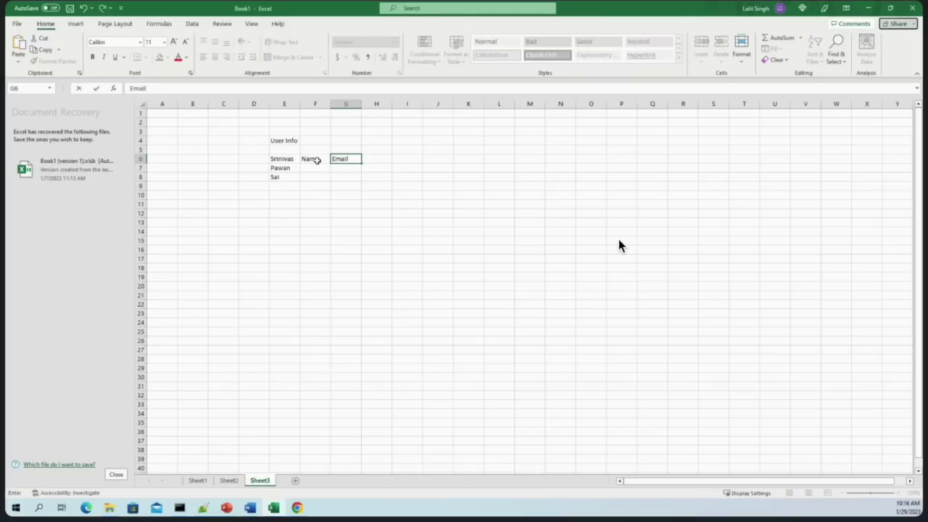
left_click(377, 159)
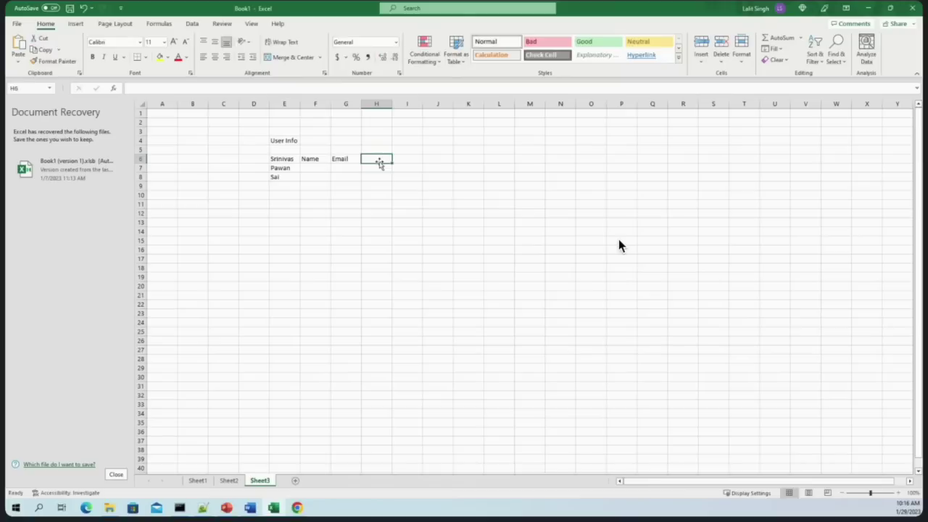
Add the 'Sec clerance' heading in H6, widen column H, and fix its spelling
type("Sec")
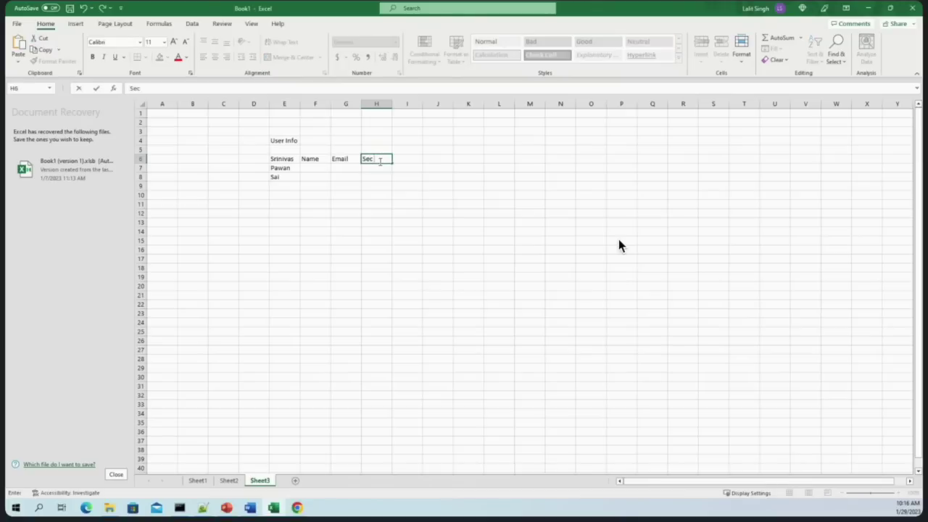
type(" clearnenacr")
left_click(375, 179)
left_click_drag(392, 103, 400, 104)
left_click(393, 162)
double_click(392, 161)
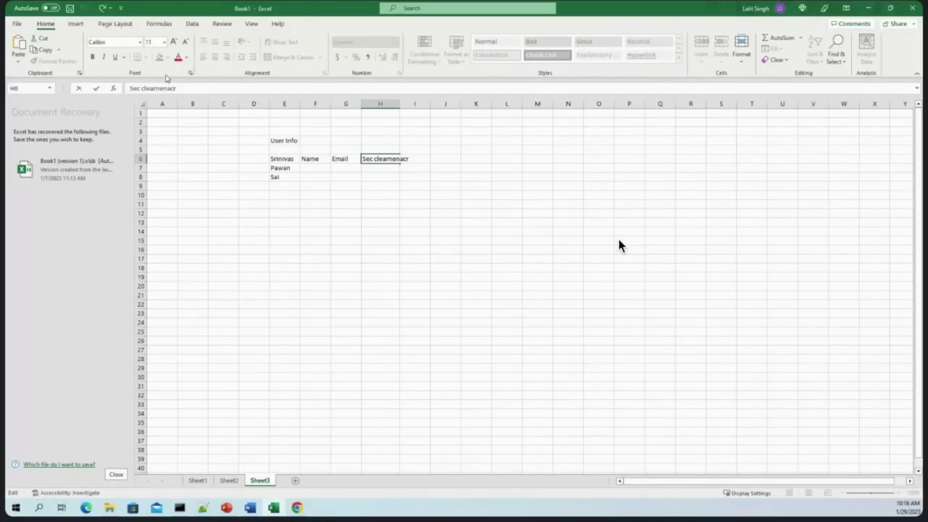
key("BackSpace")
key("BackSpace")
key("BackSpace")
key("BackSpace")
key("BackSpace")
key("BackSpace")
key("BackSpace")
type("rance")
left_click(432, 268)
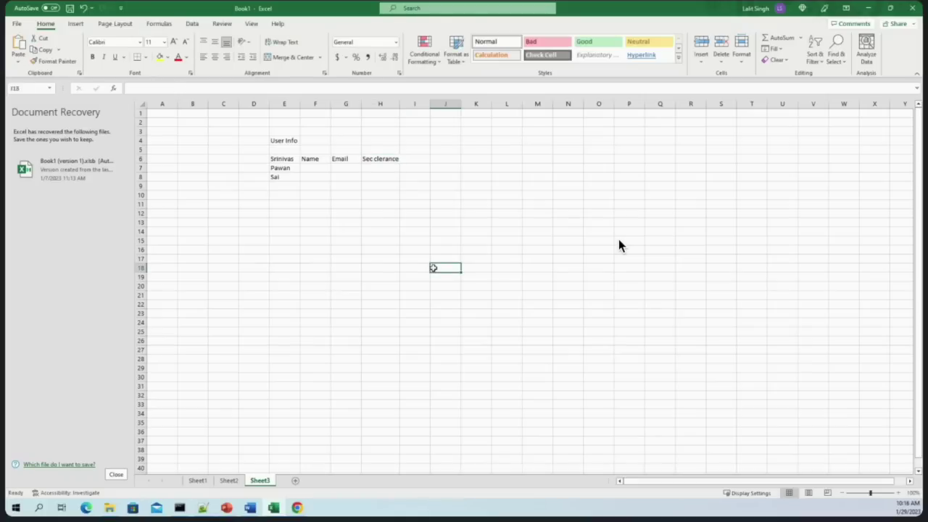
left_click(390, 159)
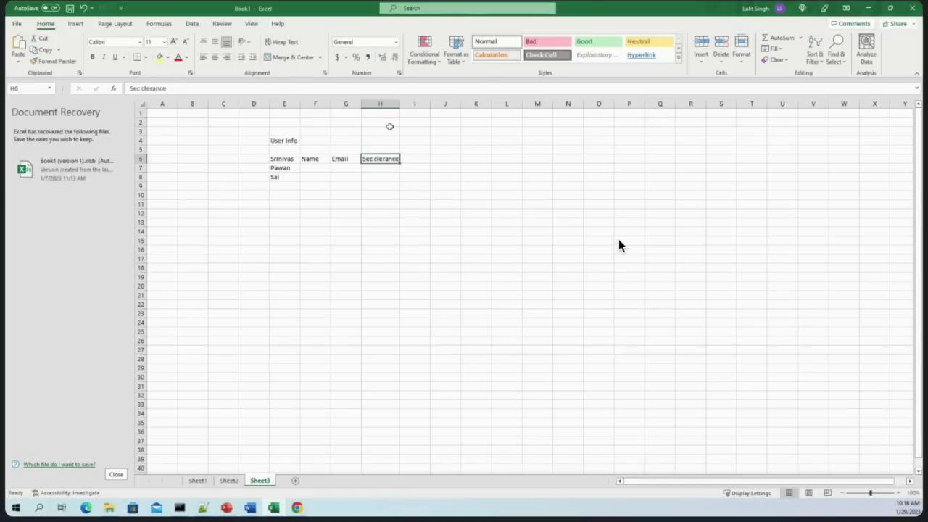
left_click(272, 158)
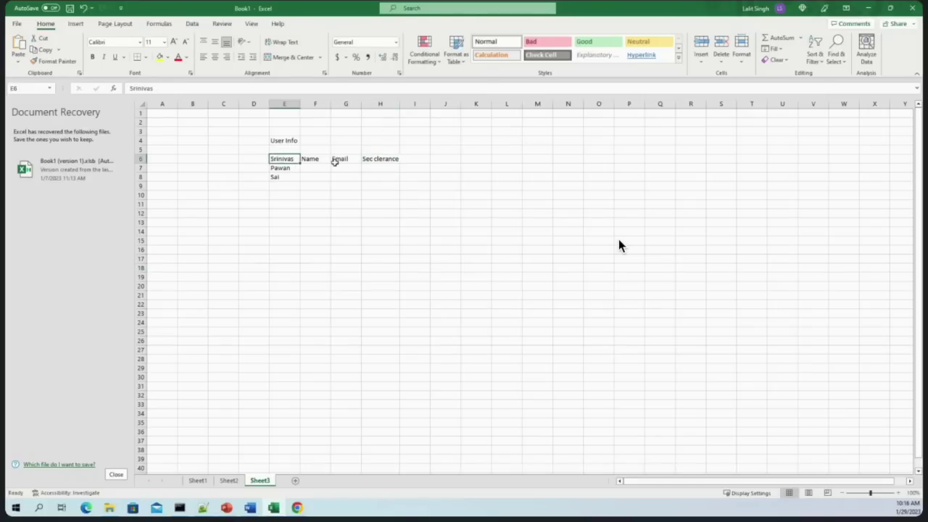
Make the Name, Email and Sec clerance headings bold
left_click_drag(312, 158, 385, 158)
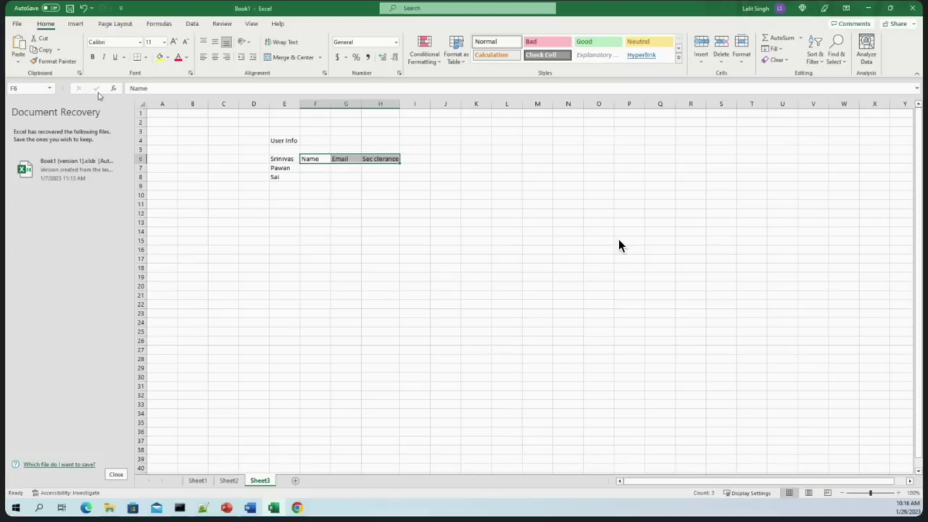
left_click(92, 57)
left_click(395, 259)
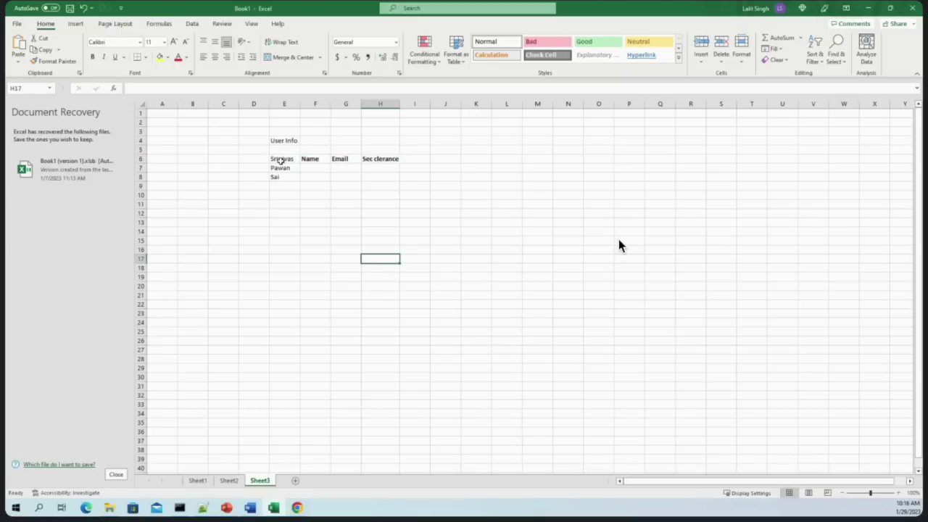
Move the first user name from column E into F7 under Name
left_click(311, 171)
left_click(279, 158)
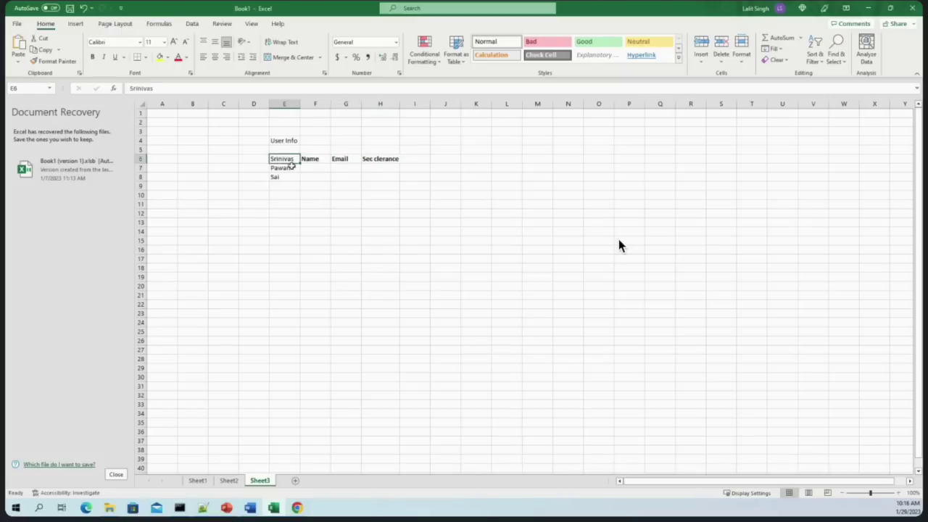
left_click_drag(279, 161, 309, 166)
left_click(281, 158)
left_click(322, 196)
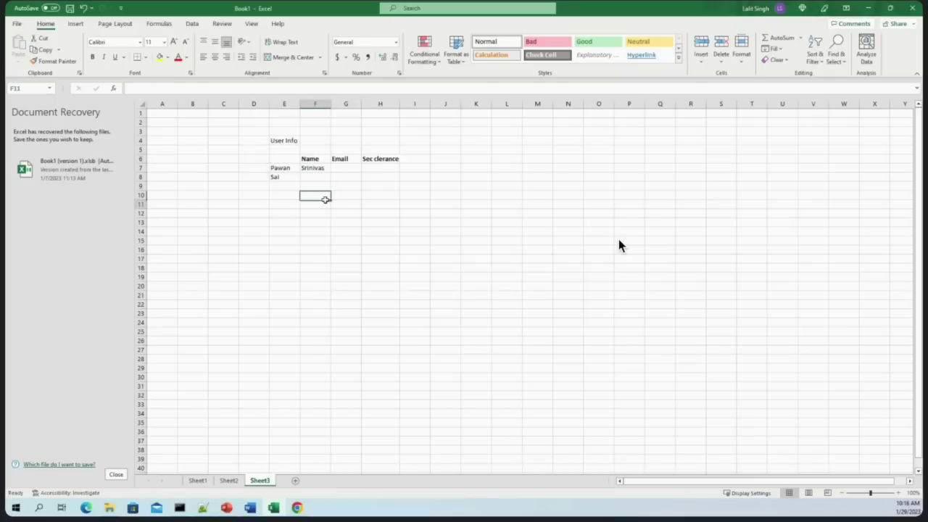
Move the second and third user names into F8 and F9
left_click(280, 168)
key("ctrl+c")
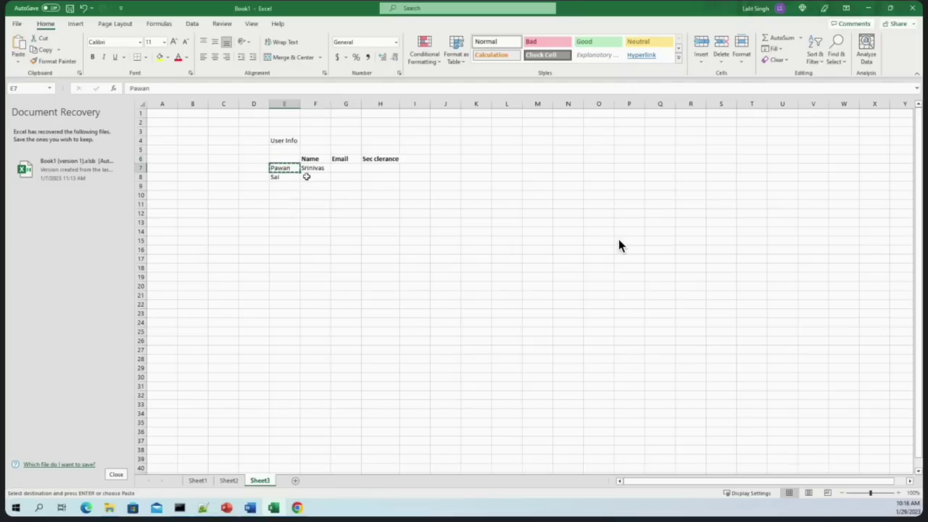
left_click(305, 176)
key("ctrl+v")
left_click(278, 177)
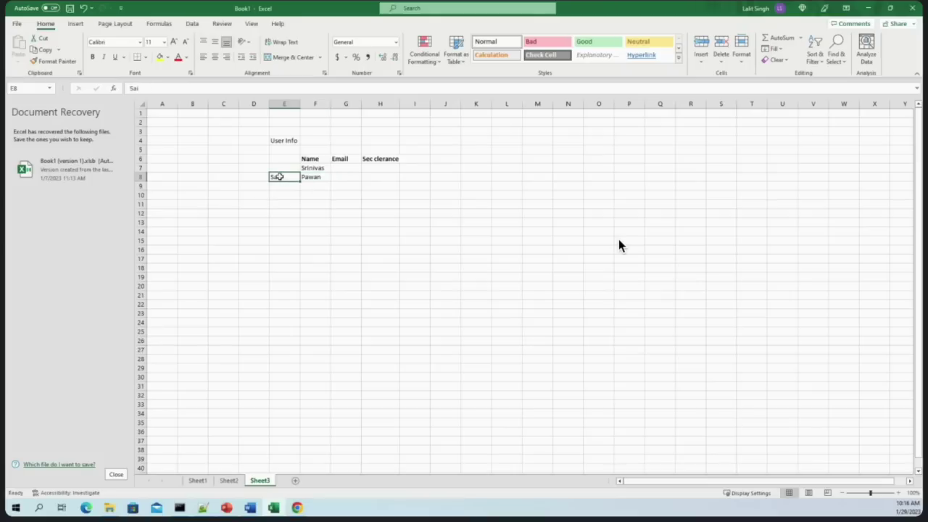
left_click(317, 187)
key("ctrl+v")
left_click(353, 220)
left_click(376, 170)
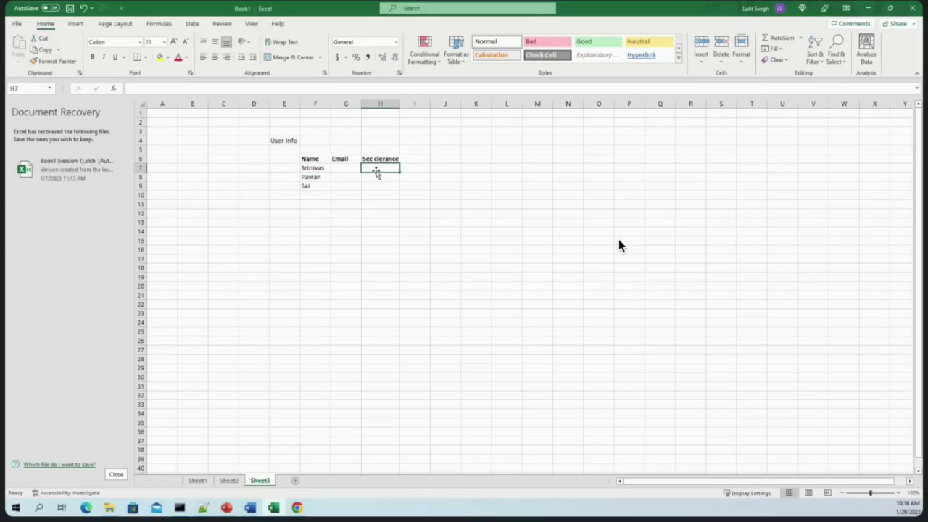
Enter clearance levels 6, 5 and 9 in H7:H9
type("6")
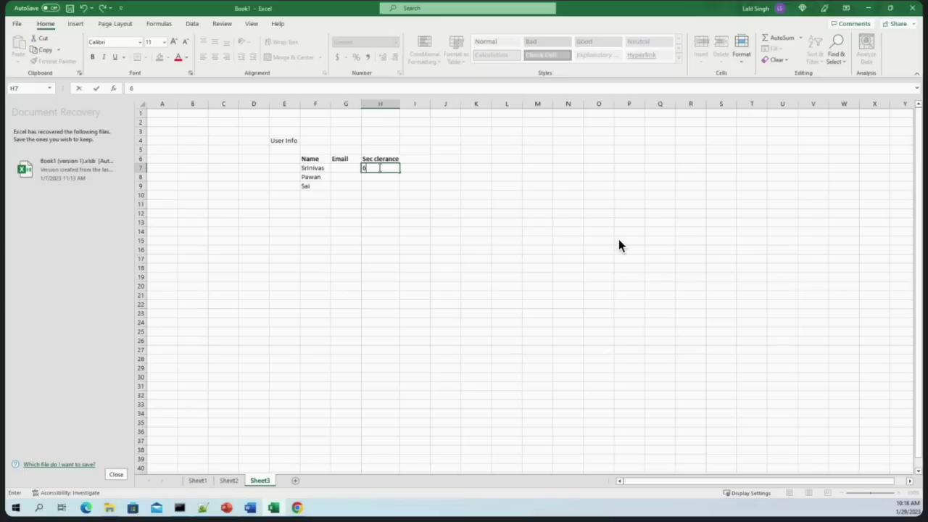
key("Return")
type("5")
left_click(379, 187)
type("9")
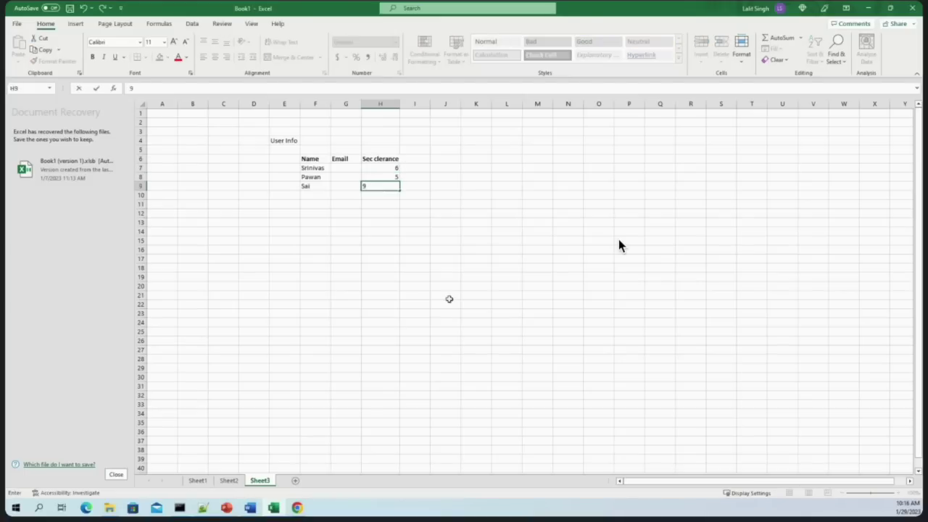
left_click_drag(449, 298, 454, 307)
Apply All Borders to the User Info table F6:H9
left_click_drag(307, 160, 393, 188)
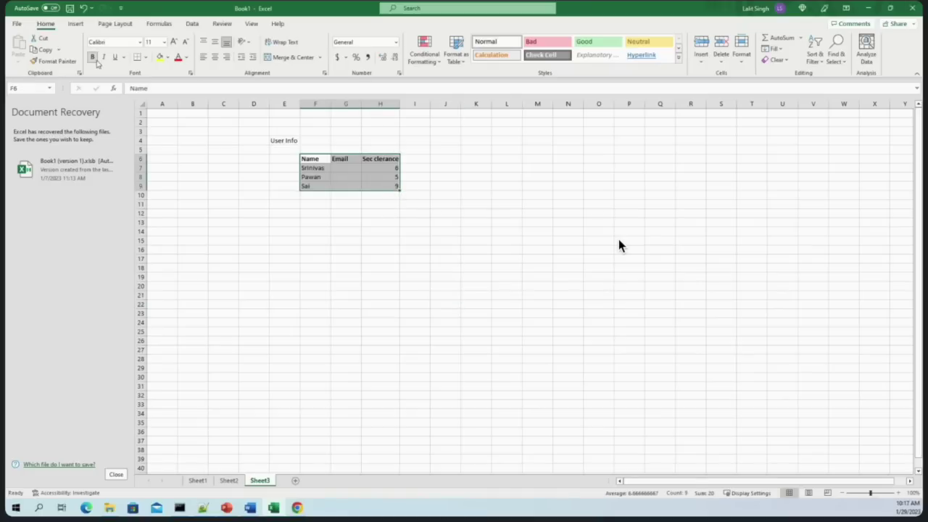
left_click(145, 58)
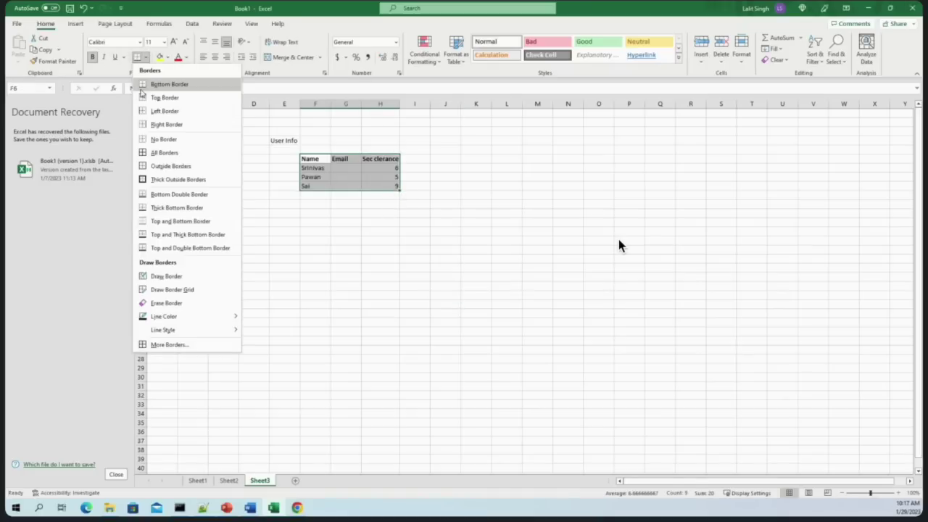
left_click(153, 152)
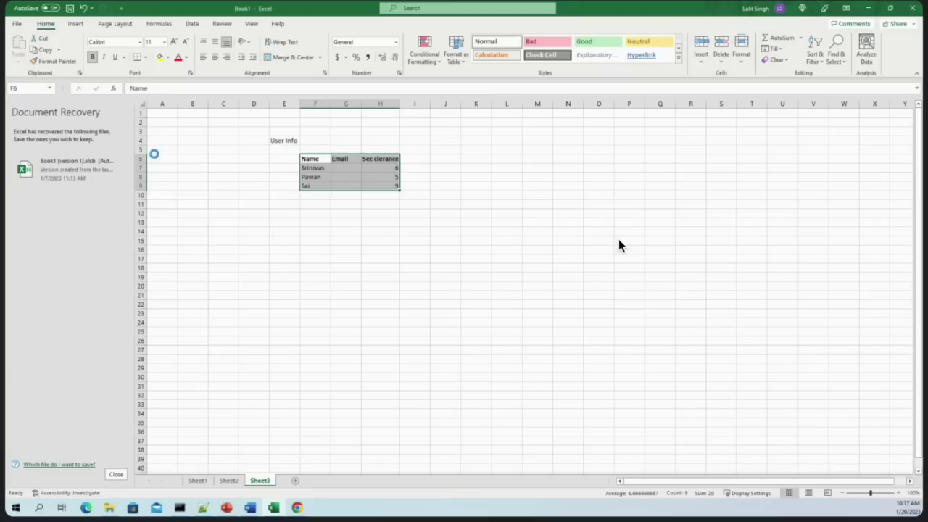
left_click(380, 222)
left_click(380, 259)
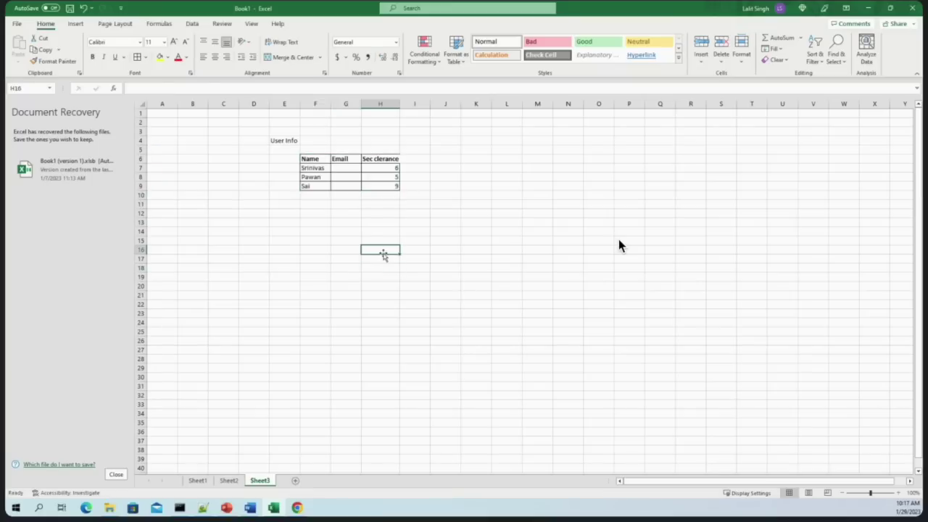
Write the first rule: 'if 6 or more than' in H17 and 'use can view and update' in J17
type("i")
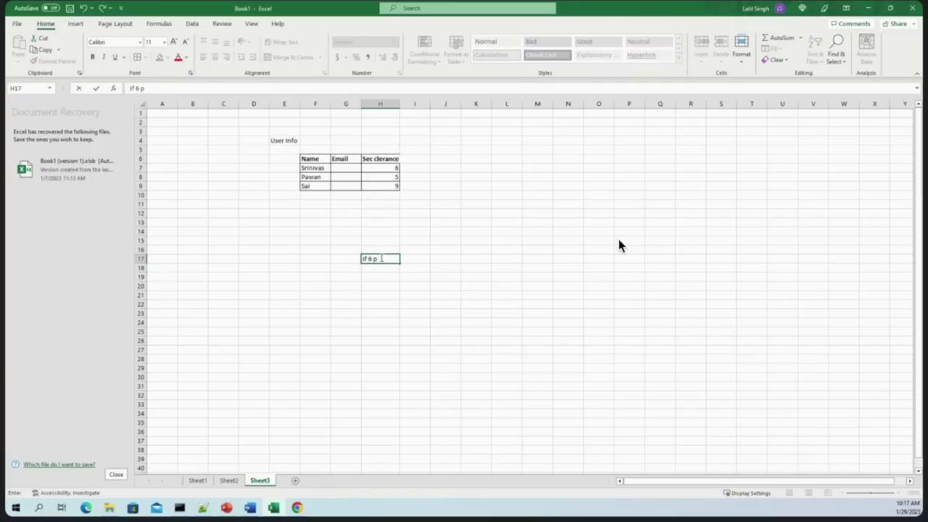
type("f 6 or more than")
double_click(405, 259)
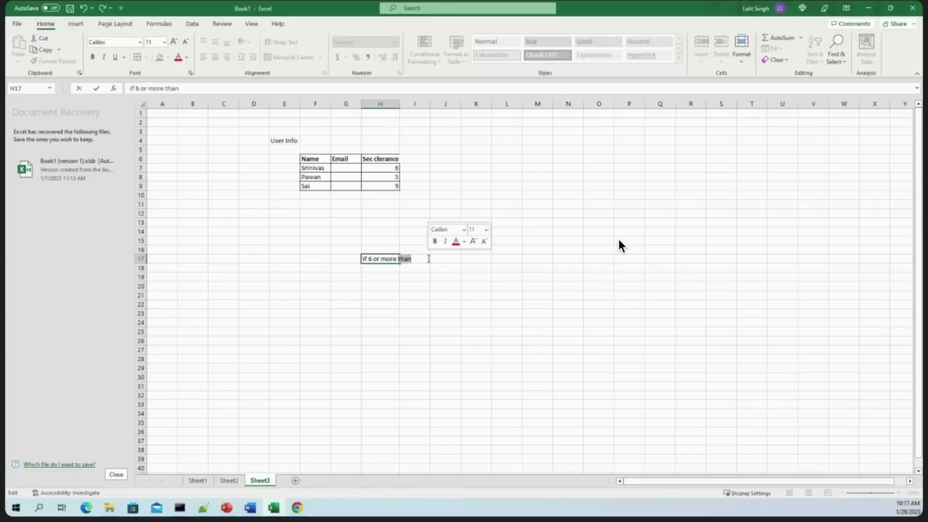
left_click(493, 261)
left_click(425, 259)
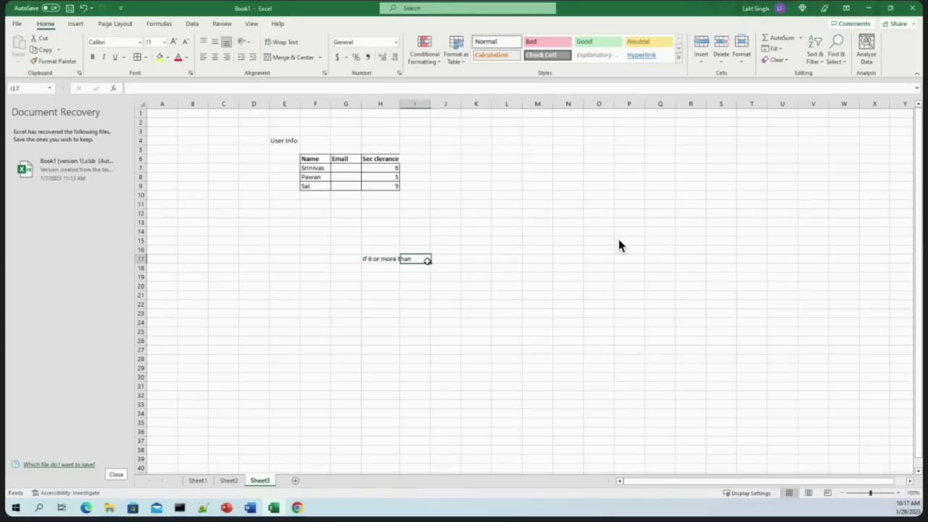
left_click(441, 259)
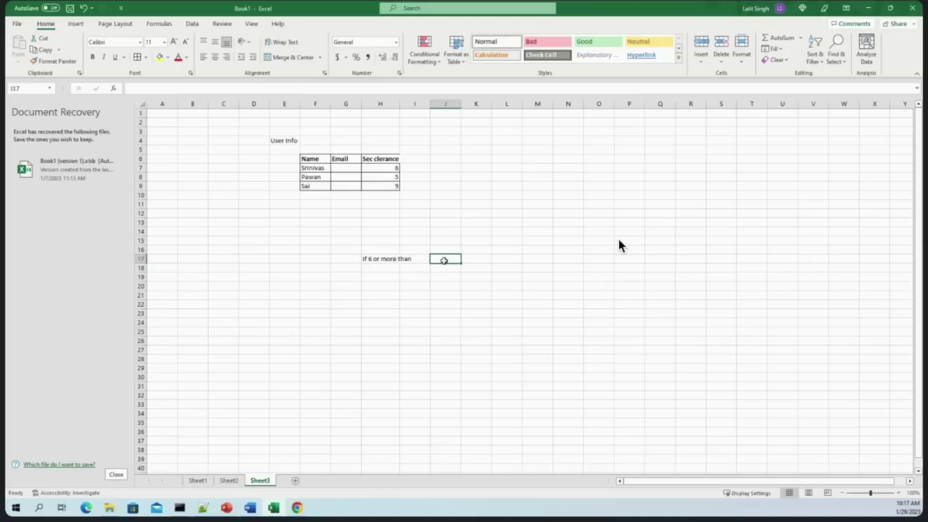
type("use can")
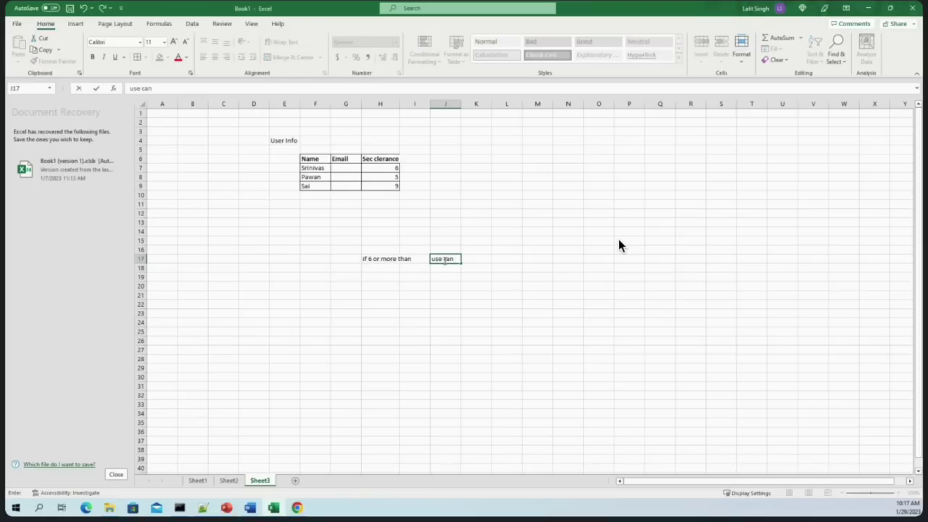
type(" view")
key("BackSpace")
key("BackSpace")
key("BackSpace")
type("read")
key("BackSpace")
key("BackSpace")
key("BackSpace")
type("and updatr")
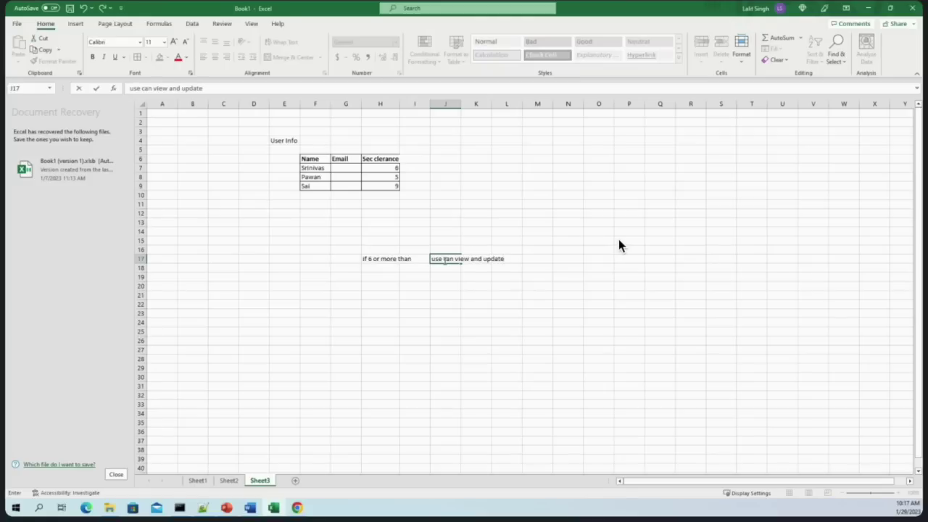
key("Return")
Copy the rule into row 18, change it to 'if 6 or less than', and add 'only' in J18
left_click_drag(377, 261, 415, 259)
key("ctrl+c")
left_click(379, 268)
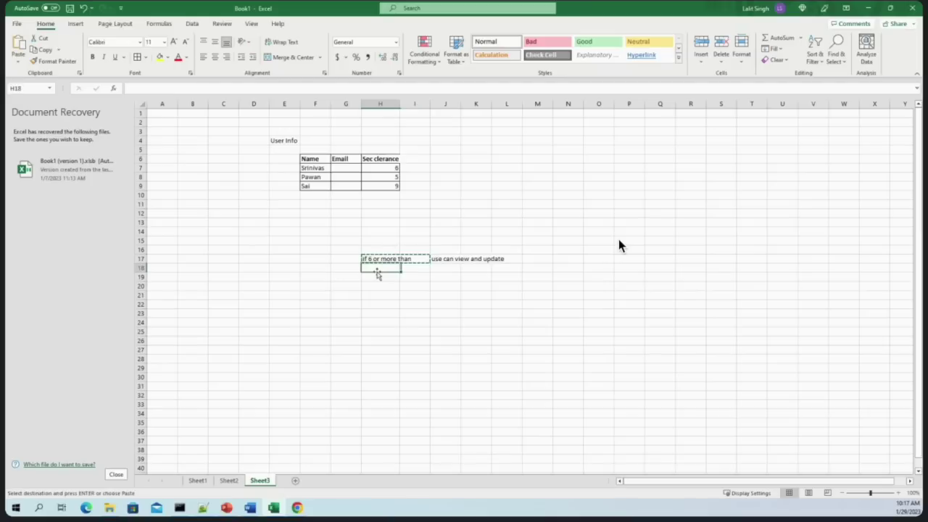
key("ctrl+v")
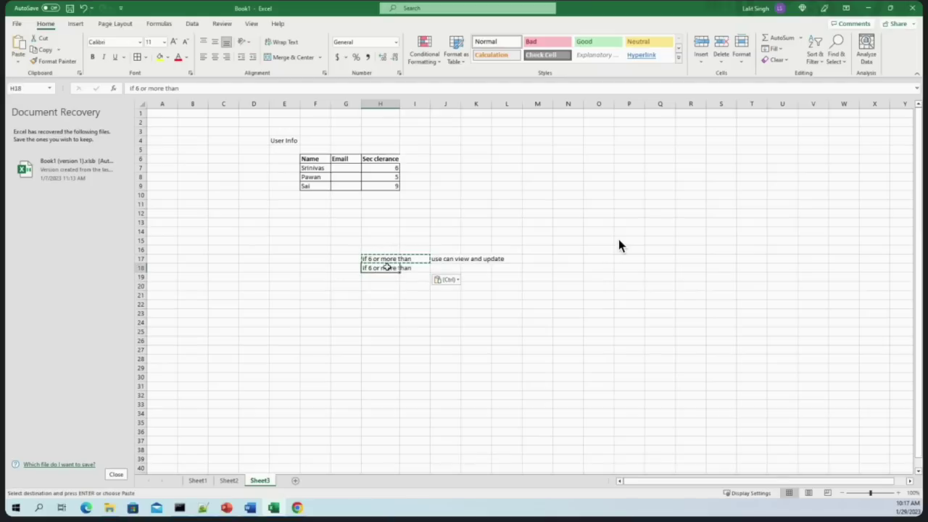
double_click(380, 267)
key("BackSpace")
key("BackSpace")
key("BackSpace")
key("BackSpace")
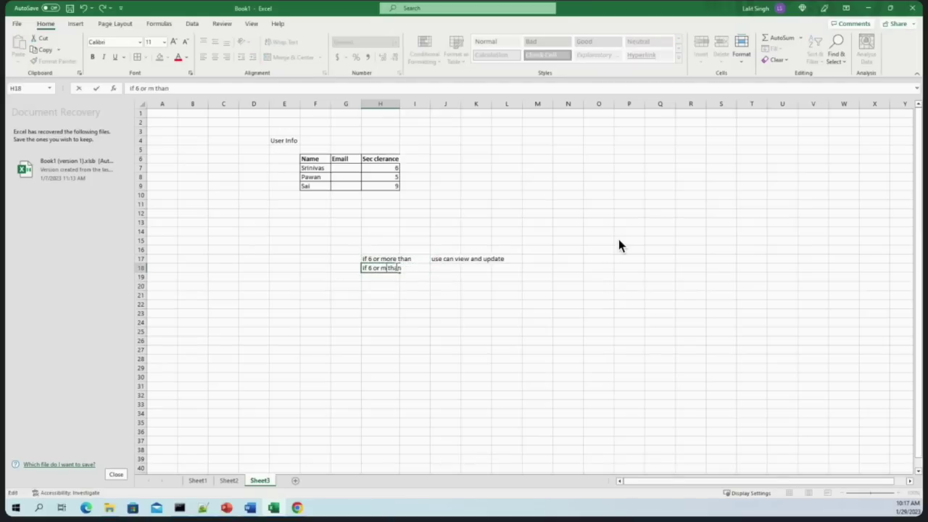
type("less")
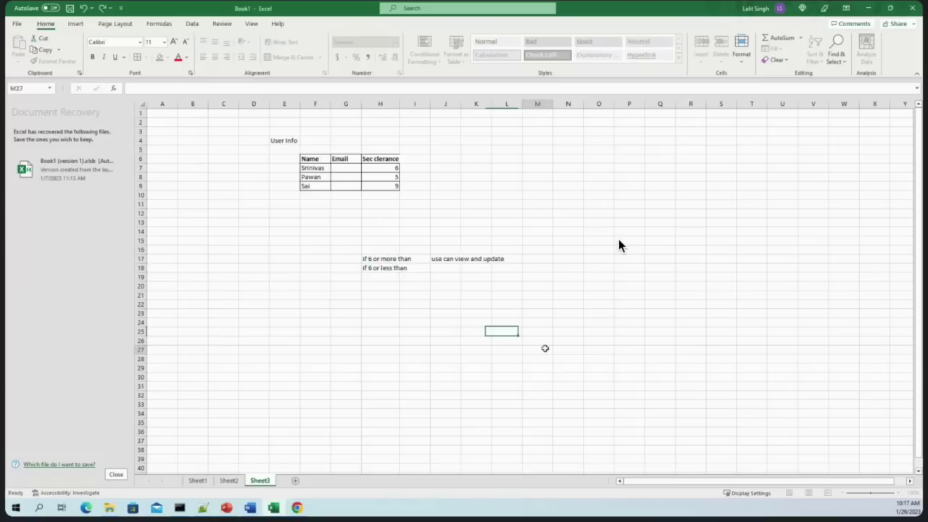
left_click(447, 270)
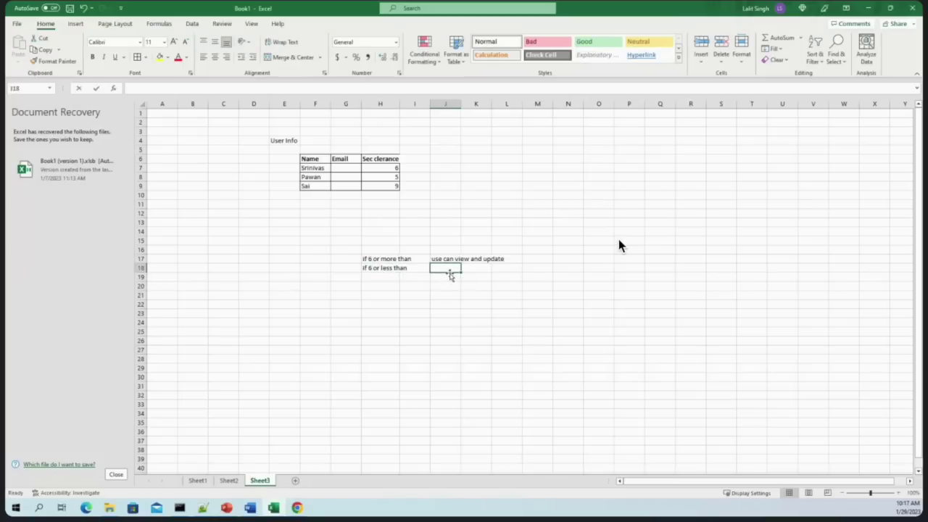
type("only")
left_click(384, 278)
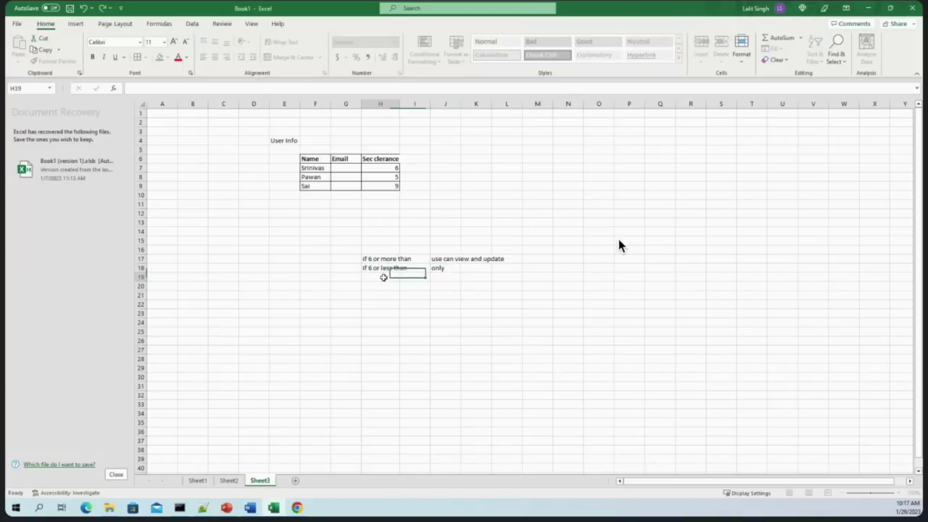
left_click_drag(381, 261, 508, 267)
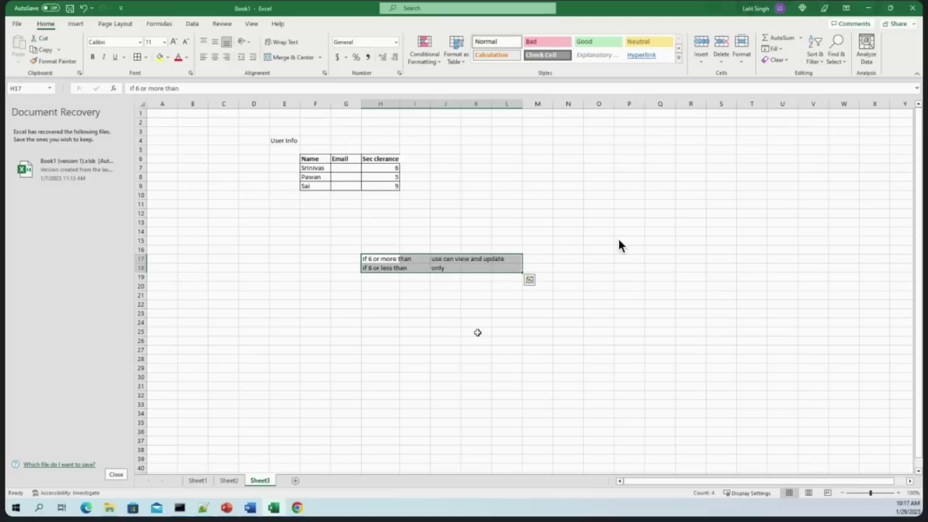
left_click(477, 332)
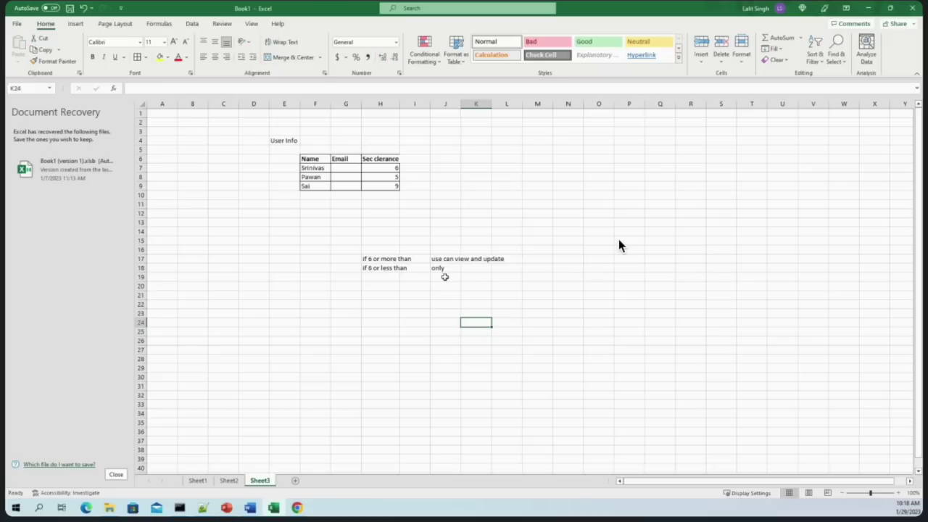
left_click_drag(382, 161, 375, 188)
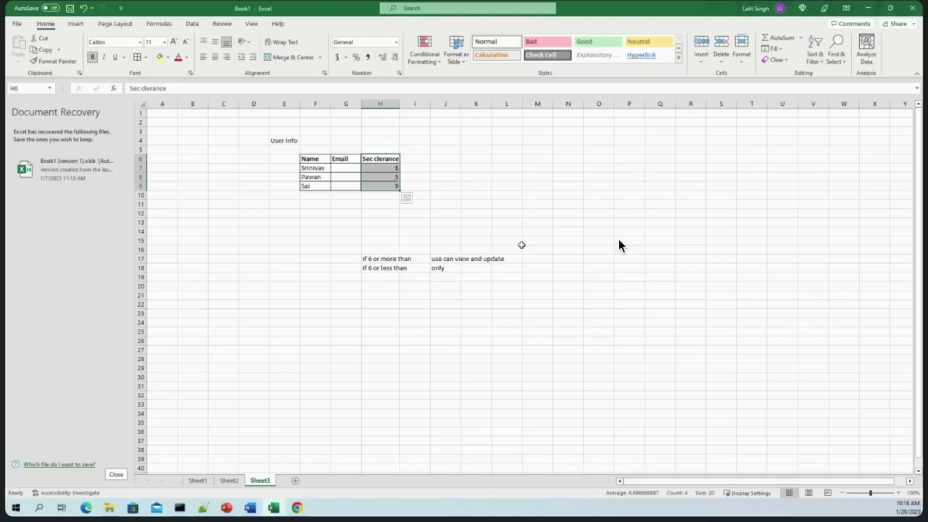
left_click(339, 159)
left_click(320, 159)
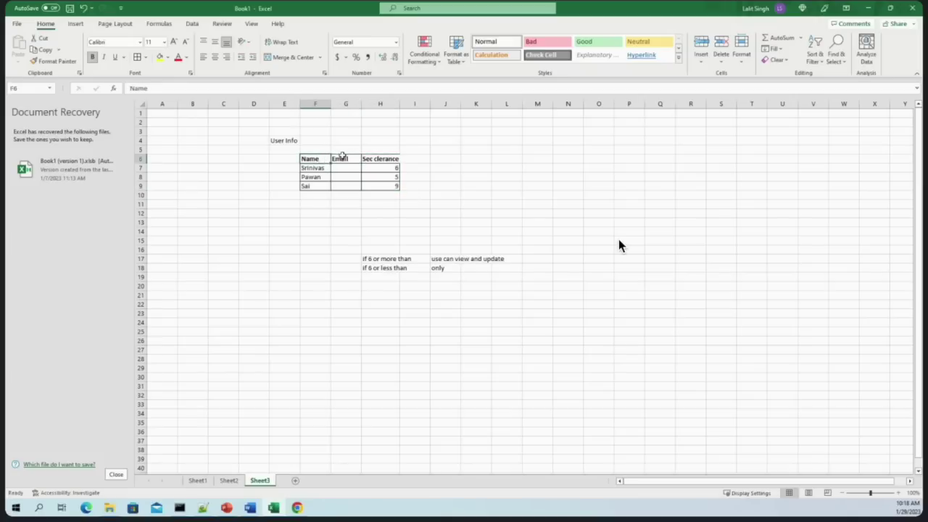
left_click_drag(341, 156, 346, 195)
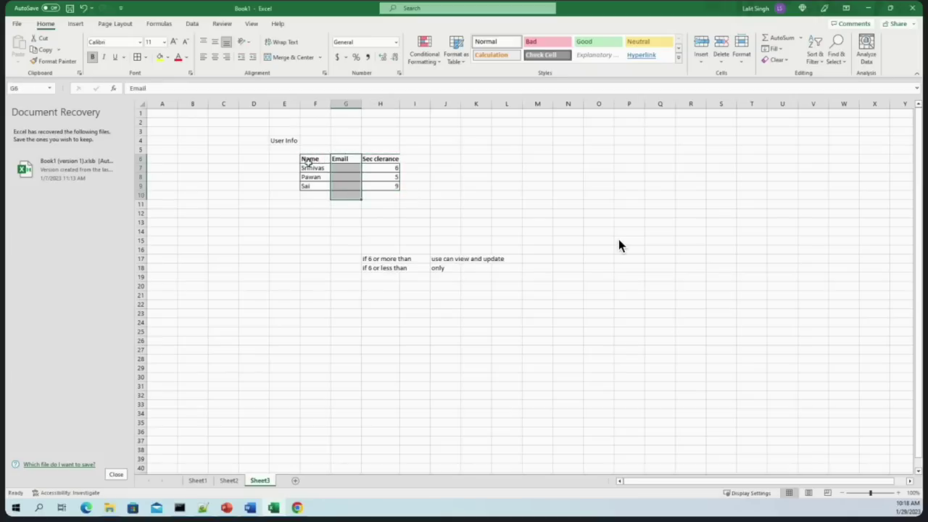
left_click_drag(374, 161, 385, 186)
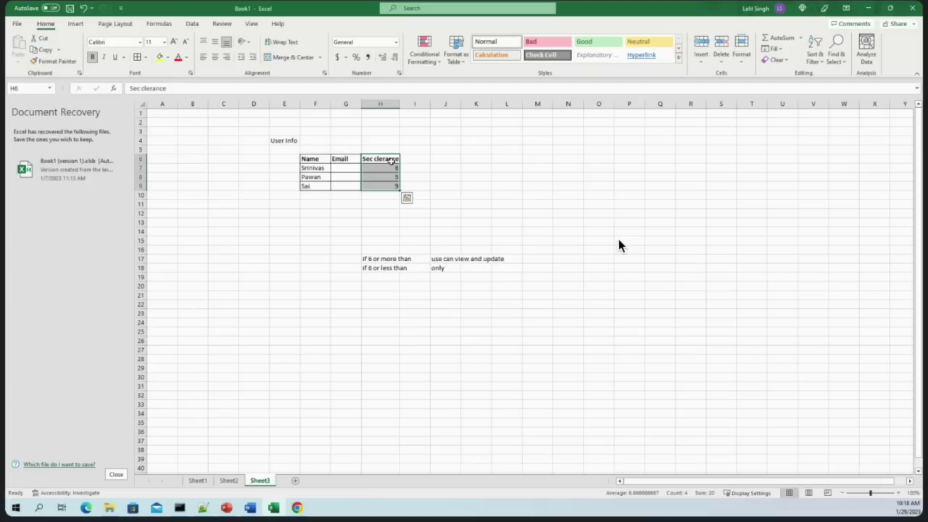
left_click_drag(391, 161, 392, 185)
left_click(503, 187)
left_click_drag(381, 161, 389, 187)
left_click(449, 280)
left_click_drag(314, 148, 390, 200)
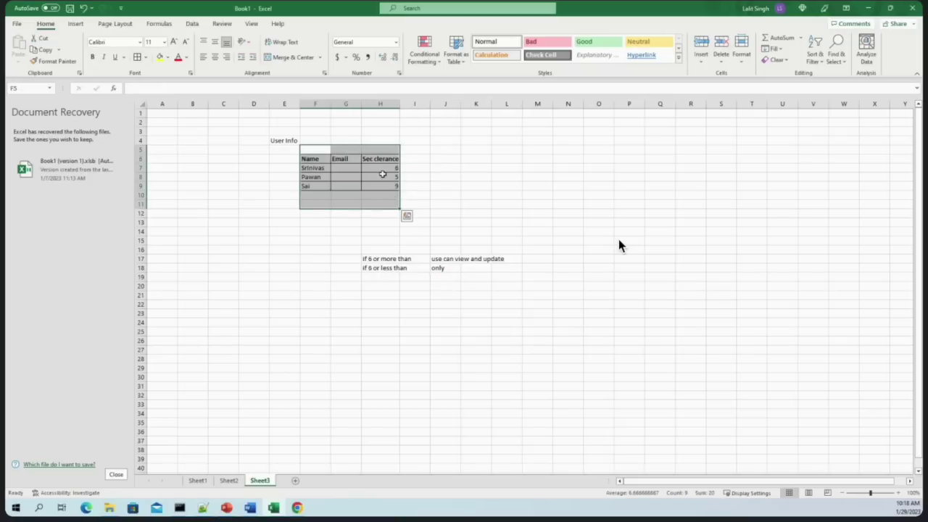
left_click(429, 206)
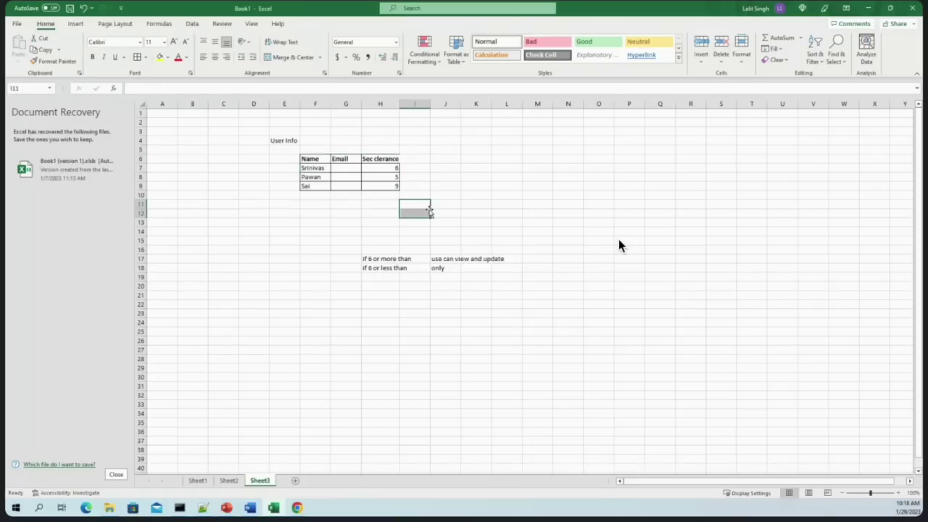
left_click(383, 160)
left_click_drag(380, 257, 477, 272)
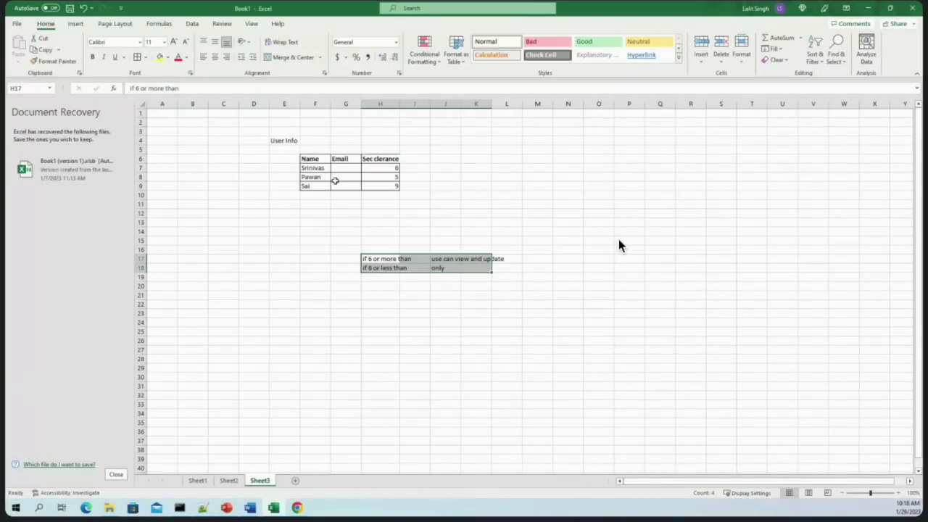
left_click(416, 250)
left_click(493, 205)
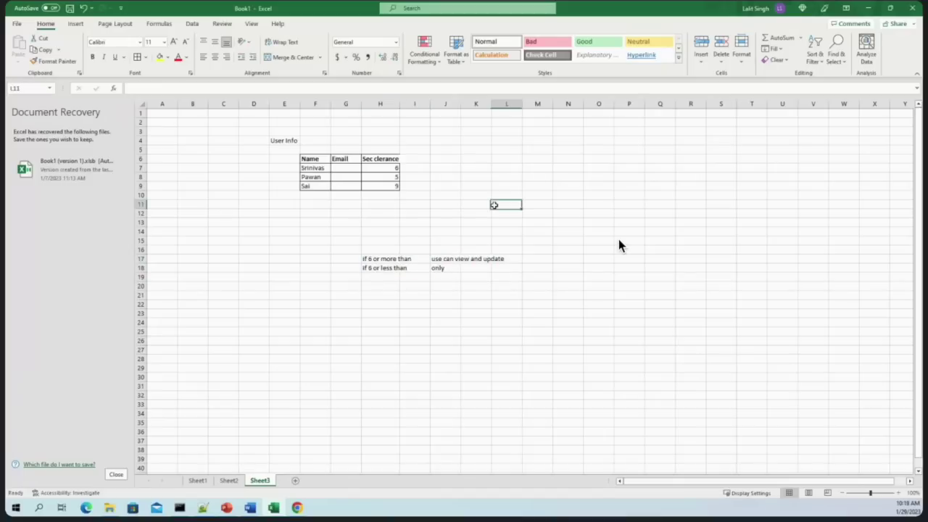
left_click(307, 167)
left_click_drag(307, 167, 476, 213)
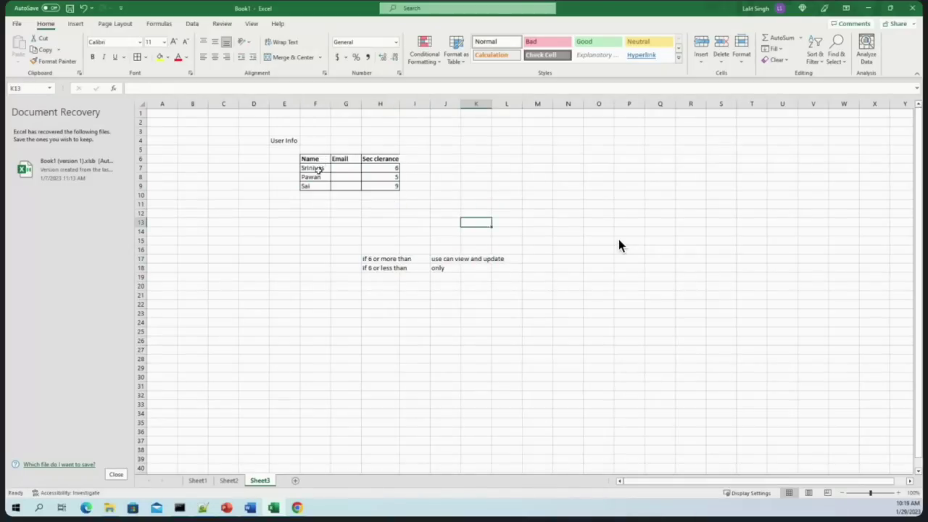
Type 'Approval wb' in F12 and move it into J8
left_click(325, 212)
type("Ap")
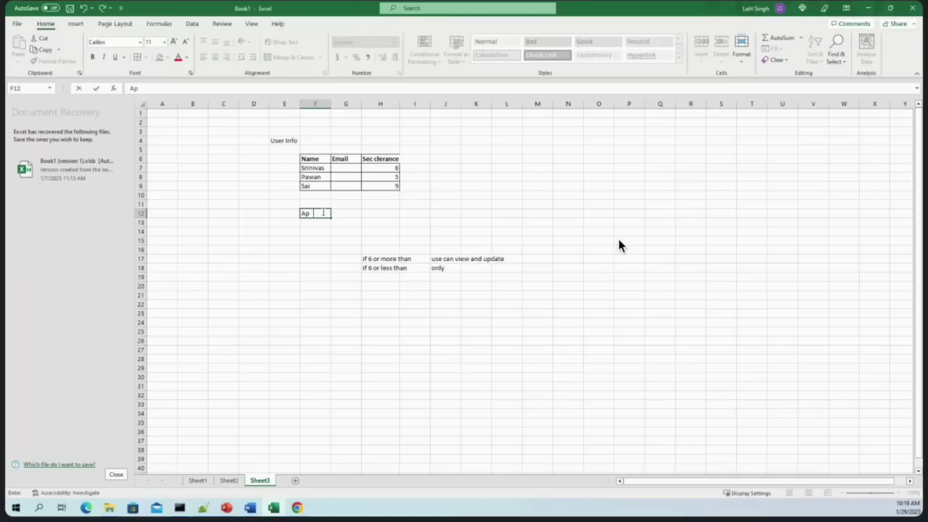
type("proval wb")
left_click(360, 254)
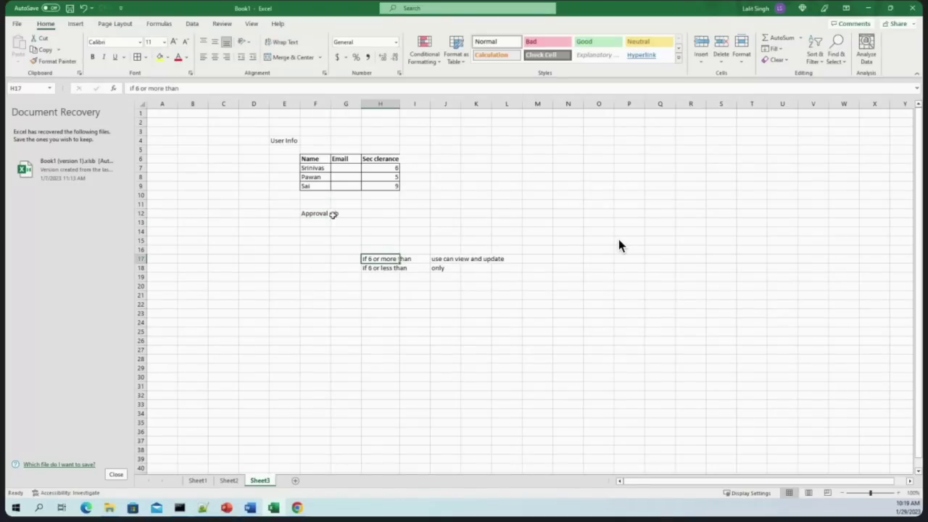
left_click_drag(315, 212, 335, 213)
key("ctrl+c")
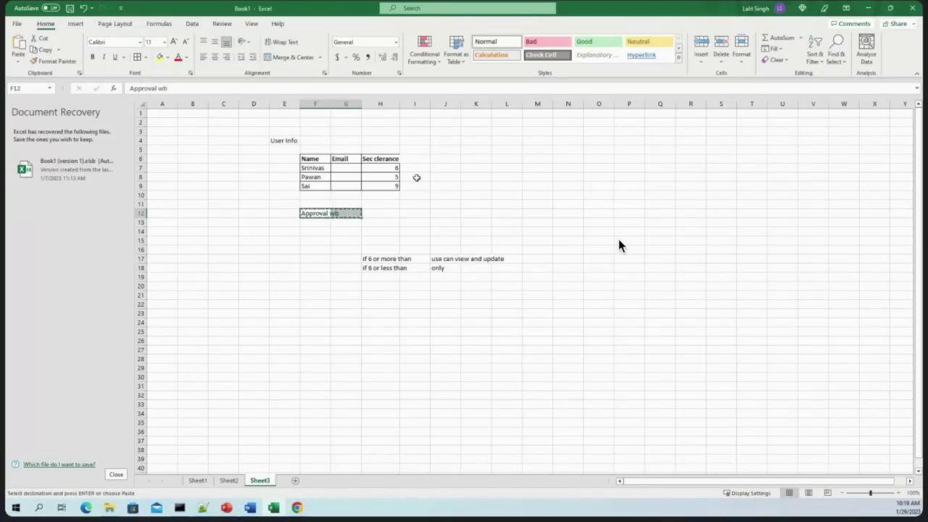
left_click(434, 177)
key("ctrl+v")
left_click(498, 211)
Widen column J to fit the Approval wb label
left_click_drag(465, 105, 480, 105)
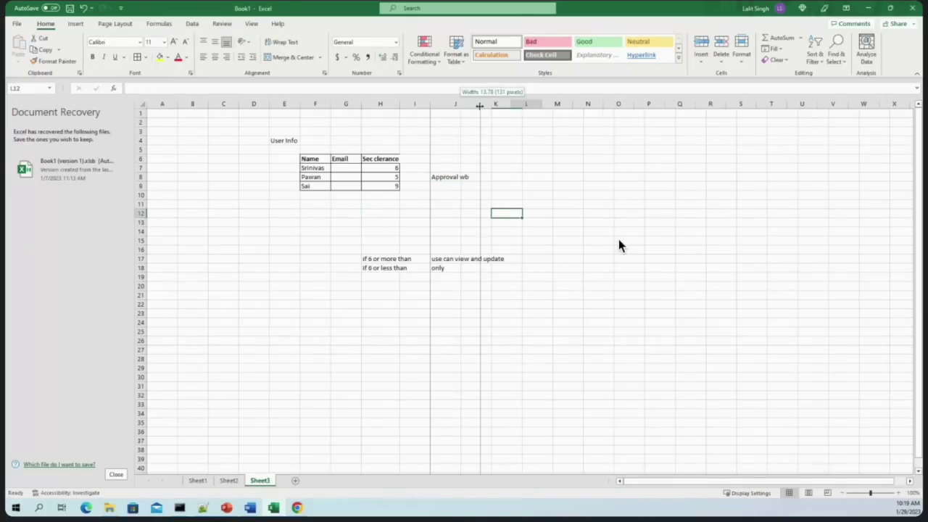
left_click(453, 186)
left_click(454, 177)
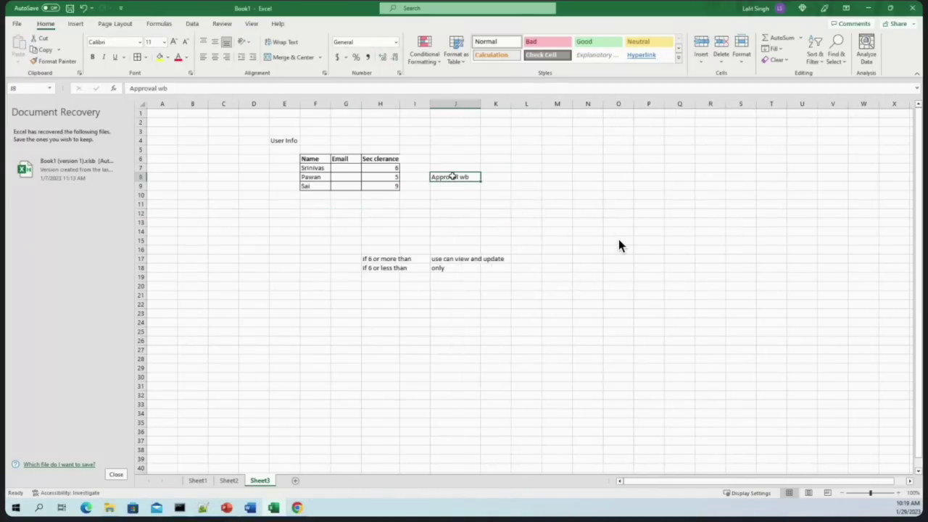
double_click(453, 177)
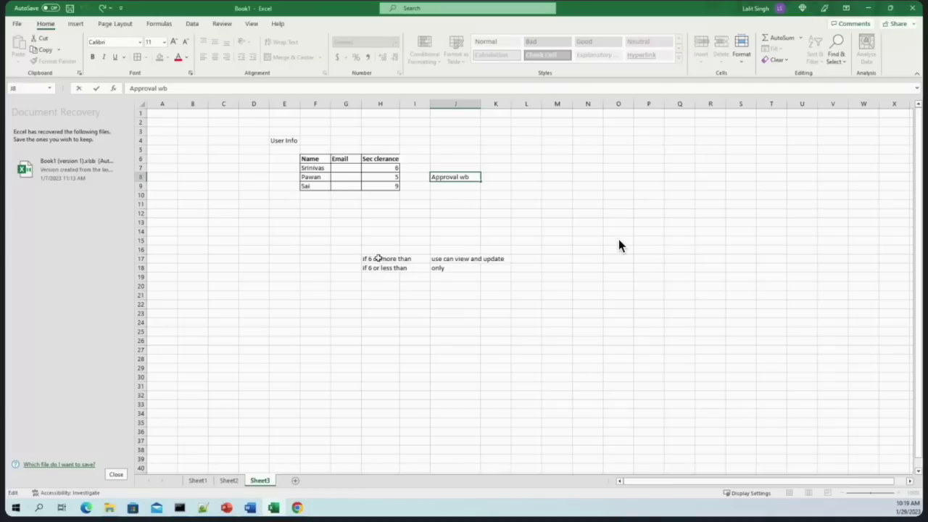
left_click(347, 167)
left_click(310, 167)
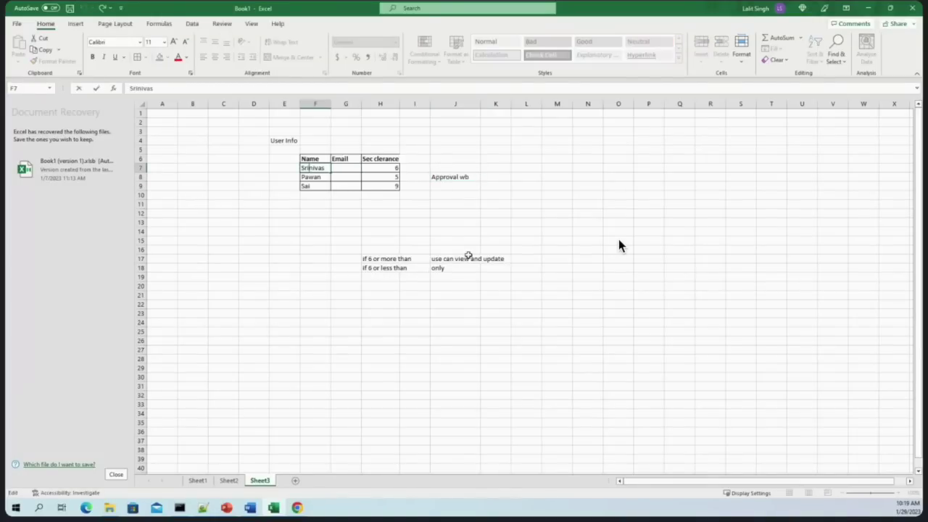
left_click(455, 185)
left_click(391, 177)
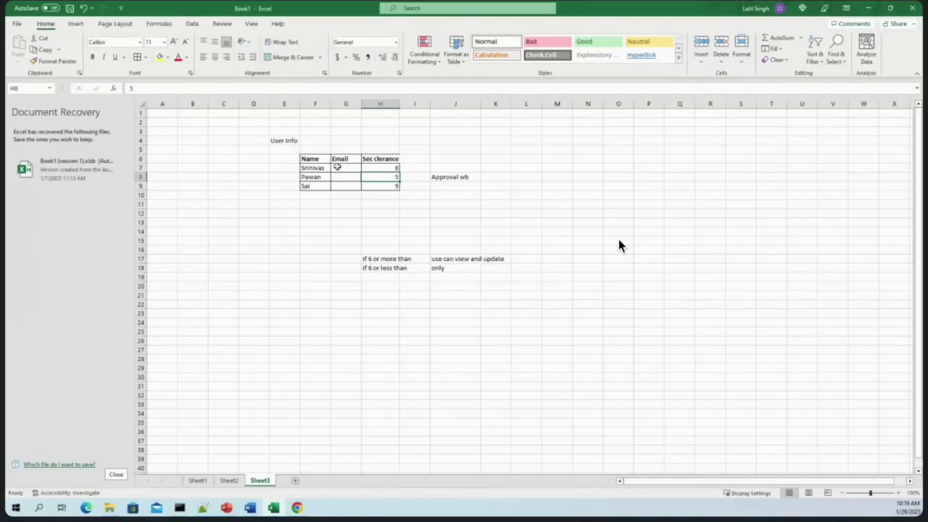
left_click_drag(303, 168, 392, 186)
left_click(276, 174)
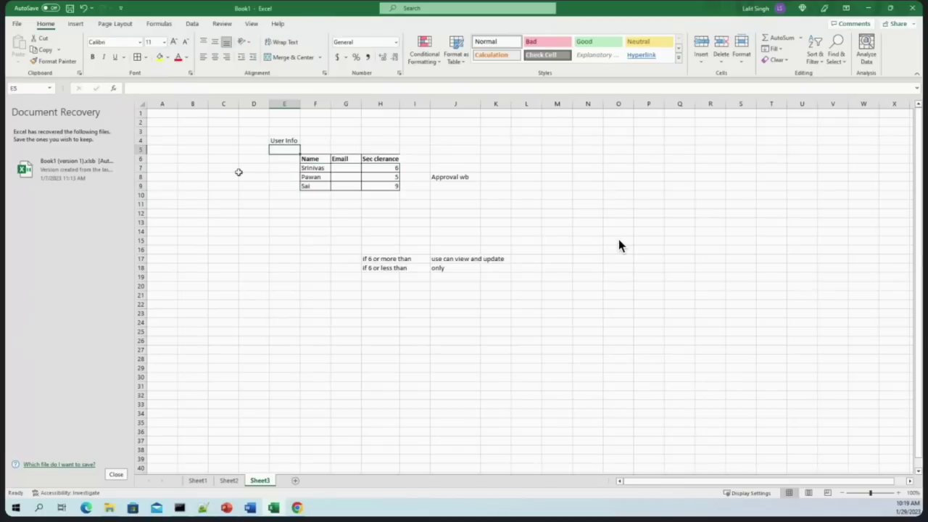
left_click(246, 175)
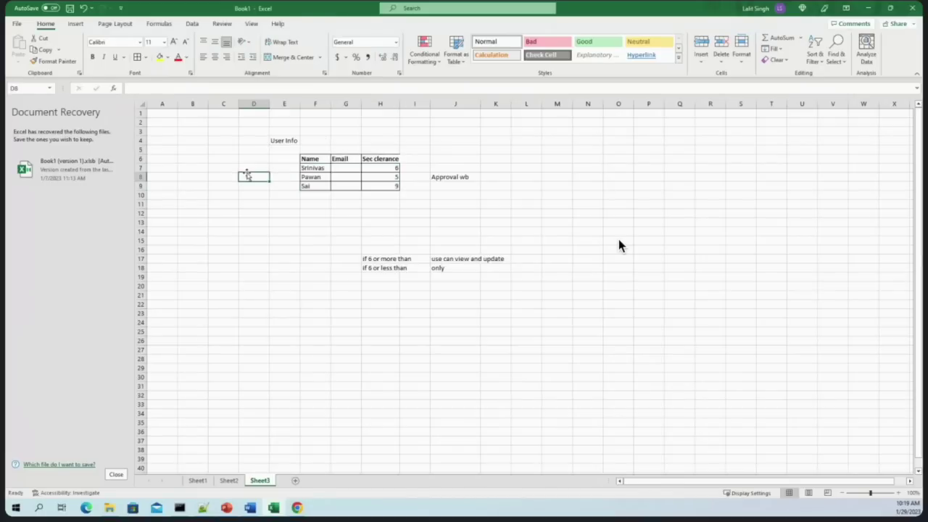
left_click(439, 179)
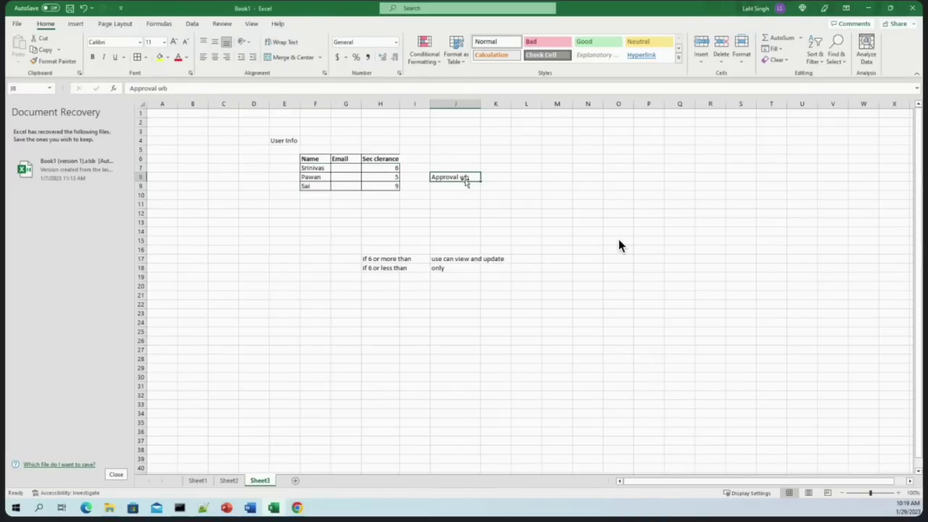
double_click(390, 167)
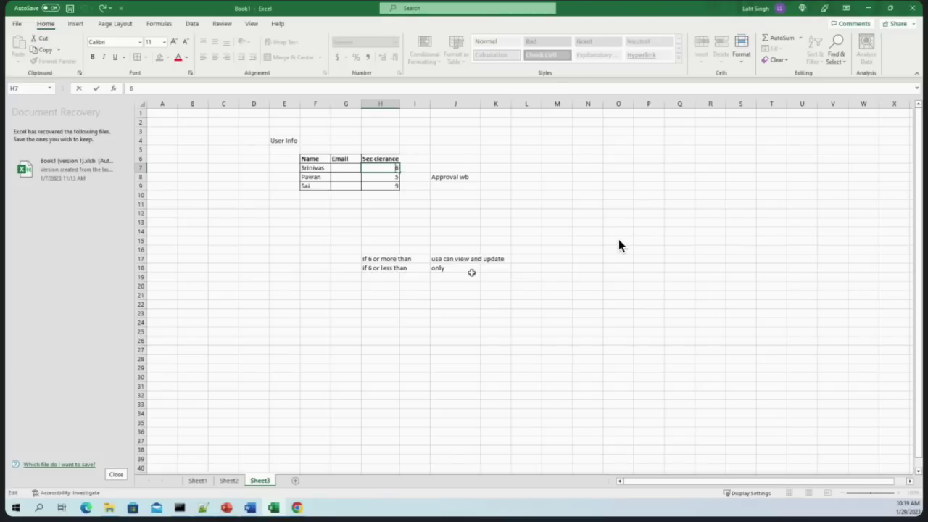
left_click_drag(311, 168, 311, 187)
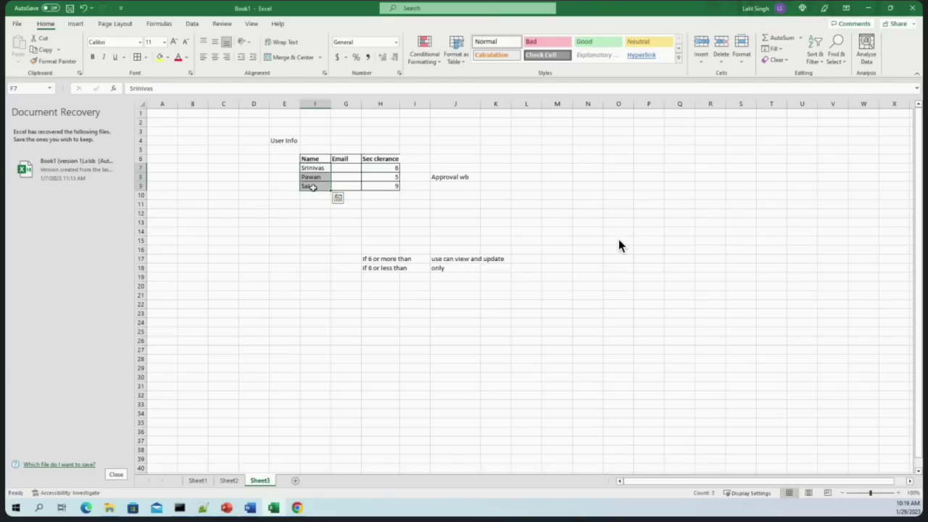
double_click(321, 176)
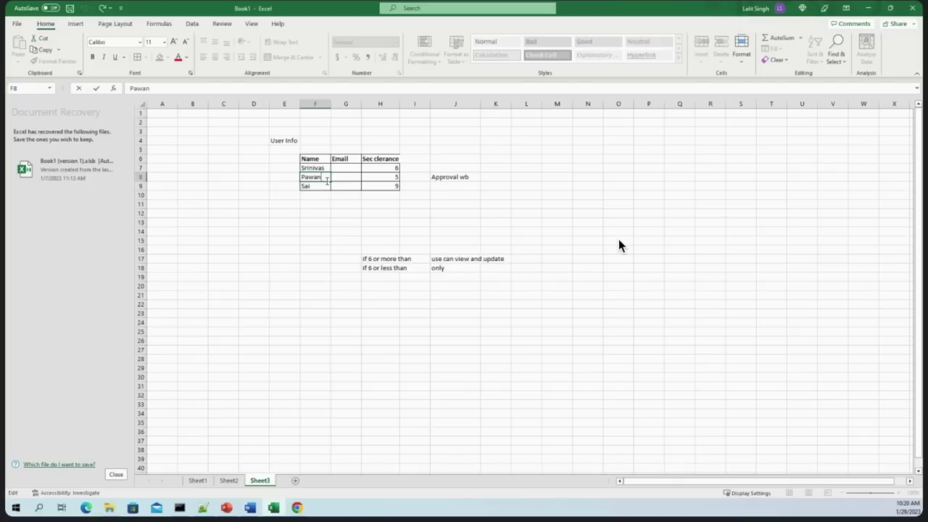
left_click(387, 213)
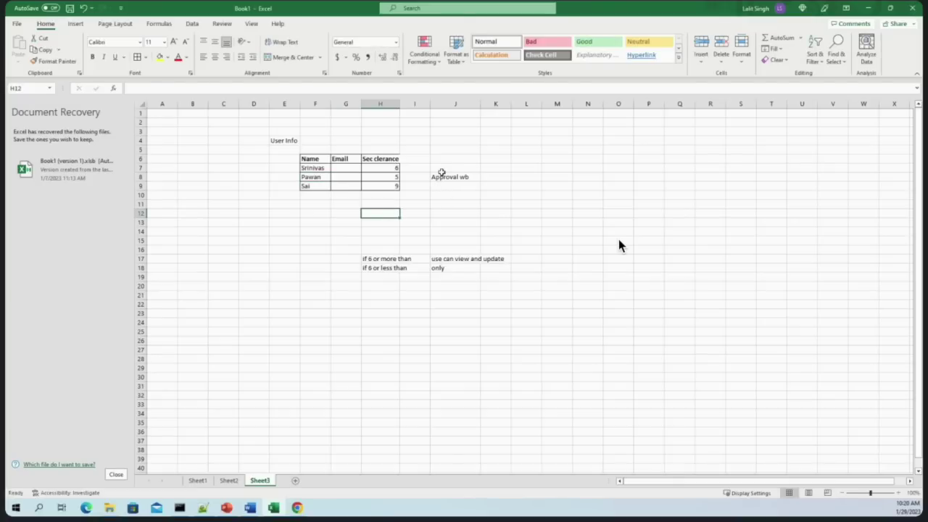
left_click(439, 176)
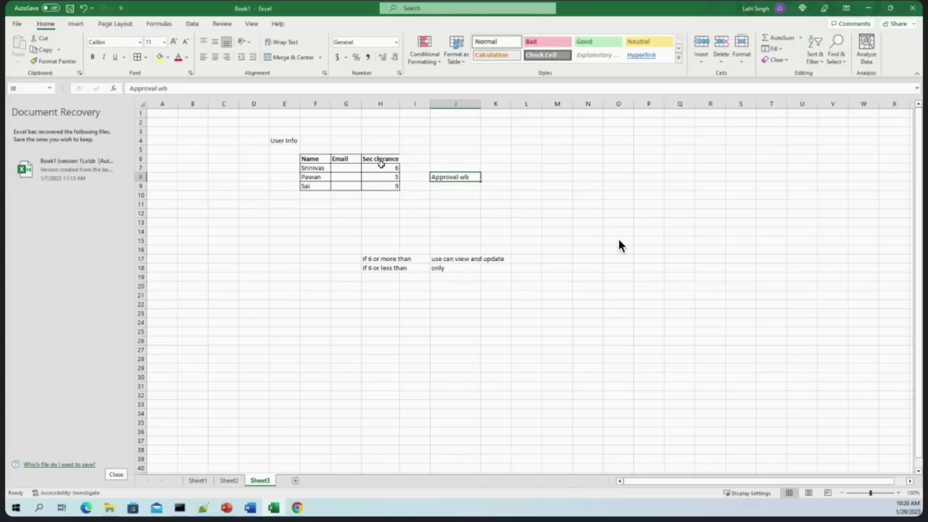
left_click_drag(382, 168, 383, 185)
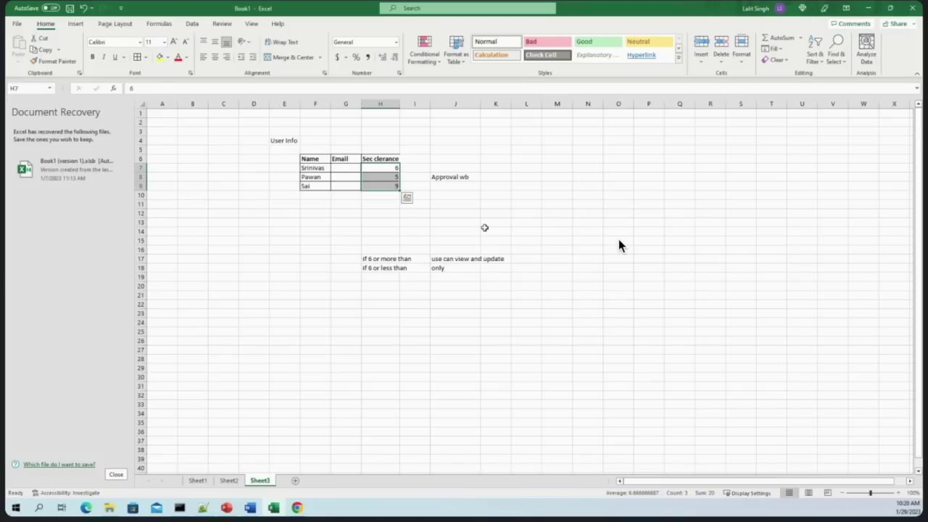
Enter a correctly spelled 'User Access Group' label in D7, widening column D to fit
left_click(249, 169)
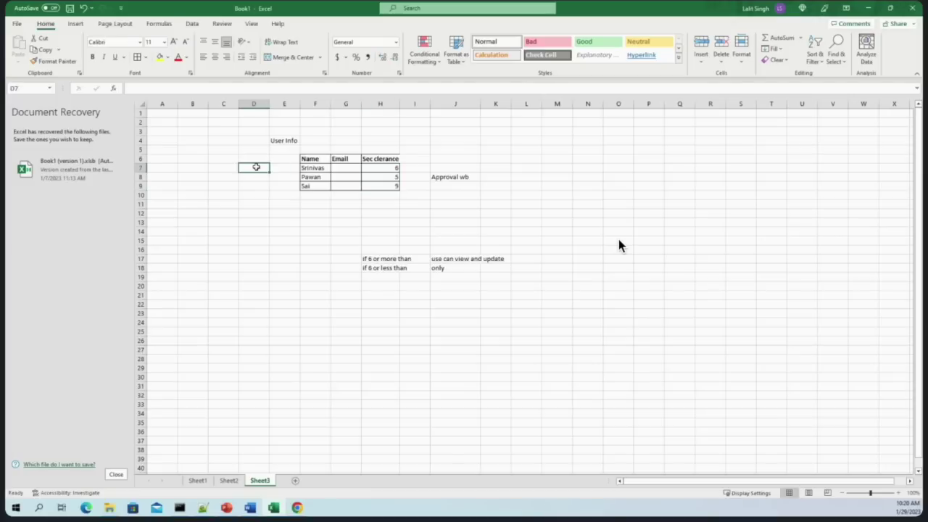
type("User")
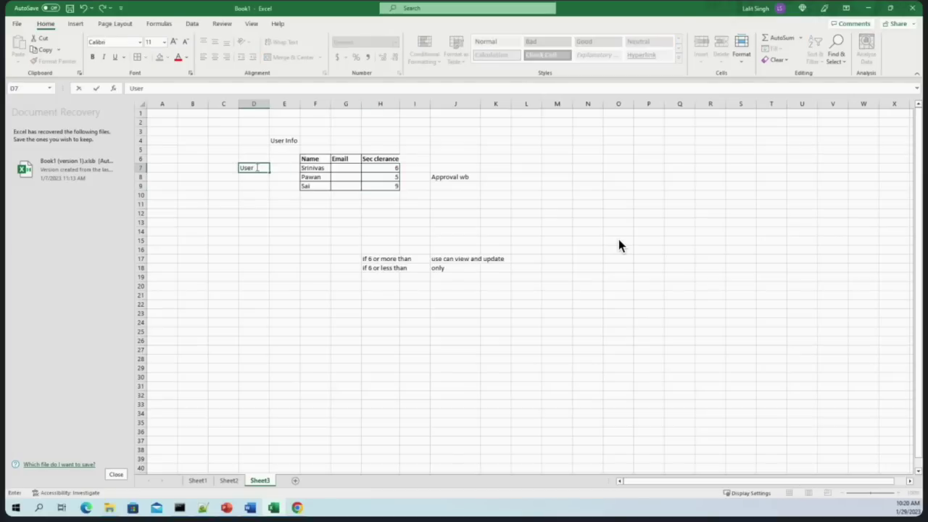
type(" Access Grpoup")
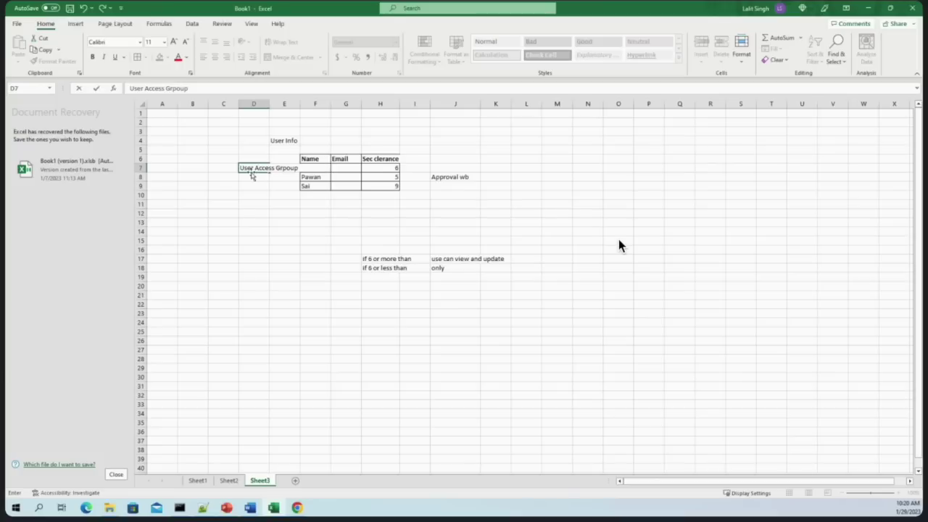
left_click(289, 161)
double_click(290, 167)
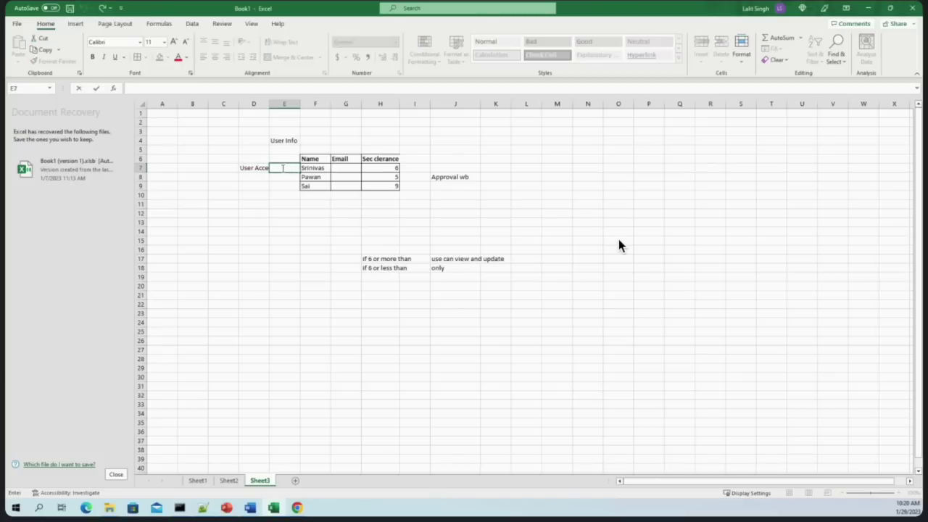
left_click(223, 177)
left_click_drag(269, 104, 321, 104)
double_click(302, 167)
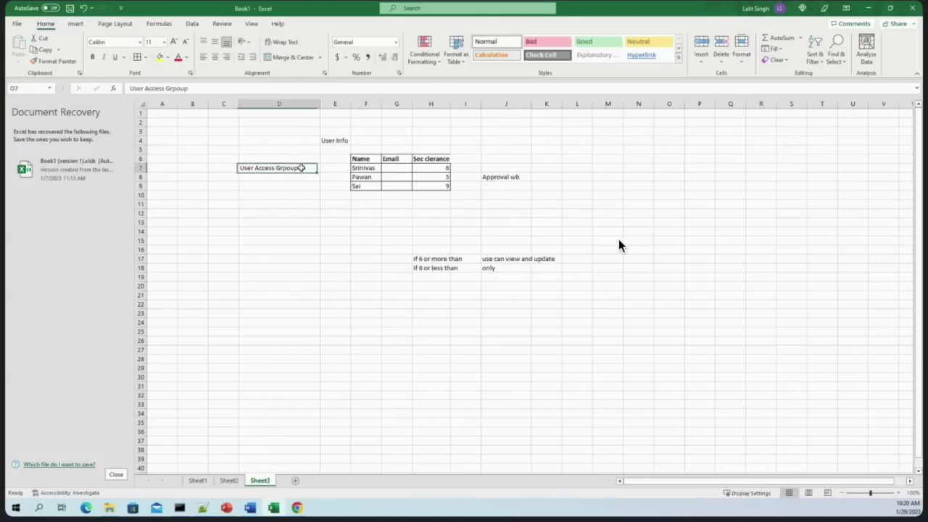
key("BackSpace")
key("BackSpace")
key("BackSpace")
key("BackSpace")
key("BackSpace")
type("roup")
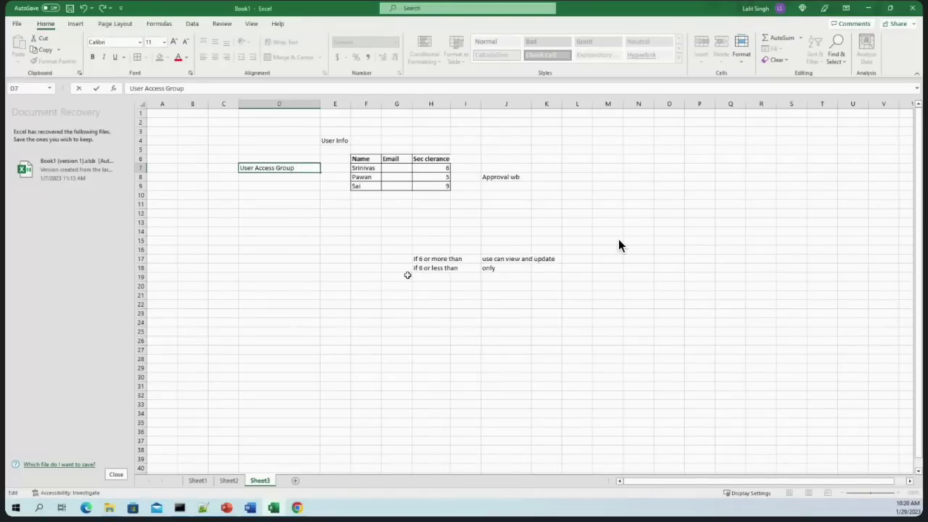
left_click(406, 276)
Bold the User Info heading and the User Access Group label
left_click(333, 141)
left_click_drag(334, 141, 356, 138)
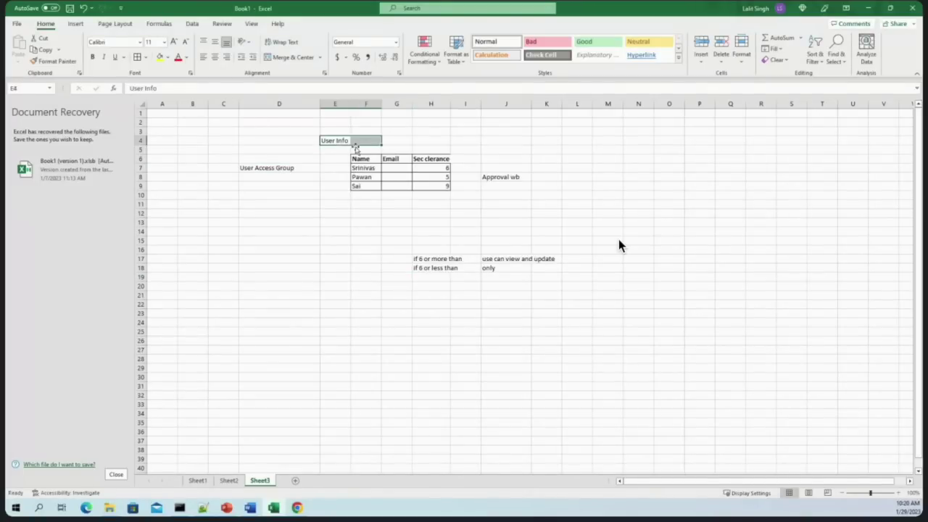
key("Down")
key("Down")
key("Down")
key("Right")
key("Right")
left_click(340, 140)
key("ctrl+b")
left_click(338, 218)
left_click(243, 168)
mouse_move(242, 169)
left_mouse_down()
mouse_move(294, 174)
mouse_move(298, 166)
left_mouse_up()
key("ctrl+b")
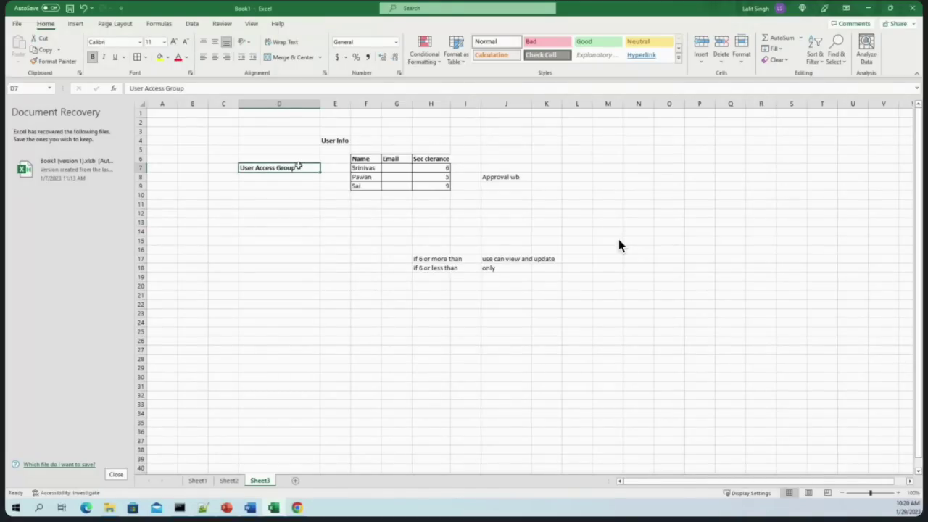
left_click_drag(430, 161, 432, 186)
left_click_drag(420, 258, 550, 275)
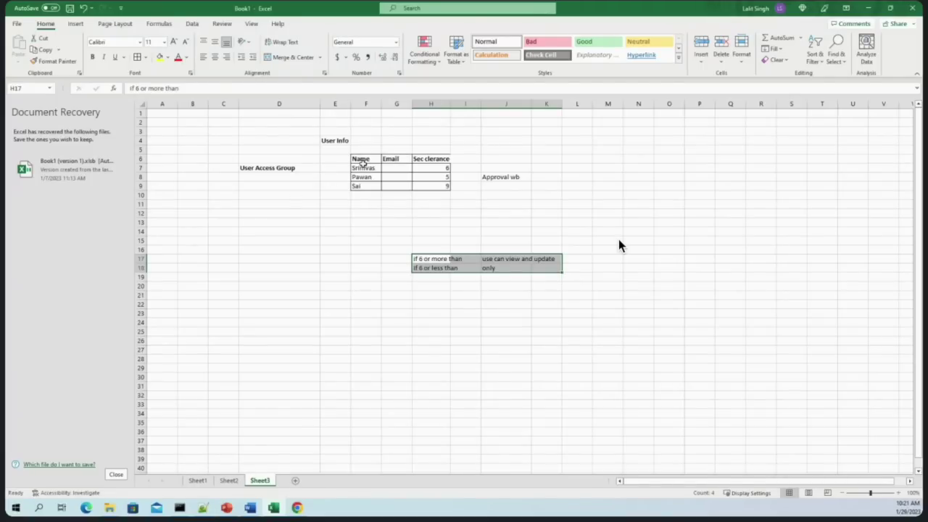
Rewrite the D7 label from 'User Access Group' to 'Insurnace:User', widening column D
double_click(263, 168)
key("Left")
key("Left")
key("Left")
key("Left")
key("Left")
key("Left")
key("Left")
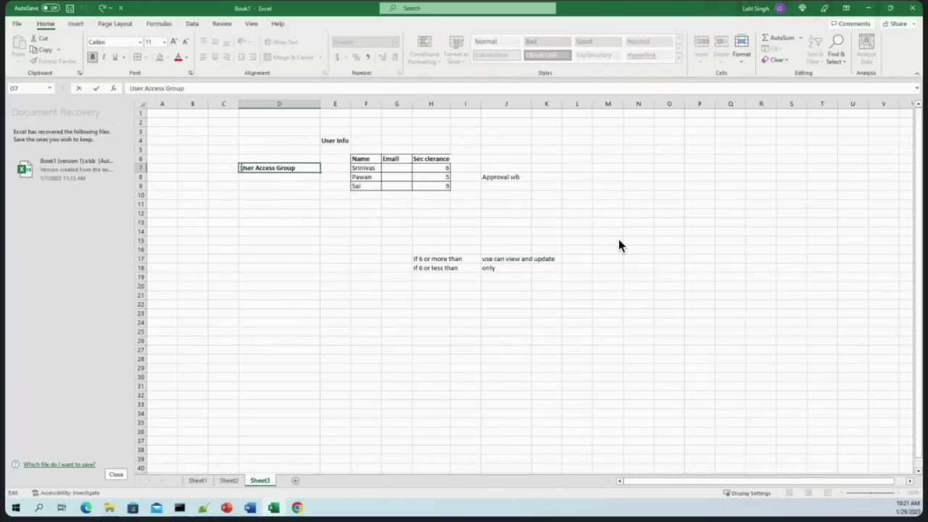
type("Insurnace")
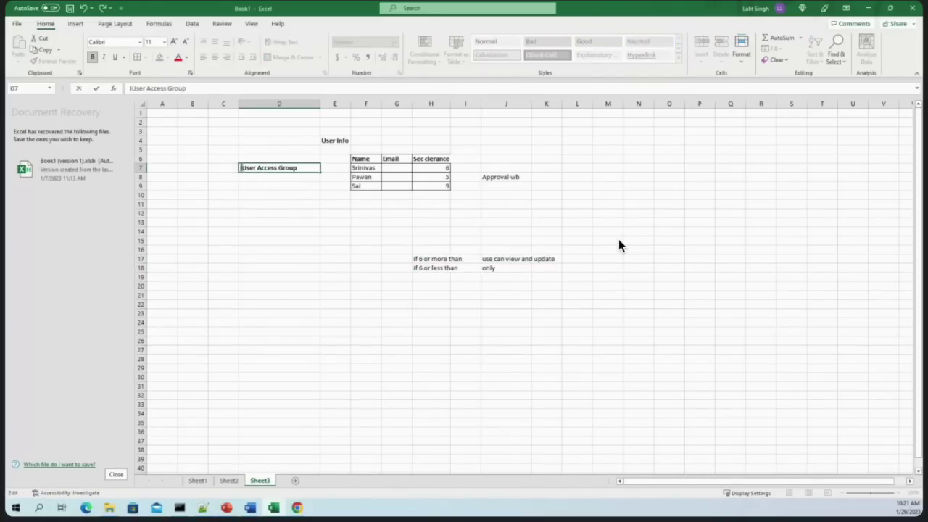
type(":")
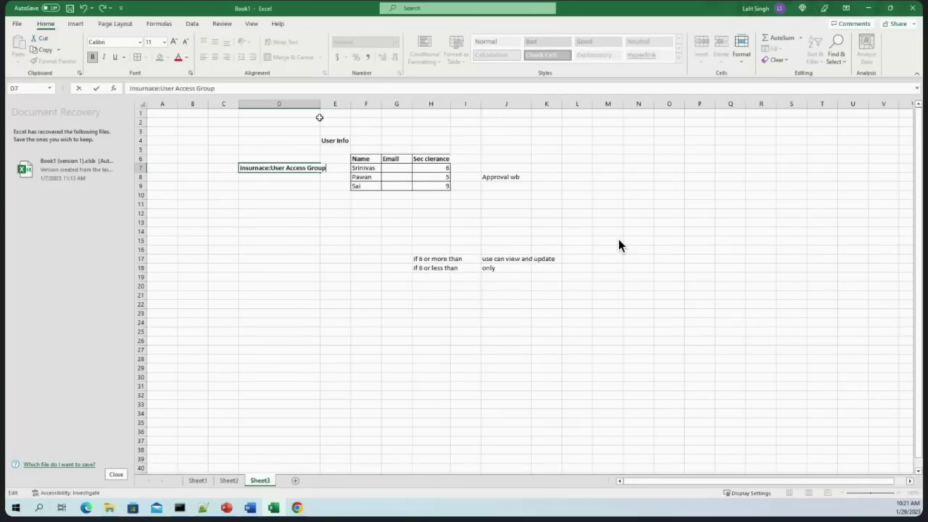
left_click(311, 104)
left_click_drag(320, 103, 369, 104)
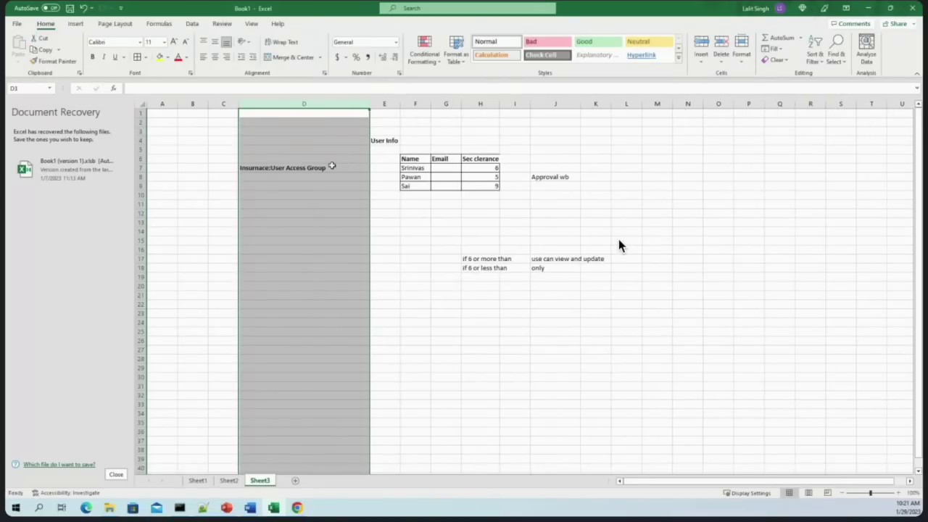
double_click(343, 166)
key("ctrl+shift+Left")
key("ctrl+shift+Left")
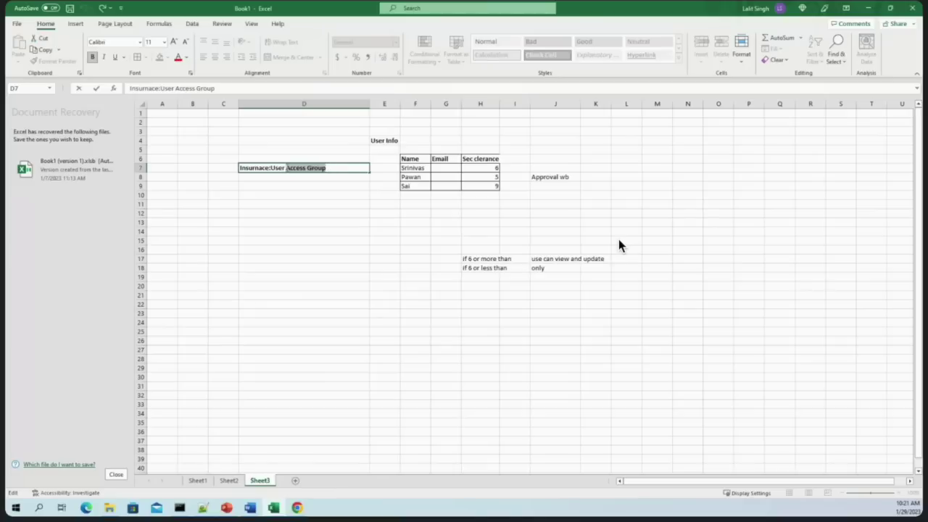
key("BackSpace")
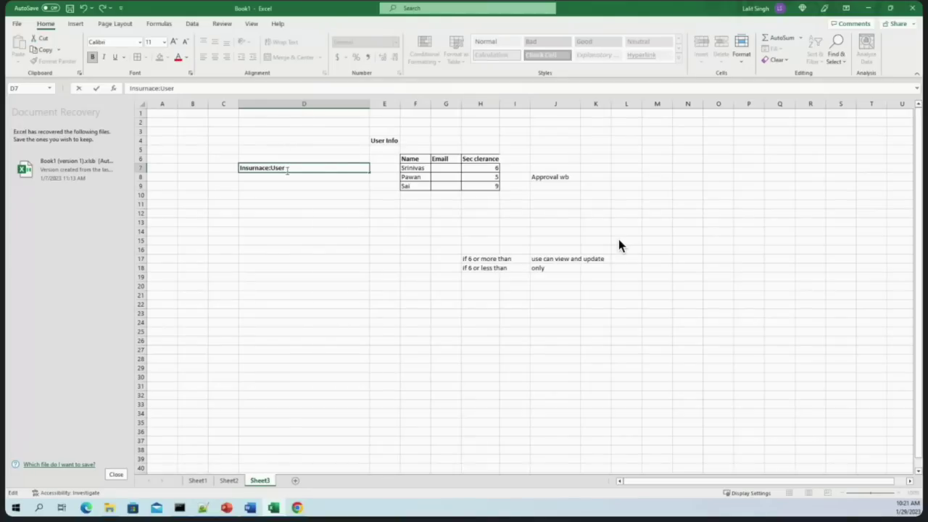
left_click(311, 248)
left_click(293, 171)
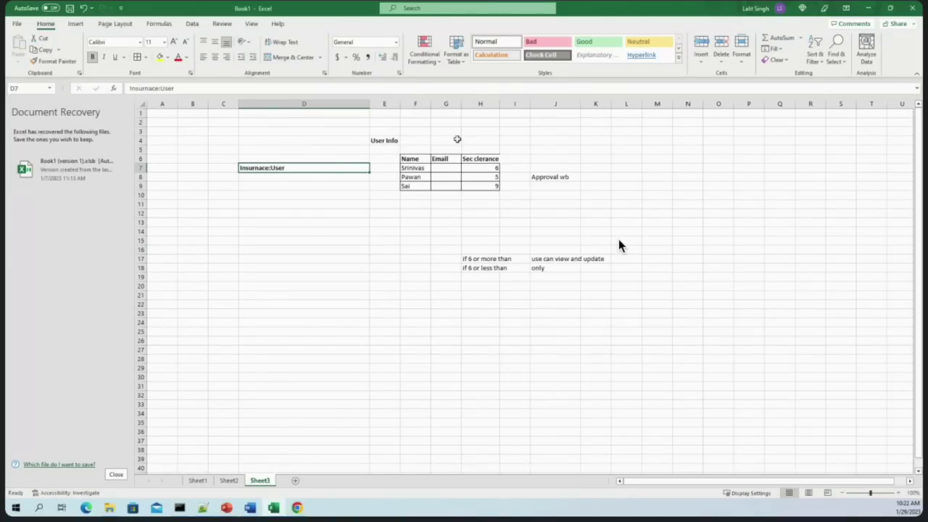
Type the heading 'Quote' in J4
left_click(561, 138)
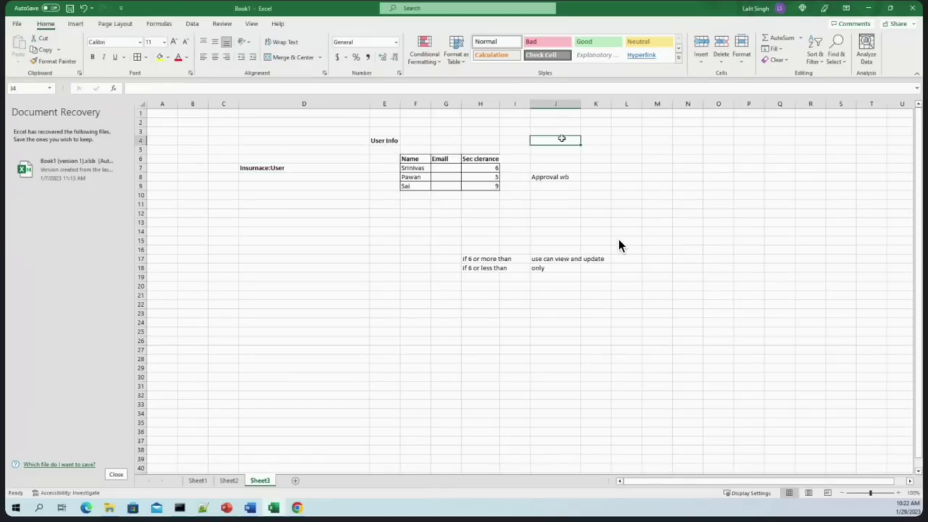
type("Quote")
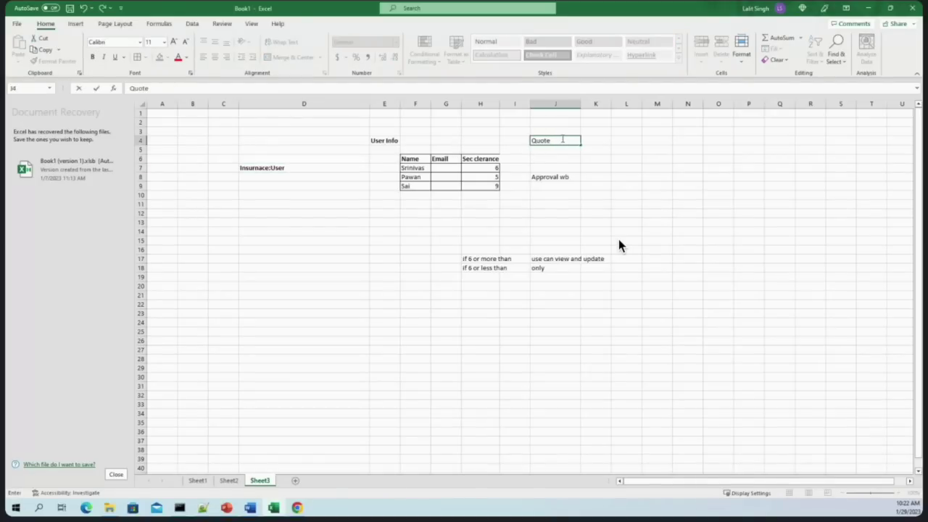
left_click(556, 195)
Narrow column D back down
left_click(482, 158)
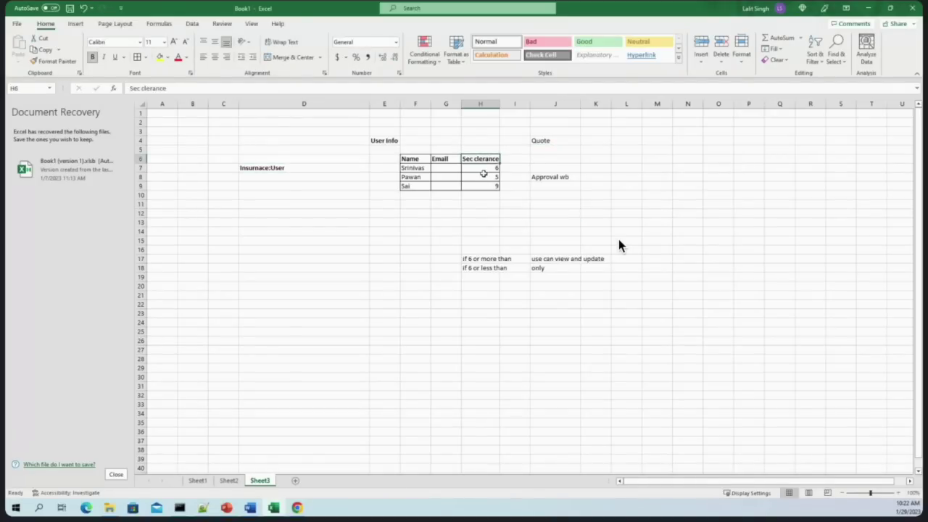
left_click_drag(370, 103, 313, 110)
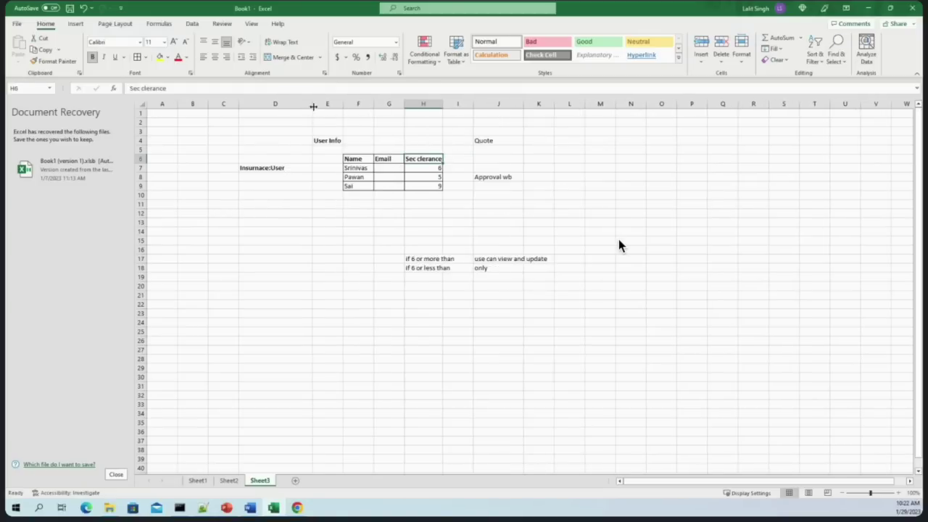
left_click_drag(362, 168, 359, 186)
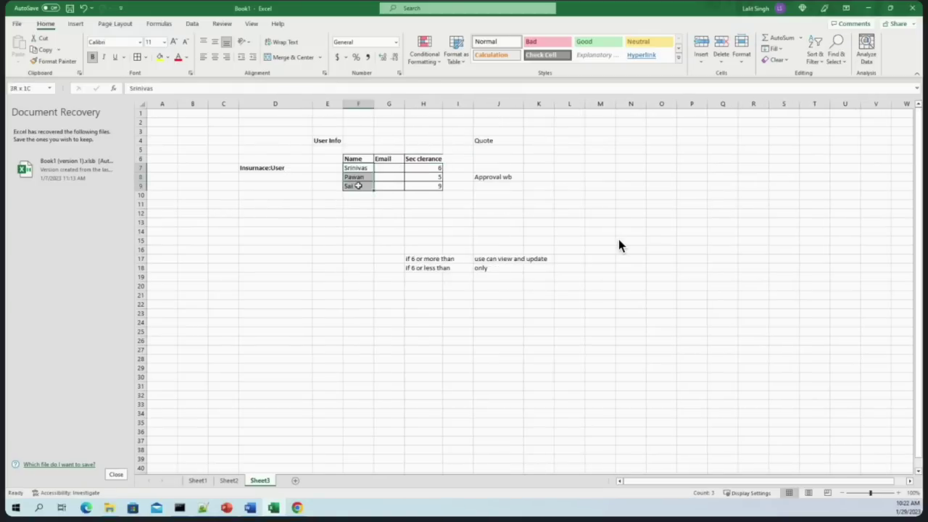
left_click_drag(423, 186, 423, 168)
left_click(422, 167)
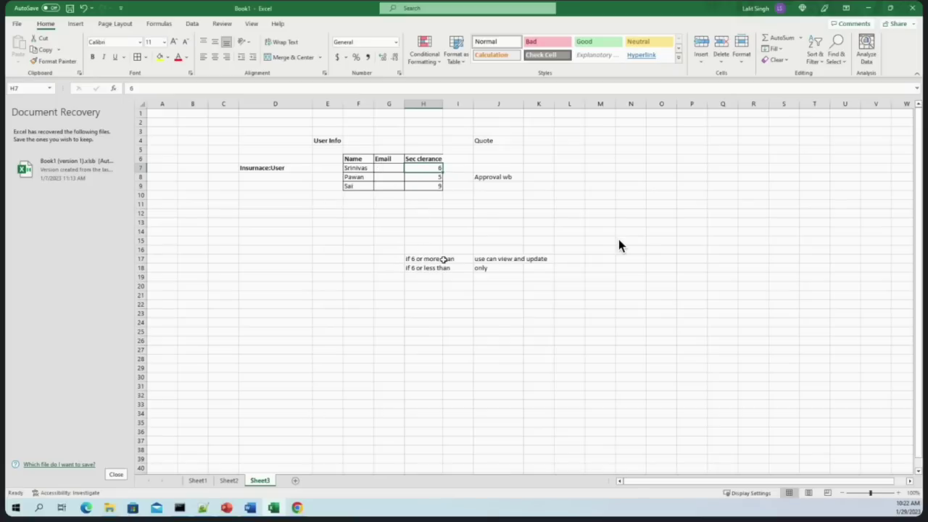
Move the Approval wb note from J8 into cell L5
left_click(356, 169)
left_click(495, 141)
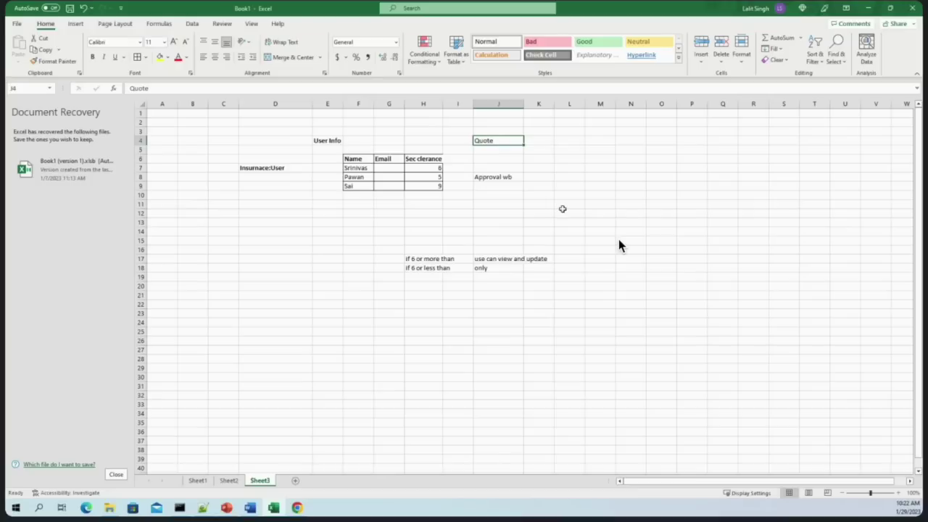
left_click(507, 179)
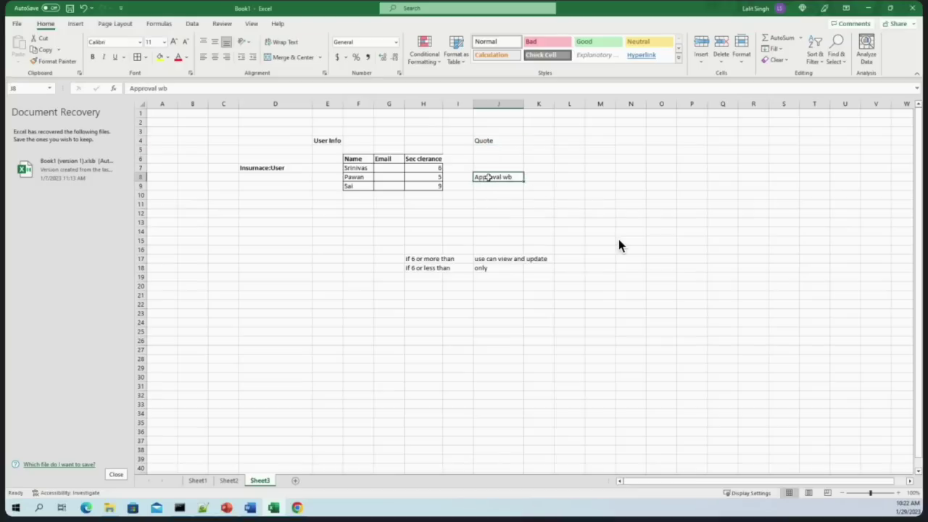
key("ctrl+c")
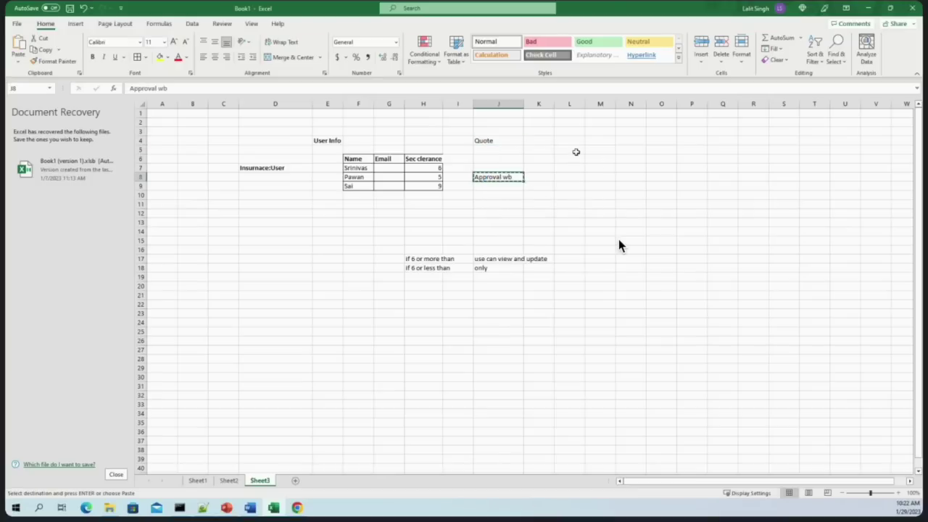
left_click(574, 150)
key("Return")
left_click(599, 202)
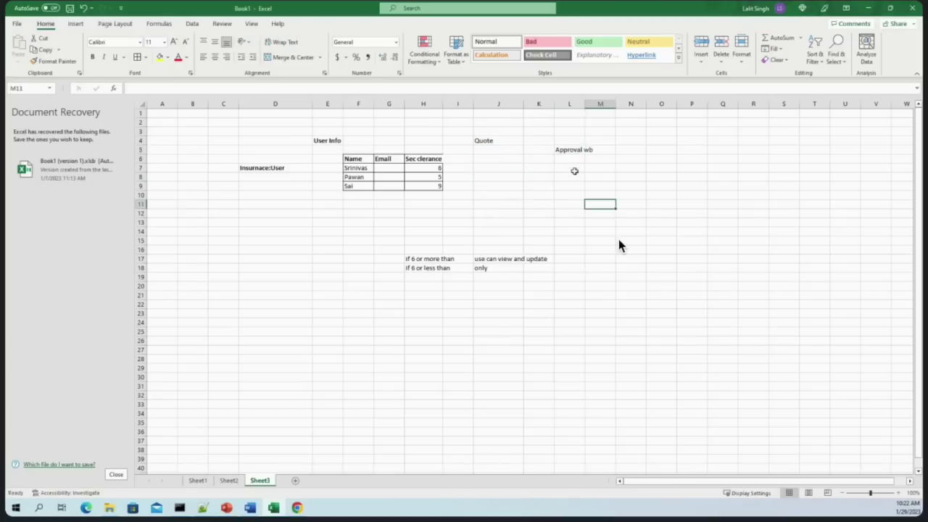
Enter Q-1, Q-2 and Q-3 in L6:L8 under the Approval wb heading
double_click(569, 160)
type("Q-1")
key("Return")
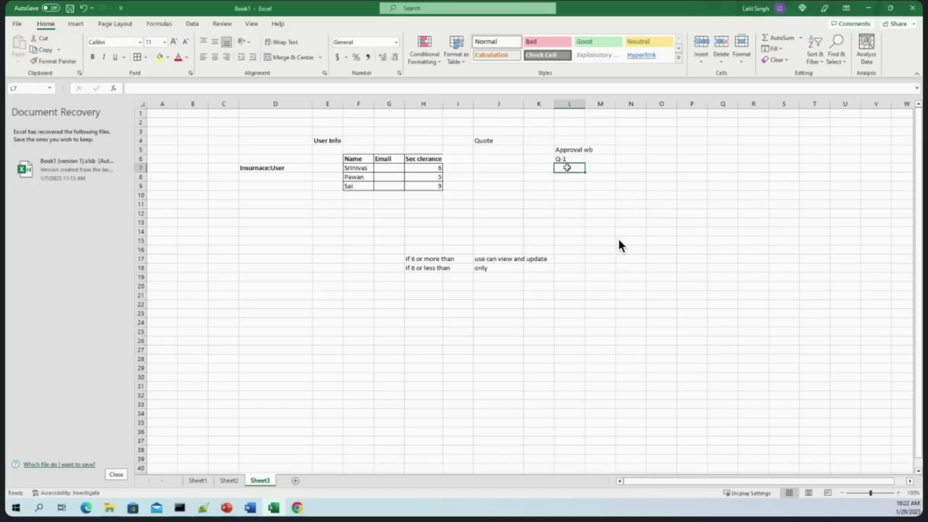
type("Q-2")
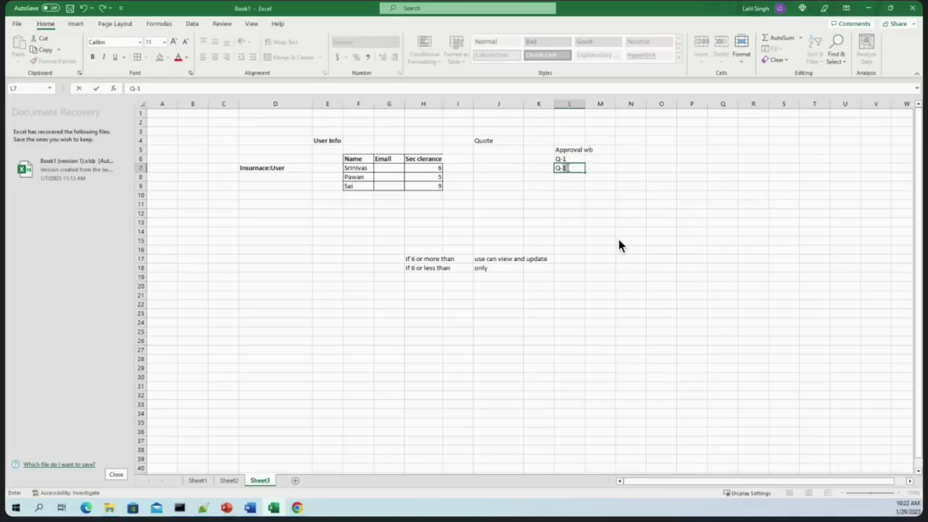
double_click(572, 177)
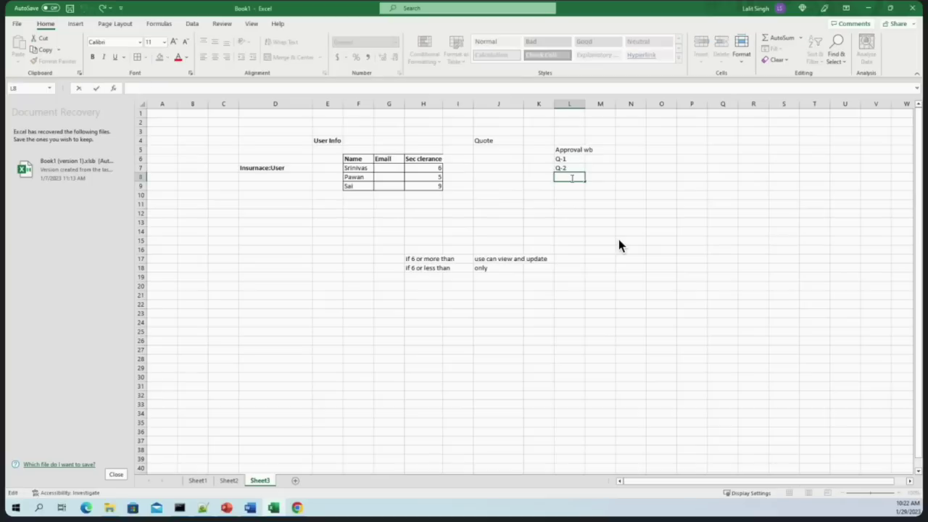
type("Q-3")
left_click(573, 223)
Make the Approval wb heading in L5 bold
left_click_drag(565, 157, 564, 185)
left_click_drag(572, 149, 587, 148)
key("ctrl+b")
left_click(624, 304)
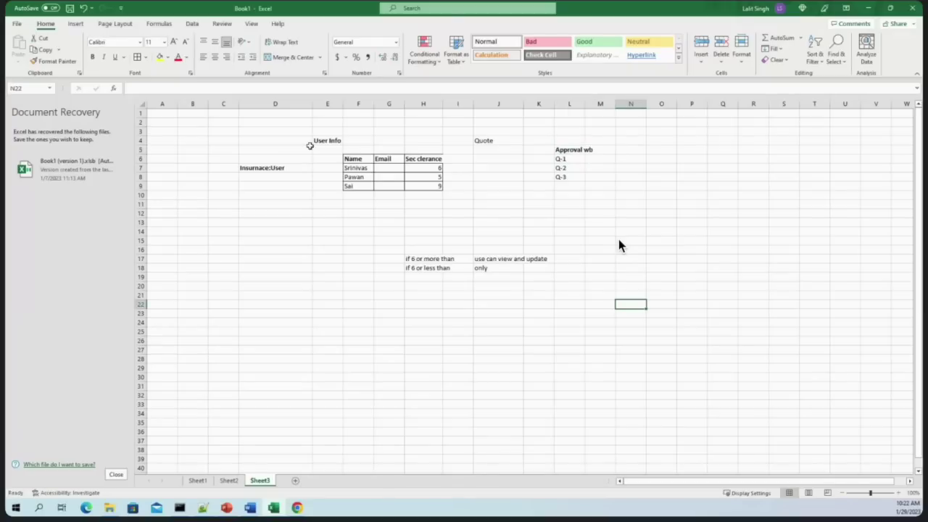
left_click(367, 168)
left_click(563, 158)
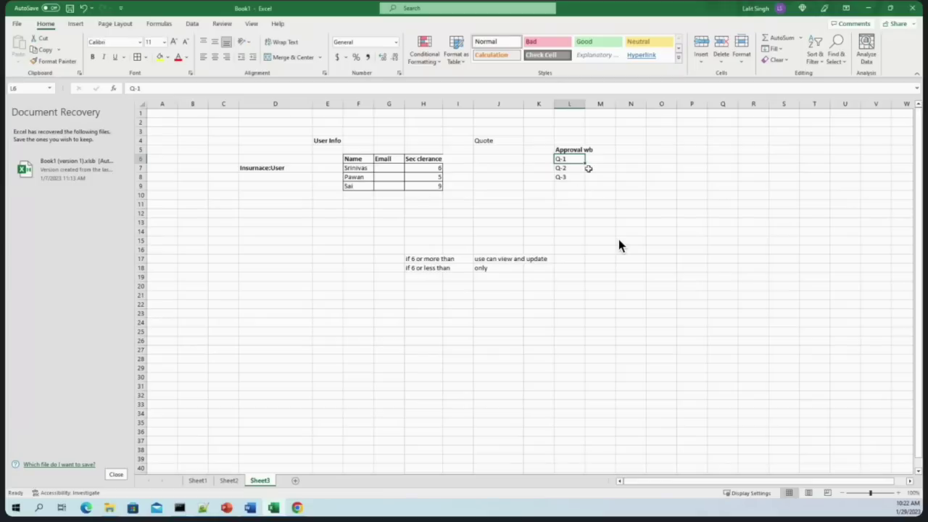
double_click(578, 159)
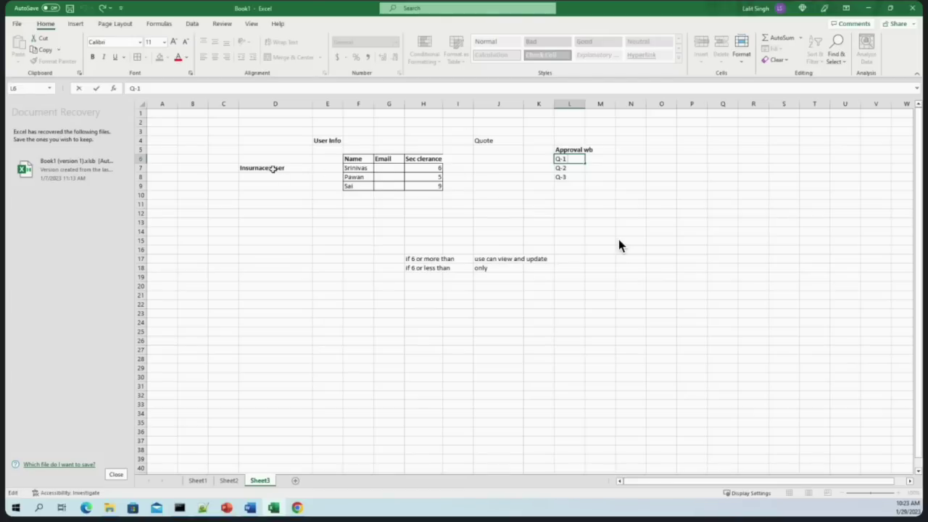
Enter R1, R2 and R3 in D8, D9 and D10 under Insurnace:User
left_click_drag(353, 168, 354, 187)
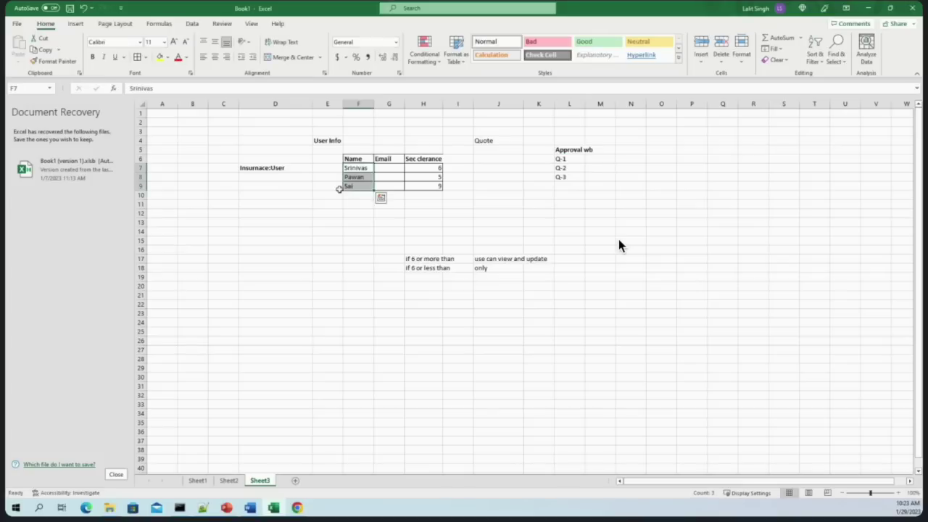
left_click(293, 168)
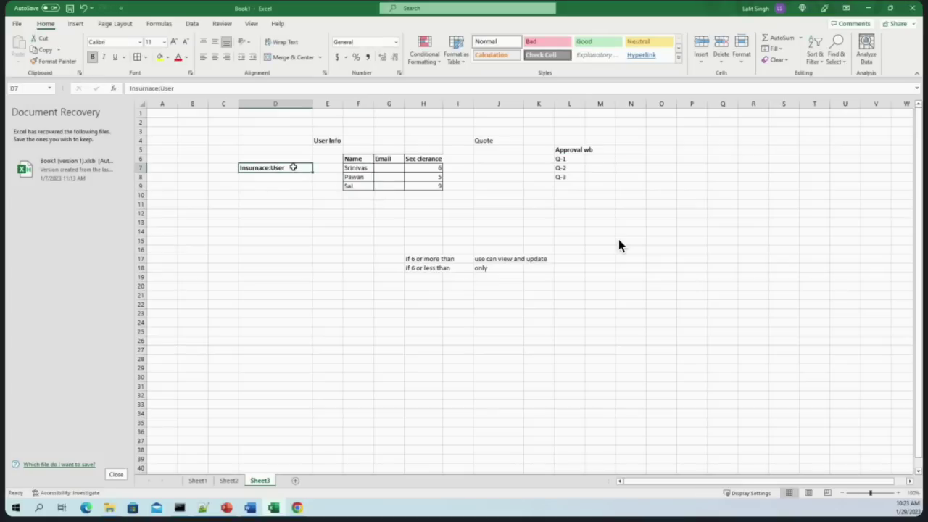
left_click(256, 177)
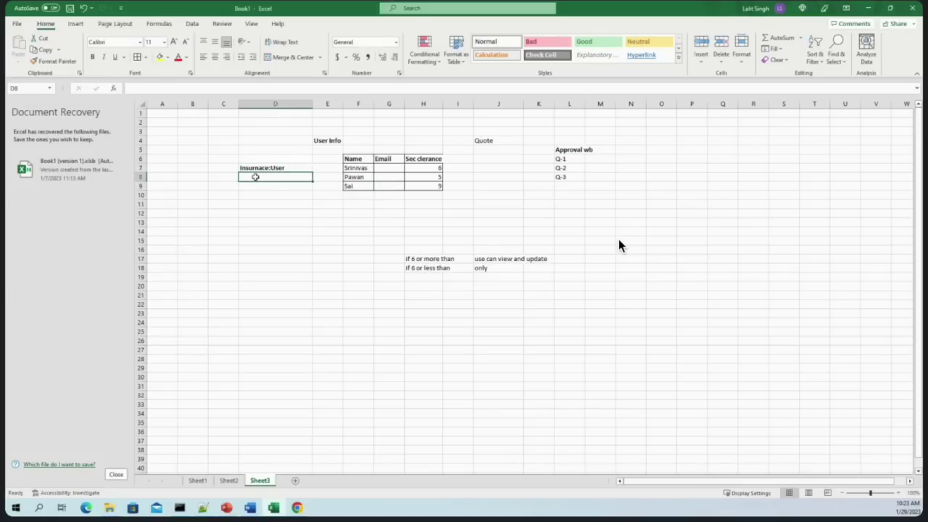
type("R")
key("Tab")
type("1")
key("ctrl+Return")
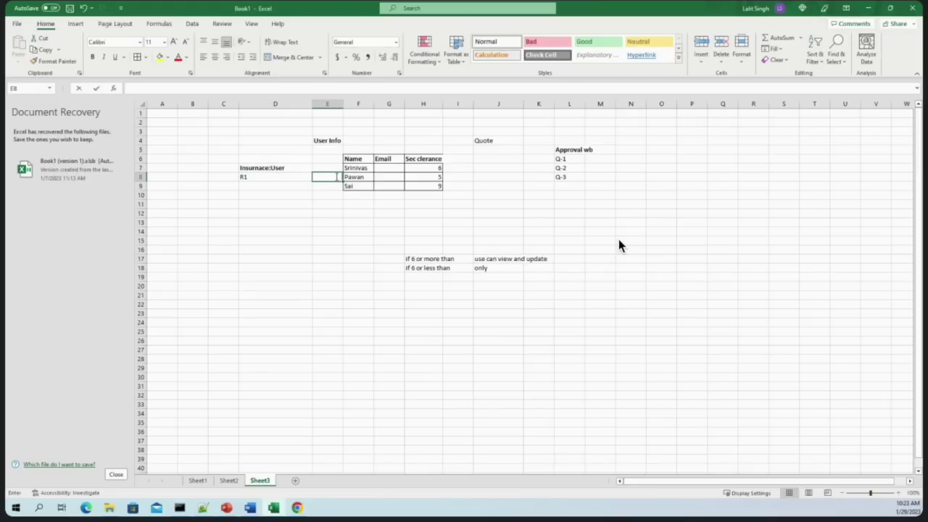
left_click(255, 185)
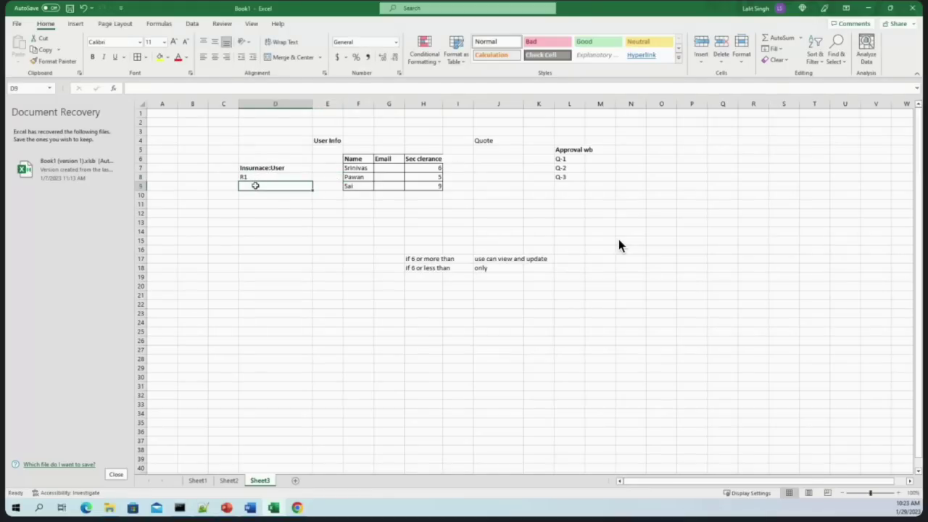
type("R2")
left_click(261, 197)
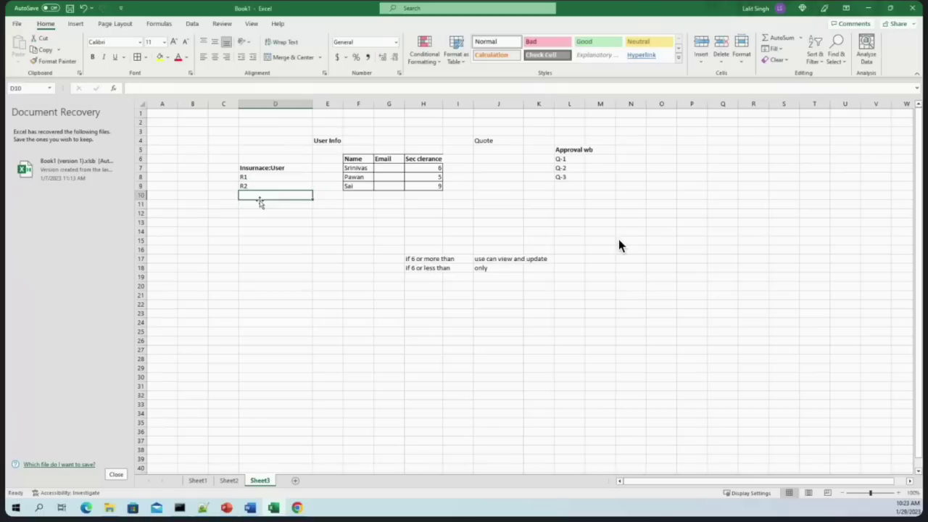
type("R3")
left_click(258, 220)
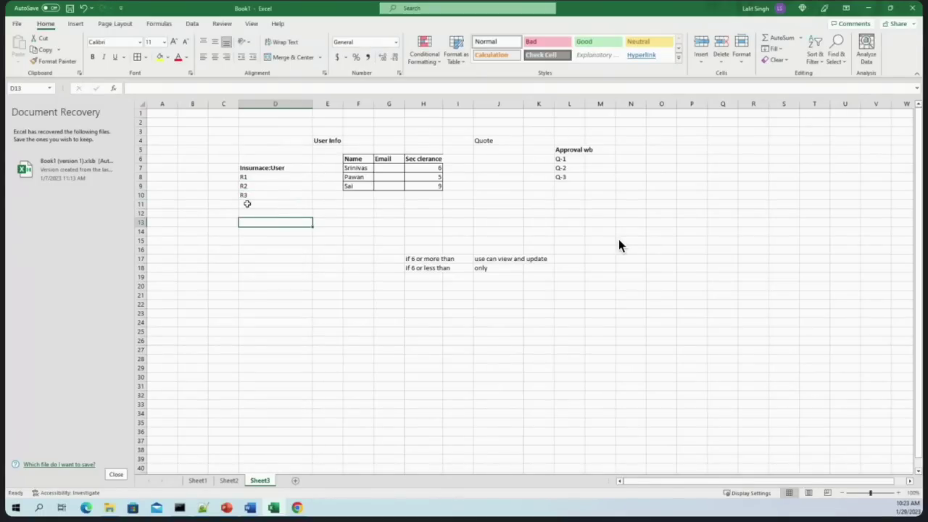
Review the new R1–R3 entries beneath the Insurnace:User heading
left_click(256, 169)
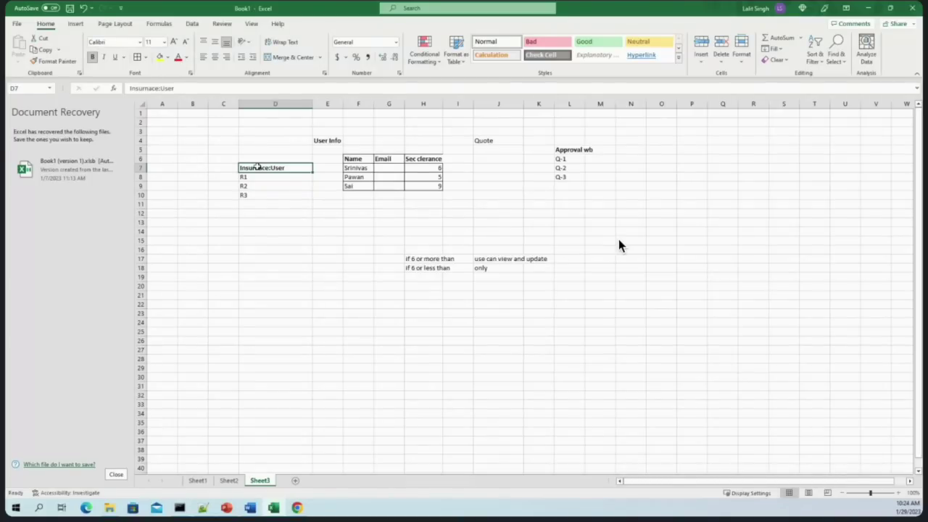
left_click(291, 231)
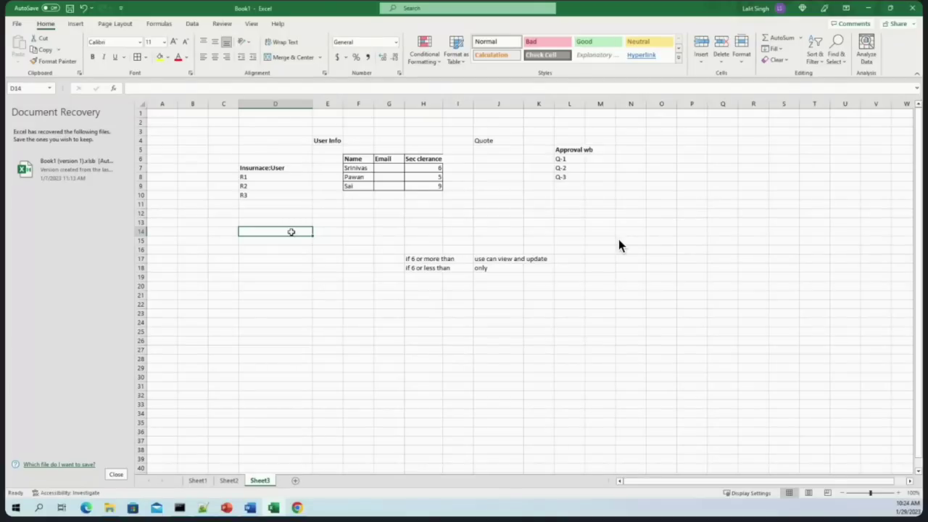
left_click(410, 231)
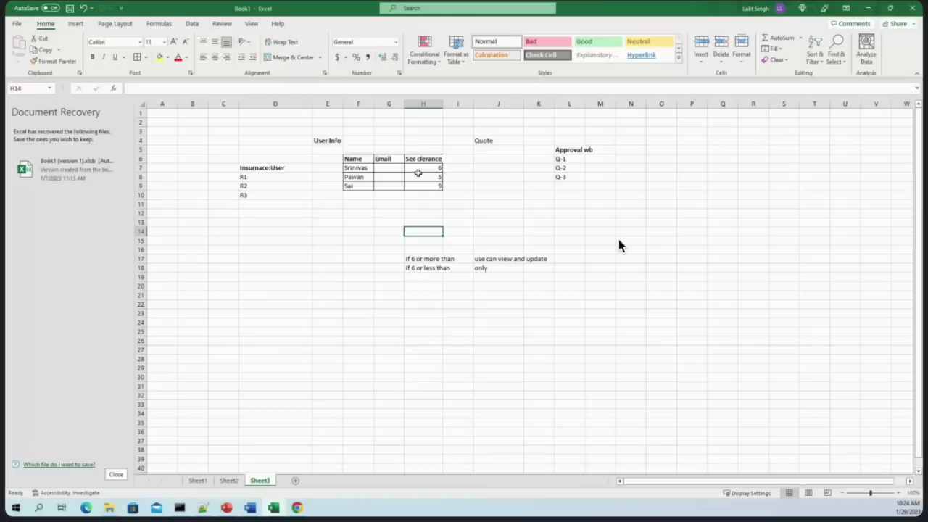
left_click(255, 179)
key("shift+Down")
key("shift+Down")
left_click(262, 179)
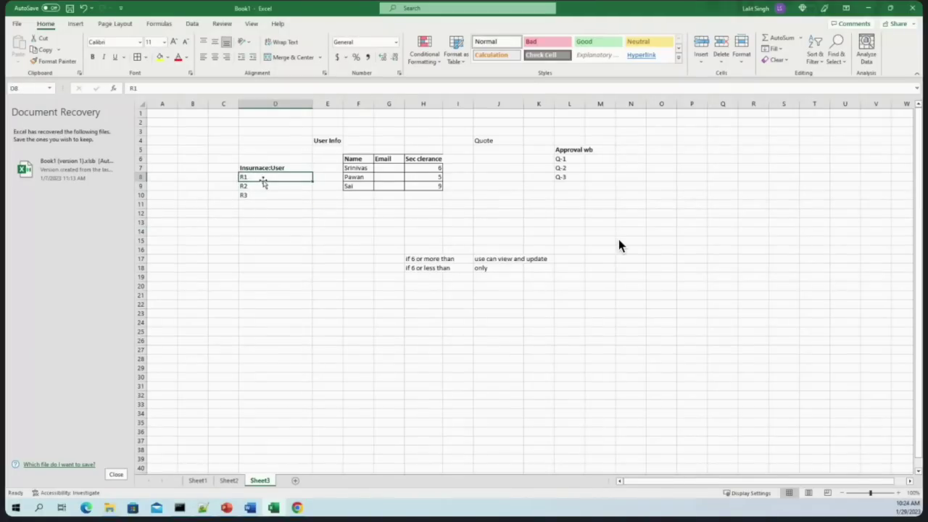
Open Insurance:User4's QTM-Insurance-Work access settings from Pega Recents, then return to Excel
left_click(870, 7)
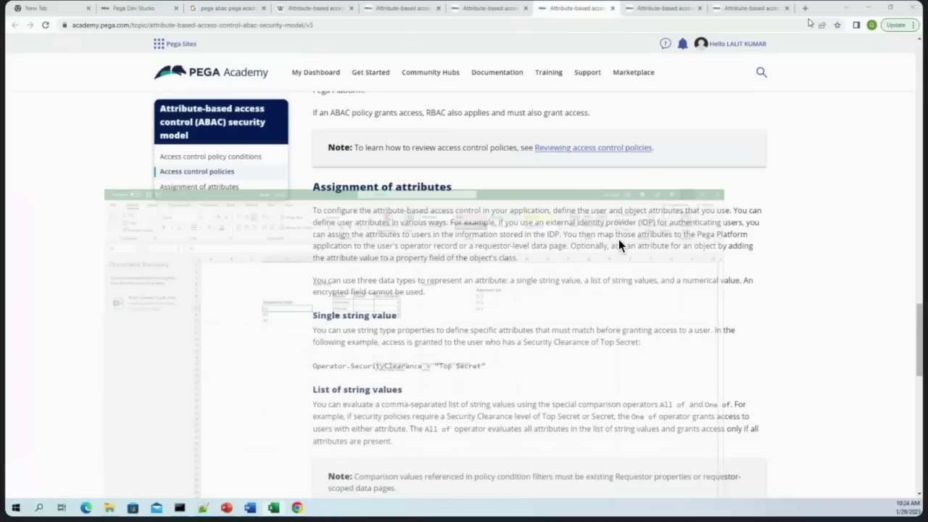
left_click(135, 8)
left_click(26, 69)
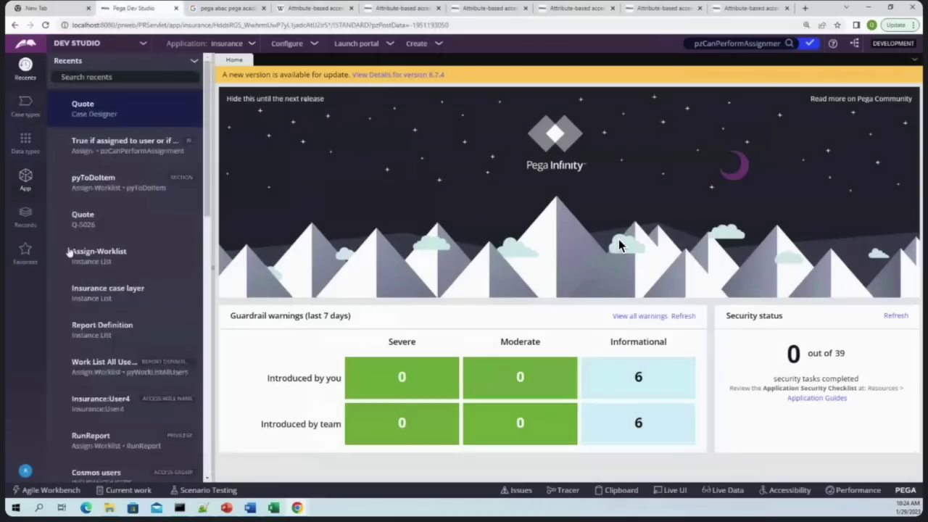
scroll(141, 394, "down", 2)
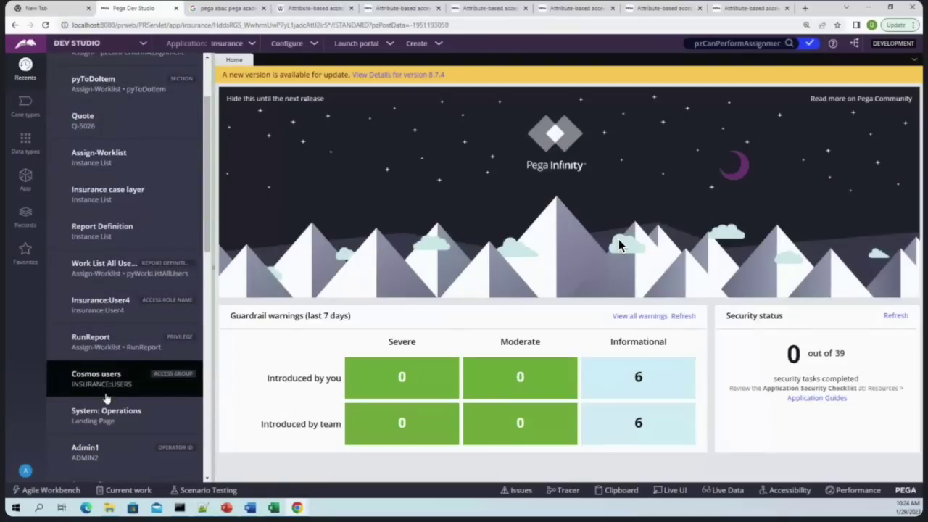
scroll(100, 385, "down", 1)
left_click(97, 334)
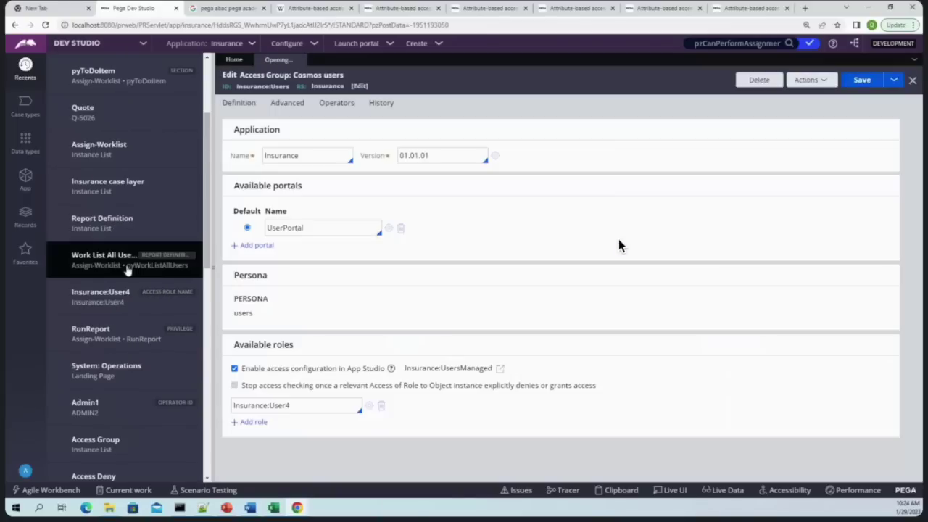
left_click(143, 266)
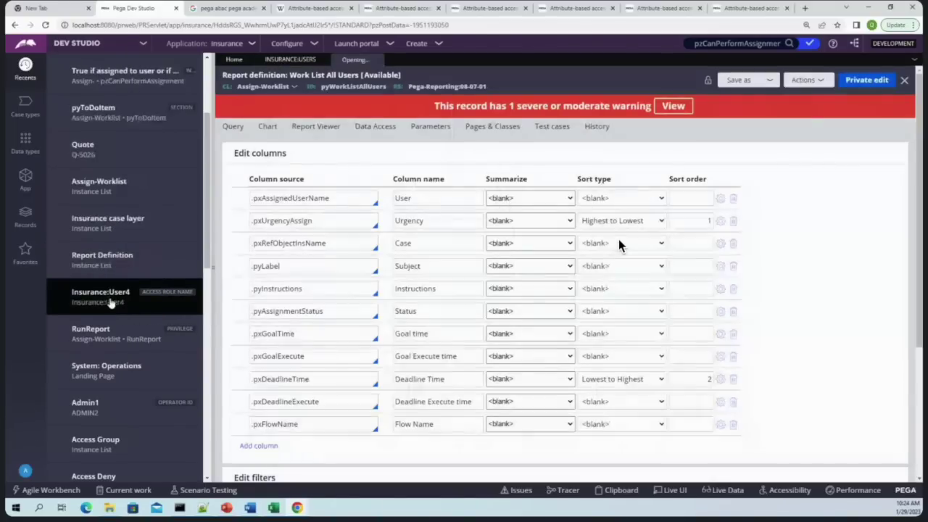
left_click(109, 301)
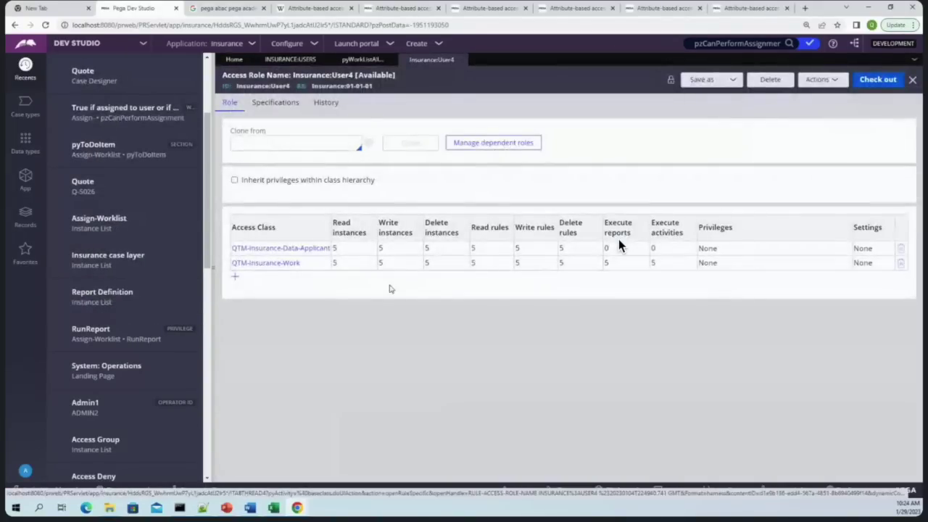
left_click(279, 265)
left_click(378, 214)
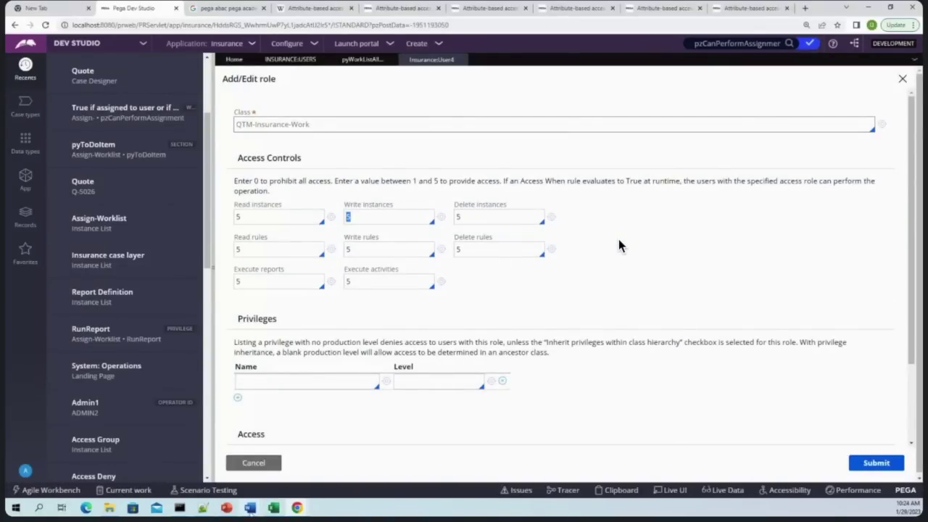
key("alt+Tab")
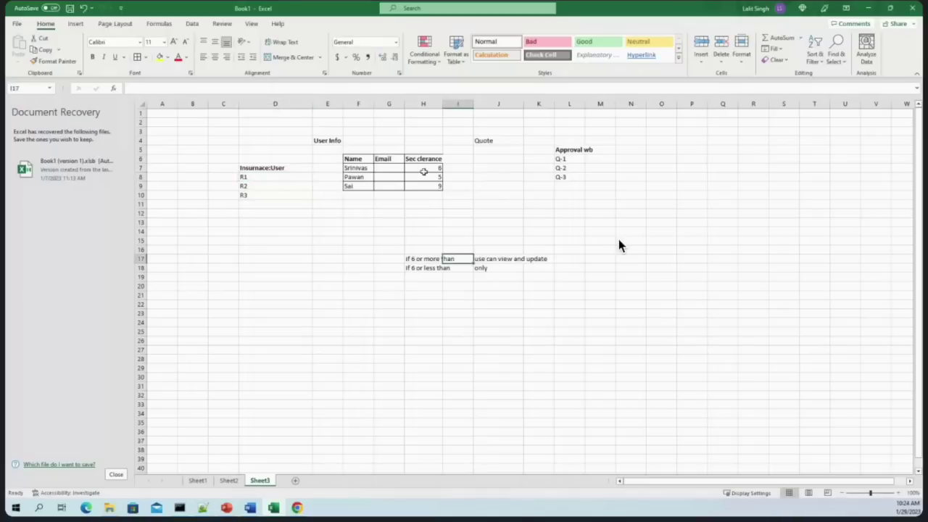
Check the first user's clearance of 6 in H7, then return to the Pega role settings
left_click(424, 168)
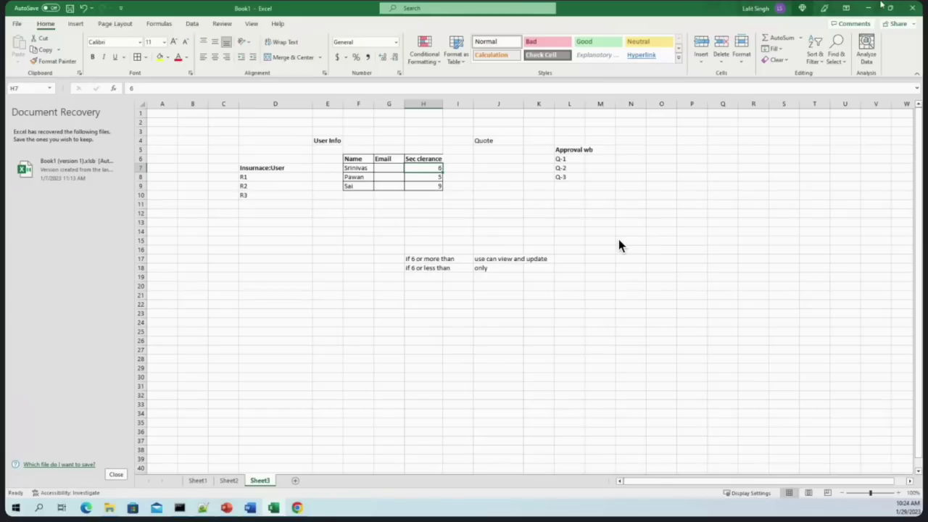
key("alt+Tab")
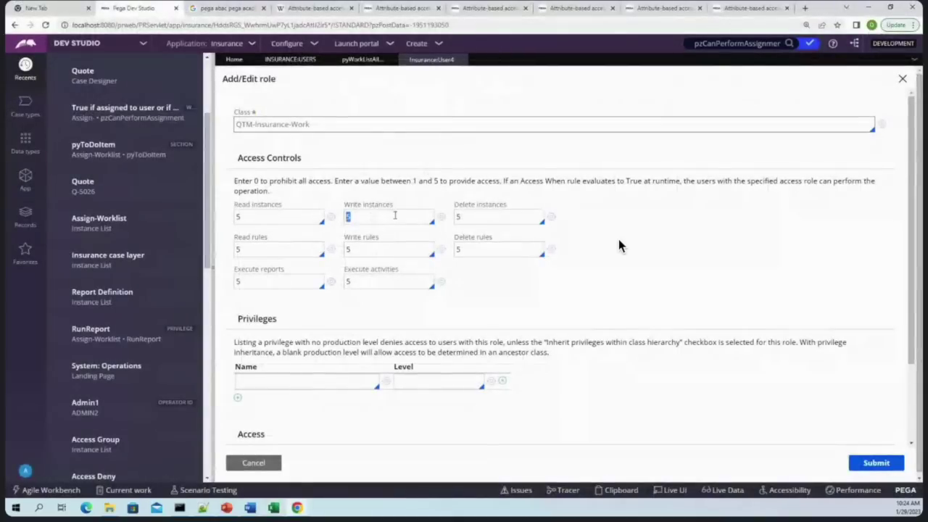
double_click(279, 216)
double_click(388, 218)
Set Read instances to a new CanView access-when rule with an OPEARTRO.SEC condition
key("BackSpace")
type("CanView")
left_click(331, 217)
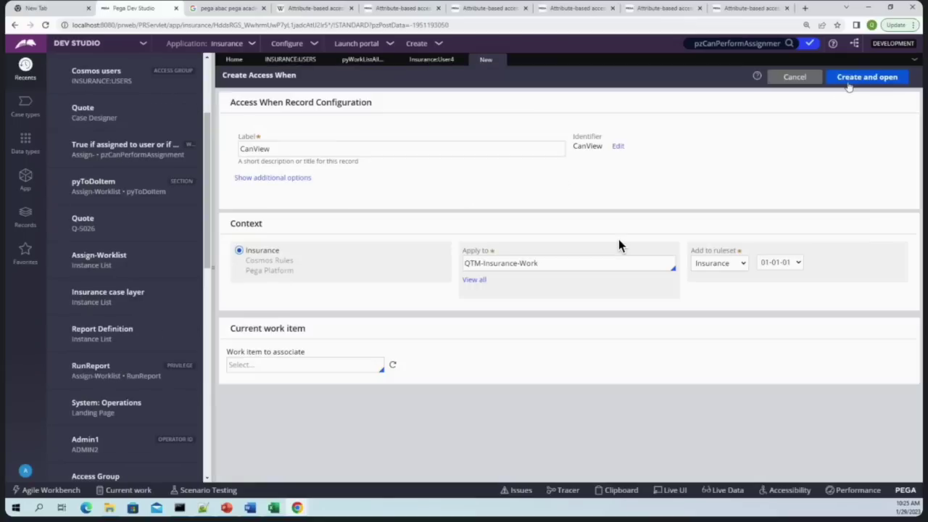
left_click(849, 84)
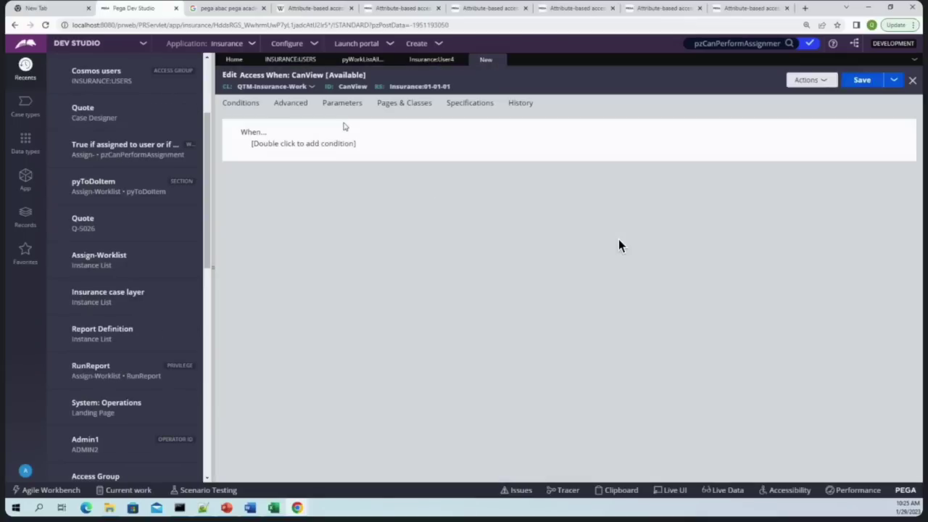
left_click(290, 102)
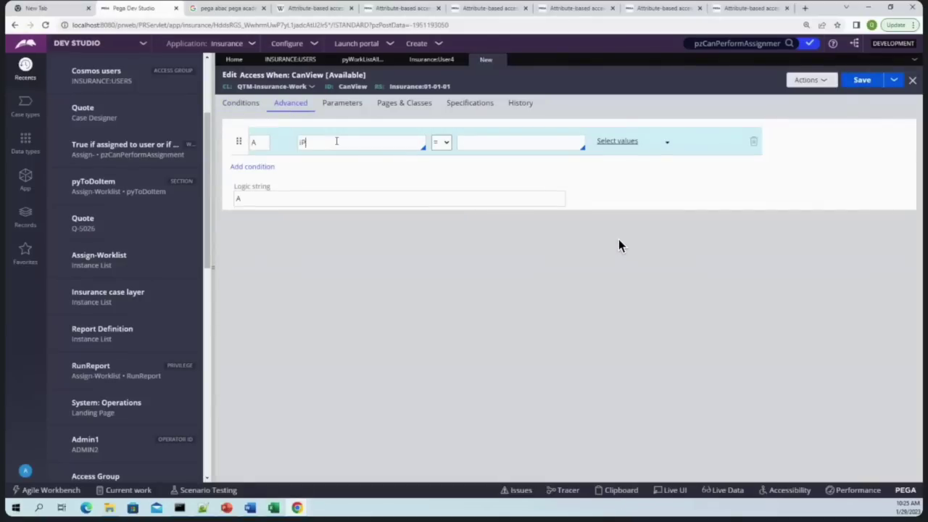
type("pxR")
key("BackSpace")
key("BackSpace")
key("BackSpace")
type("OPEARTRO.SEC")
key("Tab")
Set Write instances to a cANUPDATE access-when rule, close the rule forms, and return to Excel
type("S")
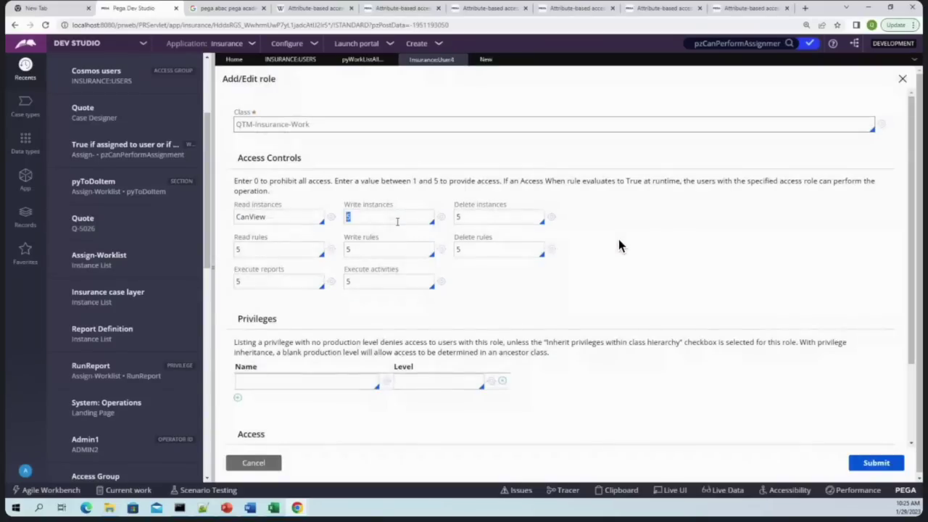
type("cAN")
type("eDIT")
left_click(441, 217)
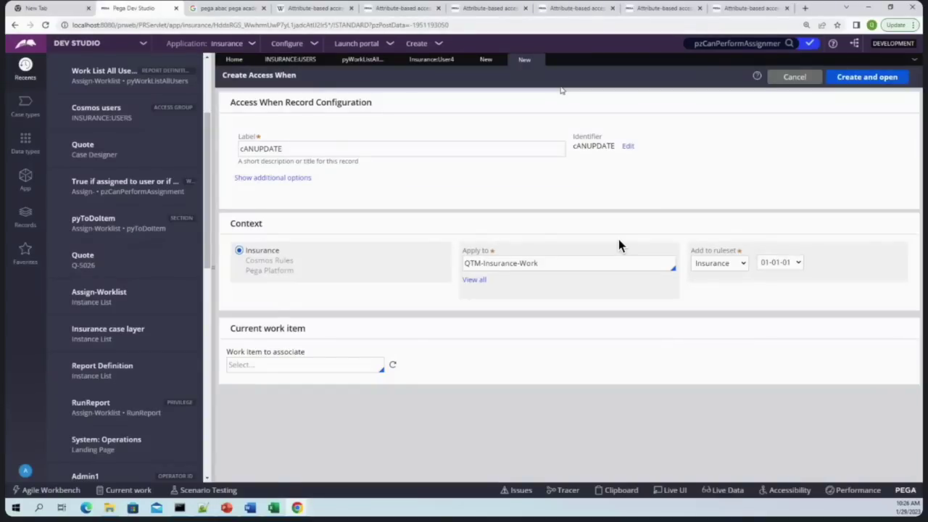
left_click(528, 64)
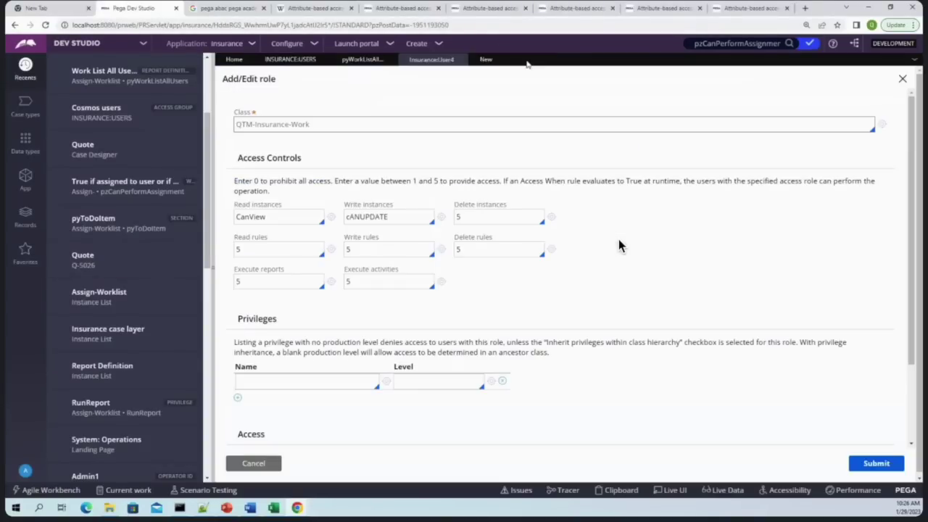
left_click(499, 61)
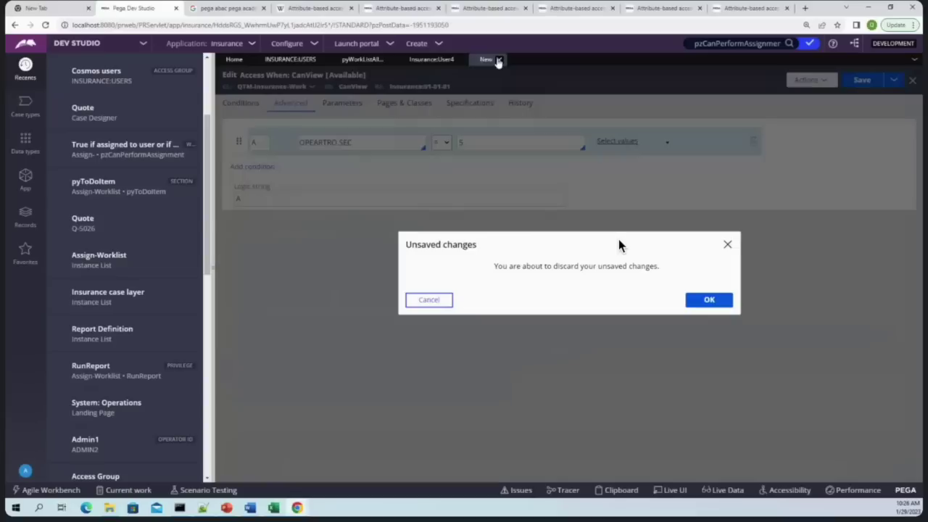
left_click(408, 301)
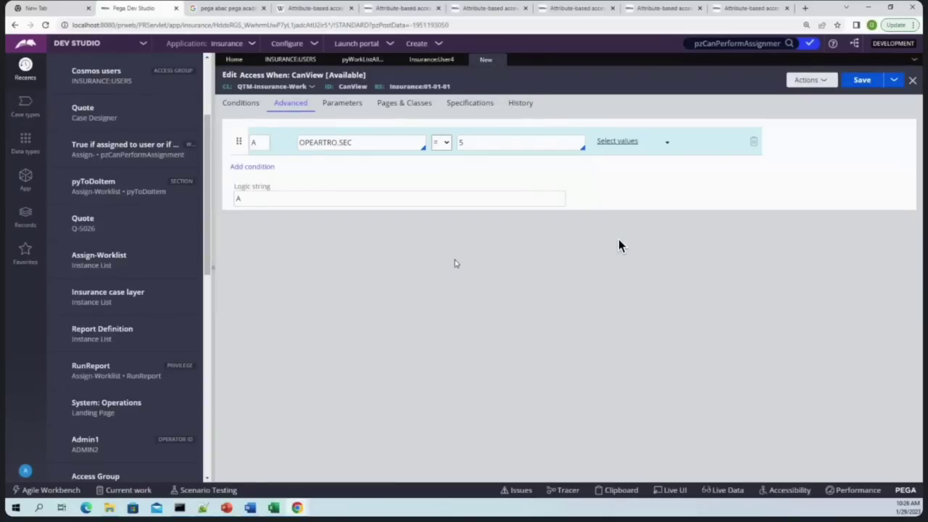
left_click(499, 60)
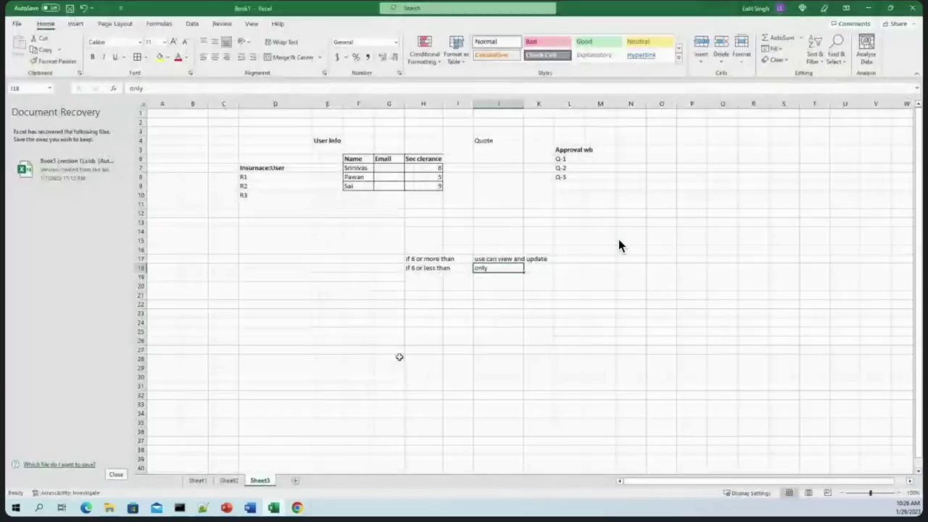
left_click(400, 357)
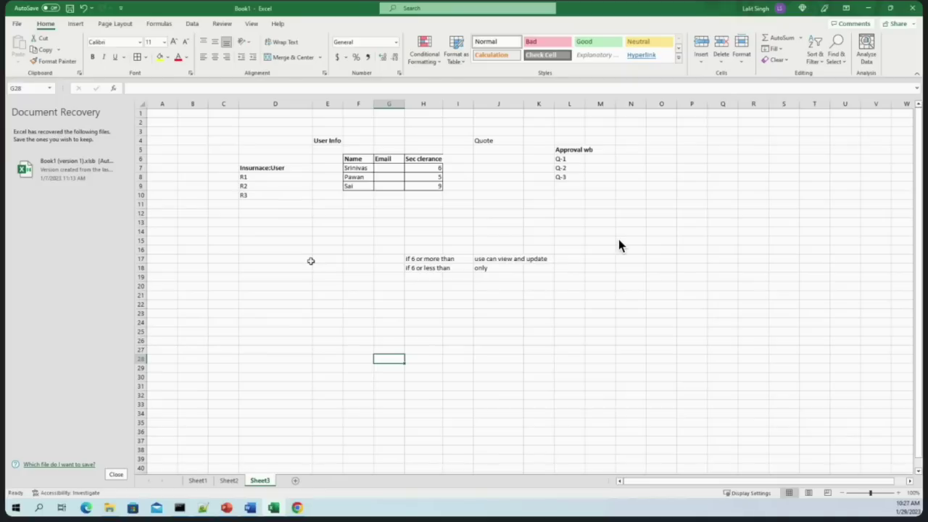
Point out the User Info sheet's Name, Email and Sec clerance columns, with first clearance 6
left_click(421, 160)
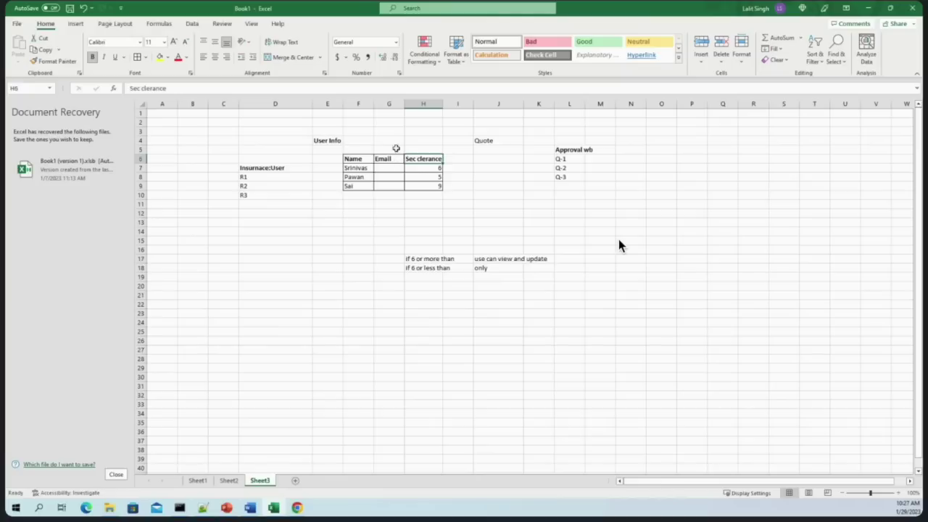
left_click(422, 171)
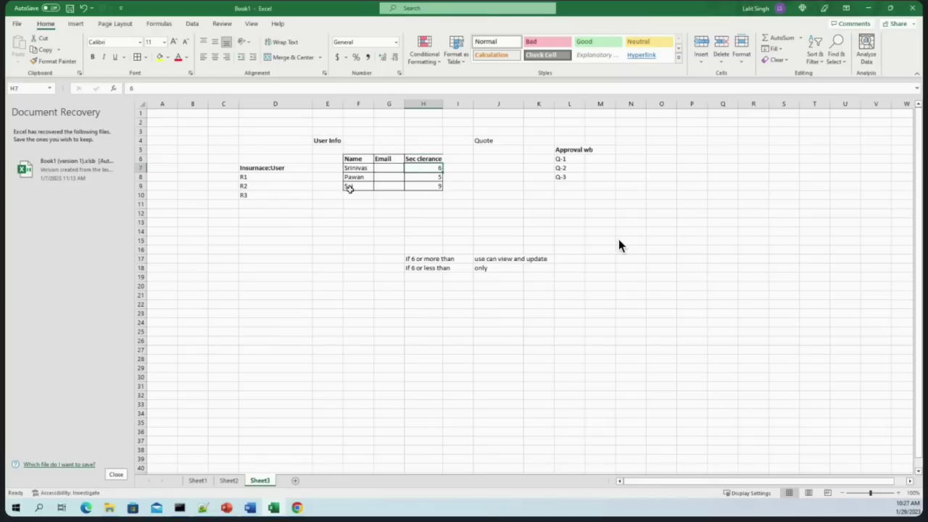
left_click(323, 138)
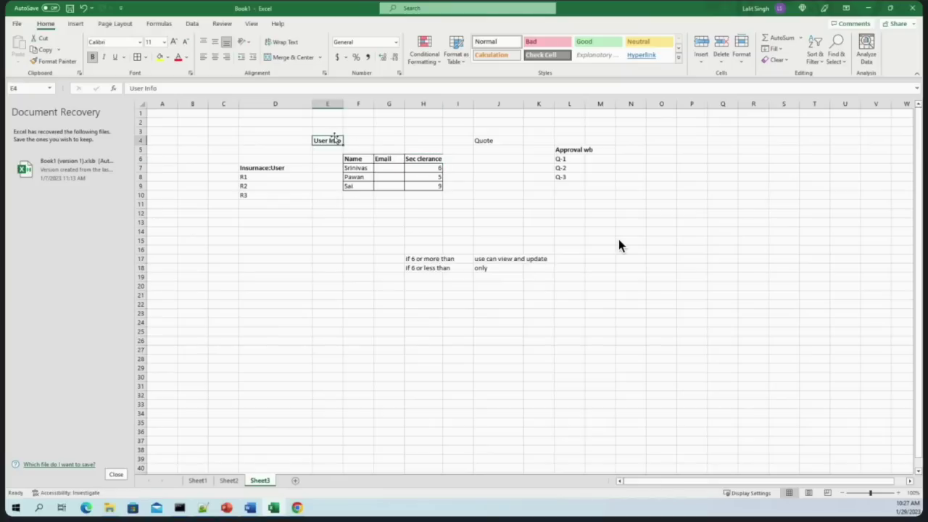
left_click(355, 161)
left_click(388, 159)
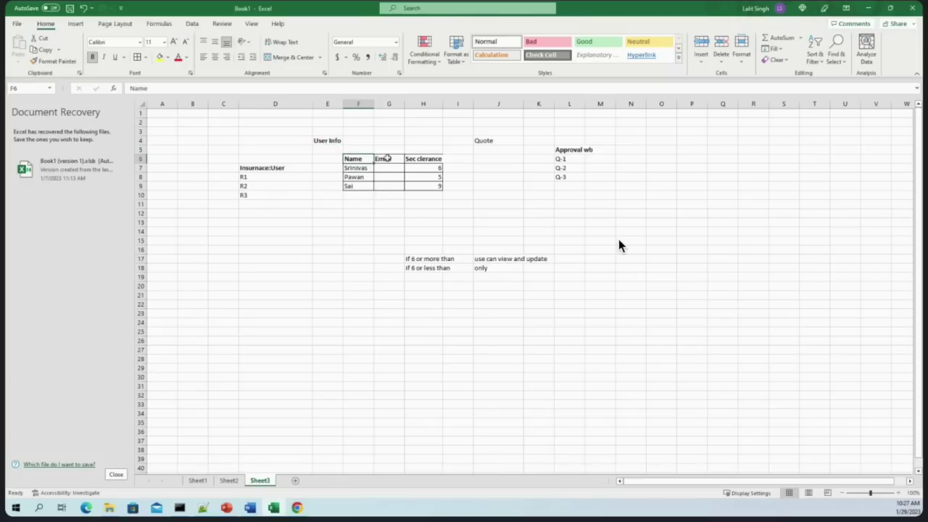
double_click(432, 162)
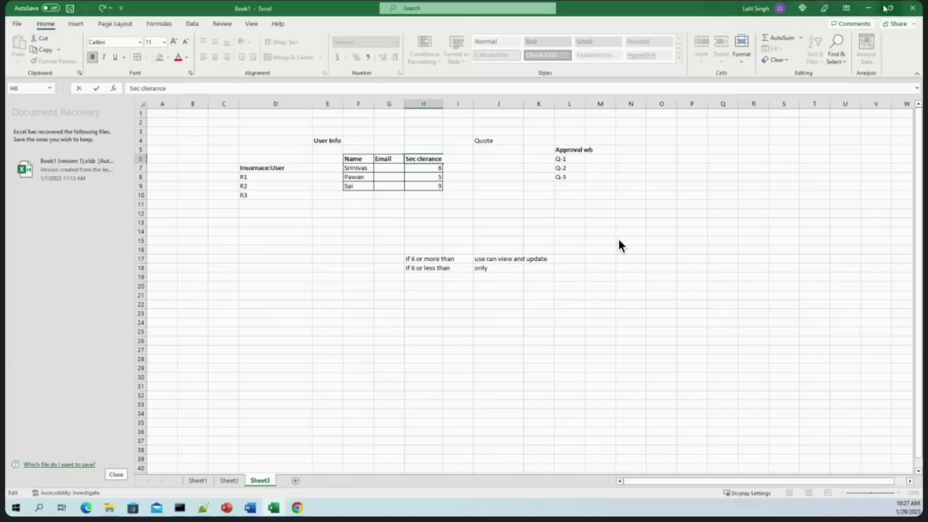
Move through the ABAC documentation and Pega Academy lesson tabs to the last ABAC page
key("alt+Tab")
key("ctrl+6")
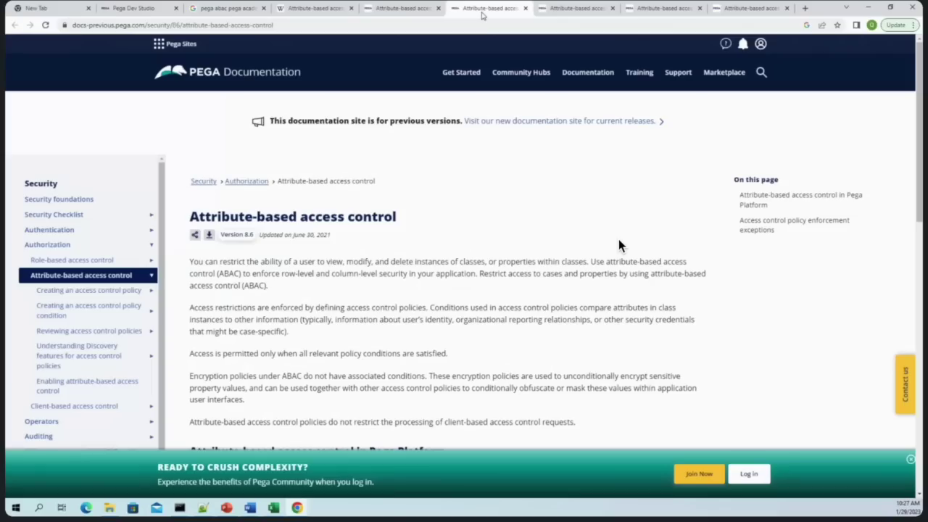
scroll(620, 247, "down", 3)
key("ctrl+8")
scroll(620, 246, "down", 6)
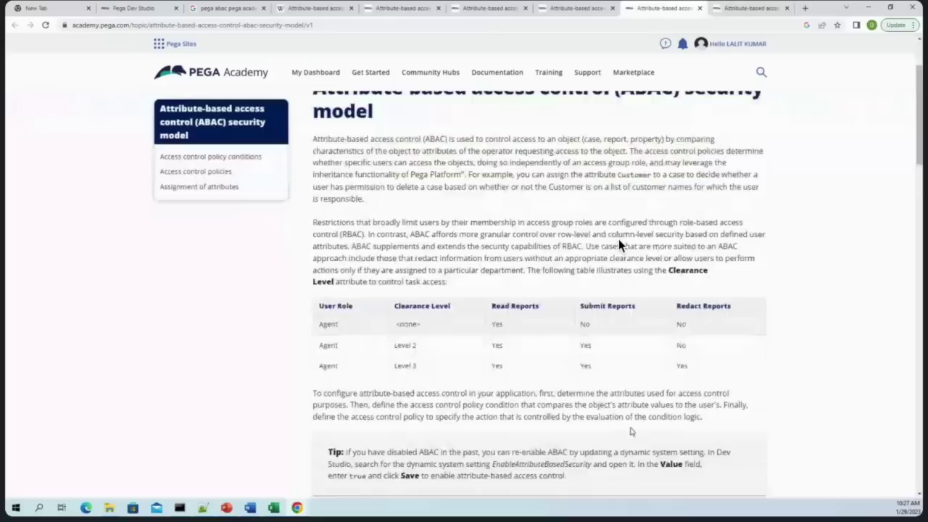
key("ctrl+9")
scroll(620, 247, "down", 4)
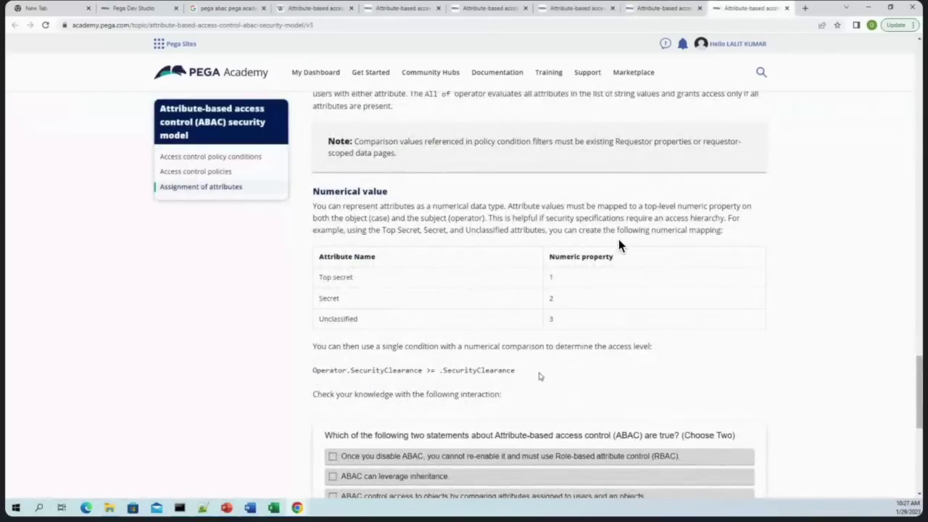
Highlight the Operator.SecurityClearance comparison and both SecurityClearance attributes in the lesson
left_click_drag(314, 372, 409, 371)
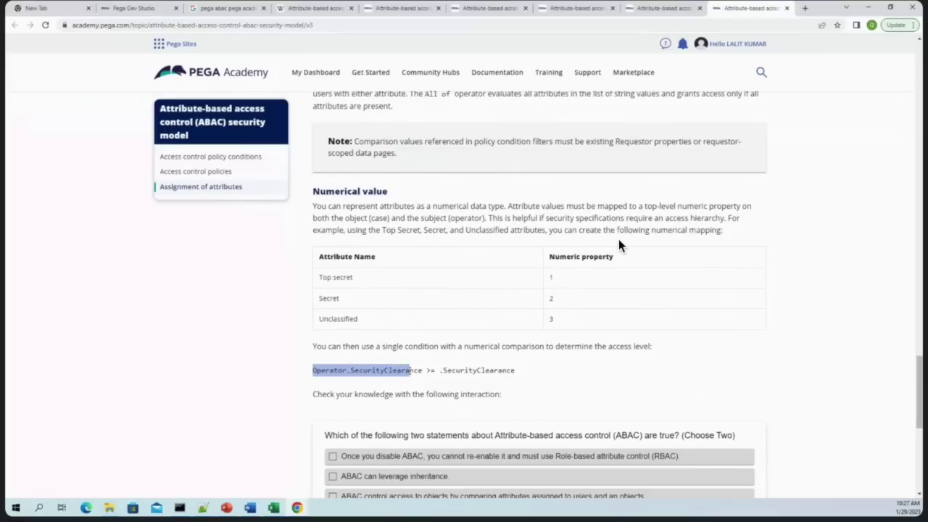
left_click(405, 370)
double_click(403, 371)
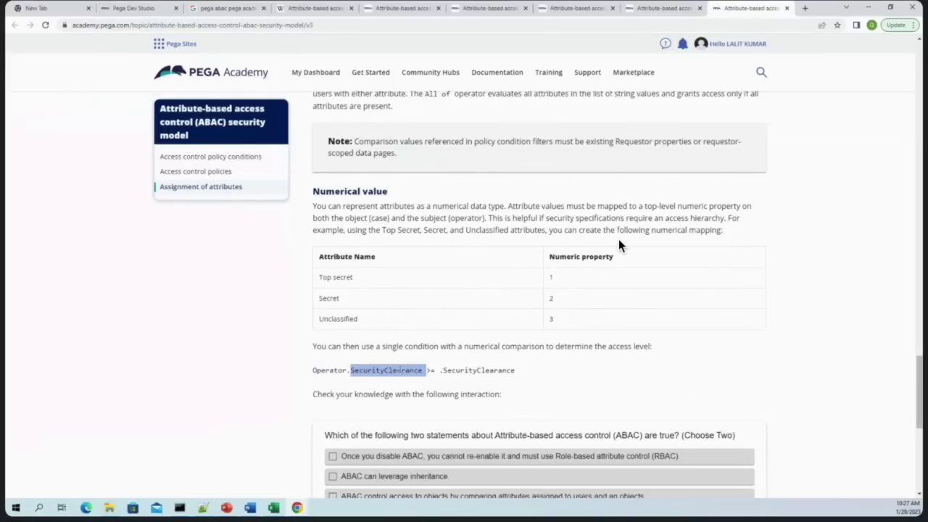
double_click(474, 371)
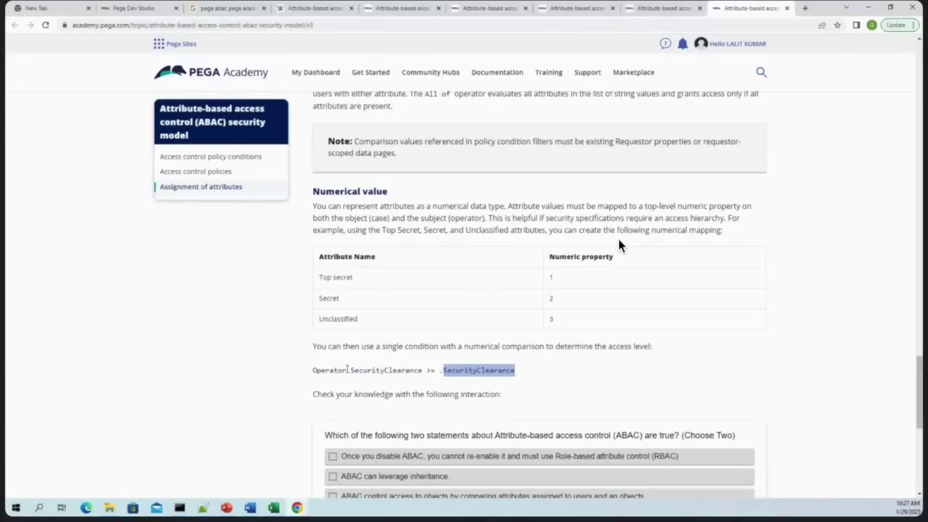
scroll(515, 381, "down", 3)
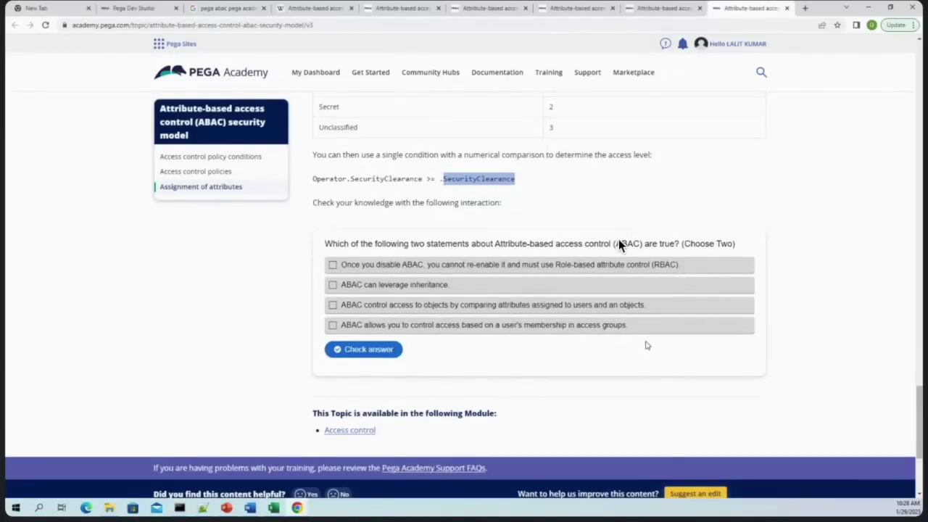
scroll(648, 335, "up", 8)
scroll(618, 245, "up", 6)
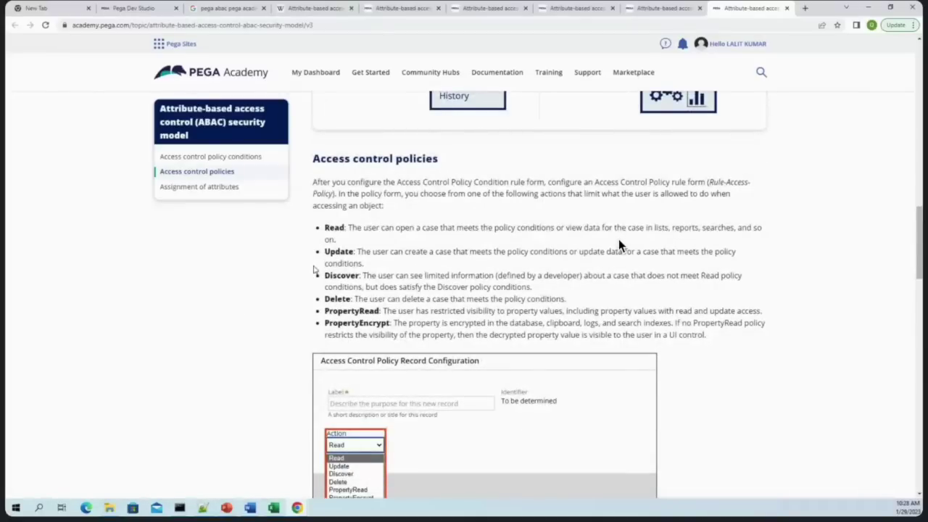
Highlight the Read, Update, Discover, Delete, PropertyRead and PropertyEncrypt policy actions, then return to Dev Studio
double_click(334, 227)
double_click(338, 252)
double_click(339, 276)
double_click(336, 298)
left_click(340, 309)
double_click(340, 310)
double_click(353, 323)
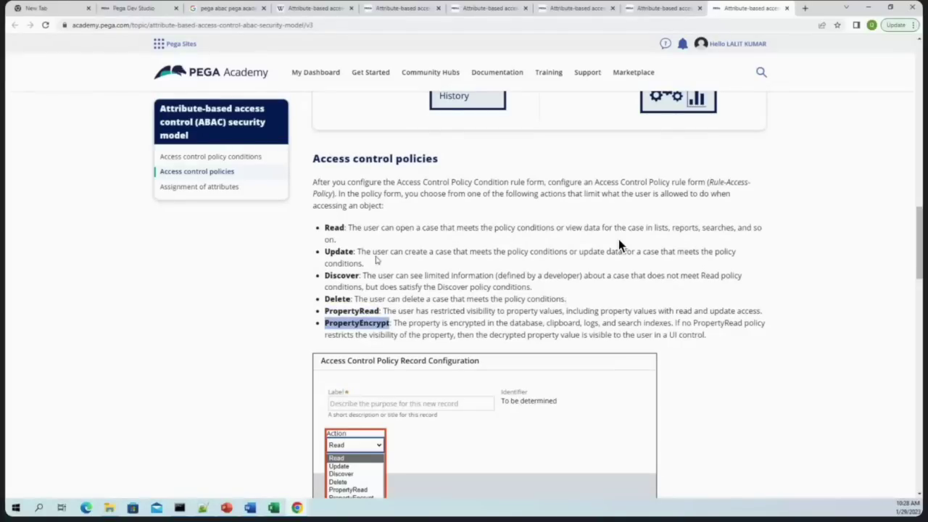
double_click(333, 227)
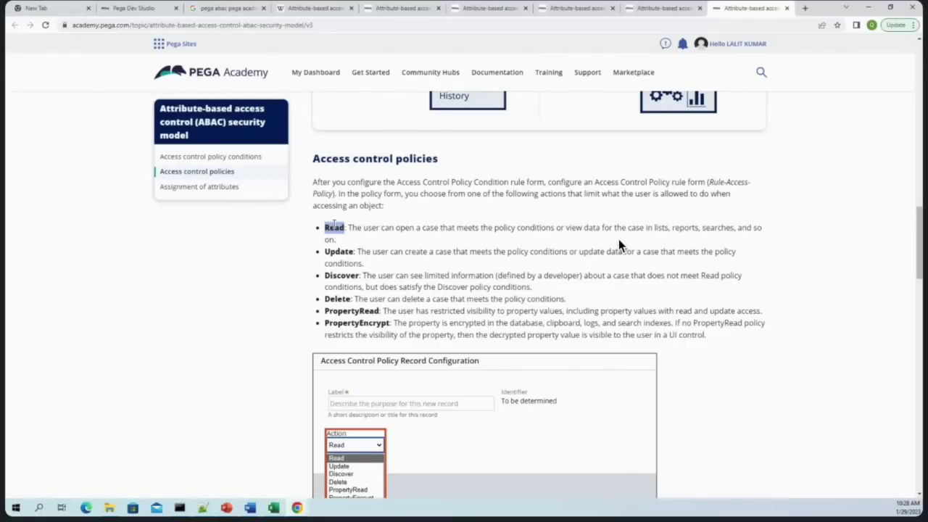
right_click(334, 227)
left_click(363, 235)
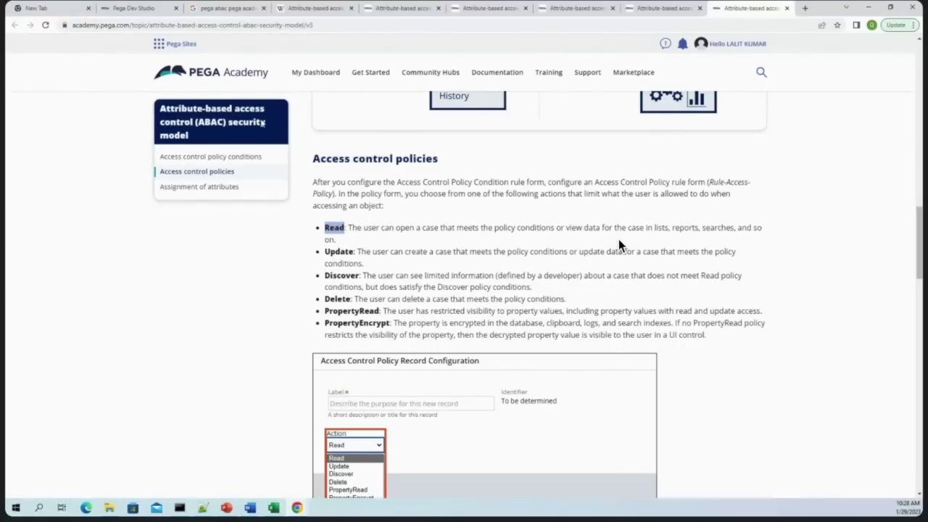
left_click(140, 7)
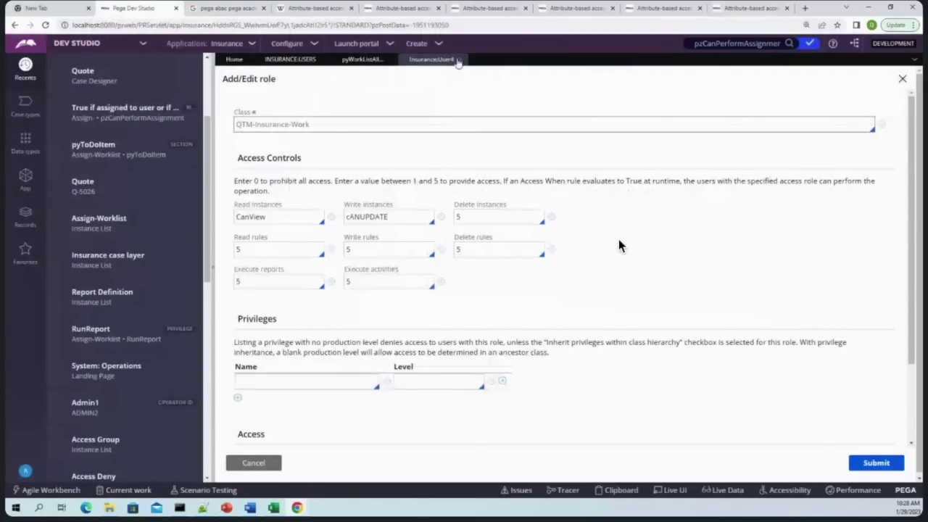
Close the access role editor without saving, plus the report definition and access group editors
left_click(458, 61)
left_click(710, 298)
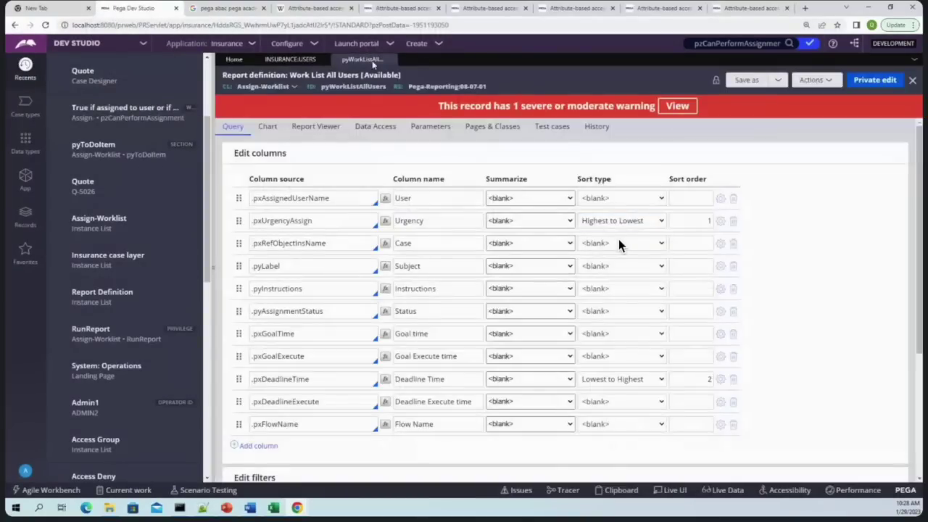
left_click(393, 59)
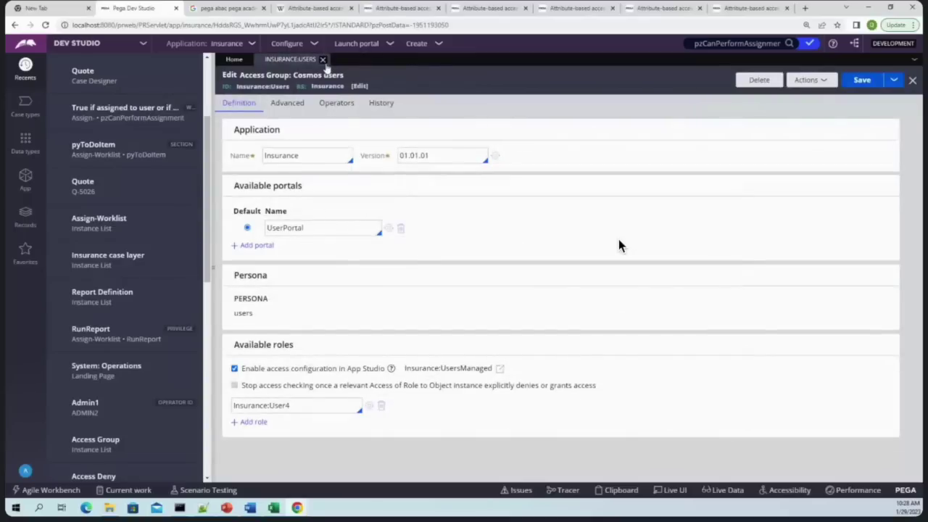
left_click(323, 61)
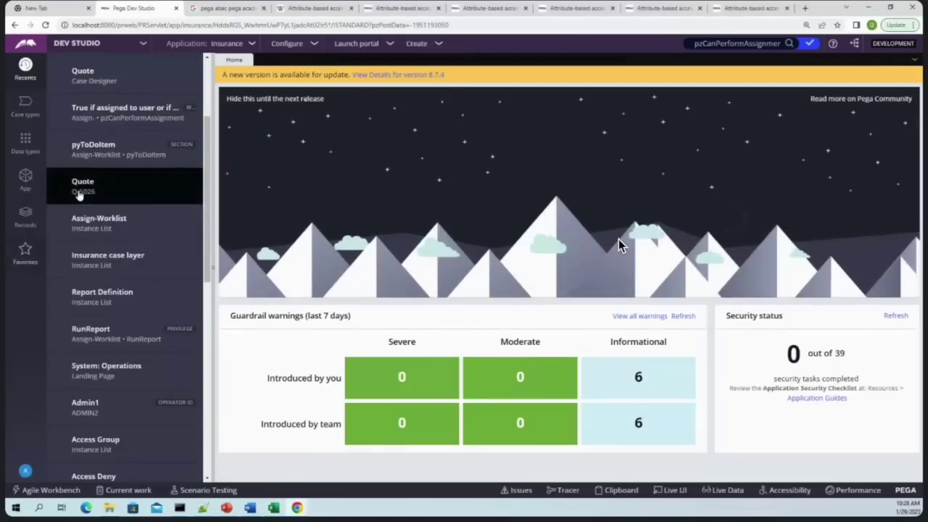
Start a new Access Control Policy from the Security records, keeping Read as its action
left_click(23, 187)
left_click(36, 221)
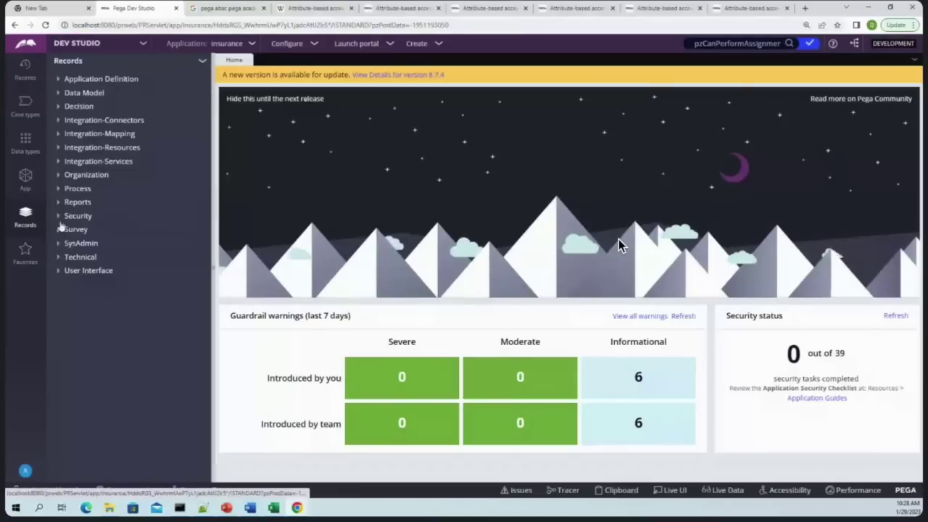
left_click(65, 217)
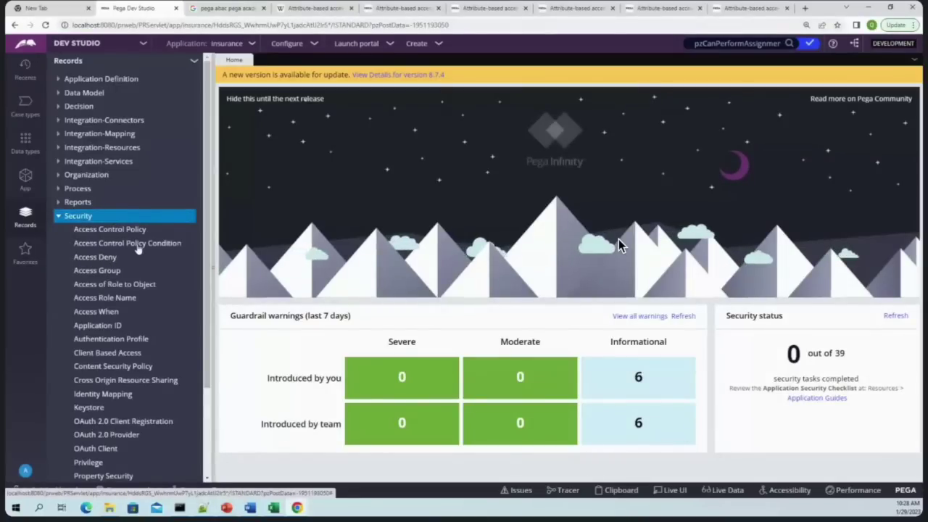
right_click(109, 230)
left_click(94, 244)
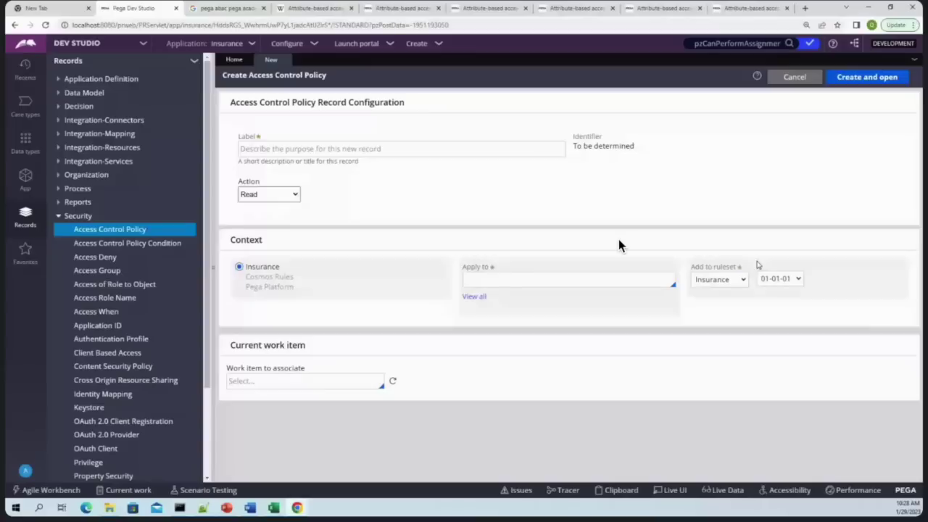
left_click(275, 196)
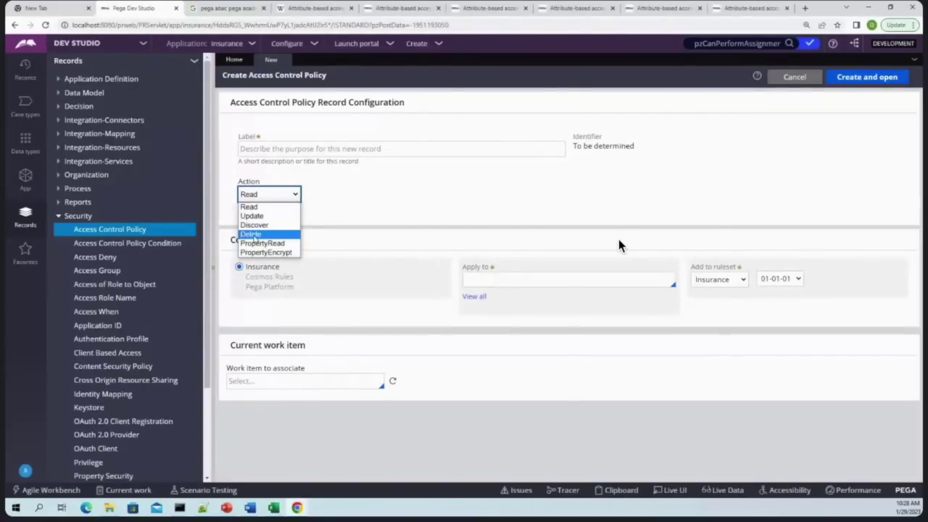
left_click(339, 208)
Label the policy CanReadInstances, apply it to QTM-Insurance-Work, and create it
left_click(297, 151)
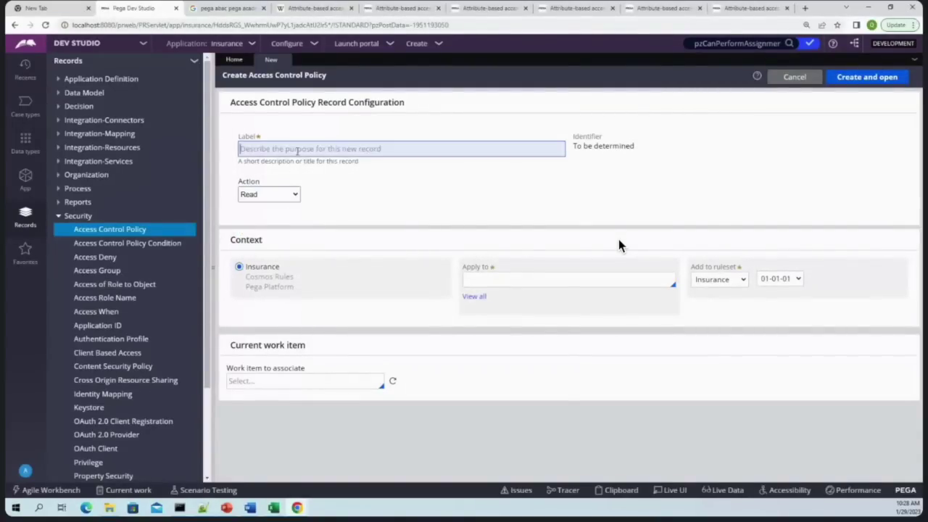
type("CanRead")
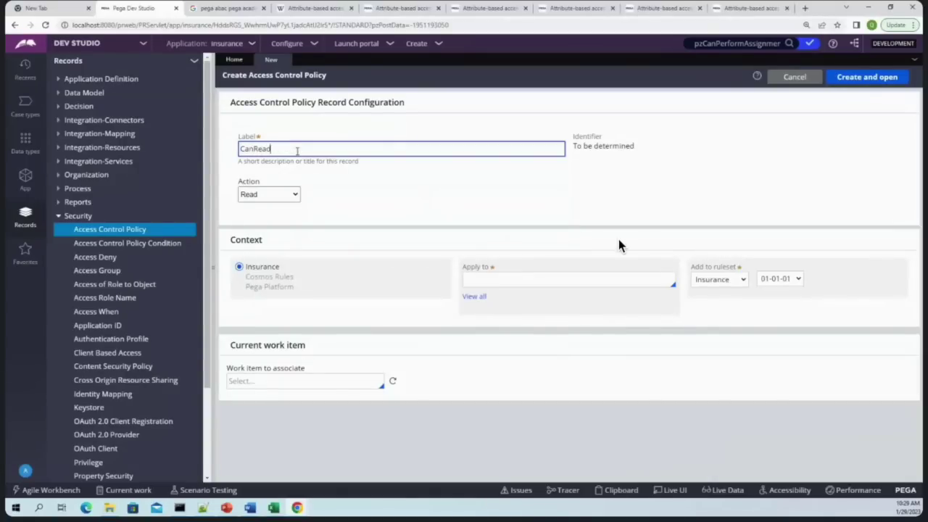
type("Instances")
left_click(271, 148)
key("BackSpace")
left_click(521, 278)
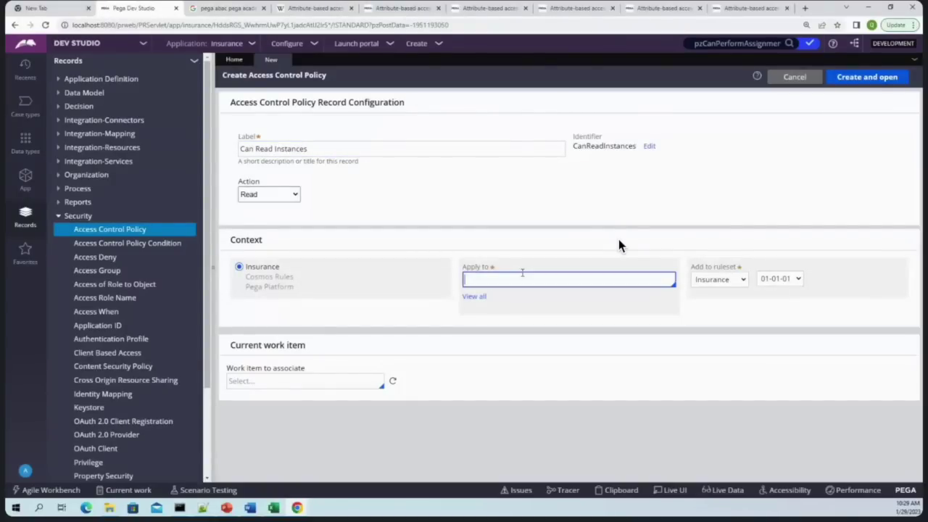
key("Down")
key("Down")
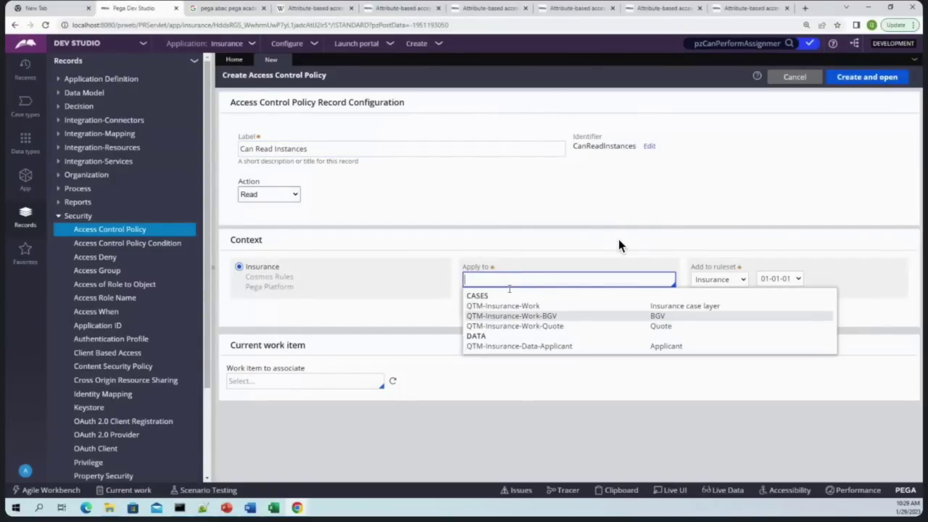
left_click(508, 306)
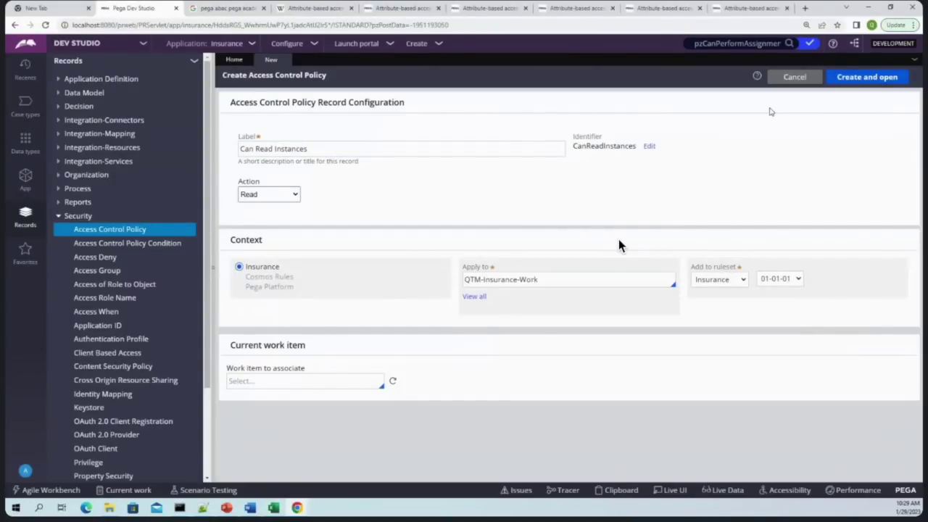
left_click(867, 77)
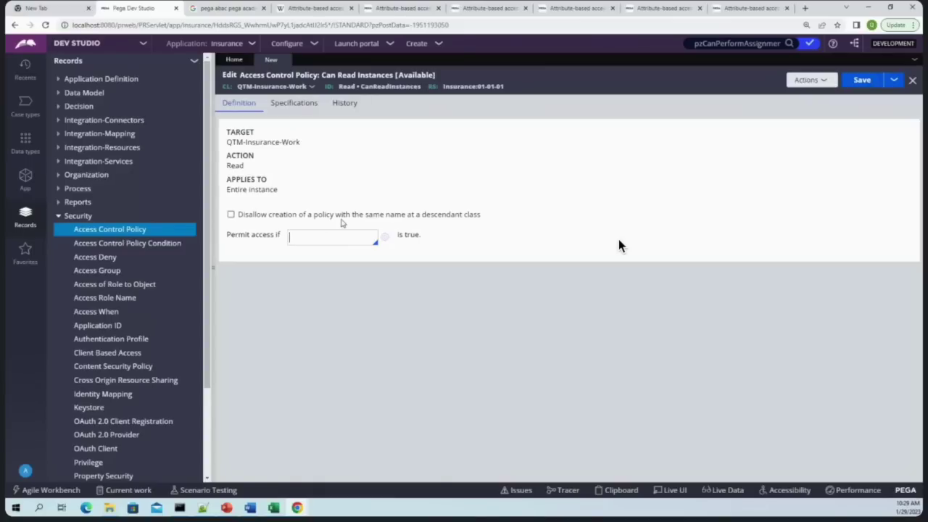
Paste CanReadInstances into the Permit access if field and open a new condition for it
double_click(383, 86)
key("ctrl+c")
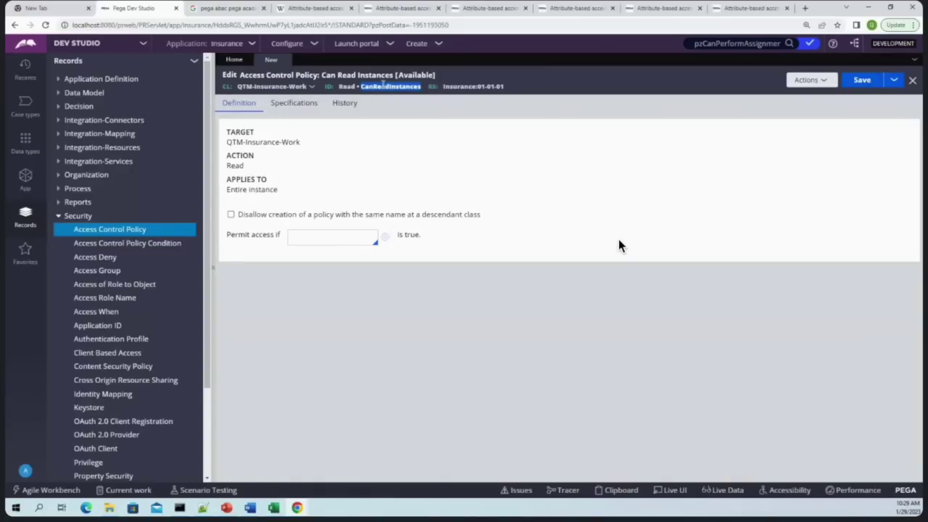
left_click(361, 240)
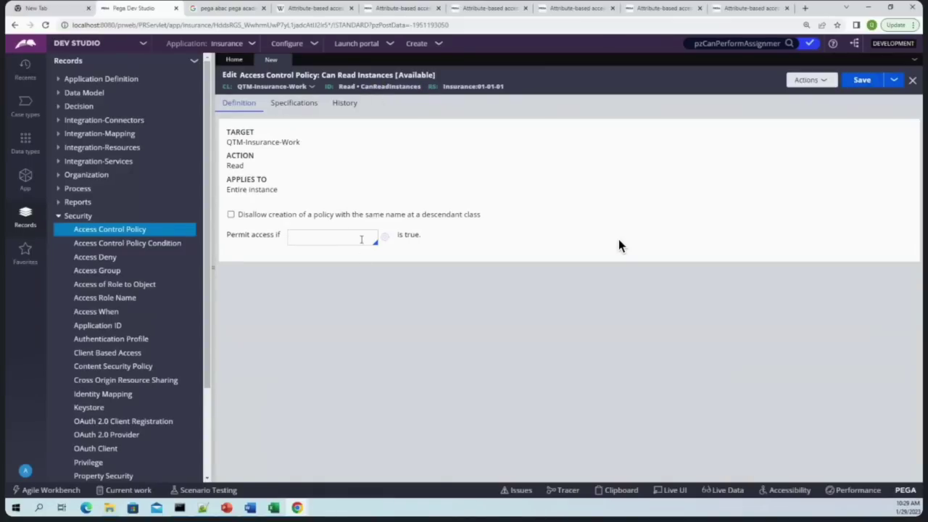
key("ctrl+v")
left_click(385, 237)
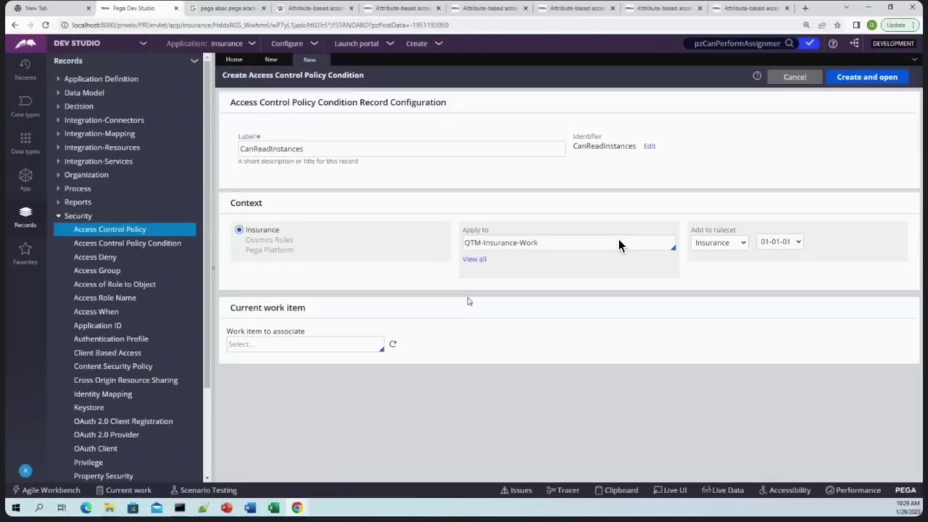
Create the condition record and set its column source to .pxCreateOperator
left_click(885, 76)
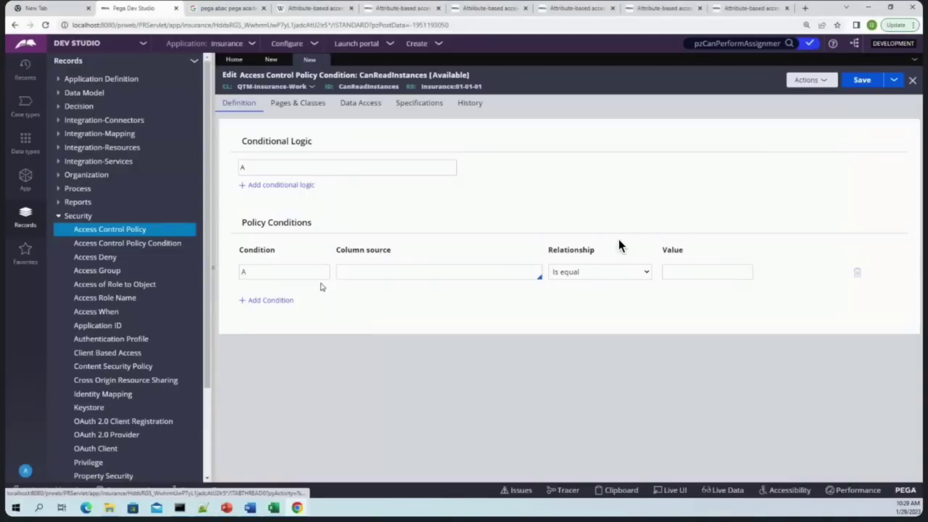
left_click(405, 275)
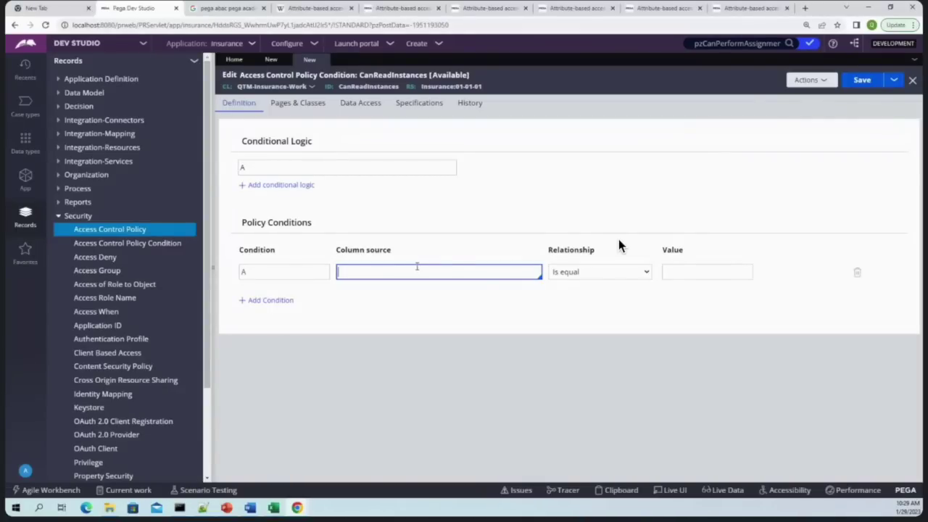
left_click(856, 82)
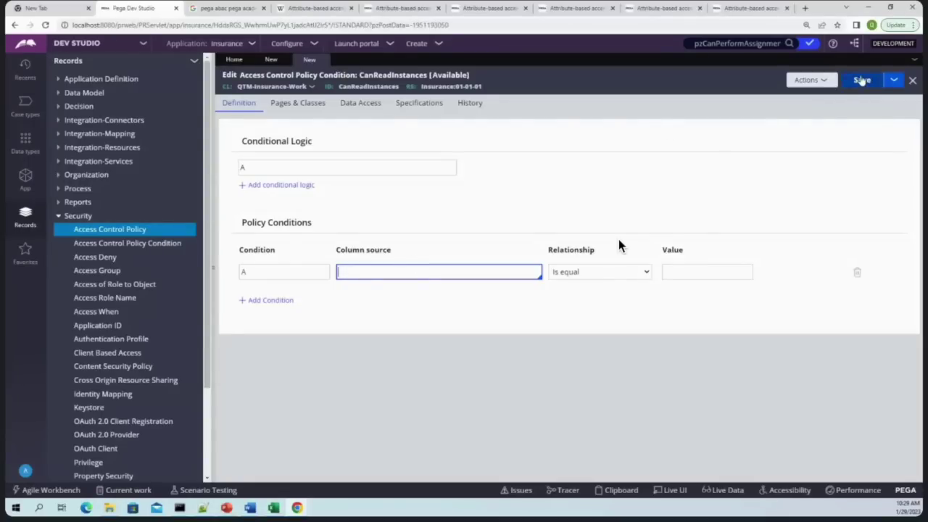
left_click(371, 312)
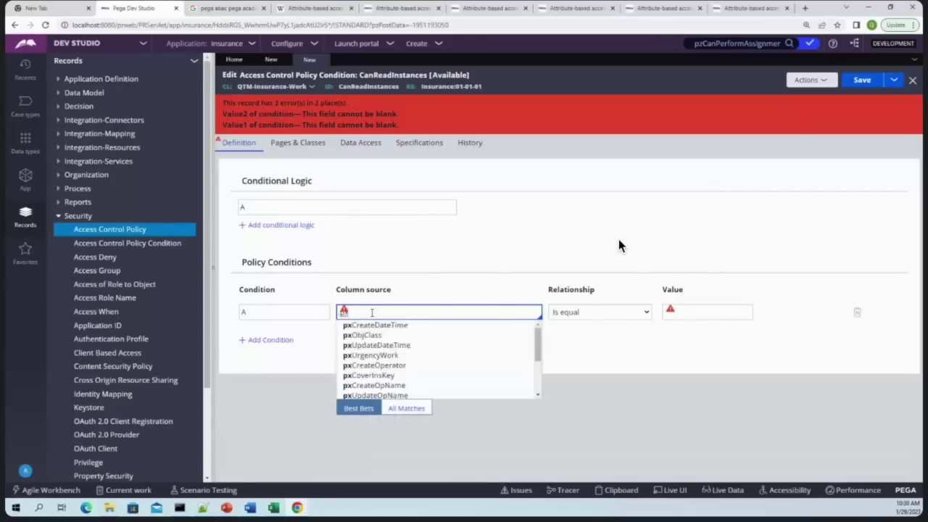
key("Down")
key("Down")
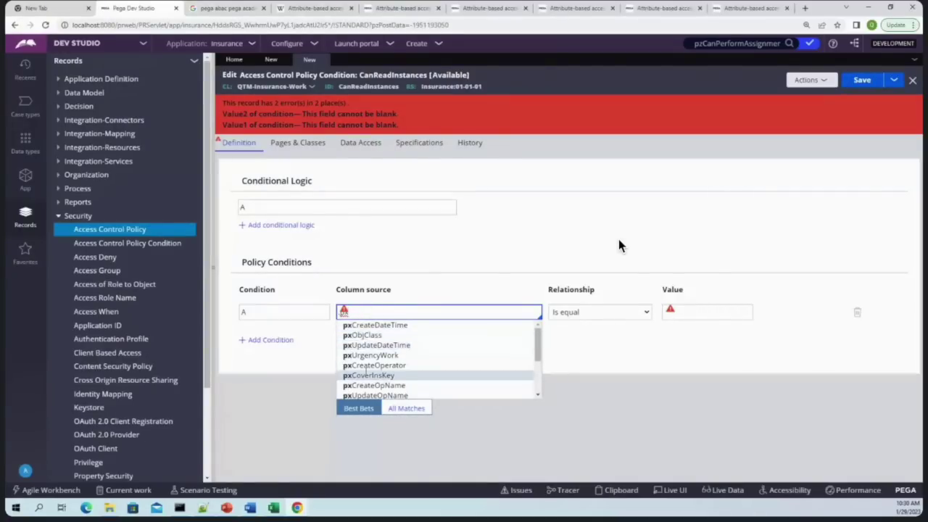
left_click(374, 365)
left_click(867, 83)
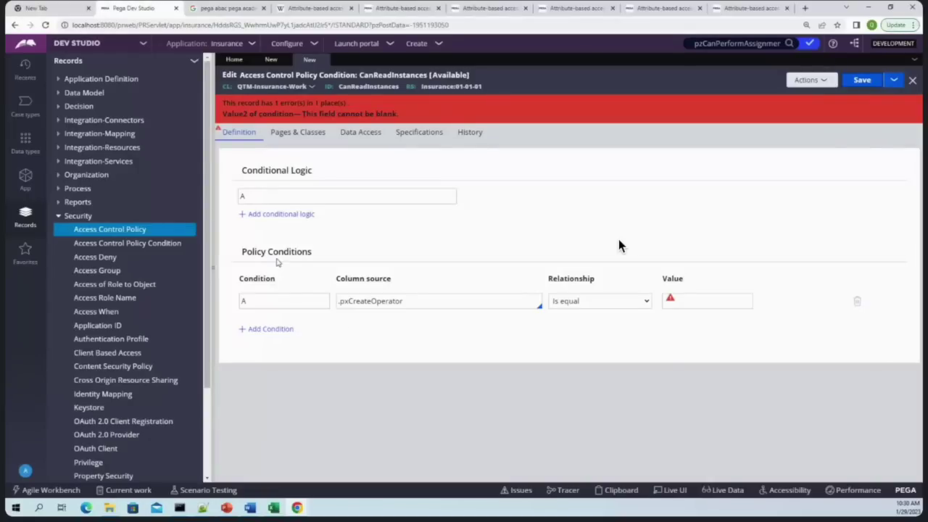
Set the relationship to Is not null and save the condition
left_click(706, 302)
left_click(593, 303)
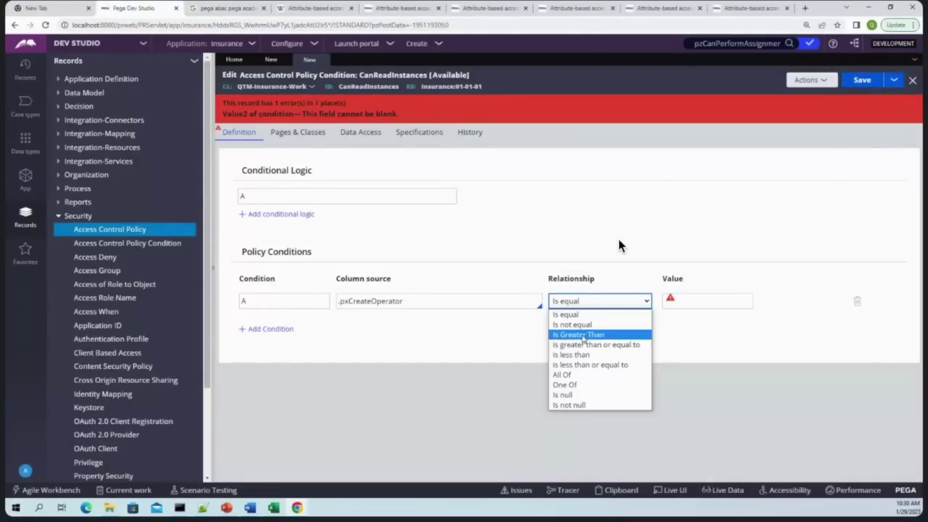
left_click(569, 405)
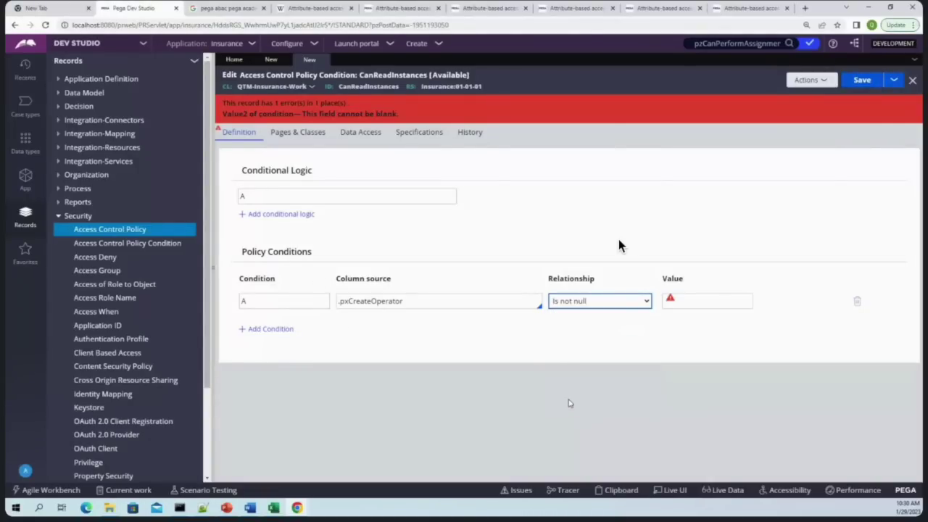
key("ctrl+s")
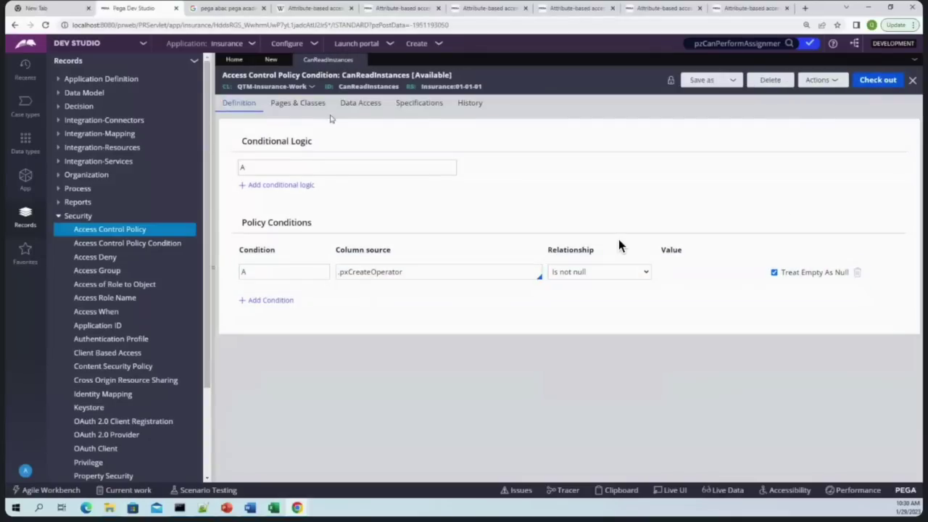
left_click(862, 79)
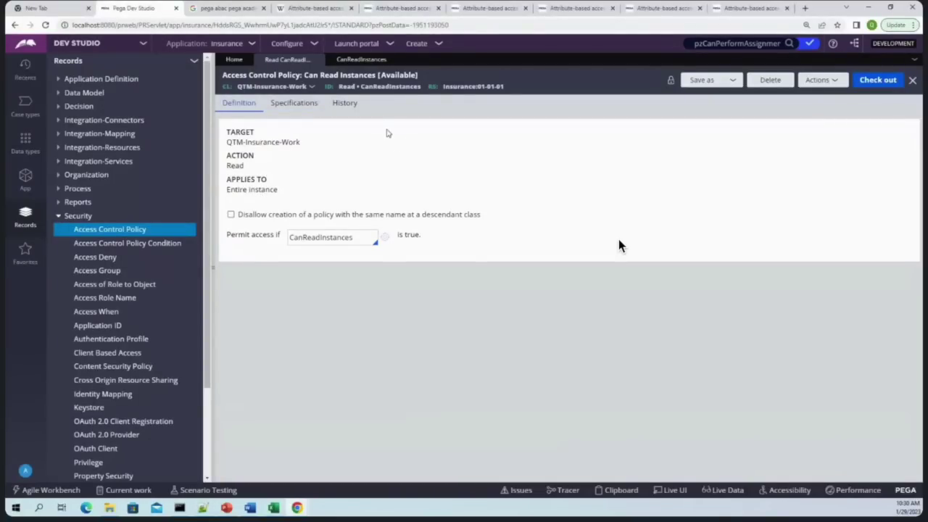
left_click(361, 60)
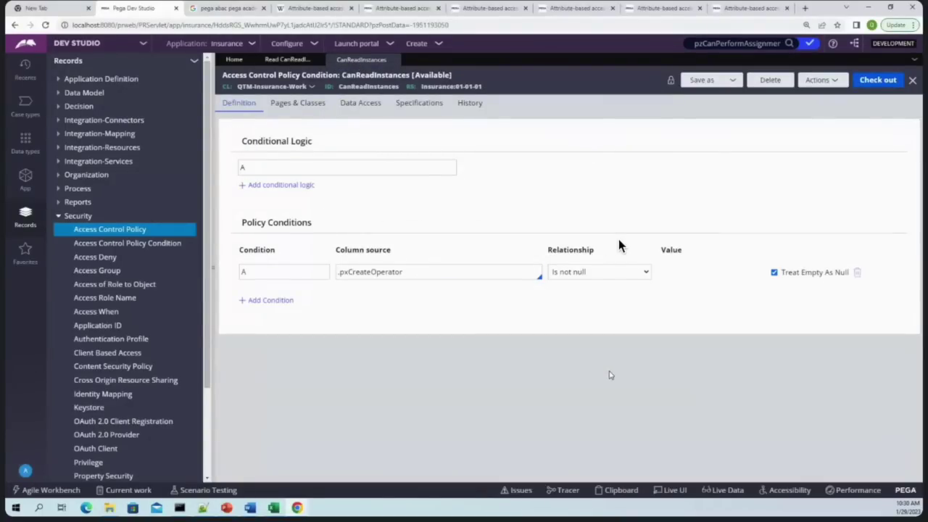
left_click(285, 61)
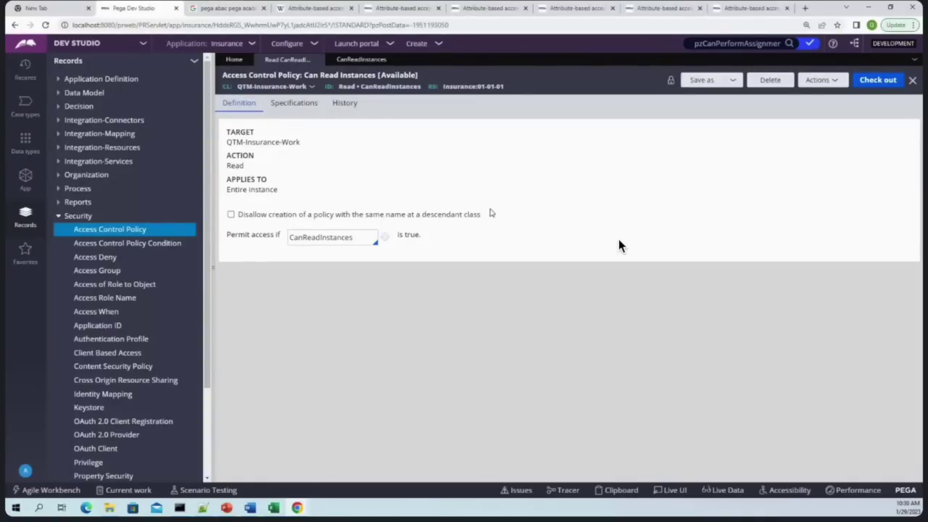
left_click(361, 59)
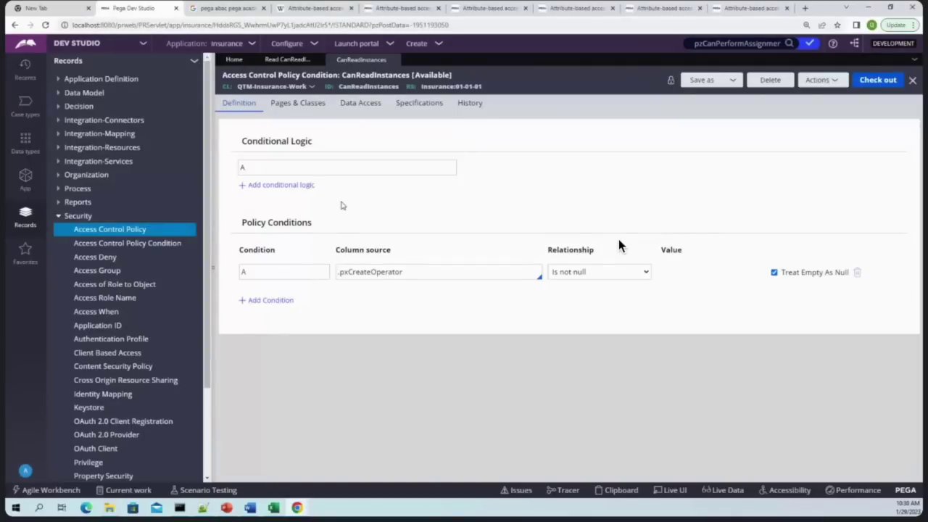
triple_click(374, 270)
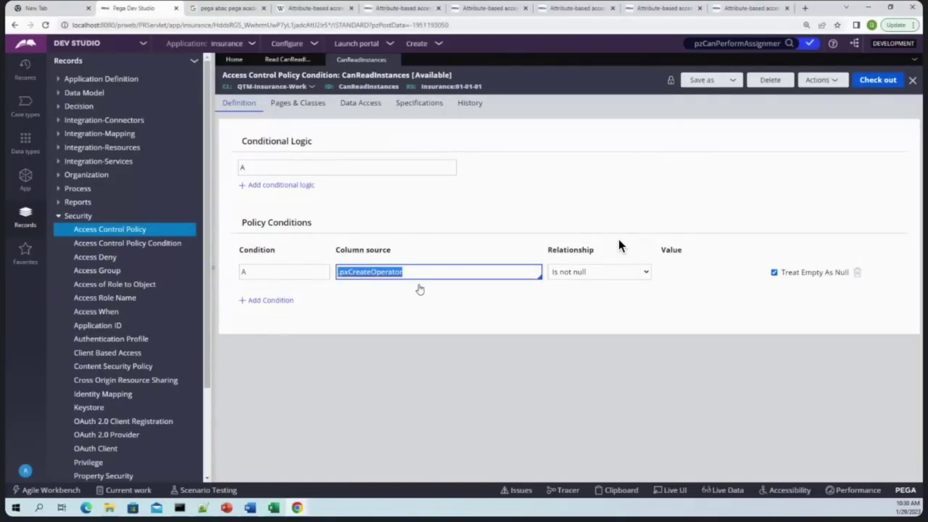
left_click(485, 313)
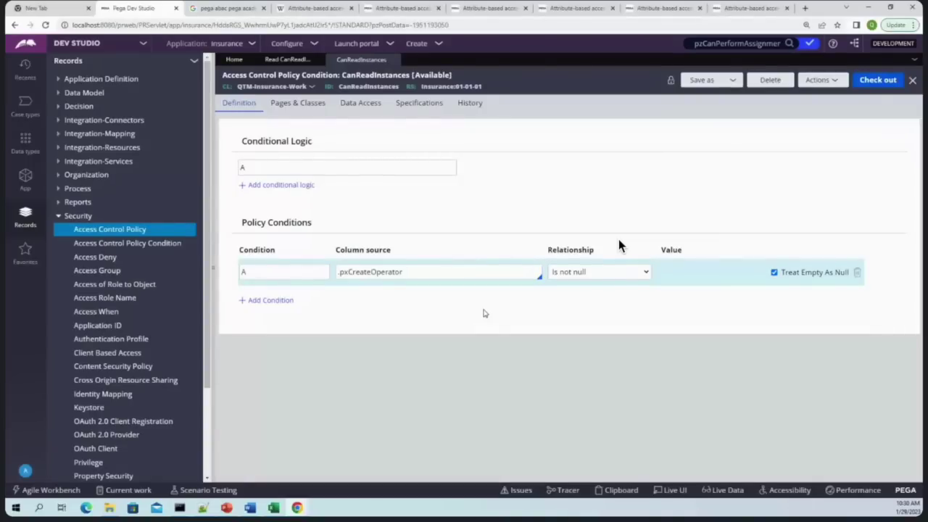
triple_click(372, 269)
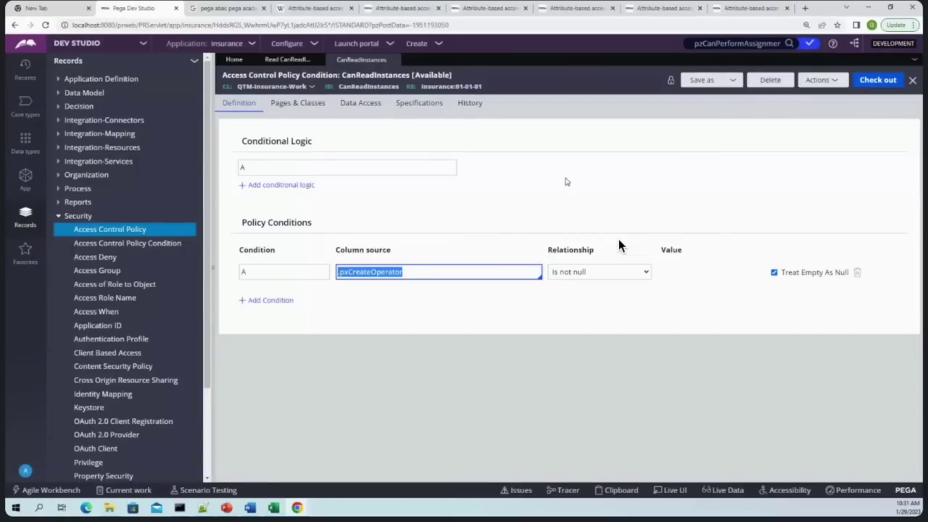
Open the ApproveQuote Q-5025 task from the portal worklist, then go back to Dev Studio
left_click(297, 508)
left_click(344, 467)
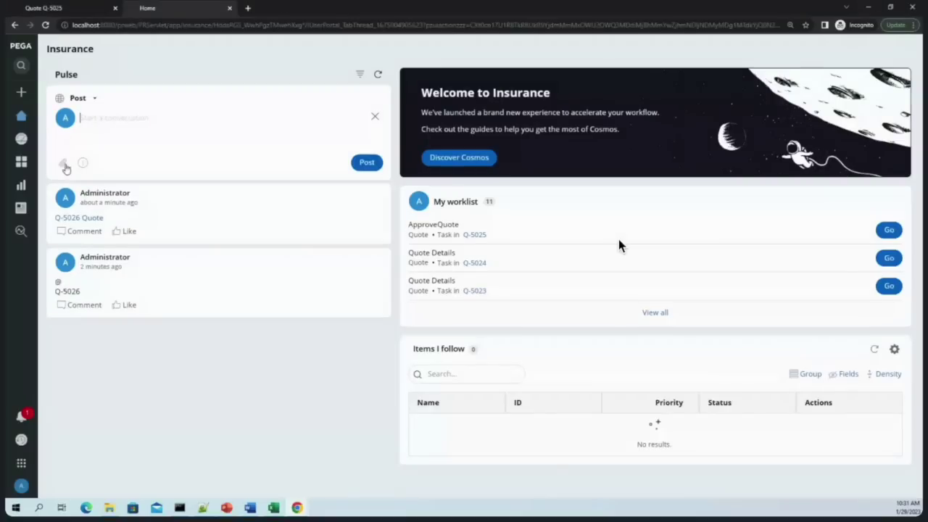
left_click(889, 231)
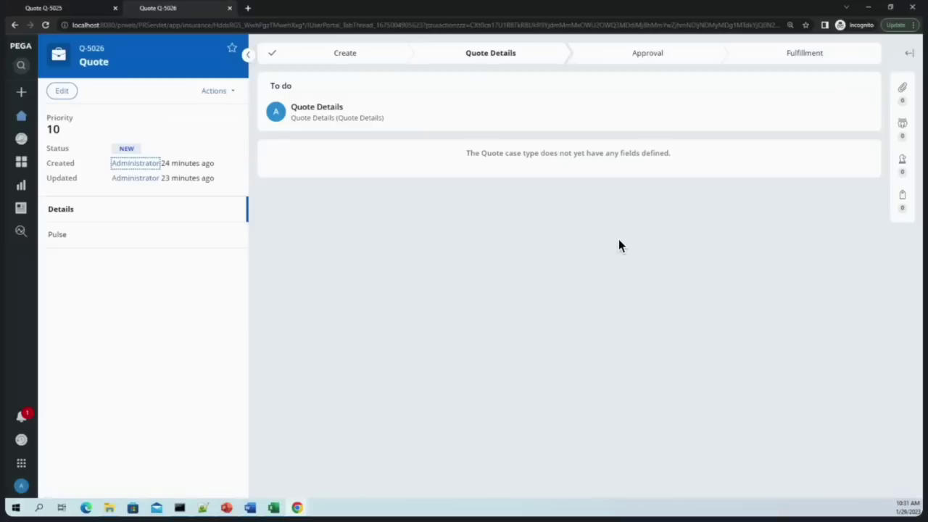
left_click(868, 7)
left_click(587, 272)
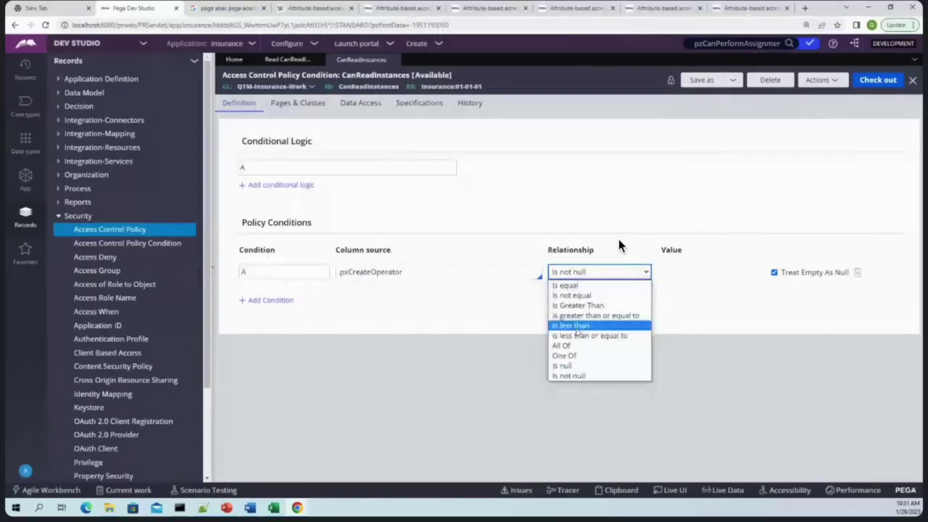
Change the relationship to Is null and check the condition in with comment 'wip'
left_click(564, 365)
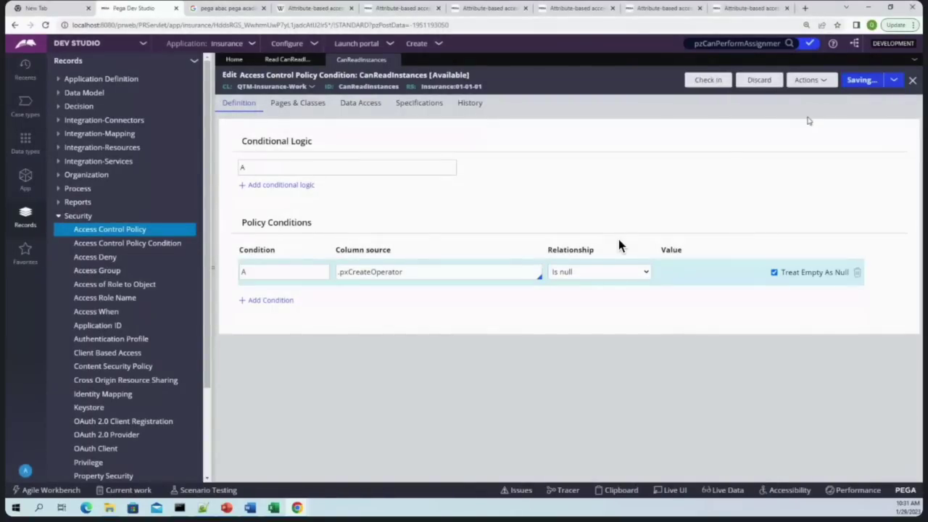
left_click(699, 81)
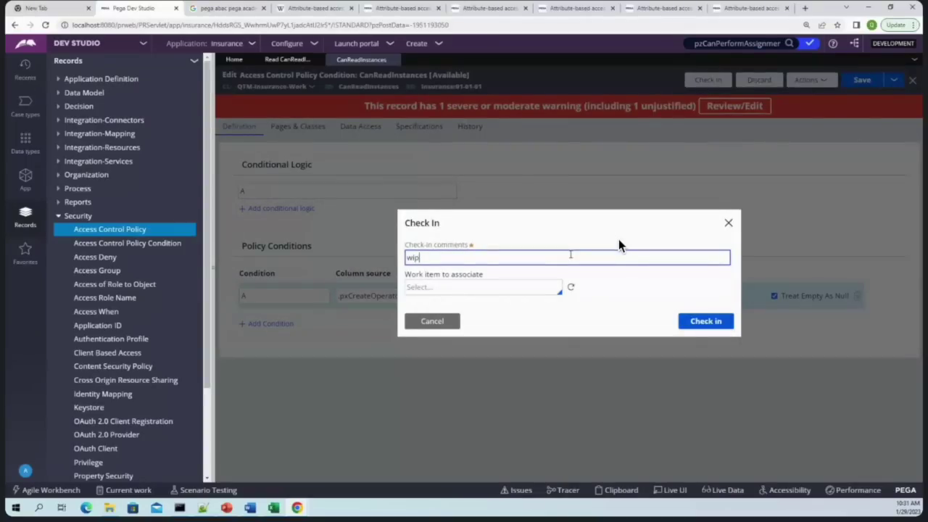
type("wip")
key("Return")
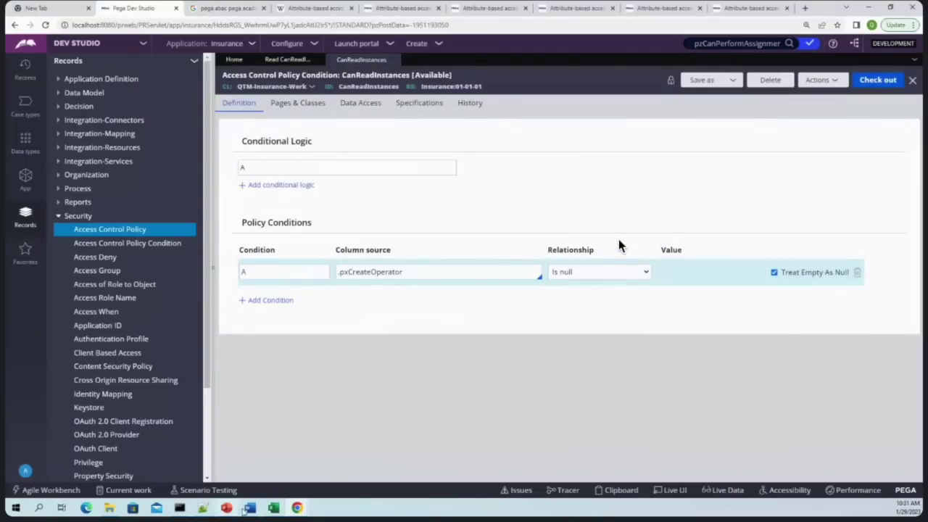
left_click(355, 464)
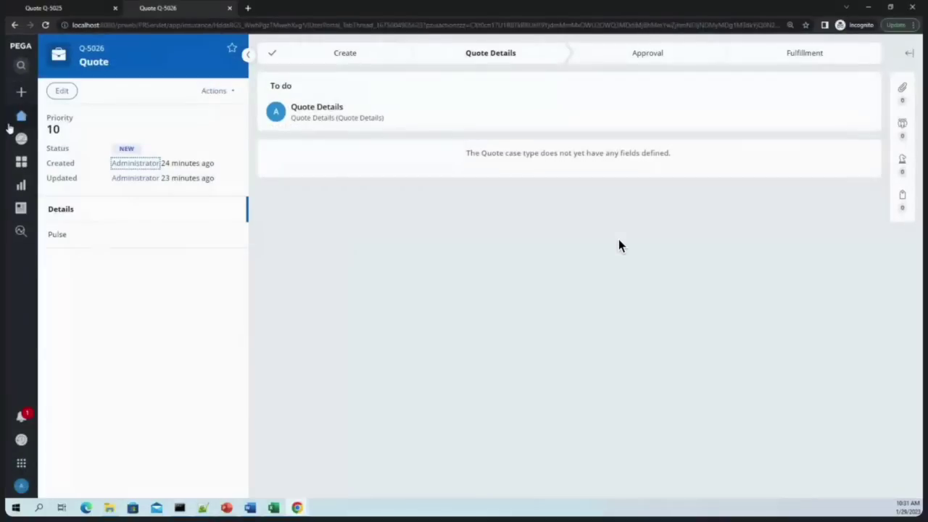
From portal Home, try opening Q-5025 in My worklist, then switch to the Excel workbook
left_click(21, 116)
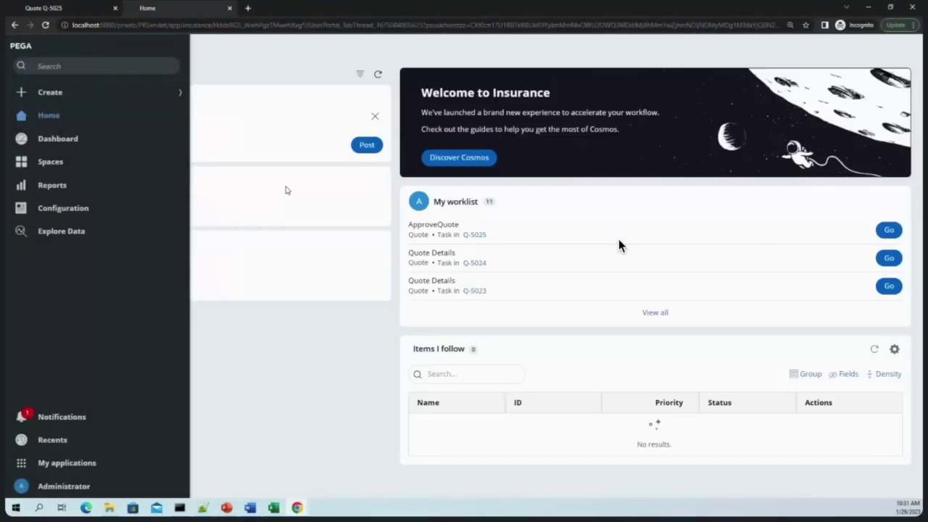
left_click(483, 236)
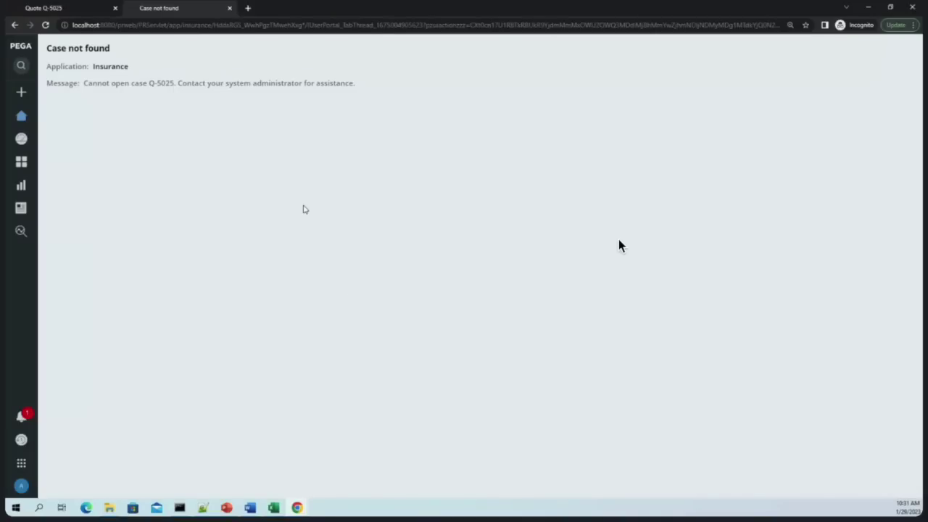
key("alt+Tab")
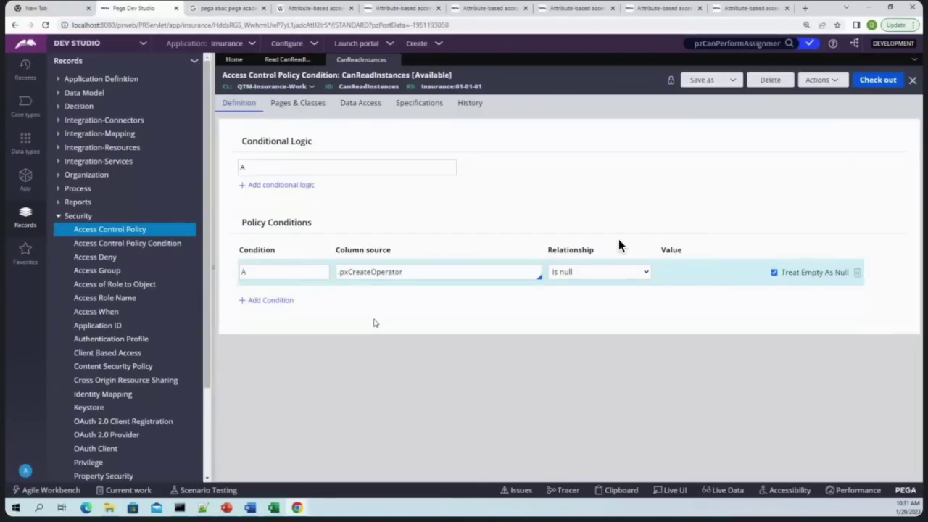
left_click(273, 508)
left_click(515, 213)
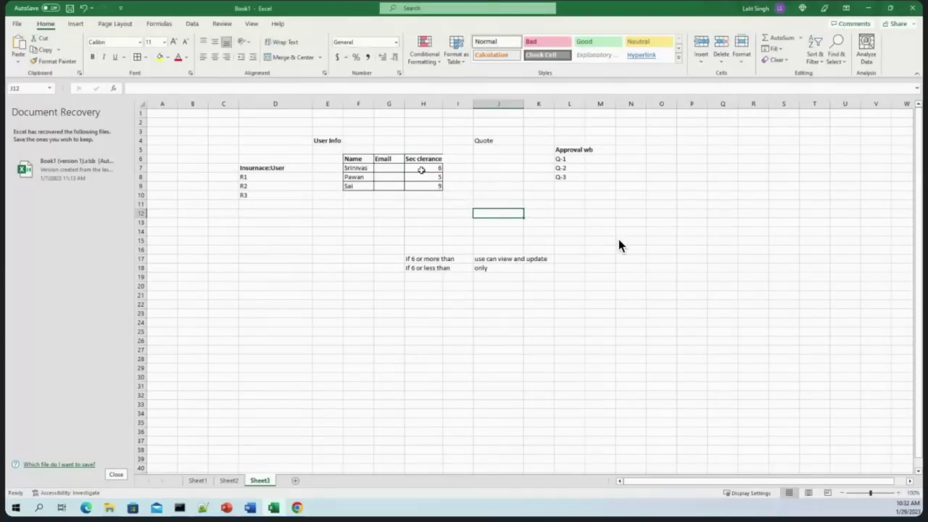
left_click(421, 169)
left_click(410, 181)
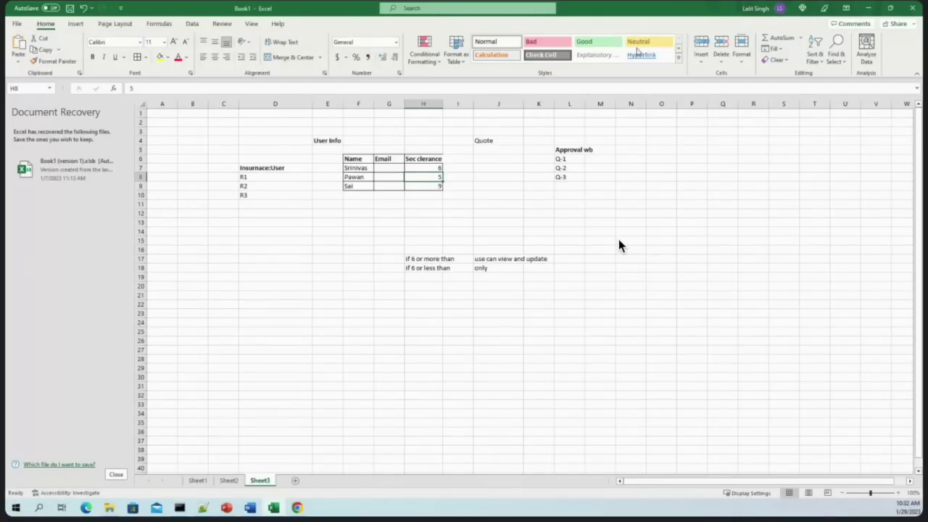
key("alt+Tab")
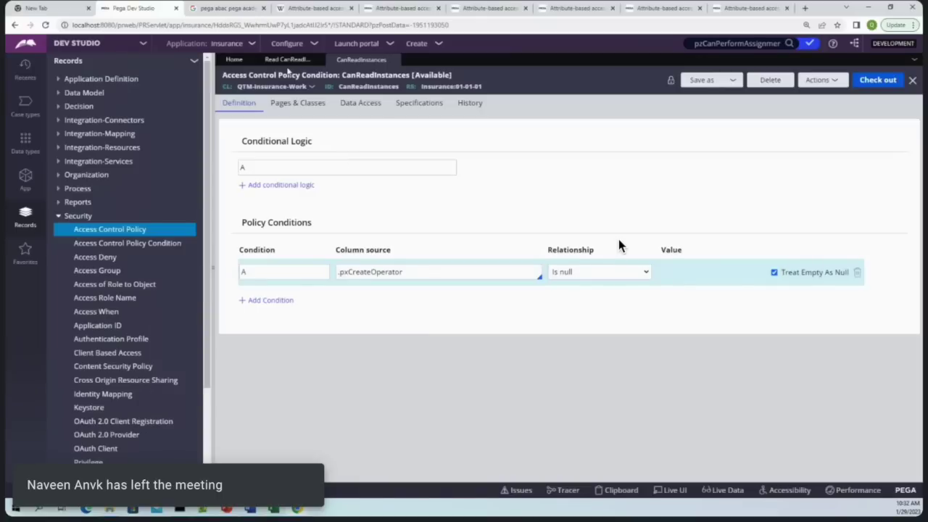
Check out CanReadInstances, add a WHEN/OTHERWISE block, and launch the user portal
left_click(288, 59)
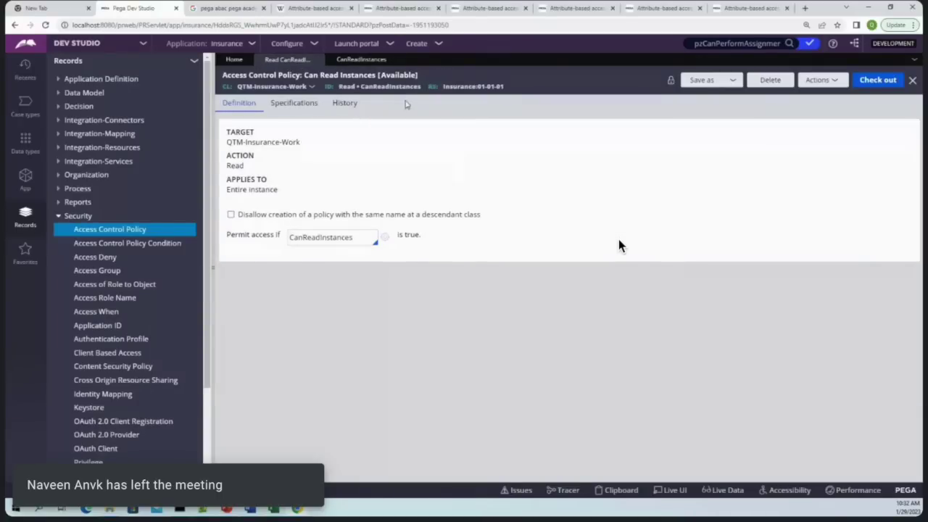
left_click(361, 60)
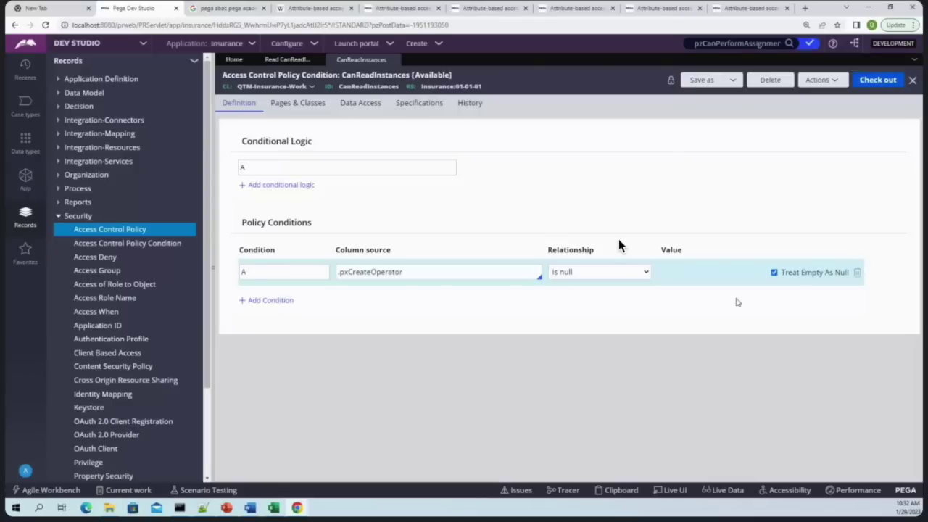
left_click(878, 80)
left_click(279, 185)
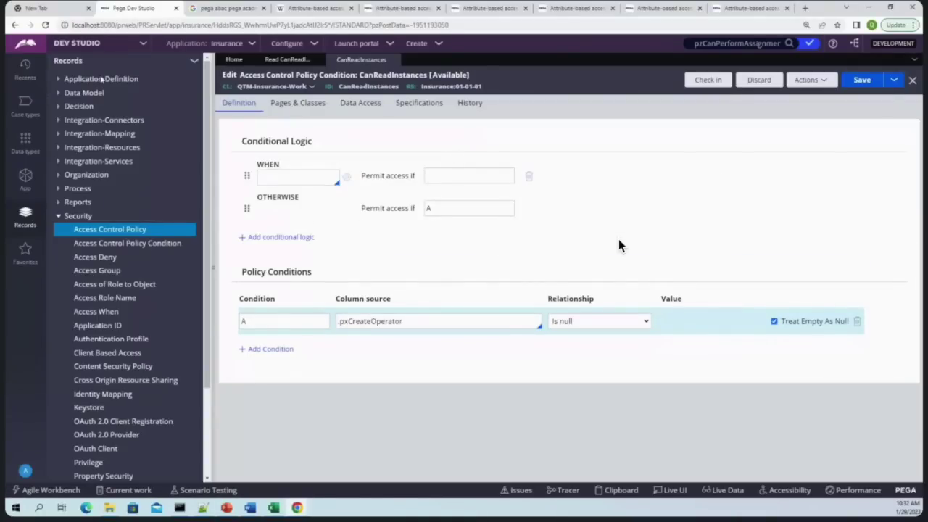
left_click(356, 44)
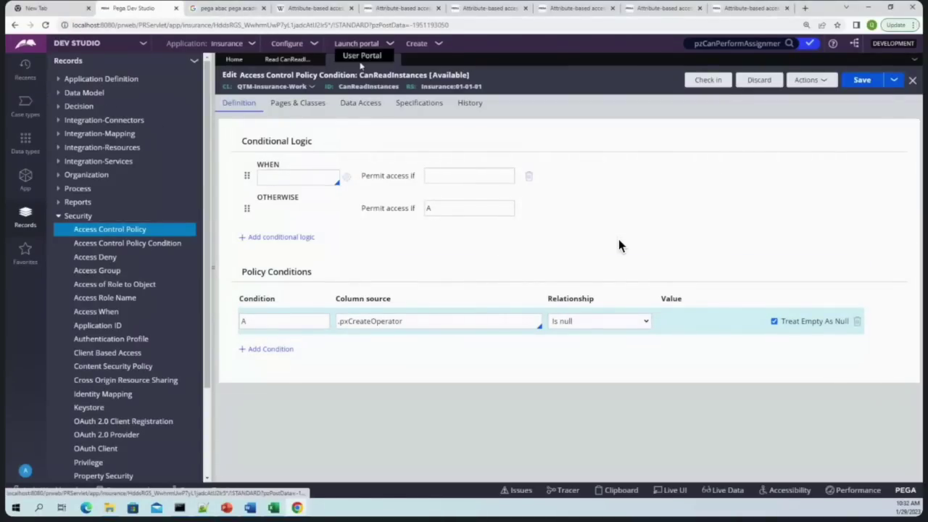
left_click(361, 56)
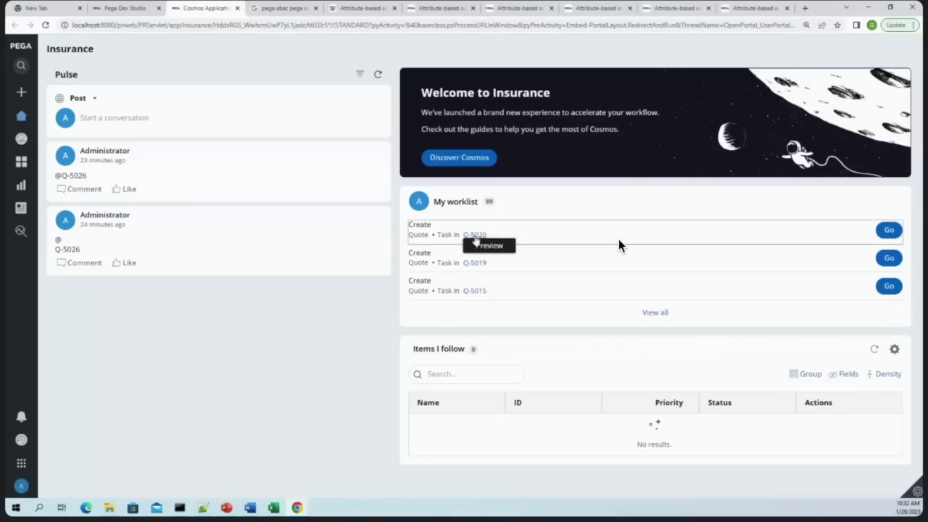
Try opening the quote case in the user portal to see the access denial, then return to Dev Studio
left_click(475, 235)
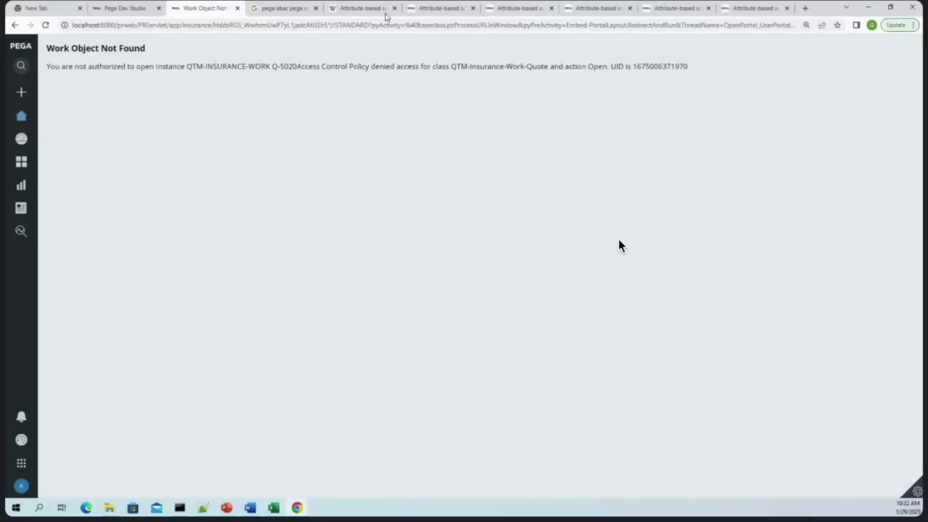
left_click(125, 8)
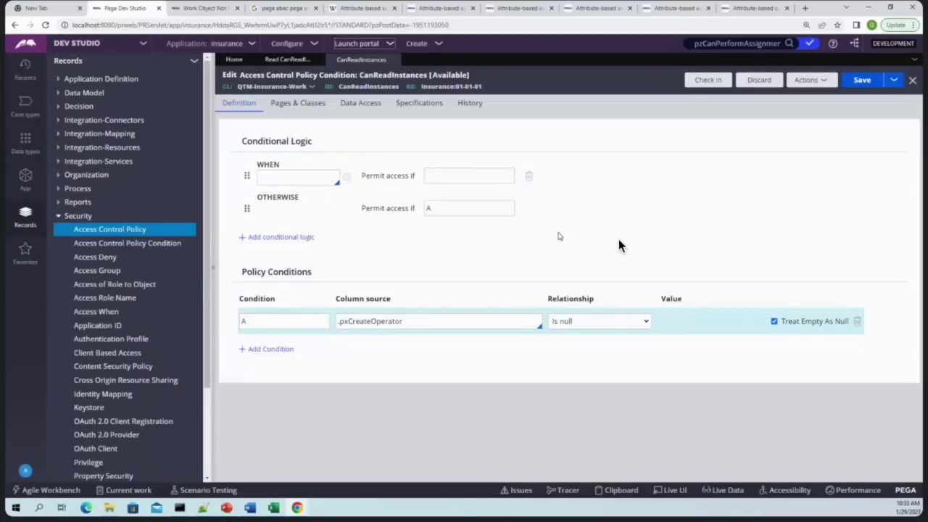
Enter IsUseGroup as the WHEN condition, fixing its spelling, and create that Access When rule
left_click(313, 173)
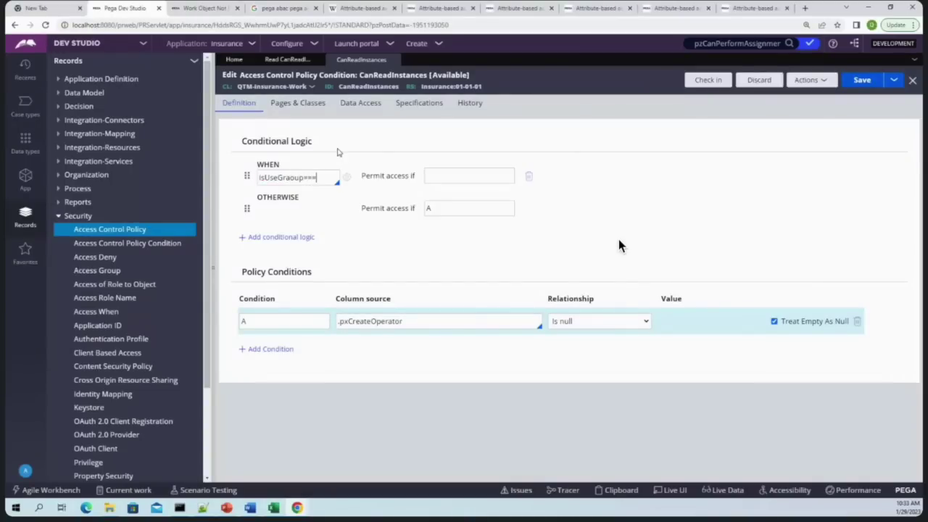
key("BackSpace")
key("BackSpace")
key("BackSpace")
type("S")
key("Delete")
key("Delete")
left_click(348, 178)
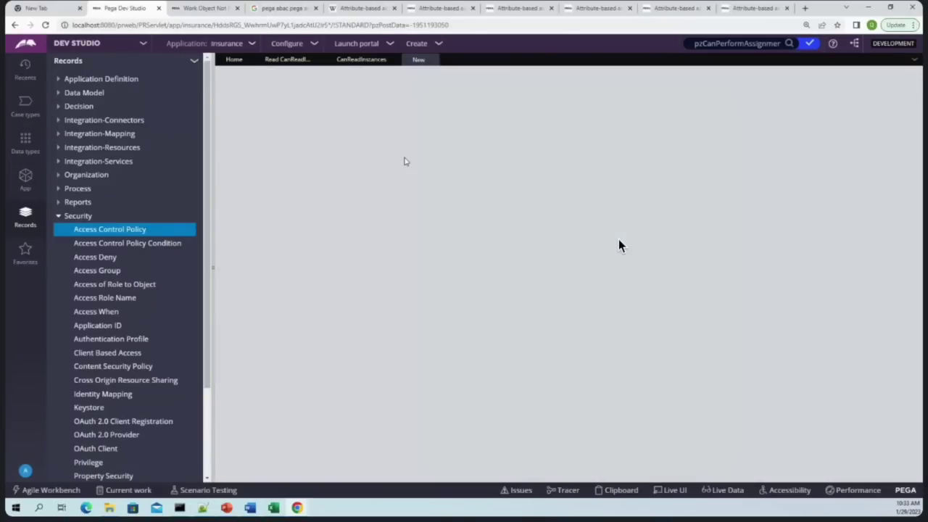
Look over IsUseGroup's Parameters and Advanced tabs, then browse the existing When and Access When rules
left_click(339, 107)
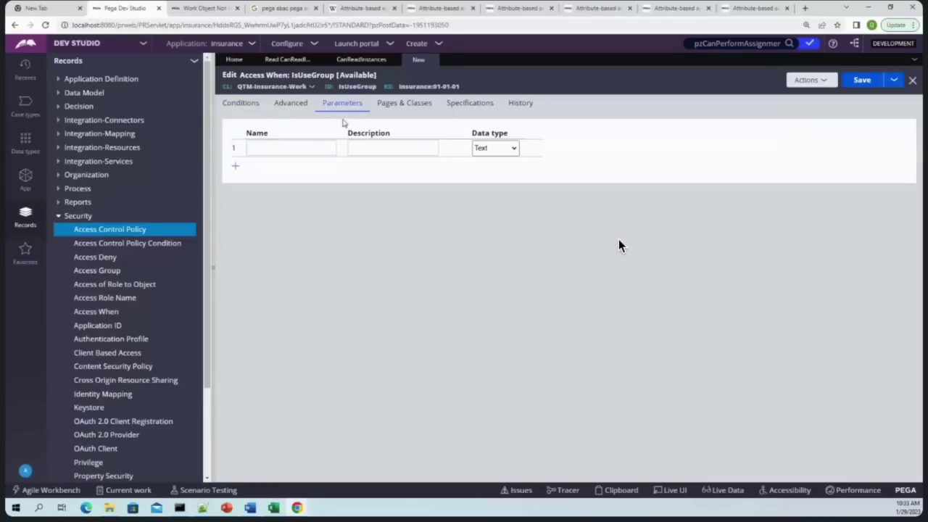
left_click(291, 105)
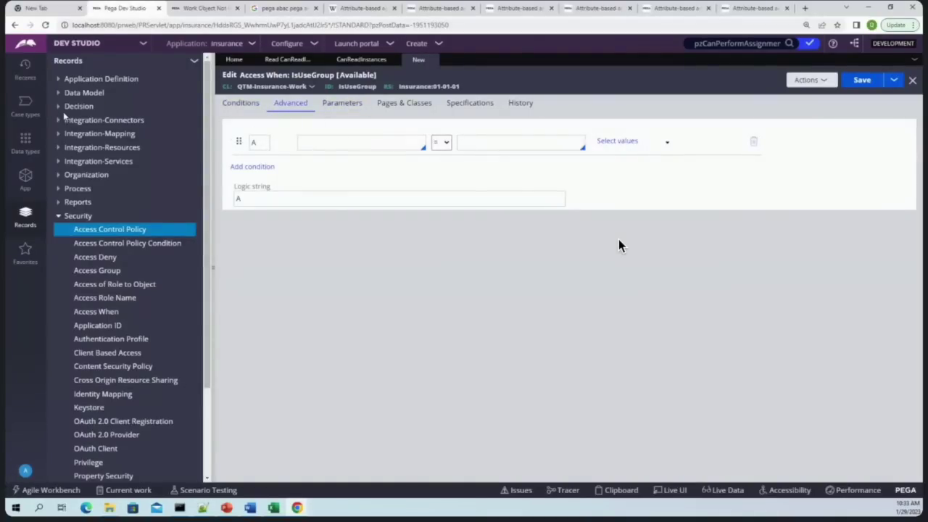
left_click(58, 107)
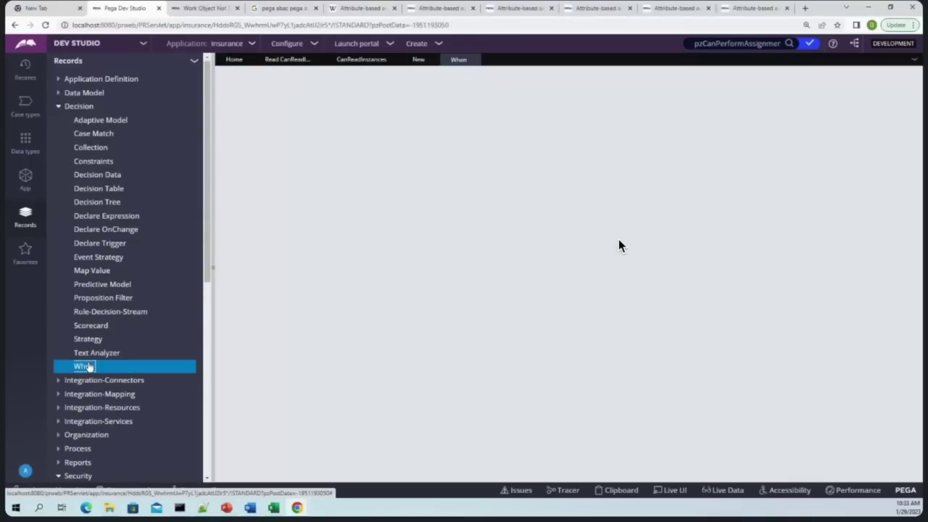
left_click(80, 366)
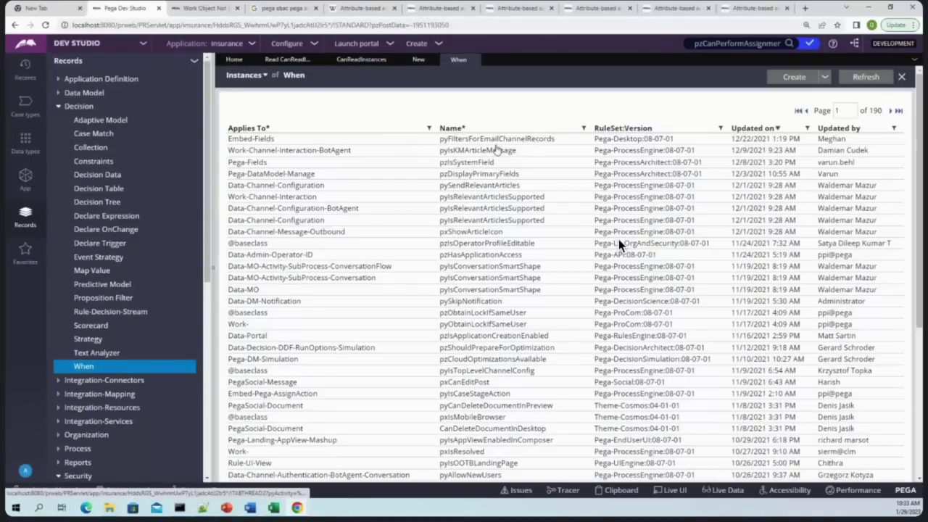
scroll(420, 319, "down", 3)
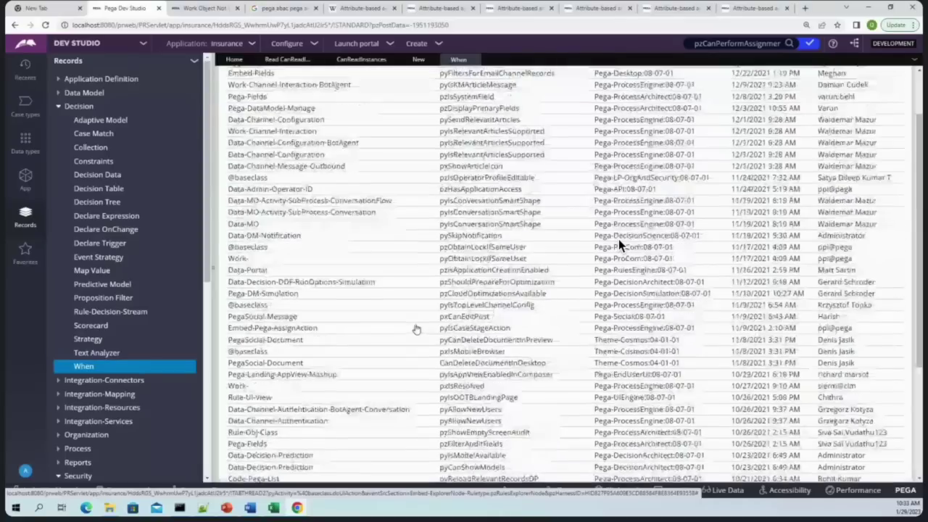
scroll(619, 246, "up", 3)
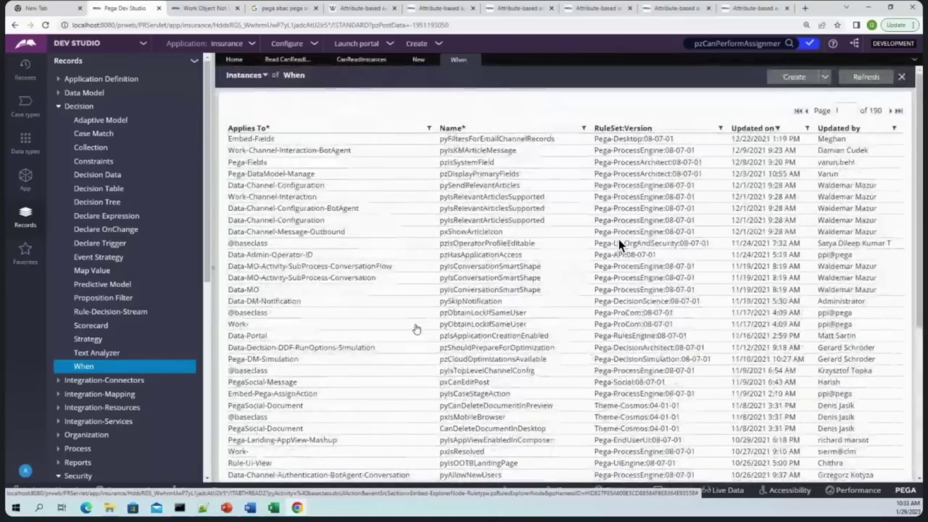
left_click(59, 105)
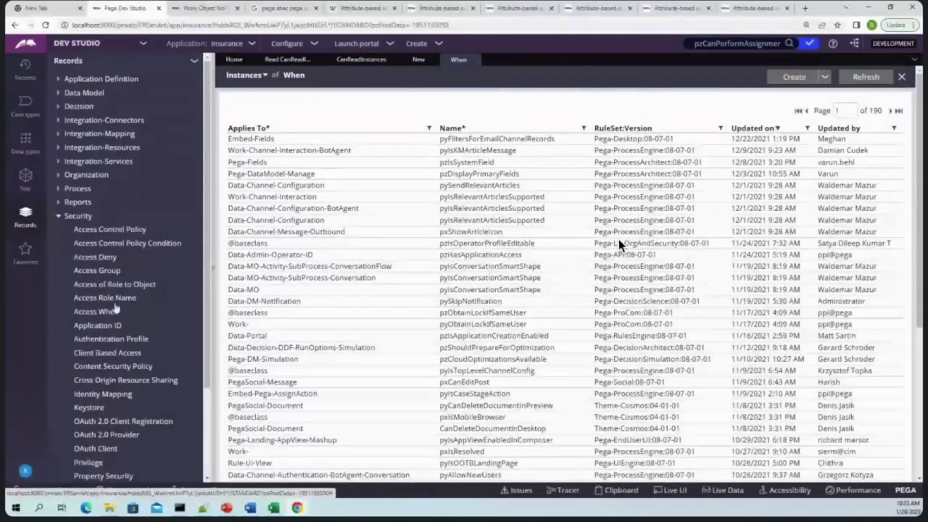
left_click(98, 312)
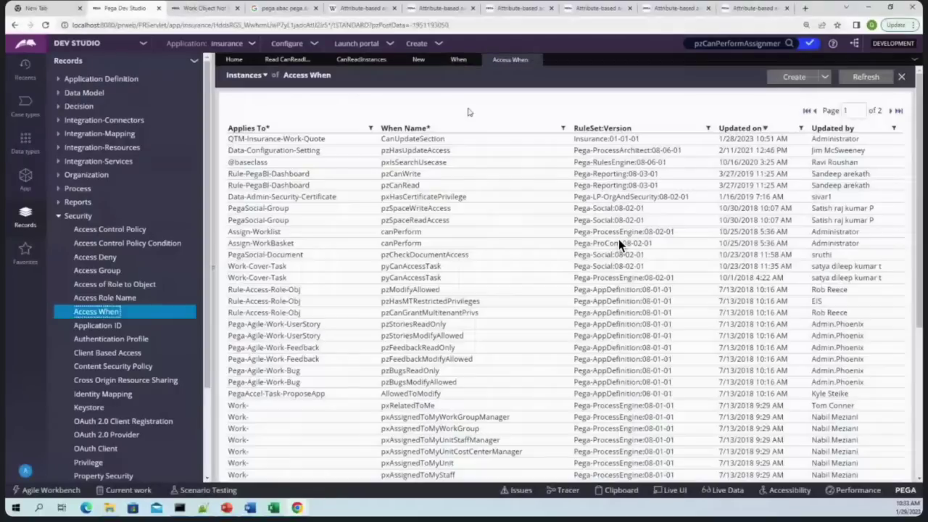
Copy CanUpdateSection's OperatorID.pyAccessGroup property into IsUseGroup's condition row
left_click(413, 139)
left_click(404, 103)
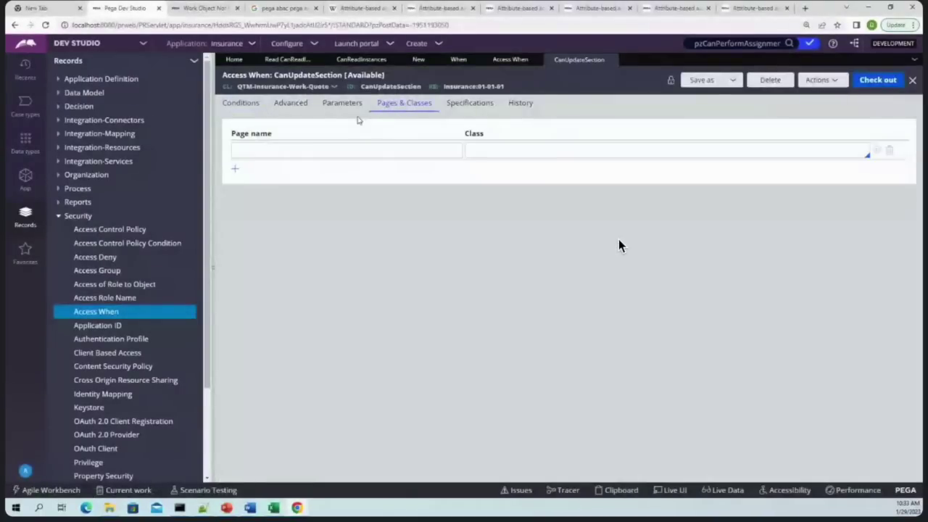
left_click(342, 102)
left_click(291, 102)
double_click(319, 143)
triple_click(330, 144)
key("ctrl+c")
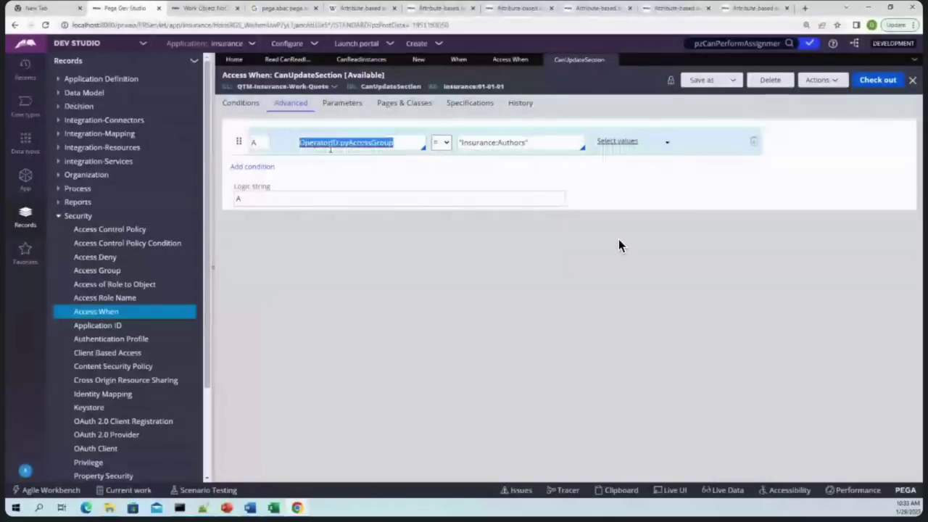
left_click(467, 61)
key("ctrl+v")
Paste the Insurance:Authors comparison value into IsUseGroup's condition, then list the access groups
left_click(579, 59)
triple_click(537, 138)
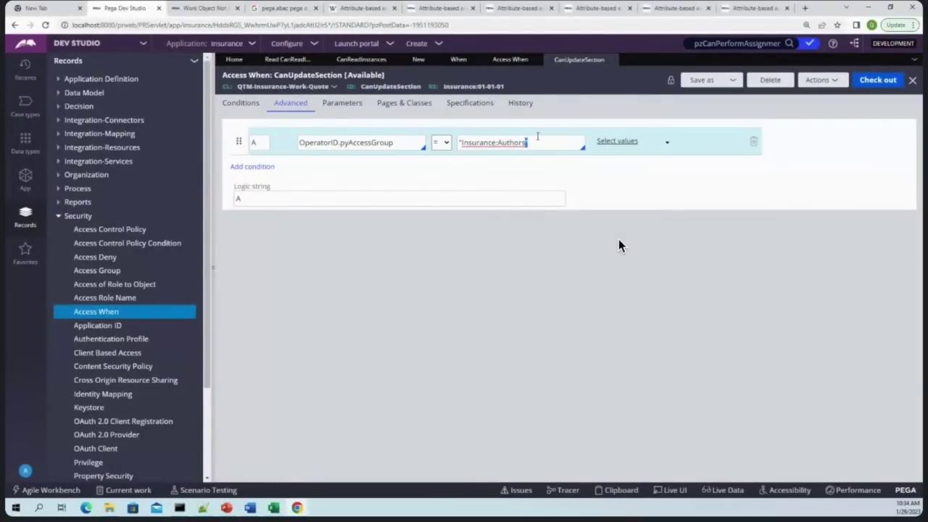
key("ctrl+a")
key("ctrl+c")
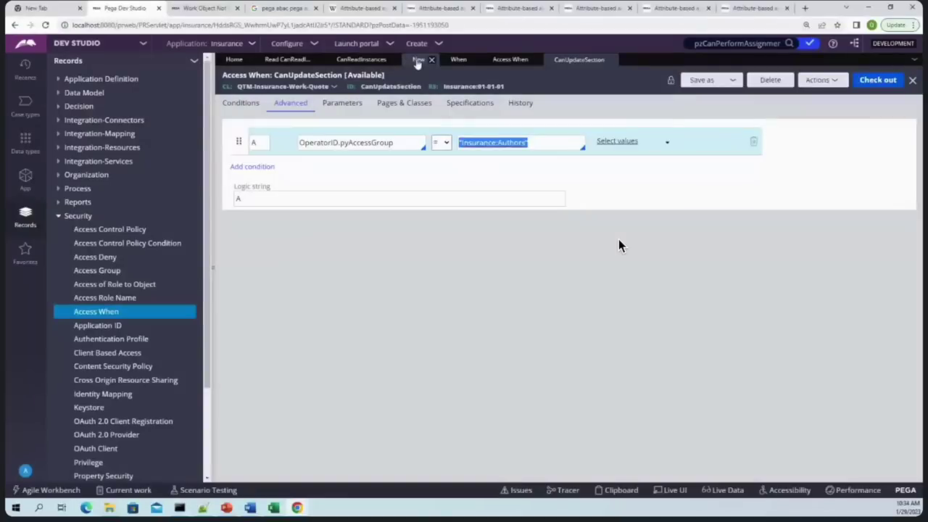
left_click(419, 59)
left_click(500, 146)
key("ctrl+v")
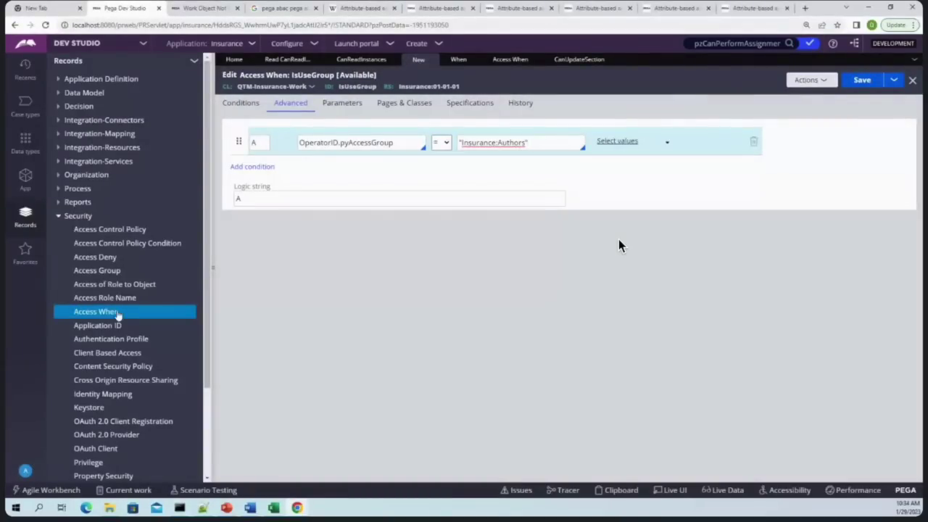
left_click(102, 273)
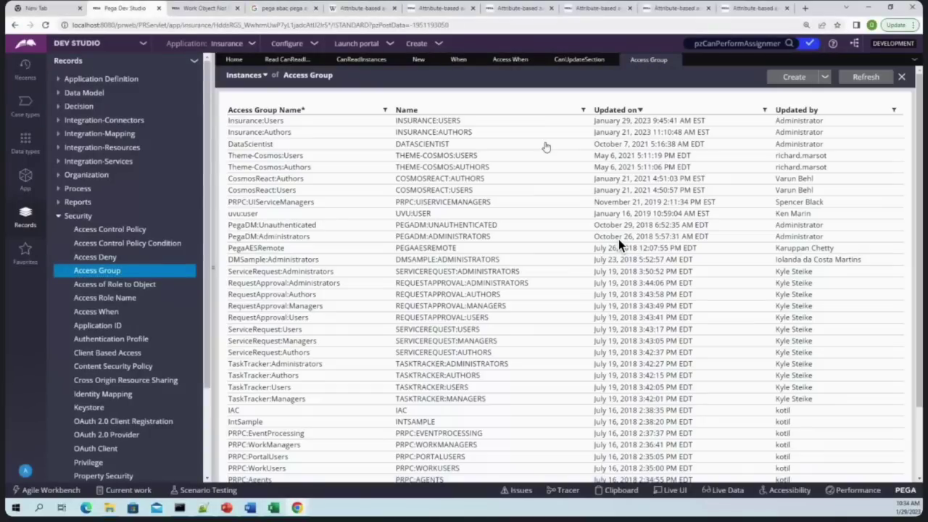
Check the Cosmos users access group, change IsUseGroup's value to Insurance:Users, and save
left_click(619, 245)
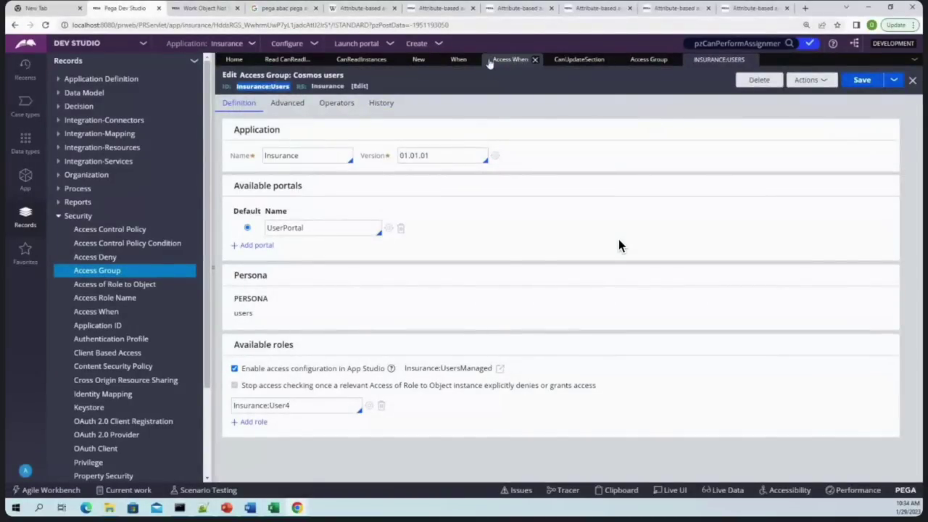
left_click(418, 58)
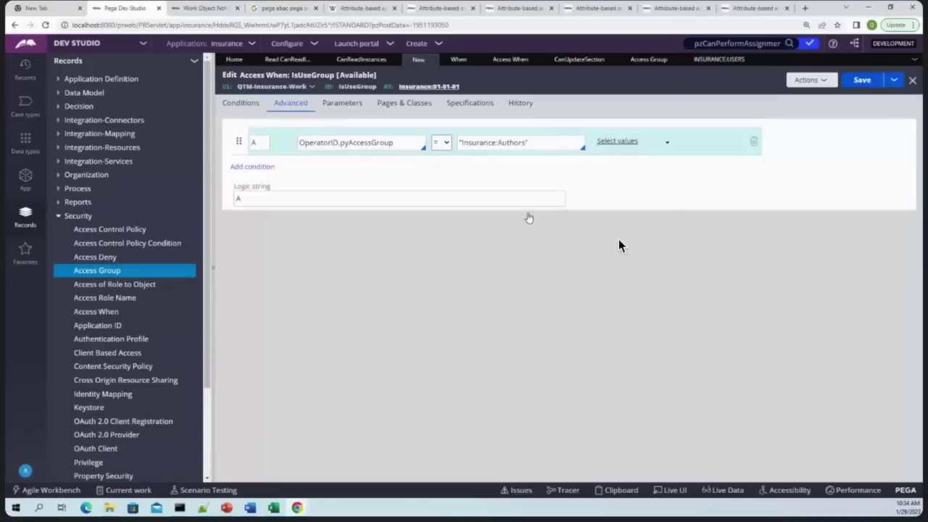
triple_click(510, 143)
type("Insurance:Users")
key("ctrl+s")
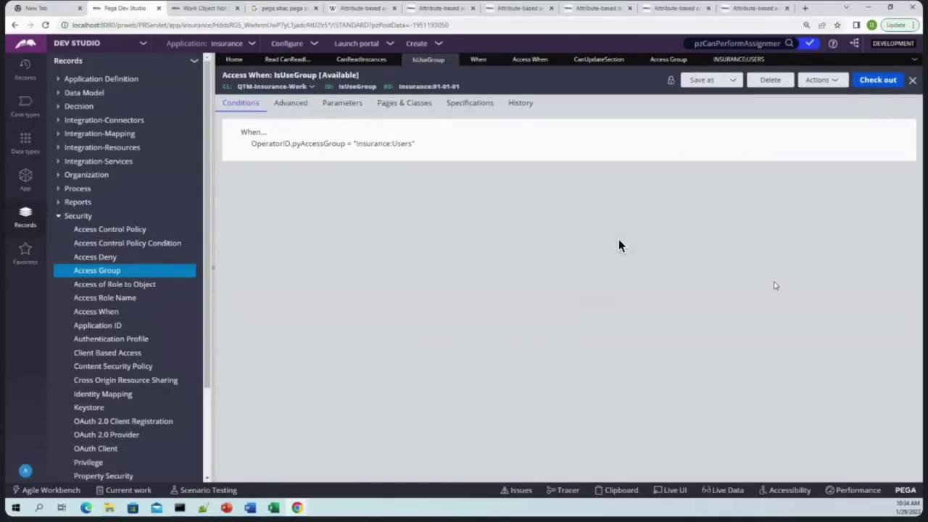
left_click(355, 59)
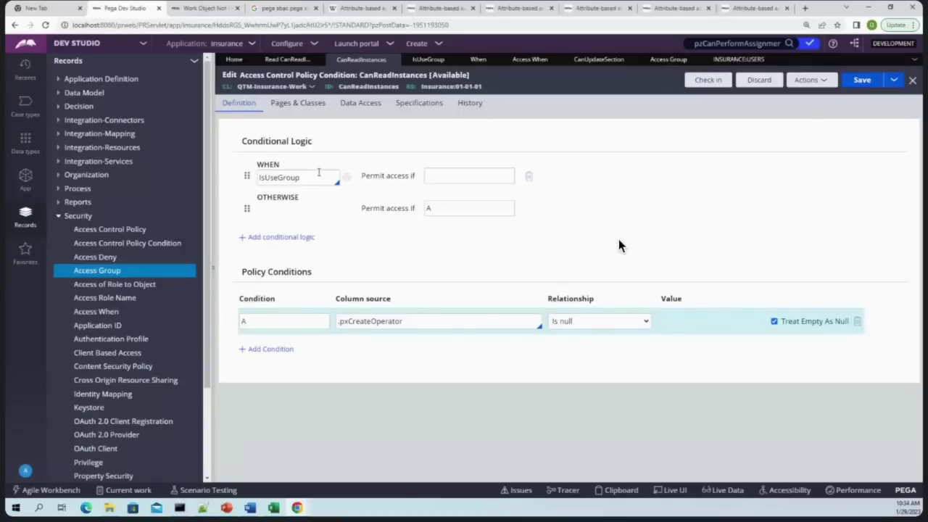
Make the WHEN row permit A and OTHERWISE permit B, and add policy condition B
left_click(470, 174)
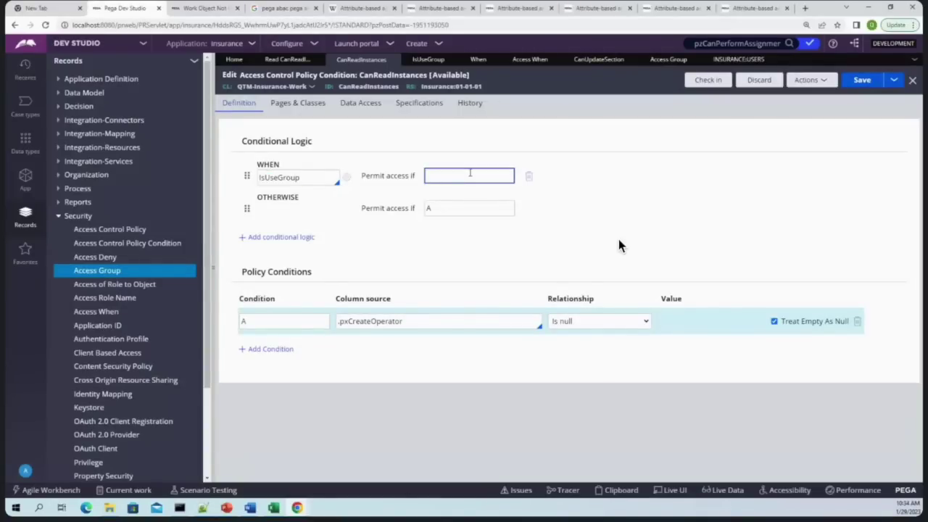
type("A")
left_click(428, 209)
type("A")
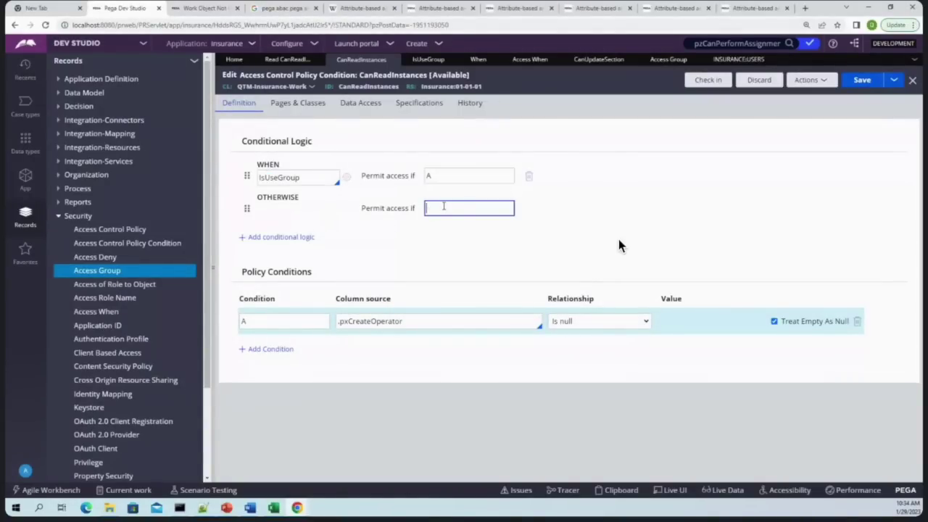
type("B")
key("shift+Tab")
key("shift+Tab")
key("shift+Tab")
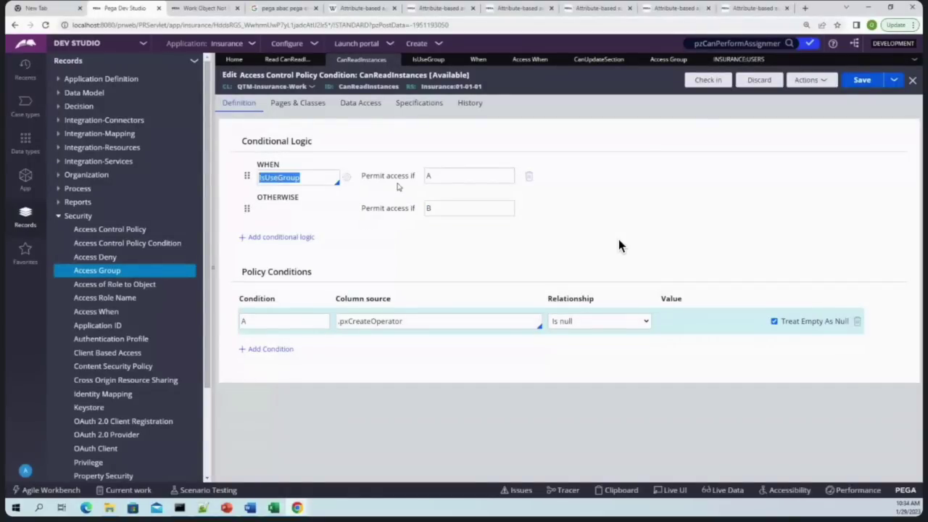
key("Tab")
key("Tab")
key("Tab")
key("Tab")
key("ctrl+c")
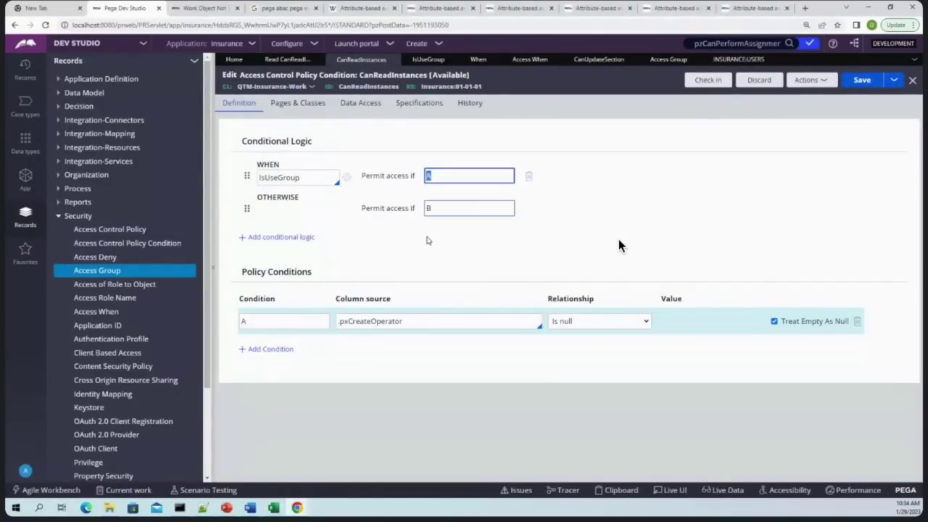
key("Tab")
key("Tab")
key("Tab")
key("Tab")
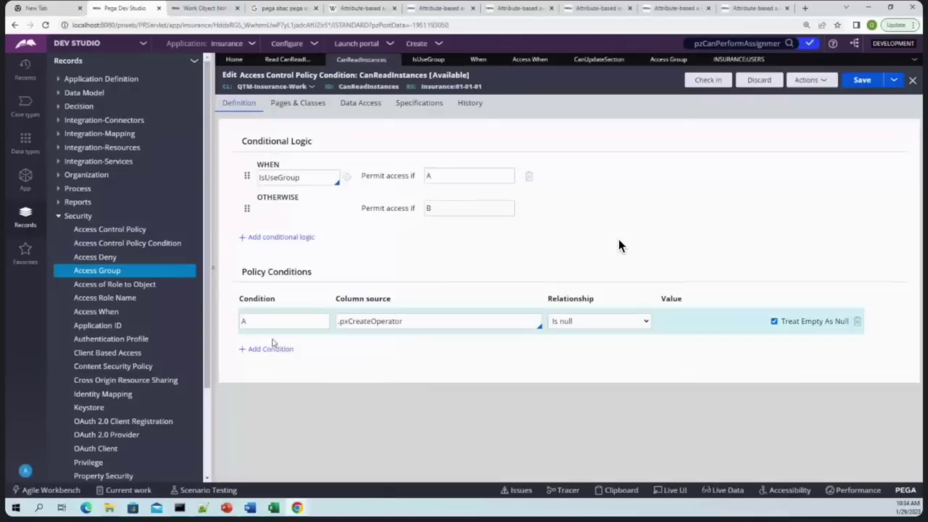
key("Return")
Set condition B to .pxCreateOperator Is not null and save the policy condition
left_click(493, 324)
double_click(411, 324)
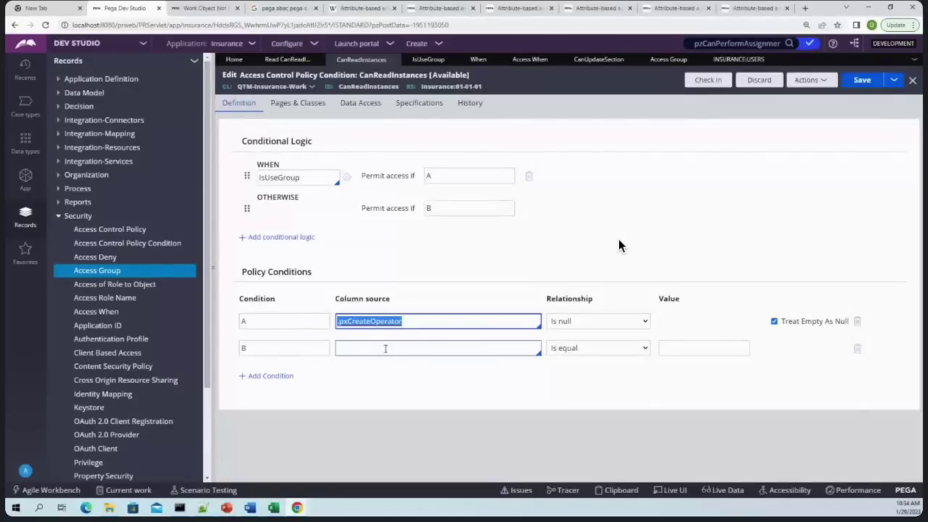
left_click(387, 349)
key("ctrl+v")
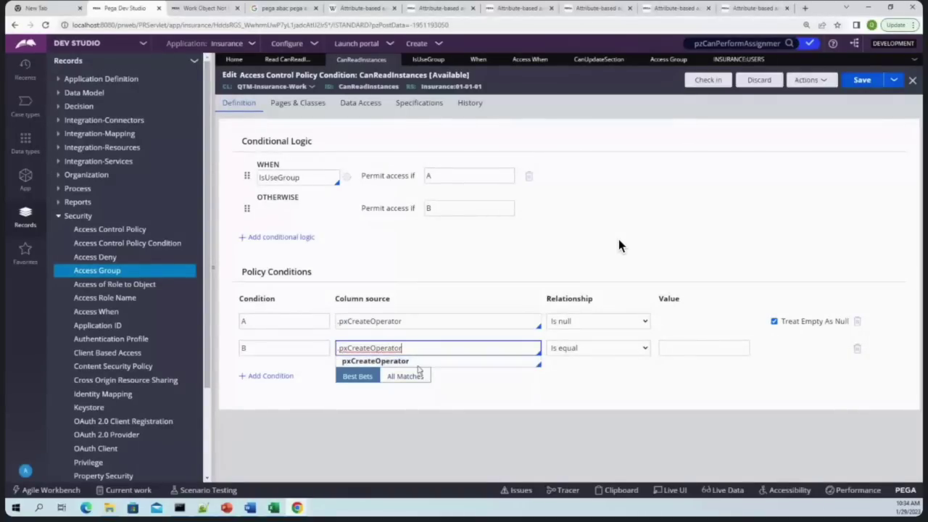
left_click(419, 364)
left_click(585, 348)
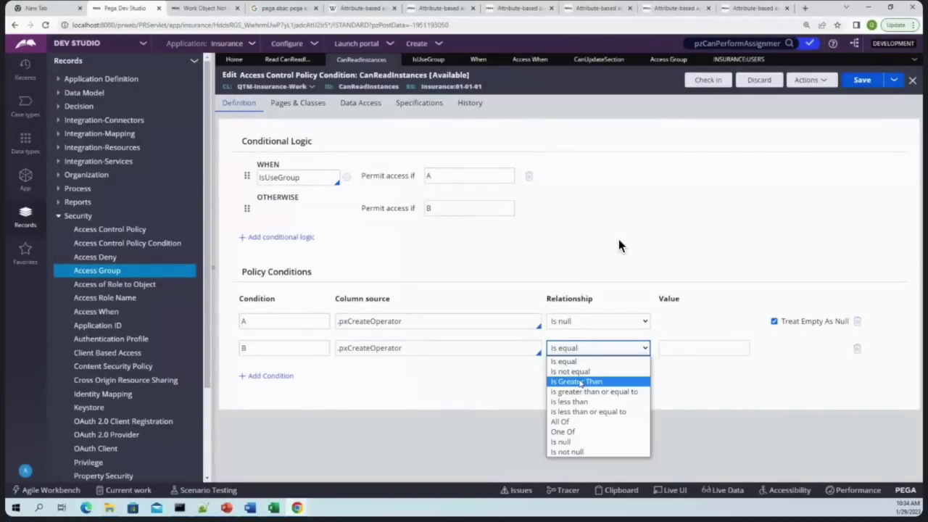
left_click(564, 452)
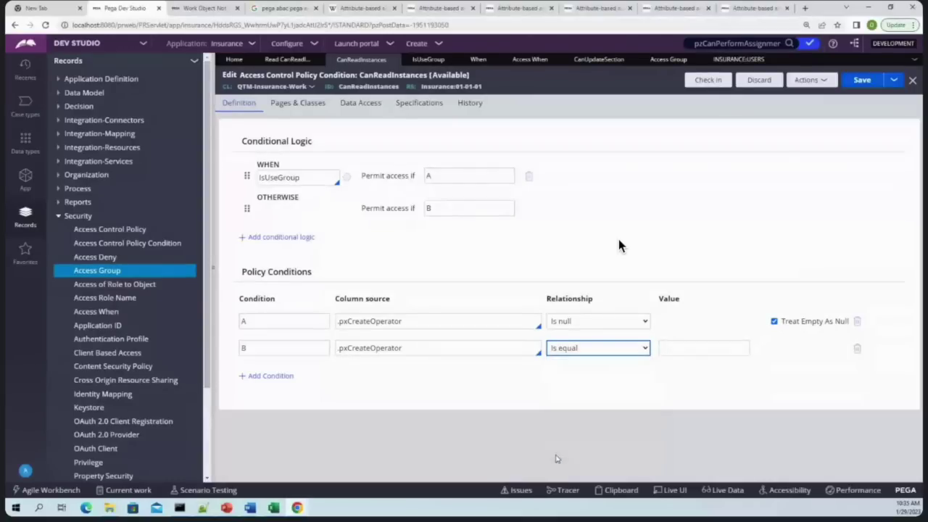
left_click(854, 77)
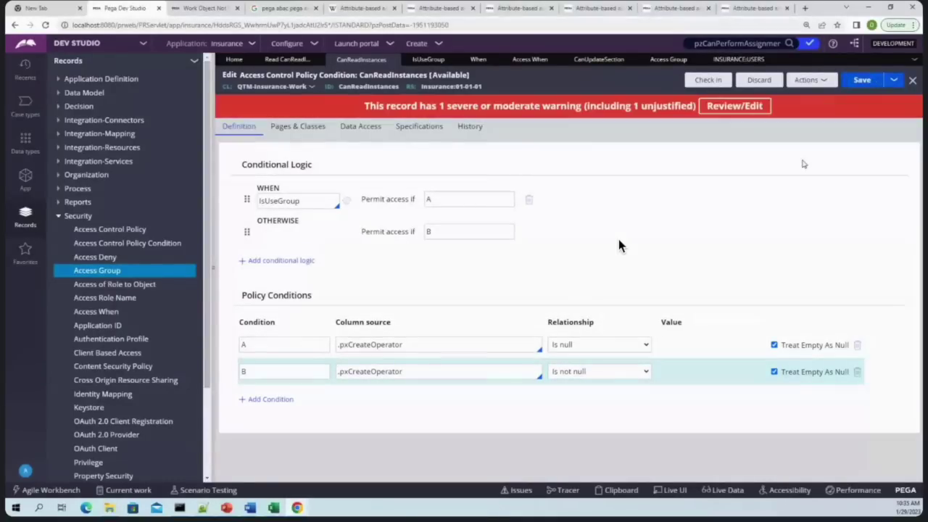
Check in the CanReadInstances policy condition with a comment
left_click(731, 80)
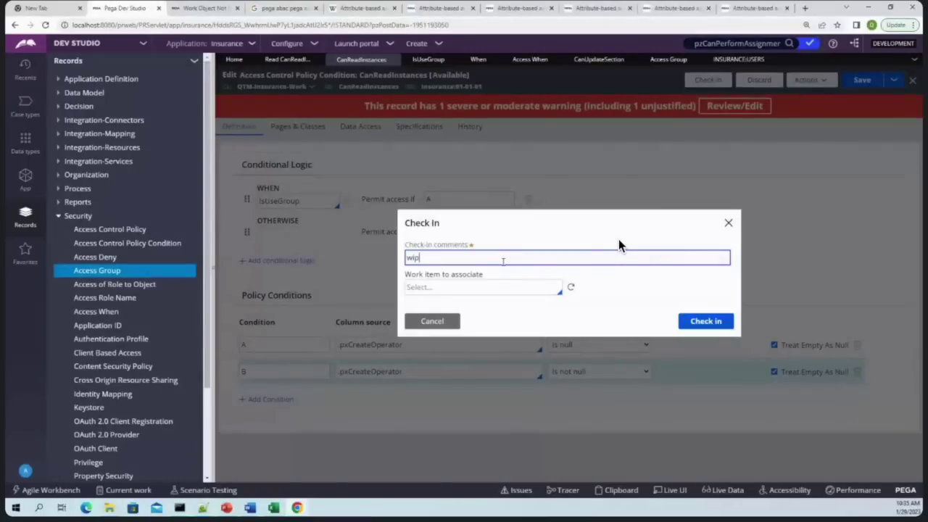
key("Return")
double_click(321, 179)
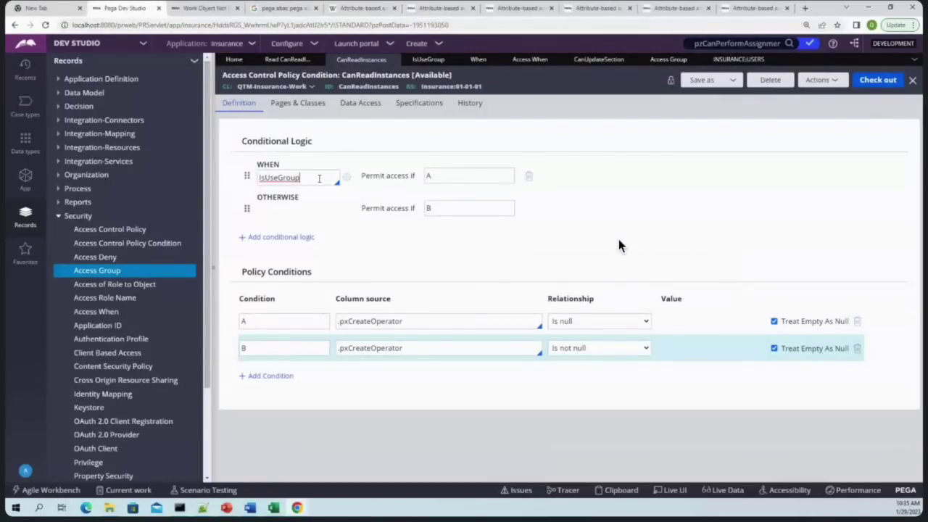
left_click(429, 180)
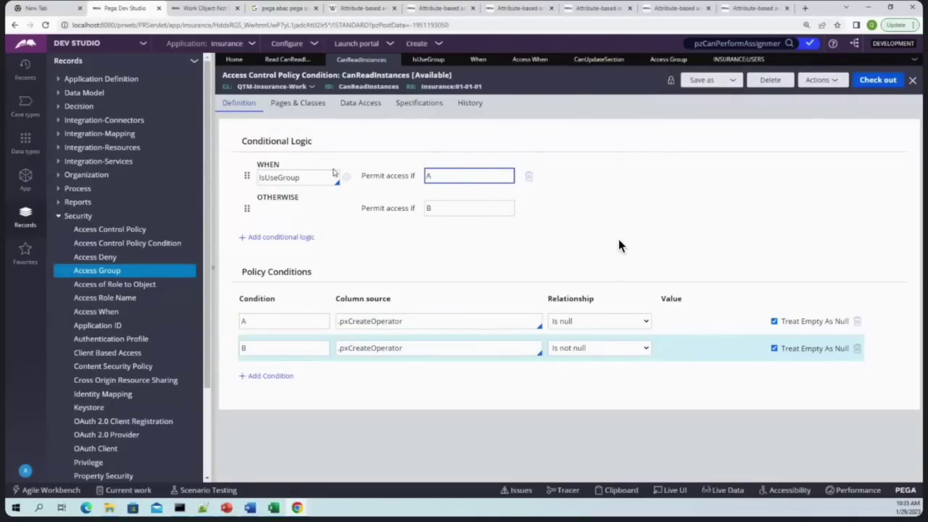
Review the IsUseGroup/A and OTHERWISE/B (.pxCreateOperator Is not null) settings, then go to the portal tab
double_click(318, 177)
left_click(432, 209)
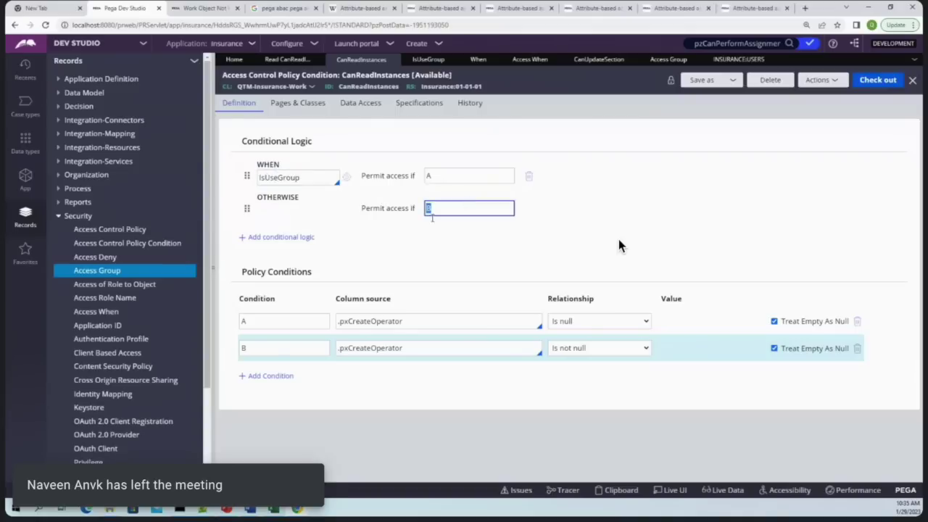
left_click(414, 348)
left_click(599, 349)
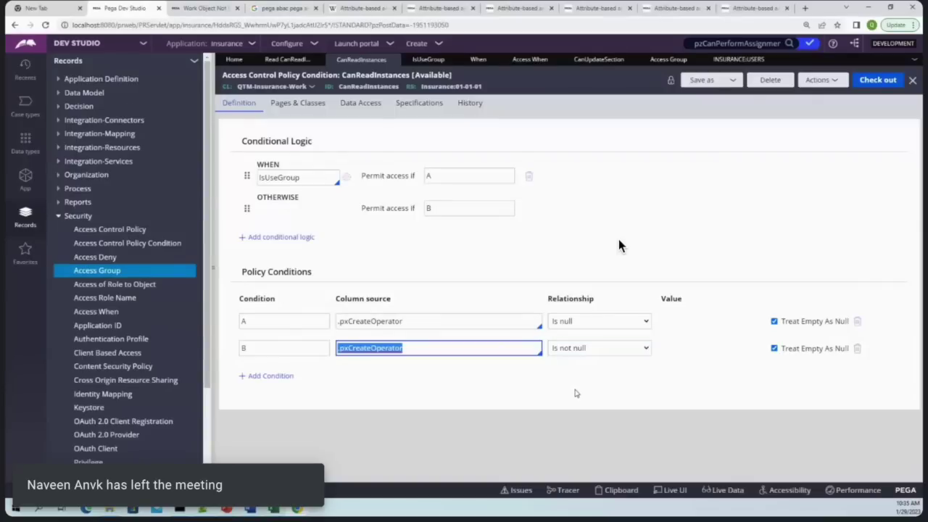
left_click(205, 8)
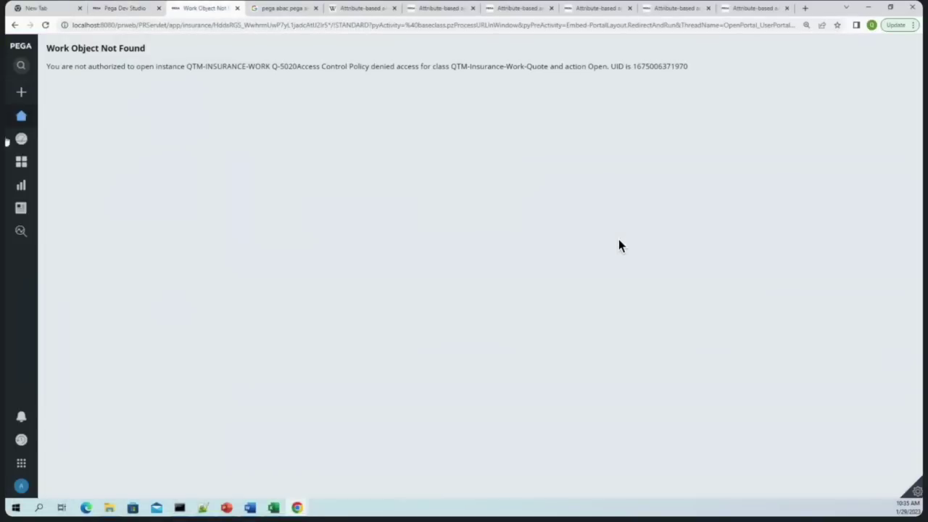
Reload Q-5020 in the portal, then confirm Q-5025 still fails to open in the incognito window
left_click(21, 116)
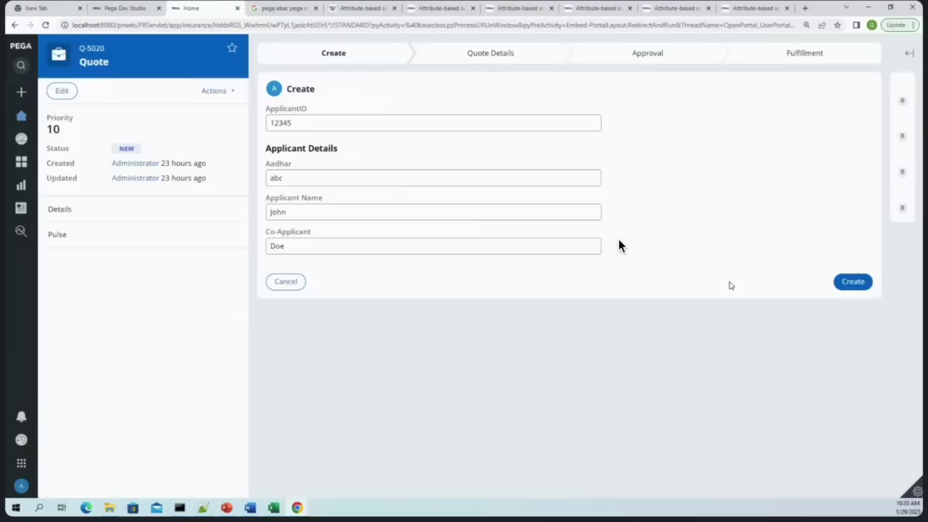
left_click(296, 507)
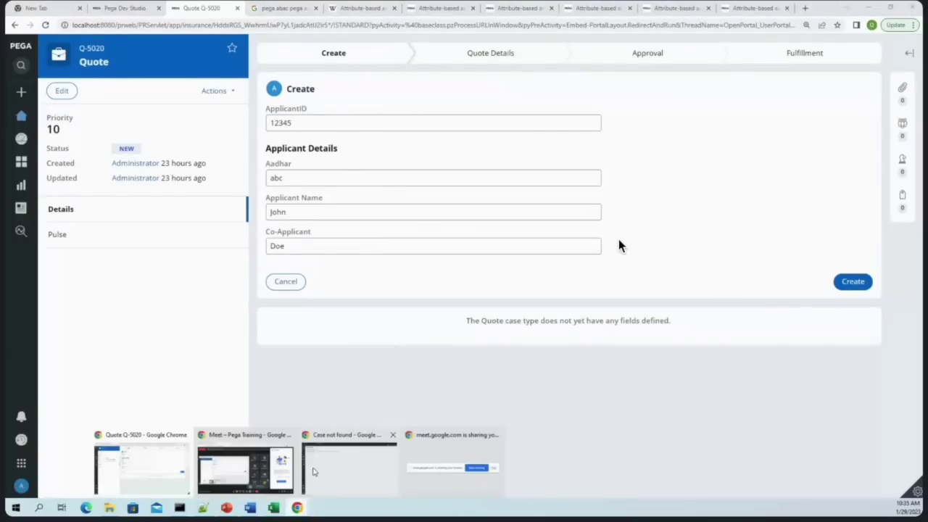
left_click(315, 469)
left_click(21, 119)
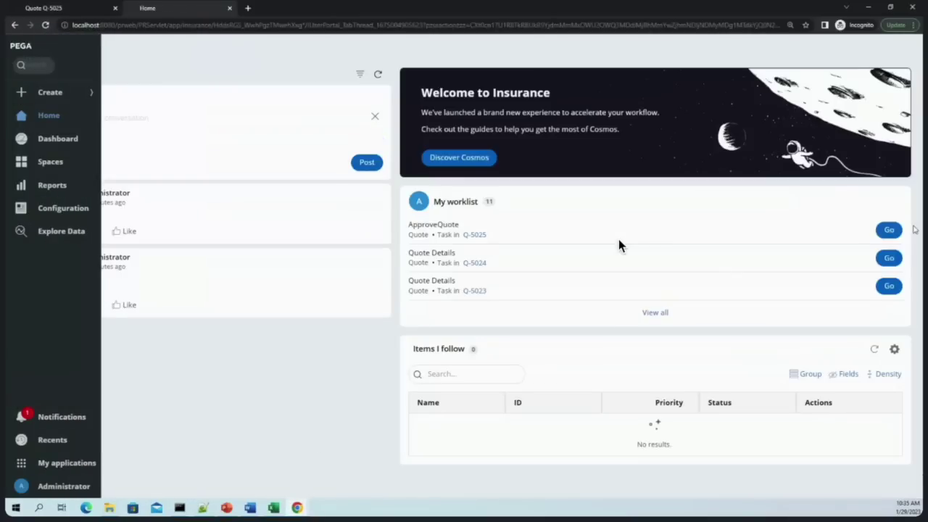
left_click(889, 230)
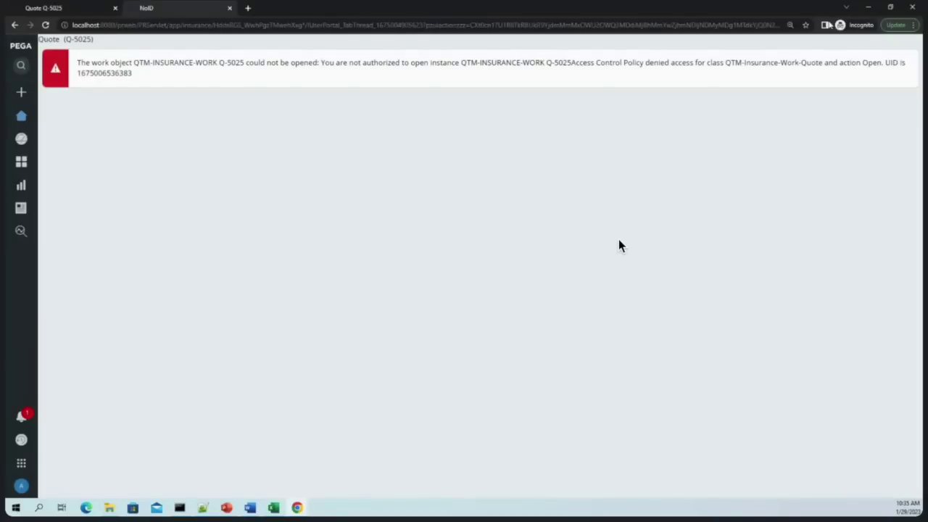
left_click(869, 8)
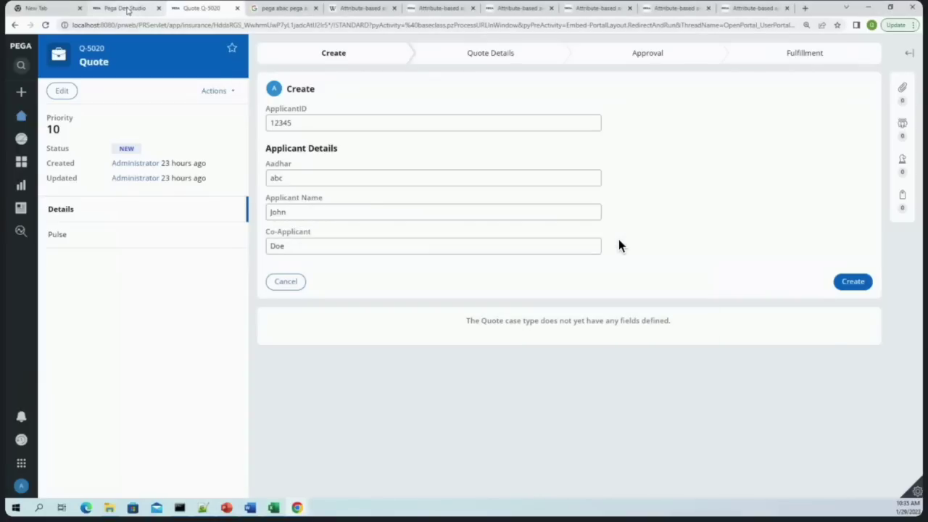
left_click(129, 9)
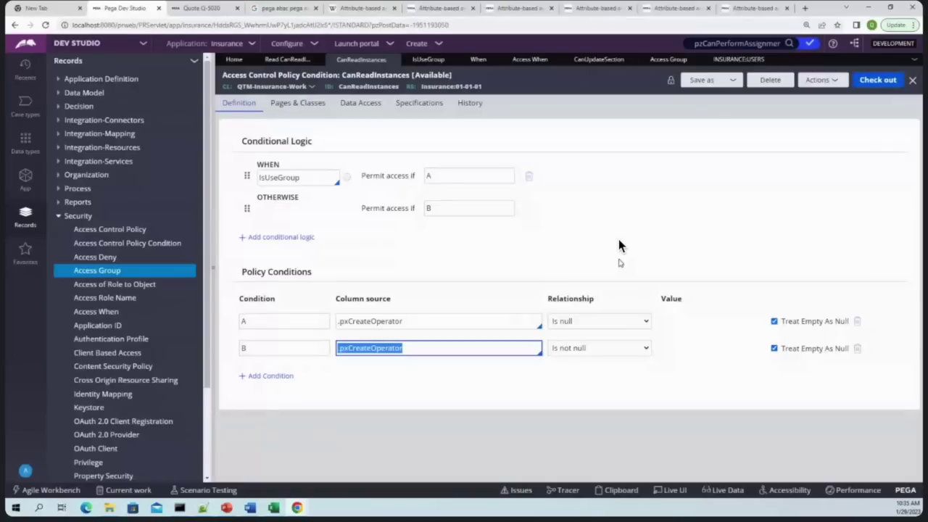
Open the CanReadInstances condition from the Read policy and add three WHEN rows
left_click(287, 59)
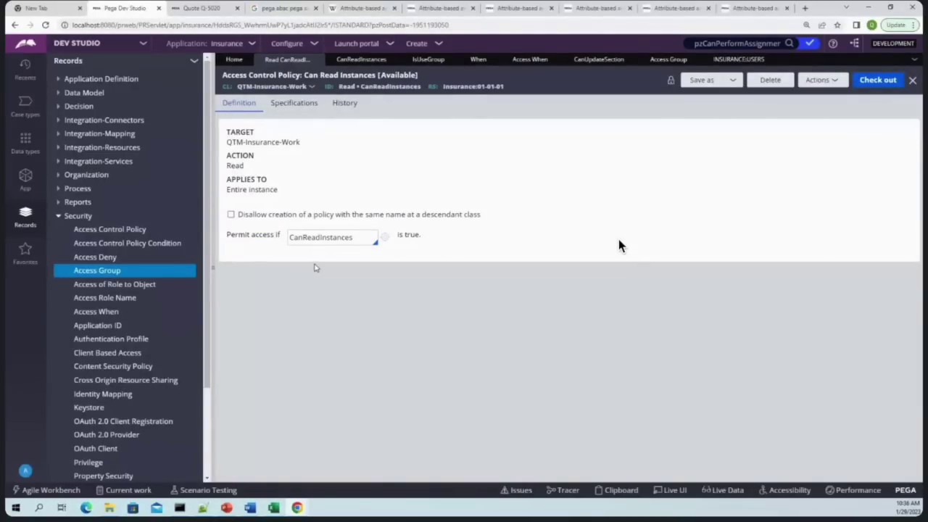
left_click(302, 240)
left_click(385, 241)
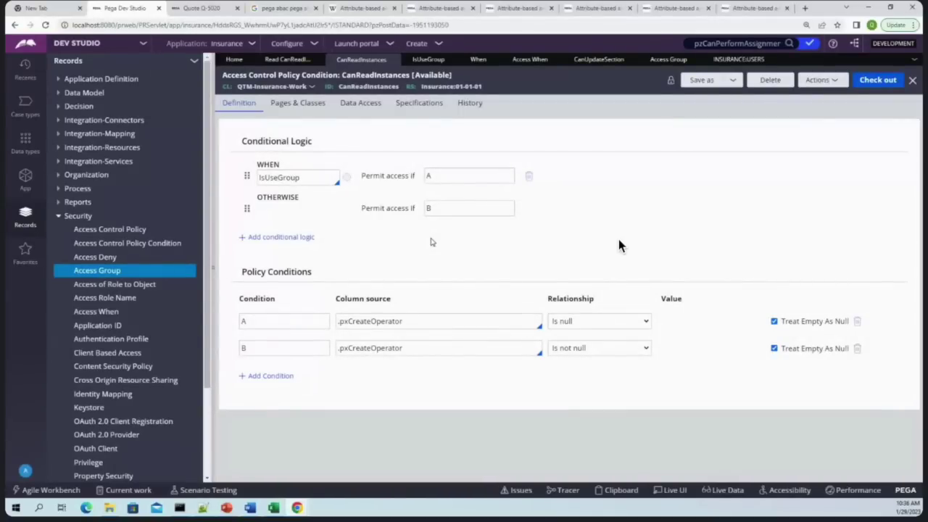
left_click(275, 236)
left_click(276, 269)
left_click(276, 302)
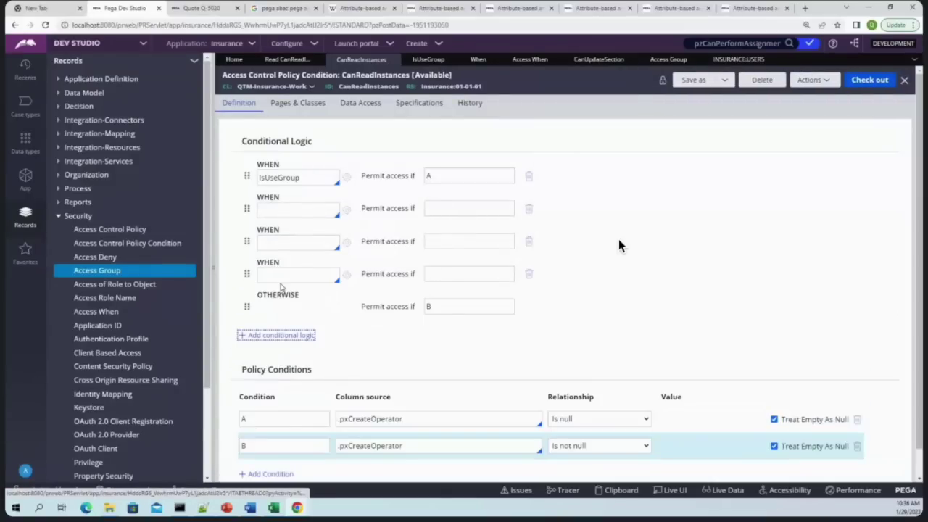
Inspect the new WHEN rows and the permit value A, then bring up the rule's actions
left_click(320, 177)
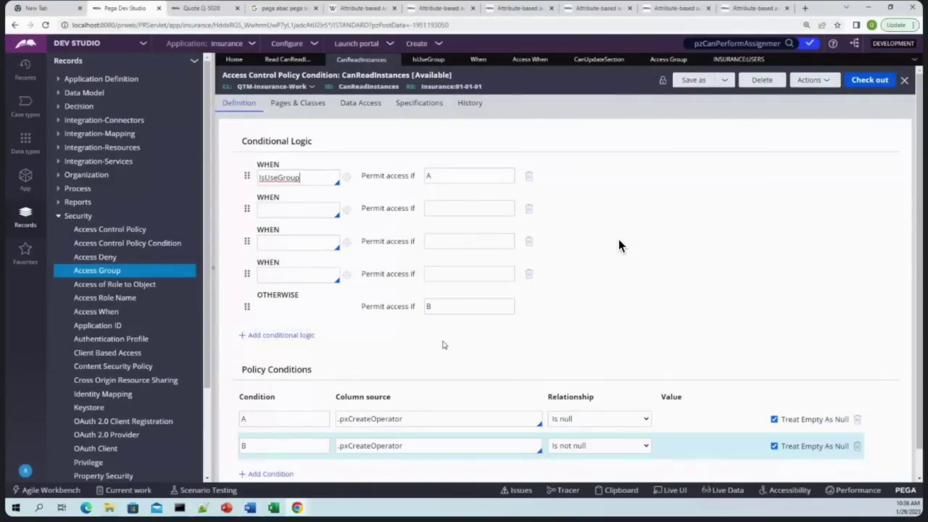
left_click(296, 210)
left_click(284, 240)
left_click(446, 174)
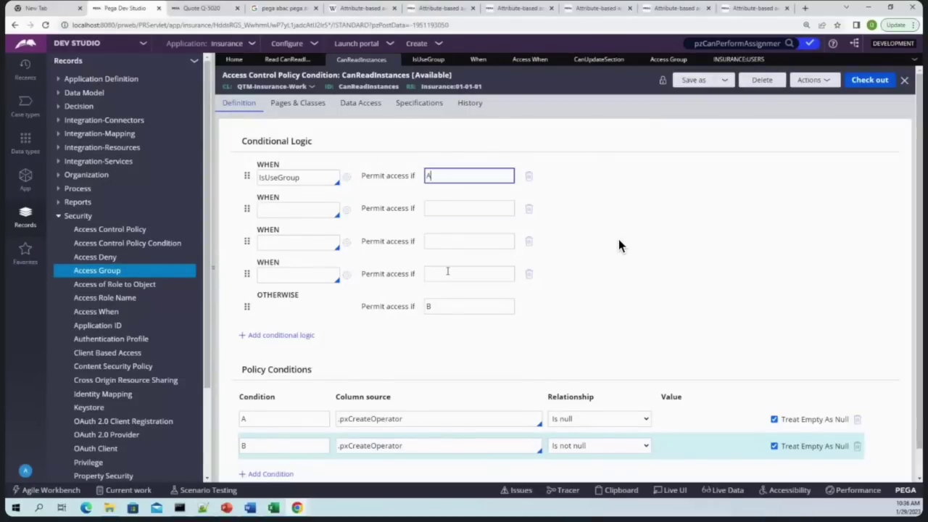
scroll(447, 269, "down", 1)
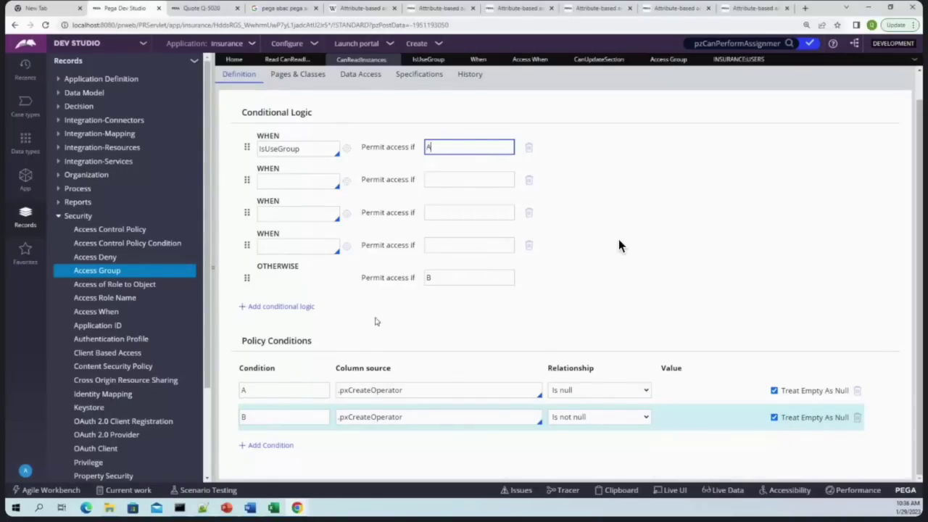
scroll(638, 283, "up", 1)
left_click(811, 81)
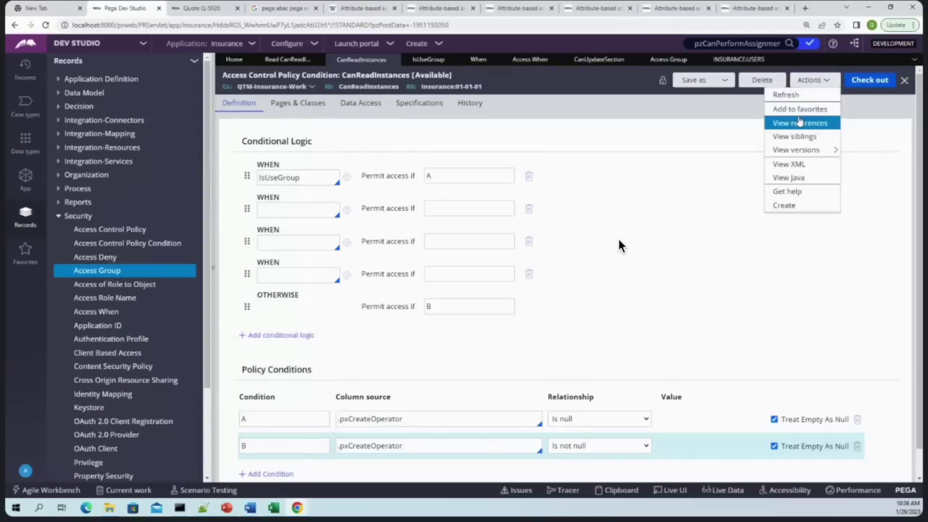
Reload the CanReadInstances rule to discard the empty WHEN rows and review the IsUseGroup row
left_click(765, 109)
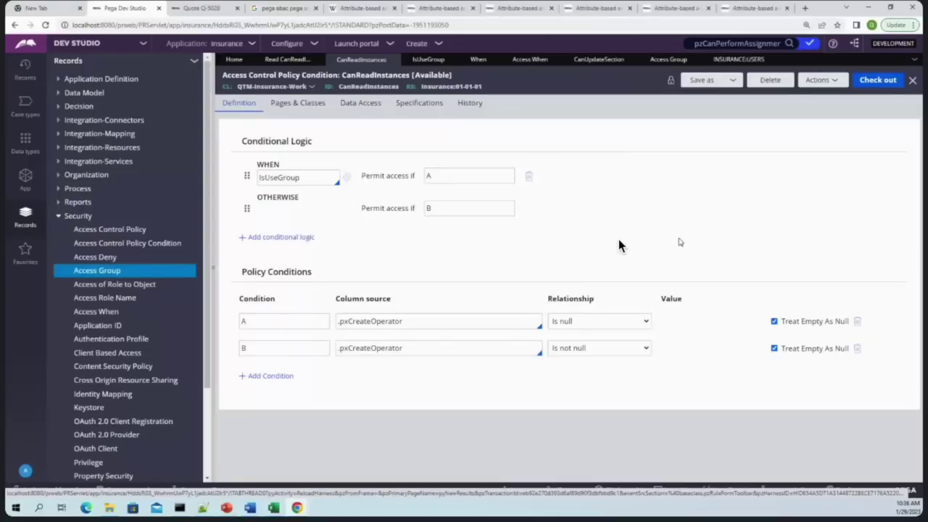
double_click(264, 180)
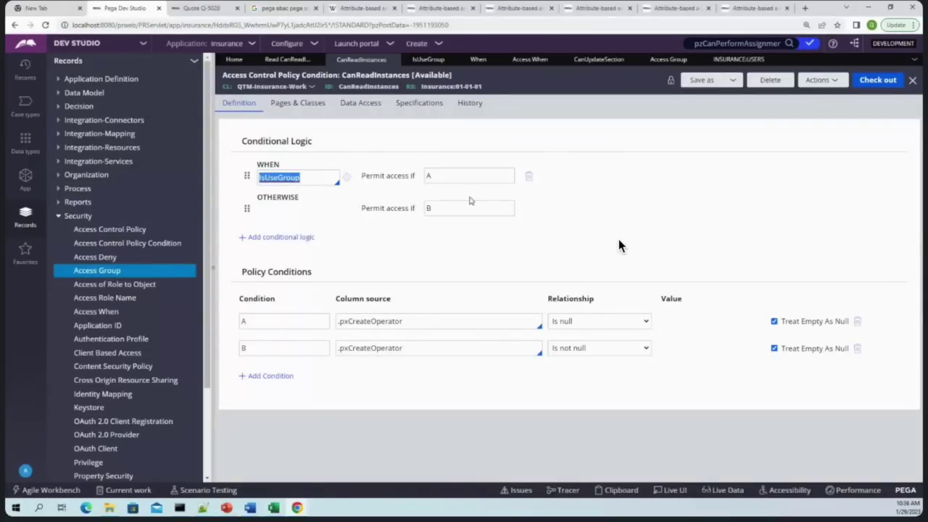
left_click(443, 176)
double_click(293, 177)
left_click(386, 181)
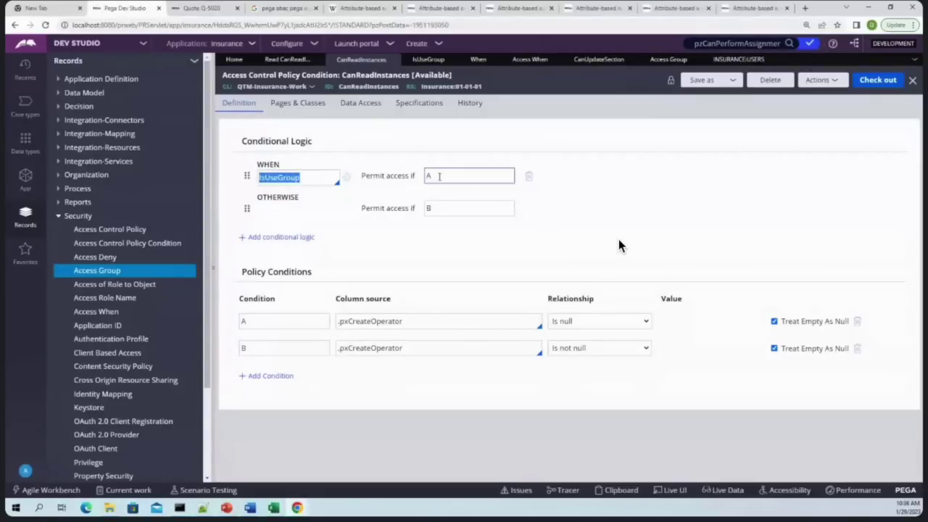
Review policy conditions A and B on .pxCreateOperator, then switch to the Q-5020 quote
left_click(273, 321)
double_click(273, 320)
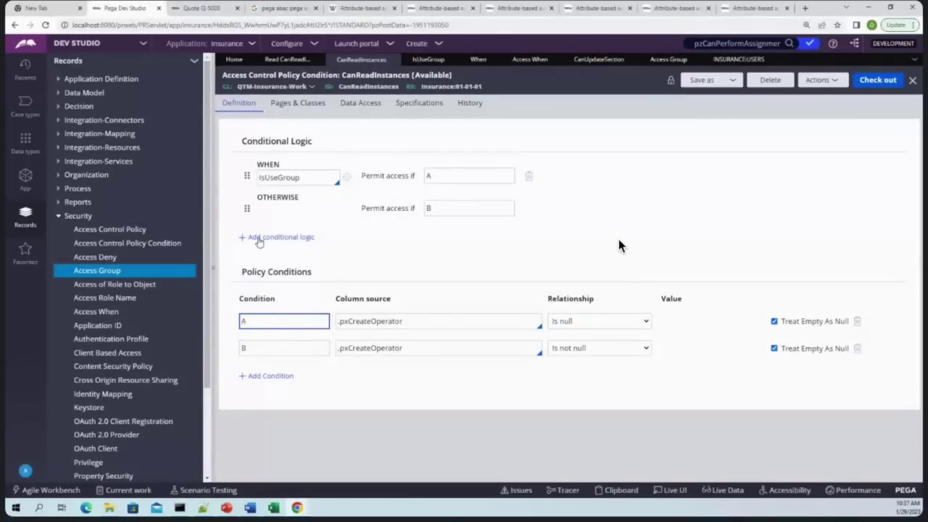
left_click(451, 209)
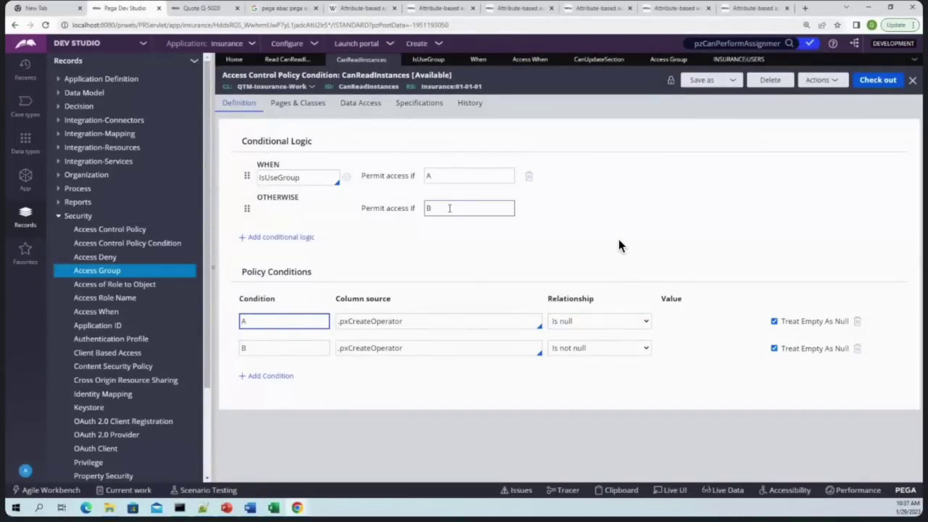
left_click(372, 346)
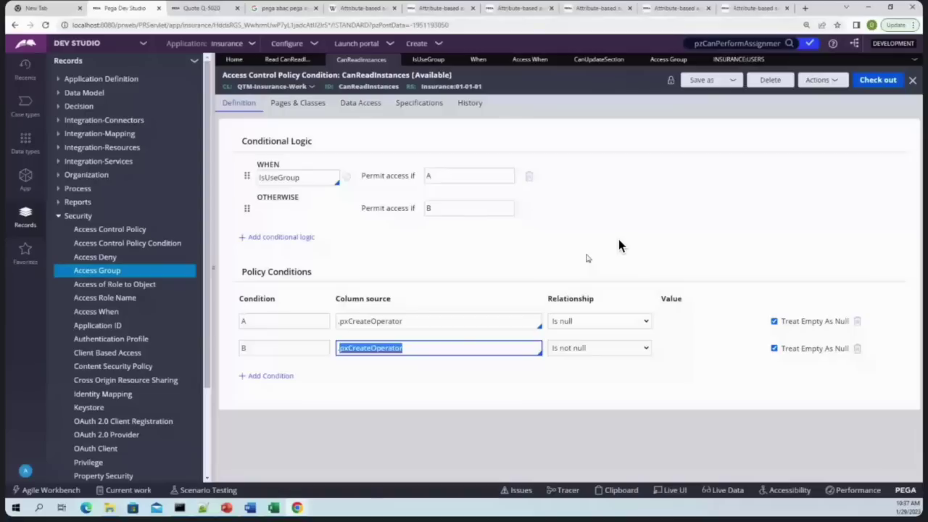
left_click(239, 6)
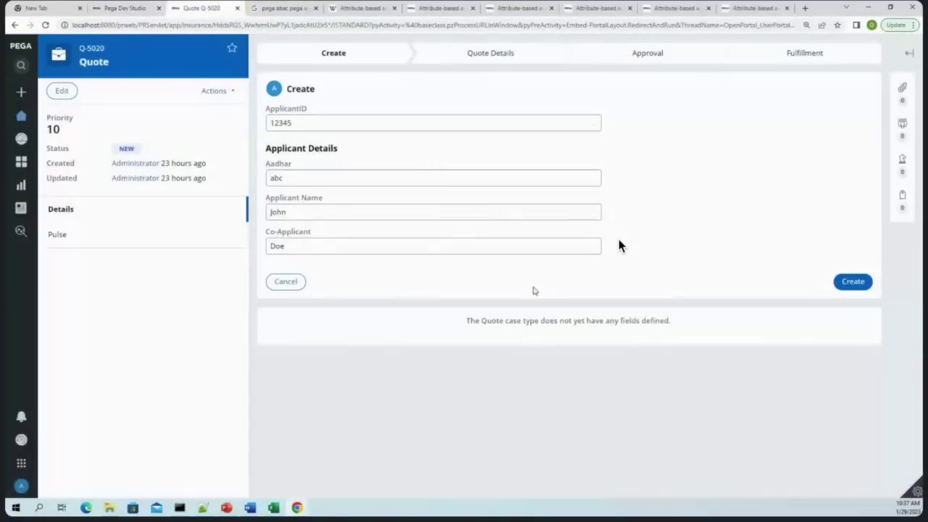
Check the incognito Insurance portal, then return to the CanReadInstances condition in Dev Studio
mouse_move(297, 508)
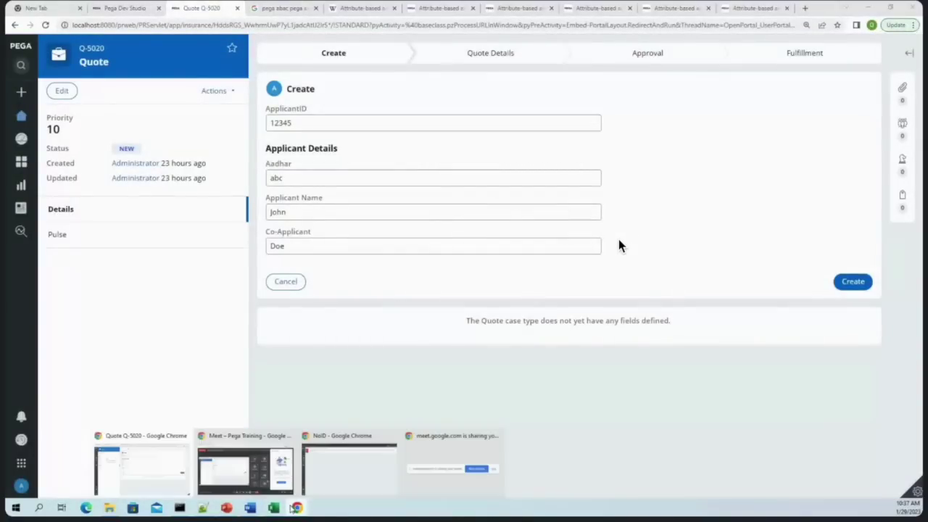
left_click(348, 471)
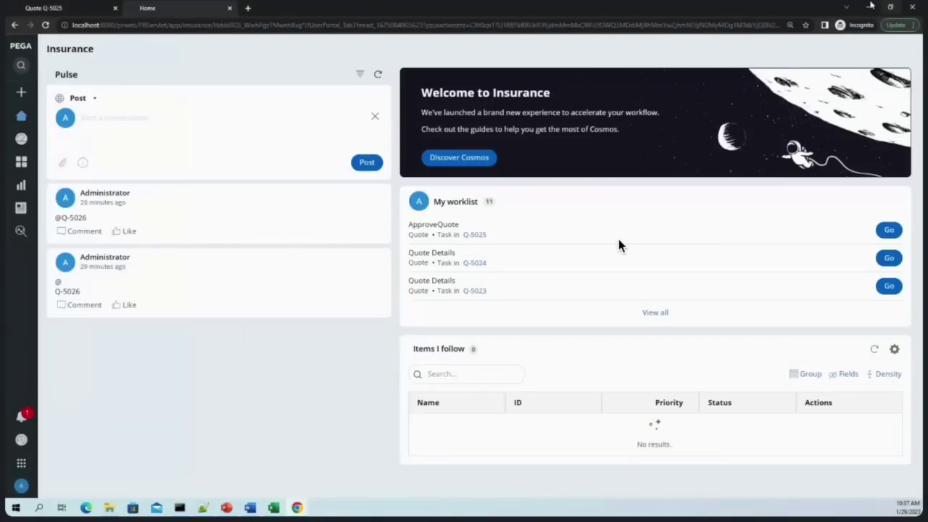
left_click(869, 6)
left_click(126, 7)
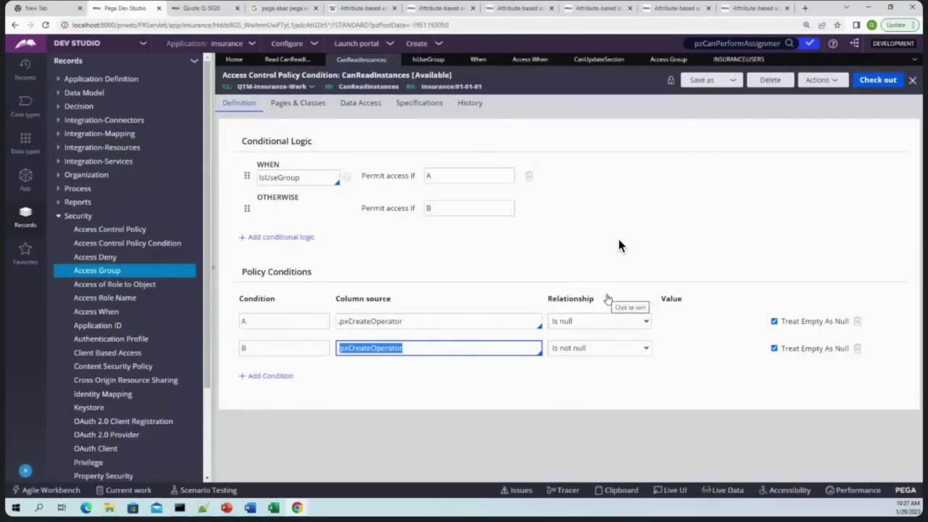
Save the CanReadInstances policy as a copy with action Update and open it
left_click(274, 59)
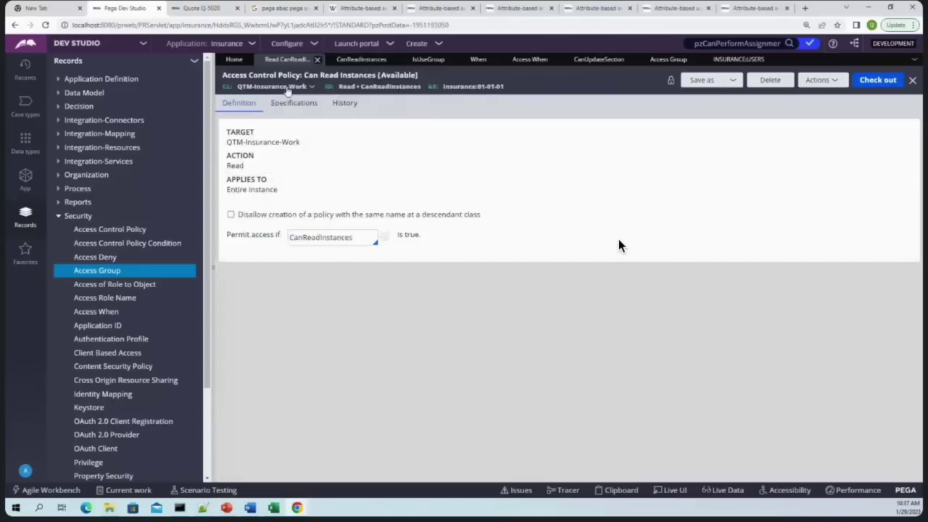
left_click(700, 80)
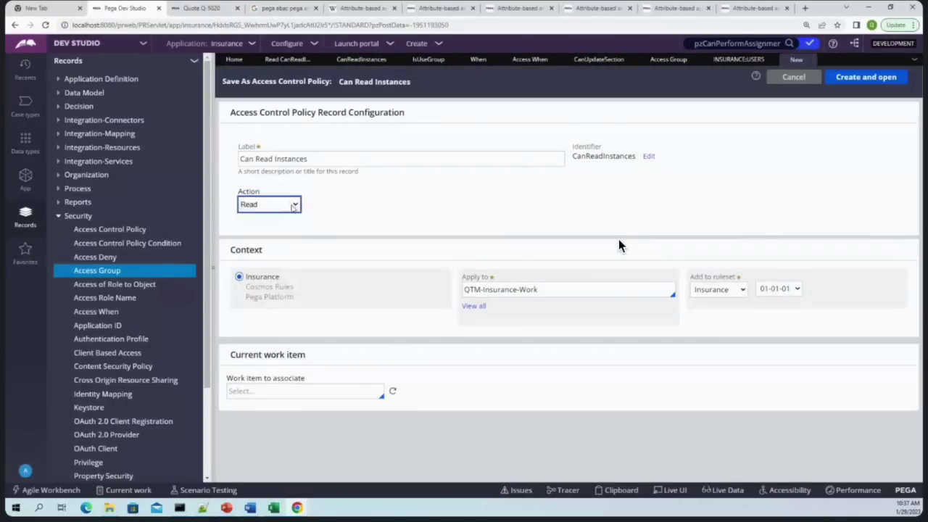
left_click(268, 204)
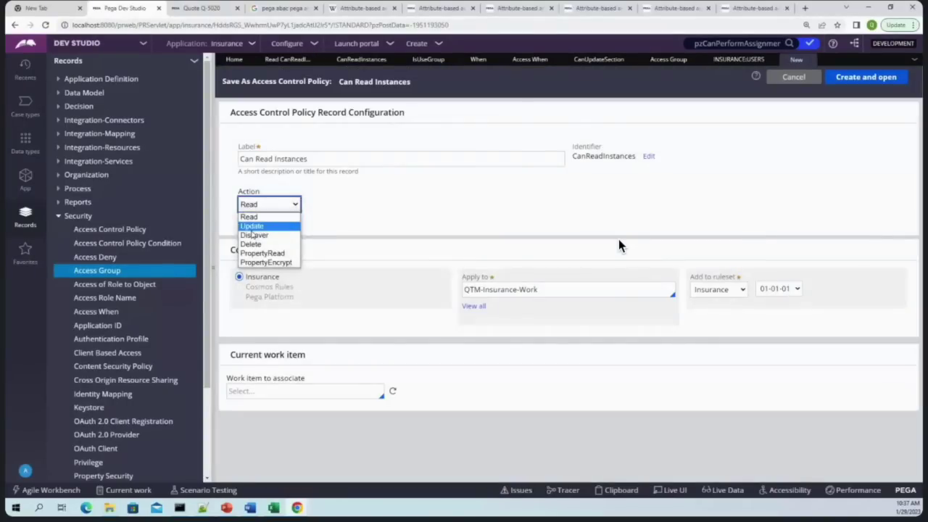
left_click(255, 225)
left_click(875, 80)
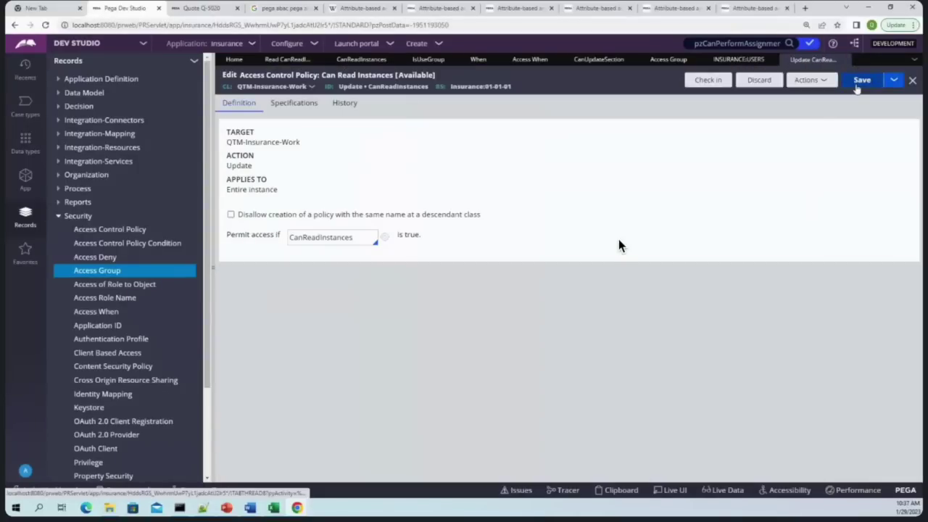
Check in the new Update policy with the comment 'wq'
left_click(708, 79)
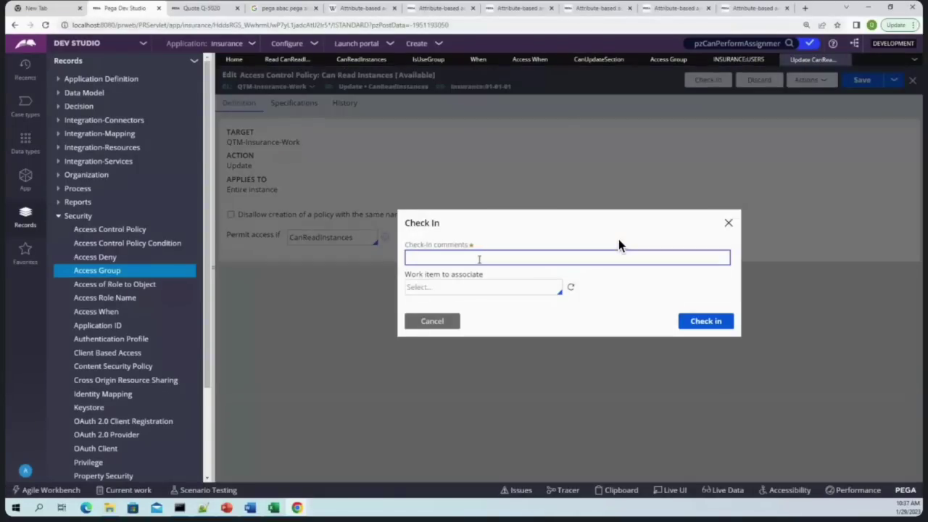
type("wqip")
key("Return")
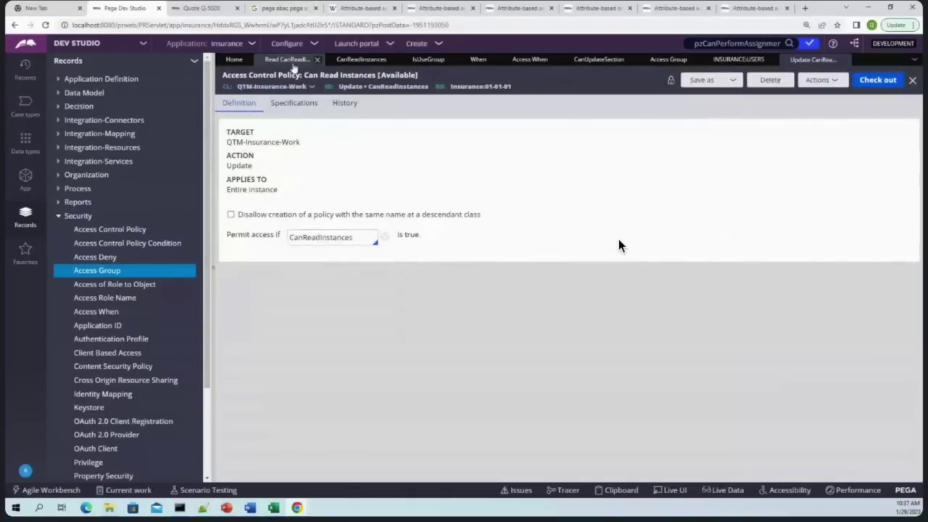
Delete the original Read CanReadInstances policy with the reason 'nr'
left_click(770, 80)
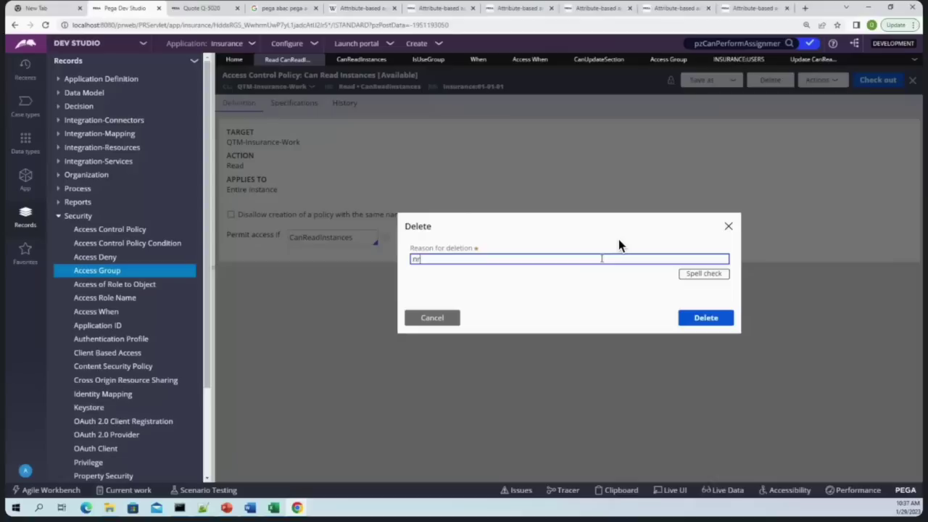
type("nr")
key("Return")
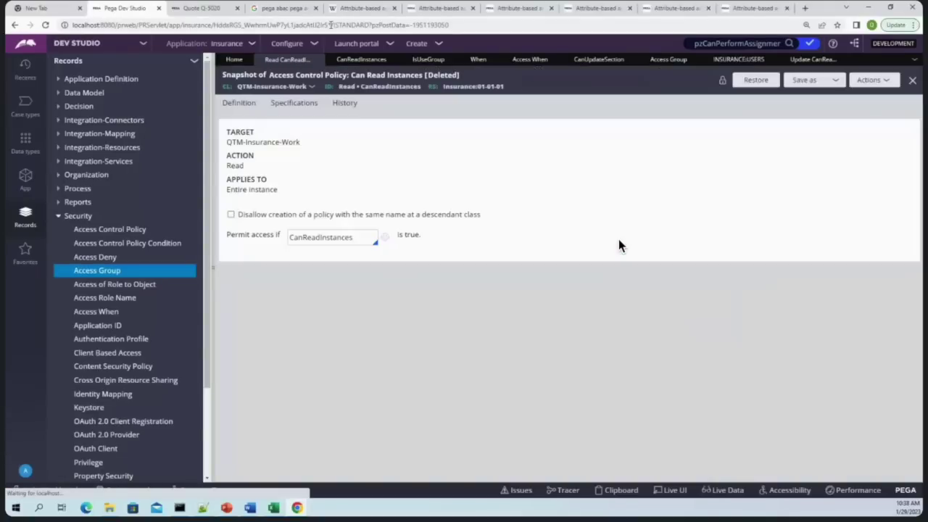
Open the ApproveQuote task for Q-5025 in the incognito Insurance portal
mouse_move(297, 508)
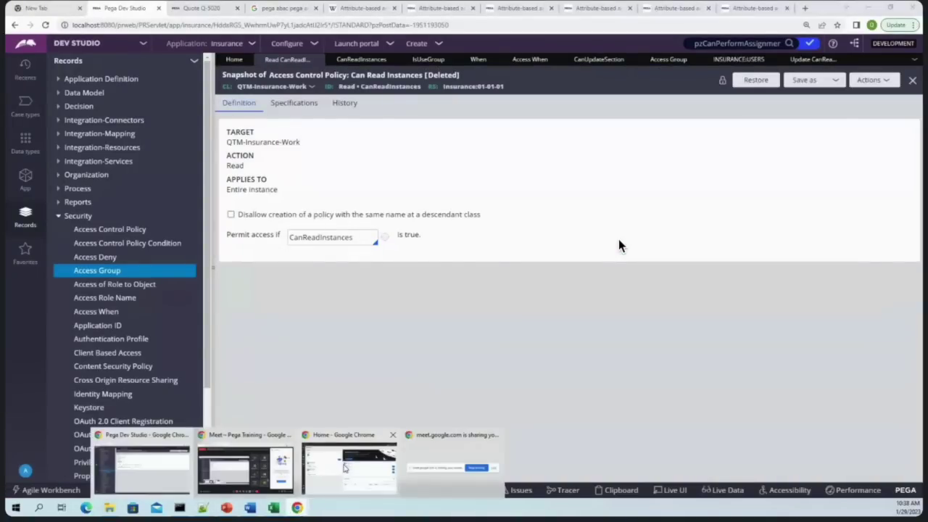
left_click(344, 469)
left_click(889, 229)
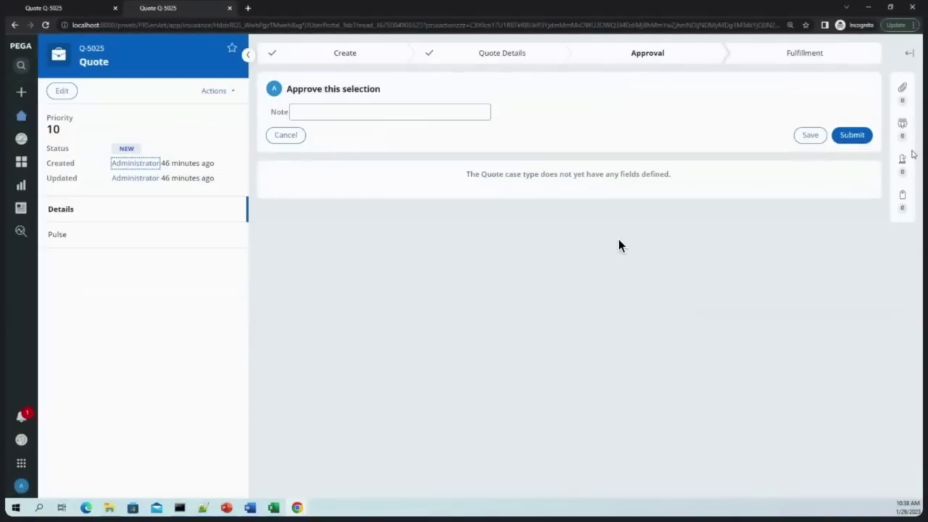
Submit Q-5025's approval, then try advancing Q-5023 from the home worklist
left_click(844, 139)
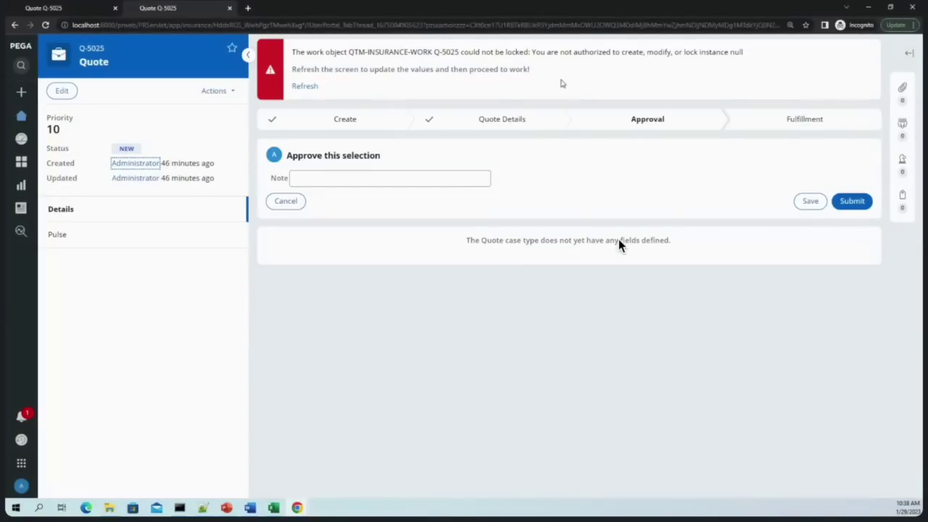
left_click(21, 121)
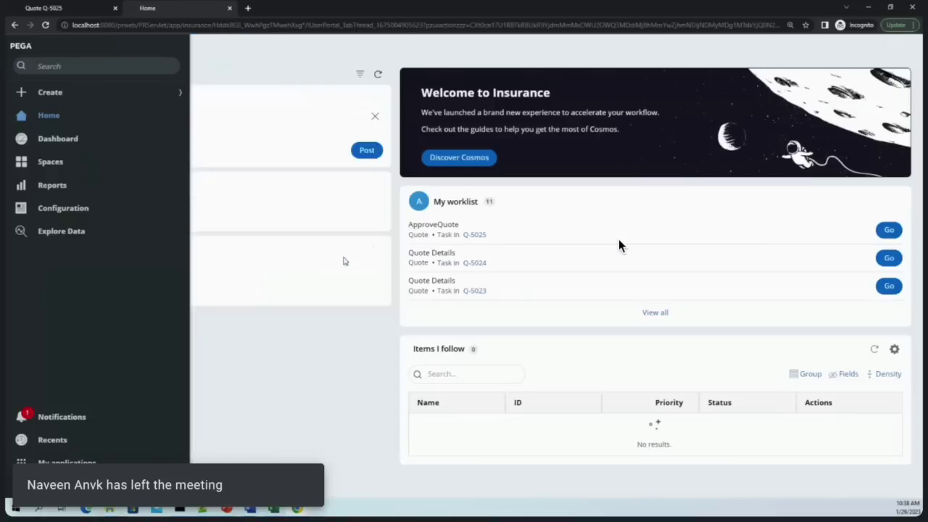
left_click(881, 290)
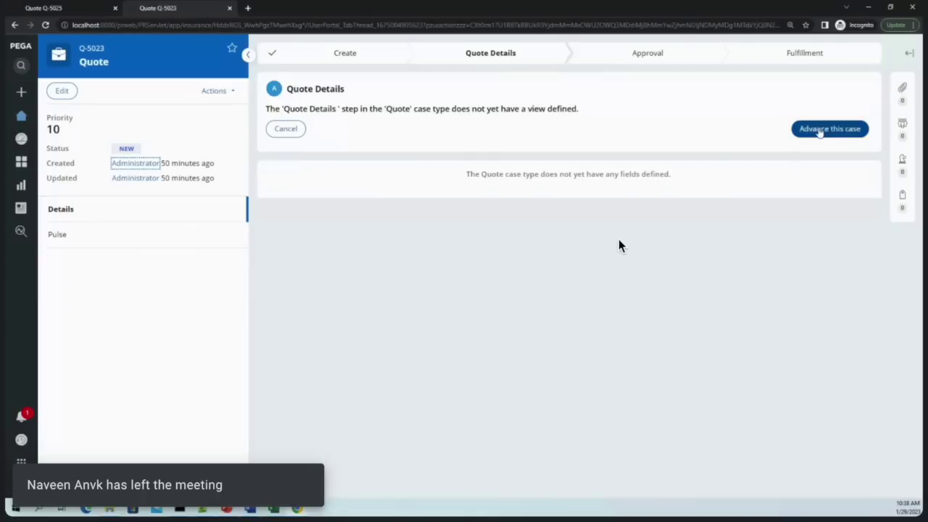
left_click(818, 129)
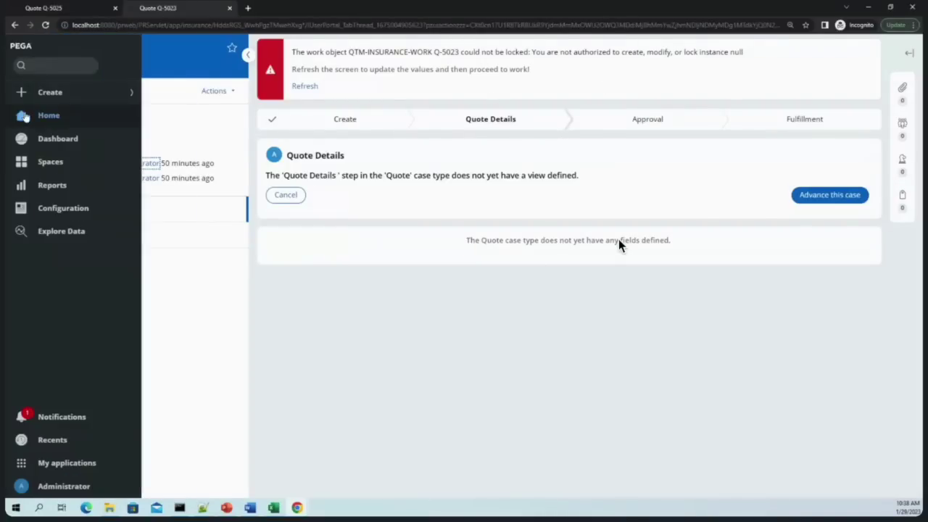
Start a new Quote in the portal and inspect the access-denied error for QTM-Insurance-Work-Quote
left_click(42, 93)
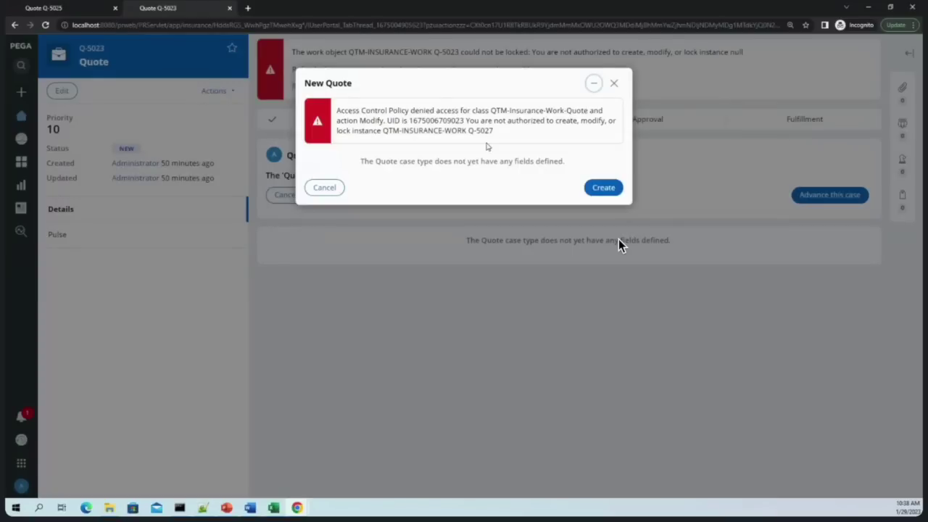
left_click_drag(495, 131, 338, 110)
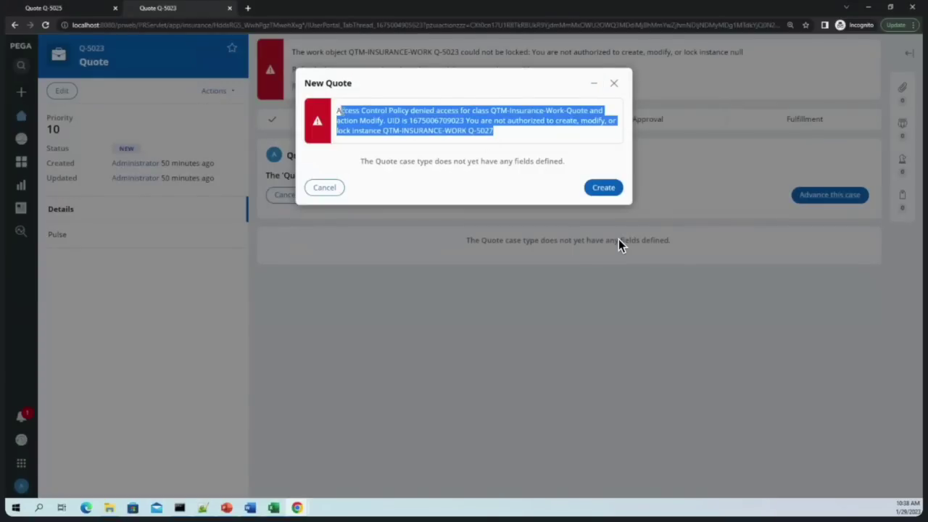
left_click(520, 129)
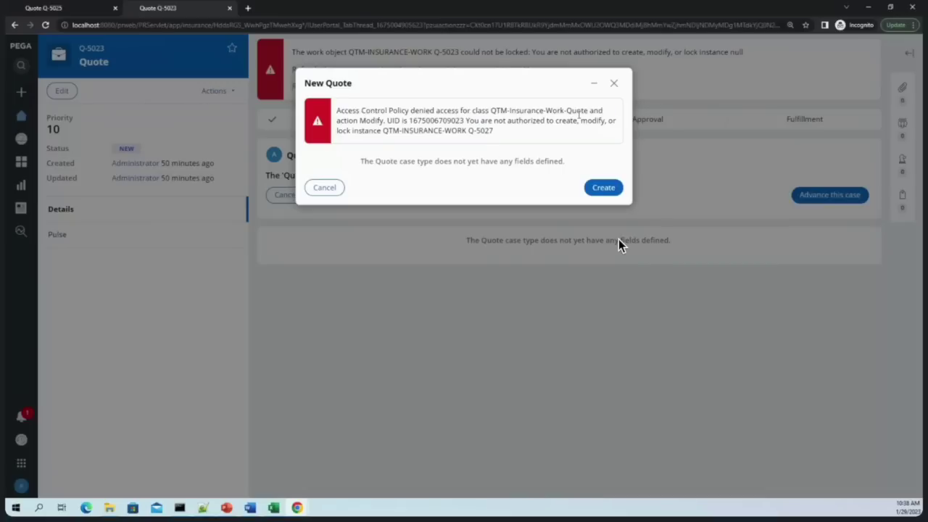
left_click_drag(587, 110, 491, 112)
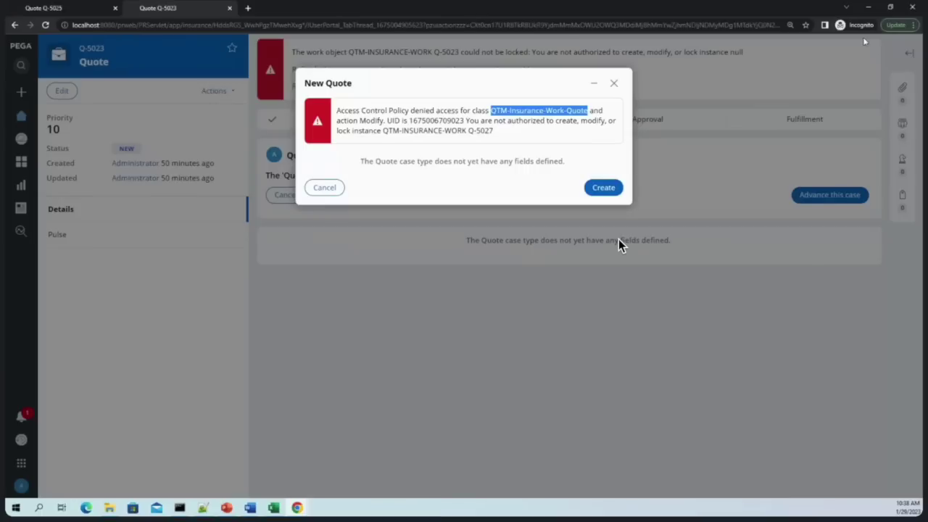
left_click(868, 7)
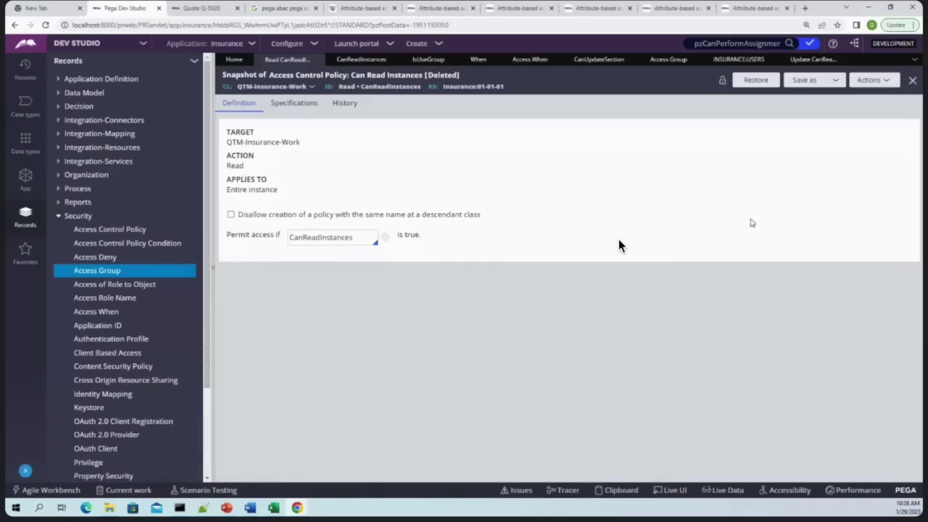
Scroll the Pega Academy ABAC article down to the Access control policies section
left_click(700, 6)
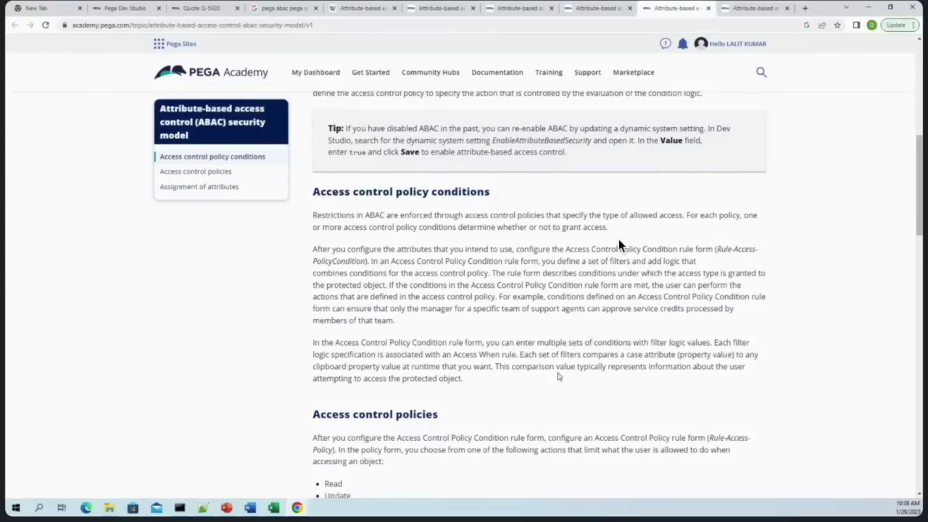
scroll(559, 377, "down", 3)
scroll(620, 245, "down", 2)
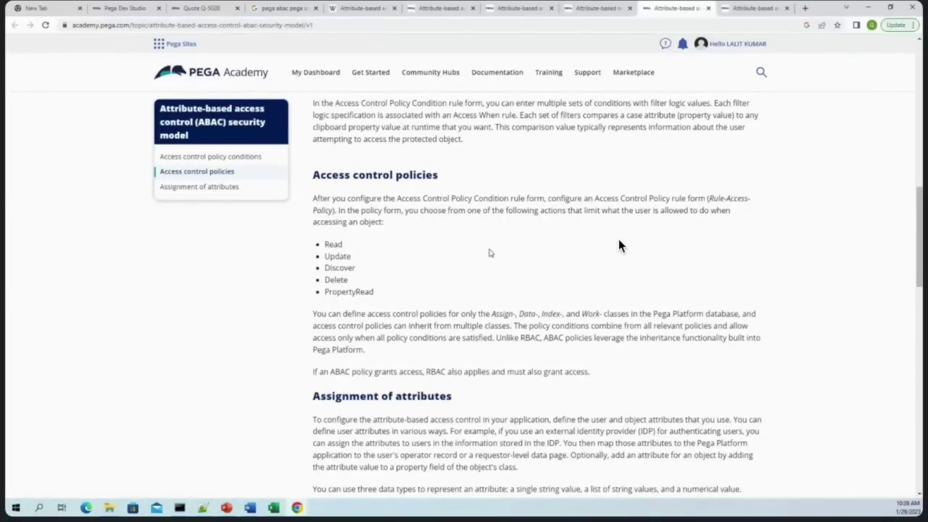
Check the deleted Read policy's history in Dev Studio
left_click(125, 8)
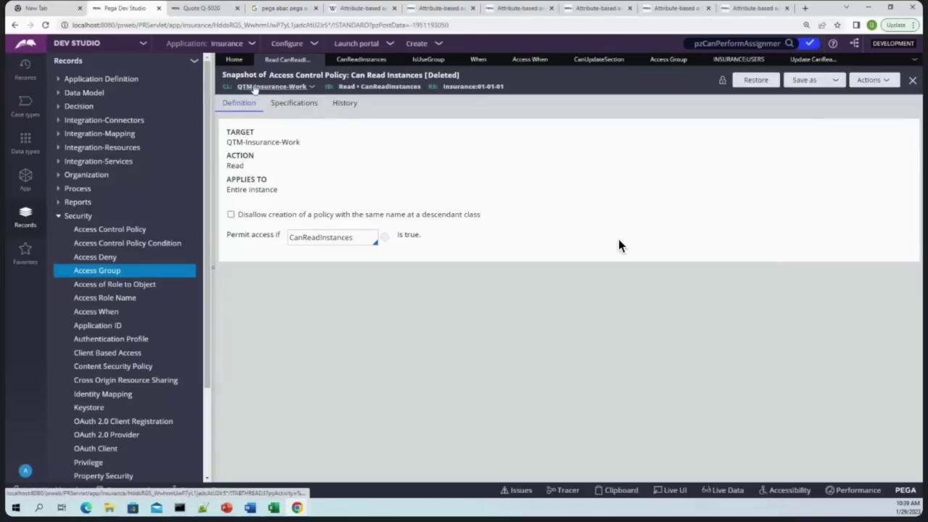
left_click(329, 103)
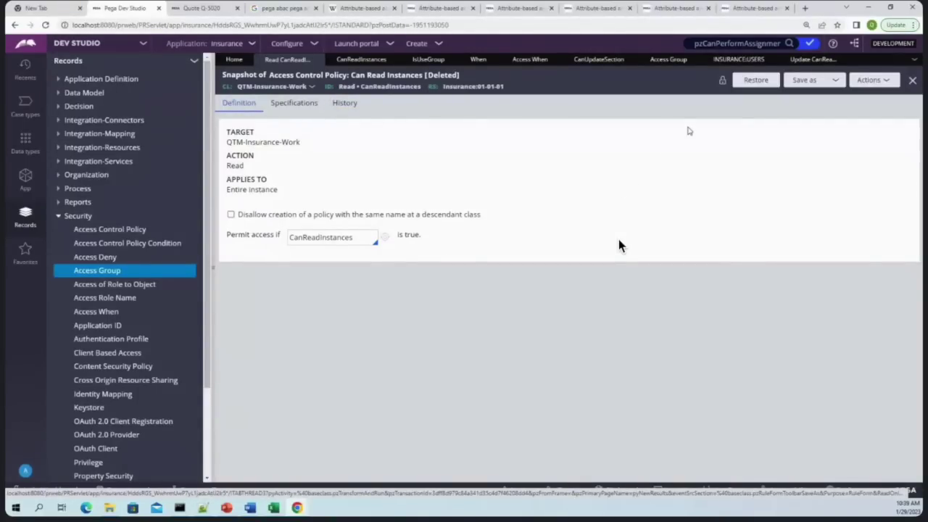
left_click(778, 6)
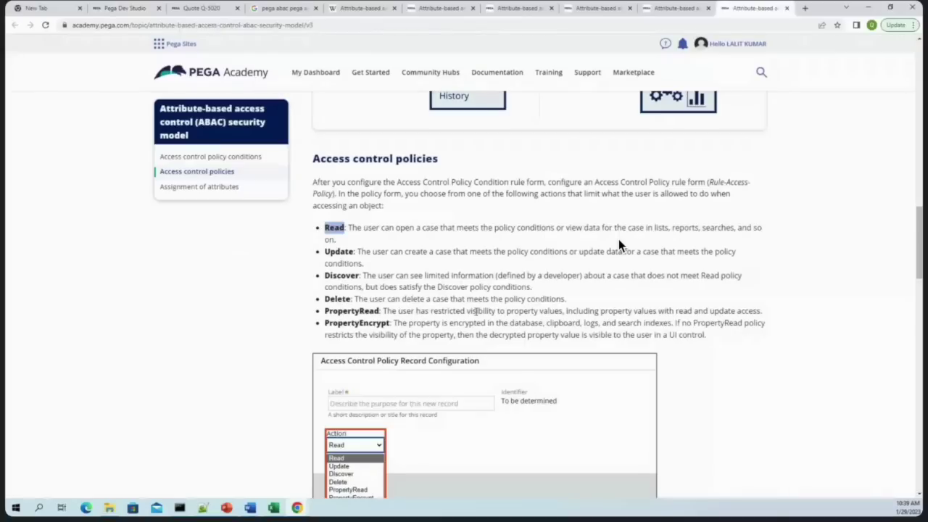
Highlight the Discover, PropertyEncrypt and PropertyRead actions and read the PropertyEncrypt description
double_click(350, 276)
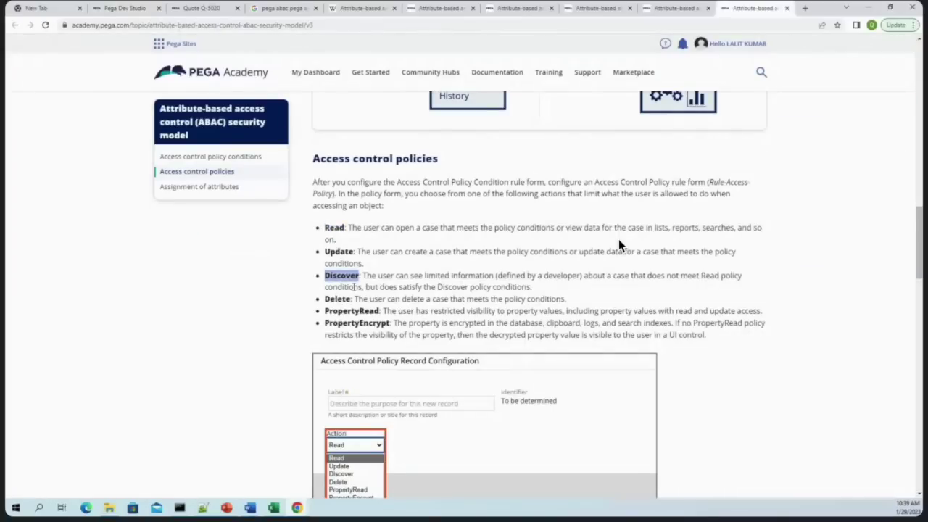
double_click(366, 324)
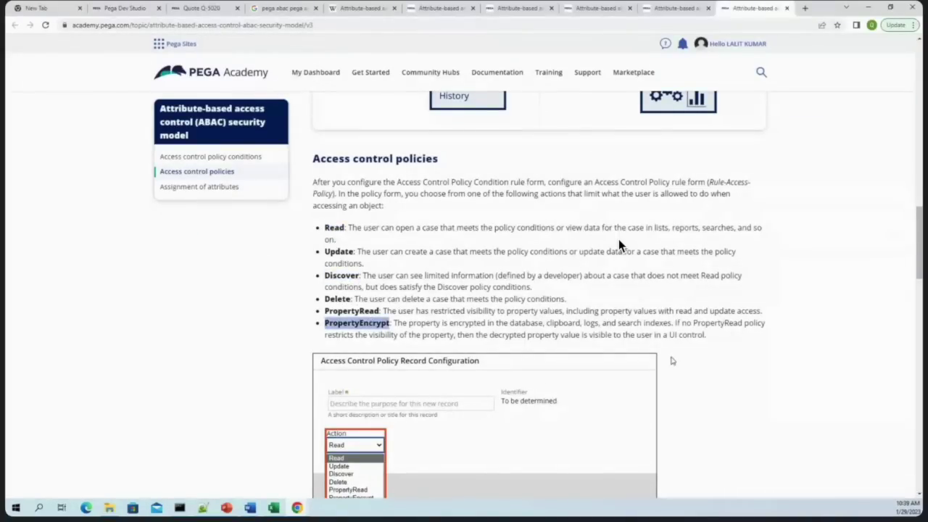
scroll(741, 290, "down", 1)
scroll(754, 250, "down", 2)
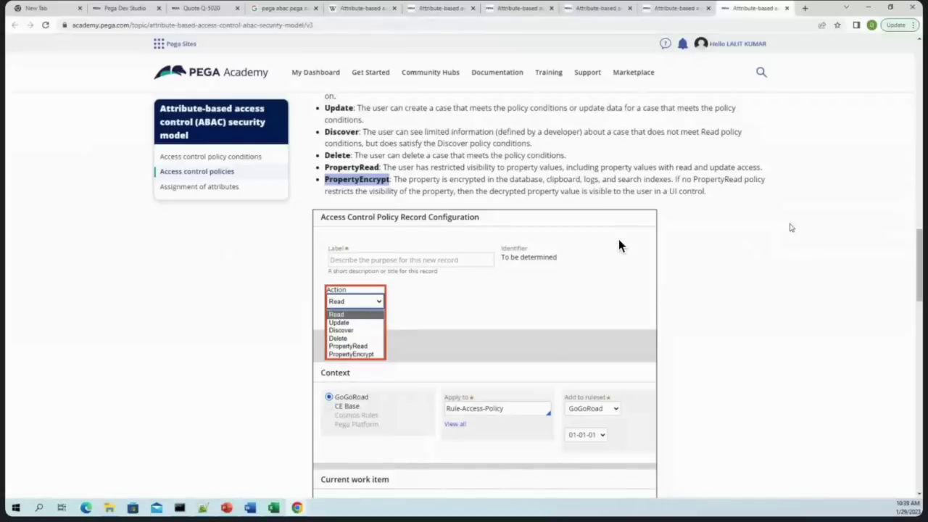
left_click(704, 228)
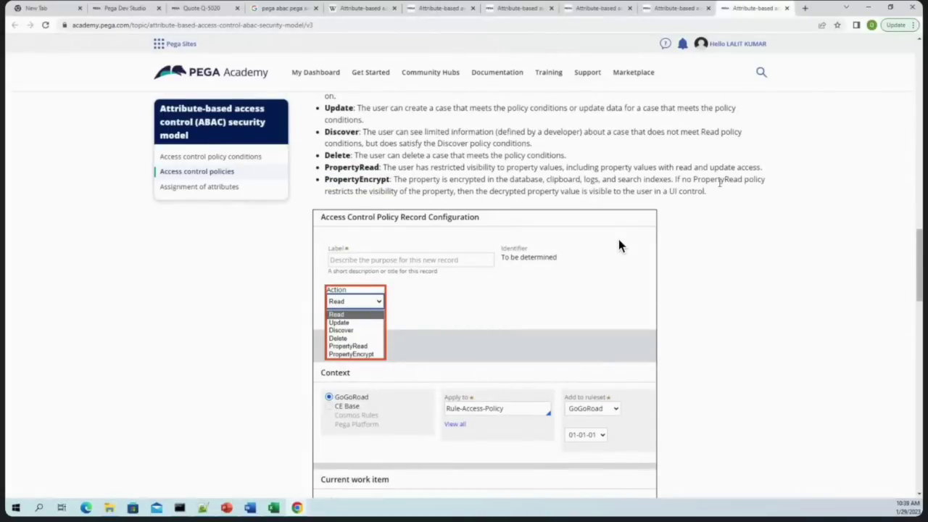
left_click_drag(711, 191, 335, 187)
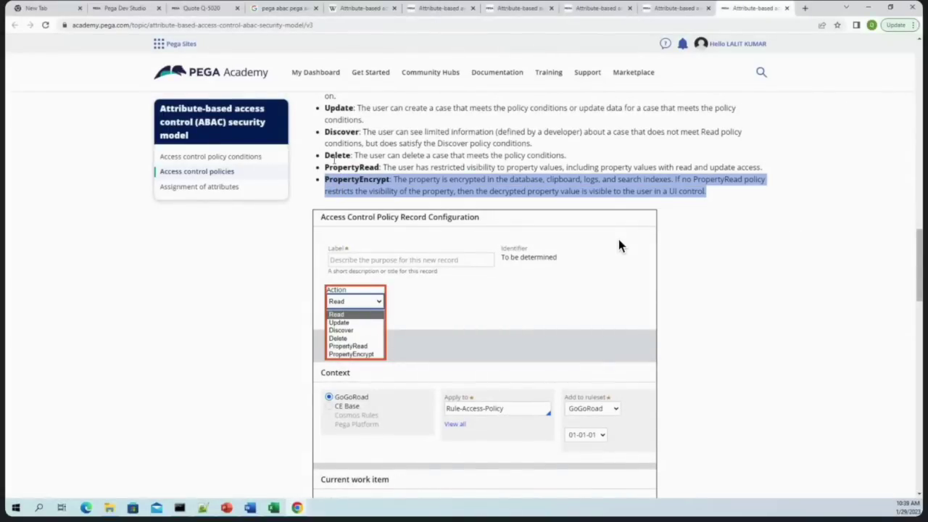
double_click(341, 179)
double_click(341, 167)
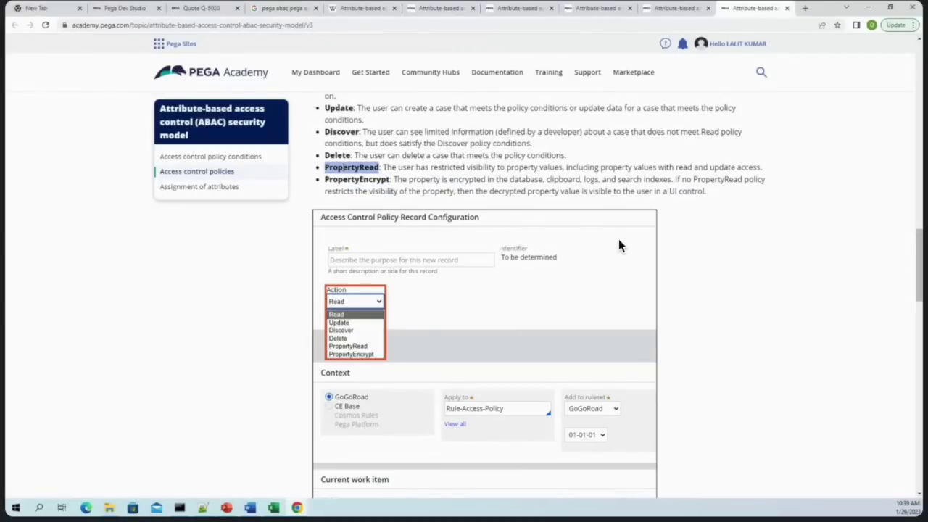
scroll(618, 246, "up", 1)
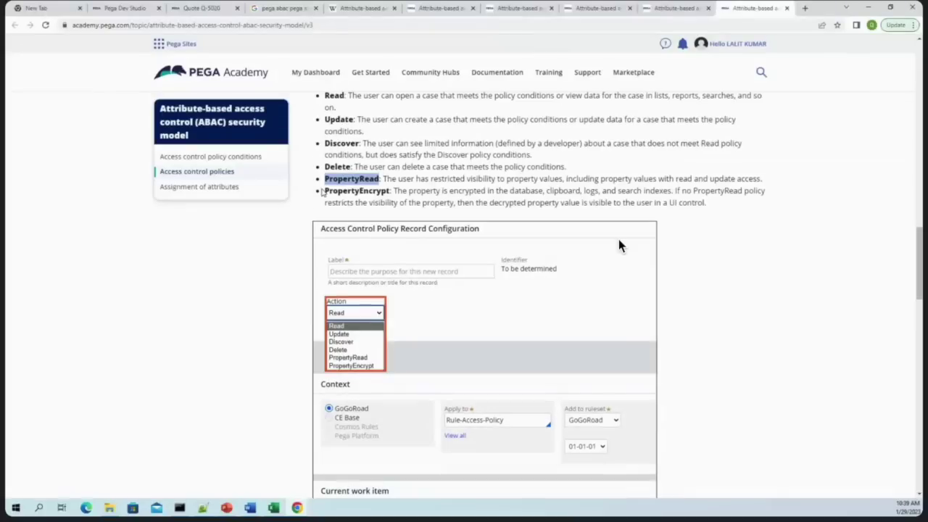
scroll(618, 247, "up", 5)
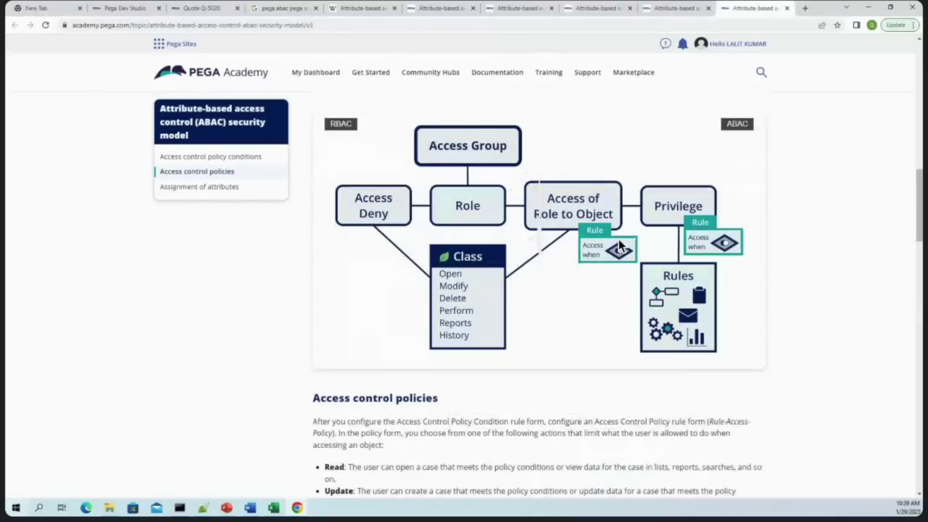
scroll(618, 246, "down", 8)
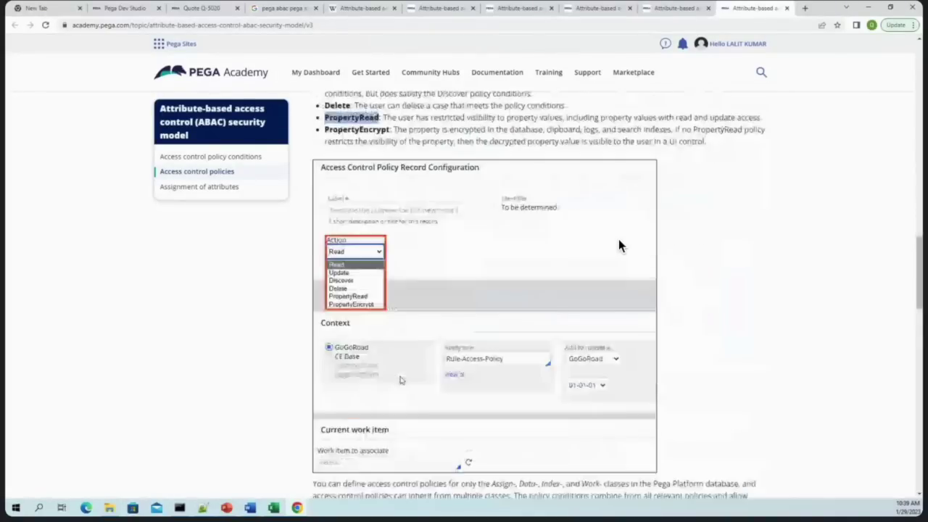
scroll(618, 246, "down", 2)
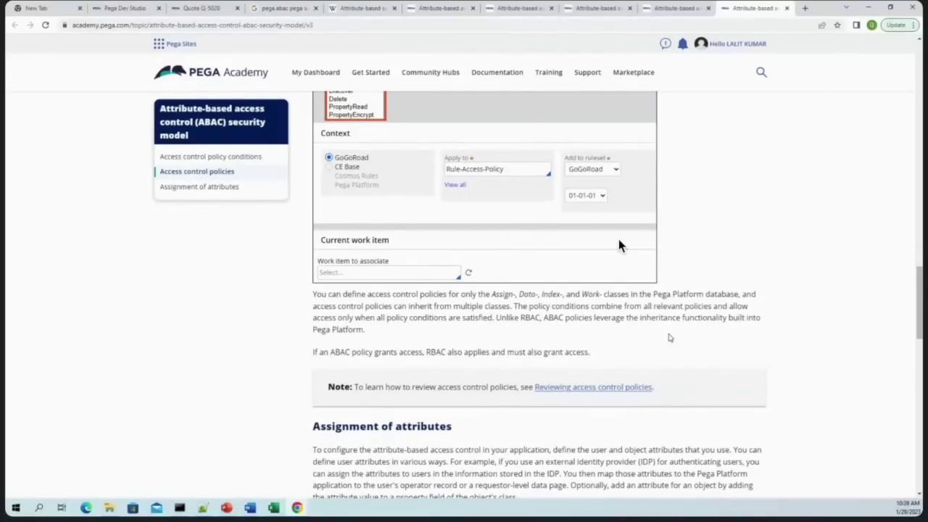
scroll(618, 247, "up", 2)
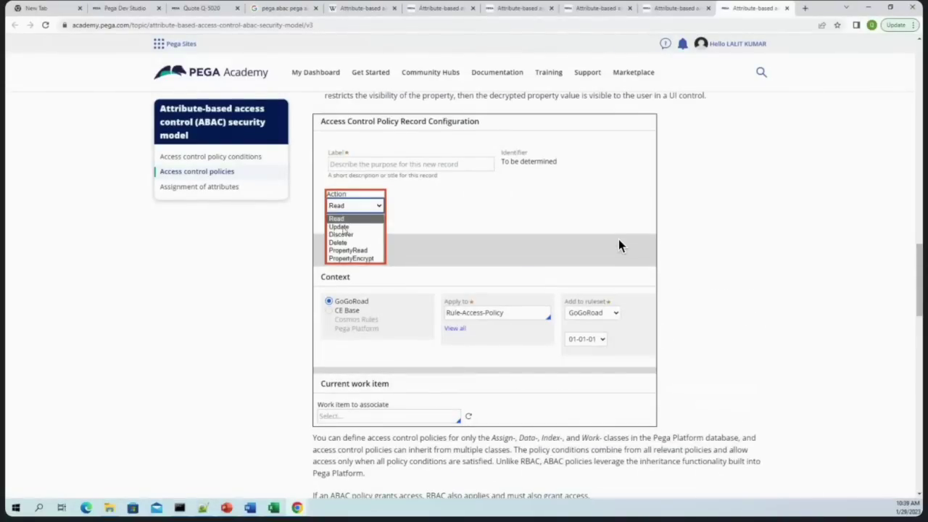
scroll(618, 247, "up", 1)
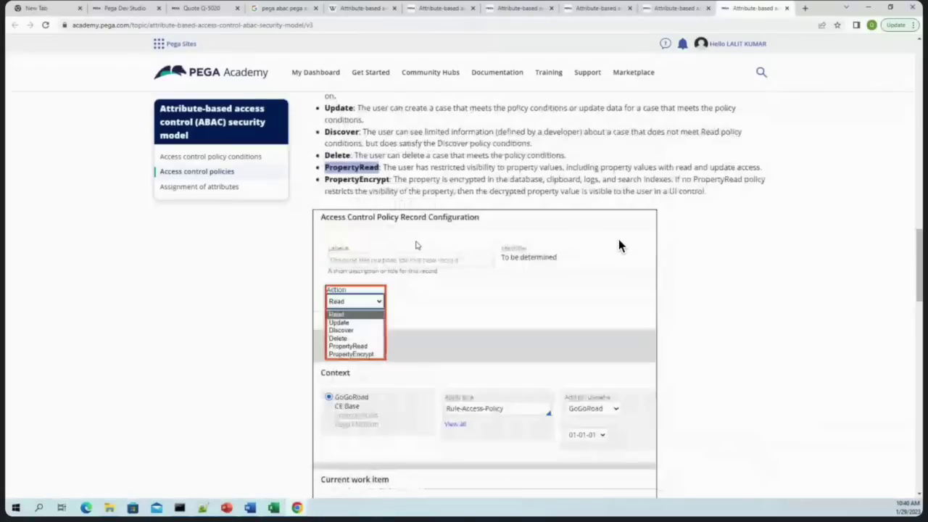
Compare the Read, Discover, PropertyRead and PropertyEncrypt descriptions again before returning to Dev Studio
left_click(352, 165)
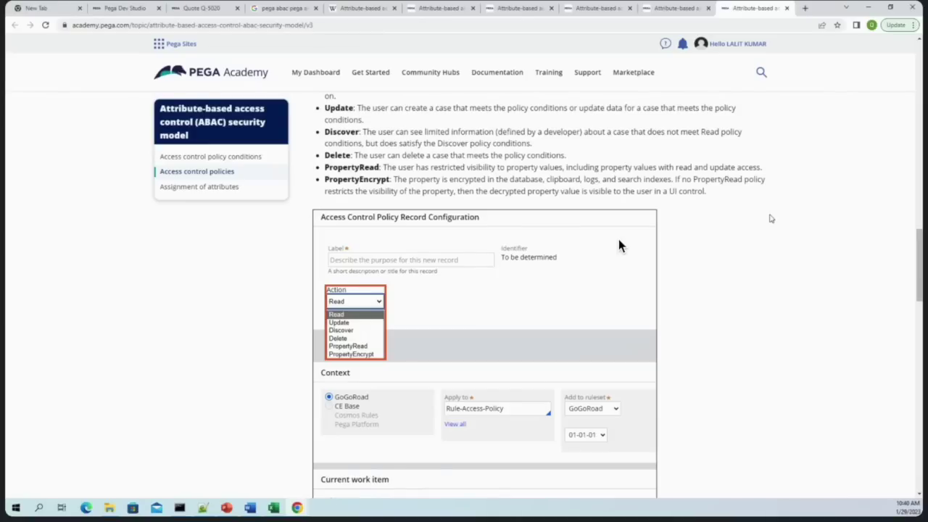
double_click(362, 182)
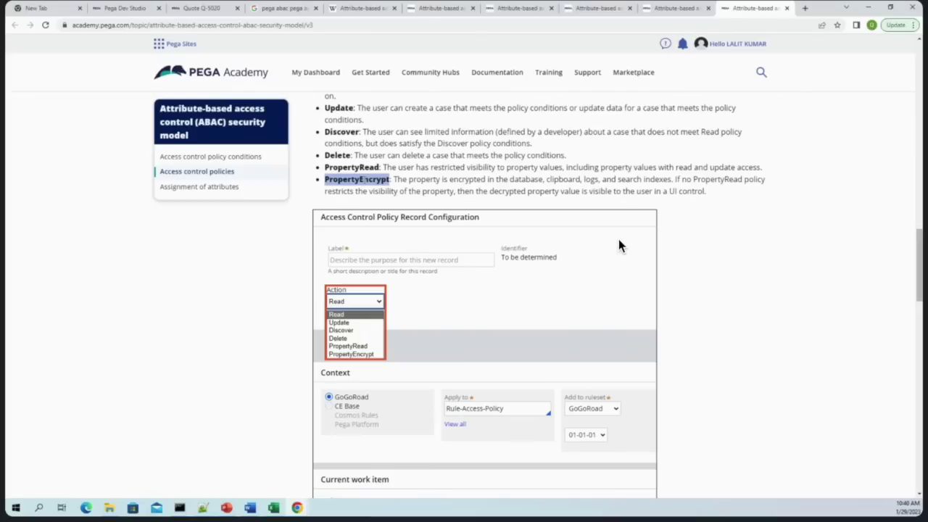
double_click(342, 132)
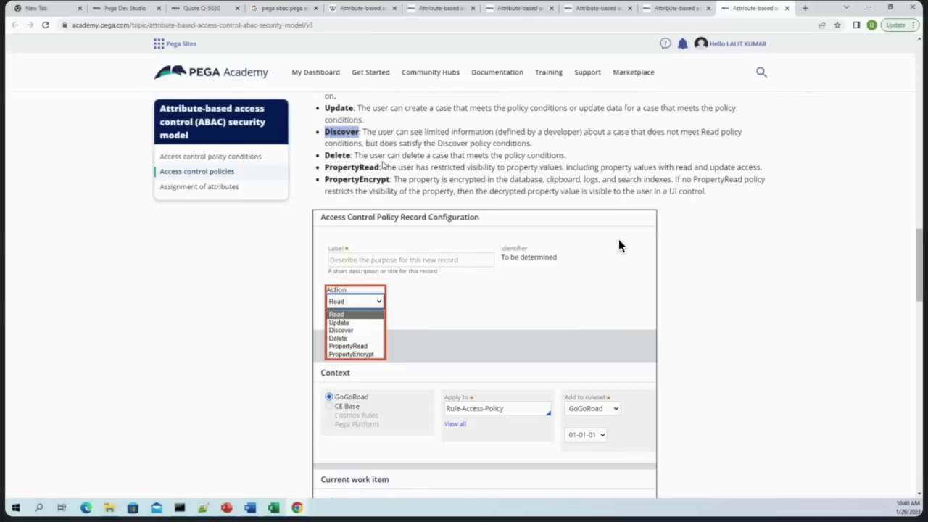
scroll(620, 246, "up", 2)
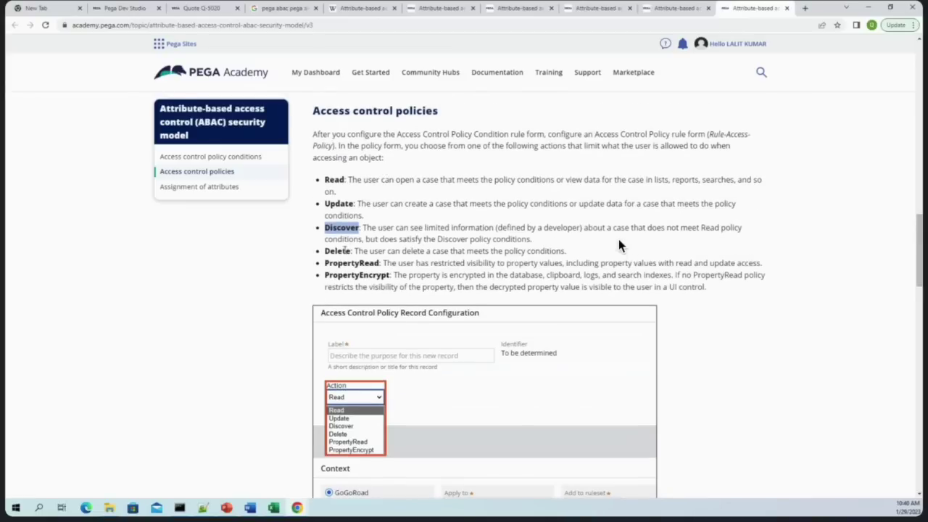
double_click(353, 262)
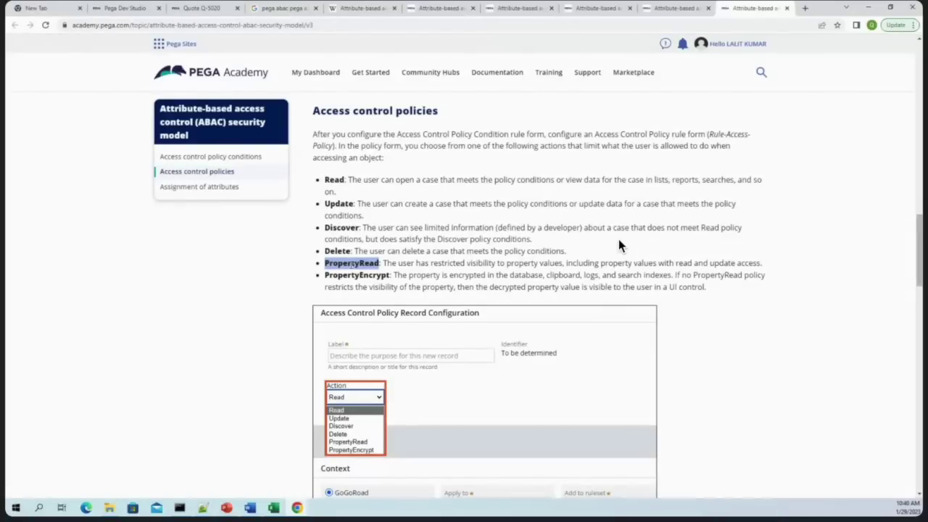
left_click(337, 180)
double_click(335, 180)
left_click(336, 202)
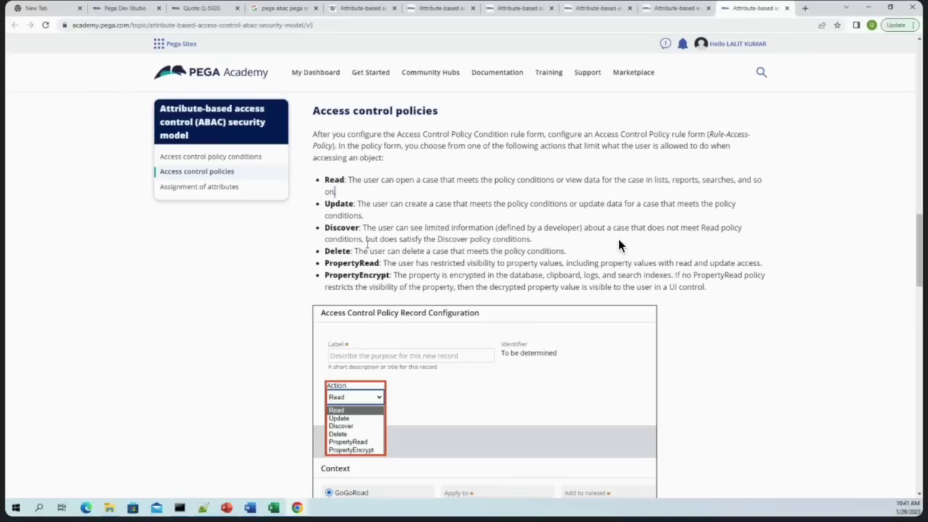
double_click(342, 227)
double_click(366, 276)
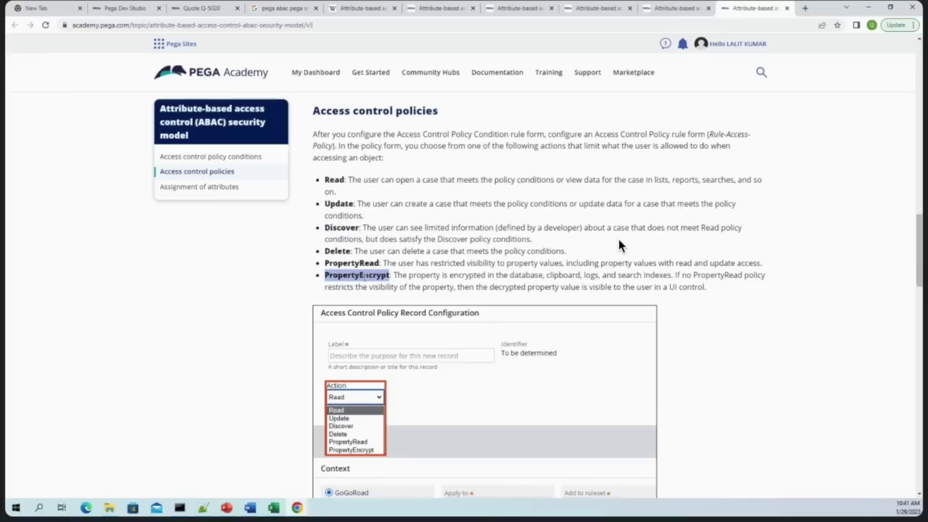
double_click(349, 264)
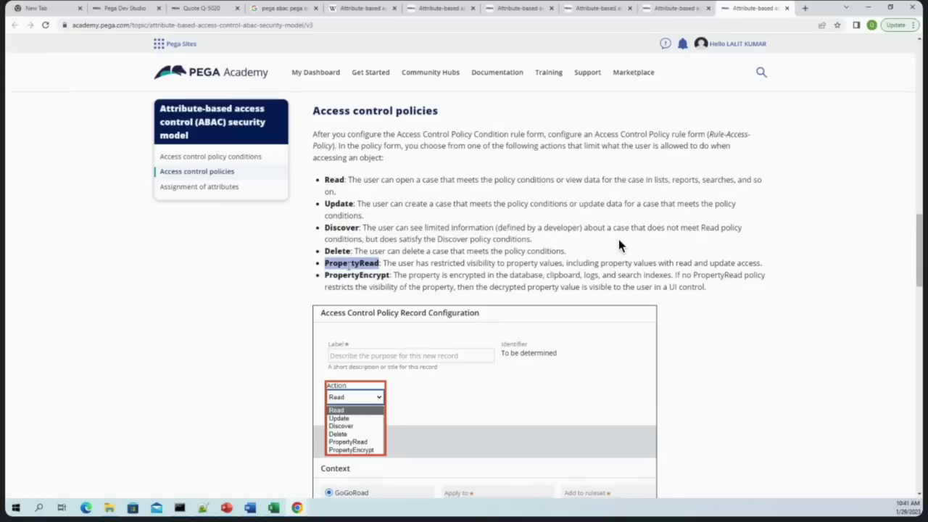
left_click(348, 264)
left_click(129, 7)
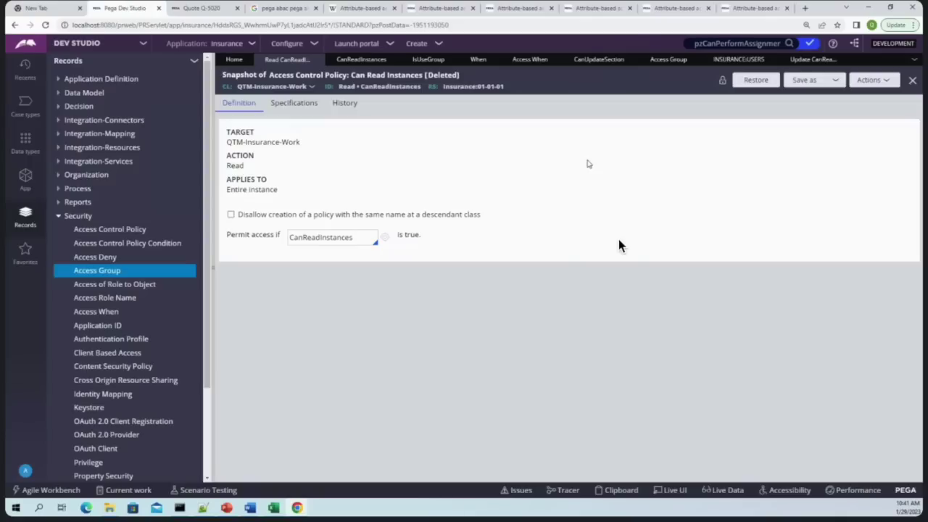
Save the Update Can Read Instances policy as a PropertyRead copy labelled 'Can Property Instances'
left_click(809, 60)
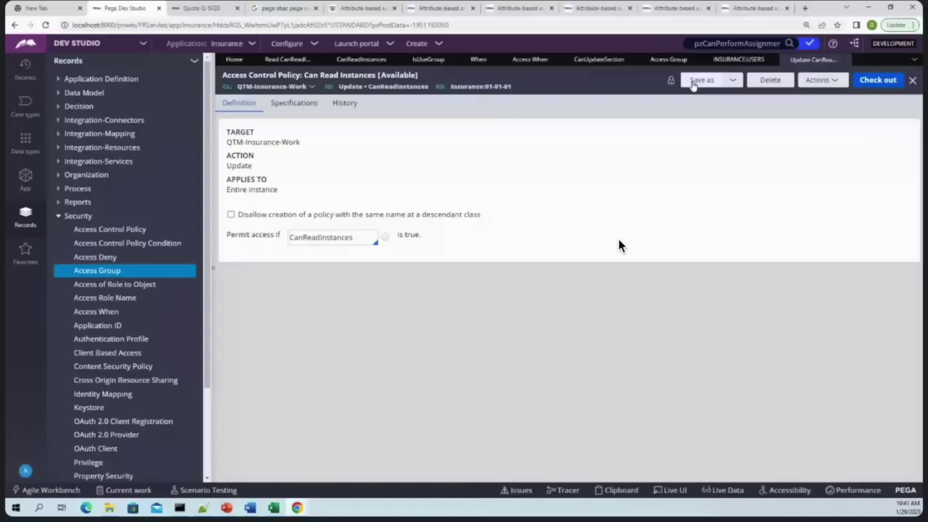
left_click(698, 81)
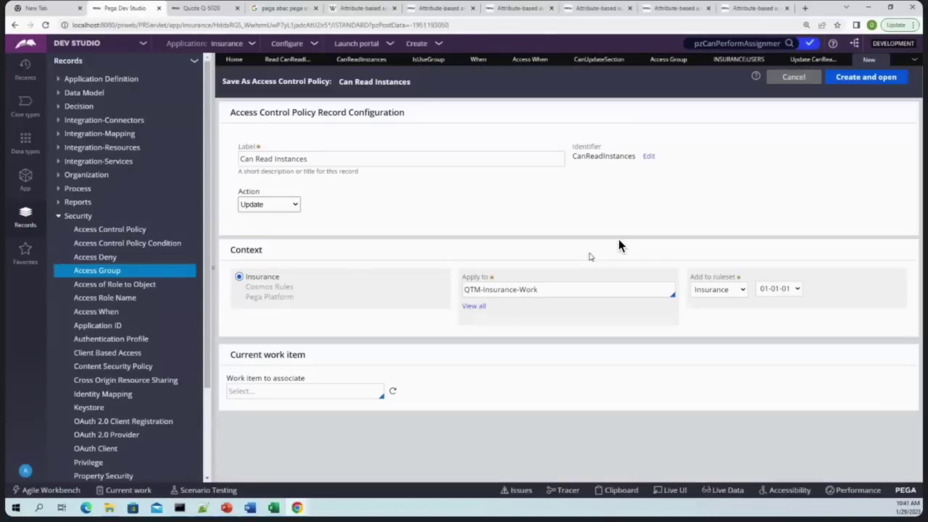
left_click(268, 205)
left_click(263, 253)
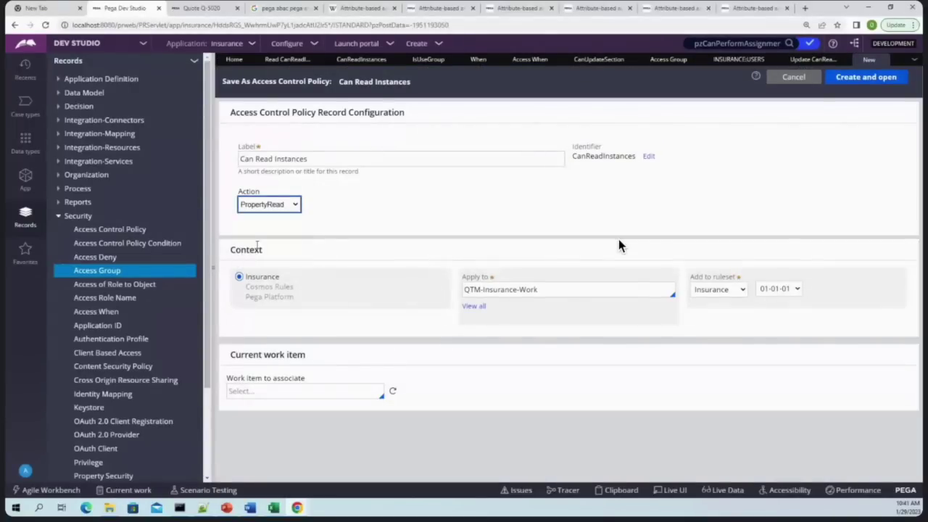
left_click(265, 159)
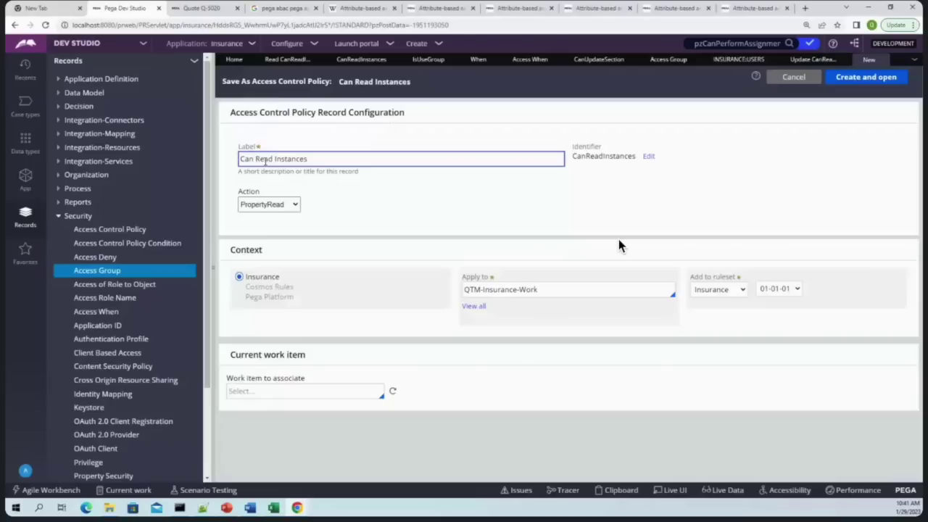
double_click(265, 158)
type("Property")
key("Tab")
left_click(883, 76)
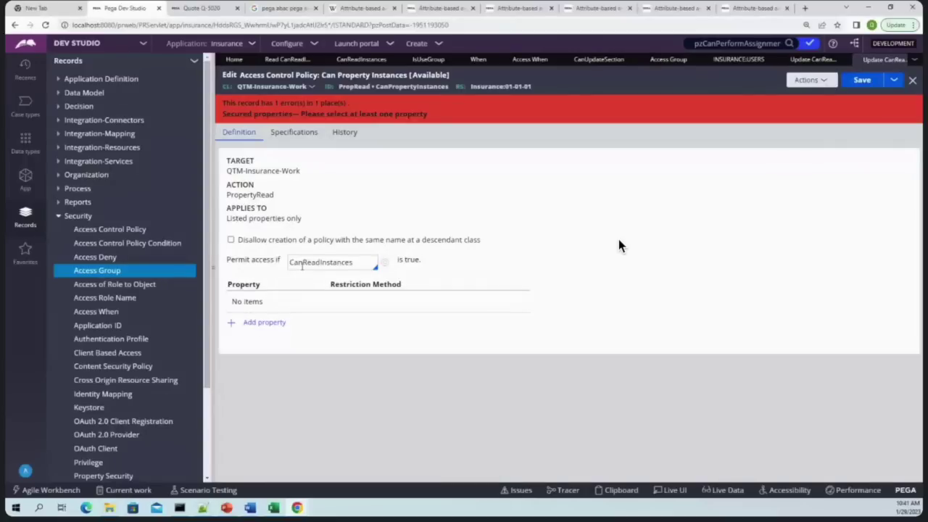
Add .Test as a secured property row in the Can Property Instances policy
left_click(264, 322)
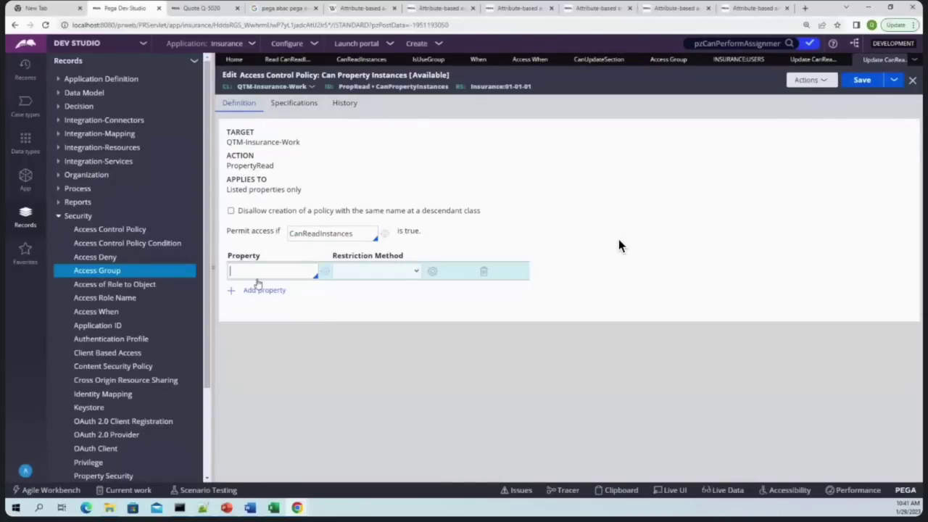
type(".")
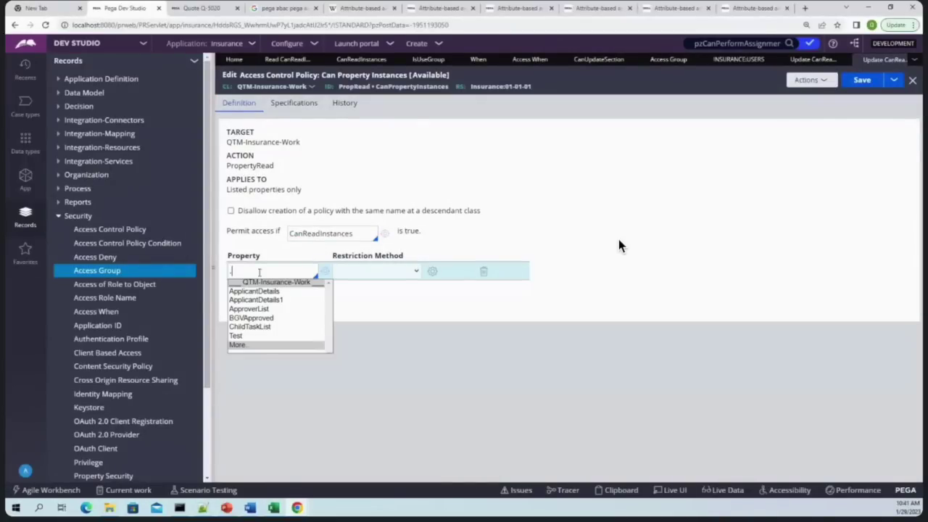
key("Down")
key("Down")
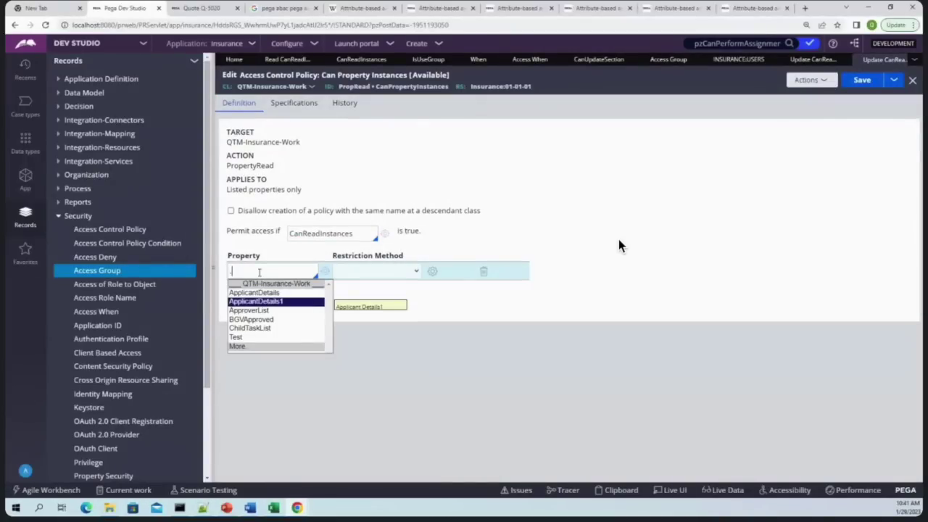
key("Down")
key("Down")
key("Down")
key("Return")
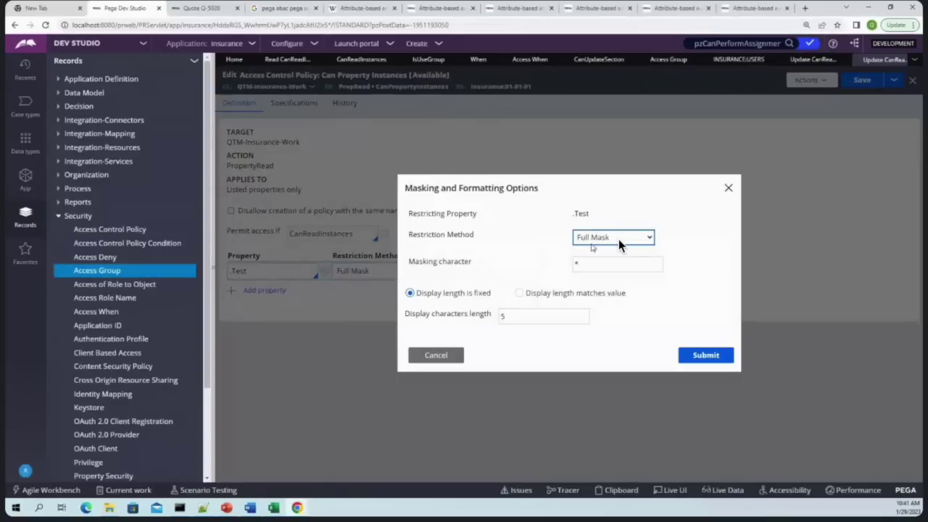
left_click(620, 239)
left_click(604, 268)
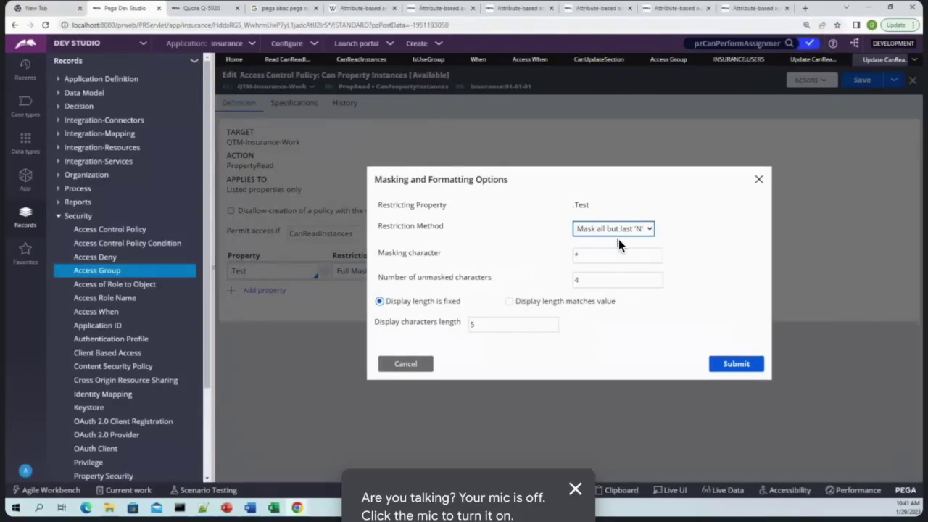
left_click(620, 243)
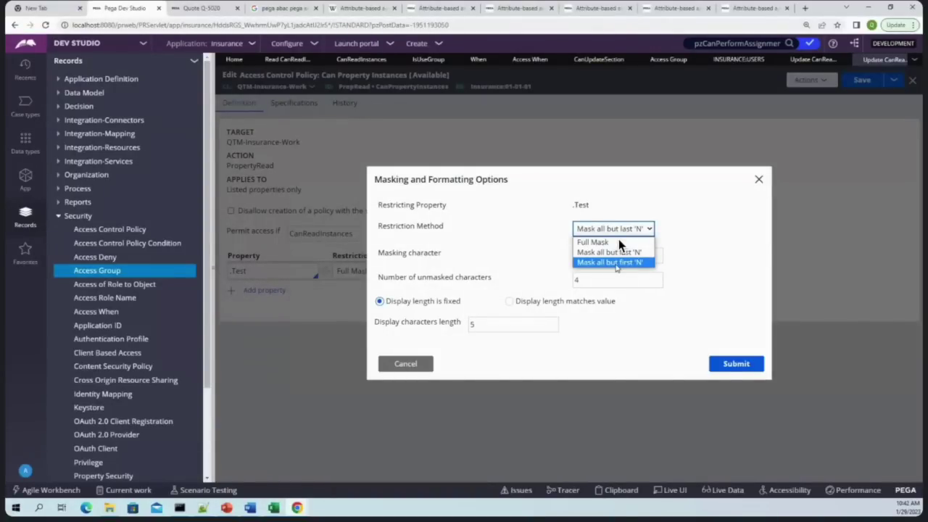
left_click(602, 255)
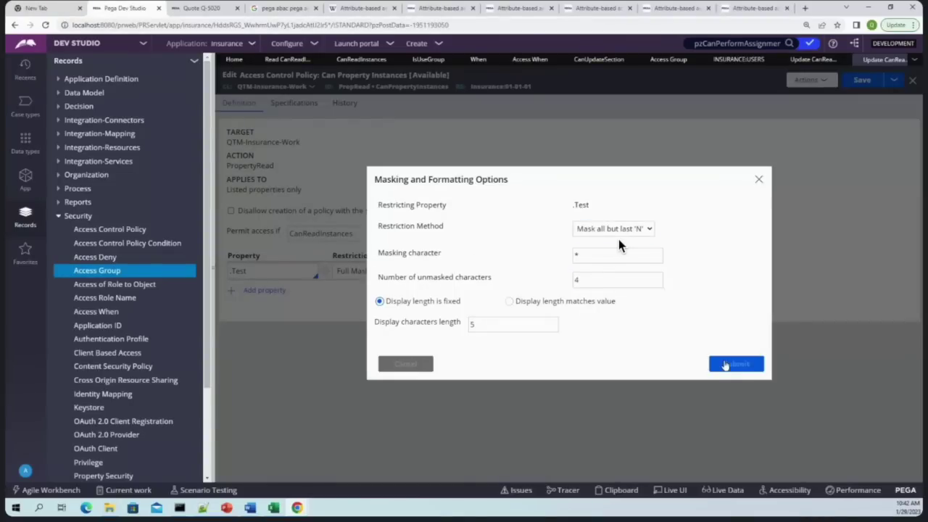
left_click(725, 365)
left_click(863, 80)
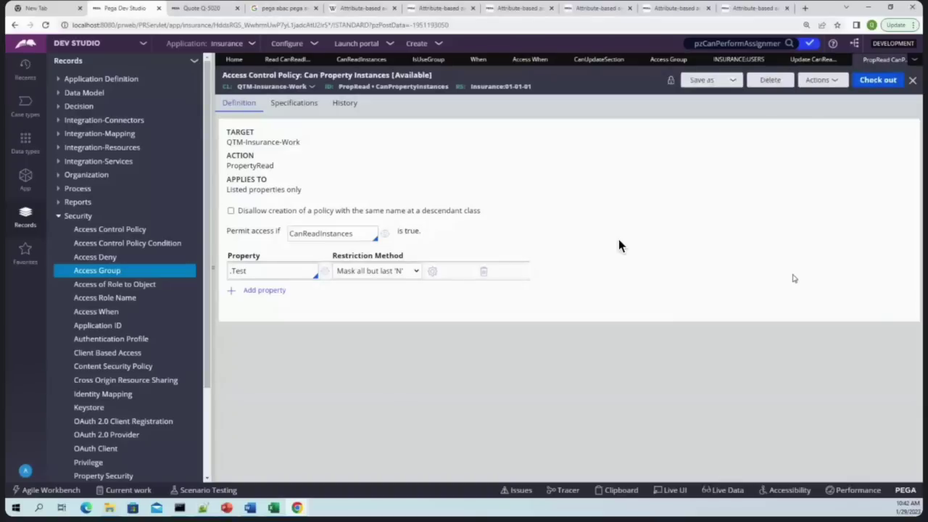
left_click(288, 277)
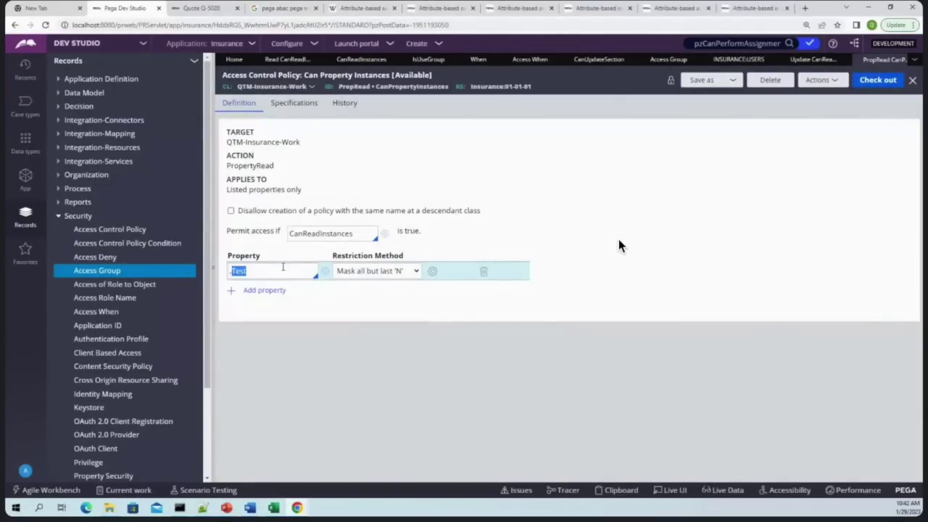
left_click(419, 341)
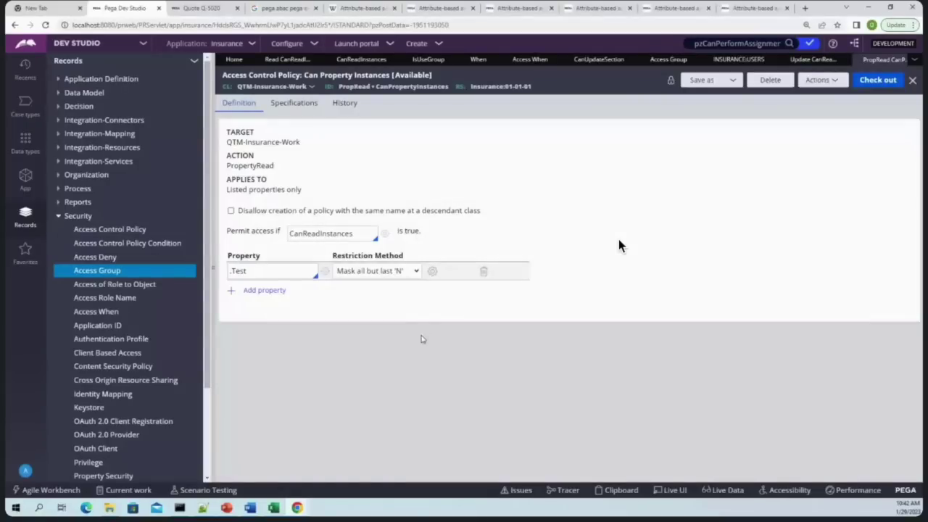
left_click(259, 270)
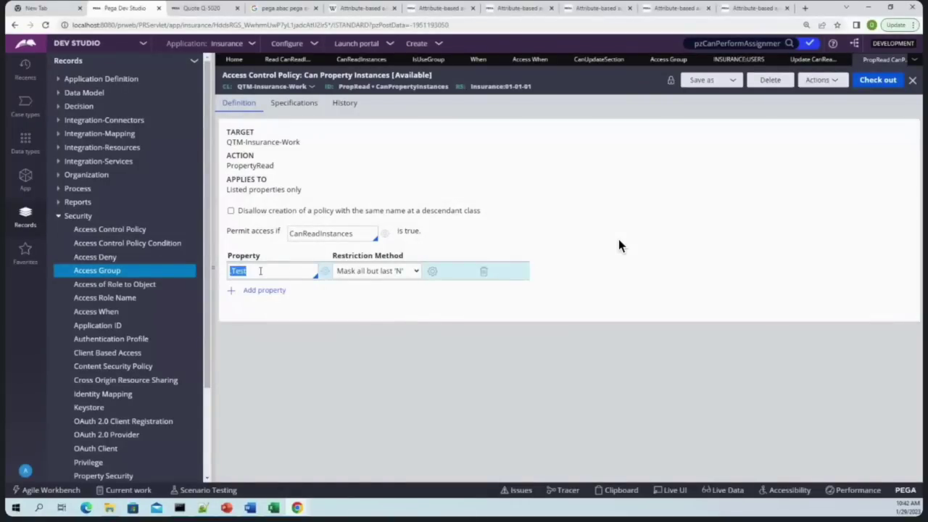
left_click(426, 374)
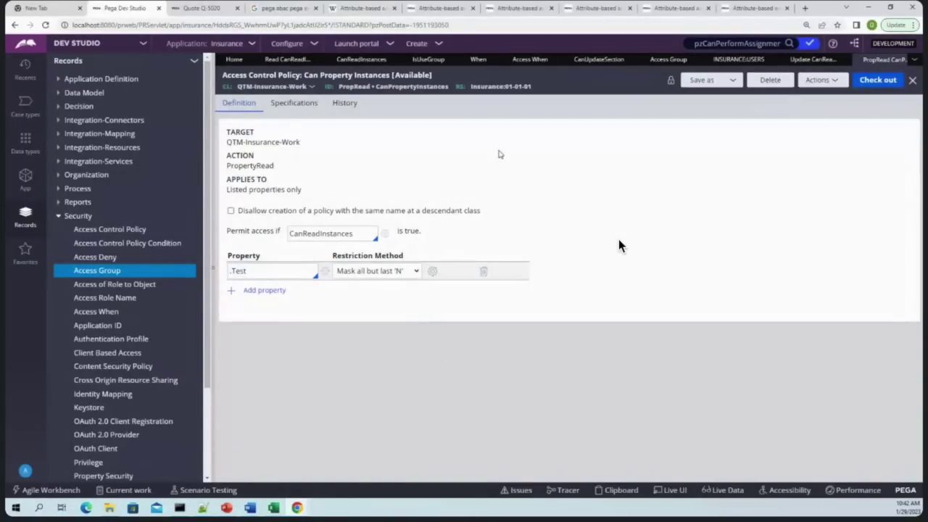
left_click(59, 216)
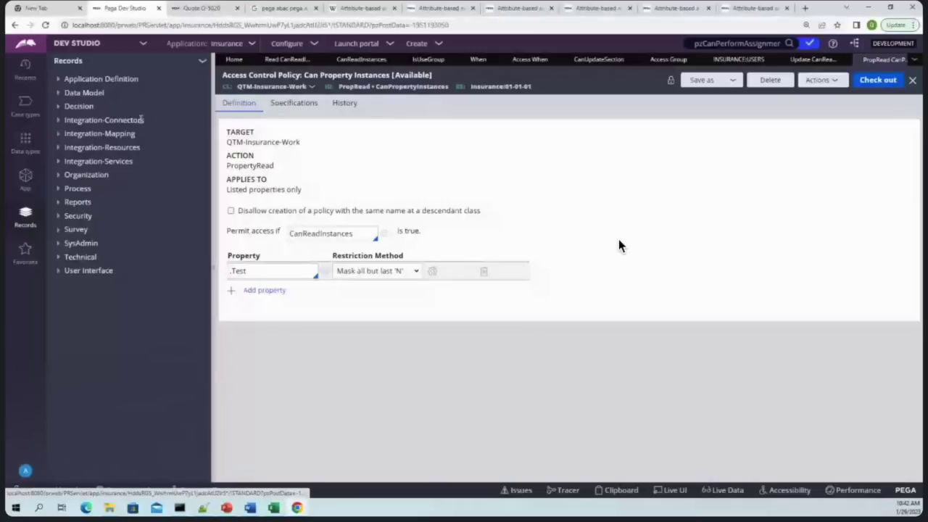
Locate QTM-Insurance-Work in the App explorer and open the Quote class's PreCreate data transform
left_click(27, 192)
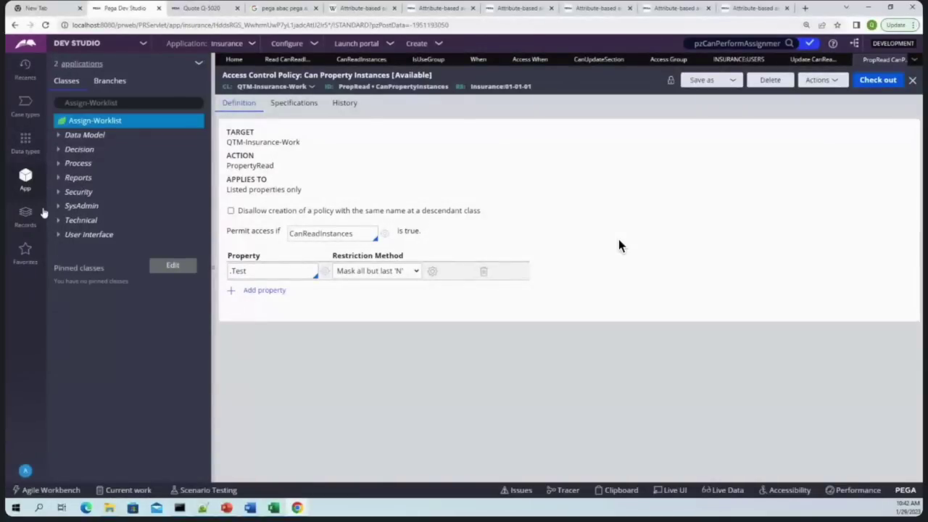
left_click(143, 106)
key("ctrl+a")
key("BackSpace")
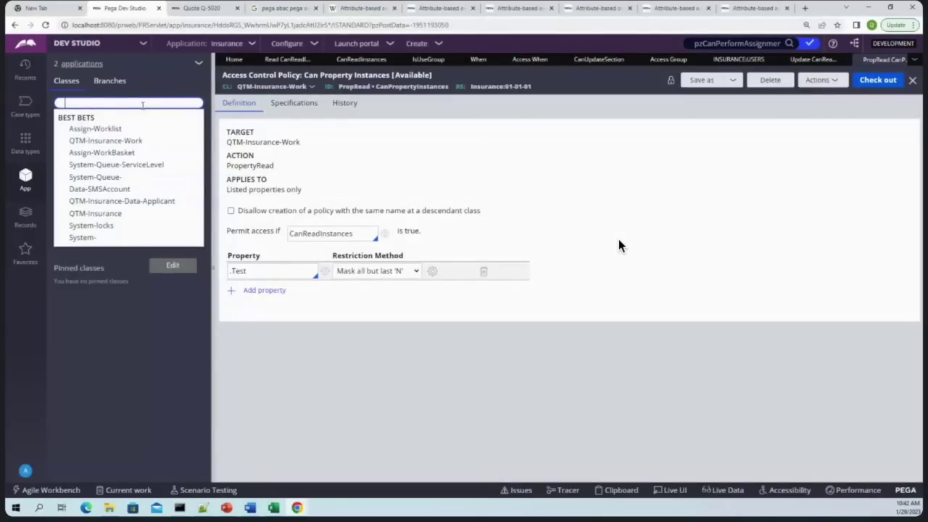
type("qt")
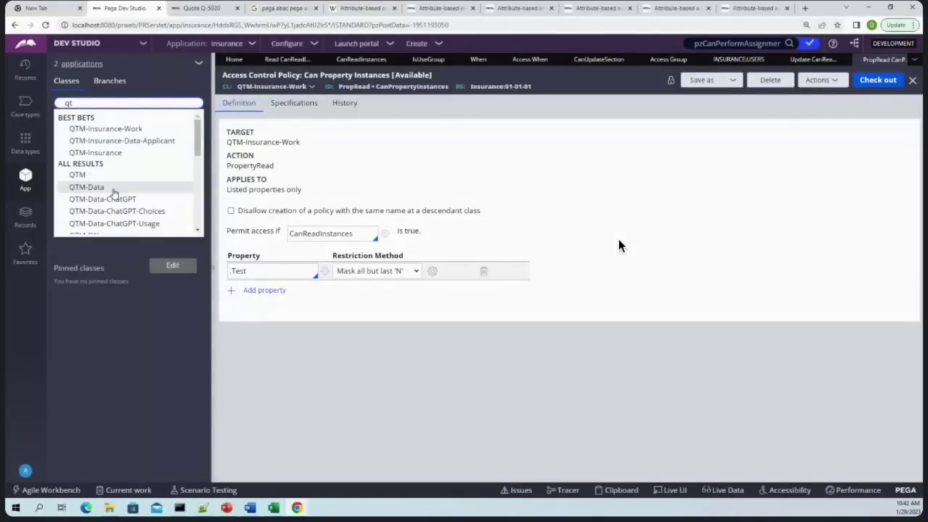
left_click(114, 128)
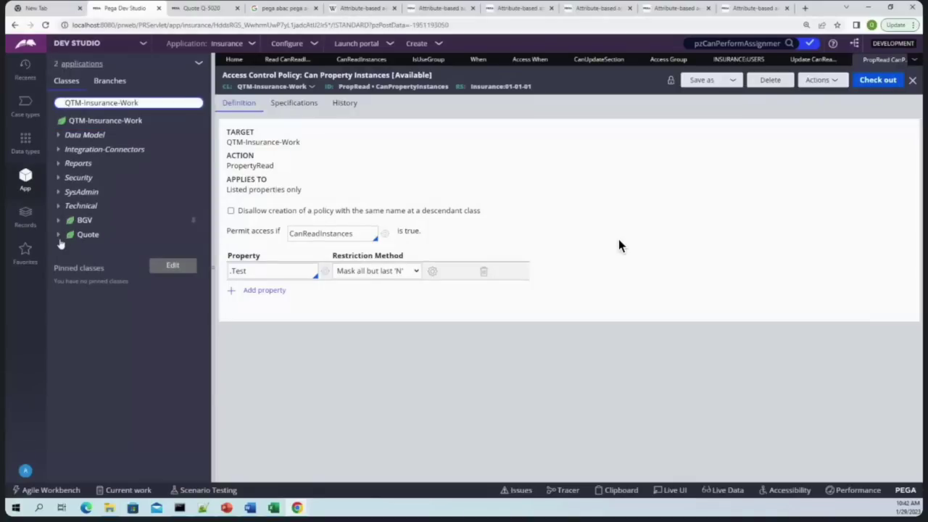
left_click(59, 234)
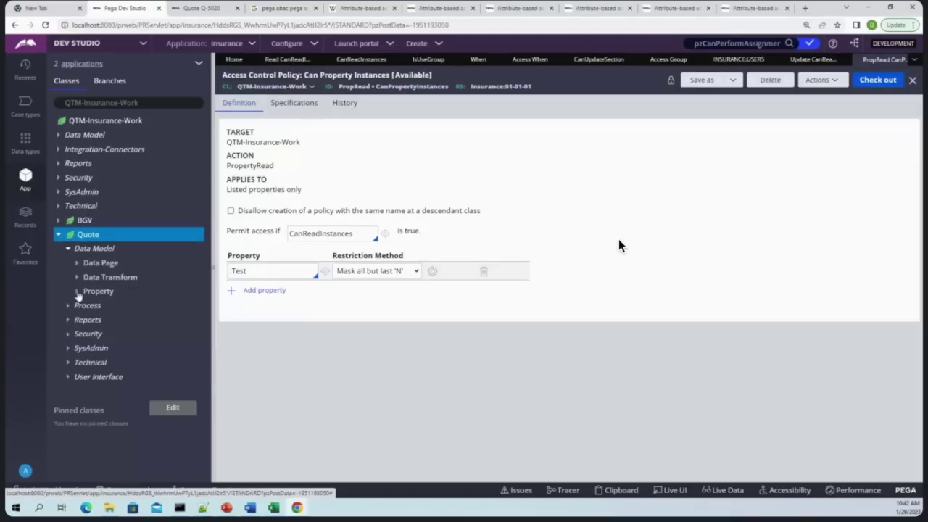
left_click(77, 290)
left_click(77, 291)
left_click(77, 277)
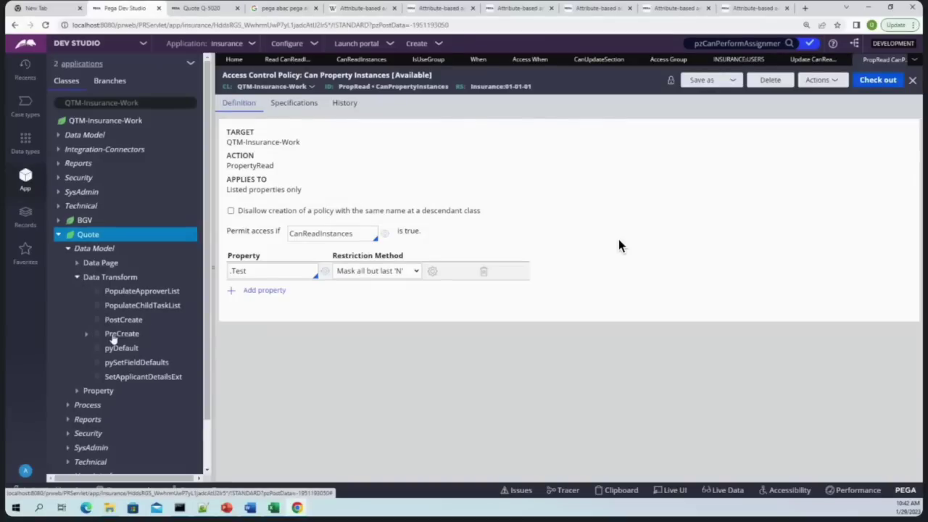
left_click(118, 334)
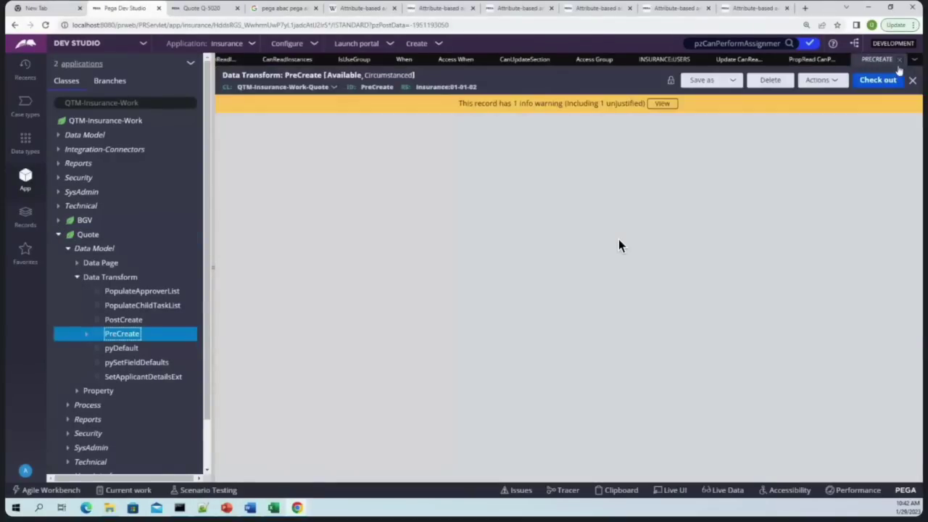
left_click(121, 348)
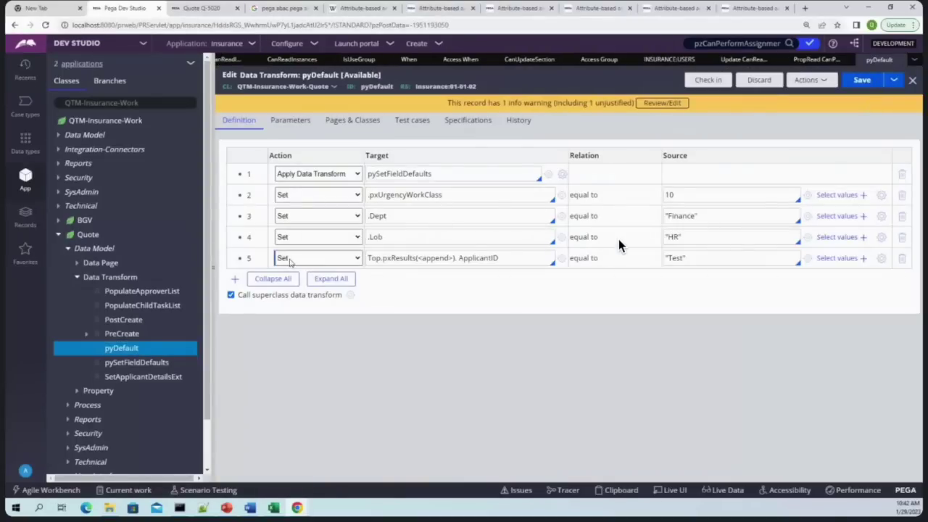
right_click(248, 264)
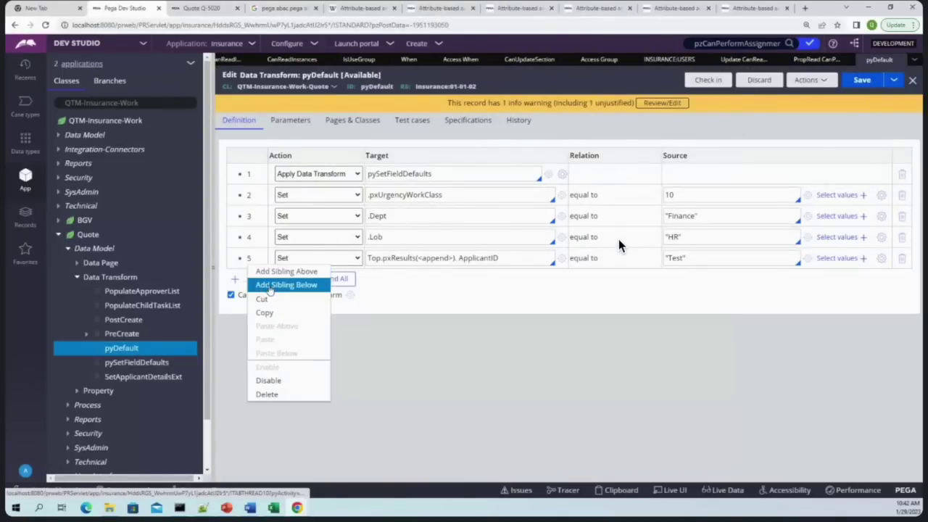
left_click(286, 285)
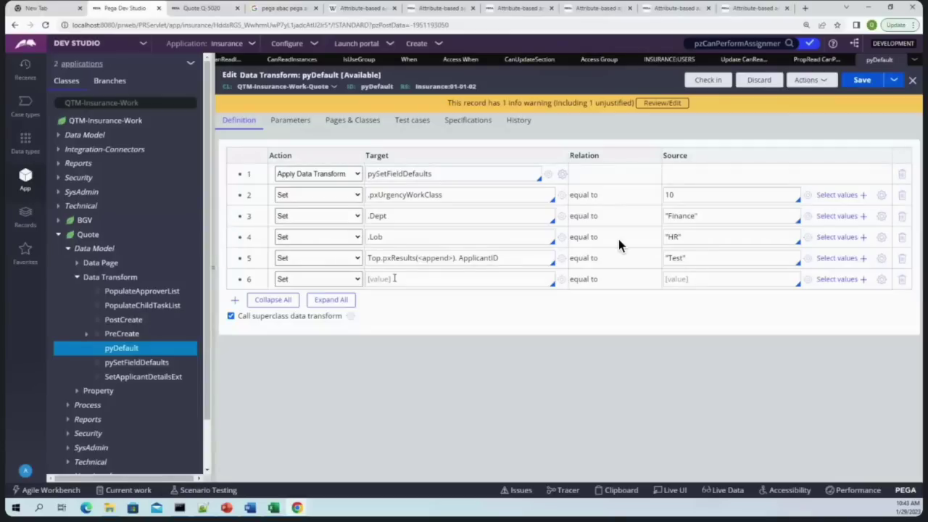
type(".")
key("Down")
key("Down")
key("Down")
key("Down")
key("Down")
key("Down")
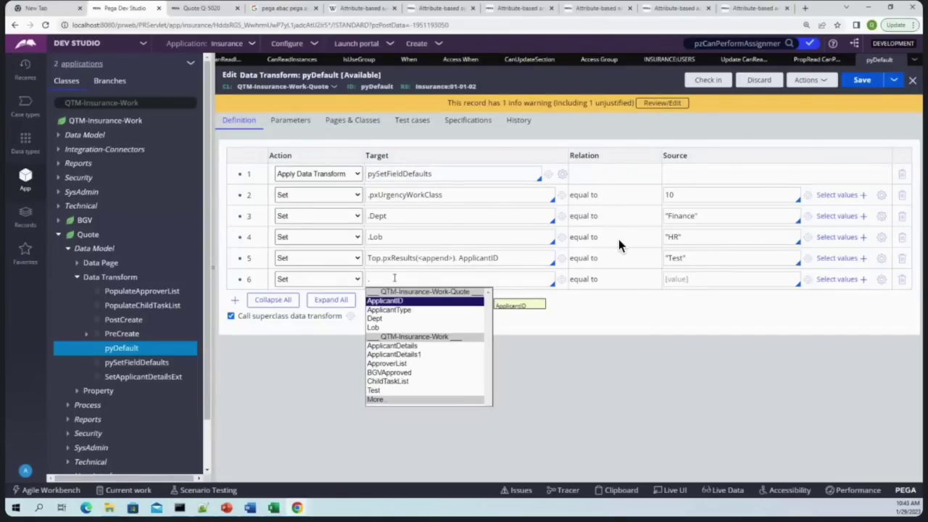
key("Down")
key("Down")
key("Down")
key("Down")
key("Return")
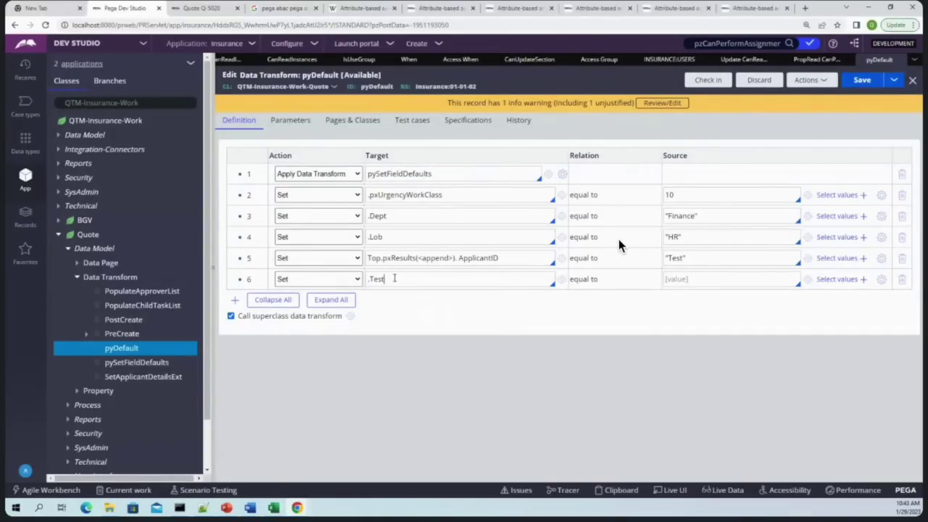
left_click(682, 278)
type("\"1234567890")
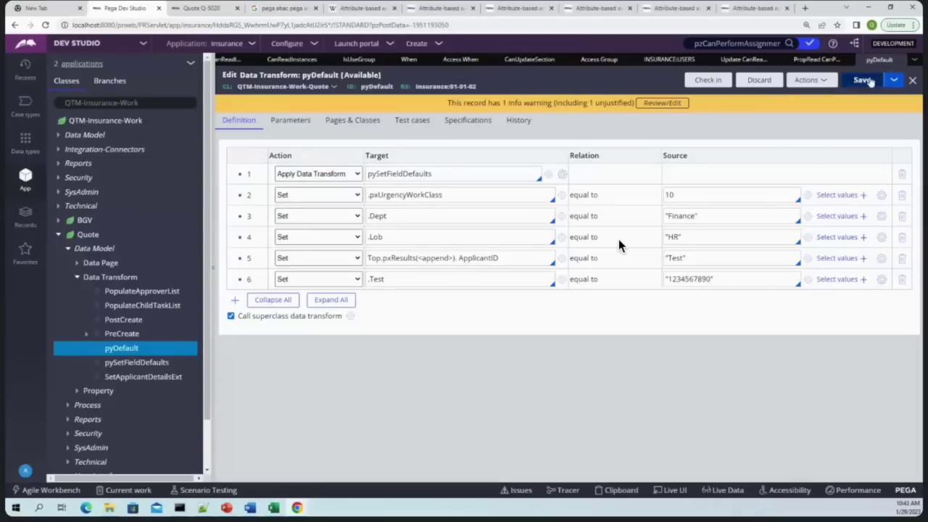
Check in pyDefault with the comment 'wip' and close the rule
left_click(708, 80)
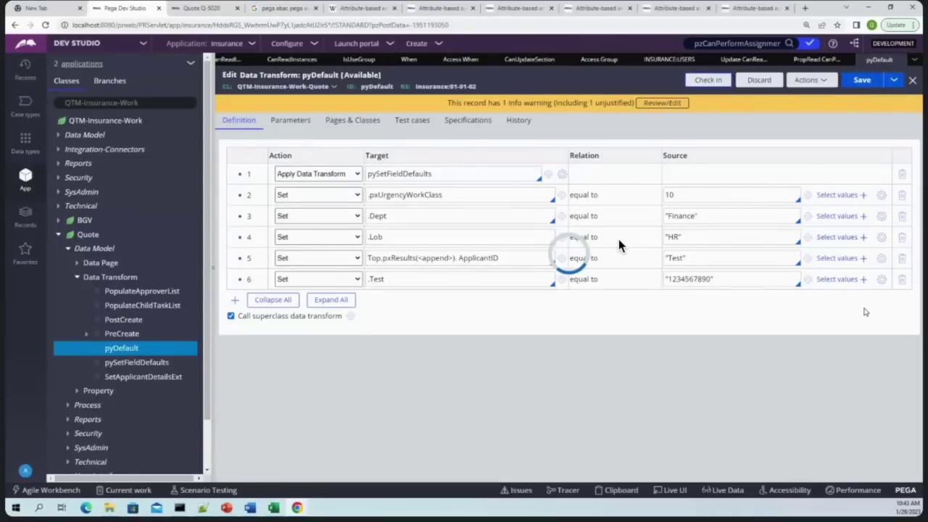
key("Tab")
key("Tab")
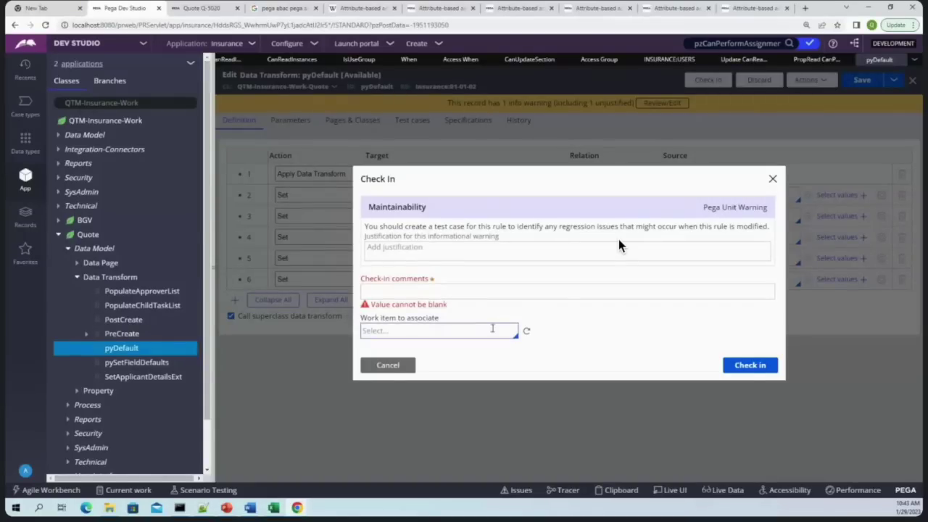
left_click(508, 289)
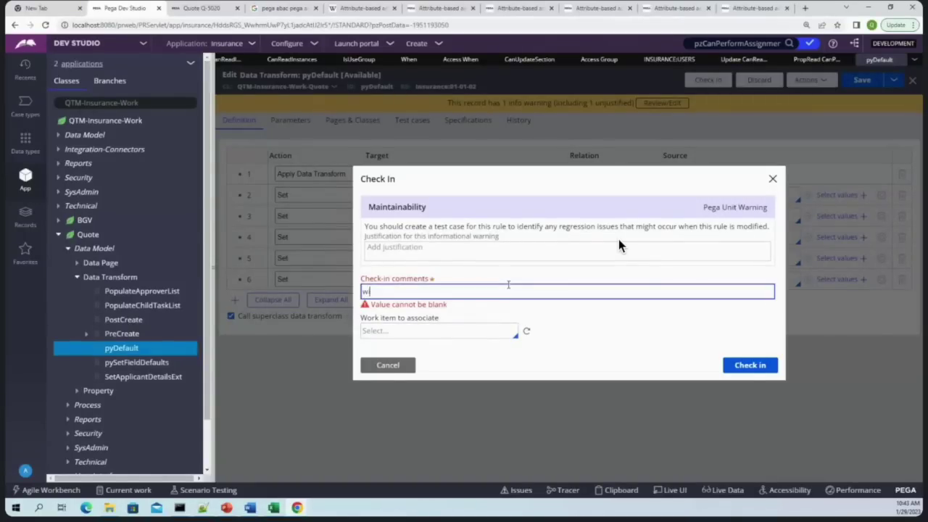
type("wip")
key("Return")
right_click(498, 321)
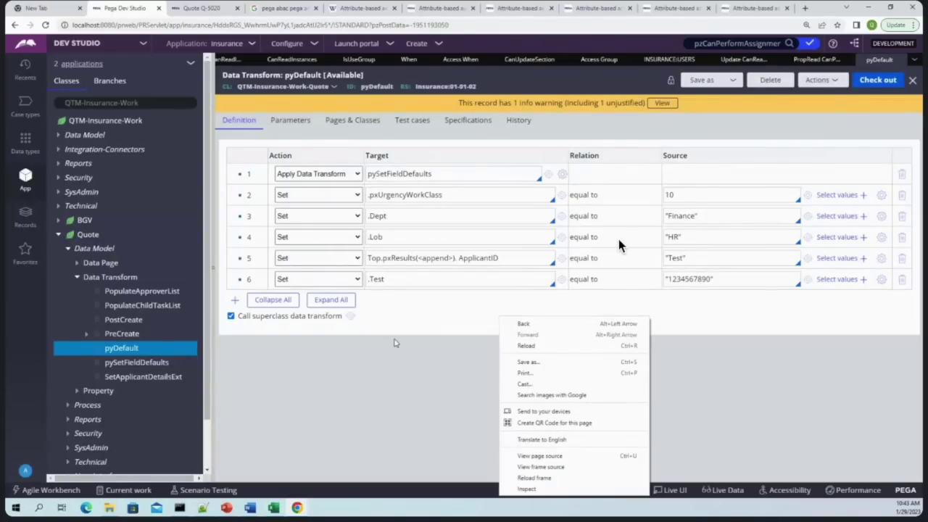
key("Escape")
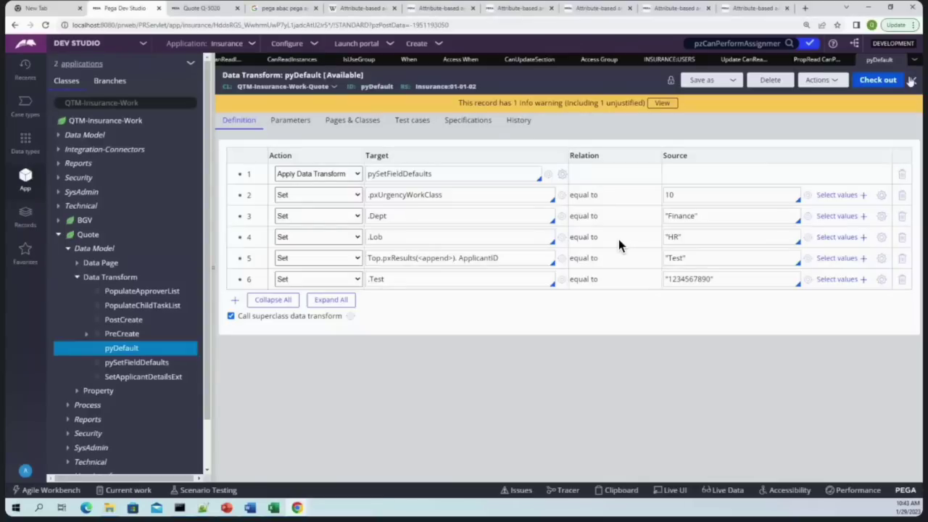
left_click(912, 80)
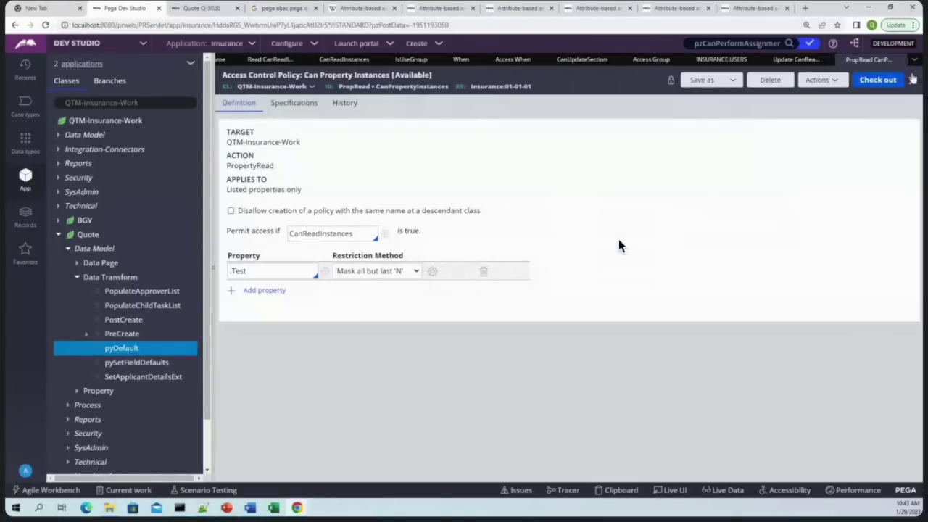
Close all nine open rule tabs, from the update policy to the read policy
left_click(845, 60)
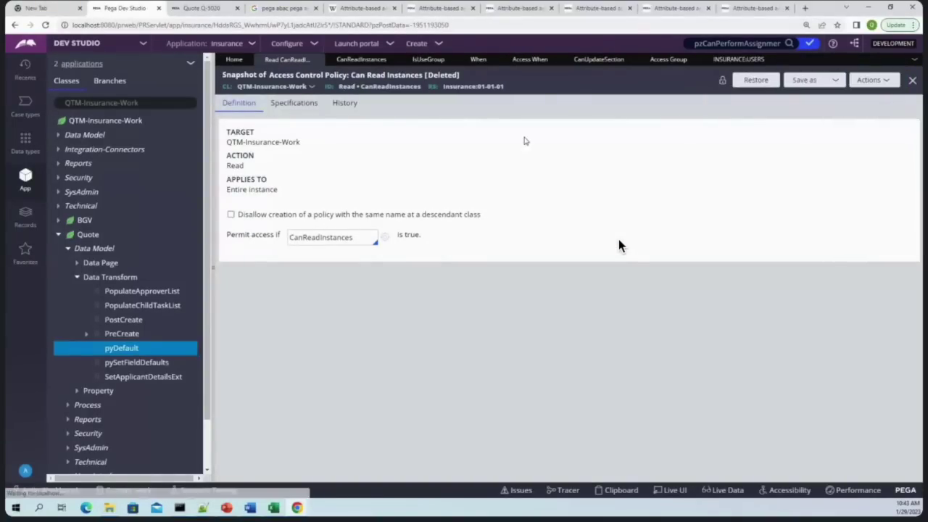
left_click(771, 60)
left_click(700, 60)
left_click(631, 60)
left_click(567, 60)
left_click(495, 60)
left_click(450, 60)
left_click(394, 60)
left_click(319, 60)
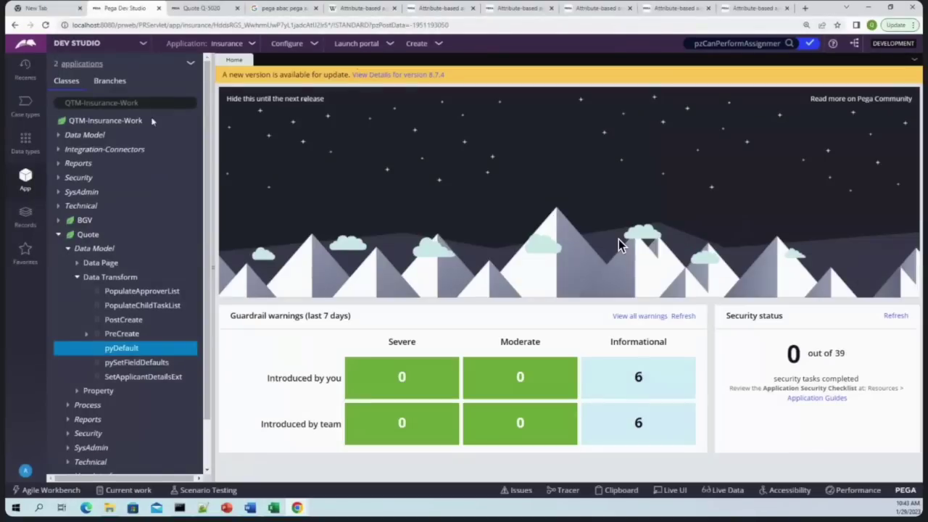
Open the Quote case type's Create step view configuration and its field search
left_click(25, 105)
left_click(74, 102)
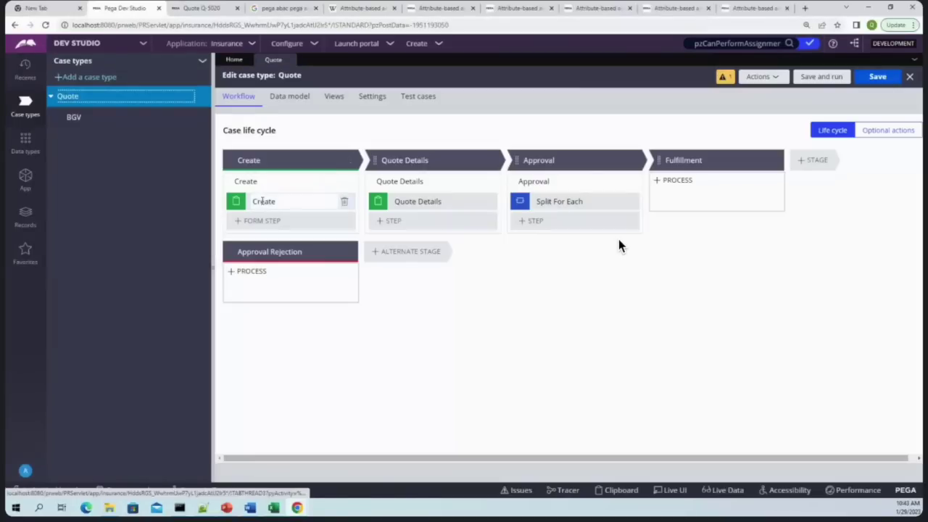
left_click(825, 204)
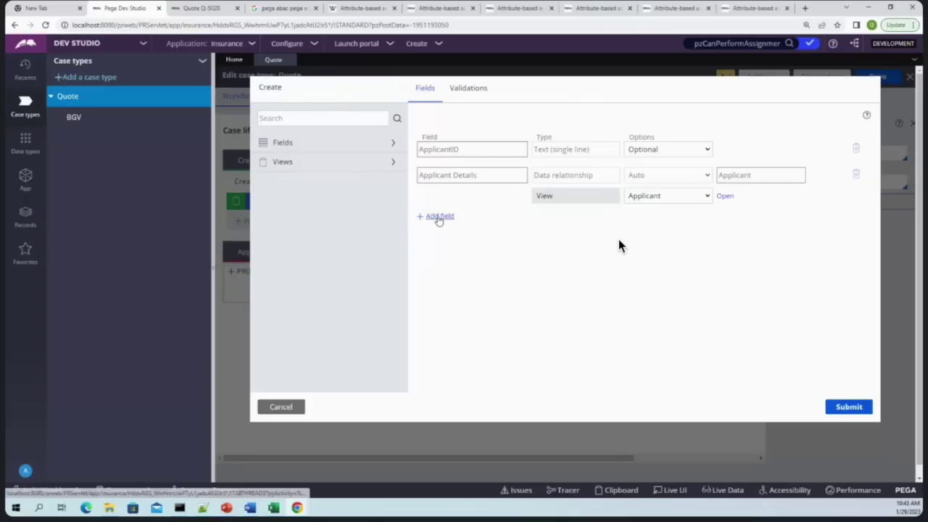
left_click(435, 216)
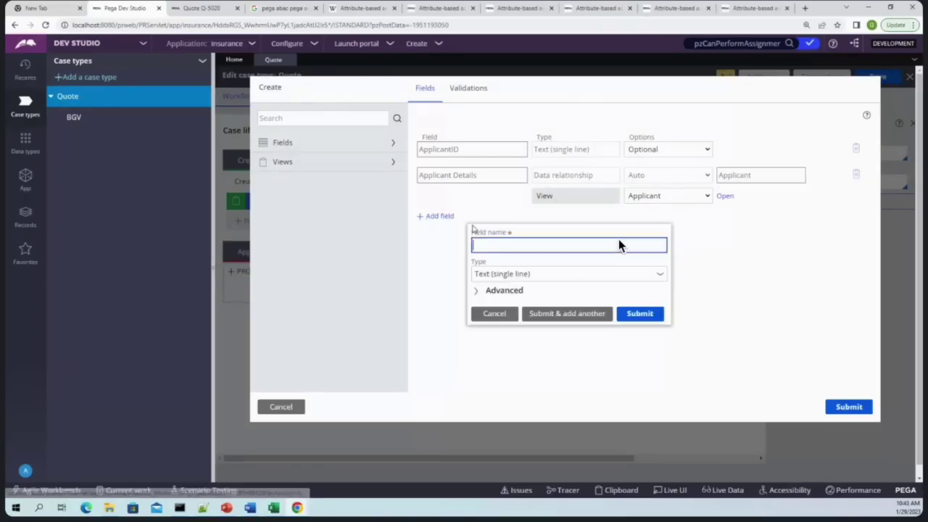
left_click(503, 314)
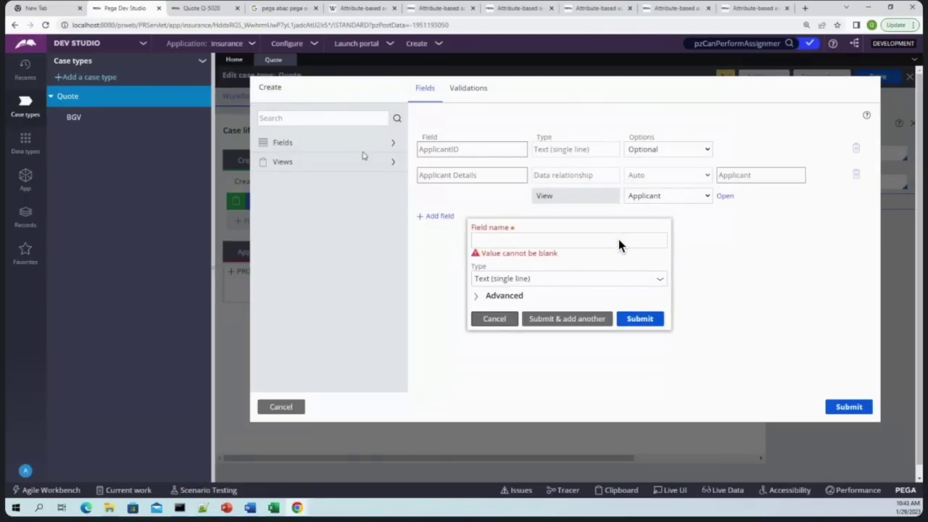
left_click(483, 320)
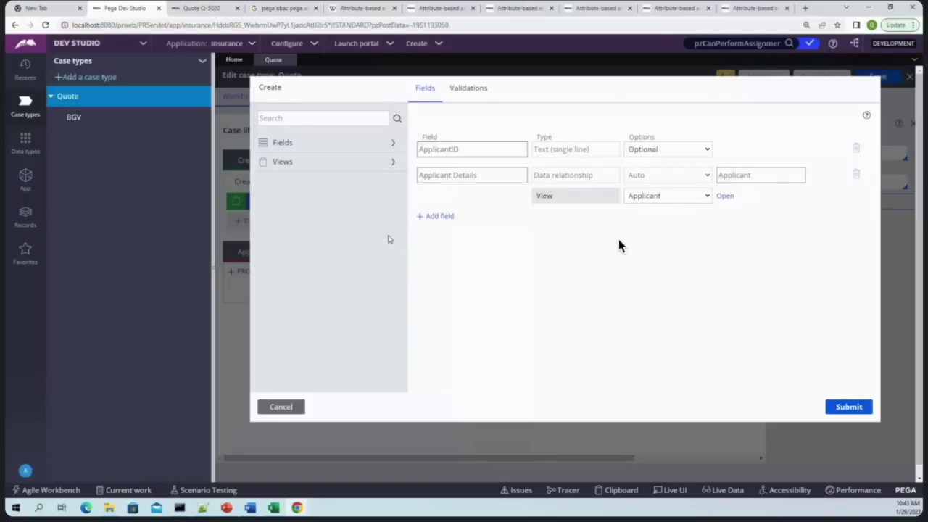
scroll(352, 276, "down", 5)
scroll(348, 290, "up", 3)
scroll(364, 271, "down", 5)
scroll(329, 220, "up", 5)
left_click(311, 120)
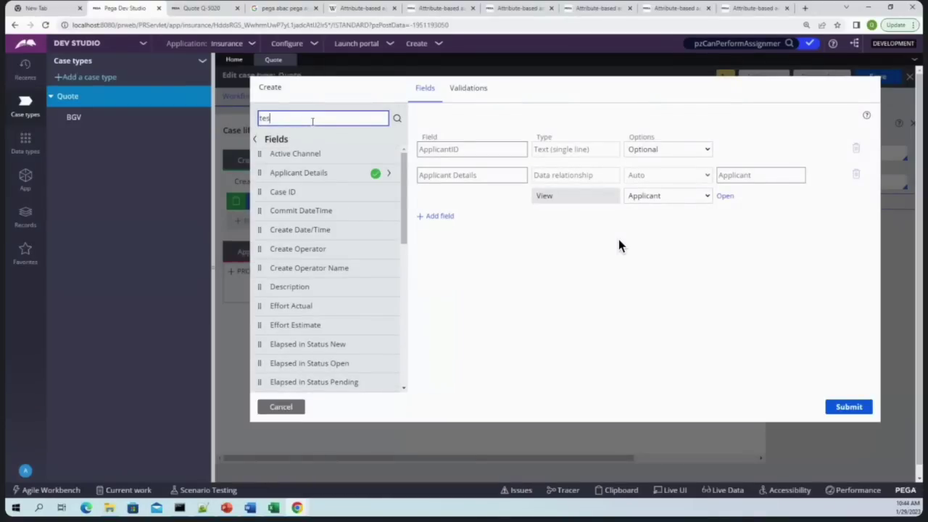
Search the fields for 'test', refreshing the Test property rule via pyDefault
type("test")
key("Return")
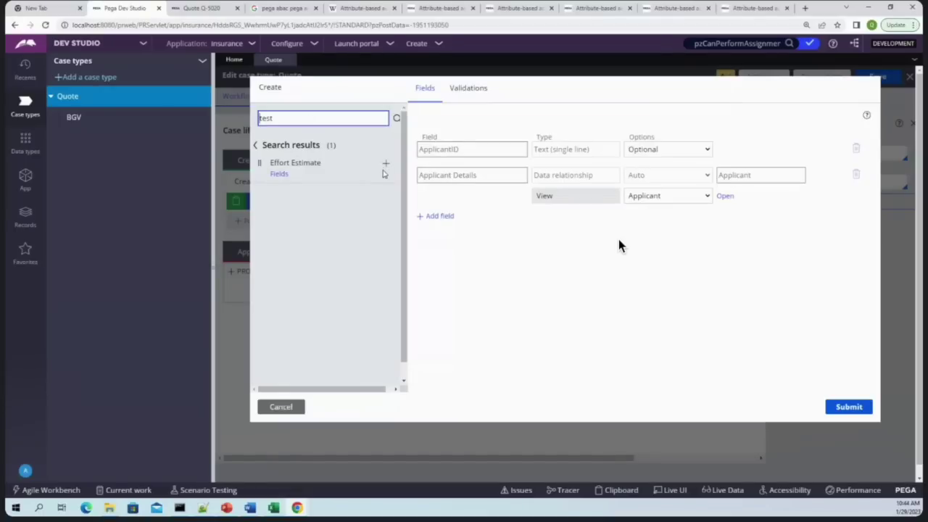
left_click(26, 69)
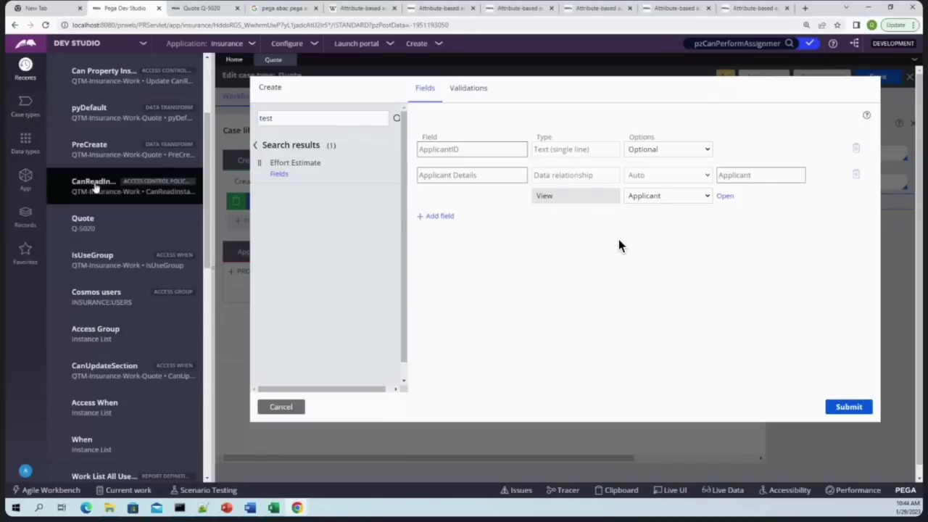
left_click(101, 112)
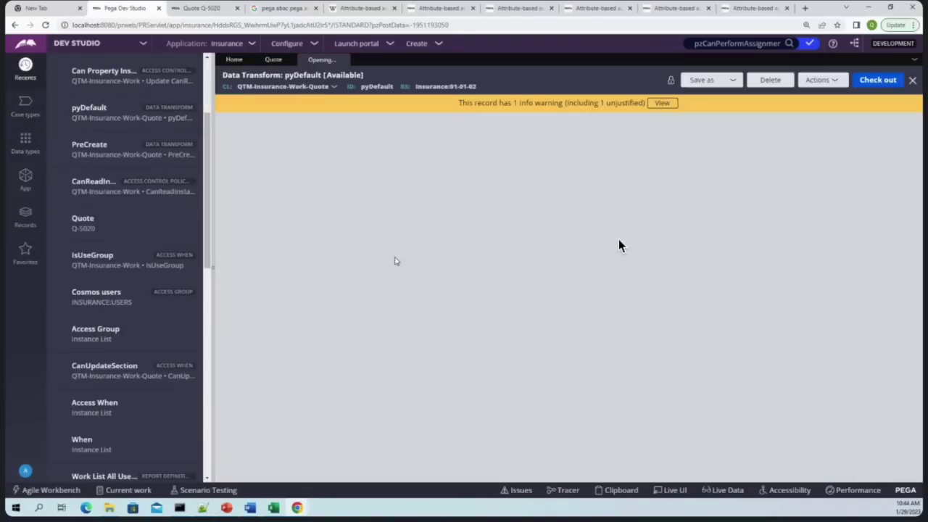
left_click(561, 285)
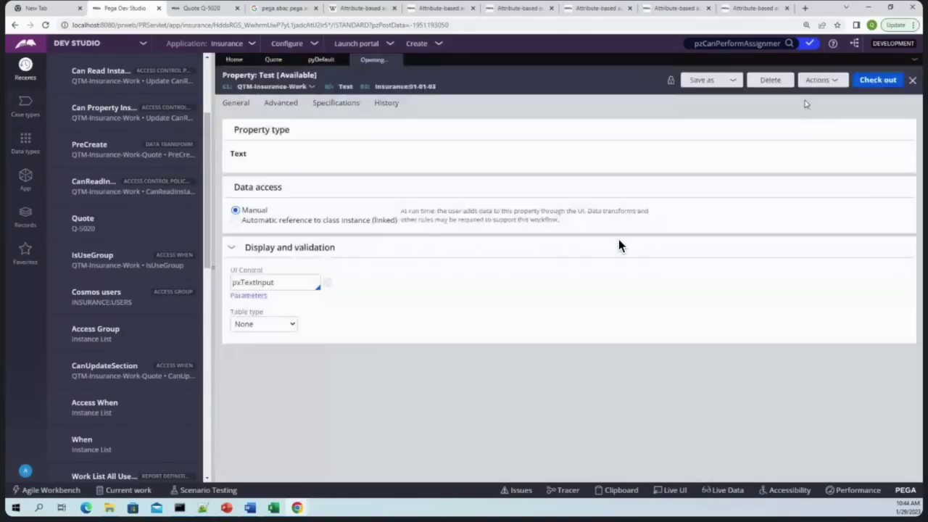
left_click(819, 80)
left_click(819, 109)
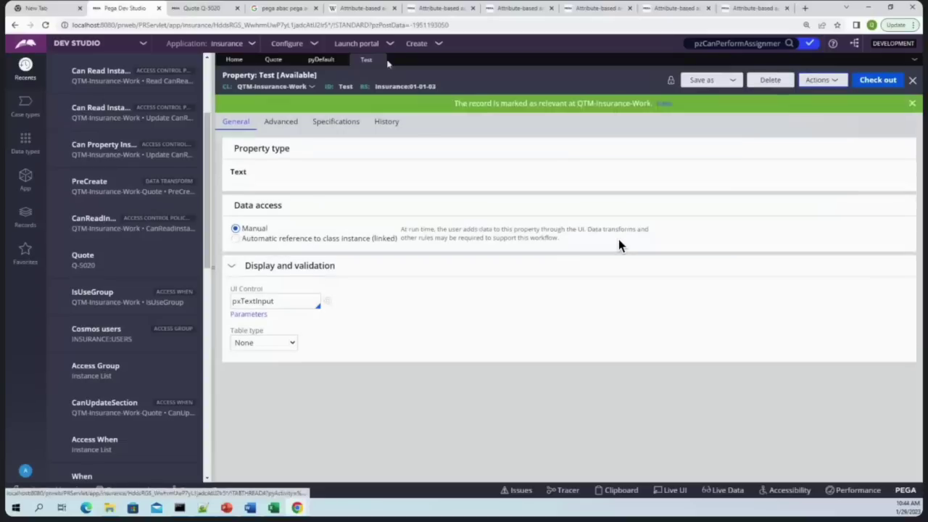
left_click(383, 60)
left_click(273, 60)
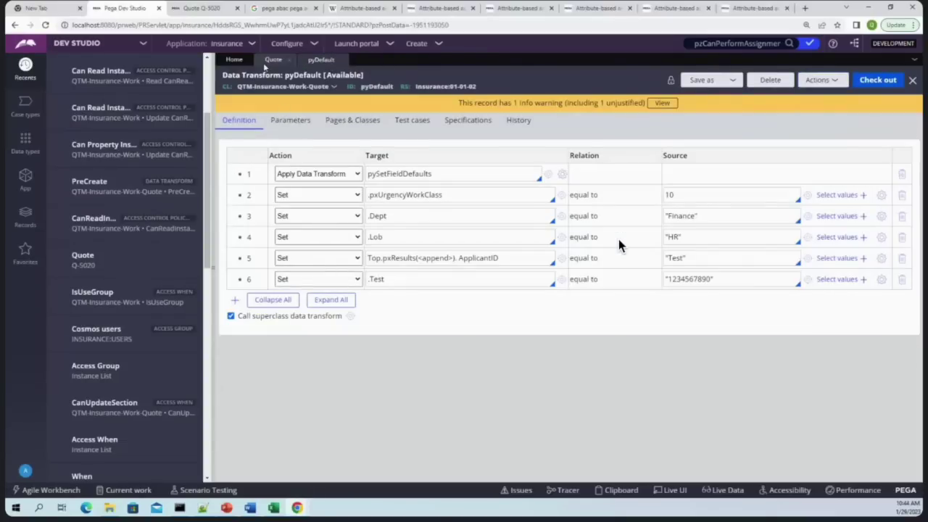
Add the Test field to the Create form, submit, and save the Quote case type
left_click(321, 119)
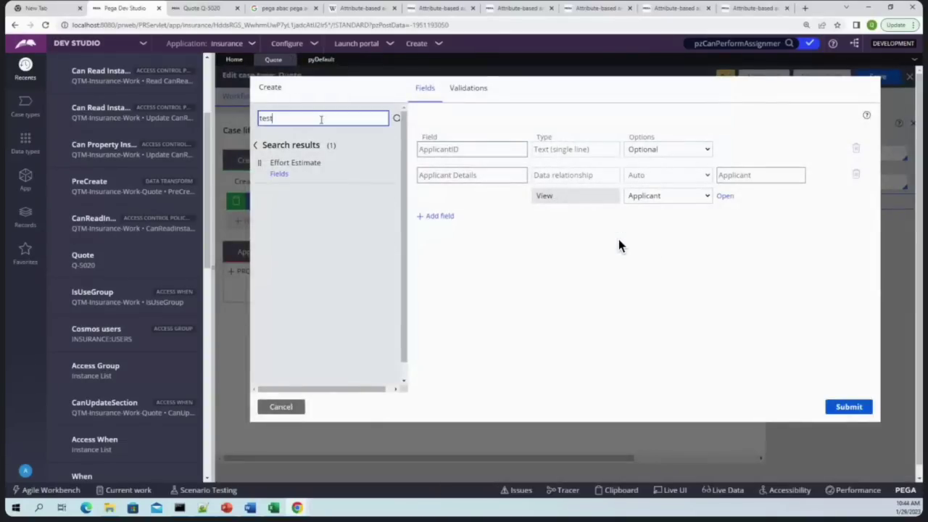
key("Return")
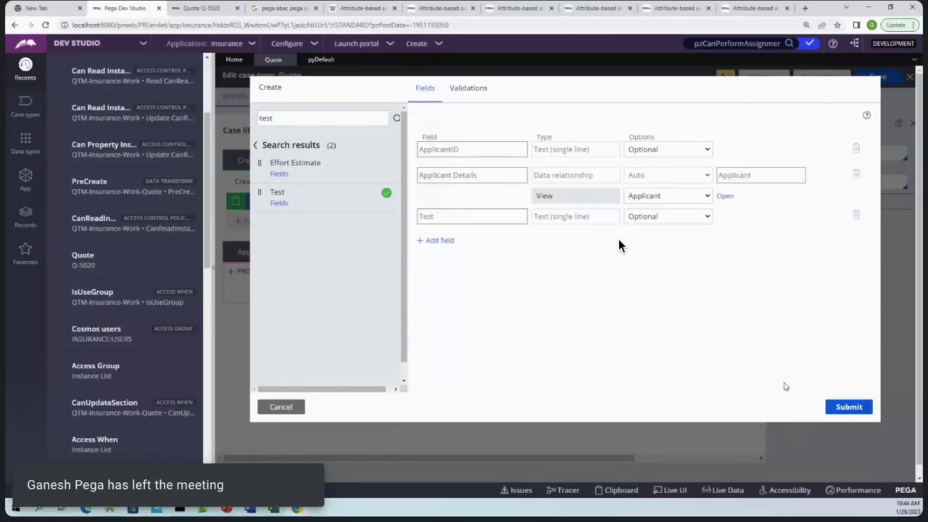
left_click(849, 407)
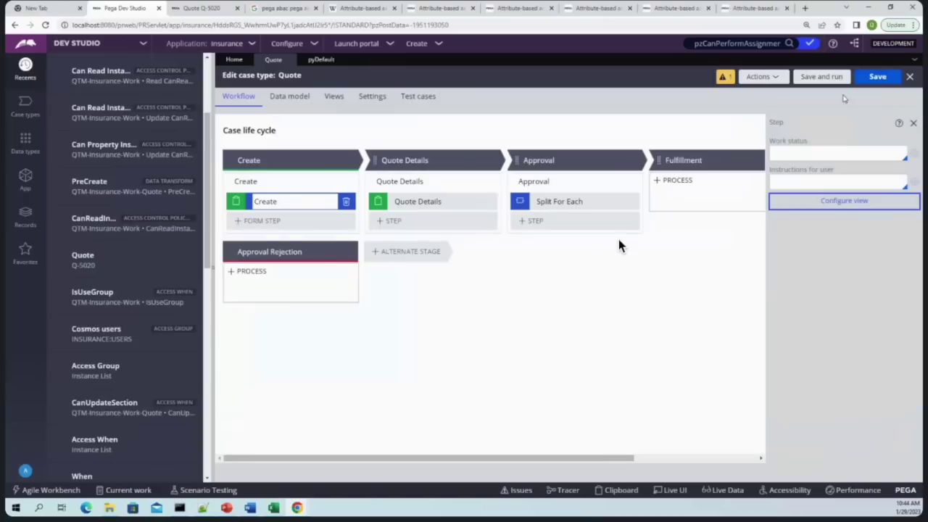
left_click(875, 76)
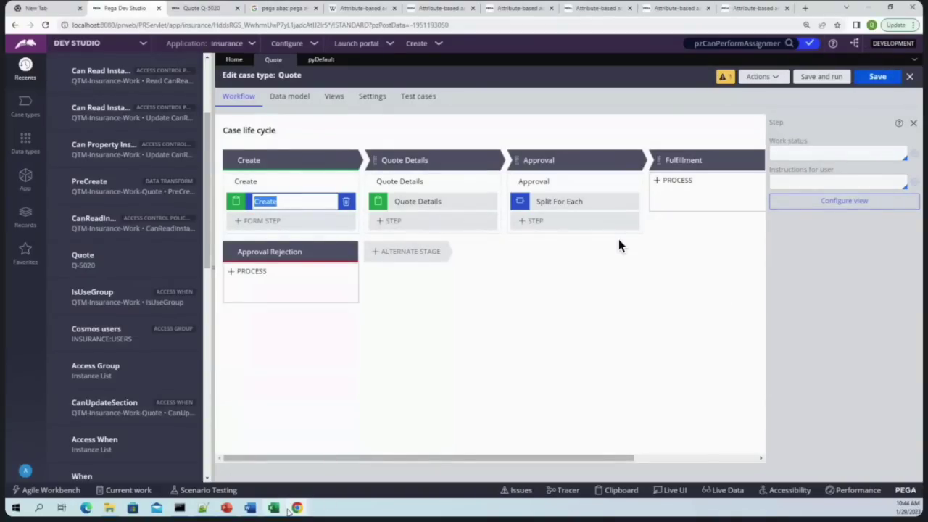
Close the denied New Quote dialog in the portal and confirm closing the case
mouse_move(297, 507)
left_click(350, 467)
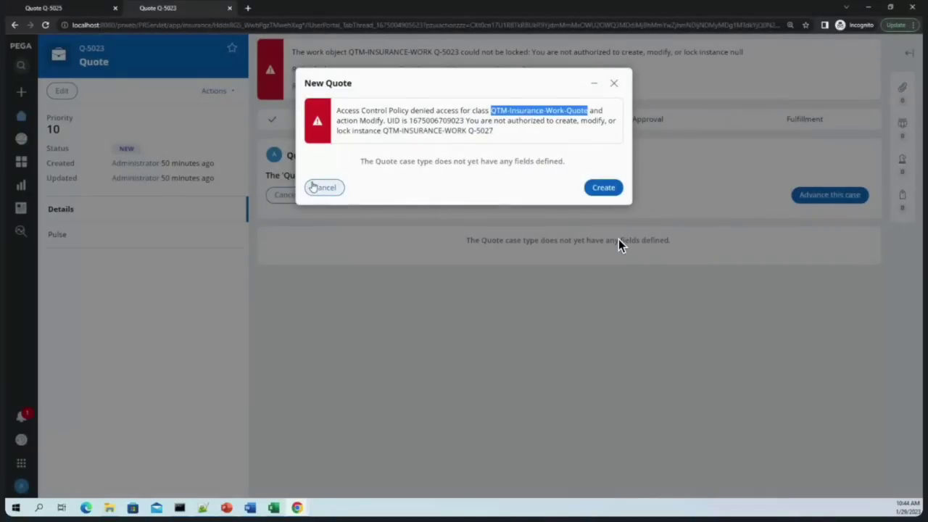
left_click(614, 83)
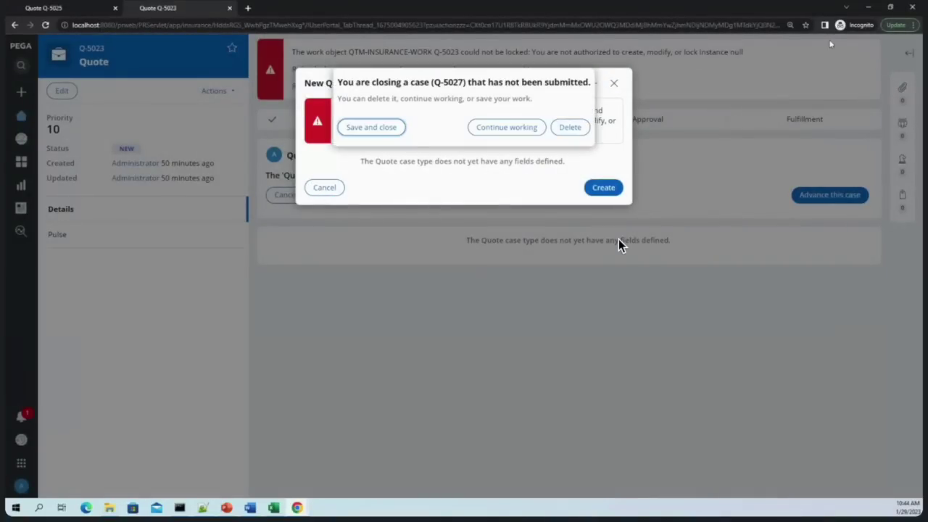
left_click(587, 129)
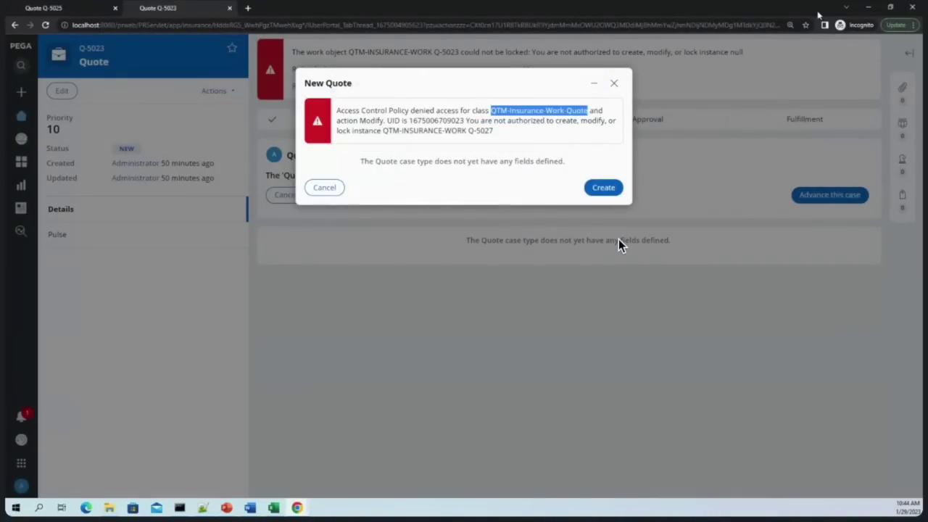
Delete the CanPropertyInstances access control policy from Records > Security
key("alt+Tab")
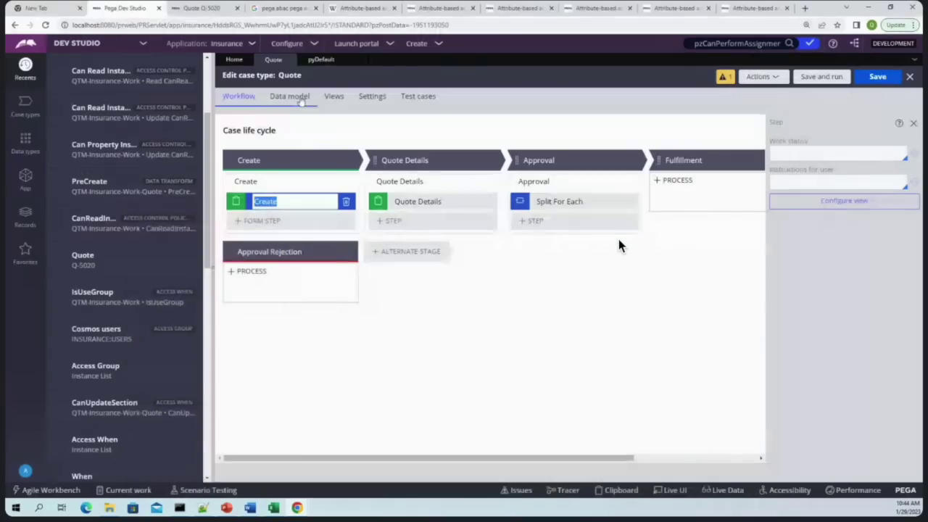
left_click(26, 214)
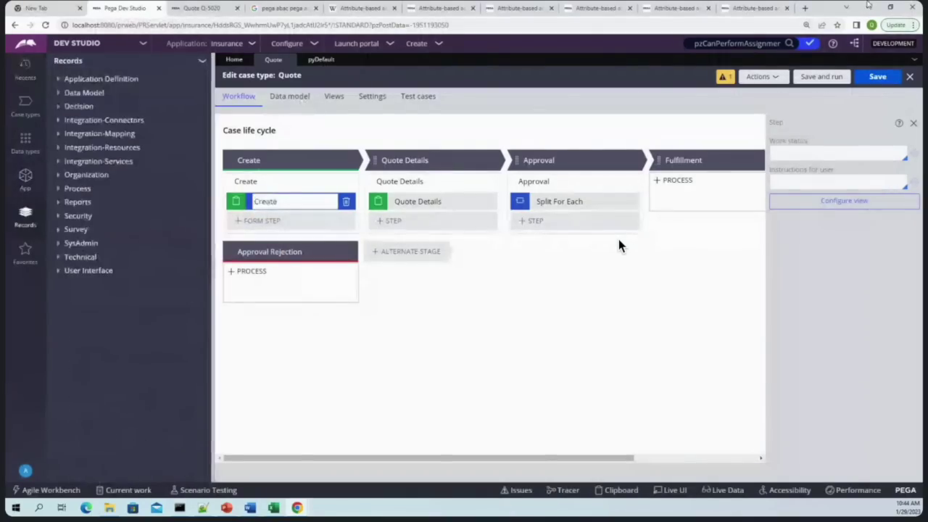
left_click(69, 216)
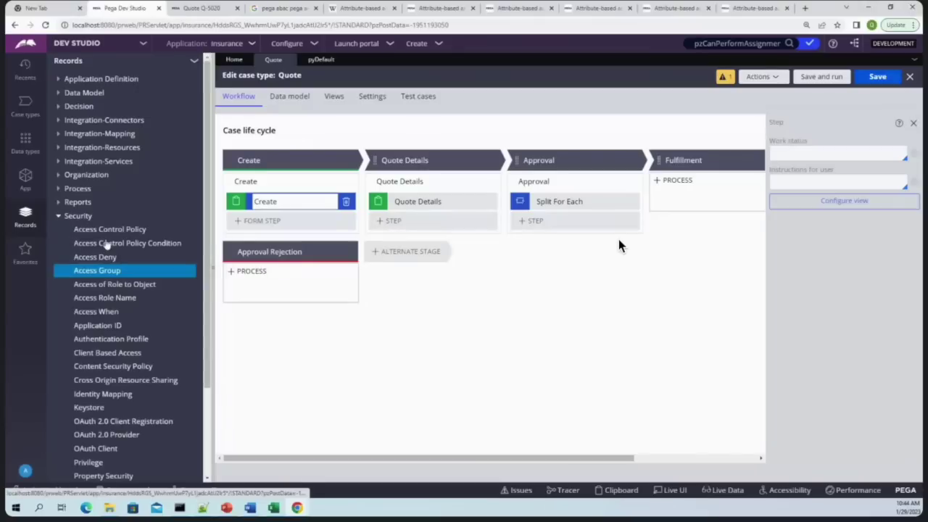
left_click(111, 231)
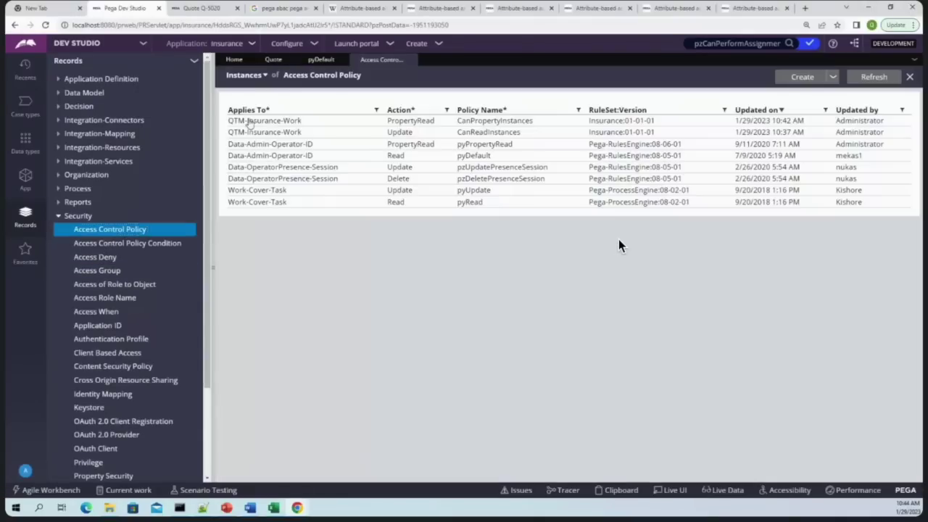
left_click(277, 124)
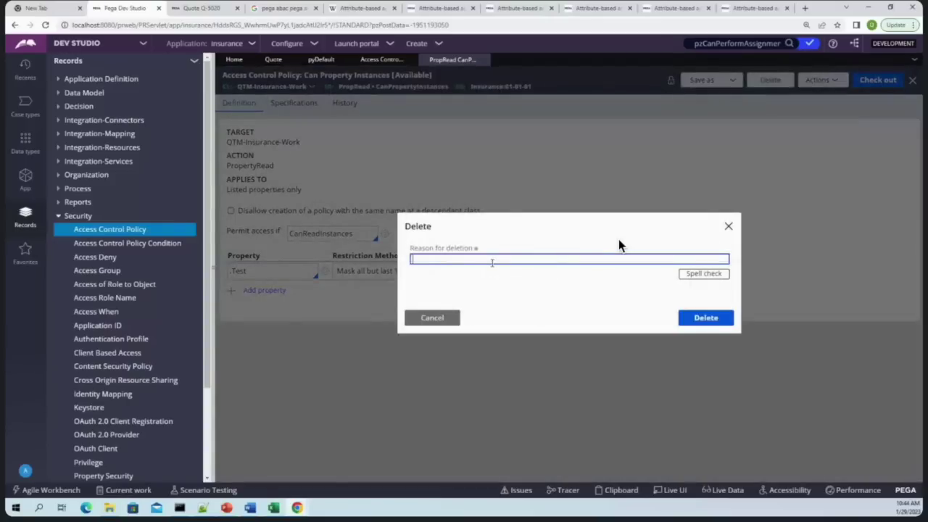
key("Return")
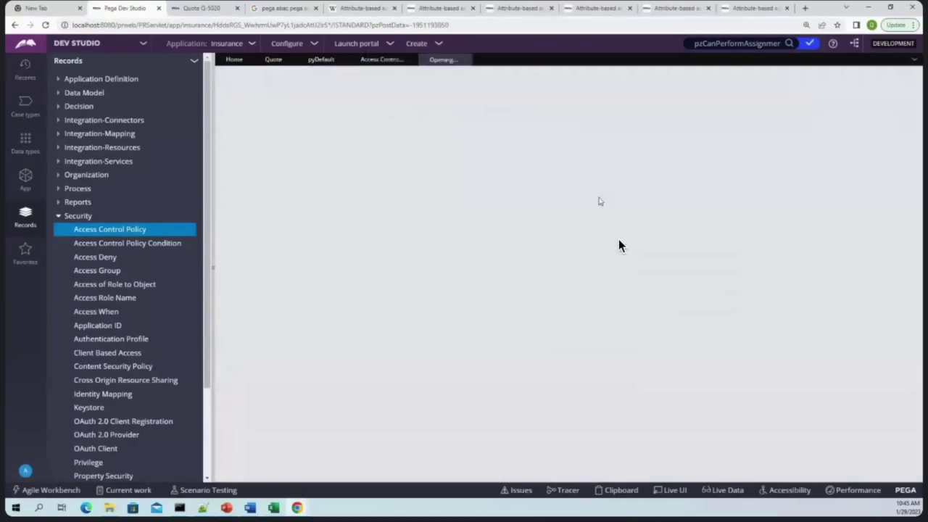
Delete the CanReadInstances access control policy as well
left_click(398, 121)
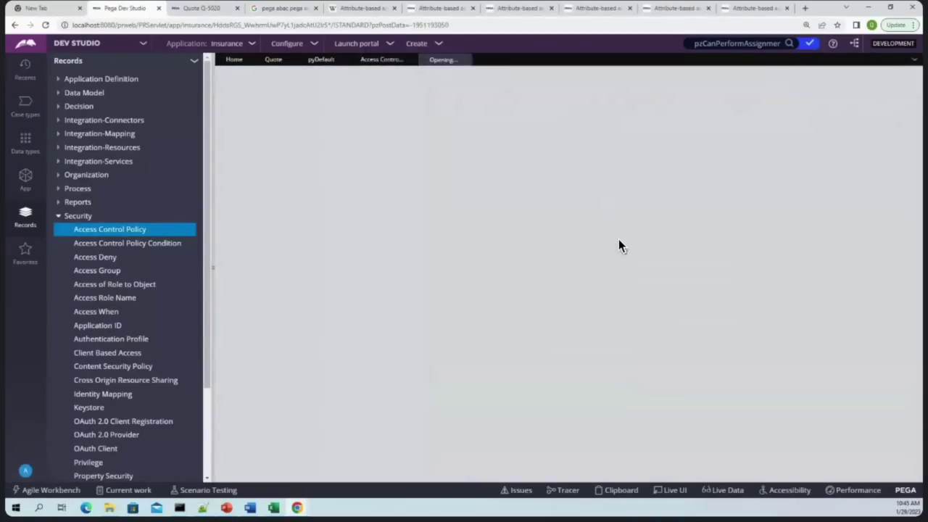
left_click(770, 79)
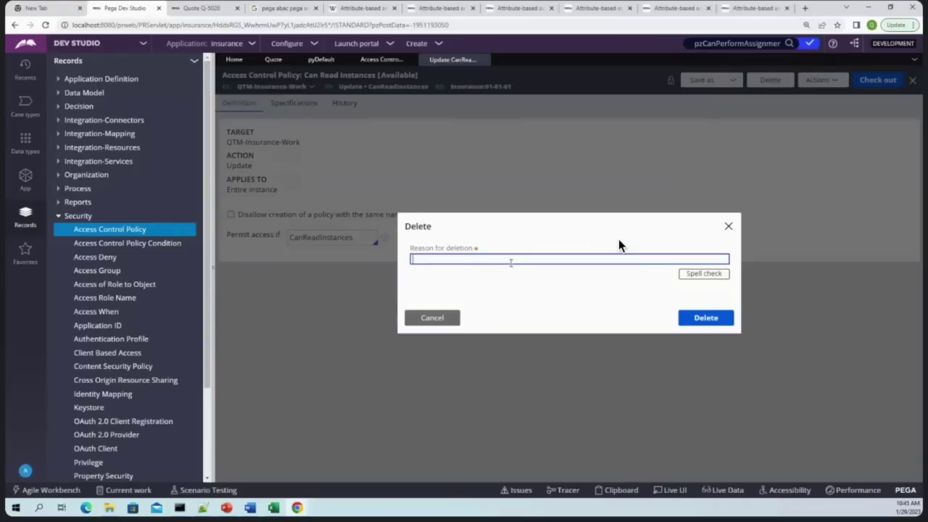
key("Return")
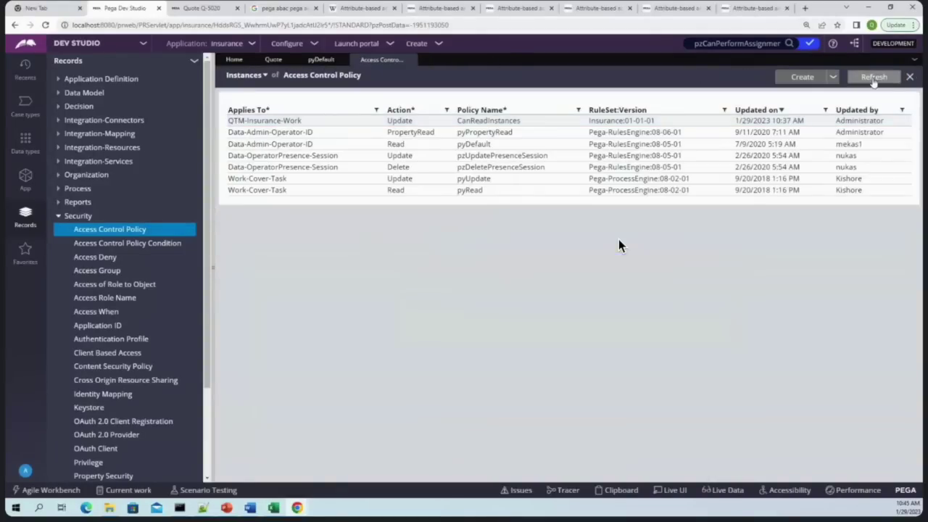
mouse_move(299, 508)
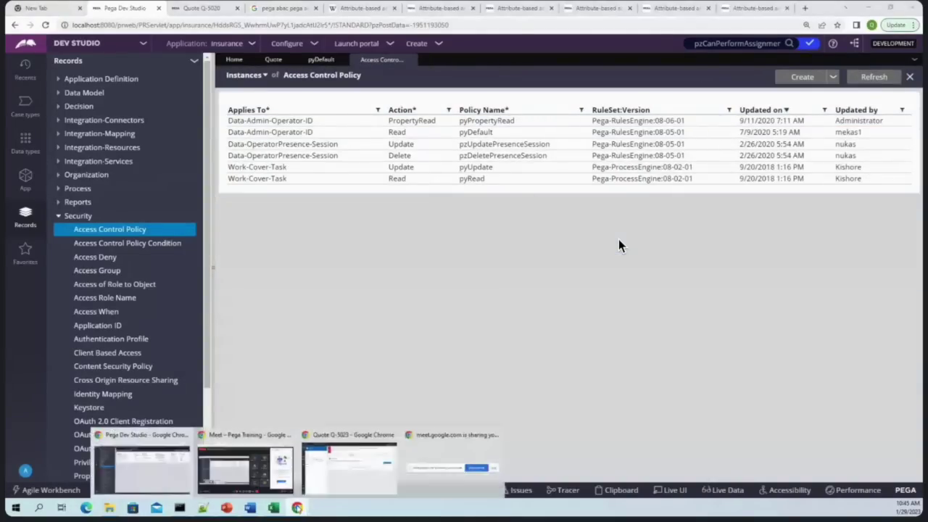
left_click(451, 470)
Start a new Quote case and inspect the Test field's value before leaving the portal
left_click(29, 114)
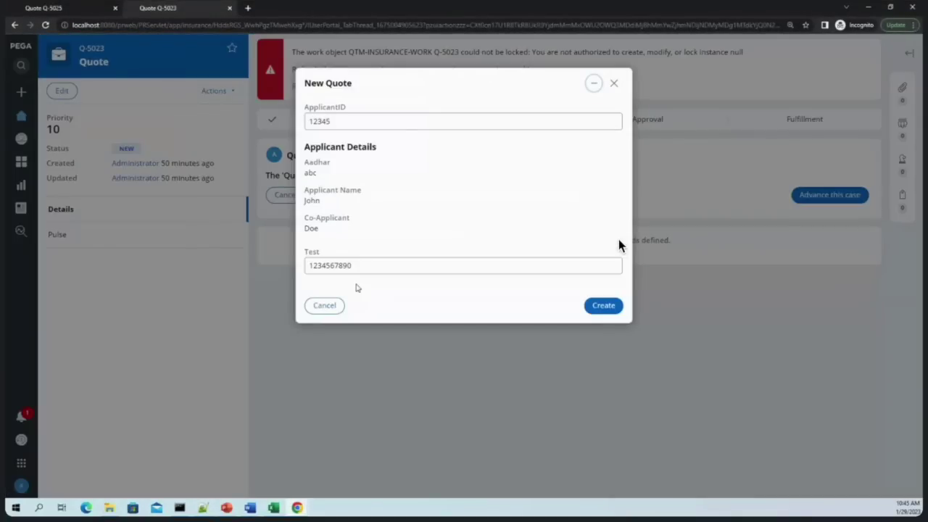
double_click(363, 269)
left_click(428, 296)
left_click(869, 6)
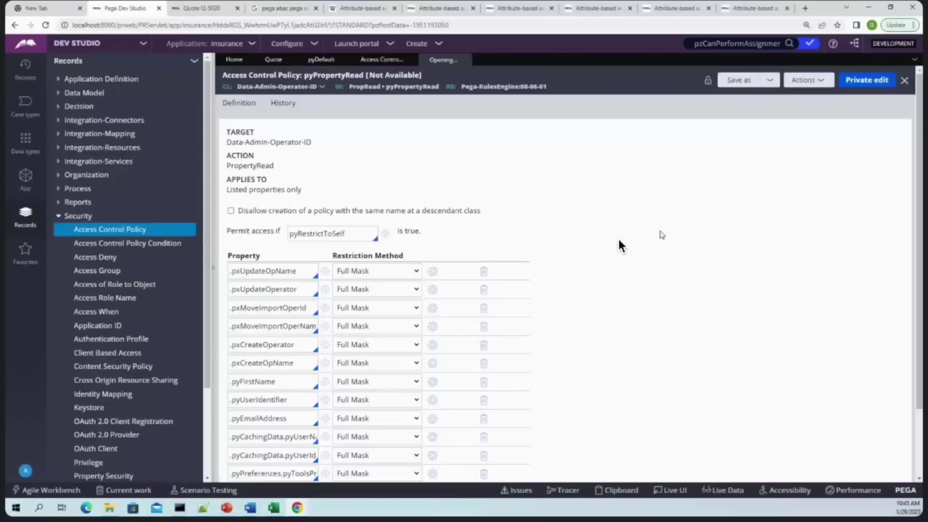
Close pyPropertyRead and restore the Can Property Instances policy from its saved snapshot
left_click(483, 59)
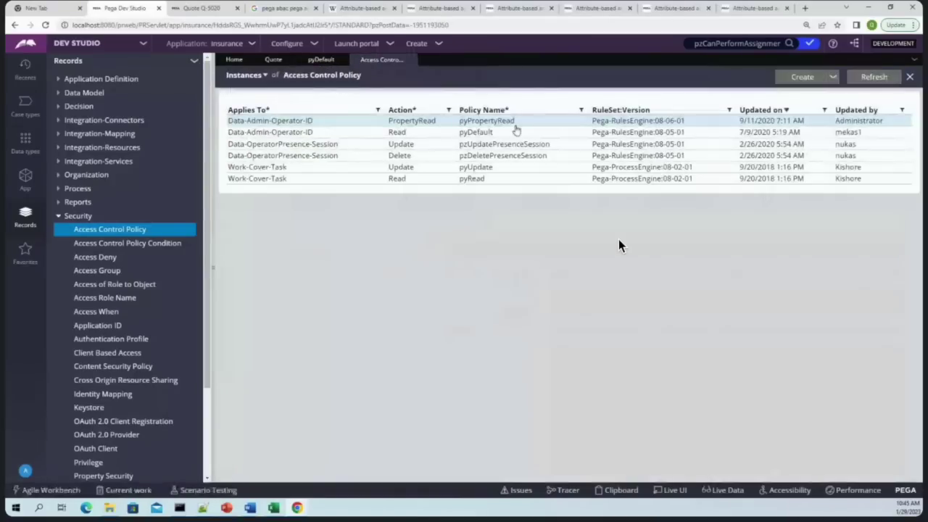
left_click(873, 77)
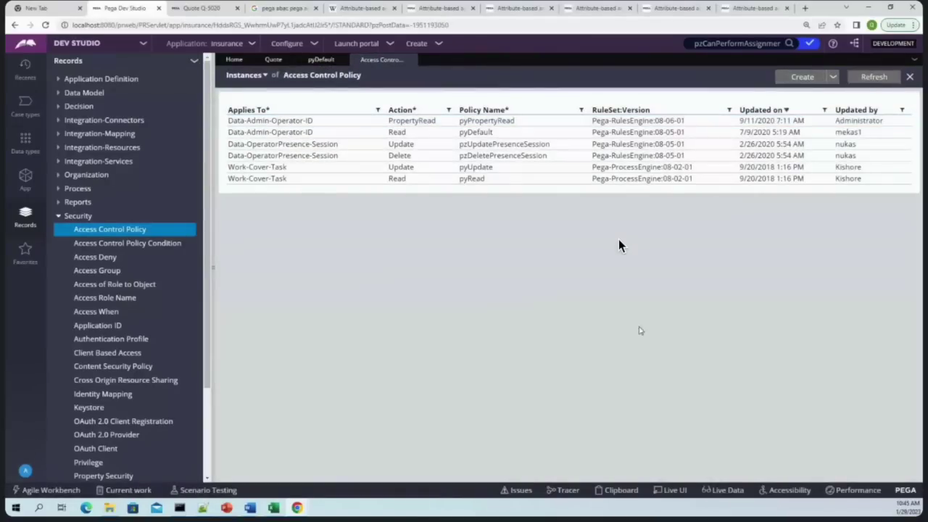
left_click(25, 67)
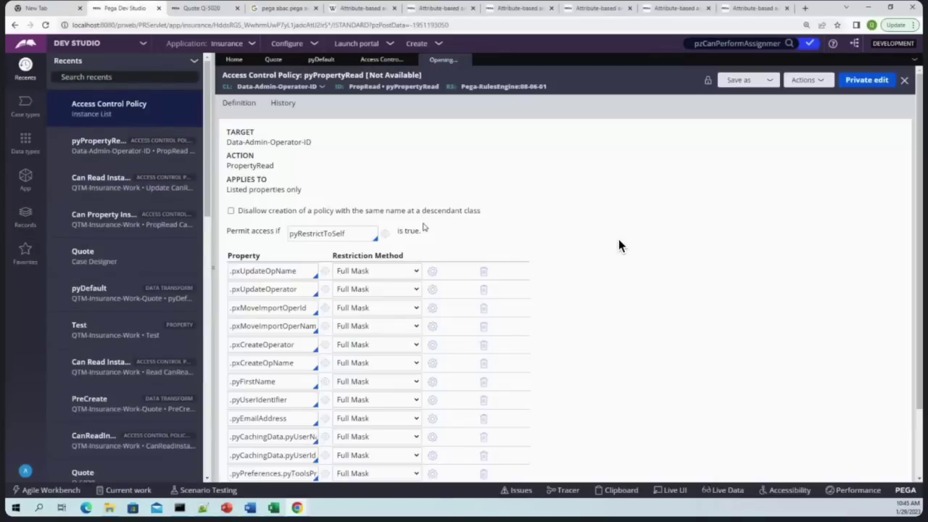
left_click(477, 60)
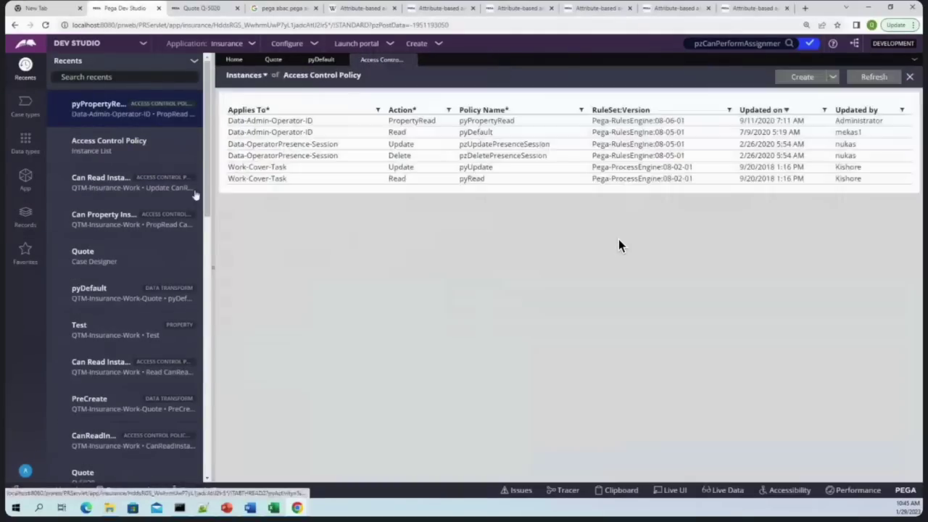
left_click(134, 228)
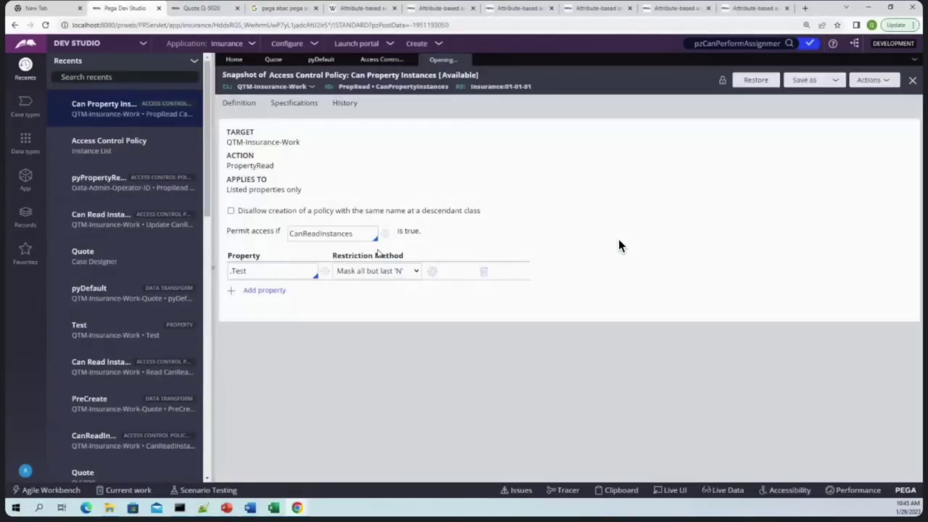
left_click(758, 83)
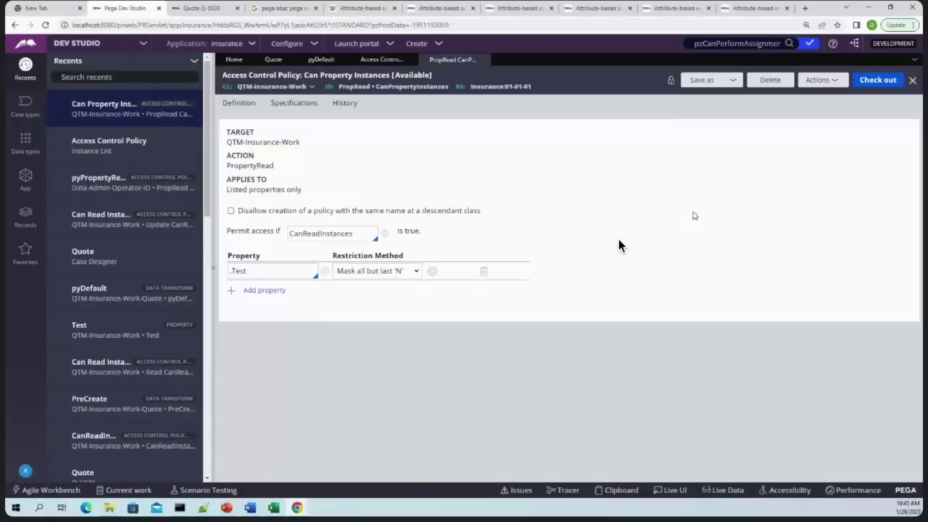
left_click(482, 60)
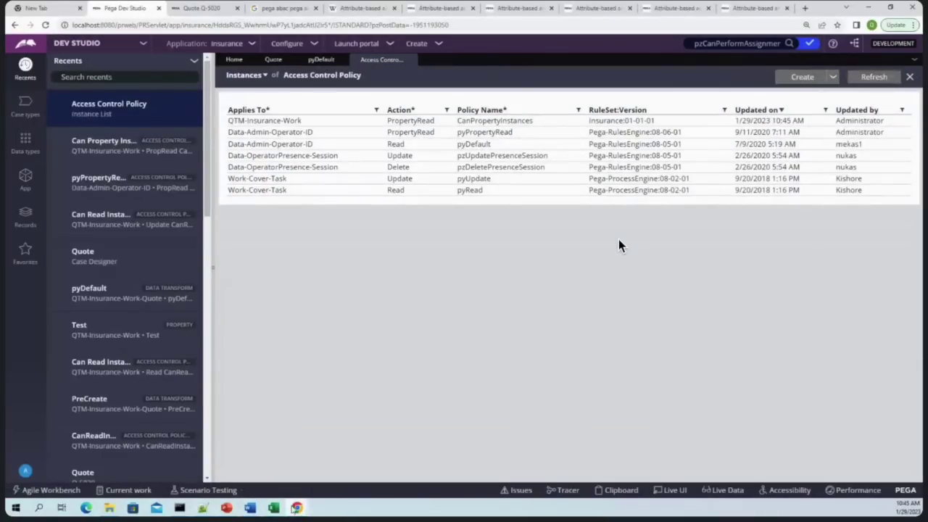
Save and close the open quote, start a fresh one, and confirm Test shows *7890
mouse_move(297, 508)
left_click(361, 471)
left_click(324, 305)
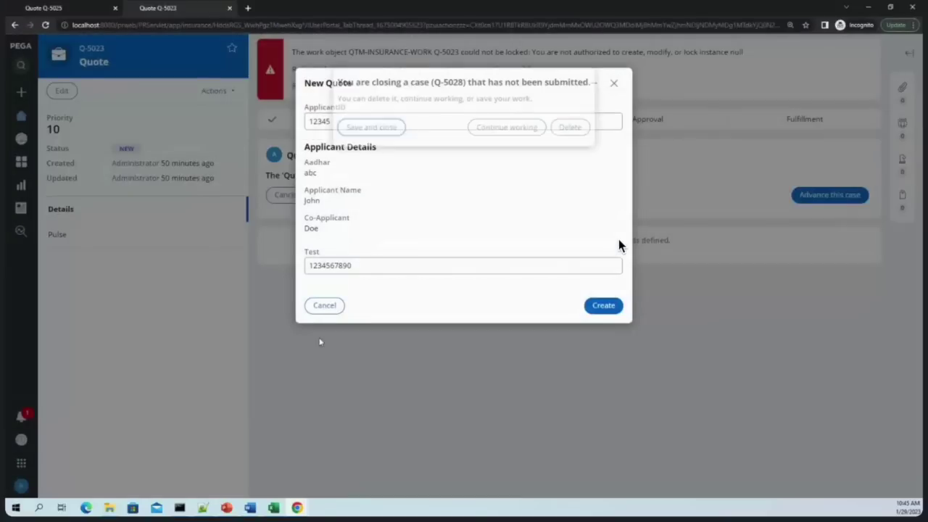
left_click(371, 127)
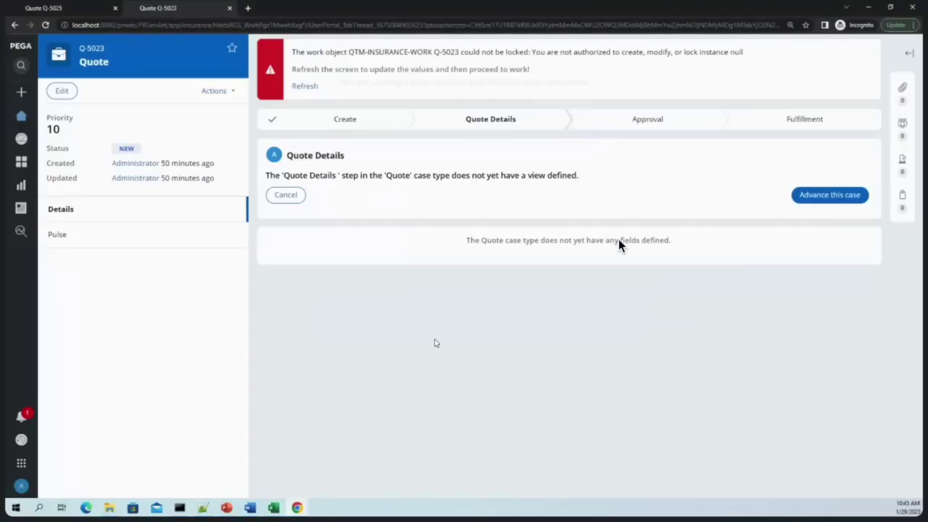
left_click(21, 92)
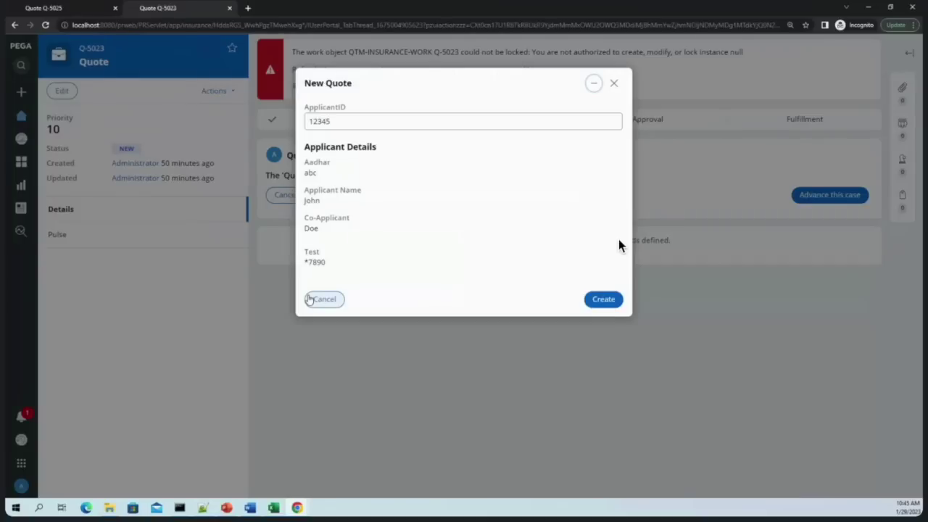
left_click_drag(305, 262, 327, 262)
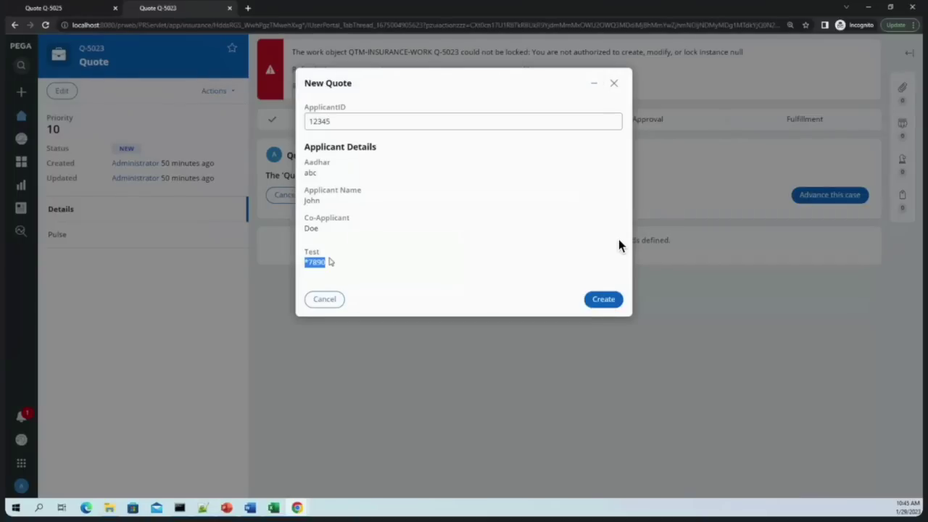
left_click(309, 264)
left_click_drag(335, 264, 298, 267)
left_click(482, 369)
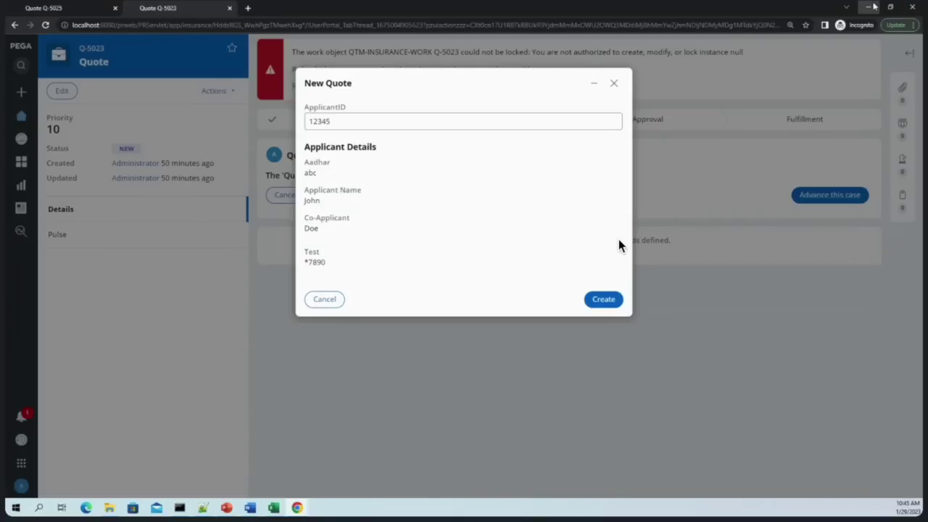
key("alt+Tab")
Set the .Test masking in CanPropertyInstances so the display length matches the value's length
left_click(460, 121)
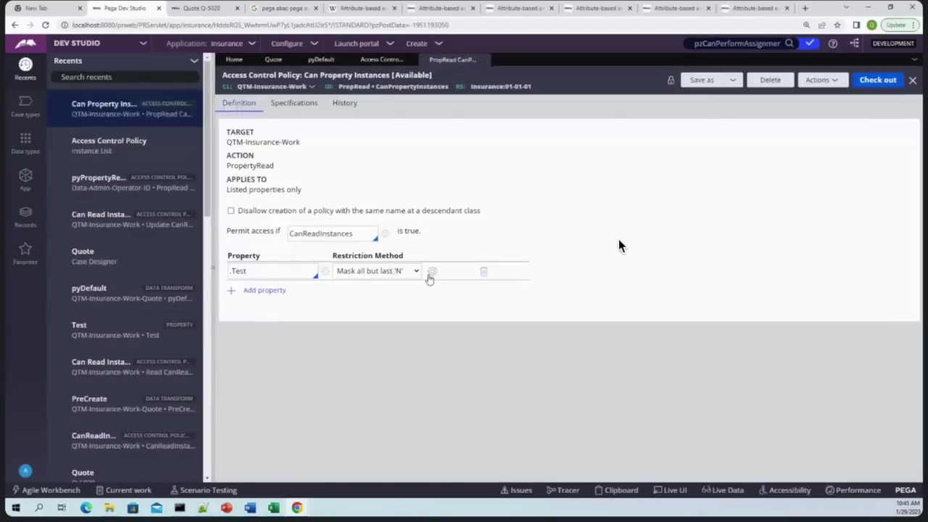
left_click(430, 273)
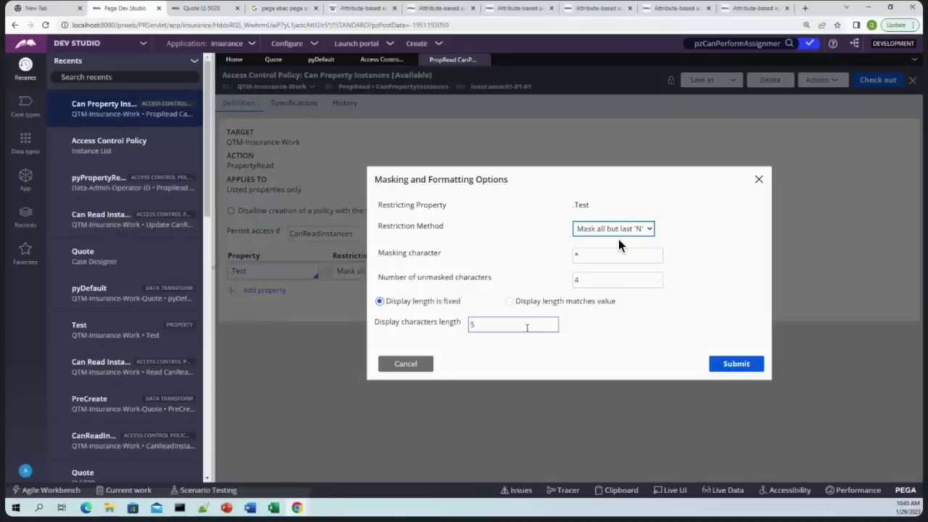
left_click(590, 254)
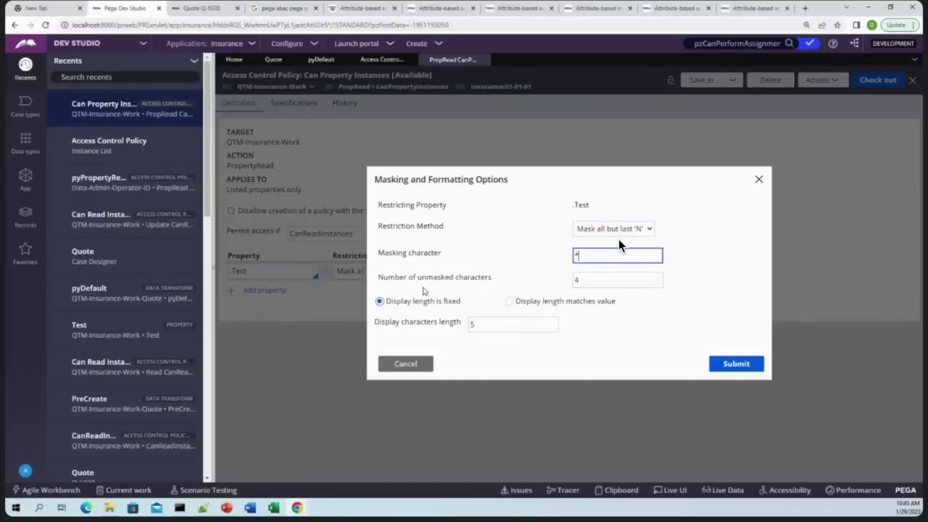
key("Tab")
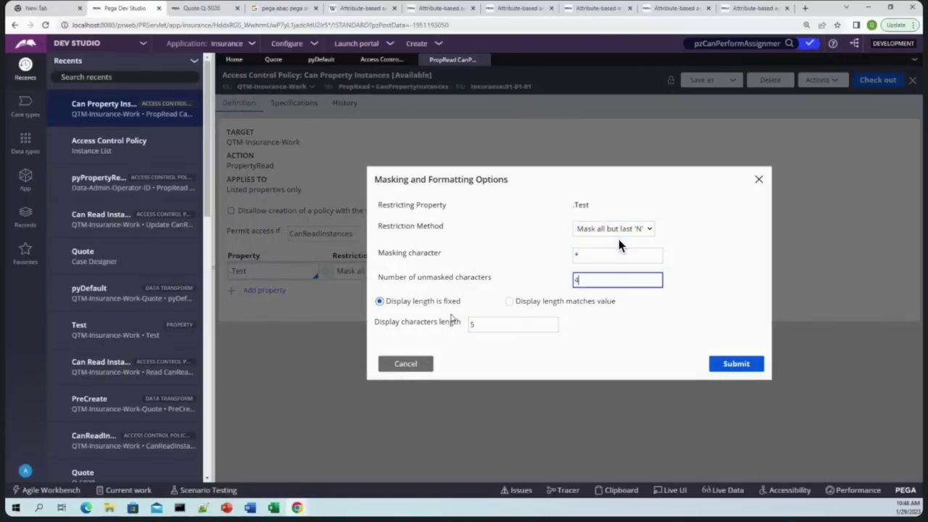
left_click(509, 301)
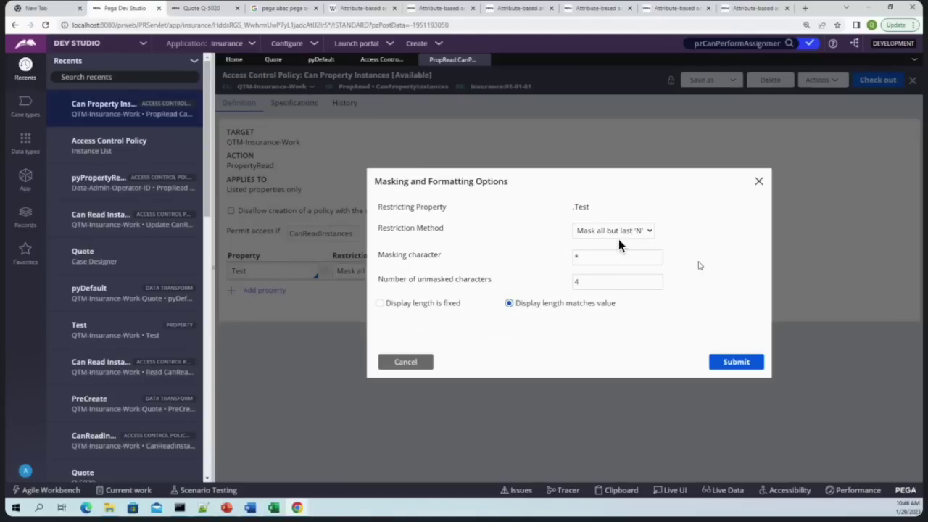
left_click(714, 368)
Check out the policy, then check it back in with the comment 'test'
left_click(873, 80)
left_click(706, 79)
type("test")
key("Return")
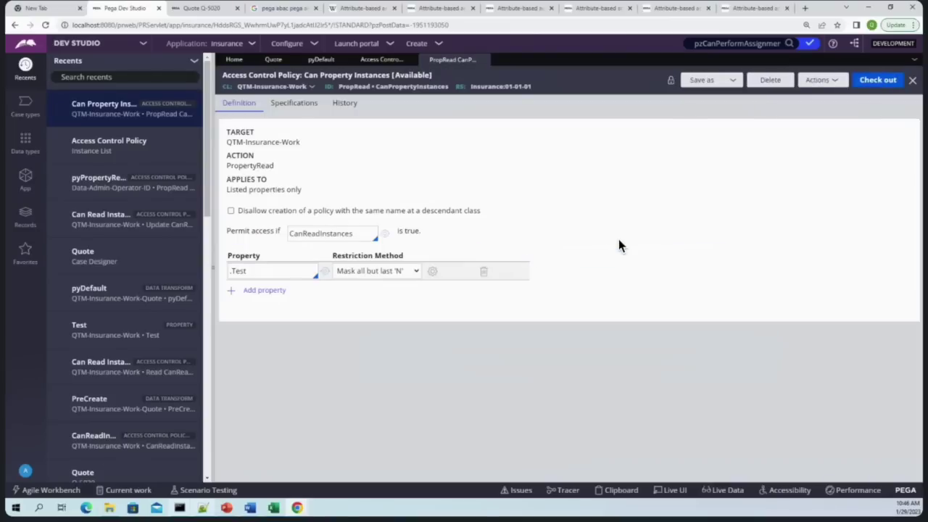
Back in the portal, cancel the open New Quote form
mouse_move(298, 507)
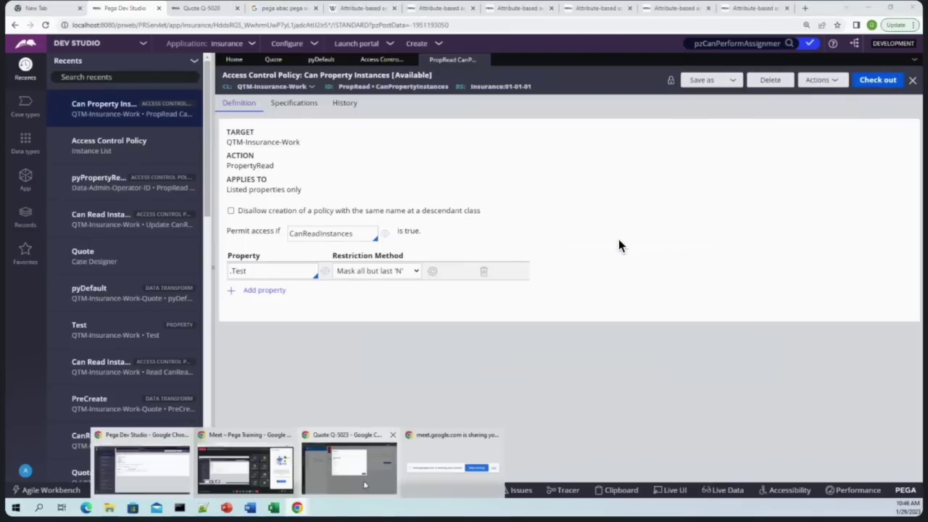
left_click(365, 484)
left_click(326, 300)
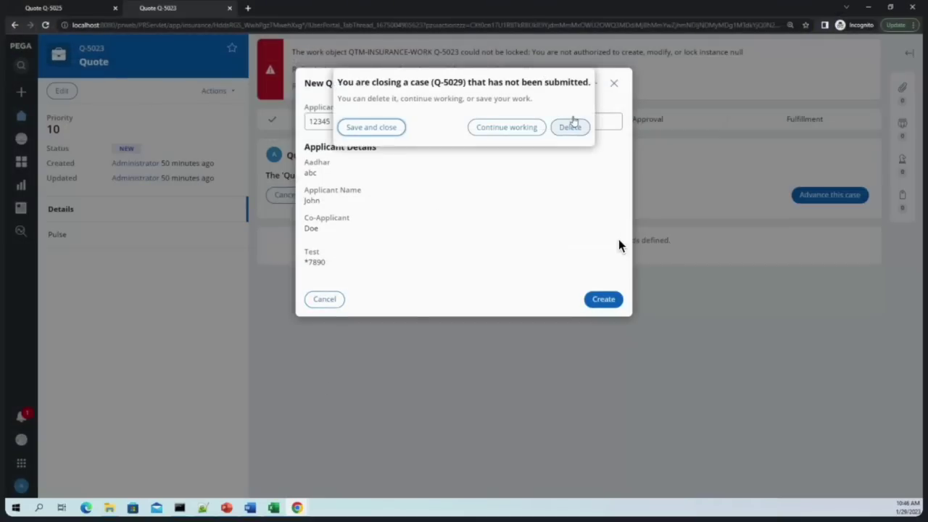
Save and close the unsubmitted case and create a new Quote
left_click(368, 129)
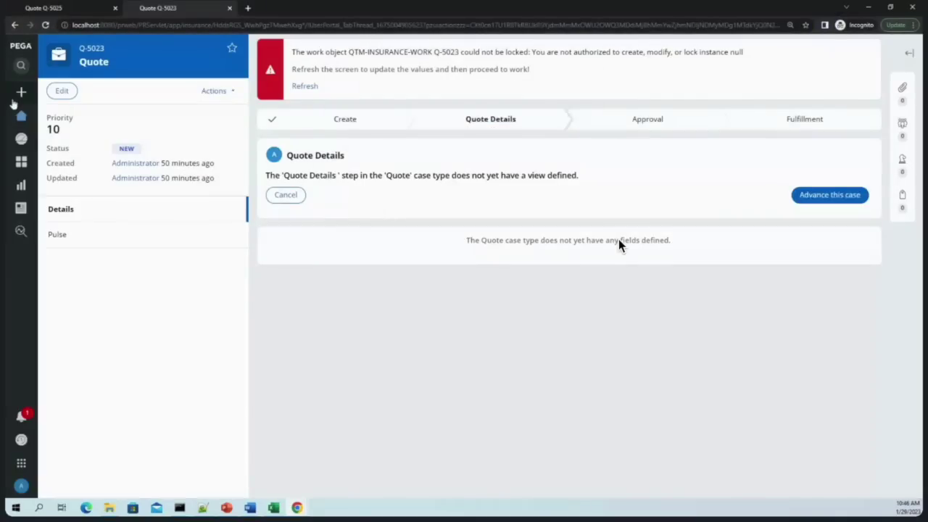
left_click(21, 92)
left_click(46, 110)
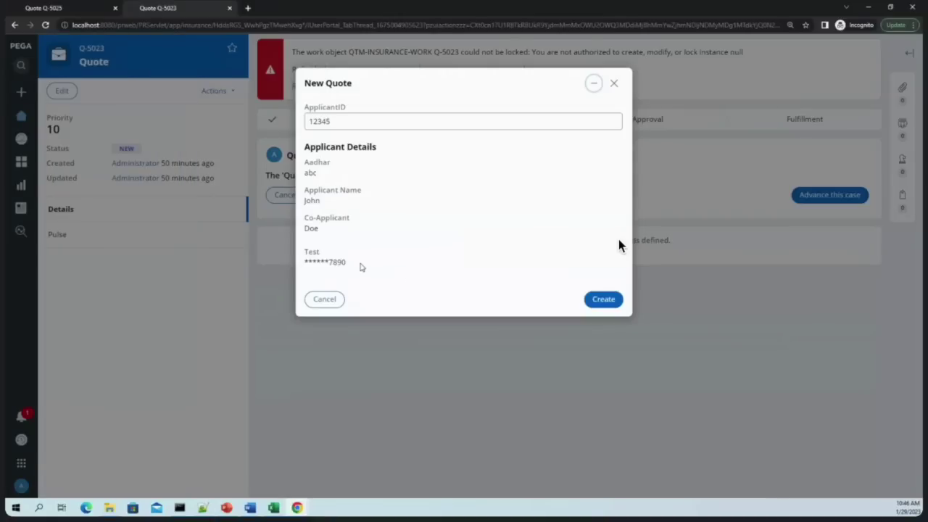
Confirm the Test field now displays ******7890, then return to Dev Studio
left_click_drag(361, 268, 305, 266)
left_click(428, 263)
left_click_drag(358, 267, 295, 270)
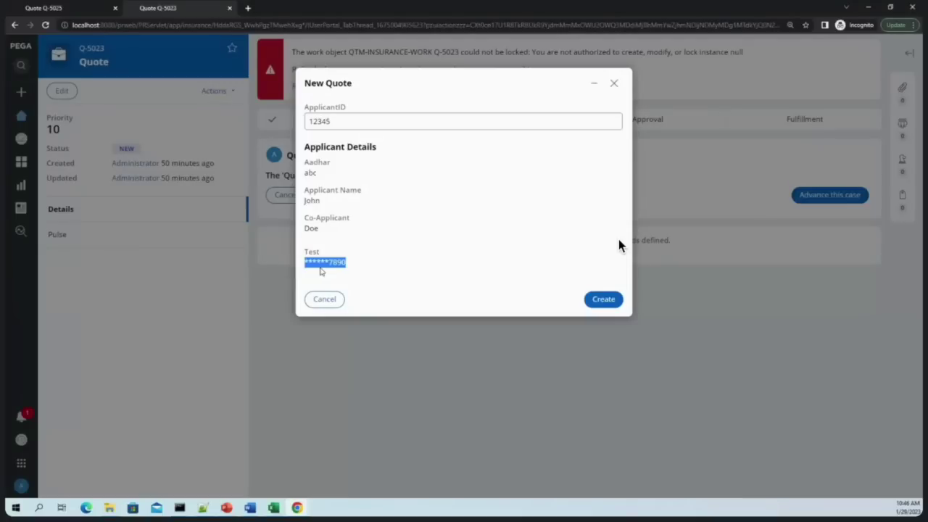
left_click(354, 271)
left_click_drag(354, 265, 302, 265)
left_click(846, 7)
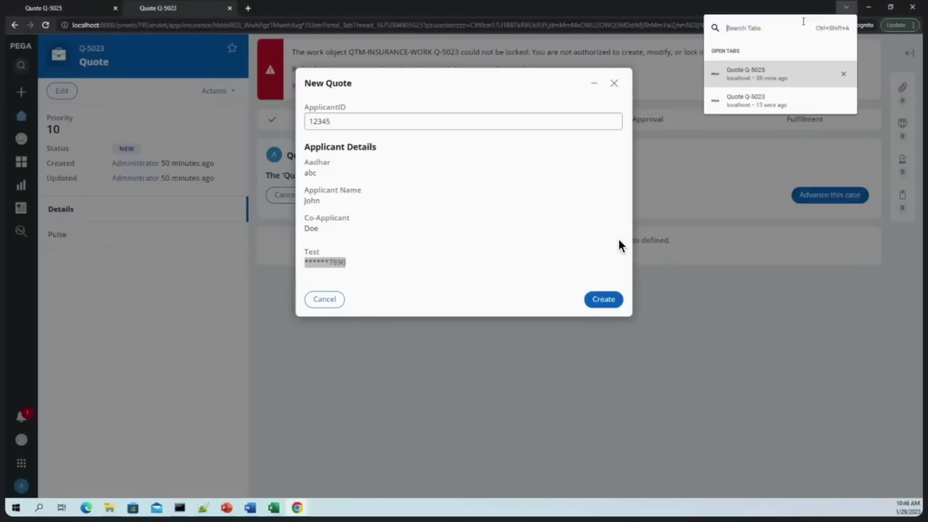
key("Escape")
key("alt+Tab")
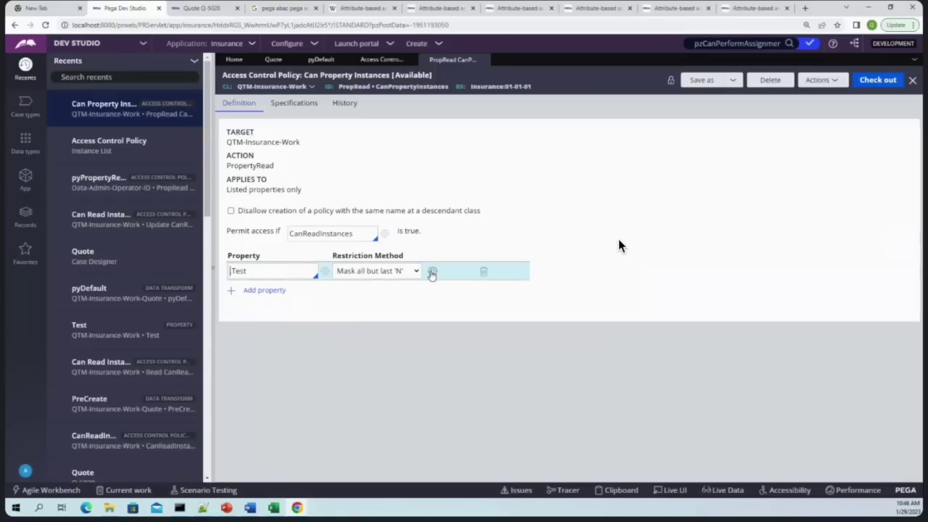
Open the .Test masking options and select the unmasked-characters value 4 and masking character *
left_click(432, 272)
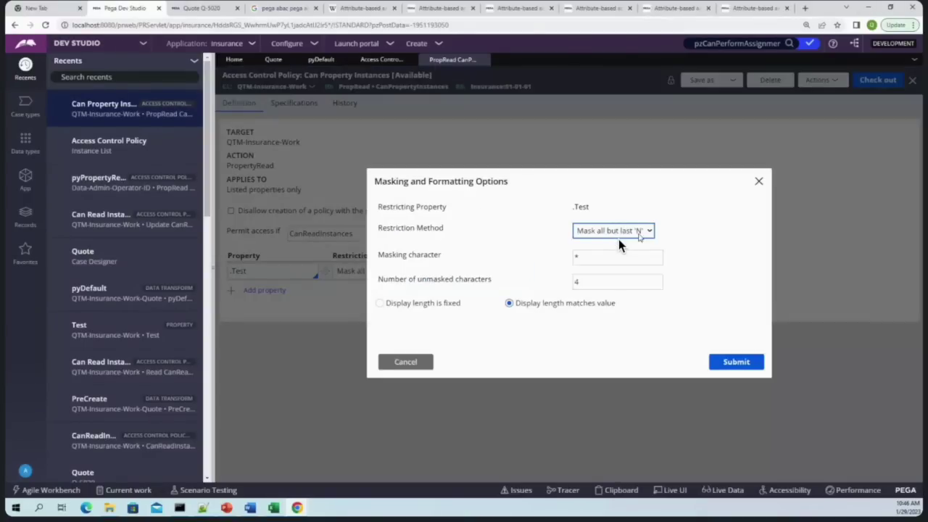
left_click(594, 282)
double_click(594, 282)
left_click(585, 258)
double_click(583, 257)
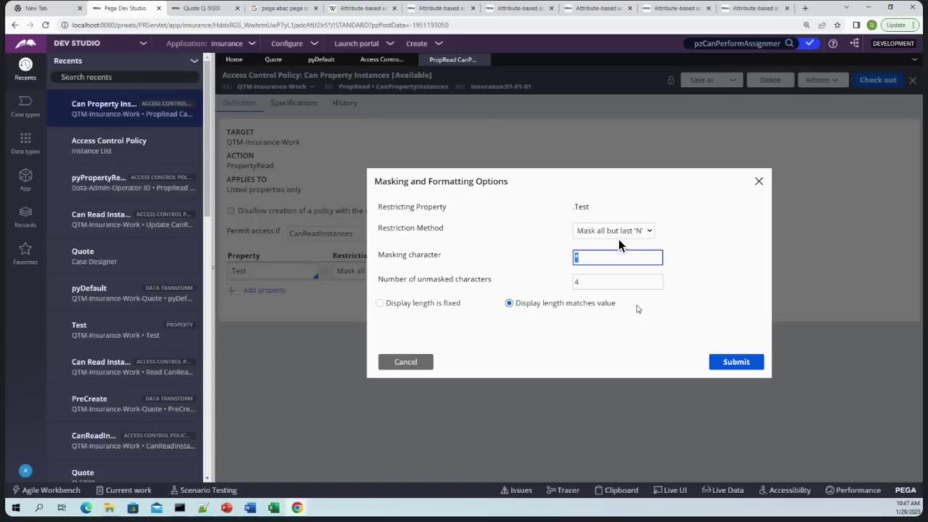
Switch to the Pega Academy article on attribute-based access control
left_click(754, 8)
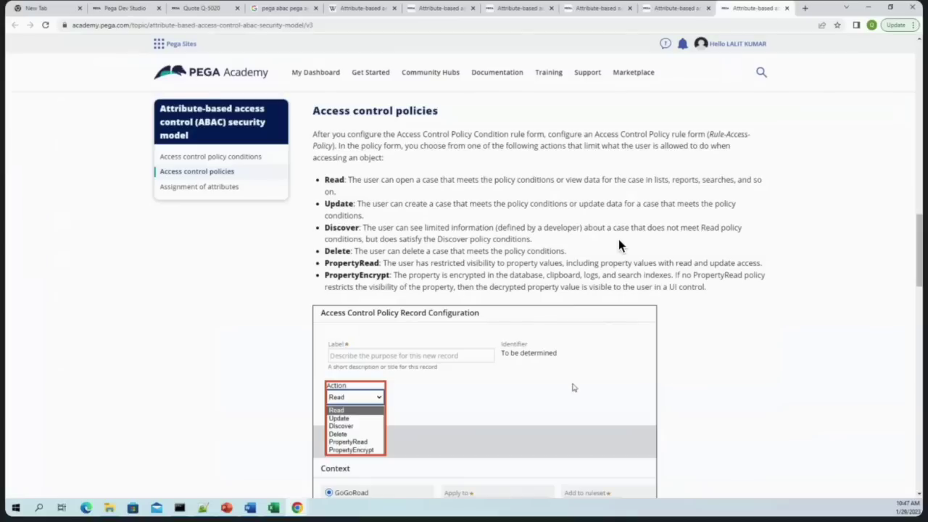
Read through the article's access control policy actions, then return to the .Test masking options
scroll(559, 148, "down", 1)
scroll(618, 245, "down", 3)
scroll(618, 246, "down", 3)
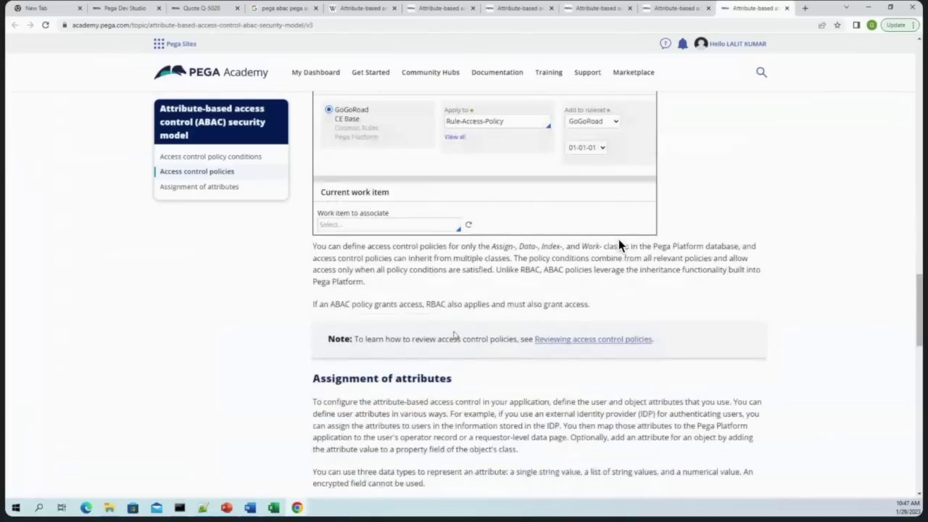
scroll(618, 245, "up", 4)
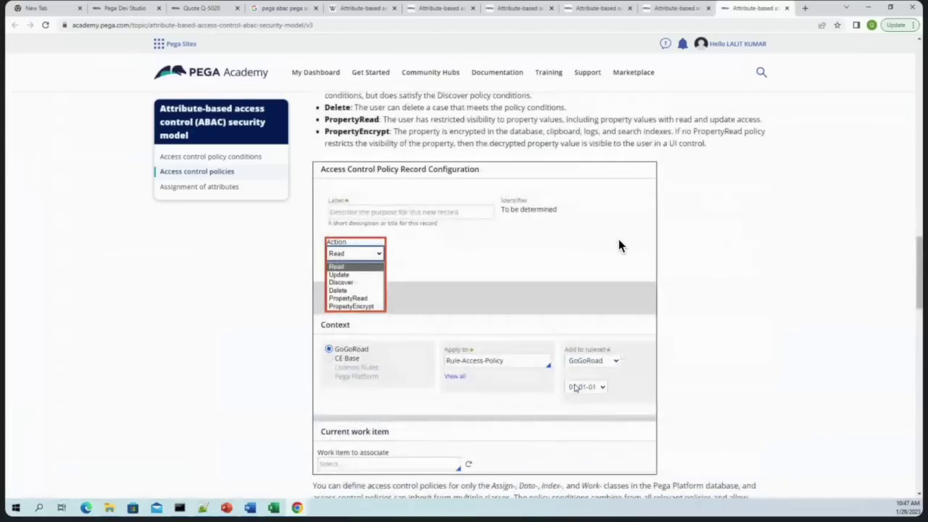
scroll(618, 245, "up", 3)
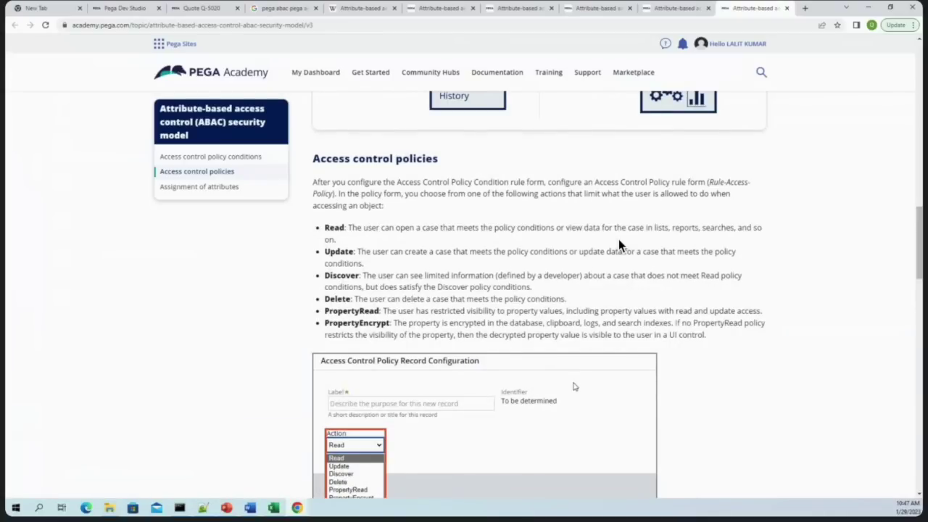
left_click(125, 8)
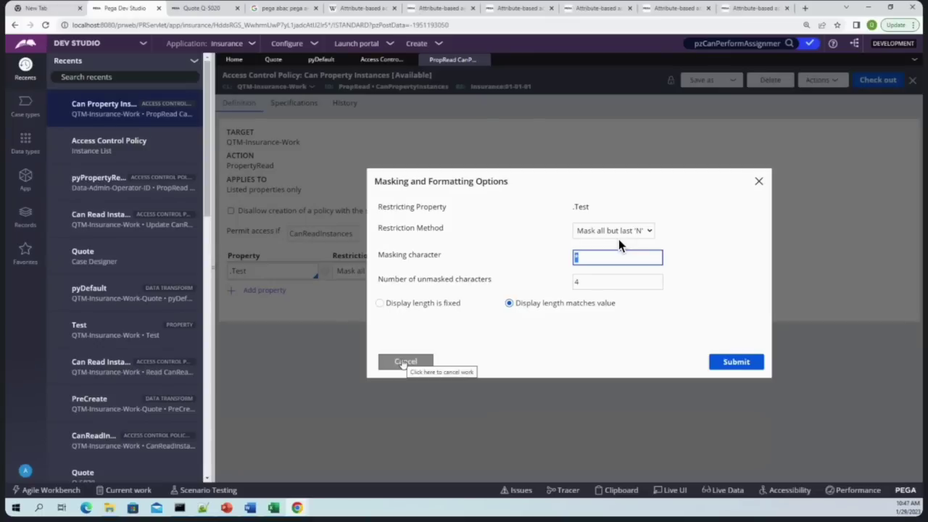
Cancel the .Test masking options, browse Security records, then revisit the article's policy conditions section
left_click(403, 361)
left_click(25, 227)
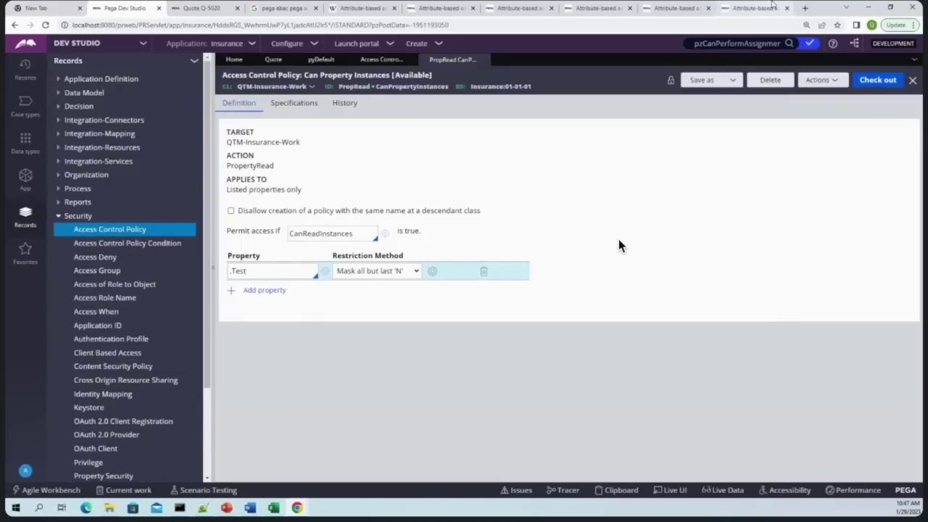
key("ctrl+9")
scroll(620, 245, "up", 4)
scroll(620, 245, "up", 2)
scroll(620, 245, "up", 3)
scroll(620, 245, "up", 2)
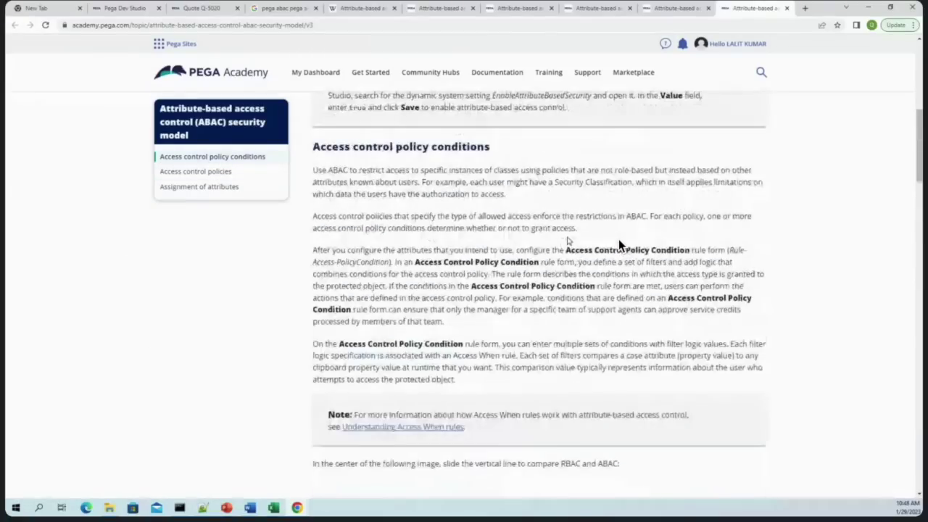
Copy the setting name EnableAttributeBasedSecurity from the other article version's Tip
key("ctrl+shift+Tab")
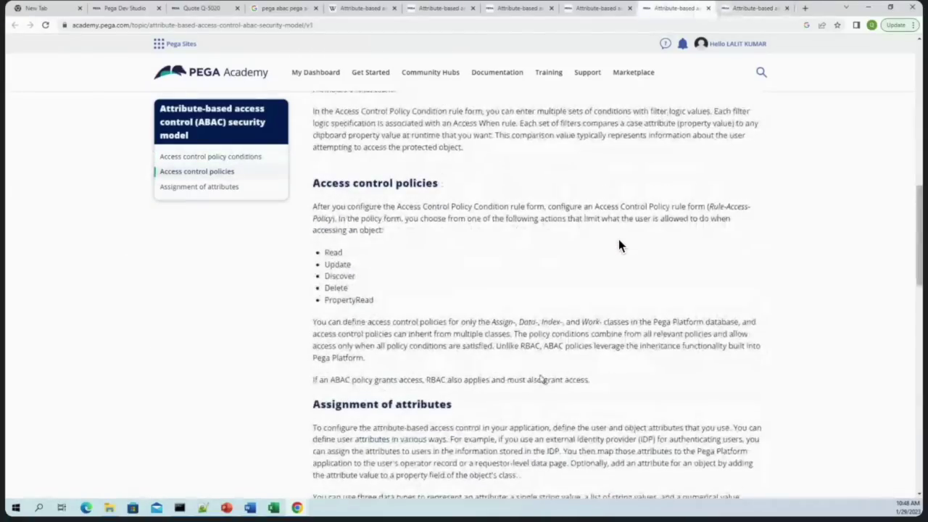
scroll(540, 378, "up", 3)
double_click(537, 140)
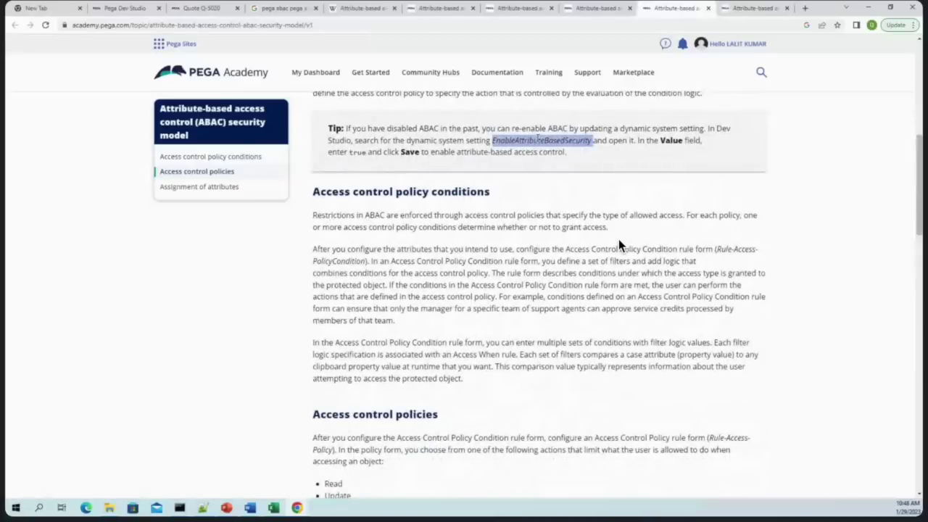
right_click(537, 139)
left_click(554, 152)
left_click(130, 8)
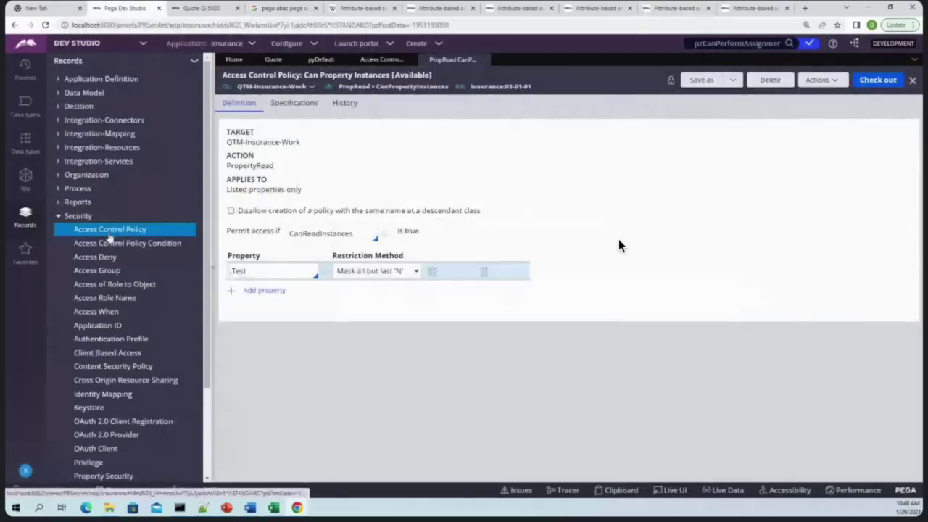
Search the application for EnableAttributeBasedSecurity, find no results, and go back to the article
left_click(739, 44)
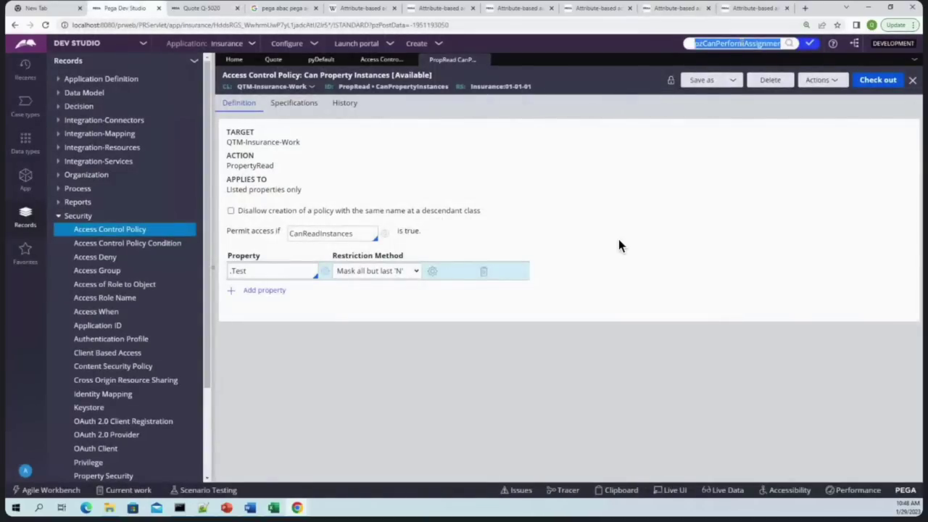
key("ctrl+v")
key("Return")
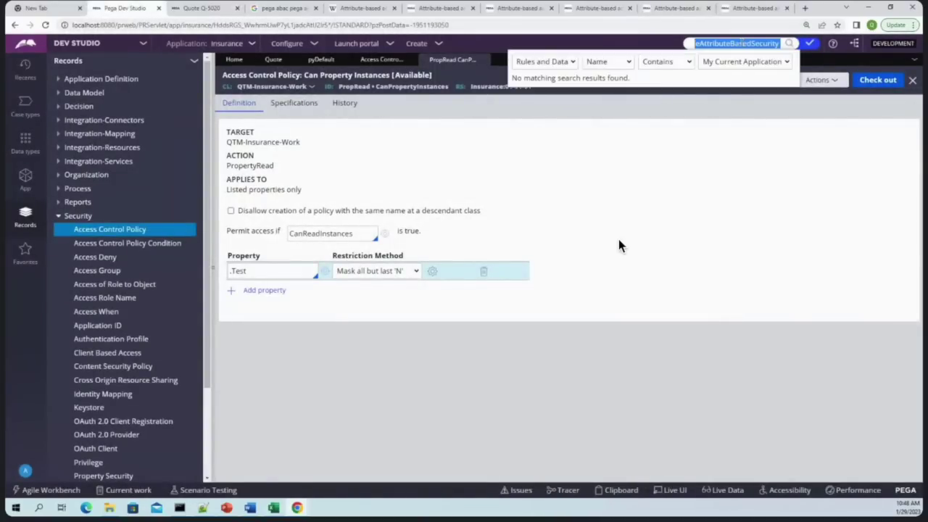
left_click(725, 317)
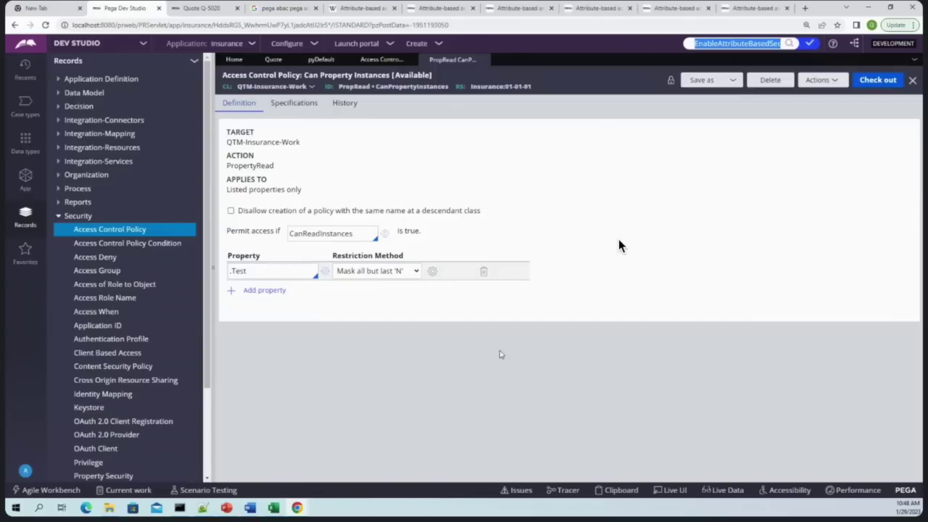
left_click(659, 5)
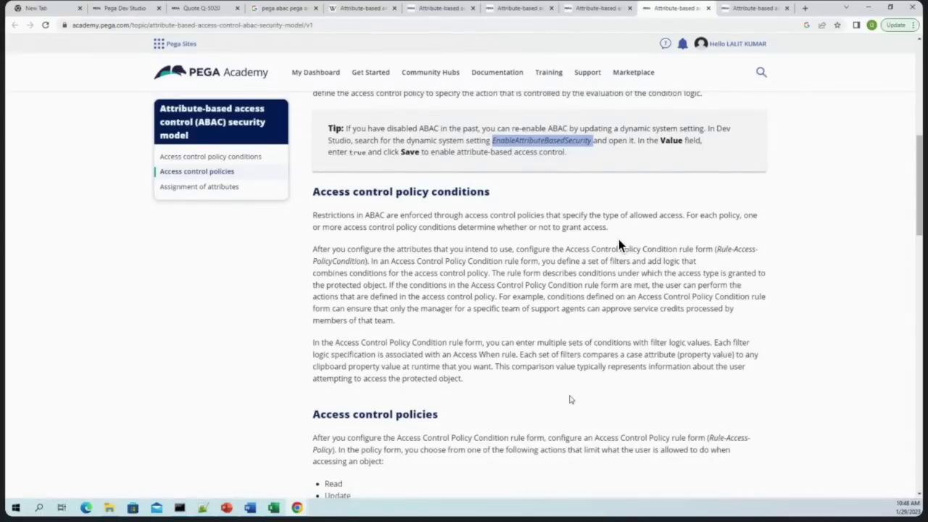
Highlight the Read, Update, Delete, PropertyRead and Discover actions in the policy action list
scroll(567, 385, "down", 2)
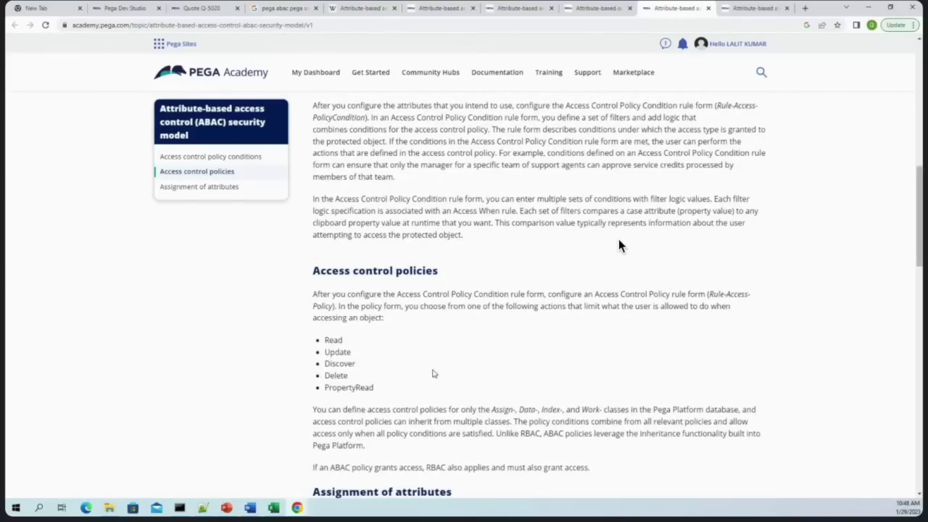
double_click(332, 341)
double_click(337, 351)
double_click(336, 376)
left_click_drag(393, 394, 319, 393)
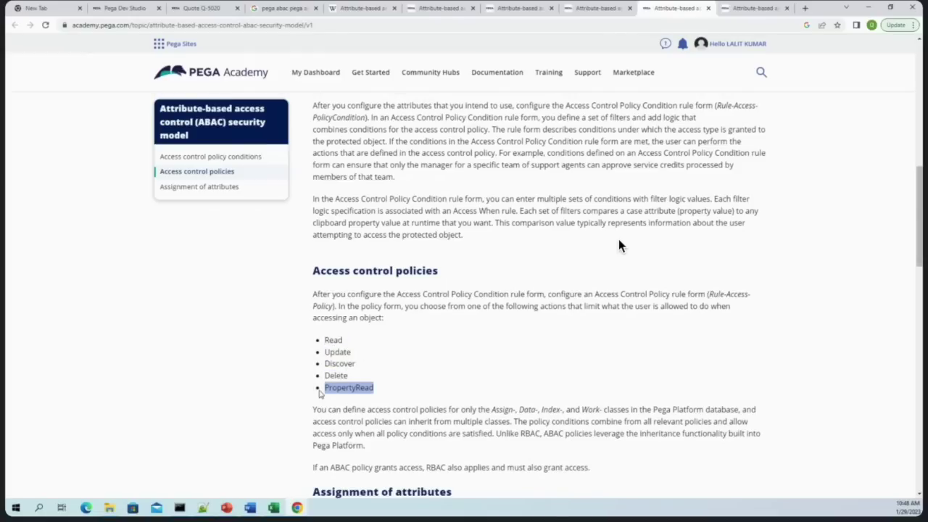
scroll(320, 393, "down", 1)
double_click(339, 316)
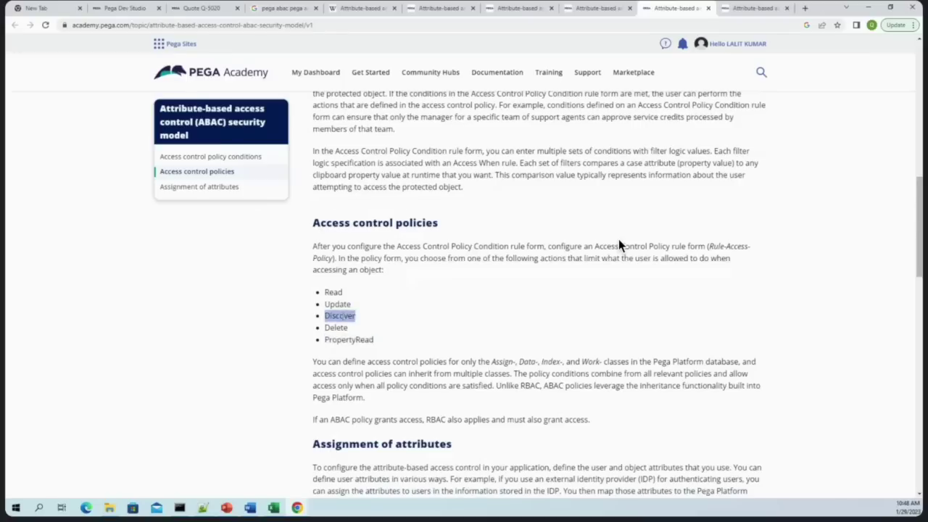
scroll(404, 332, "down", 6)
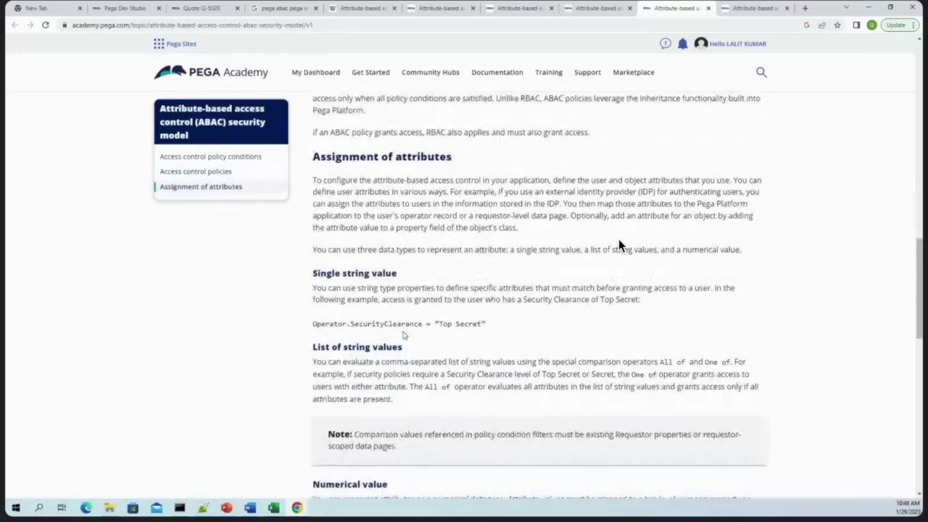
scroll(403, 334, "up", 5)
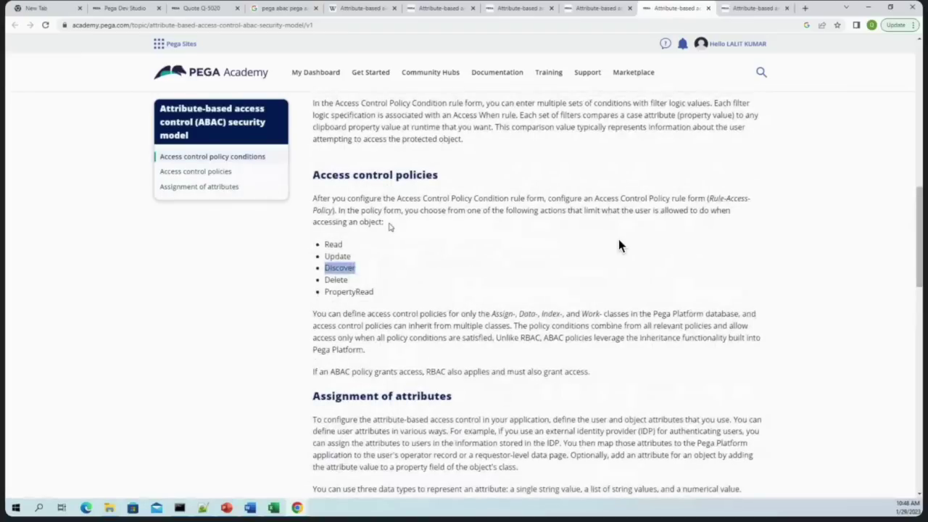
scroll(620, 247, "up", 7)
scroll(620, 245, "down", 7)
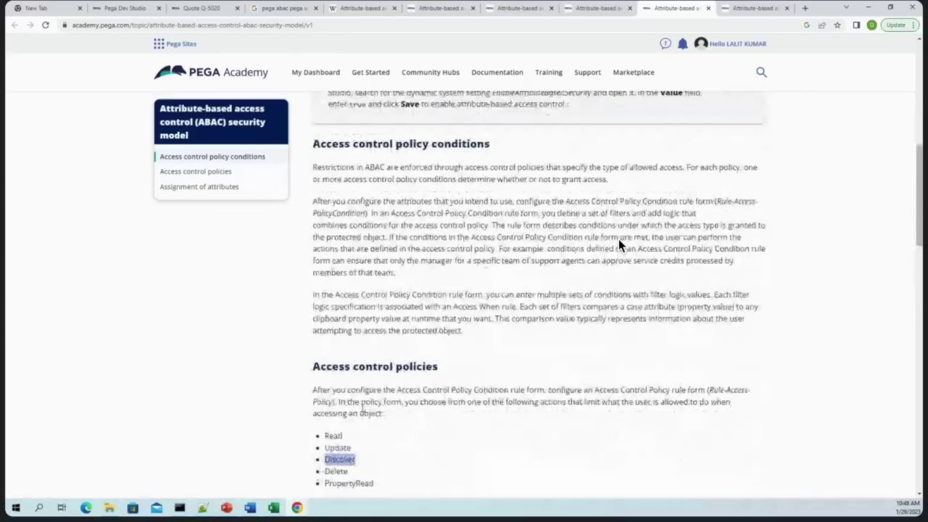
In the newer article version, highlight the PropertyEncrypt bullet and the word 'value' in it
key("ctrl+Tab")
scroll(620, 245, "down", 10)
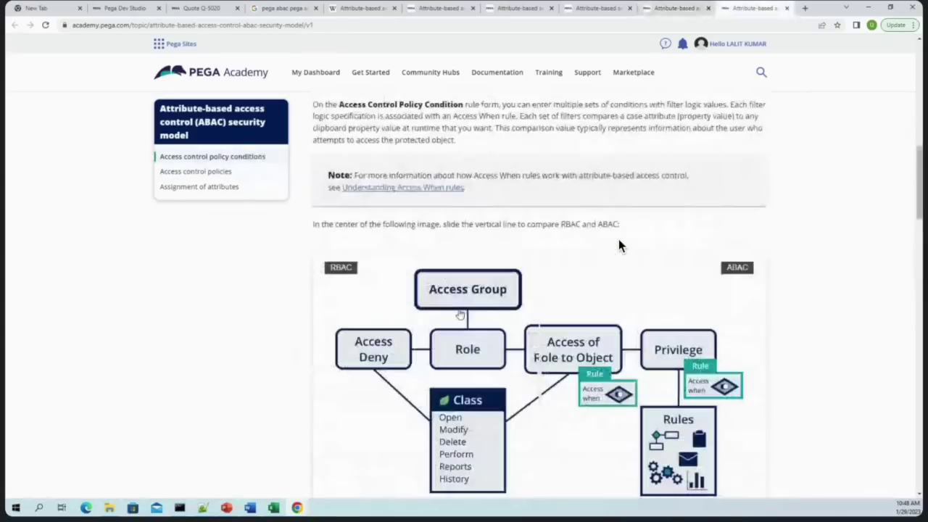
scroll(620, 245, "up", 4)
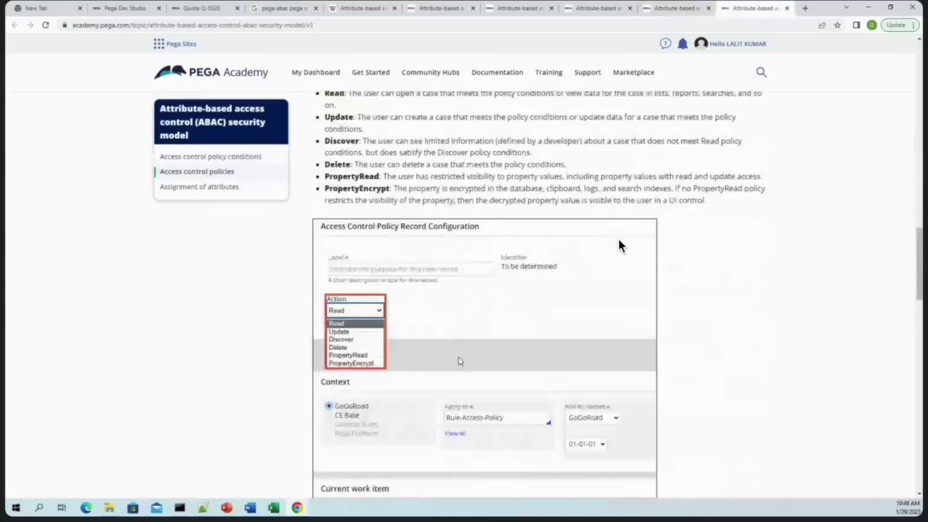
left_click_drag(326, 275, 717, 291)
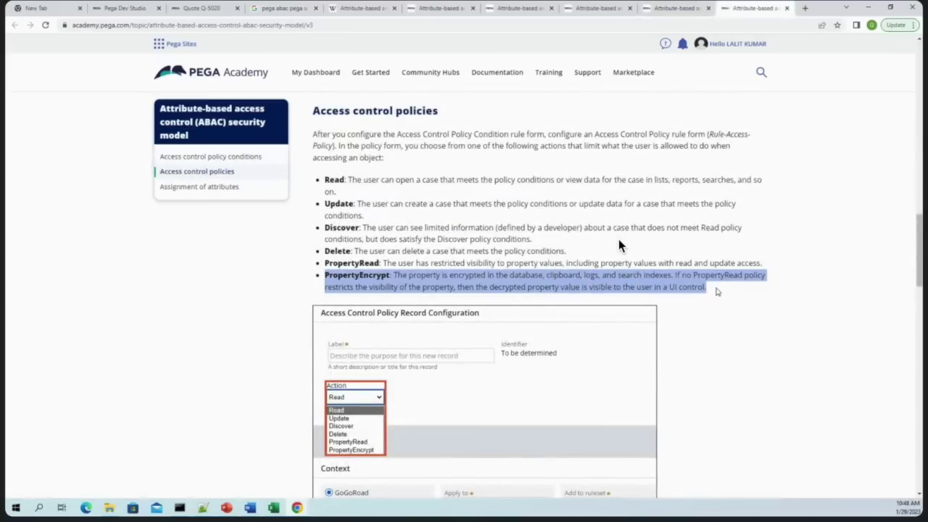
left_click(567, 286)
double_click(569, 286)
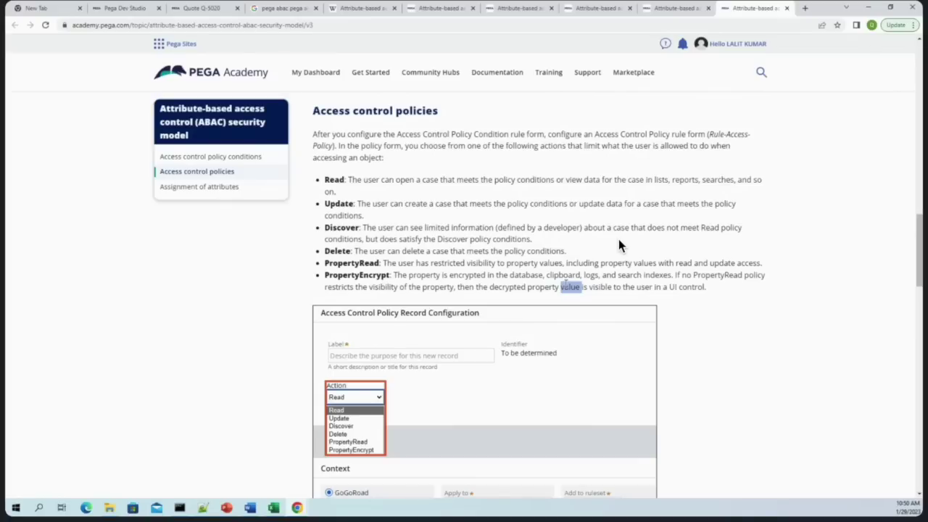
Read on to the classes policies apply to, then switch to the Excel notes workbook
scroll(620, 246, "down", 3)
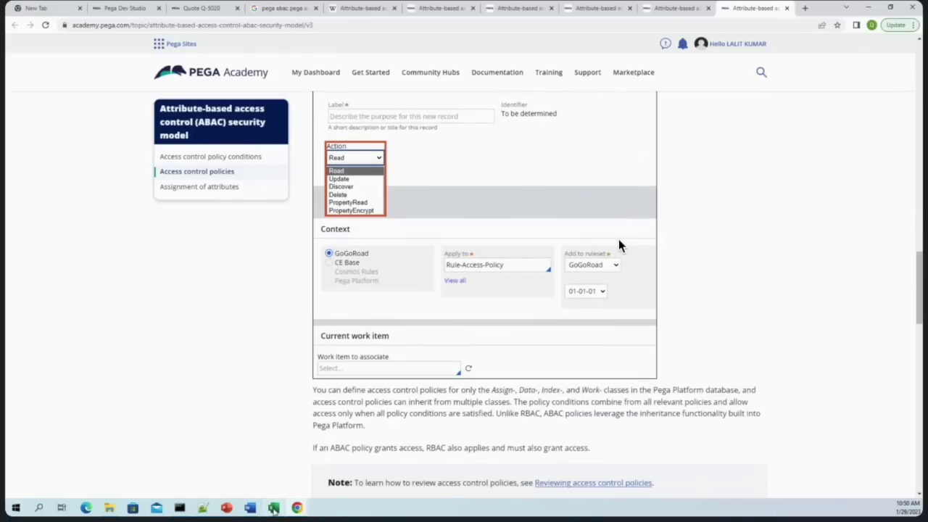
key("alt+Tab")
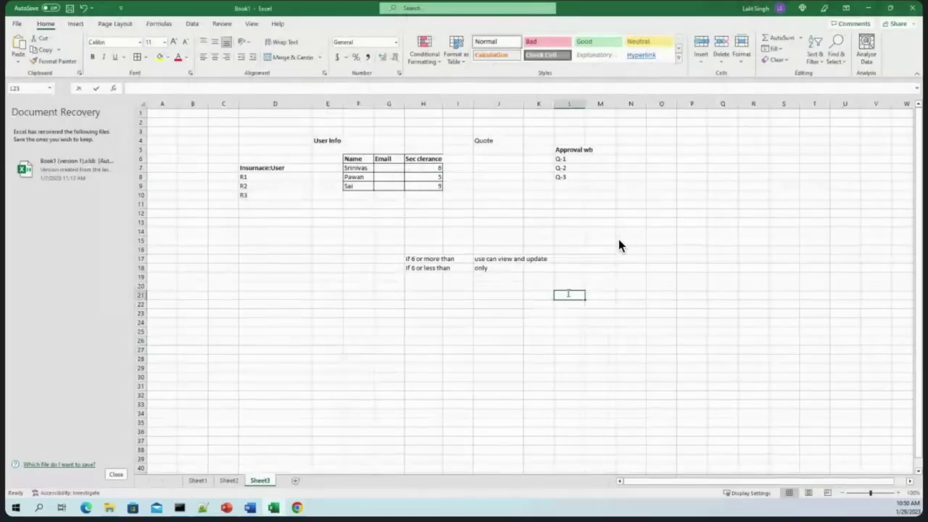
type("SSN")
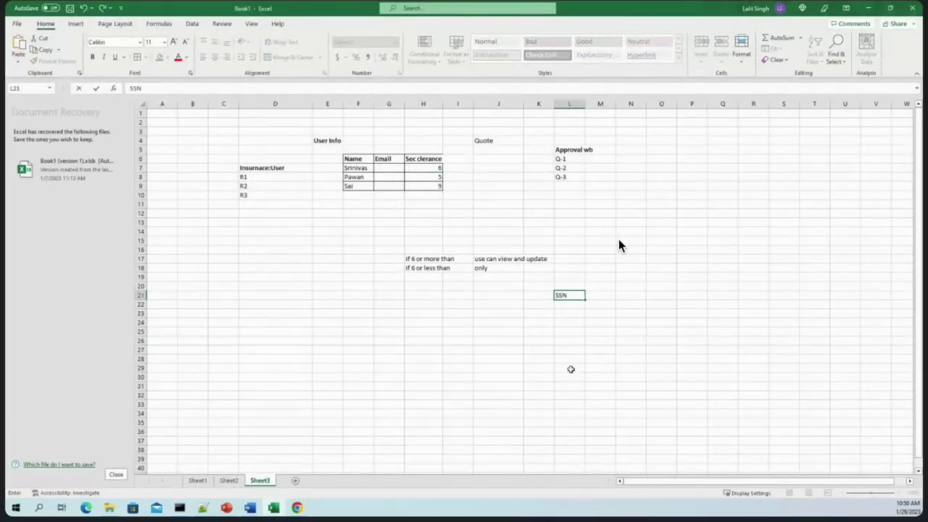
key("Return")
type("eAMIL")
key("Return")
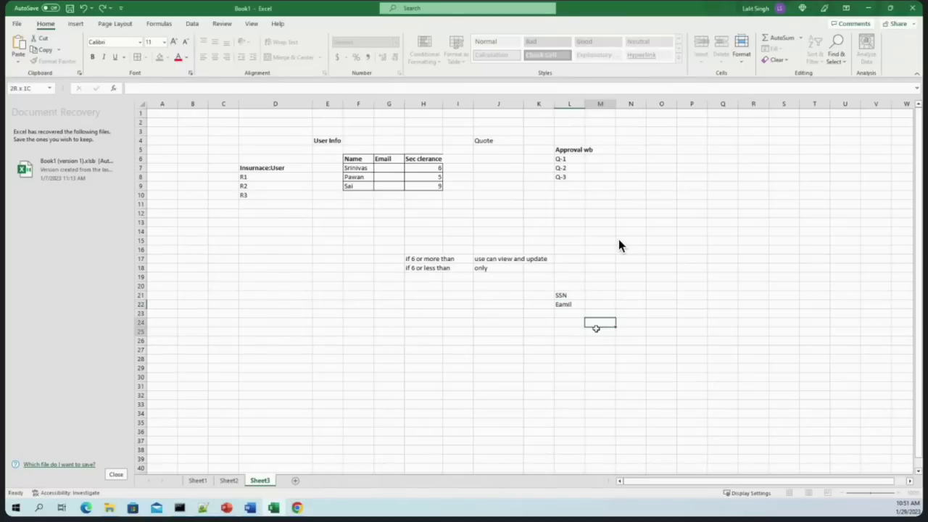
key("Up")
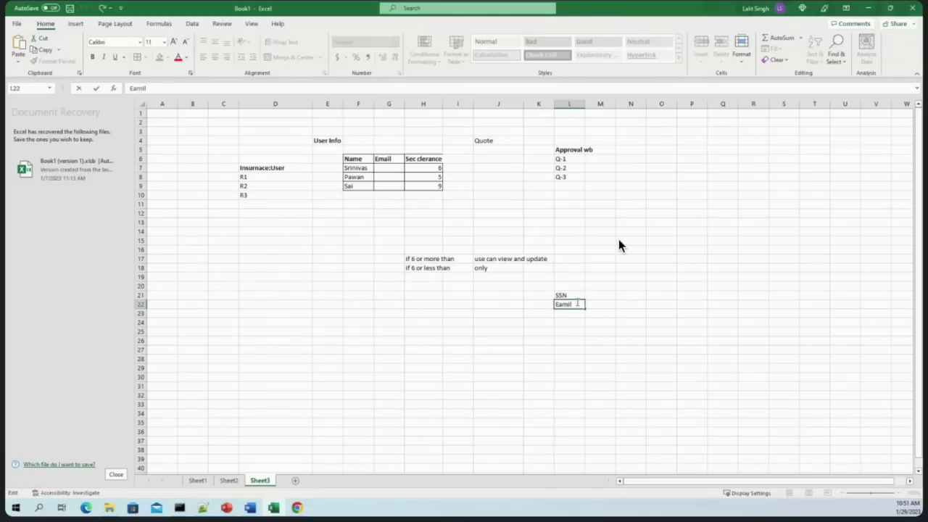
key("F2")
key("BackSpace")
key("BackSpace")
key("BackSpace")
key("BackSpace")
type("mail")
key("Return")
type("Accou")
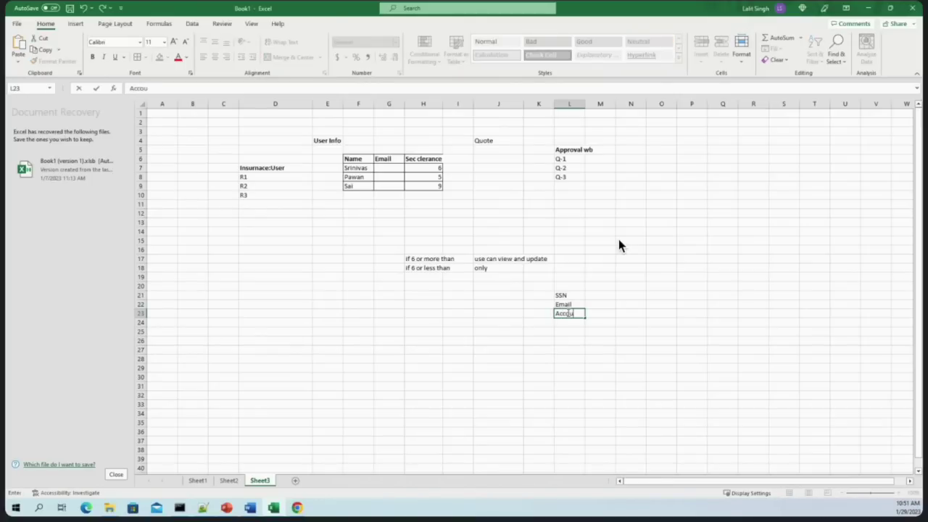
type("nt Numbere")
key("BackSpace")
key("BackSpace")
key("BackSpace")
type("er")
left_click(627, 317)
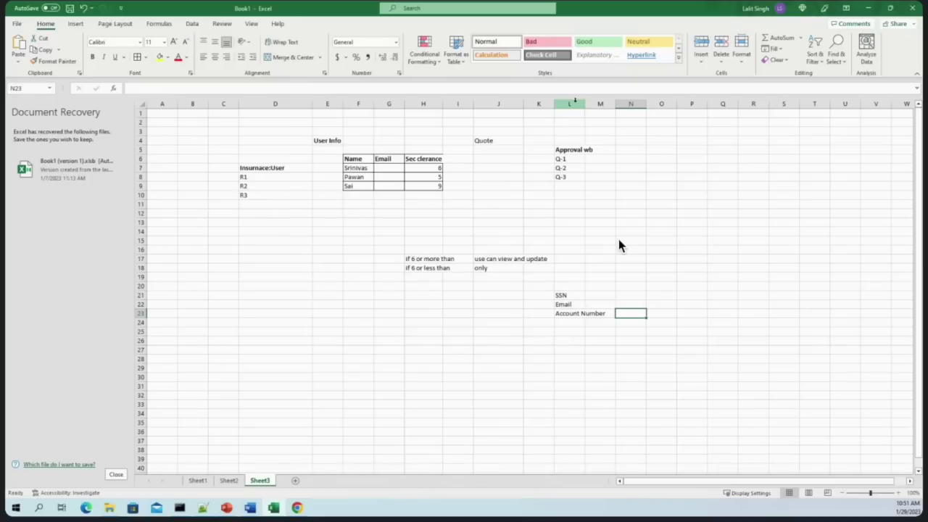
left_click_drag(583, 104, 625, 104)
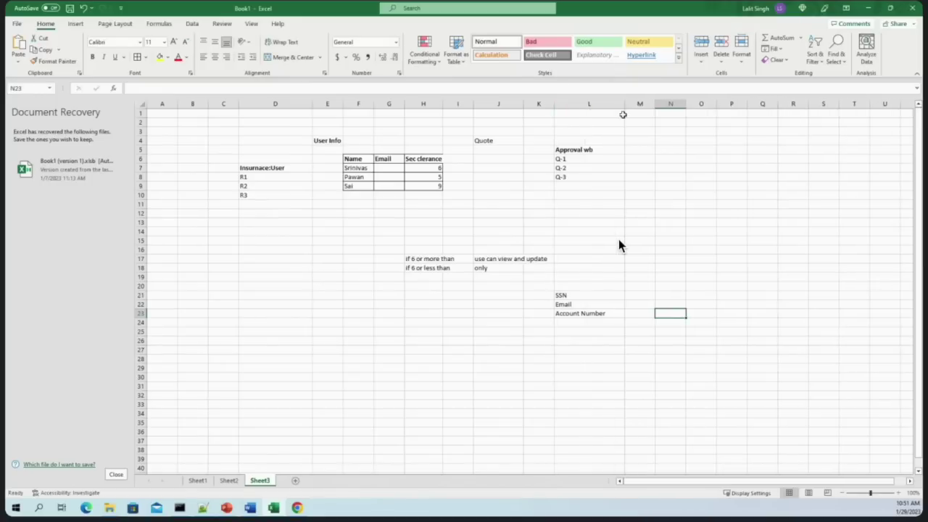
left_click(646, 295)
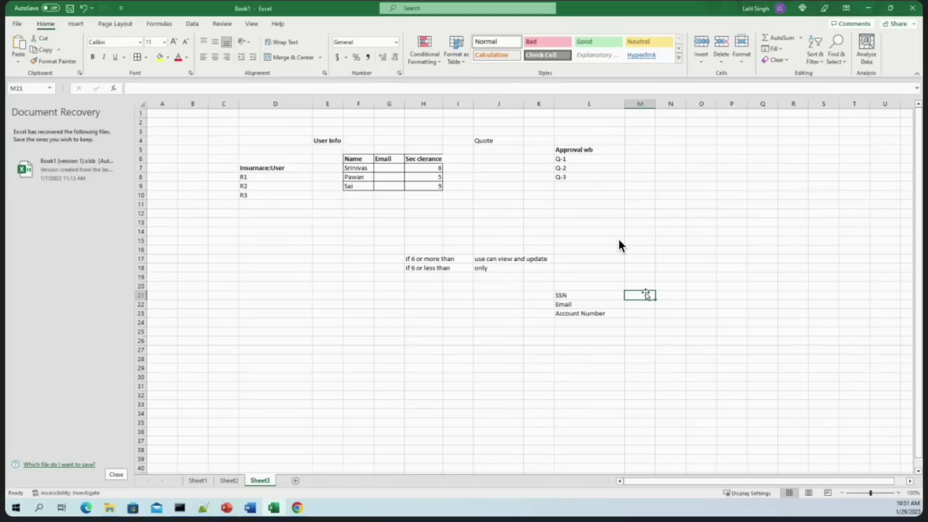
Enter 'Enter SSN' in cell M21 and widen column M to fit it
double_click(646, 294)
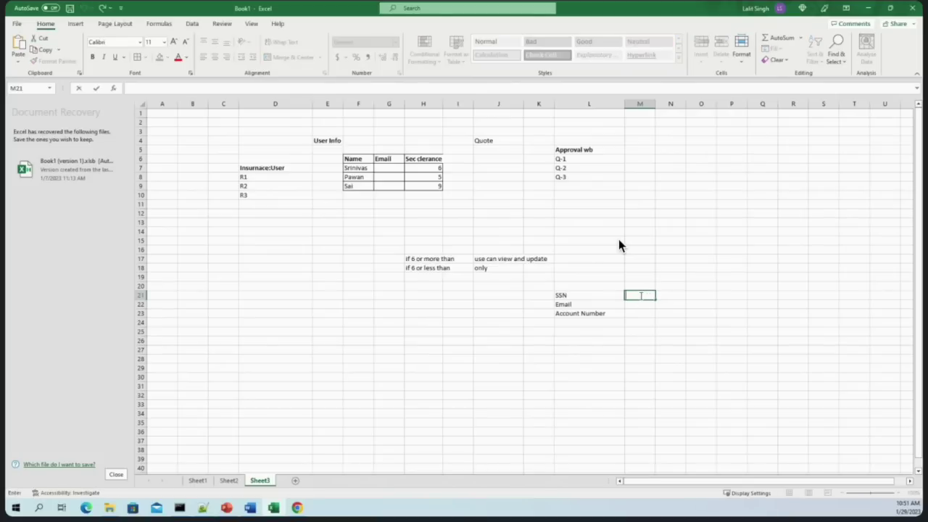
type("Mnadtor")
key("BackSpace")
key("BackSpace")
key("BackSpace")
key("BackSpace")
key("BackSpace")
key("BackSpace")
key("BackSpace")
type("Entere")
key("BackSpace")
key("BackSpace")
type("er")
key("BackSpace")
type("SSN")
left_click(657, 103)
left_click_drag(656, 104, 728, 107)
Complete M21 as 'Enter SSN value' and copy it into M22 and M23
left_click(677, 295)
double_click(677, 296)
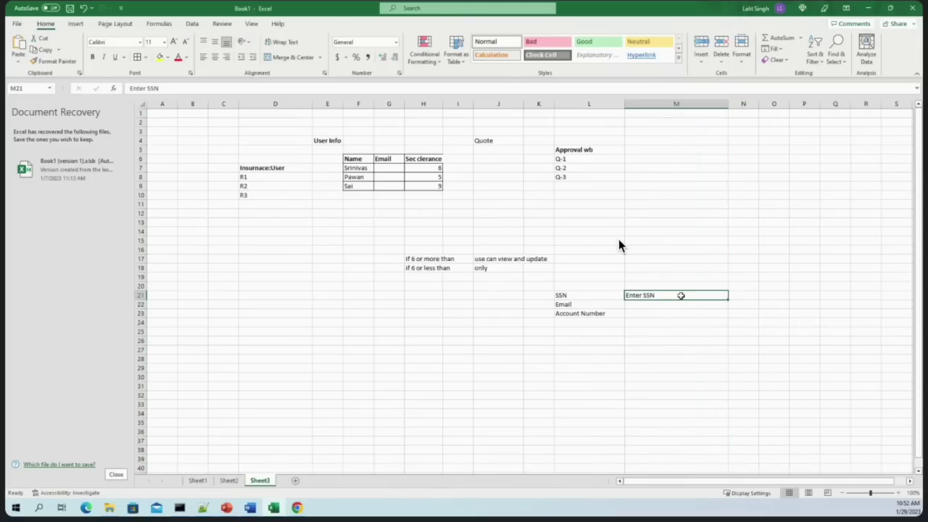
type("value")
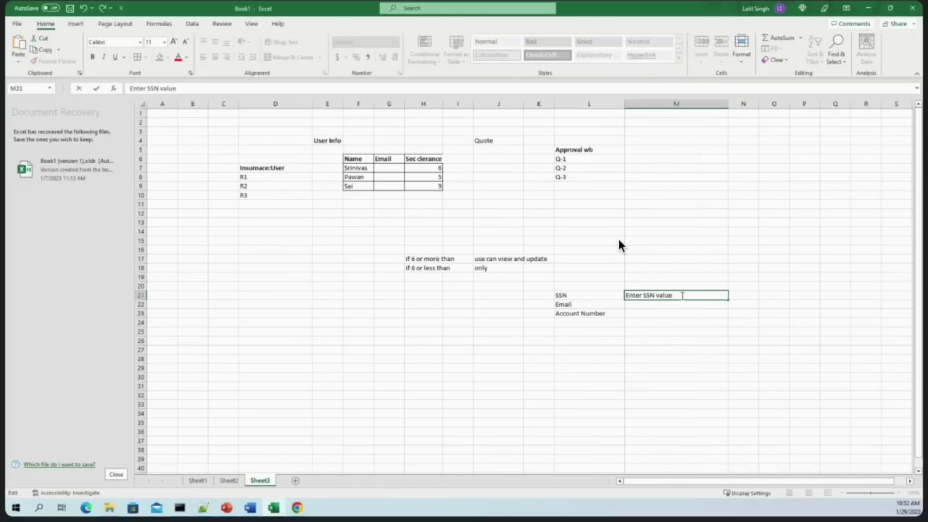
key("shift+Home")
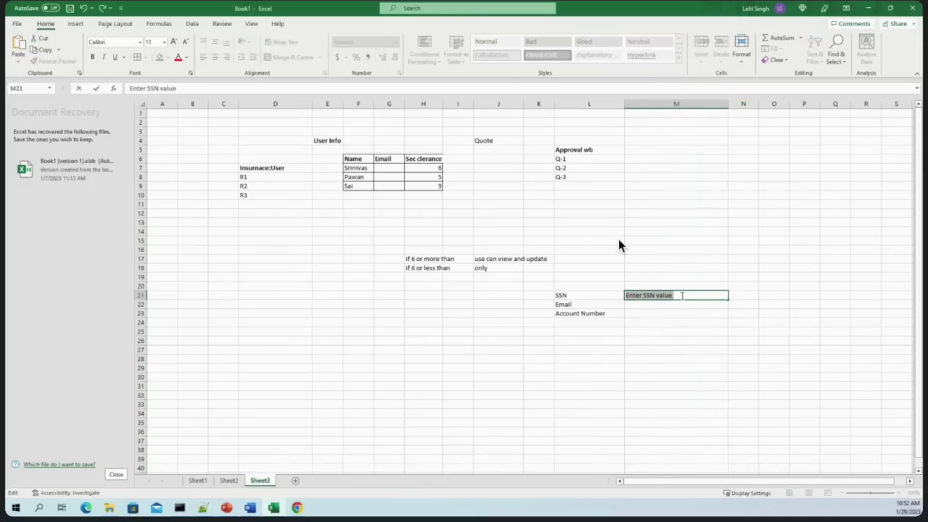
key("ctrl+c")
left_click(669, 304)
key("ctrl+v")
left_click(663, 311)
key("ctrl+v")
Change M22 to 'Enter email value'
left_click(641, 305)
double_click(647, 305)
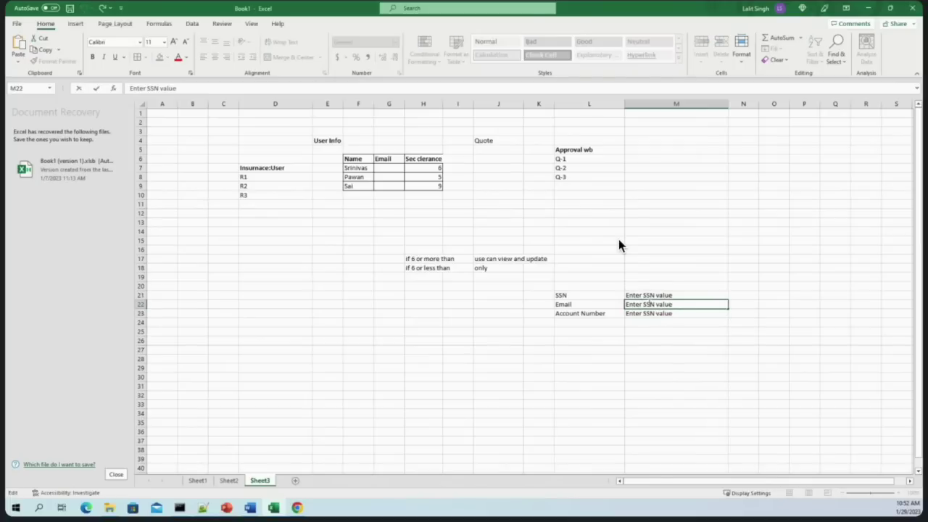
type("email")
left_click(657, 345)
Change M23 to 'Enter Account Number value' and check the three prompt cells
left_click(651, 317)
double_click(649, 313)
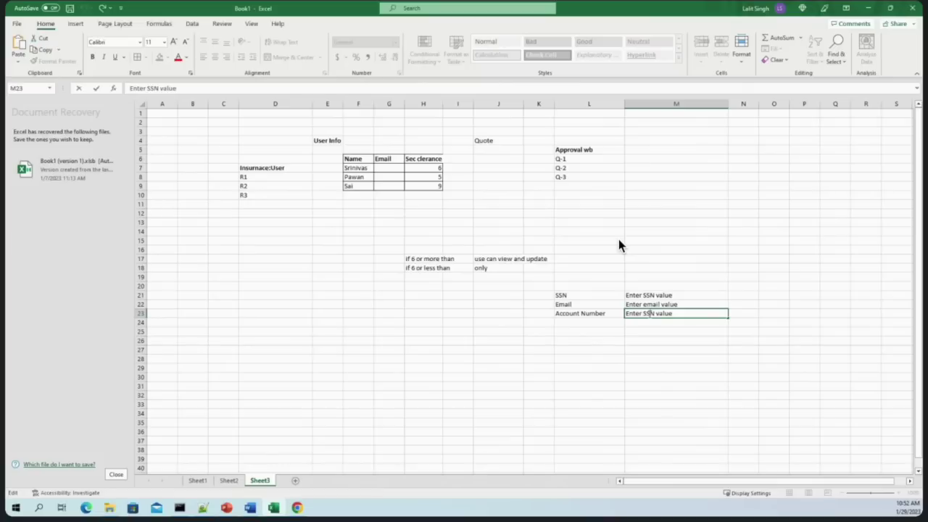
double_click(650, 313)
type("Account Number")
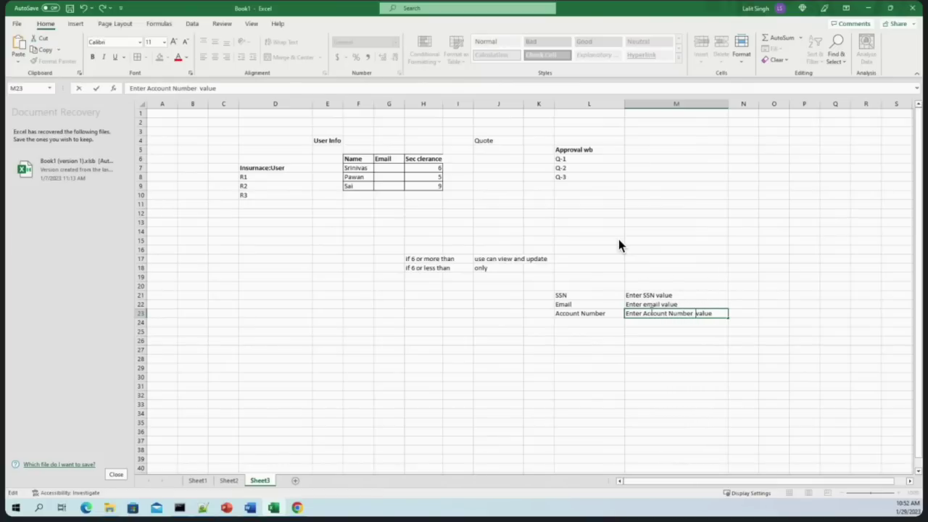
left_click(746, 403)
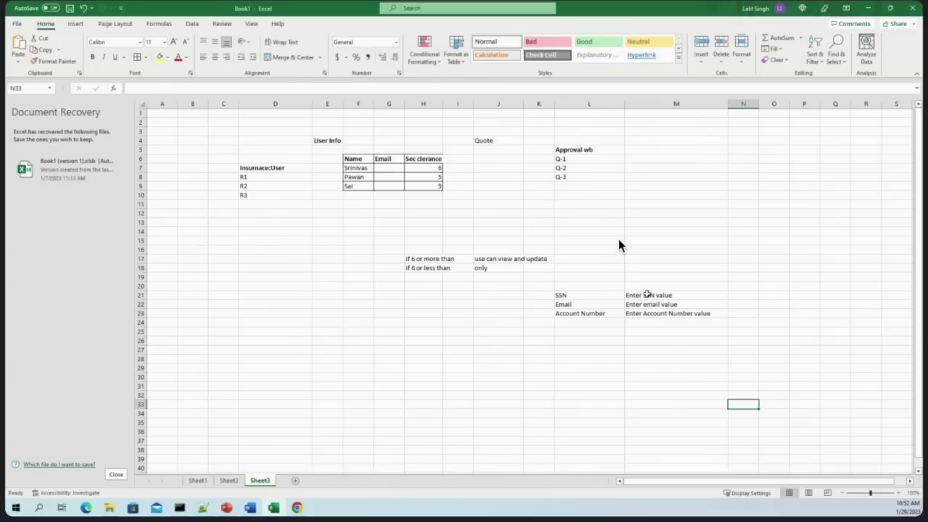
left_click(671, 314)
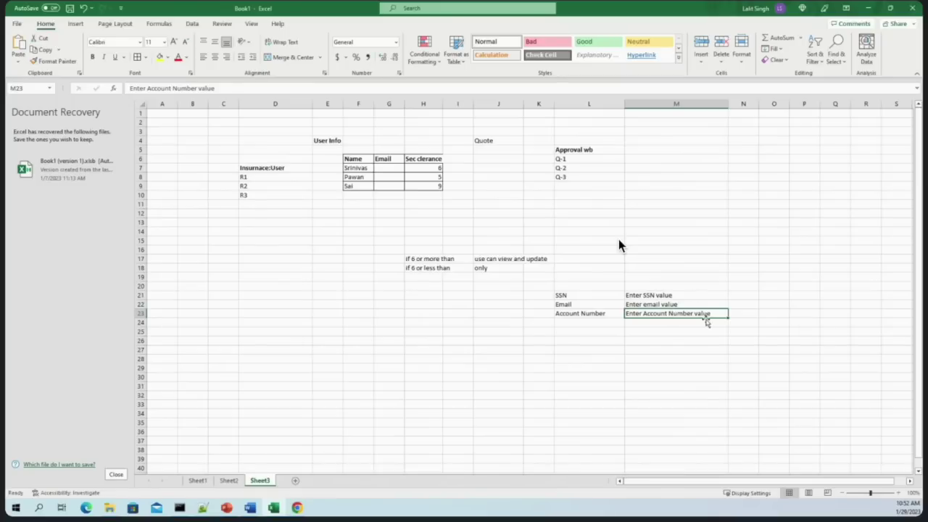
left_click(739, 295)
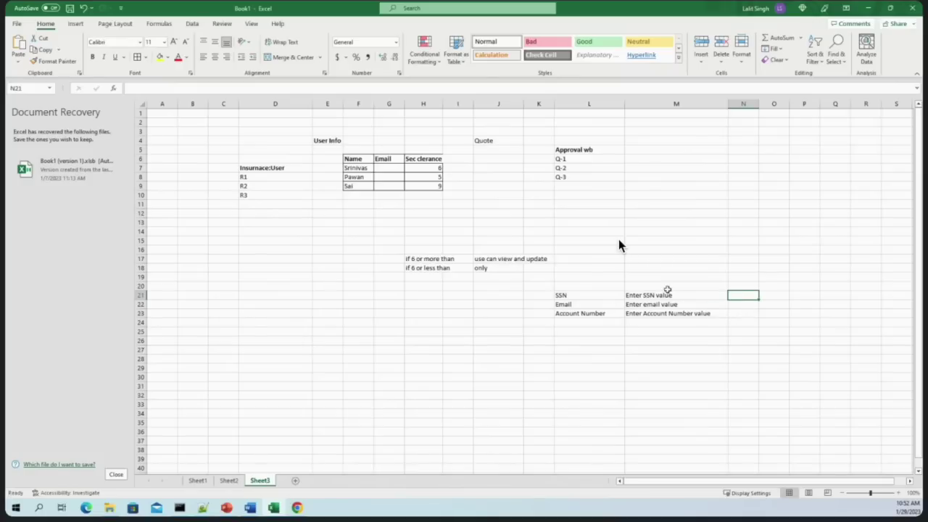
left_click_drag(668, 295, 706, 317)
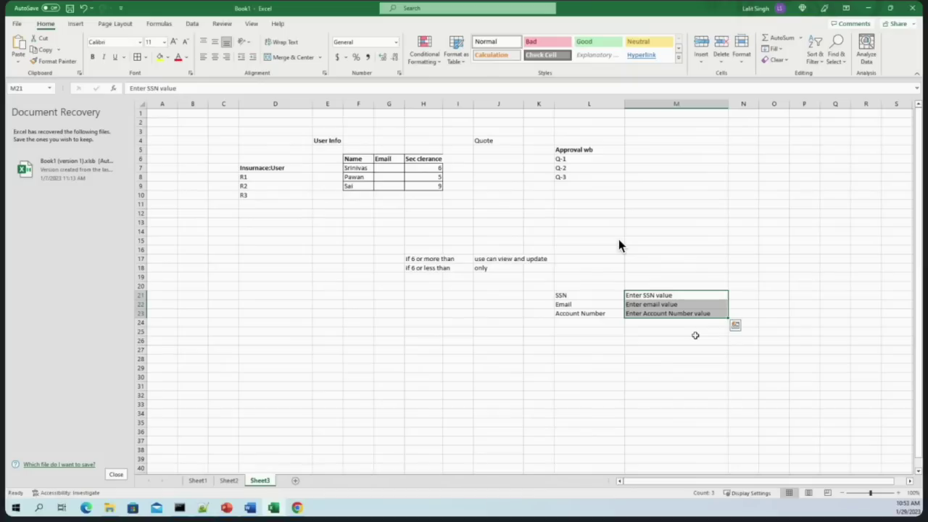
left_click(869, 8)
left_click(125, 8)
Under Technical records, filter the Message rule list by name and open pzFillMandatoryFields
left_click(59, 216)
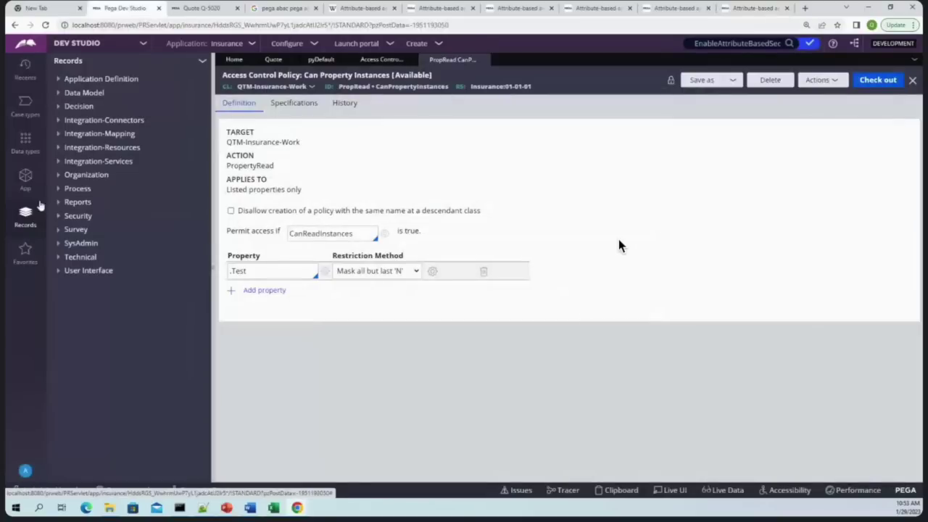
left_click(59, 257)
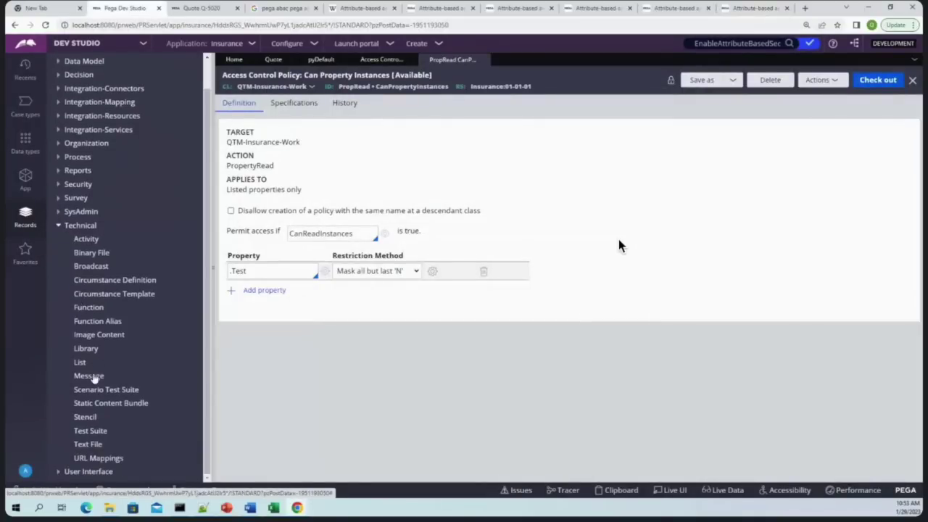
left_click(86, 376)
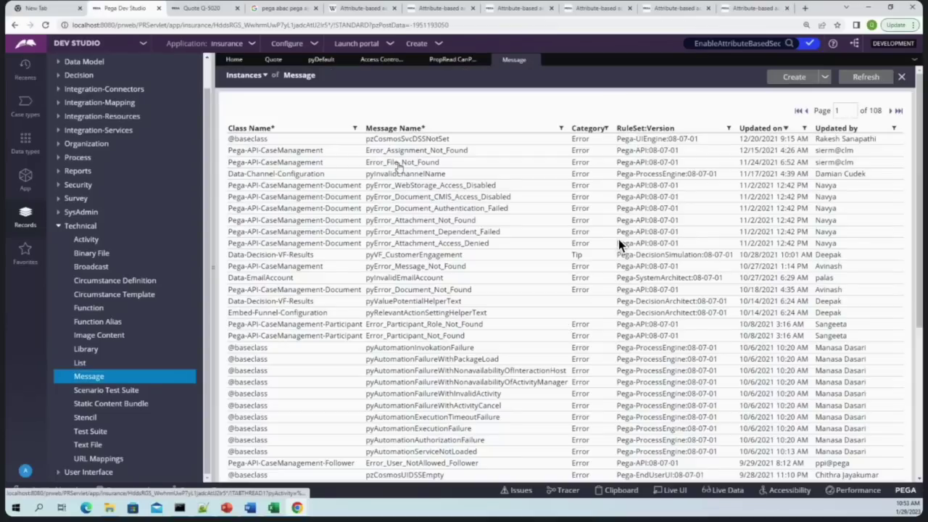
left_click(400, 169)
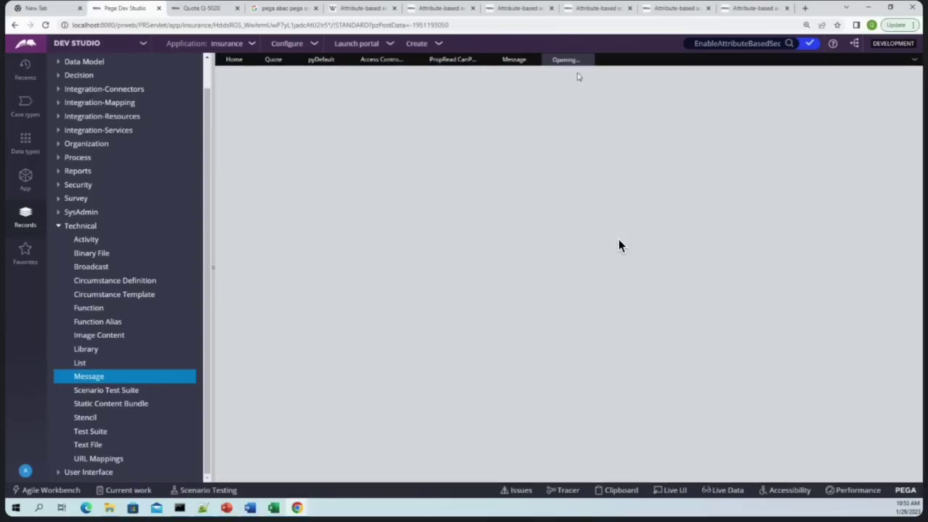
left_click(587, 59)
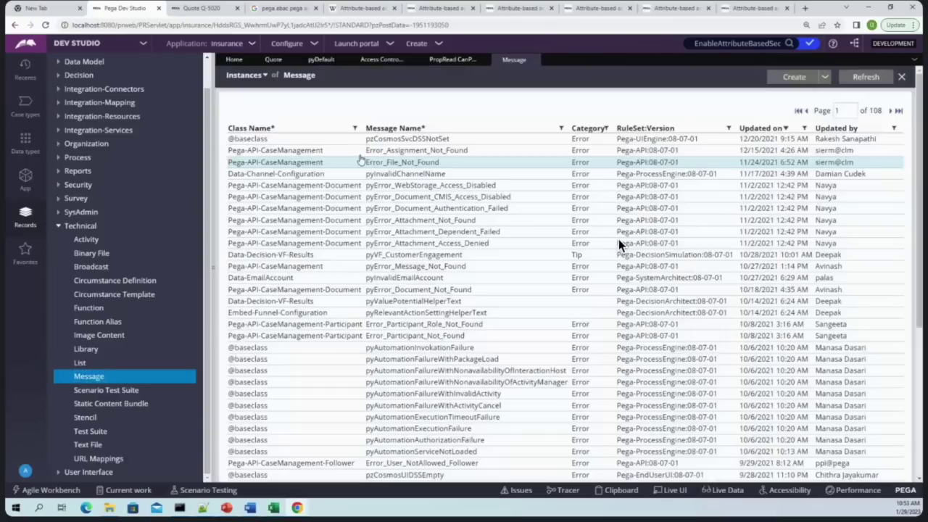
left_click(561, 128)
left_click(505, 175)
type("mand")
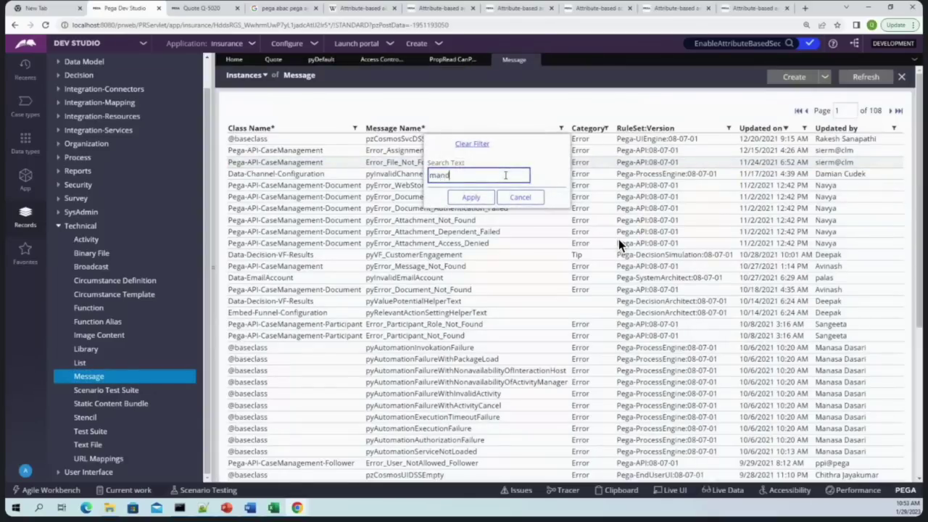
left_click(469, 200)
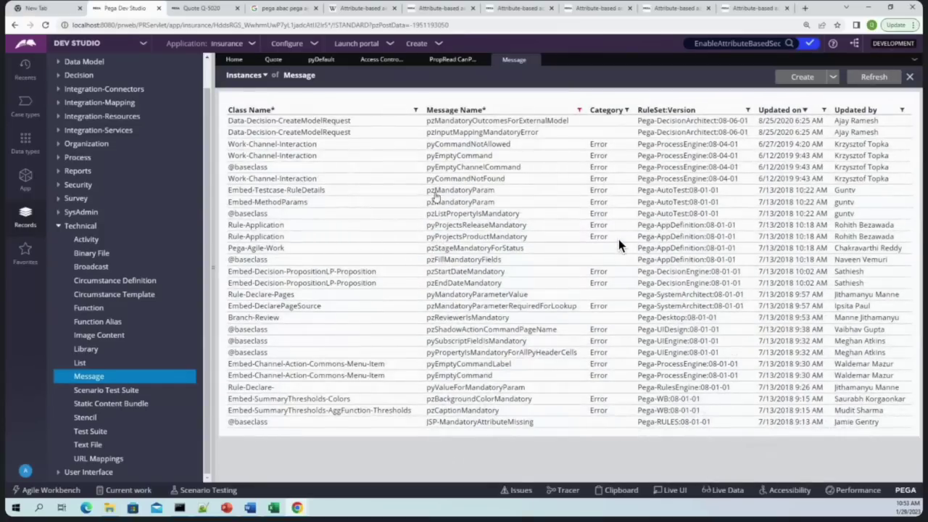
left_click(447, 260)
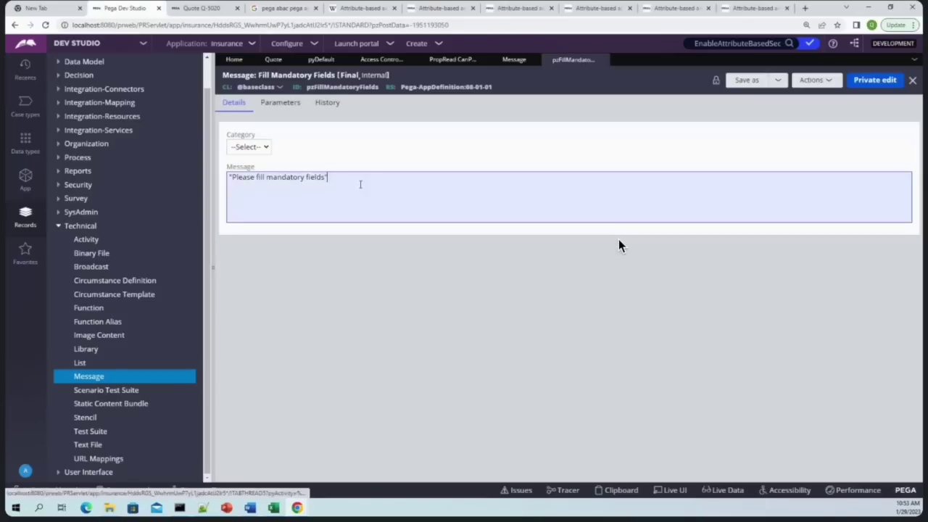
left_click_drag(366, 181, 226, 167)
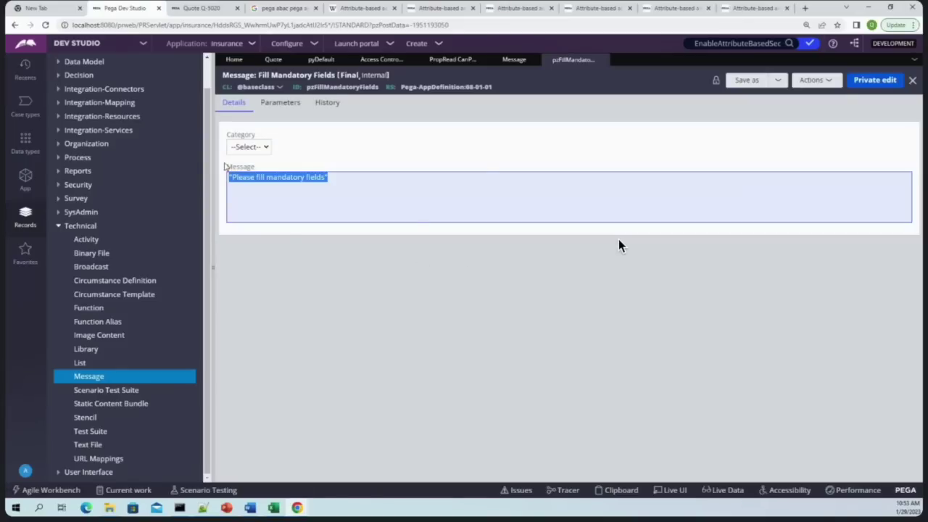
left_click(281, 105)
left_click(225, 105)
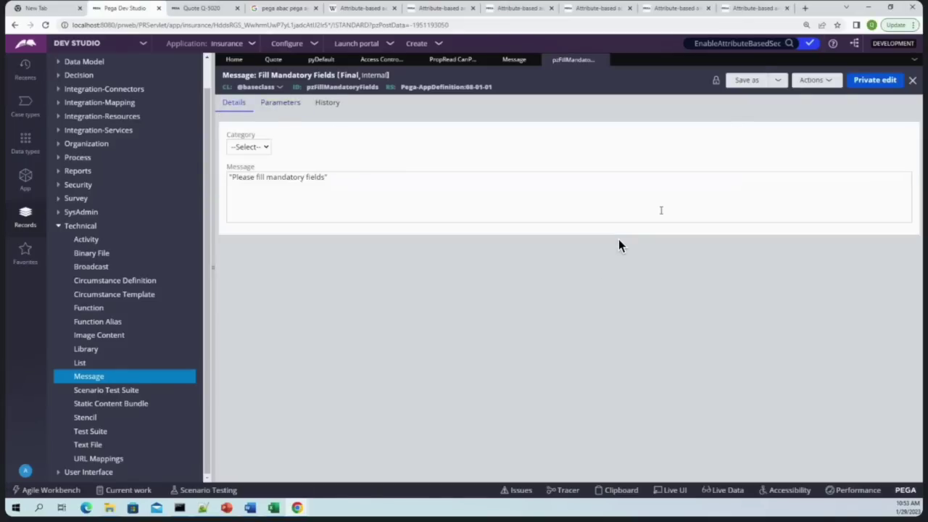
left_click(746, 79)
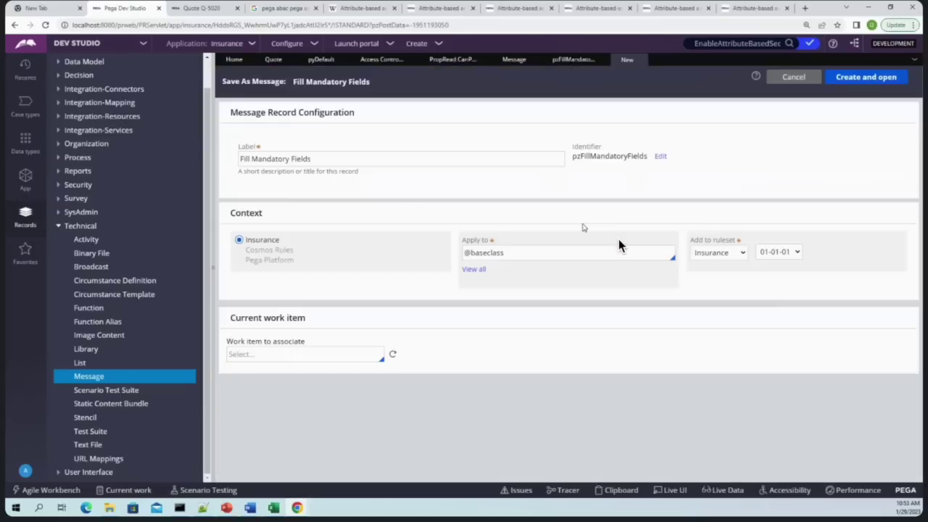
left_click(569, 247)
triple_click(531, 251)
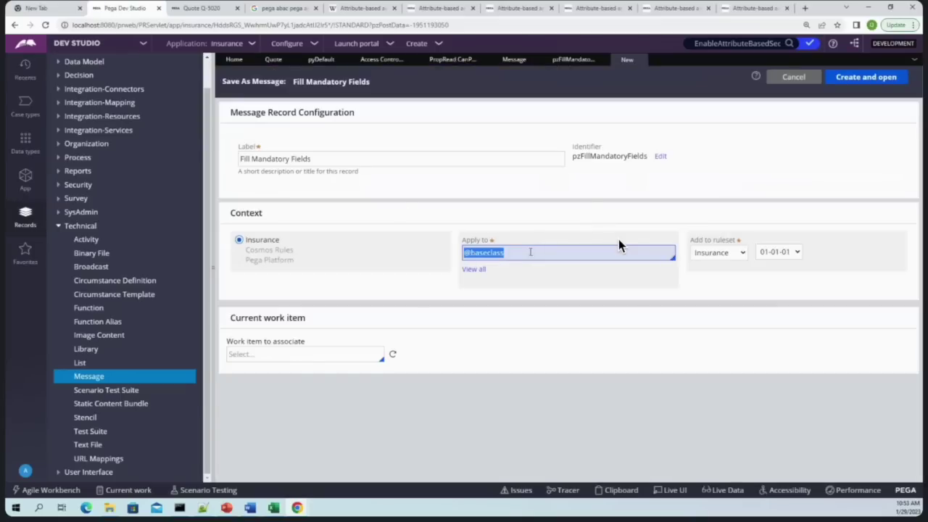
left_click(816, 161)
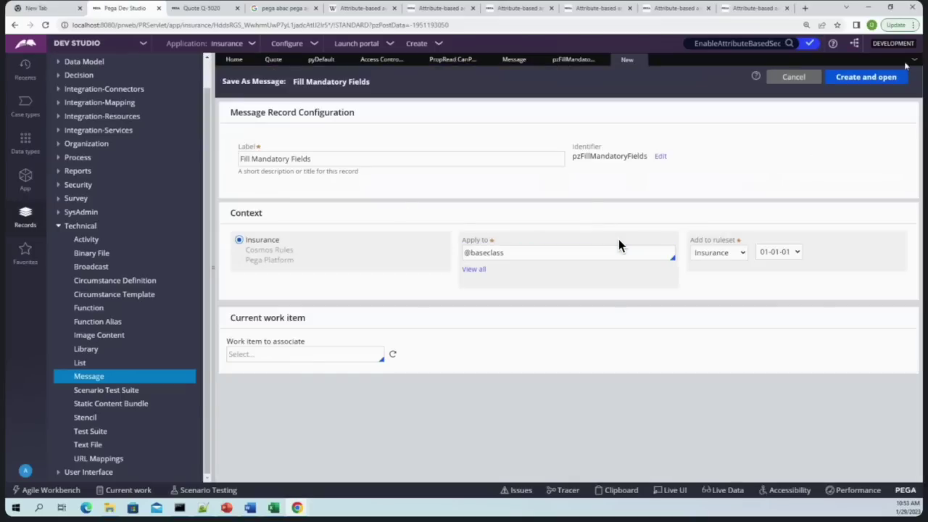
left_click(660, 156)
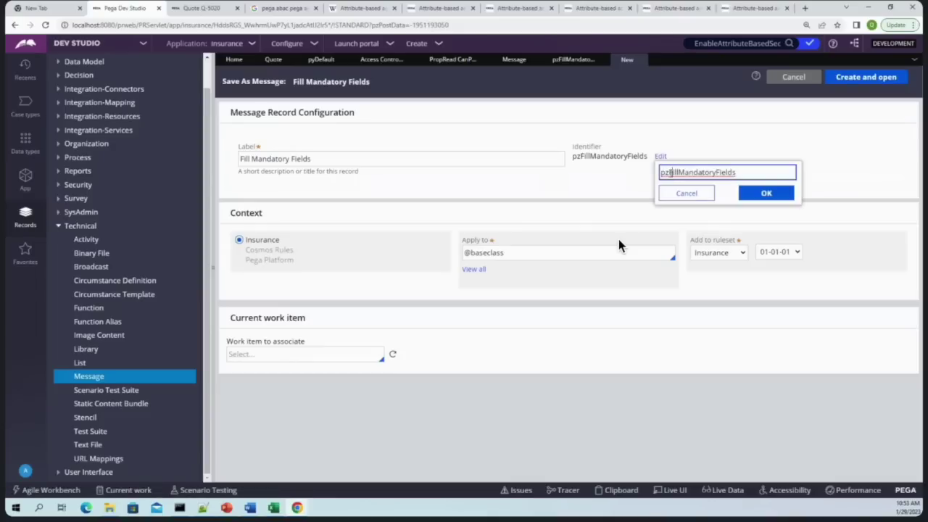
key("BackSpace")
key("BackSpace")
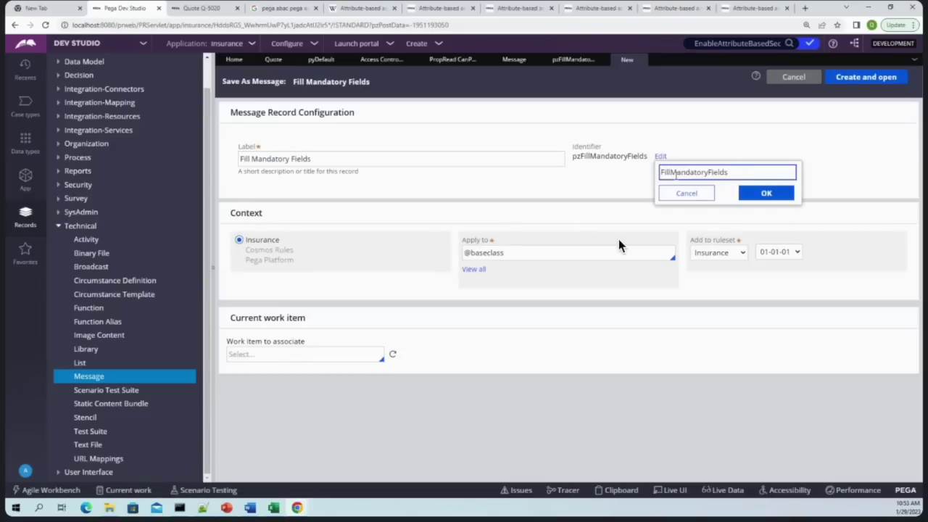
key("Return")
key("Return")
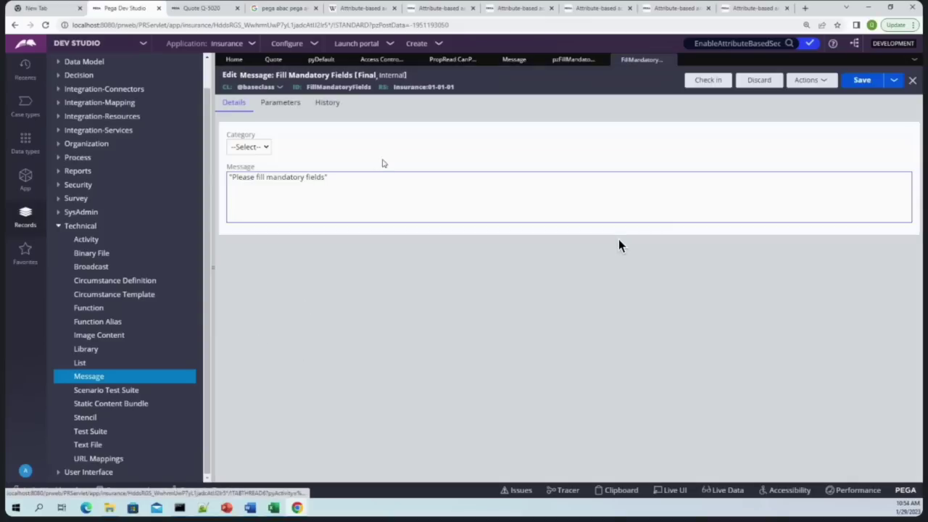
Save the FillMandatoryFields message rule and check it in with the comment 'wd'
left_click(279, 104)
left_click(284, 156)
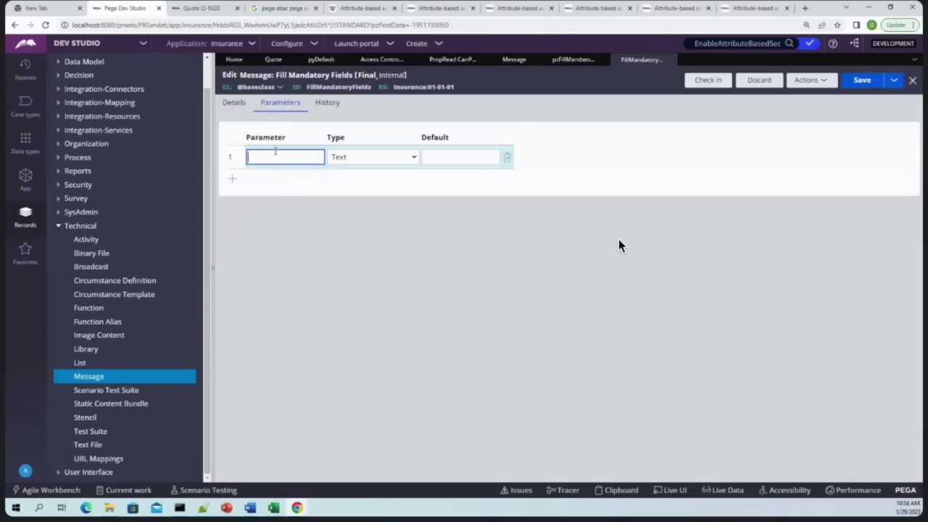
left_click(234, 102)
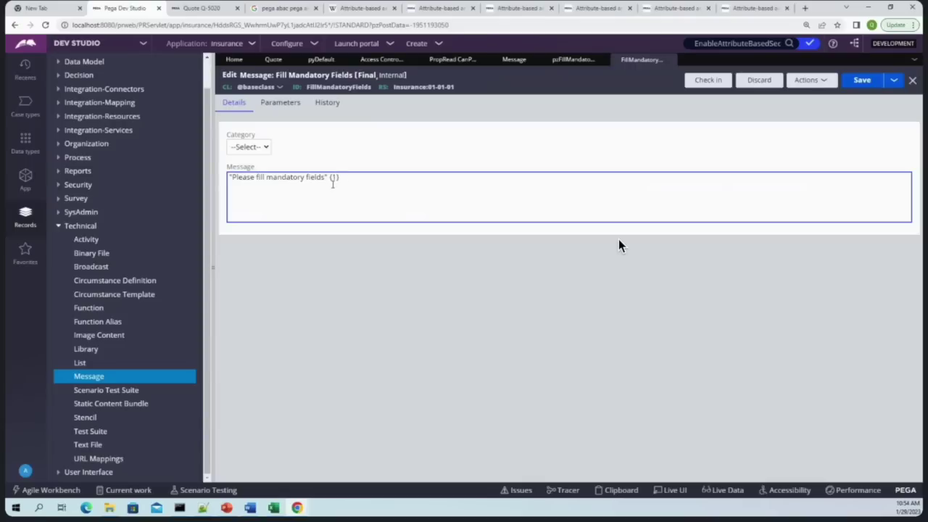
left_click(862, 80)
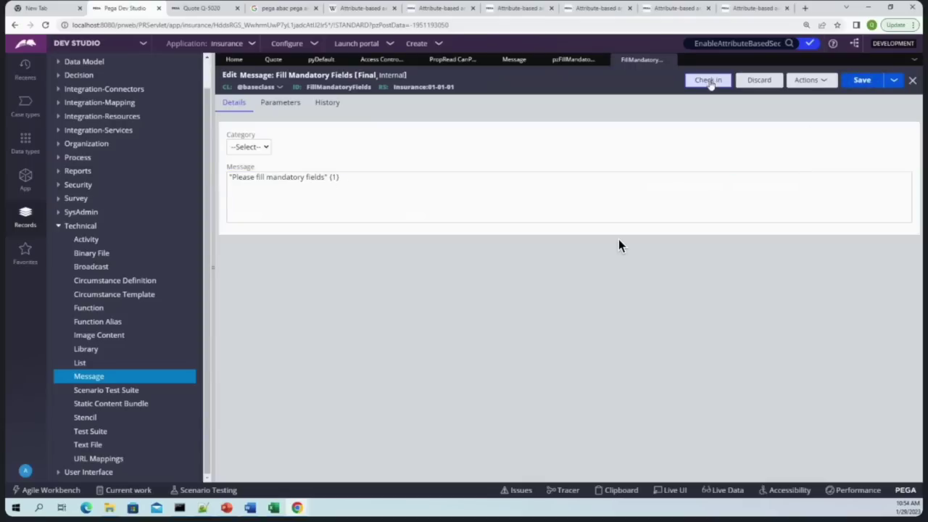
left_click(709, 81)
type("wd")
key("Return")
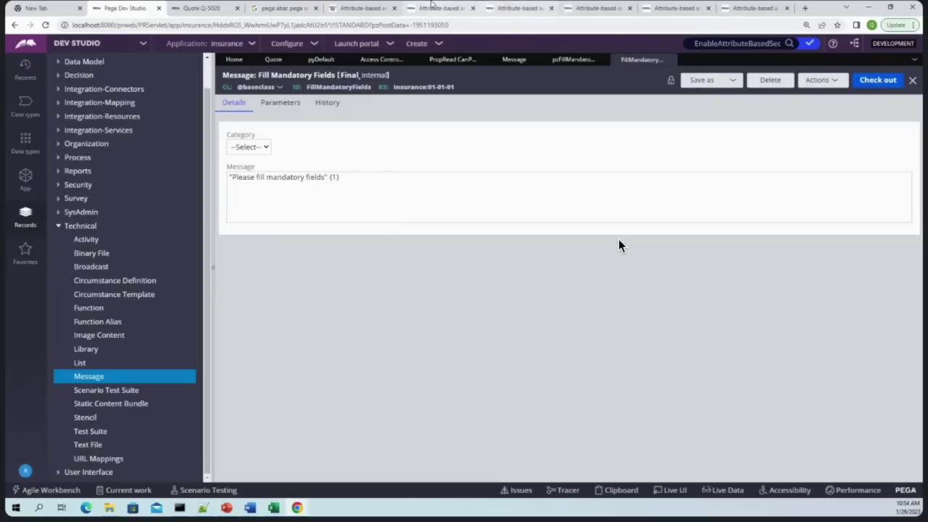
Close the extra Attribute-based access control reference tabs
left_click(366, 7)
left_click(393, 8)
left_click(394, 8)
left_click(393, 8)
Close the remaining reference tabs and return to Dev Studio
left_click(394, 8)
left_click(393, 8)
left_click(393, 7)
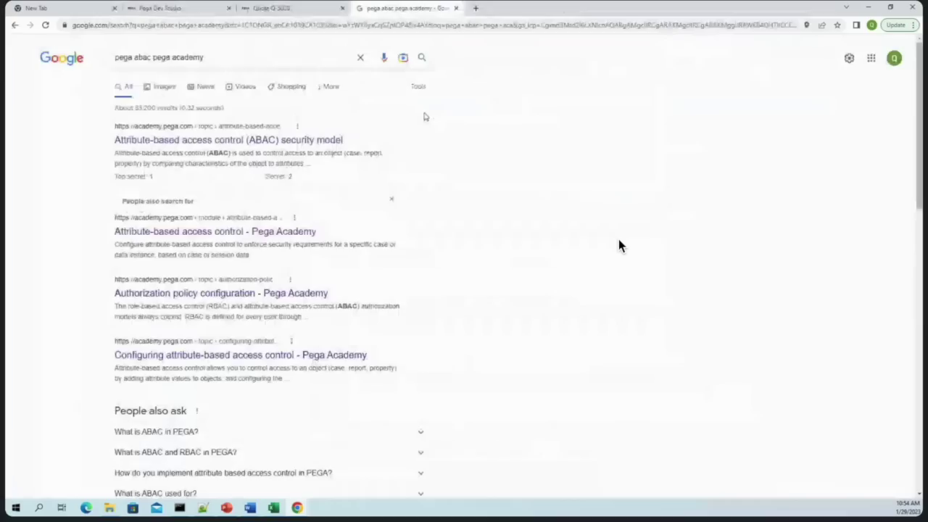
left_click(116, 8)
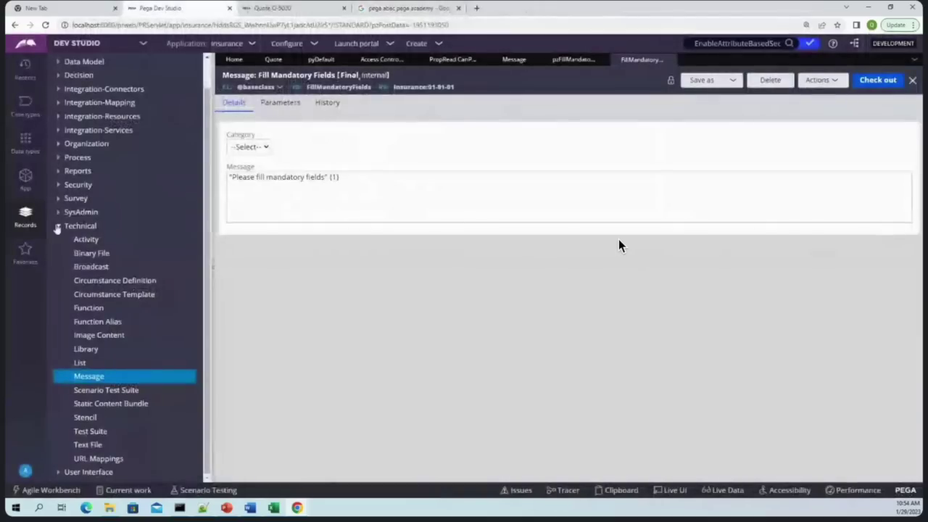
In the App explorer, expand Quote > Process > Flow Action and open the Create flow action
left_click(24, 178)
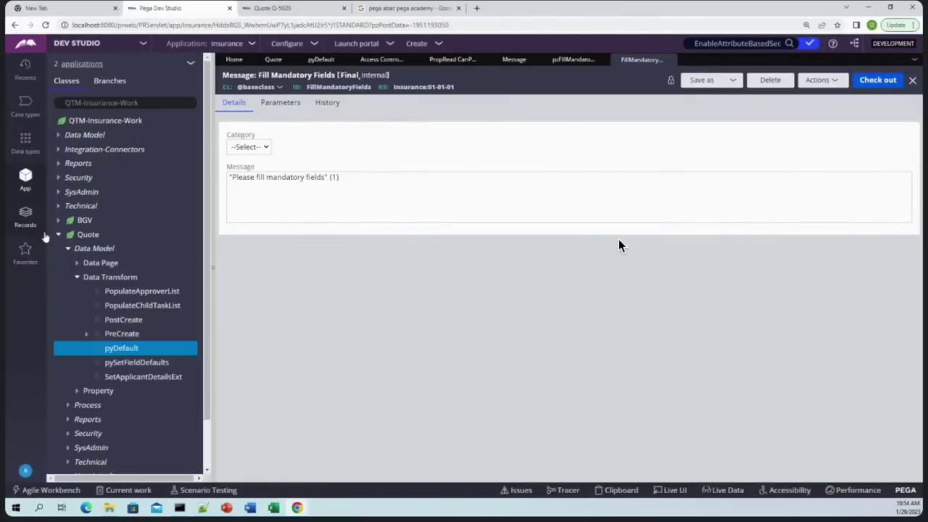
left_click(58, 235)
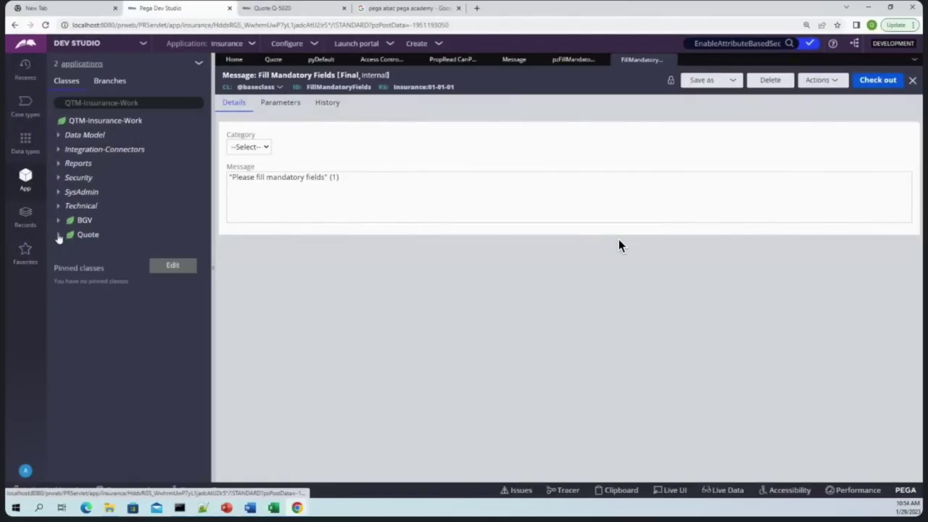
left_click(355, 185)
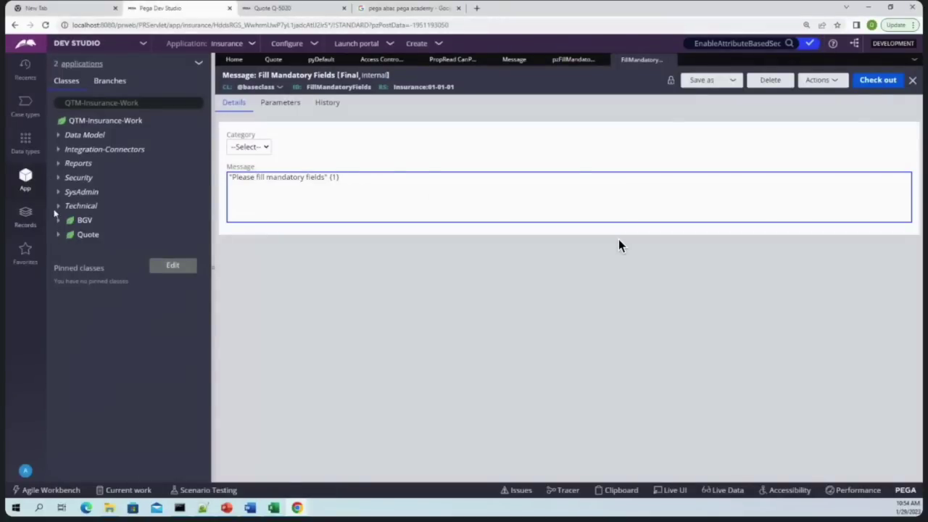
left_click(58, 235)
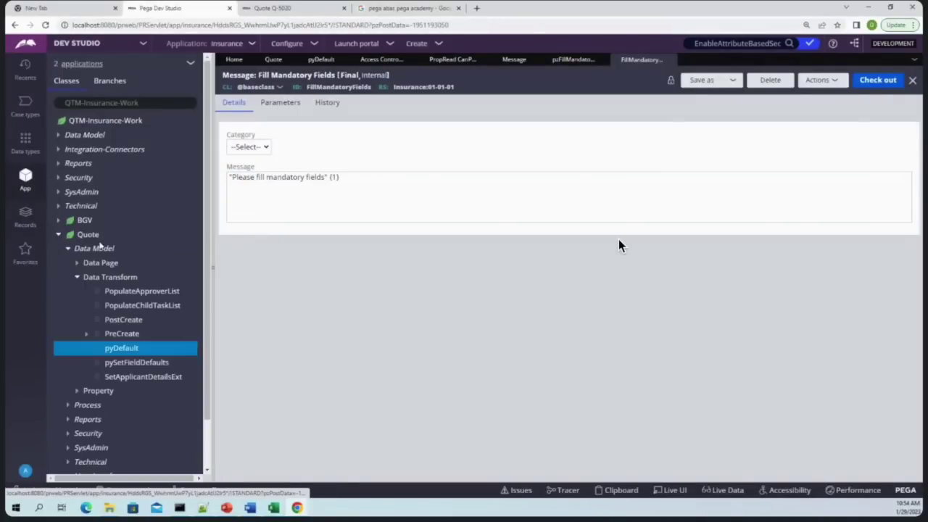
left_click(67, 405)
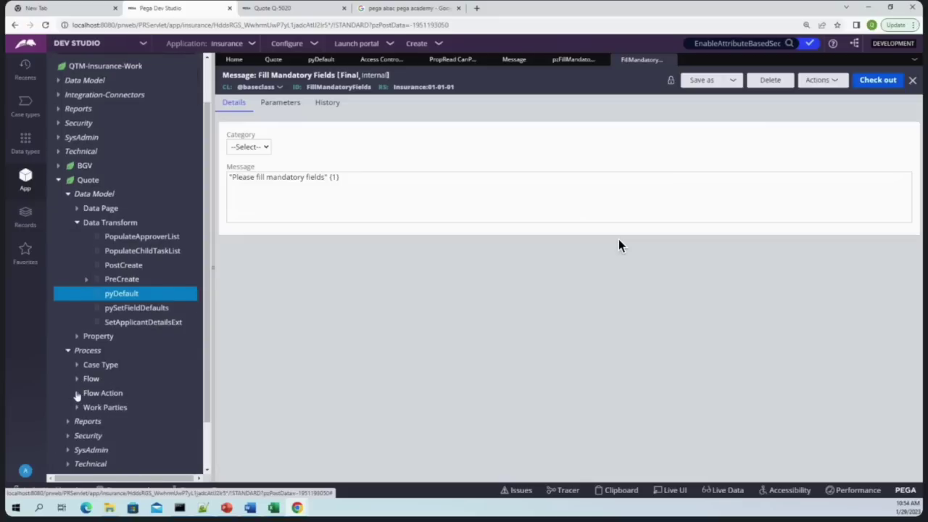
left_click(77, 393)
left_click(115, 337)
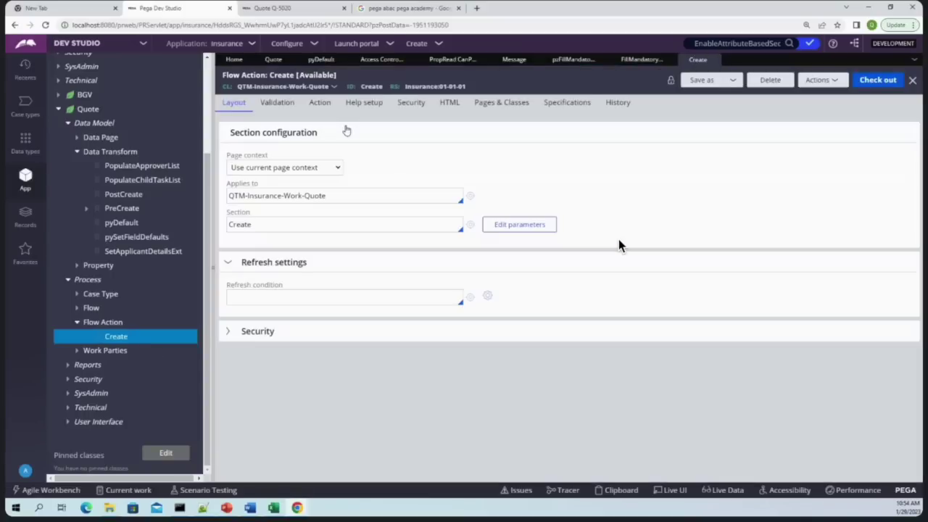
Reference ValidateCreate on the Create flow action's Validation tab and save the flow action
left_click(317, 105)
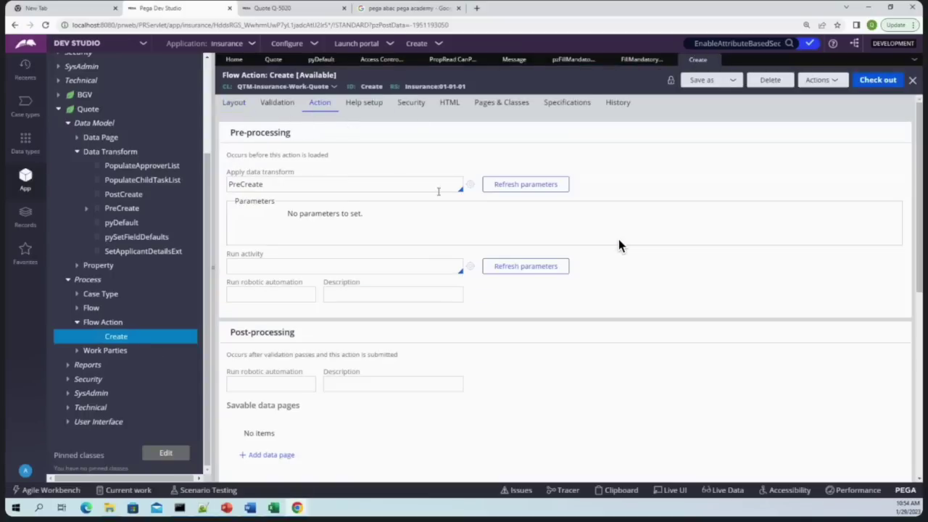
left_click(281, 106)
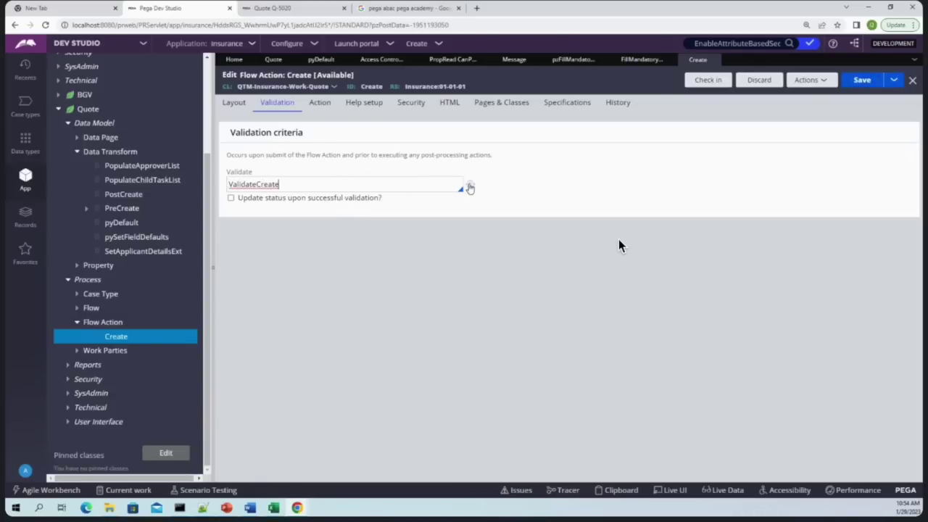
left_click(469, 185)
left_click(697, 60)
key("ctrl+s")
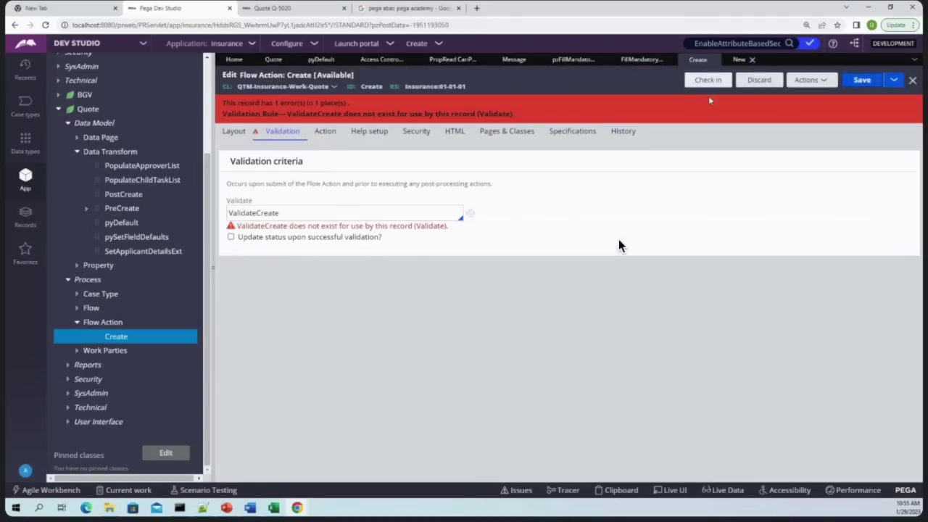
Create and open the new ValidateCreate validate rule, re-save the flow action, and save ValidateCreate
left_click(739, 60)
left_click(863, 77)
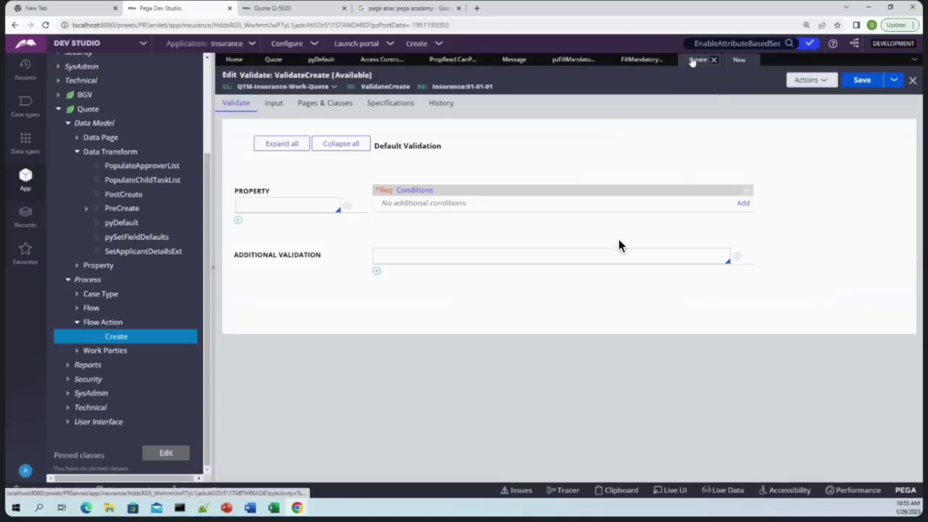
left_click(697, 59)
left_click(861, 81)
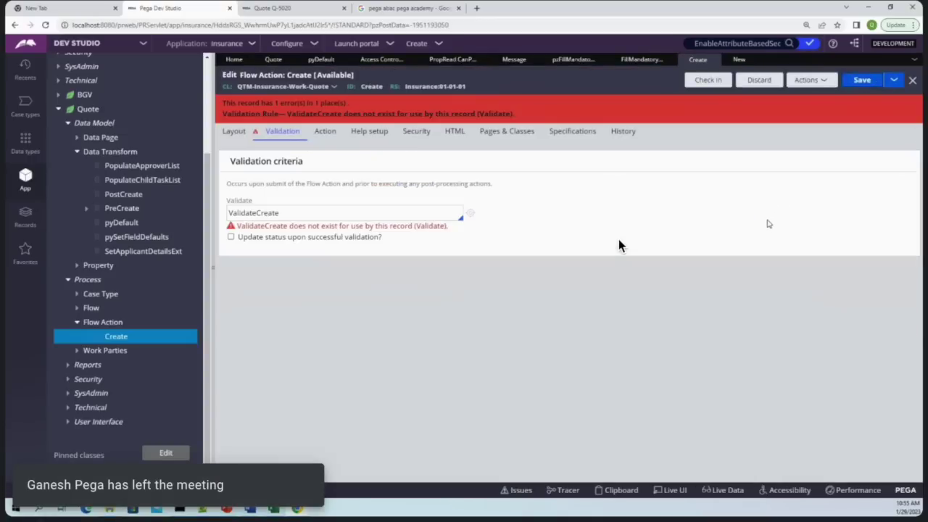
left_click(739, 59)
left_click(810, 79)
left_click(826, 101)
key("ctrl+s")
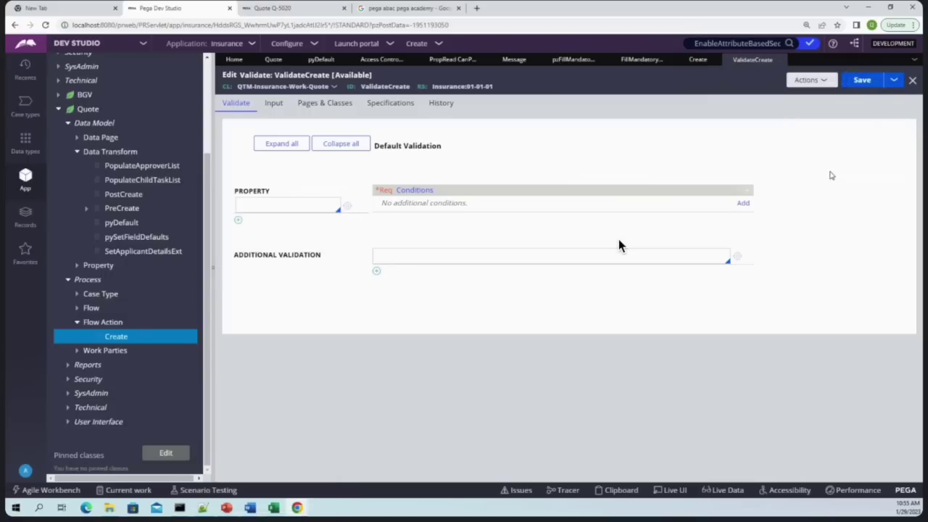
Check out ValidateCreate and save the Create flow action
left_click(869, 84)
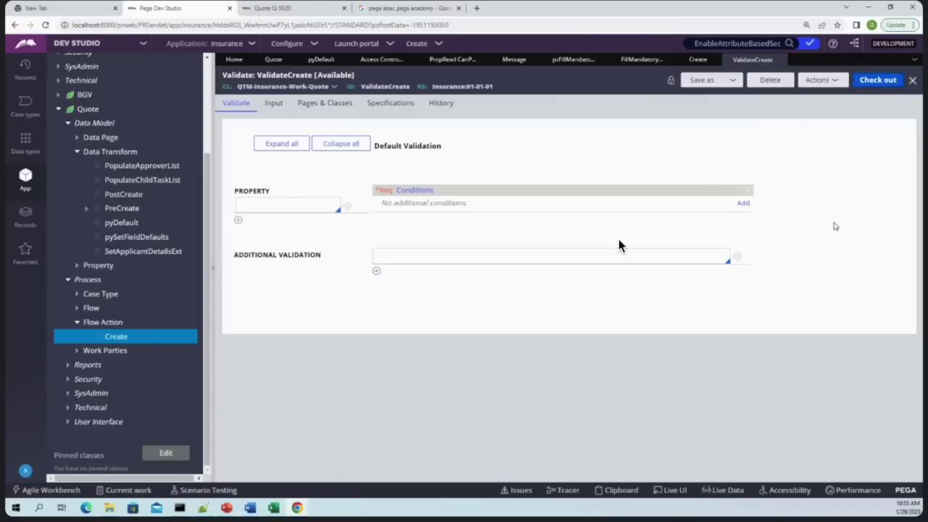
left_click(697, 59)
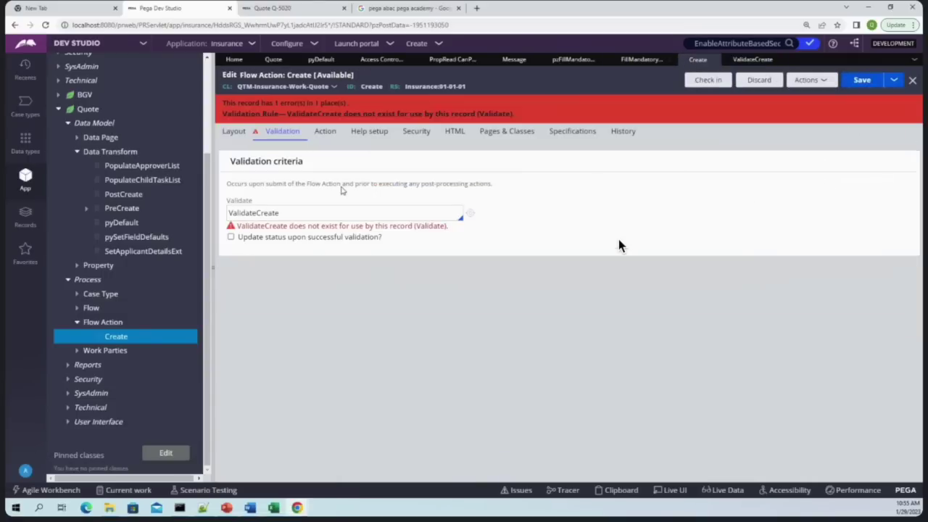
left_click(862, 80)
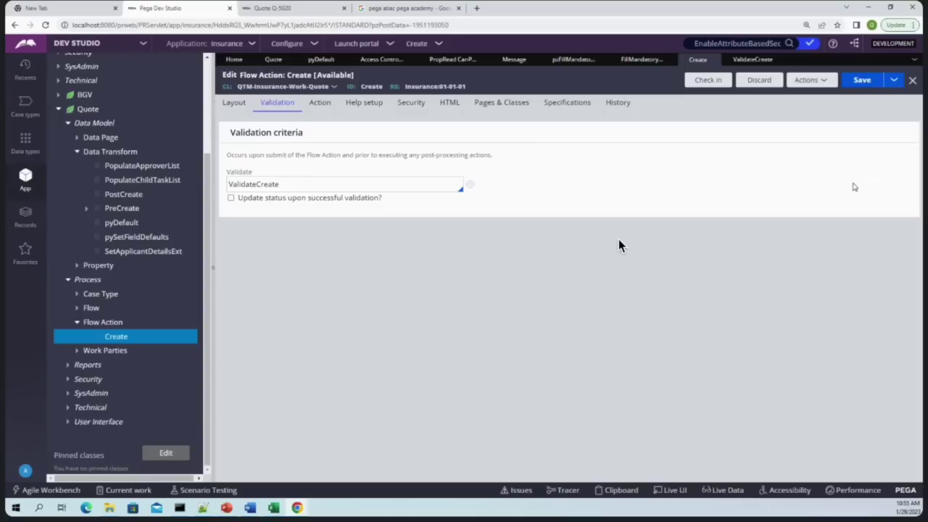
Set ValidateCreate's property to .Test and start adding a condition for it
left_click(736, 58)
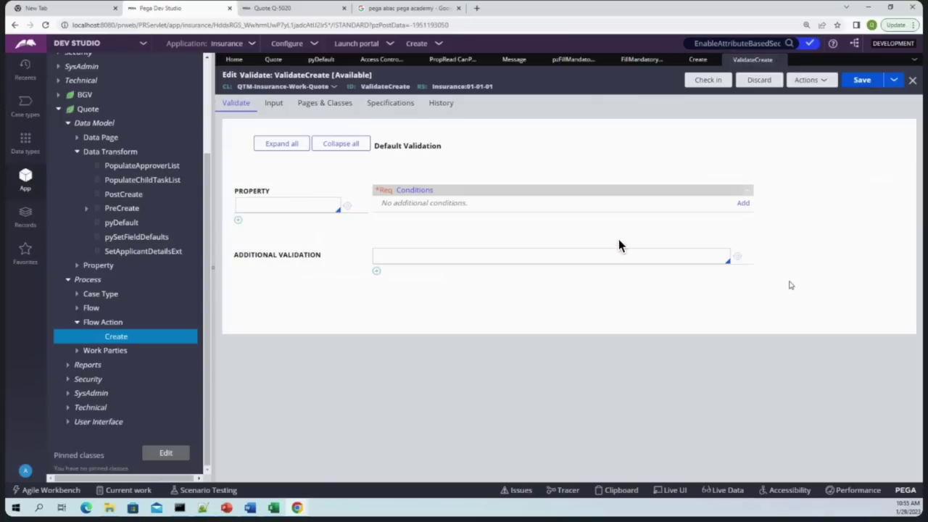
left_click(297, 202)
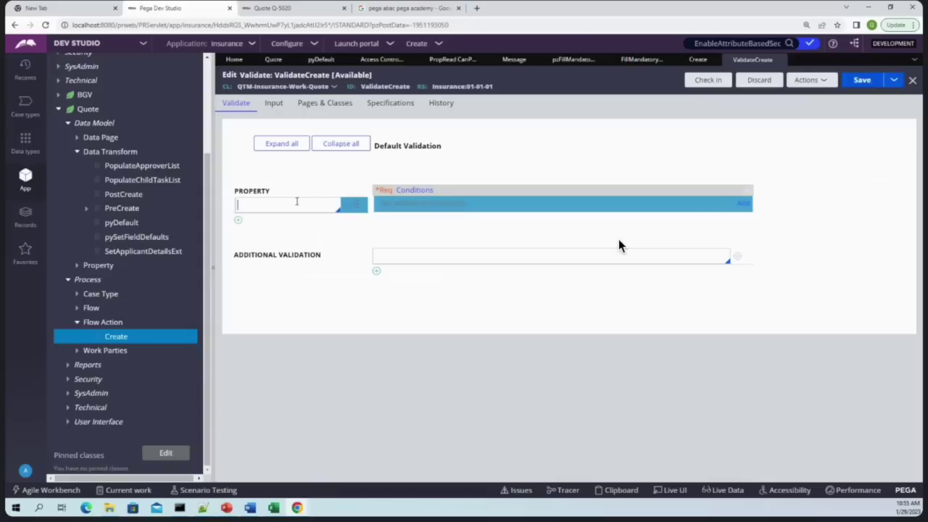
type(".")
key("Down")
key("Down")
key("Down")
key("Down")
key("Down")
key("Down")
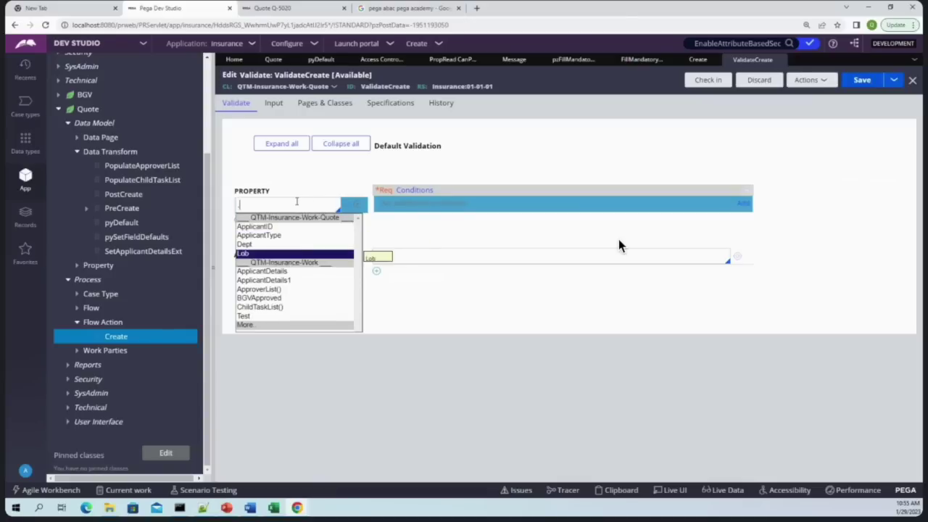
key("Down")
key("Down")
key("Down")
key("Down")
key("Return")
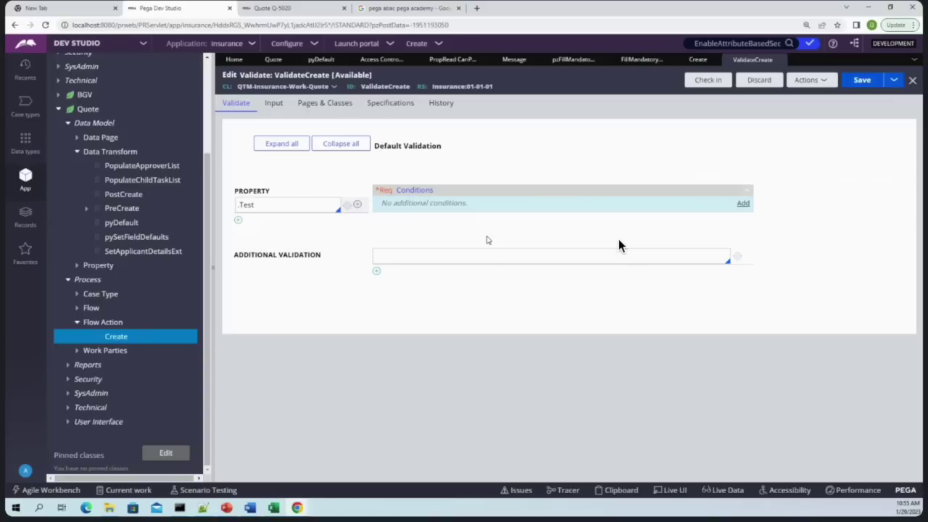
left_click(743, 205)
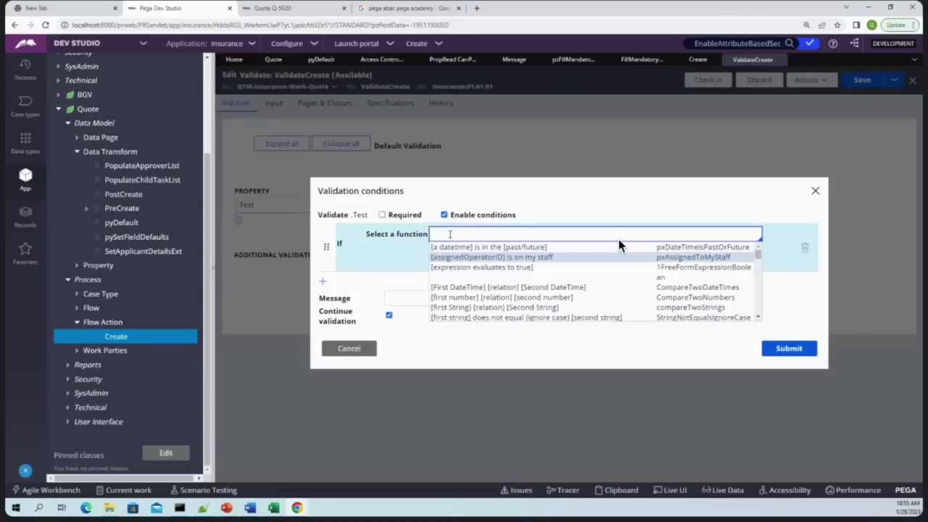
Choose the compare-strings function with .Test as the first string
key("Down")
key("Down")
key("Down")
key("Down")
key("Return")
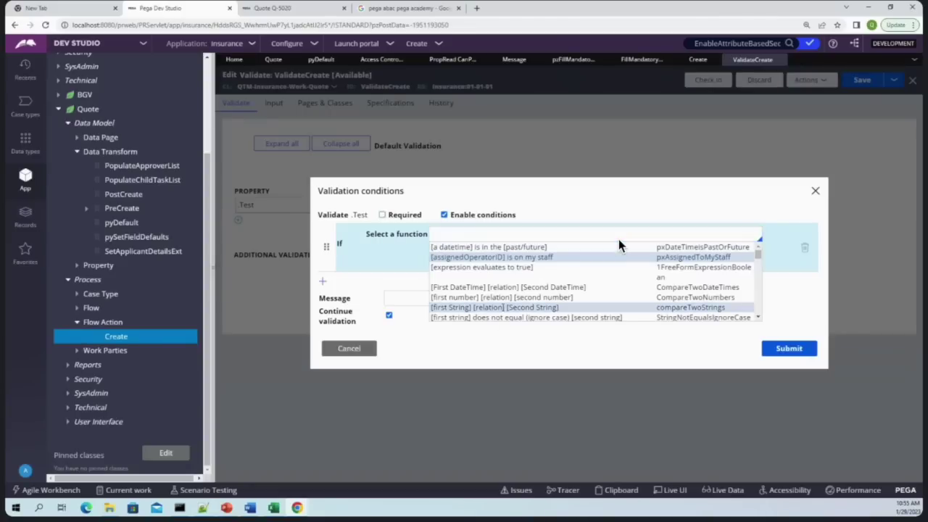
left_click(397, 259)
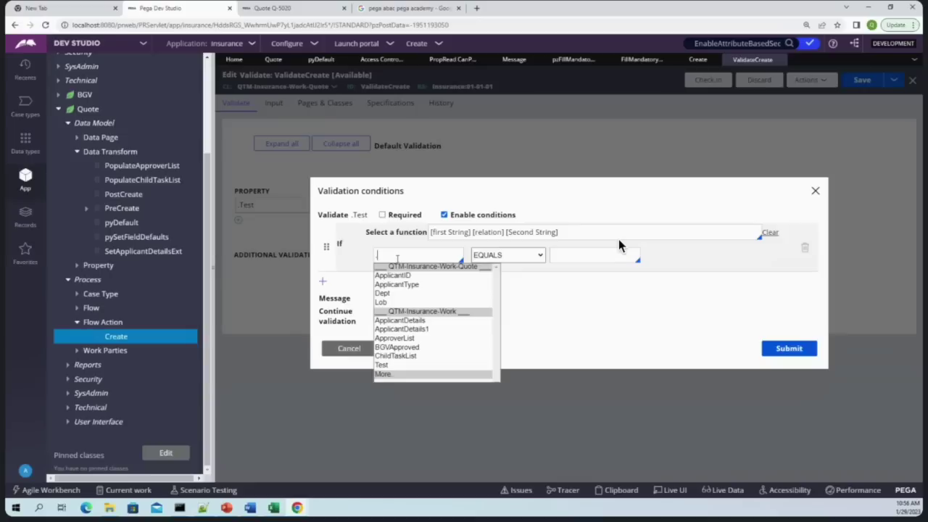
key("Down")
key("Down")
key("Down")
key("Down")
key("Down")
key("Down")
key("Down")
key("Down")
key("Down")
key("Down")
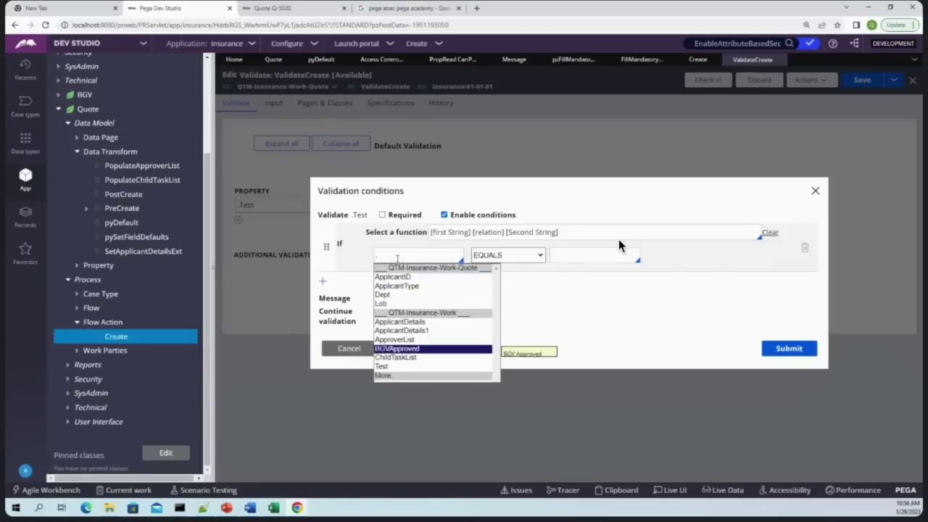
key("Return")
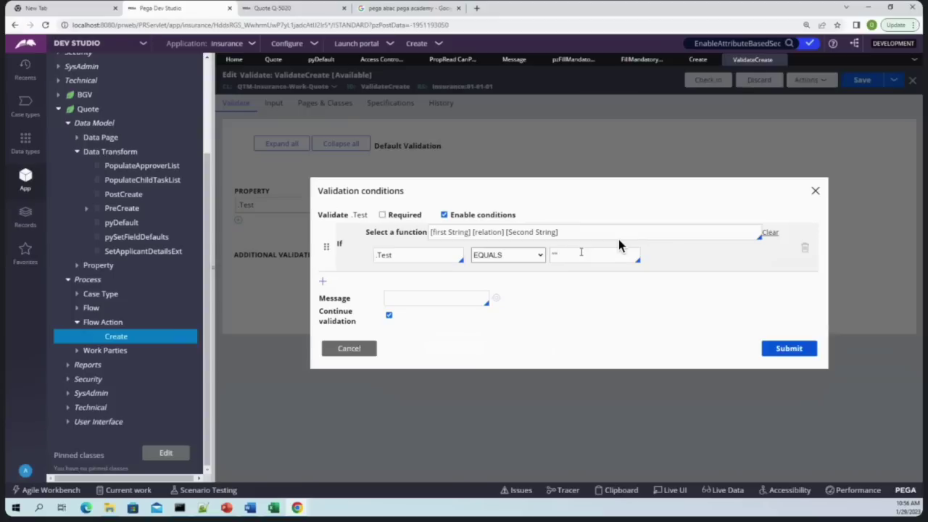
Set the condition's message to FillMandatoryFields, submit it, and save ValidateCreate
left_click(396, 304)
key("Down")
key("Down")
key("Down")
key("Down")
key("Down")
key("Down")
key("Down")
key("Down")
key("Down")
key("Down")
key("Down")
key("Down")
key("Down")
key("Down")
key("Down")
key("Down")
key("Down")
key("Down")
key("Down")
key("Down")
key("Down")
key("Down")
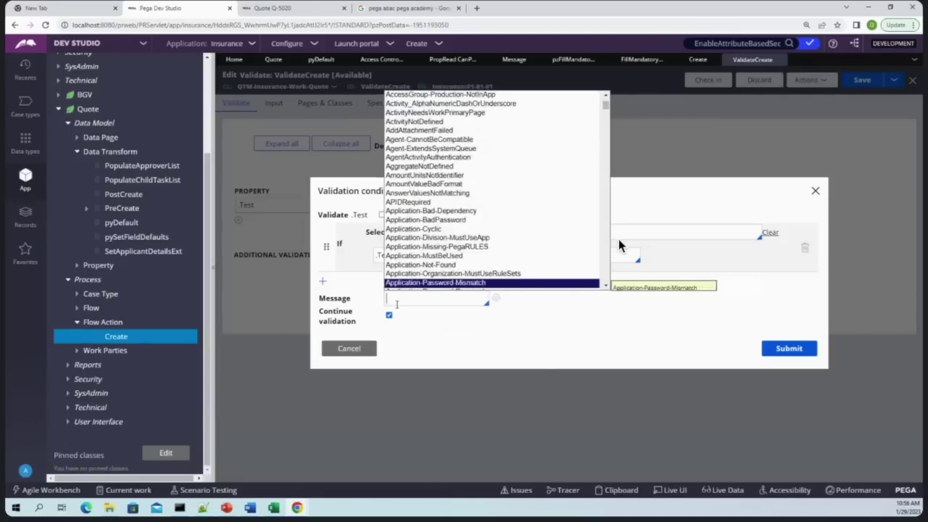
type("ma")
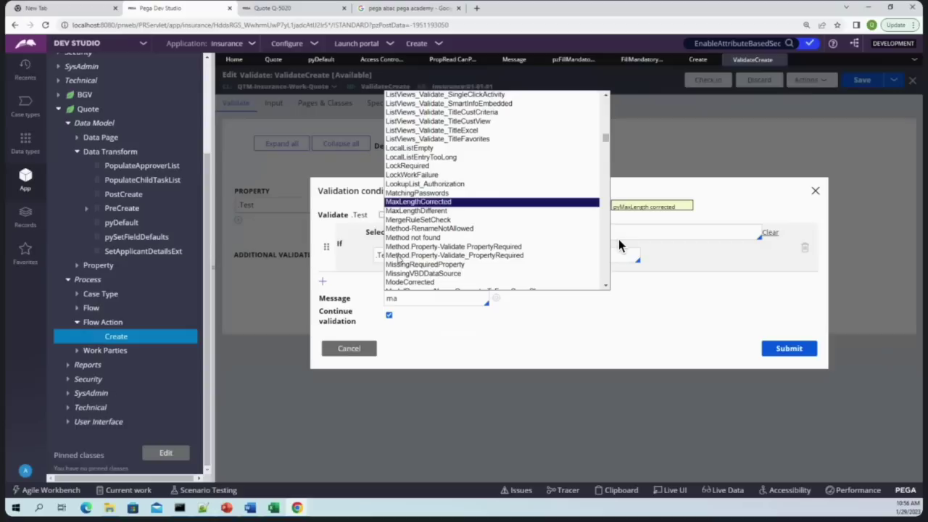
double_click(410, 300)
key("BackSpace")
type("FillMandatoryFields")
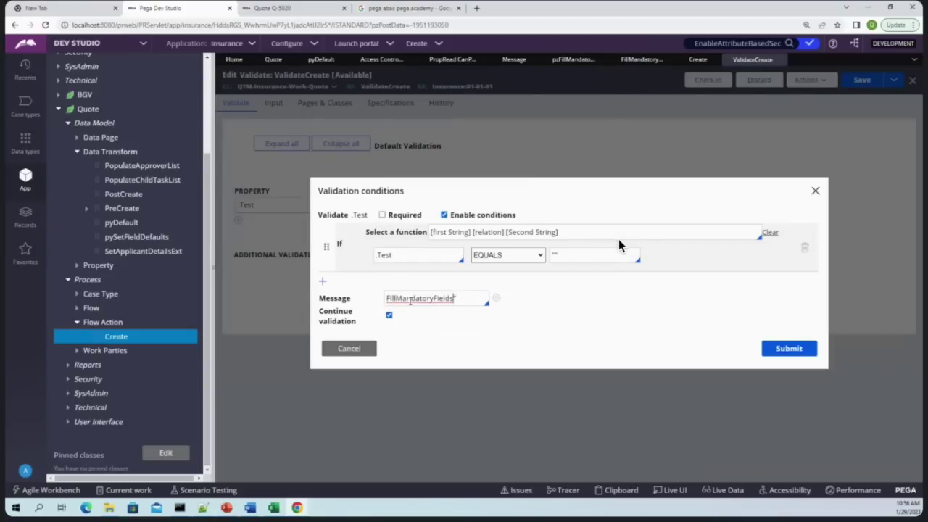
type("\"")
left_click(788, 348)
left_click(860, 82)
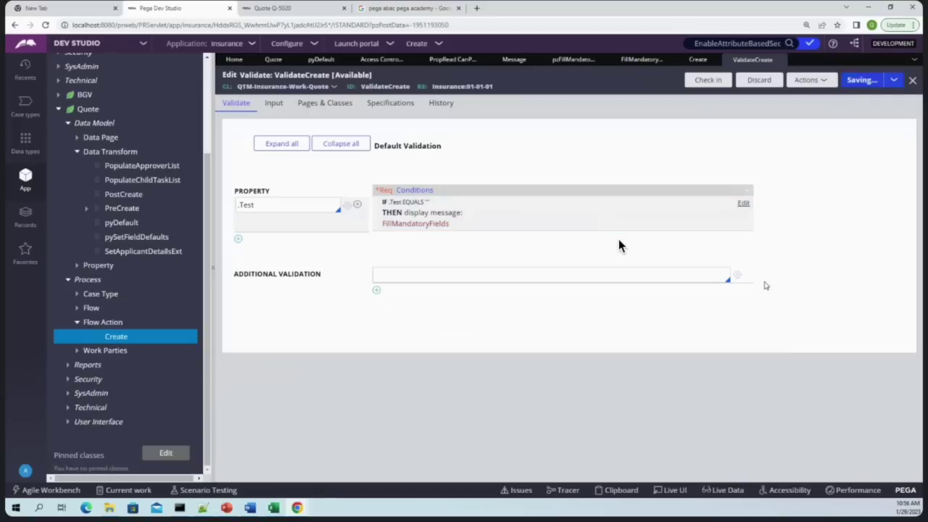
Save ValidateCreate and start a new Quote case in the Cosmos portal
left_click(859, 80)
left_click(269, 8)
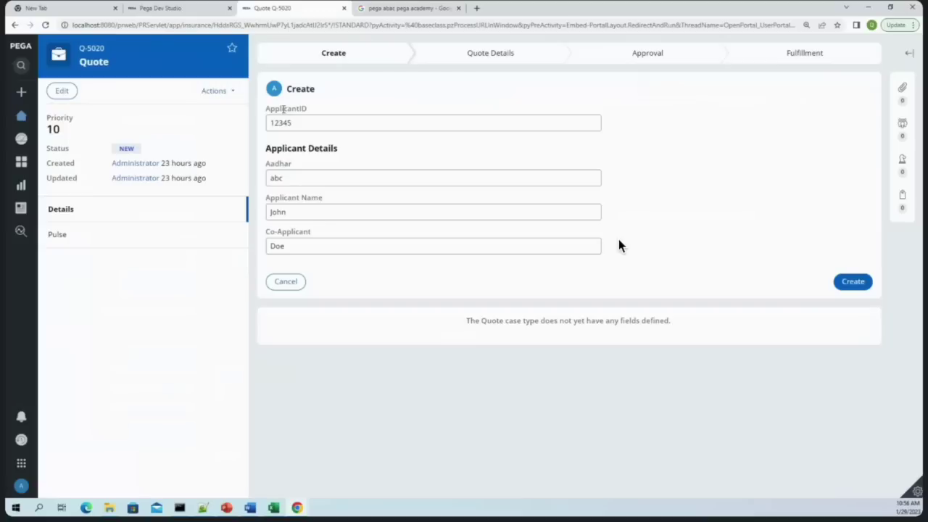
left_click(22, 94)
left_click(47, 114)
Submit the Quote with the Test field cleared, getting the 'Please fill mandatory fields' error
double_click(381, 290)
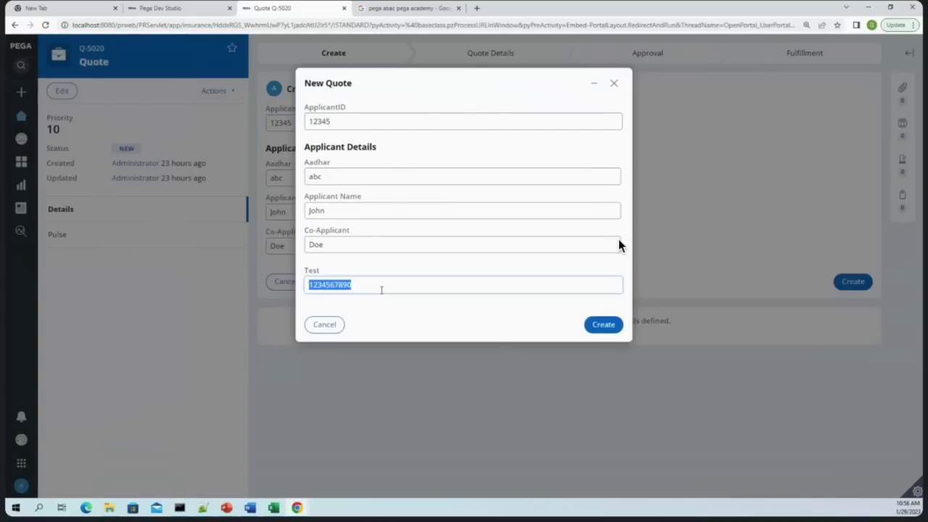
key("BackSpace")
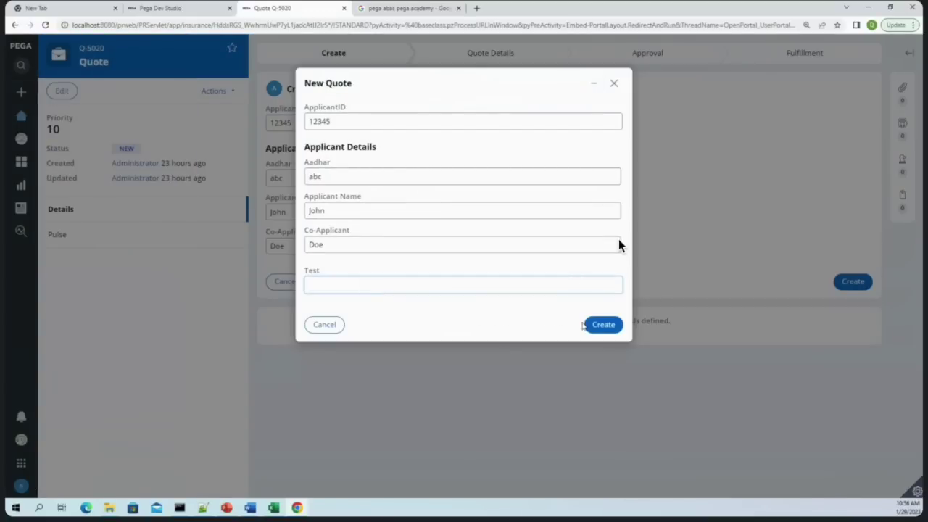
key("Return")
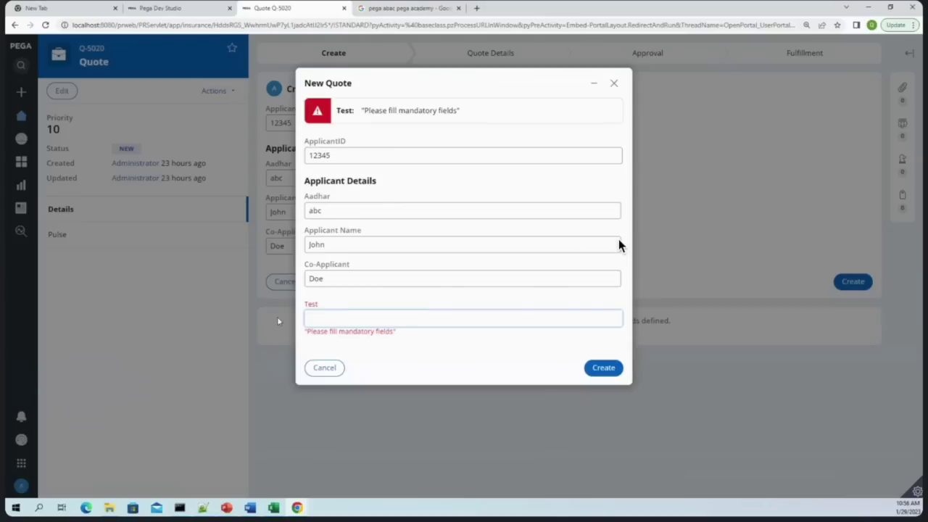
double_click(364, 333)
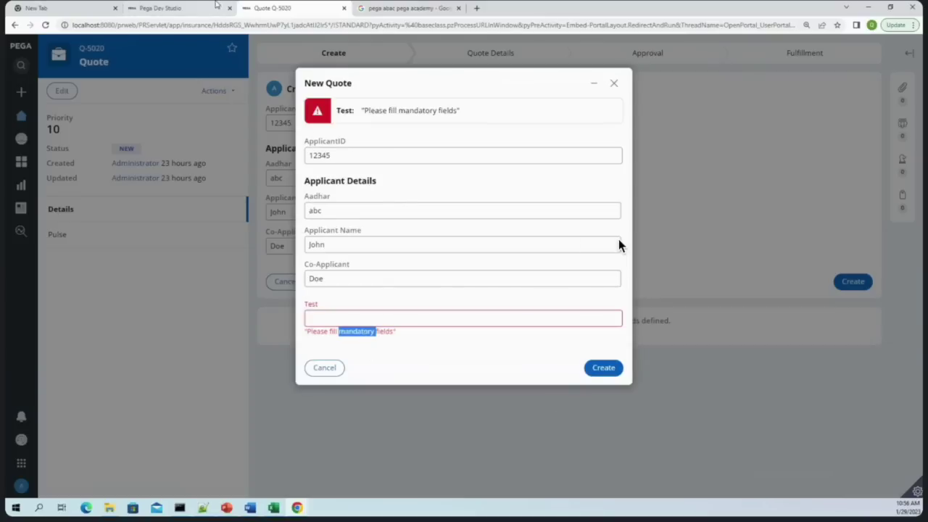
left_click(410, 8)
left_click(280, 54)
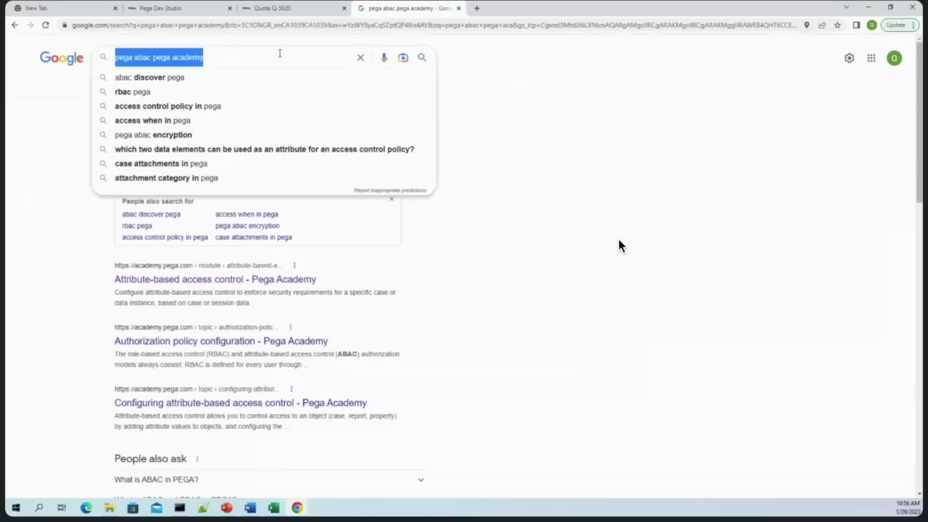
Search Google for 'pass paramter to filed value in oega' and open the top two results in new tabs
type("pass p")
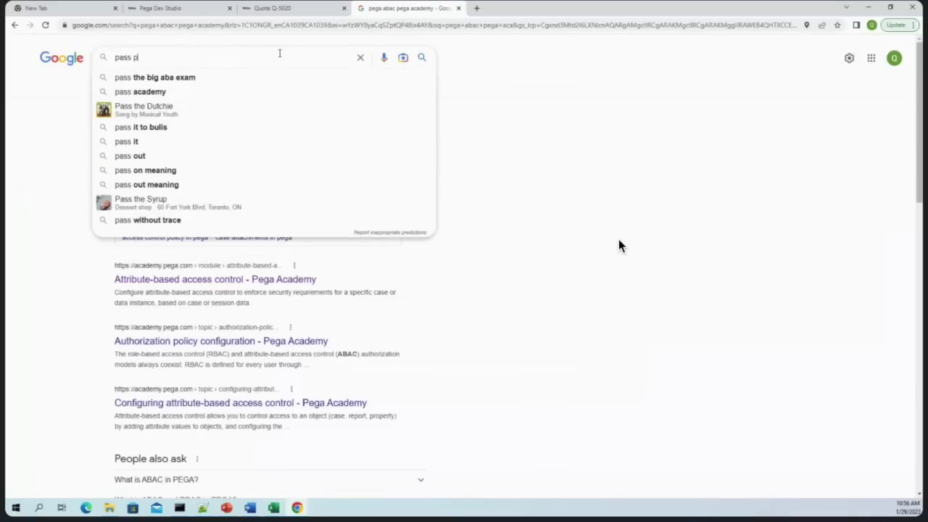
type("aramter to f")
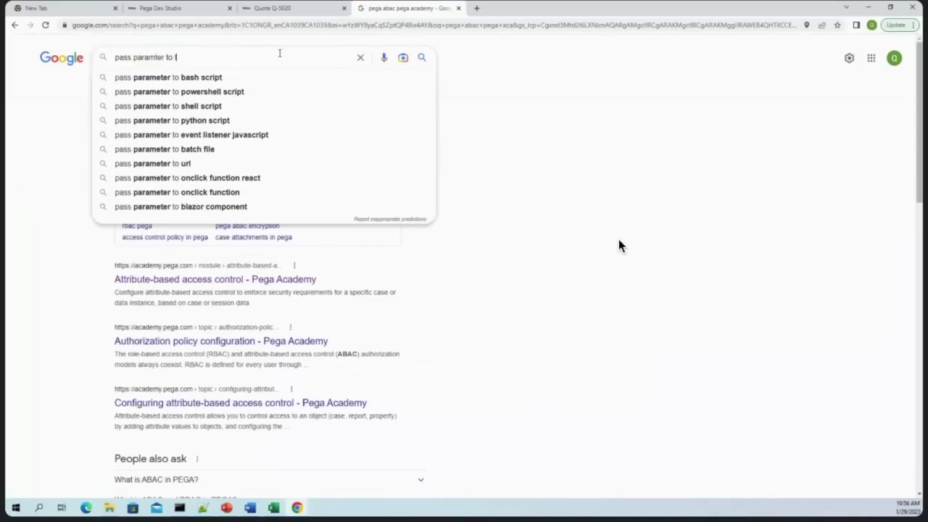
type("iled value in ")
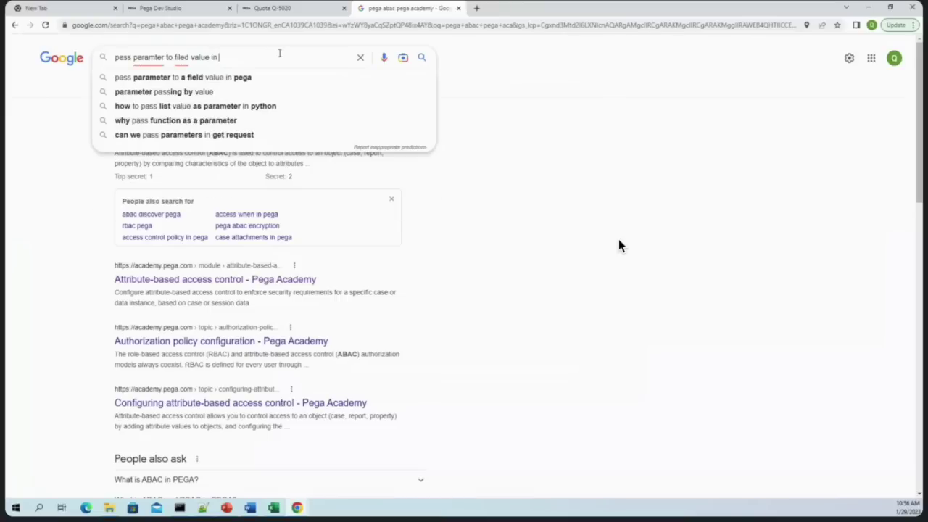
type("oega")
key("Return")
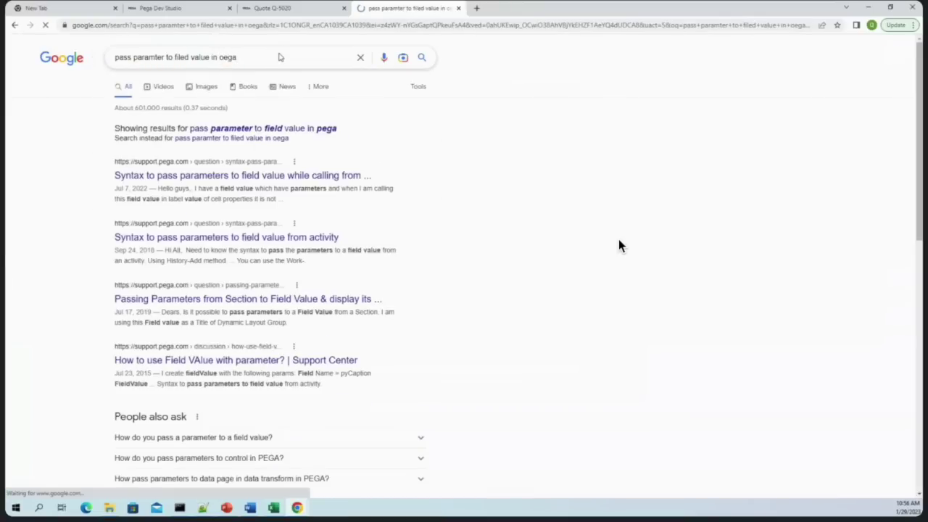
right_click(236, 175)
left_click(262, 184)
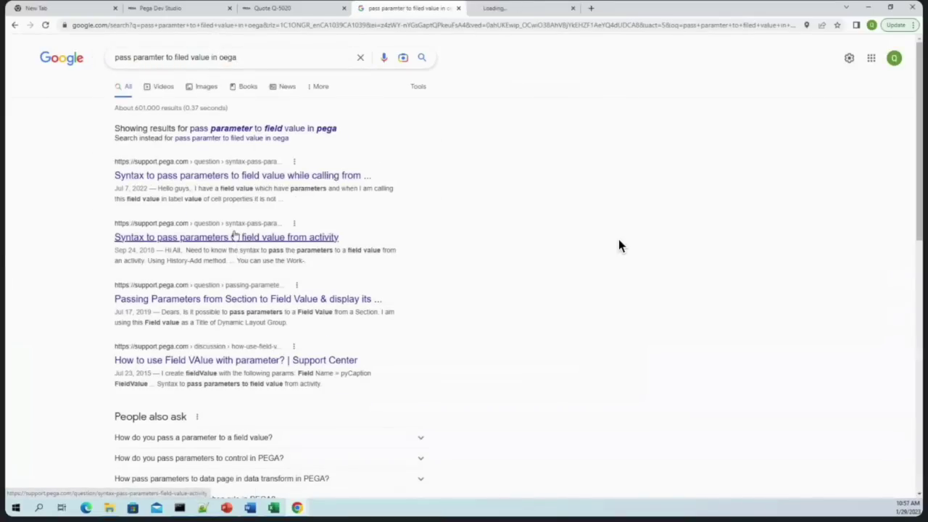
right_click(240, 240)
left_click(265, 246)
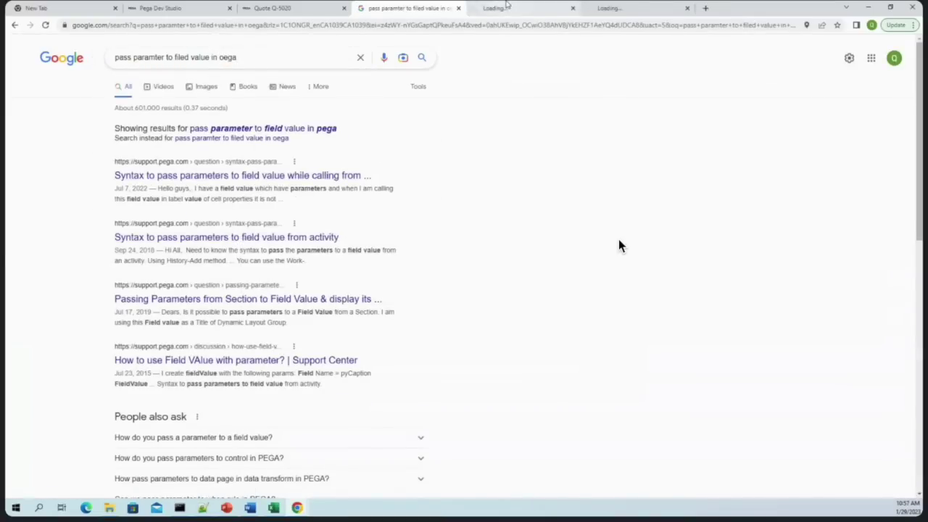
key("ctrl+Tab")
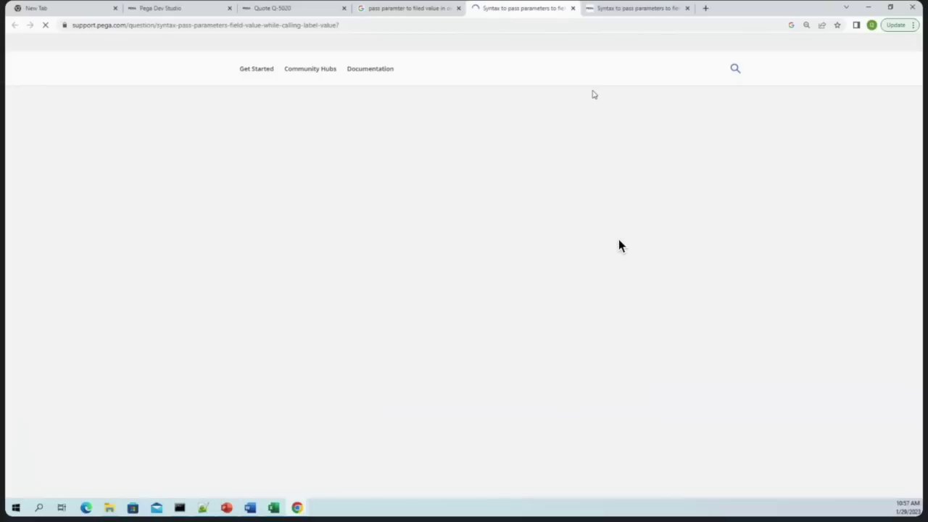
Read both Support Center threads on field value parameter syntax, then reopen the .Test condition
scroll(619, 245, "down", 4)
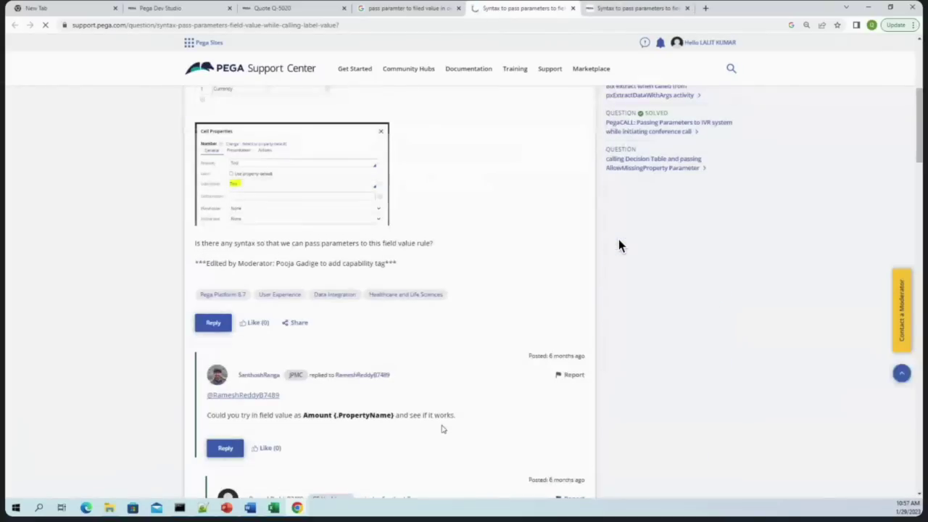
scroll(619, 245, "down", 3)
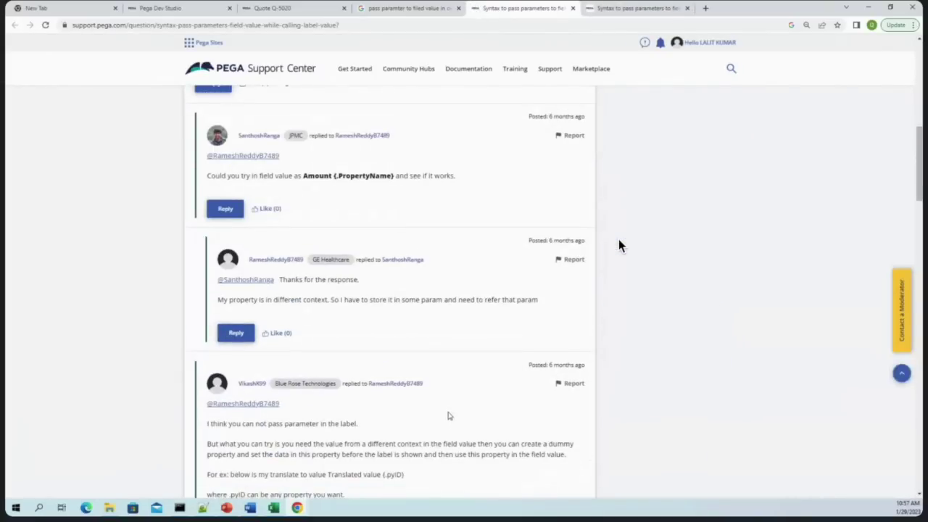
scroll(619, 245, "down", 3)
scroll(618, 245, "down", 10)
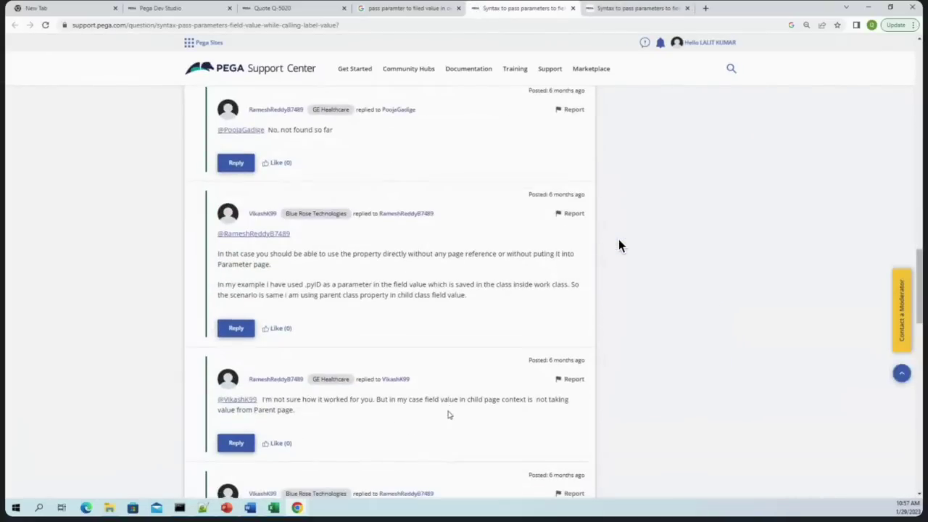
scroll(619, 245, "down", 10)
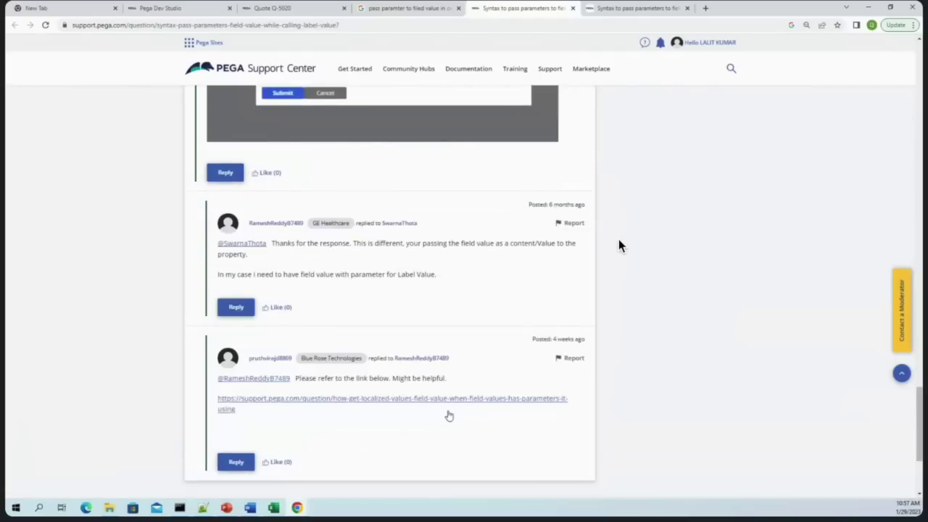
scroll(618, 245, "down", 3)
left_click(678, 5)
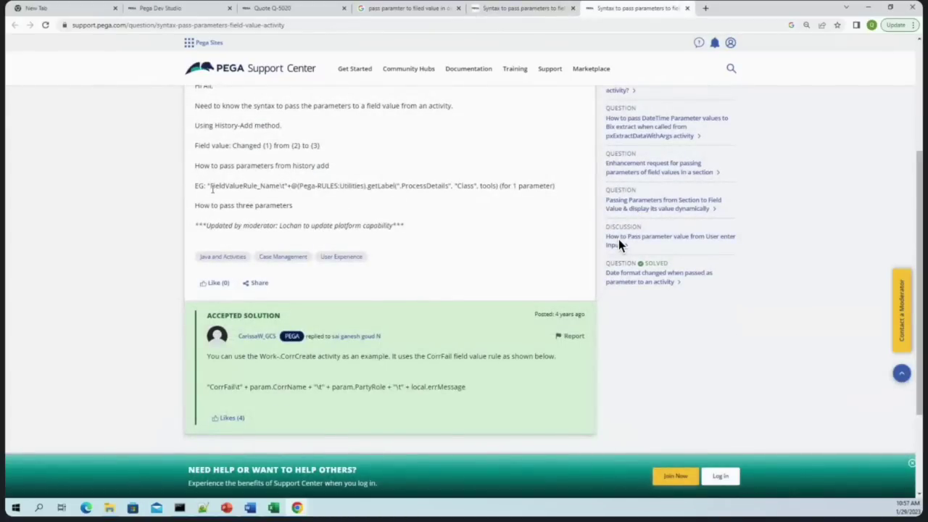
scroll(435, 273, "down", 3)
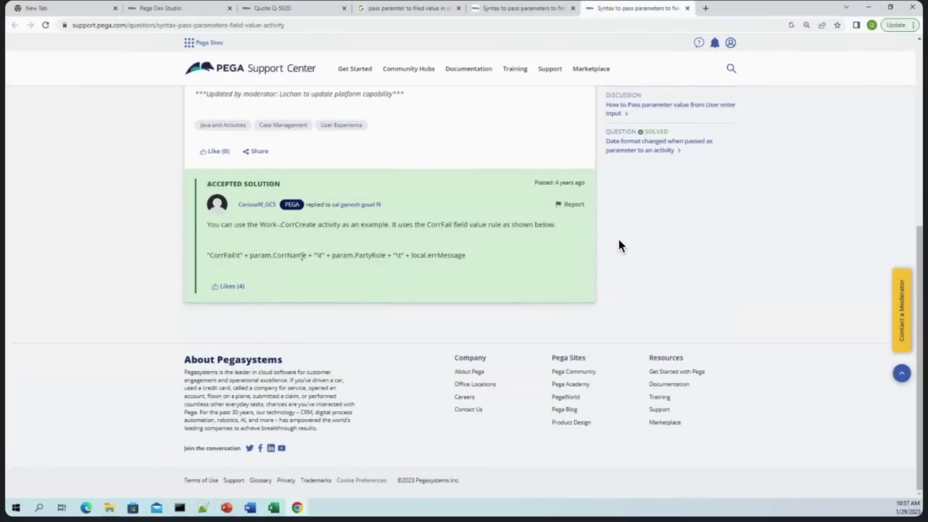
key("ctrl+2")
left_click(618, 247)
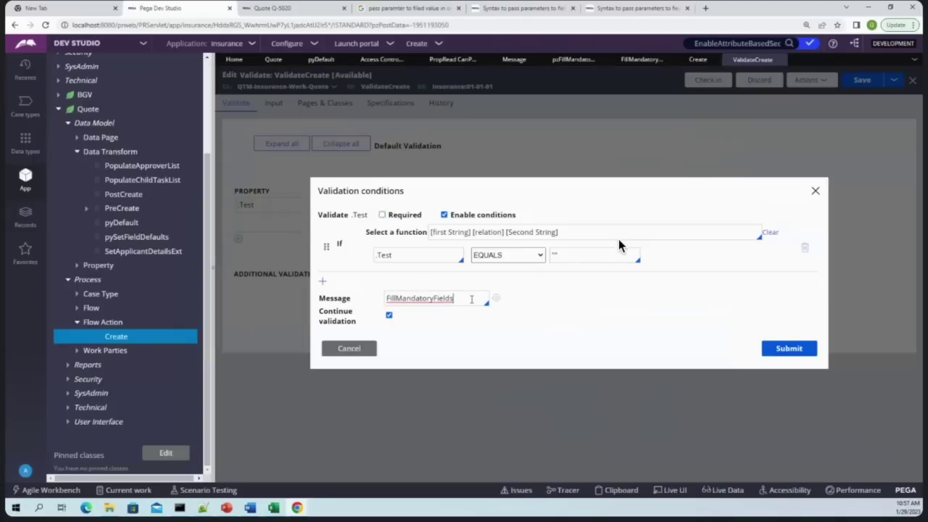
Rewrite the condition message as "FillMandatoryFields\t"+"Test" to pass Test as a parameter, and submit
left_click(638, 8)
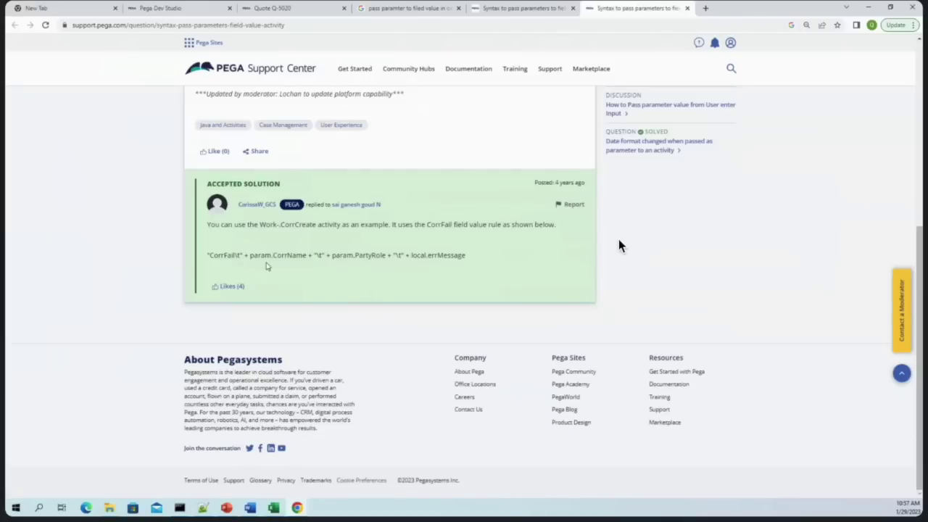
left_click(179, 6)
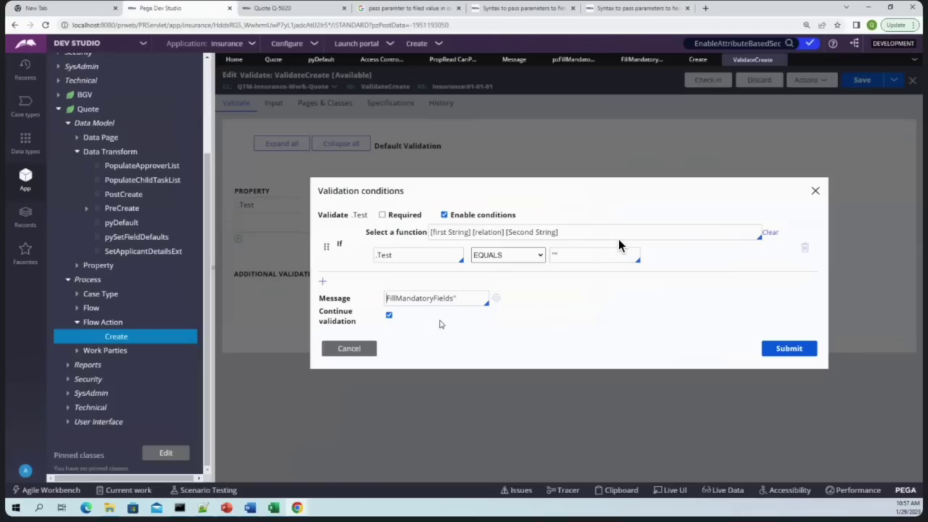
type("\"")
key("End")
type("\\t")
type("+")
type("\"\"")
type("tEST")
key("BackSpace")
key("BackSpace")
key("BackSpace")
key("BackSpace")
key("BackSpace")
type("Test\"")
left_click(792, 348)
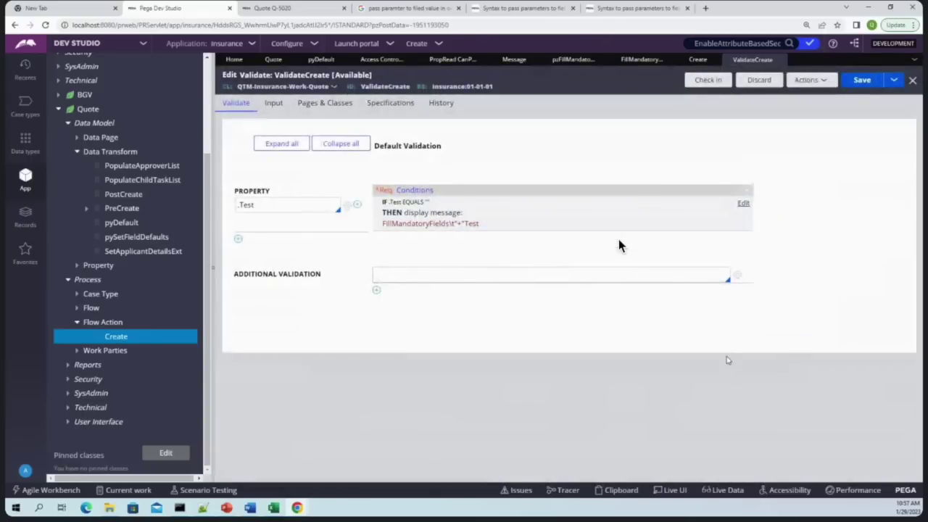
key("ctrl+Tab")
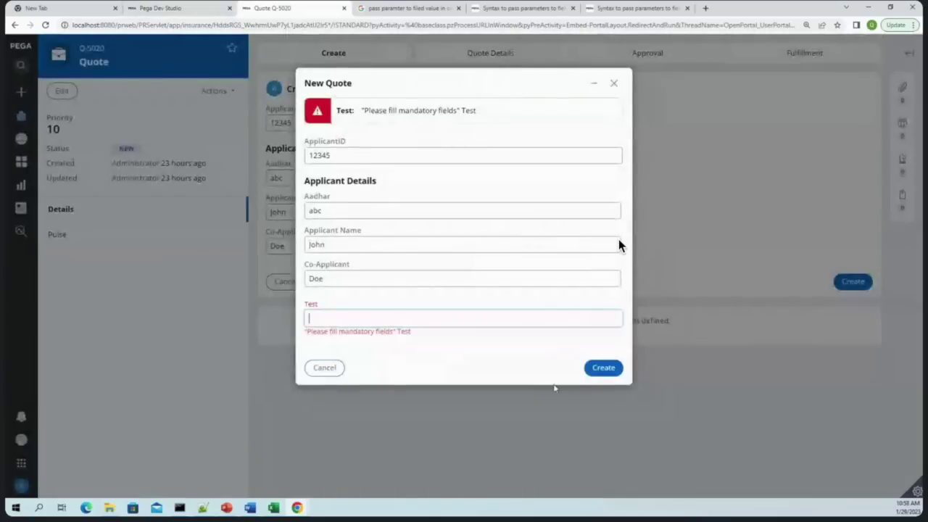
Verify the New Quote error reads 'Please fill mandatory fields' Test, then reopen the .Test condition
left_click(410, 332)
triple_click(411, 332)
left_click(431, 345)
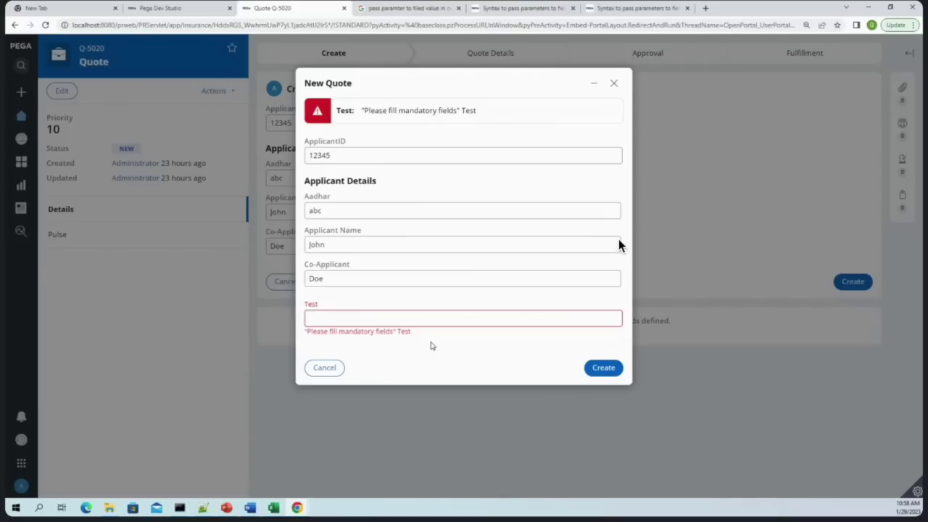
mouse_move(427, 346)
left_mouse_down()
mouse_move(406, 333)
mouse_move(428, 352)
left_mouse_up()
left_click(430, 352)
left_click(167, 7)
left_click(500, 216)
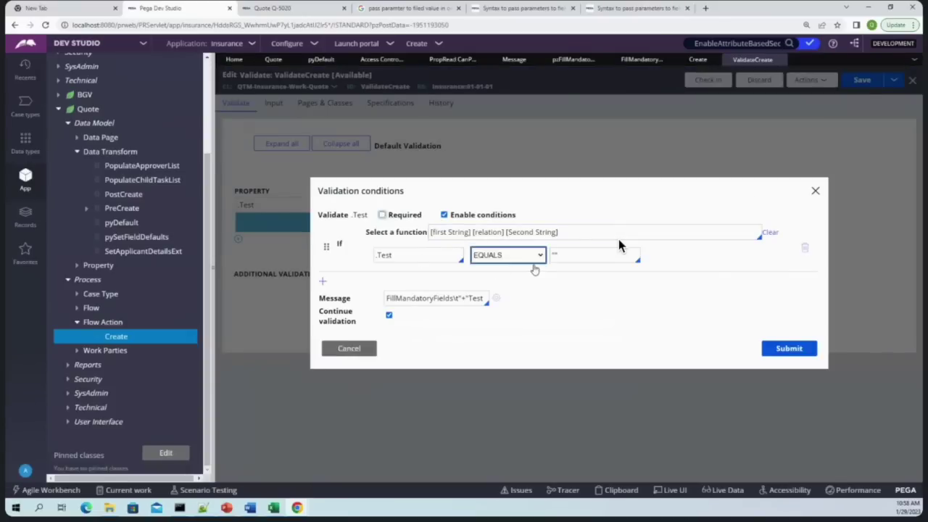
Change the .Test condition's FillMandatoryFields message parameter from Test to Email and apply it
left_click(481, 298)
key("ctrl+shift+Left")
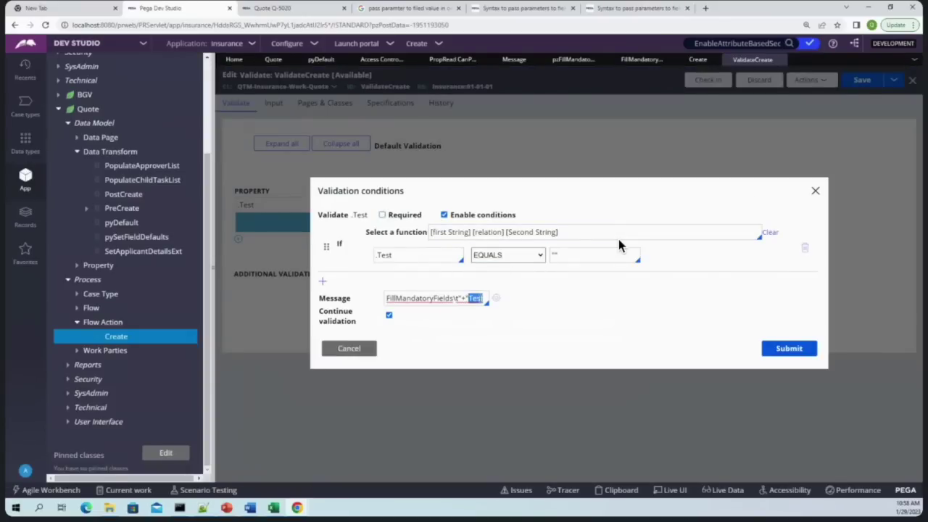
type("Earli")
key("BackSpace")
key("BackSpace")
key("BackSpace")
key("BackSpace")
type("mail")
left_click(801, 351)
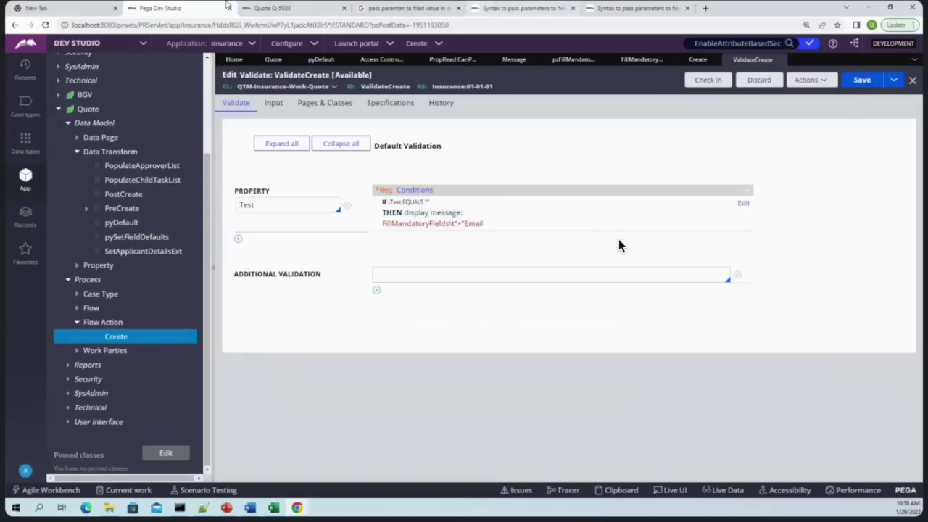
Resubmit the Quote to see the new error, then reselect the condition's message and cancel
left_click(272, 8)
left_click(592, 369)
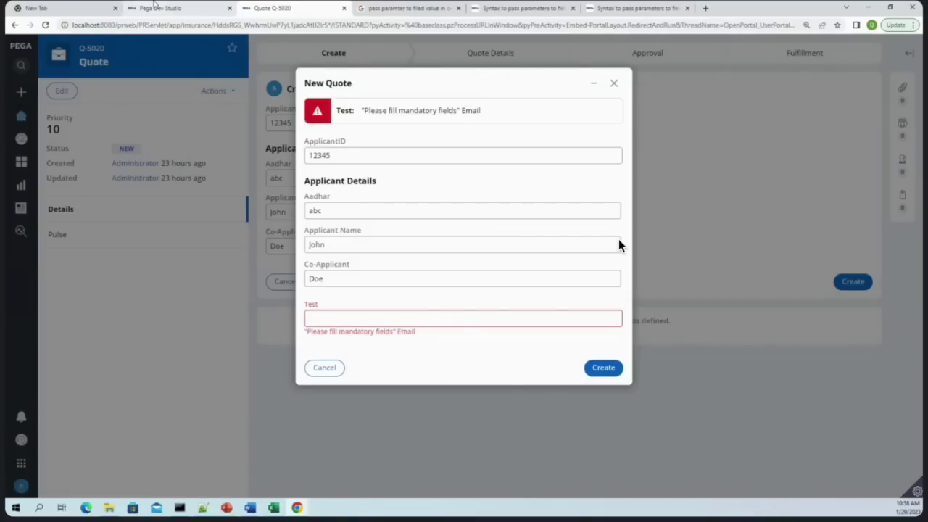
left_click(160, 8)
left_click(745, 206)
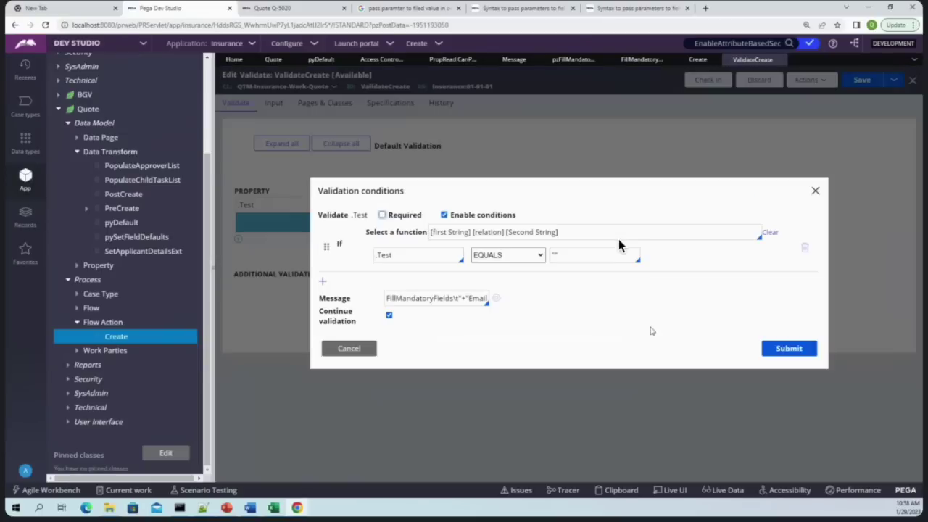
triple_click(466, 300)
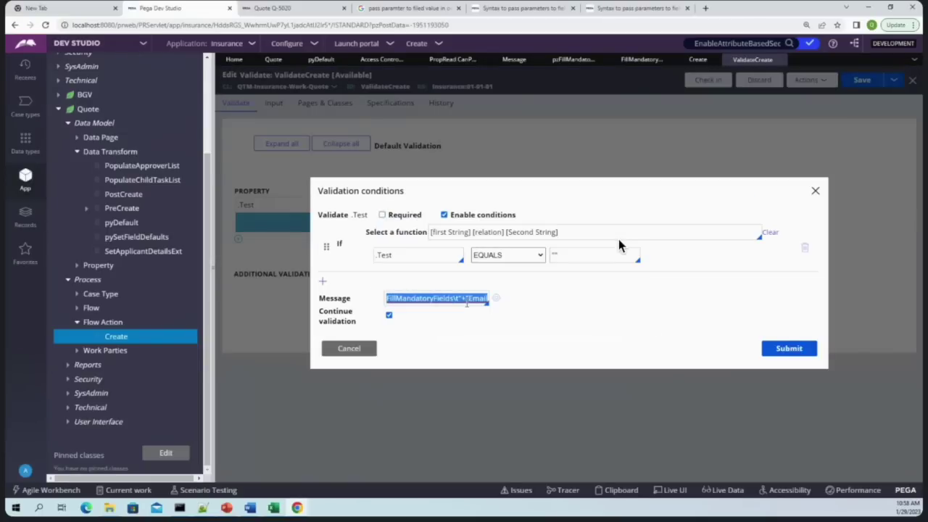
double_click(479, 297)
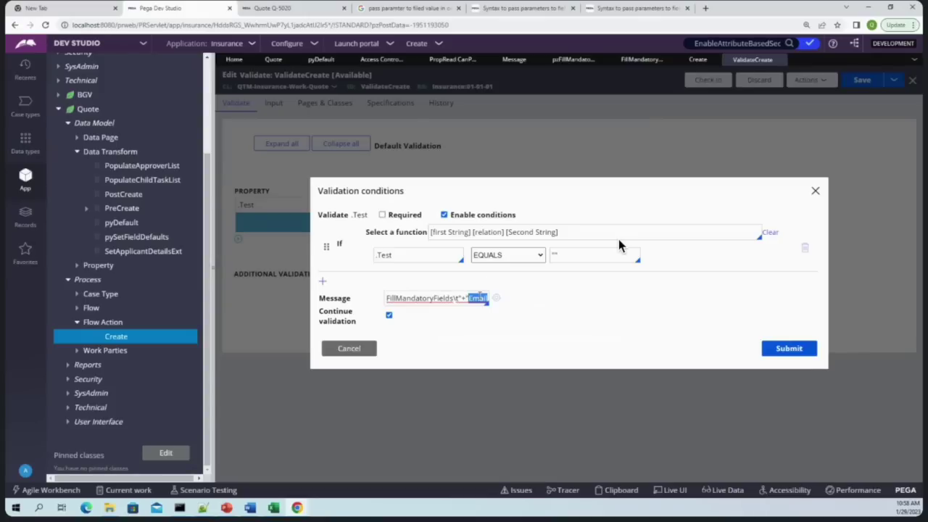
triple_click(479, 297)
key("ctrl+c")
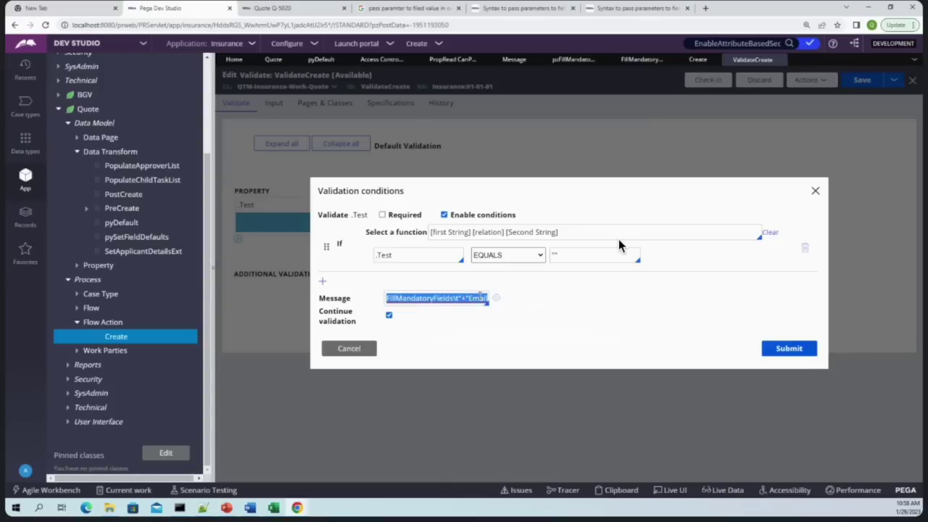
left_click(338, 349)
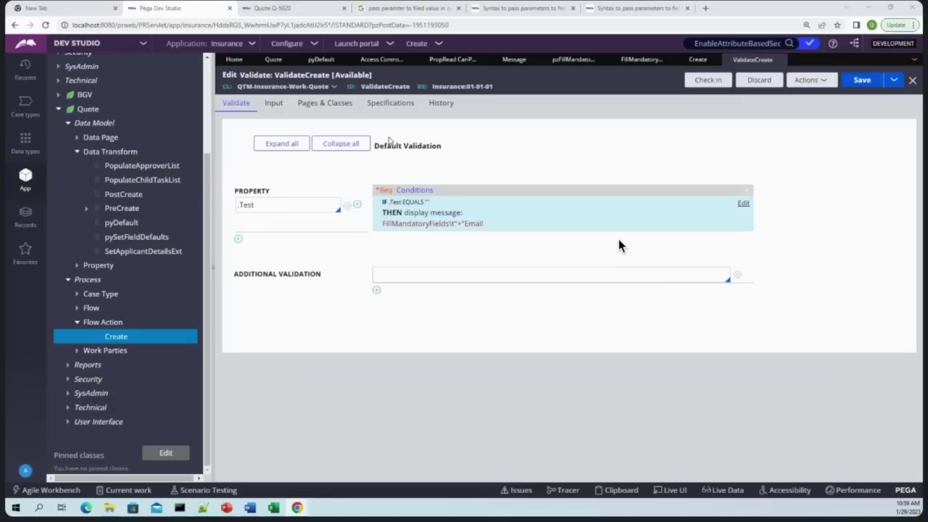
Open the Quote case type's Create process flow and inspect the Create assignment's properties
left_click(58, 109)
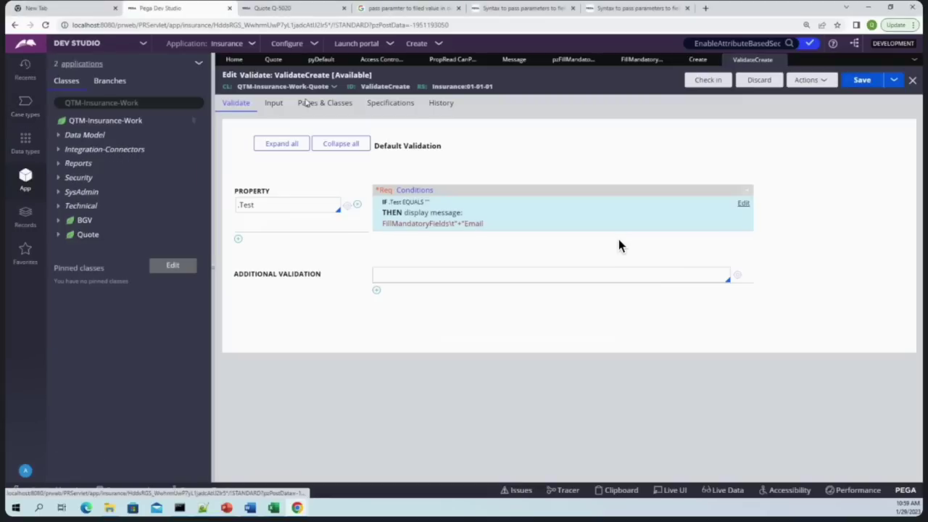
left_click(273, 59)
left_click(247, 181)
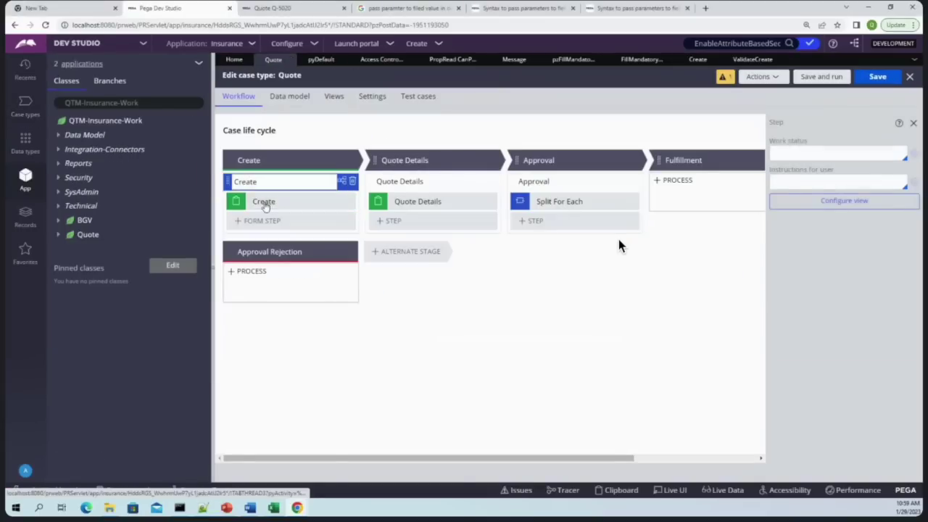
left_click(793, 280)
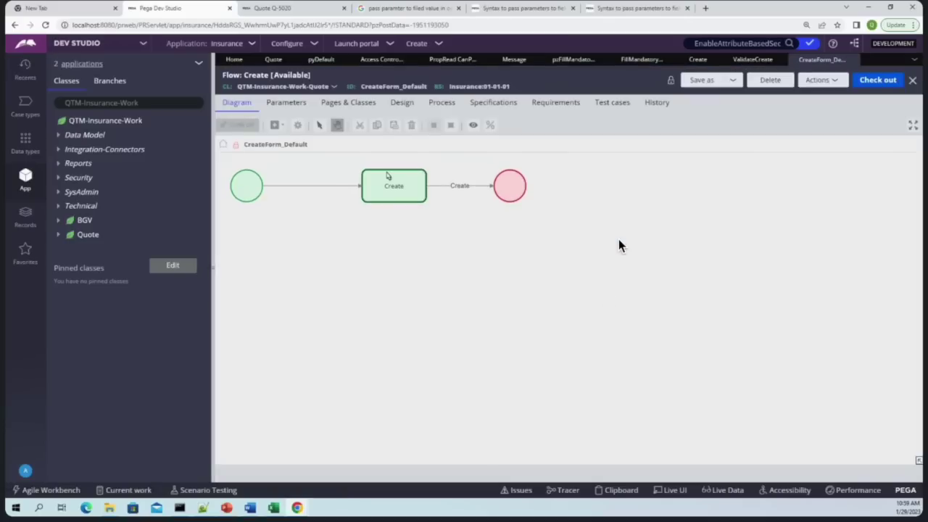
double_click(395, 190)
scroll(548, 316, "down", 2)
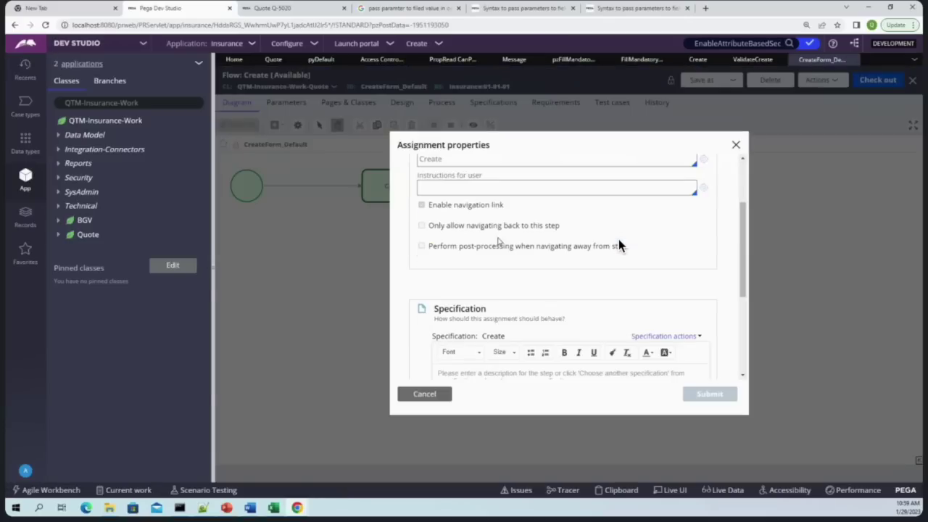
left_click(424, 395)
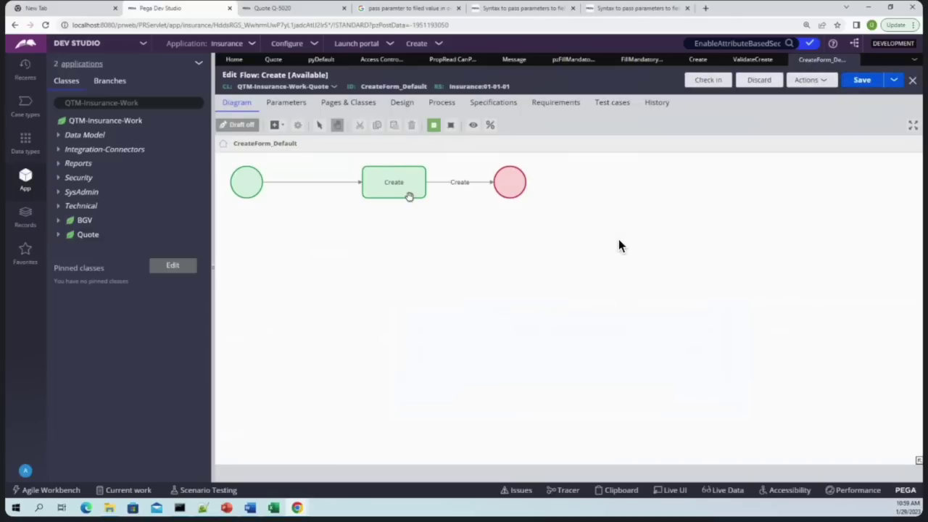
Paste the copied message into the Create assignment's Instructions, then clear it and close
double_click(406, 185)
scroll(506, 300, "down", 3)
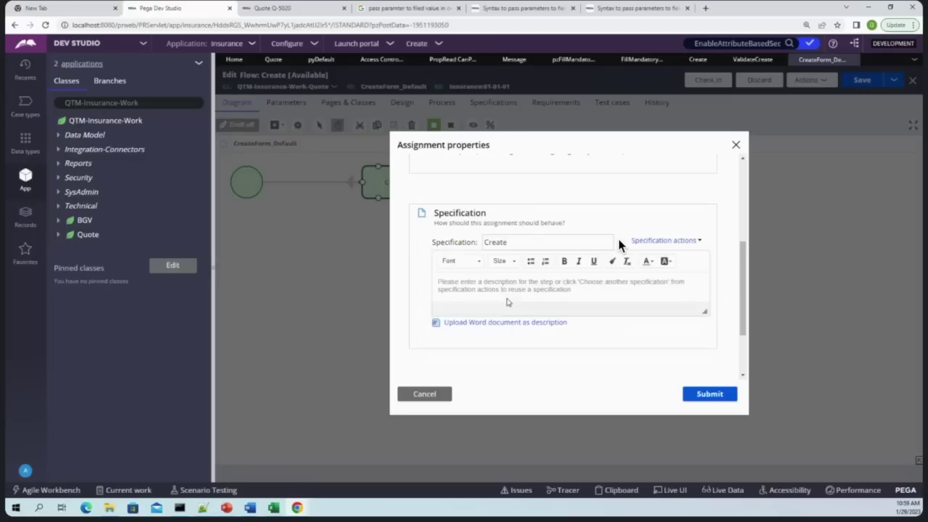
scroll(497, 325, "down", 2)
scroll(619, 245, "up", 5)
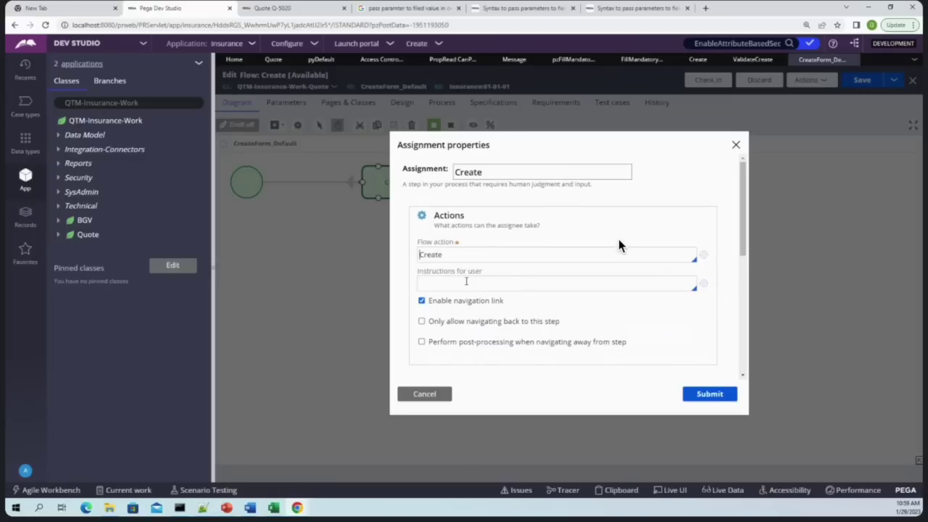
left_click(466, 282)
key("ctrl+v")
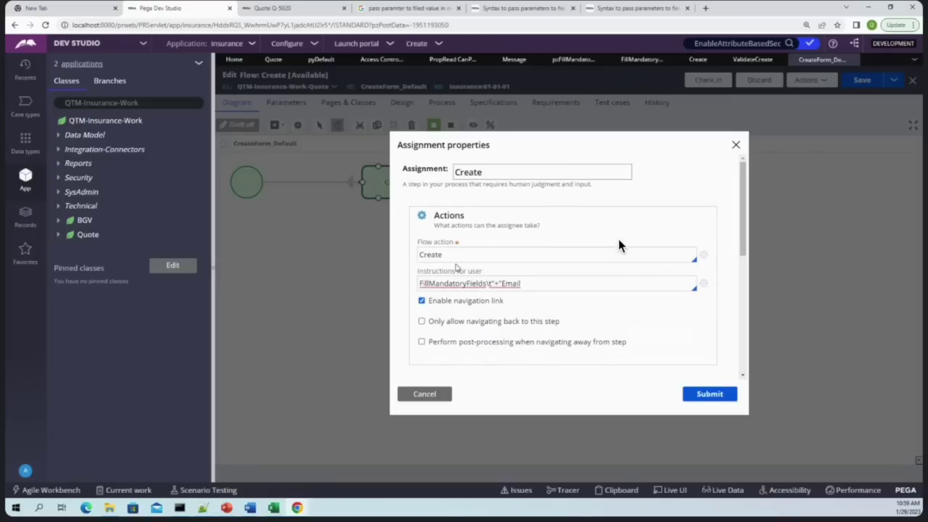
double_click(463, 284)
double_click(550, 279)
key("ctrl+a")
key("BackSpace")
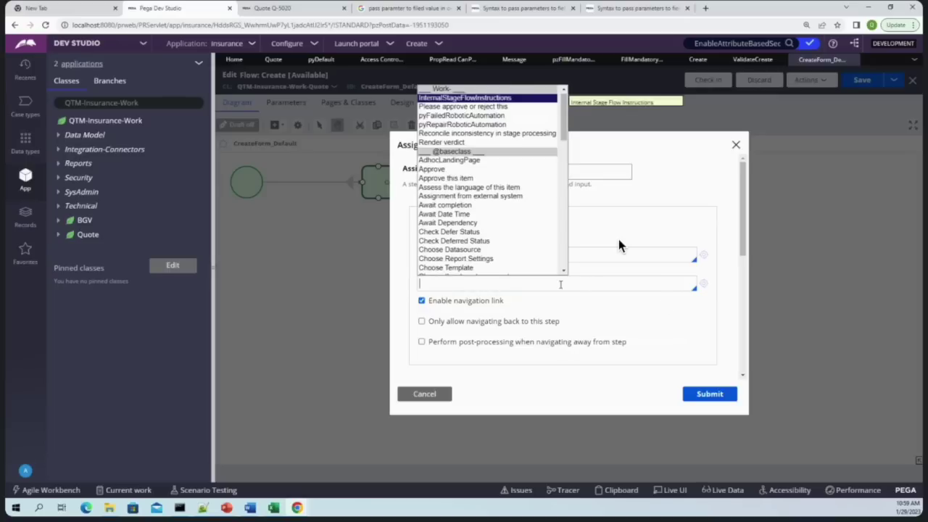
key("Down")
key("Down")
key("Down")
key("Down")
key("Down")
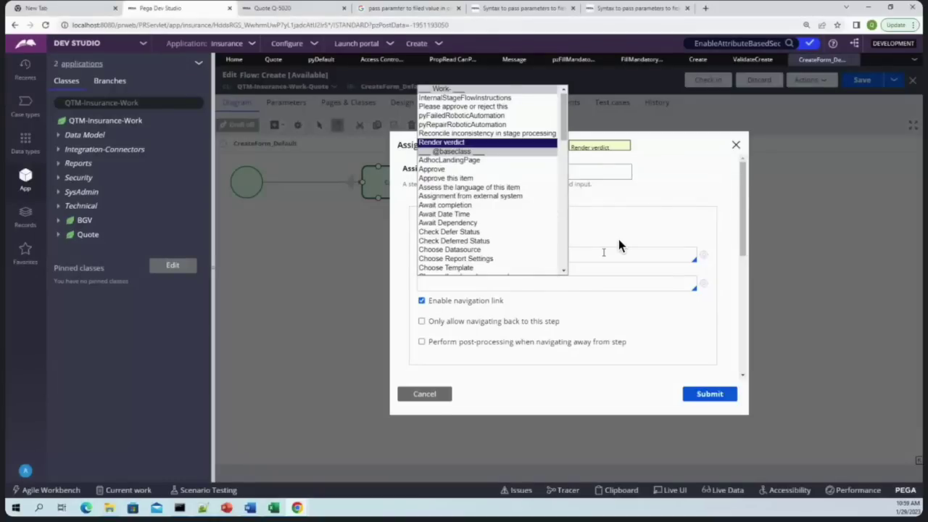
key("Escape")
key("Escape")
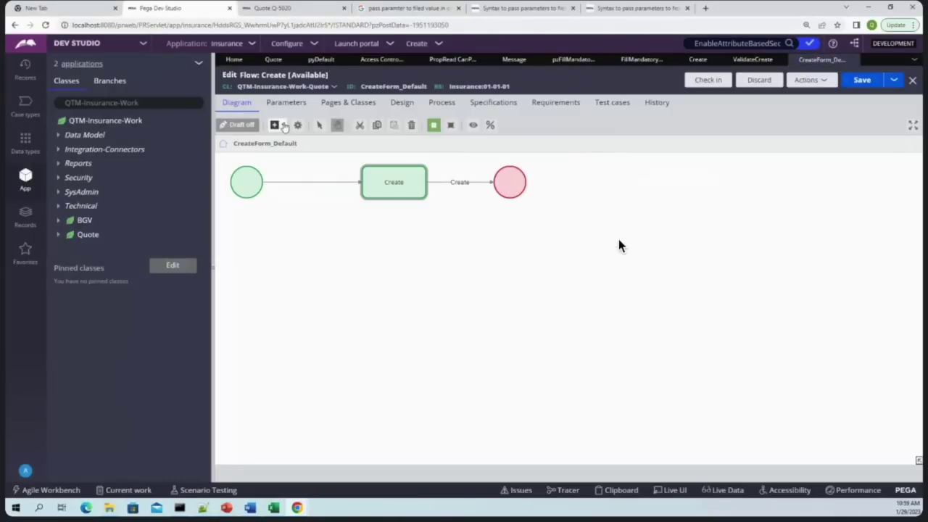
left_click(284, 127)
Insert a Utility step between Create and End, reconnecting the flow connectors
mouse_move(304, 269)
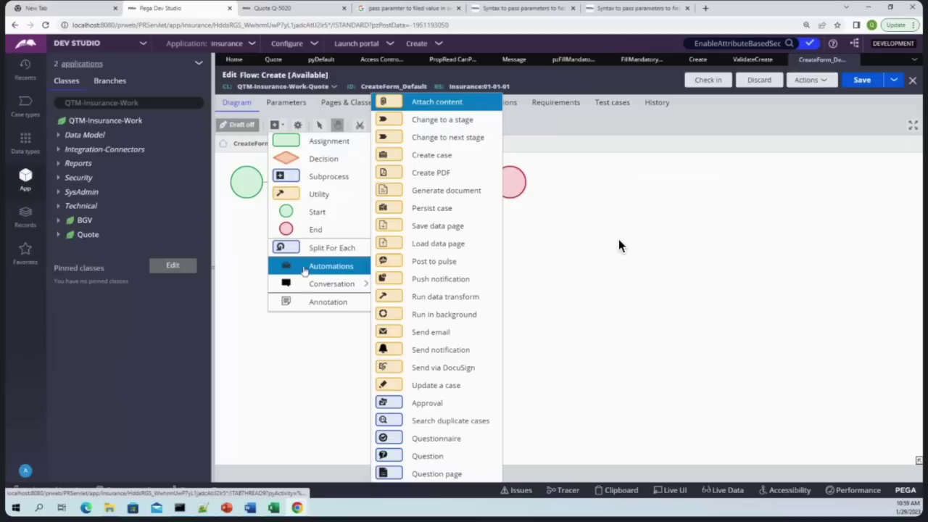
left_click(299, 196)
left_click(472, 185)
left_click_drag(499, 184, 681, 212)
mouse_move(467, 284)
left_mouse_down()
mouse_move(534, 188)
mouse_move(662, 212)
mouse_move(651, 183)
mouse_move(638, 181)
left_mouse_up()
Set the Utility rule to AddHistory with HistoryMemo "This is my History", submit, and save the flow
double_click(527, 181)
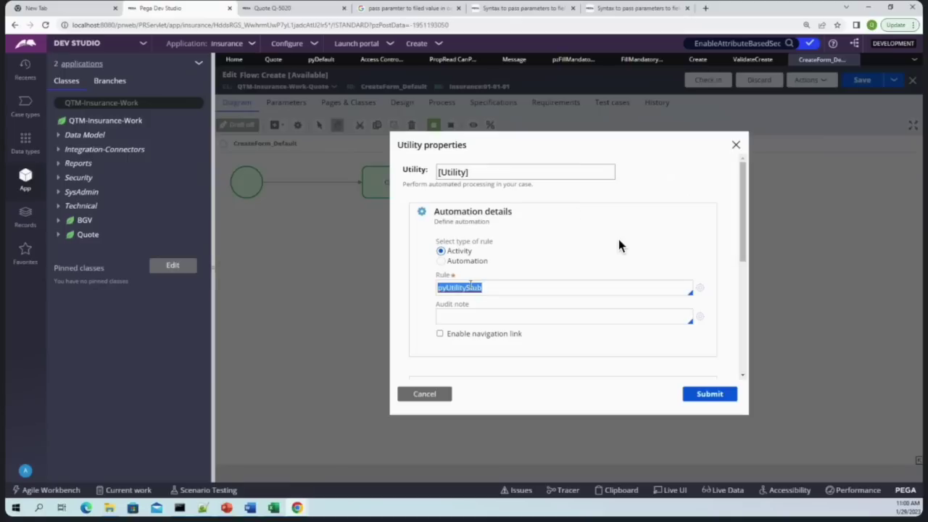
type("addhius")
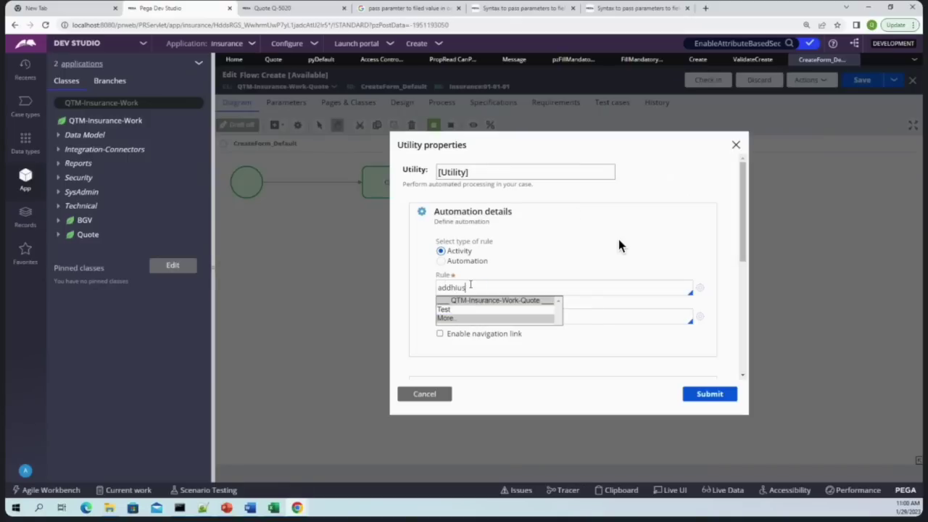
key("Down")
key("Down")
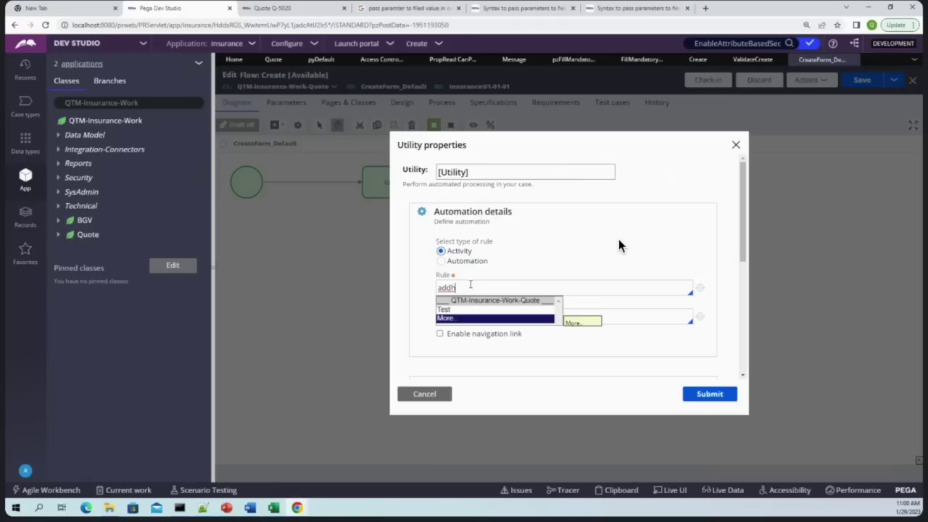
key("Return")
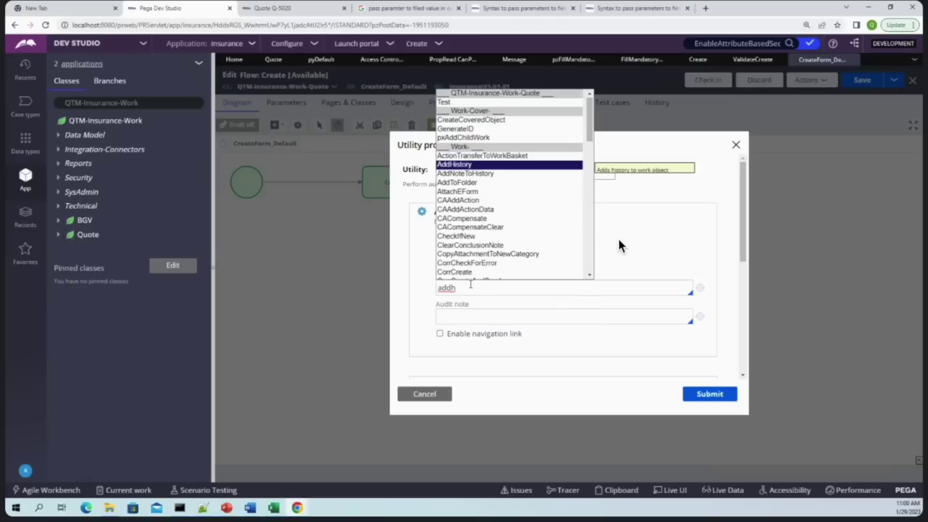
key("Return")
left_click(605, 319)
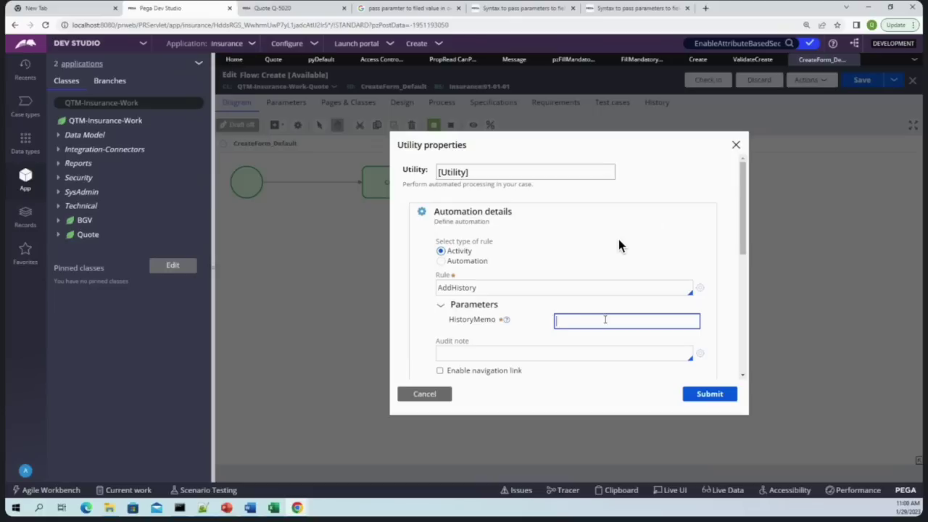
type("\"This is my History")
left_click(710, 394)
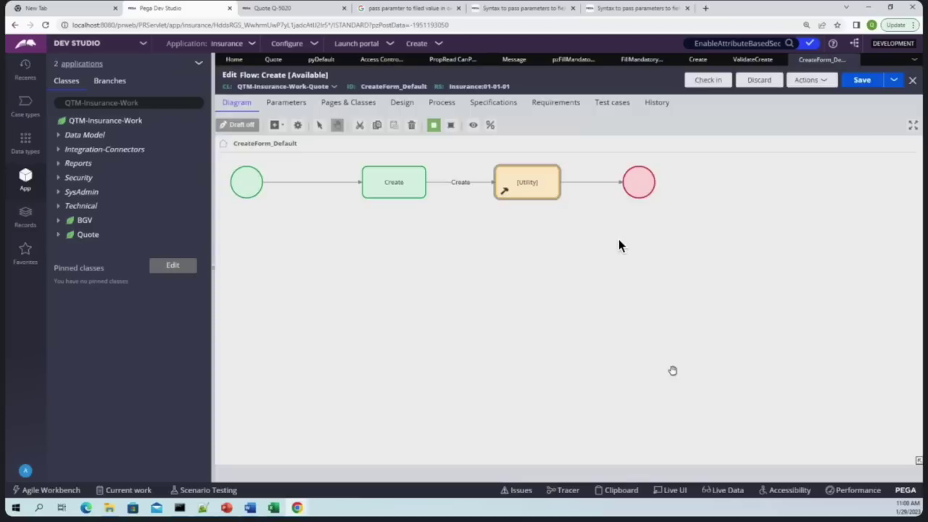
key("ctrl+s")
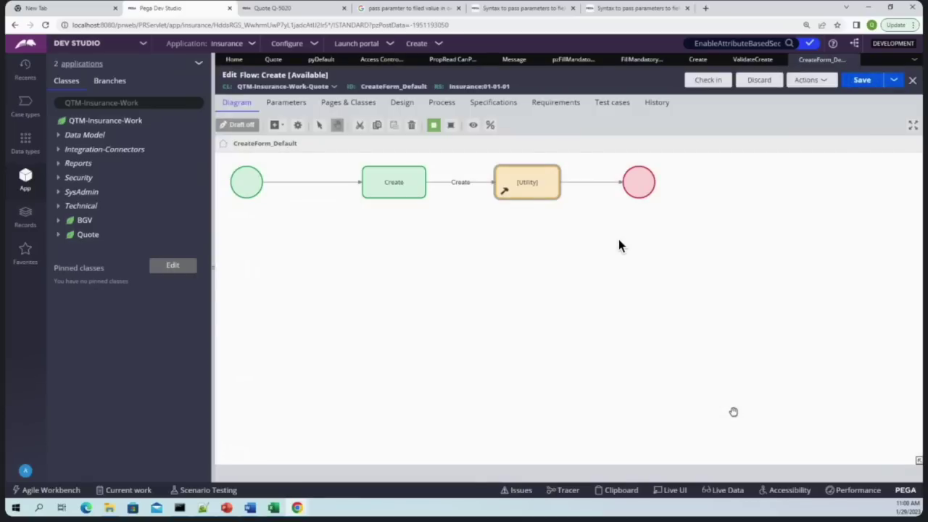
left_click(303, 12)
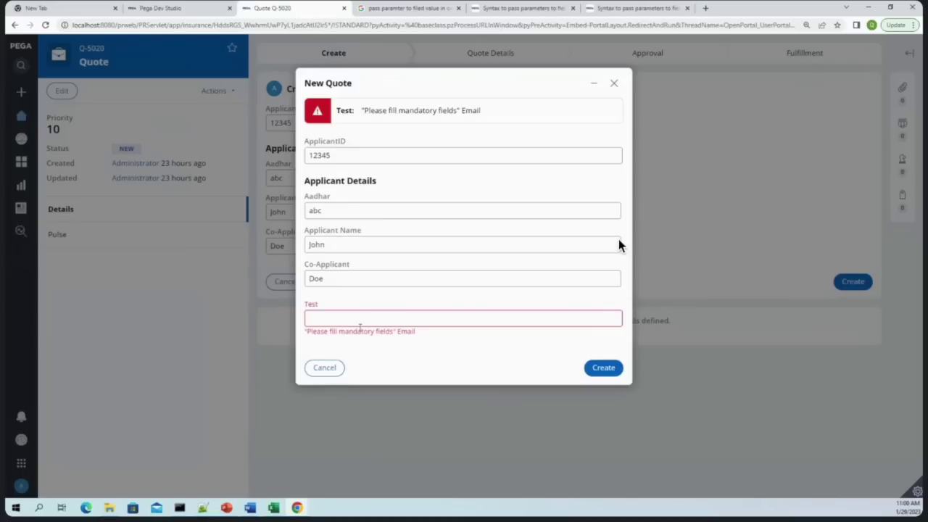
Fill the Quote's Test field with 'fddsf' and submit it
left_click(479, 319)
type("fddsf")
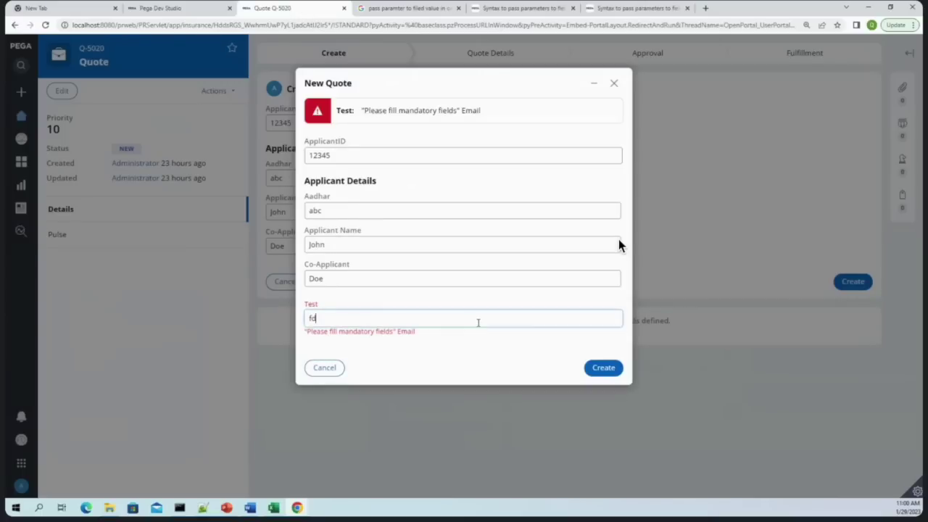
left_click(609, 370)
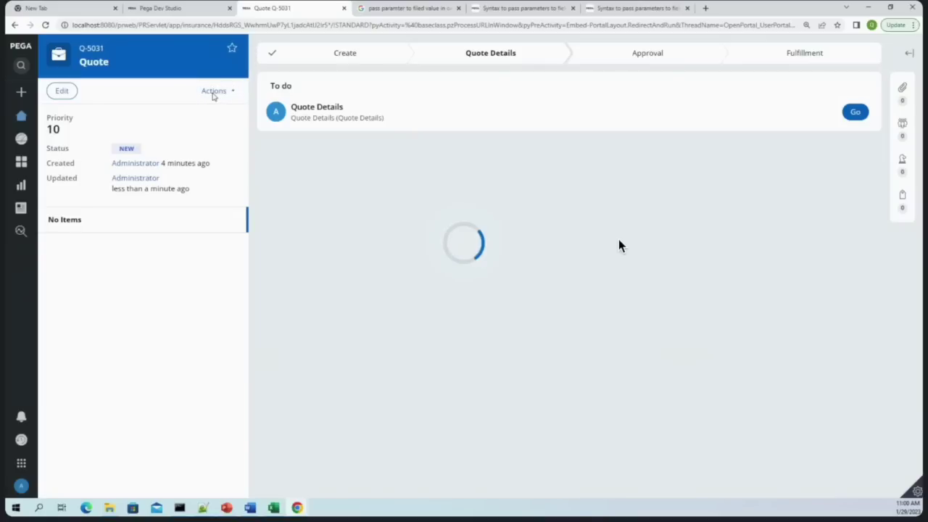
Check the case history for the 'This is my History' entry, then reselect the flow's Utility step
left_click(212, 93)
left_click(166, 108)
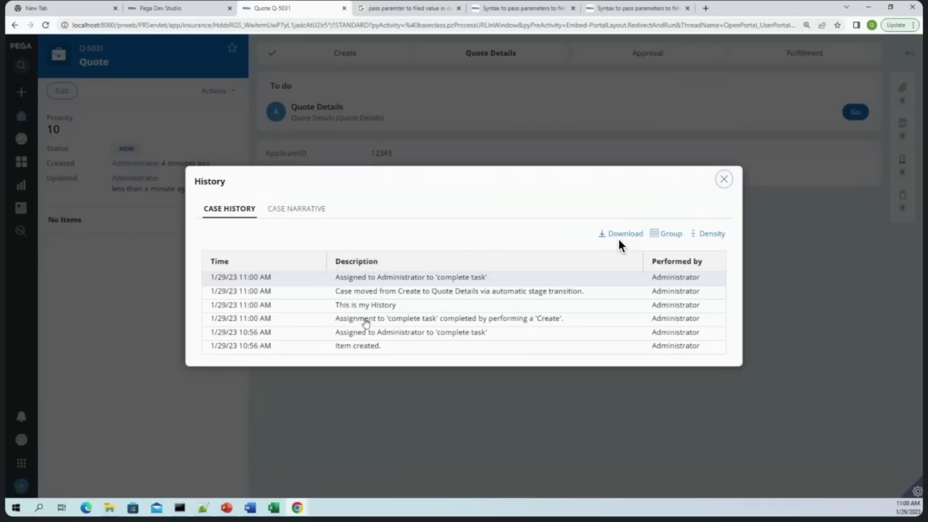
left_click_drag(347, 305, 409, 306)
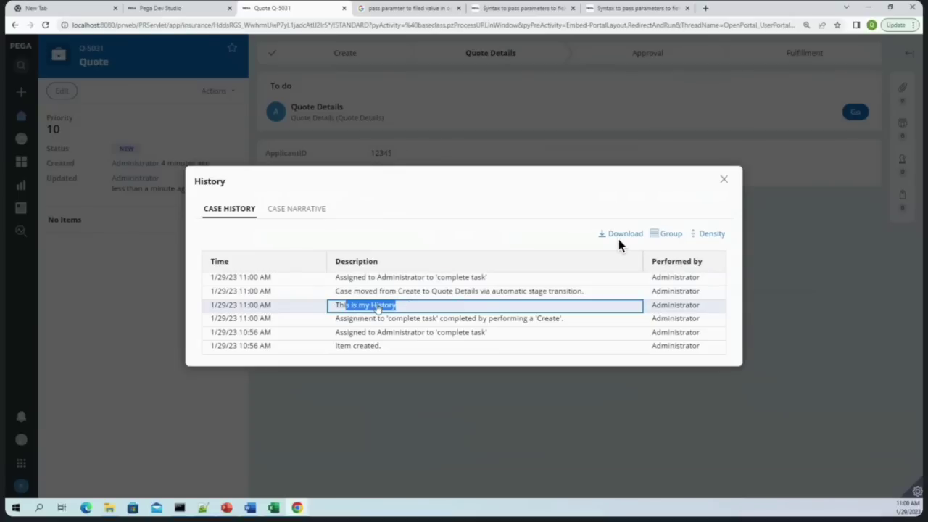
left_click(398, 306)
left_click_drag(398, 306, 339, 307)
left_click(161, 8)
left_click(522, 193)
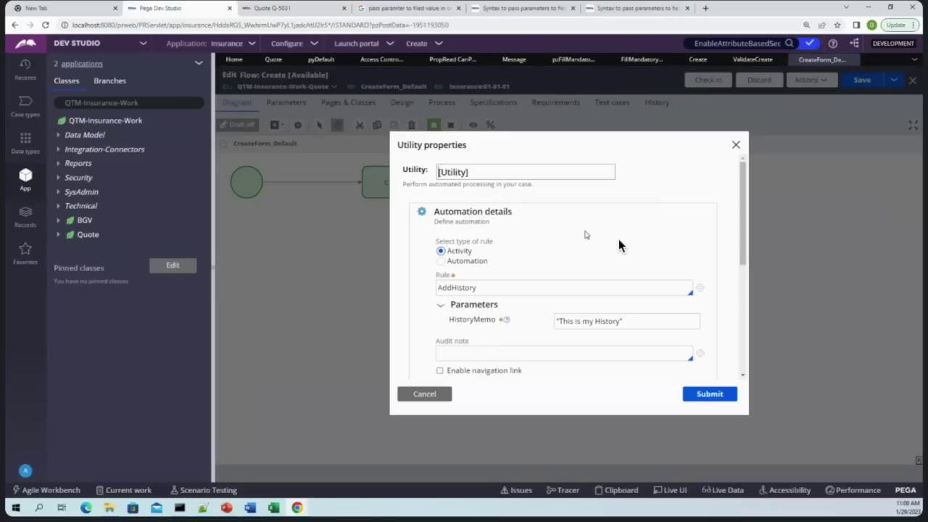
Open the Field Value record list under Data Model
left_click(654, 321)
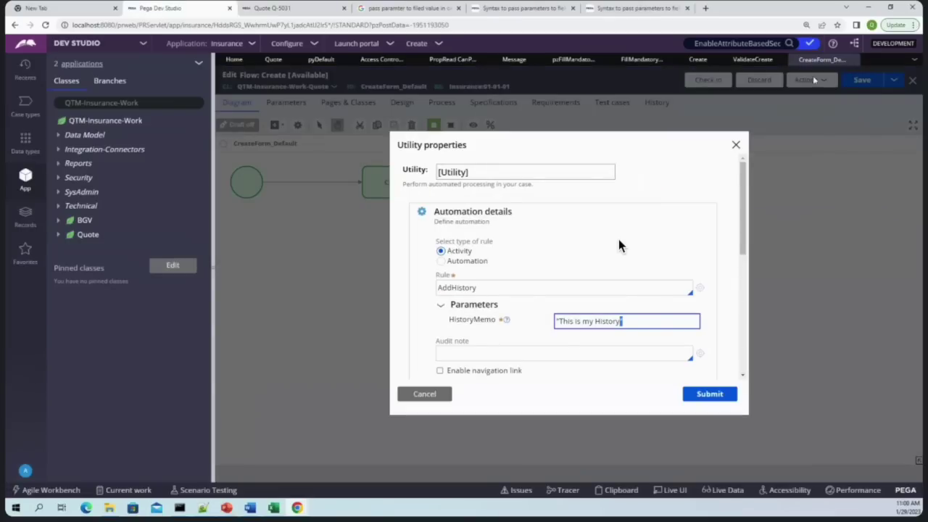
left_click(25, 216)
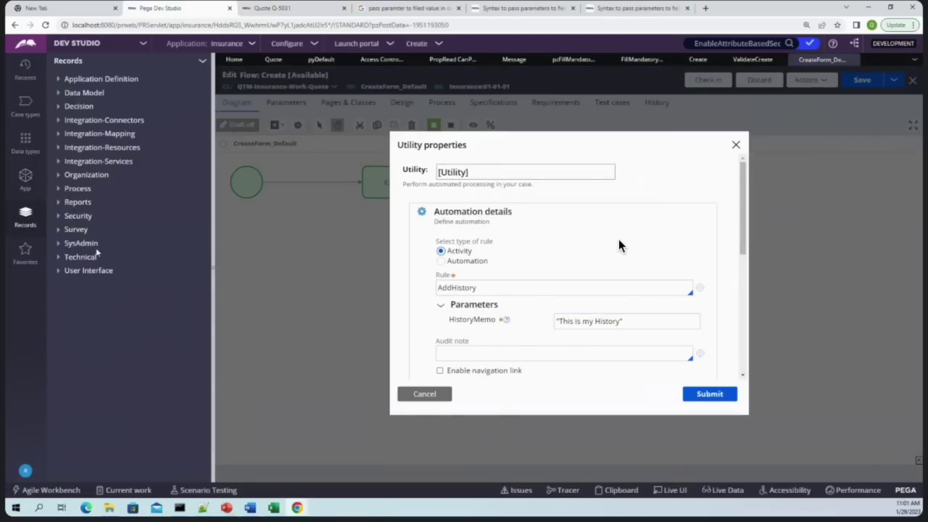
left_click(58, 92)
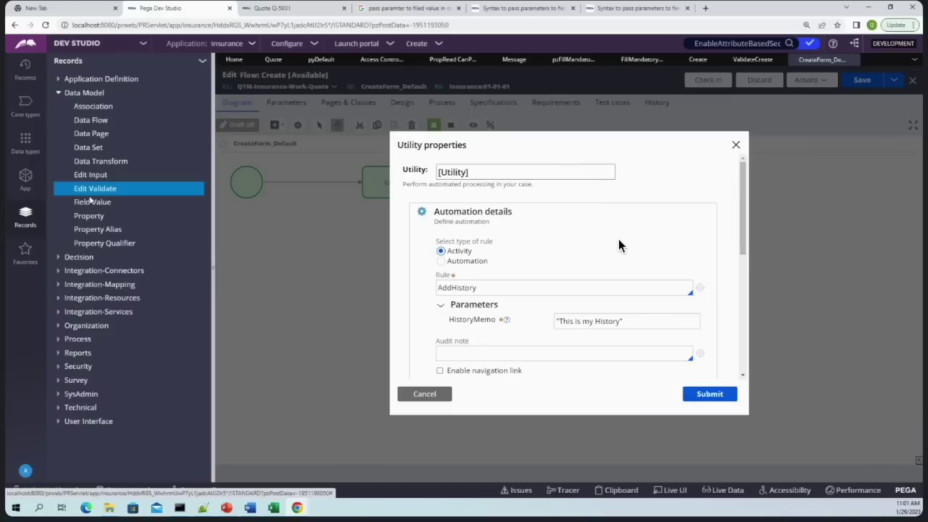
left_click(92, 202)
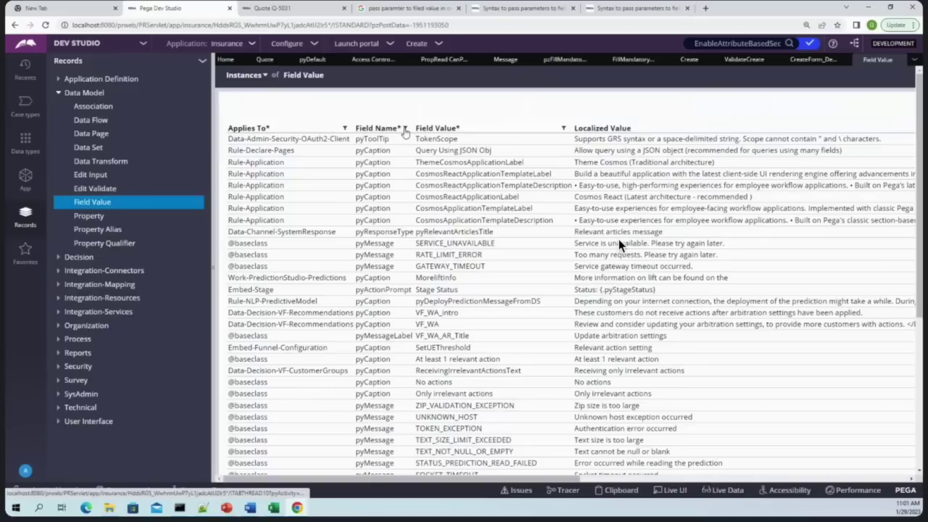
Try filtering the Field Value list by 'pyme', then remove that filter
left_click(344, 129)
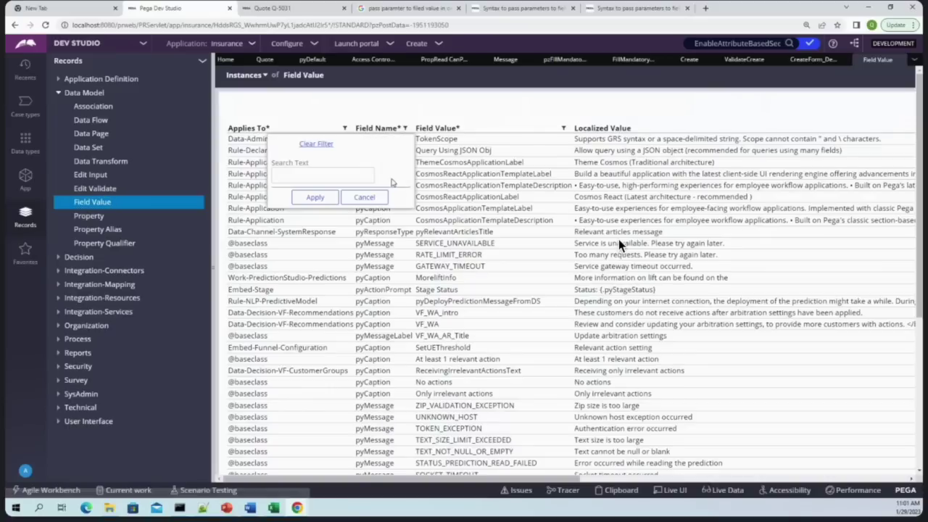
left_click(358, 175)
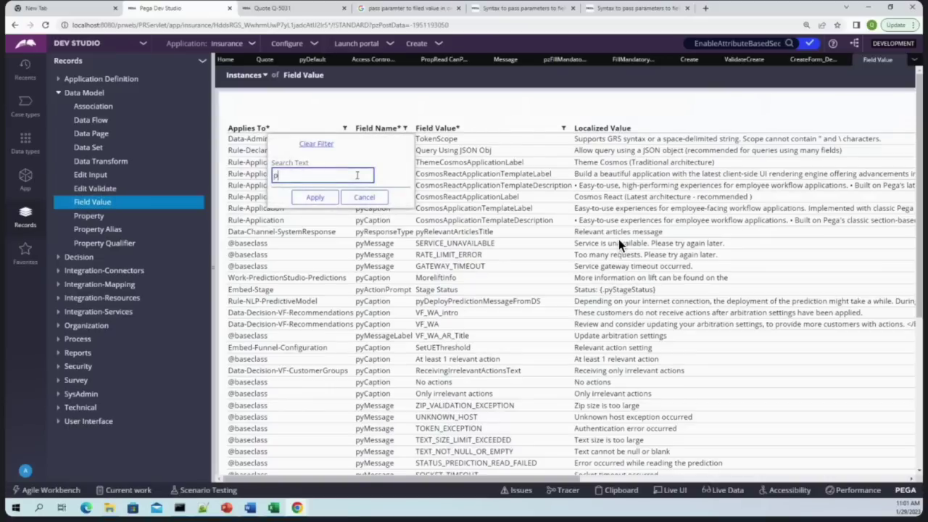
type("pyme")
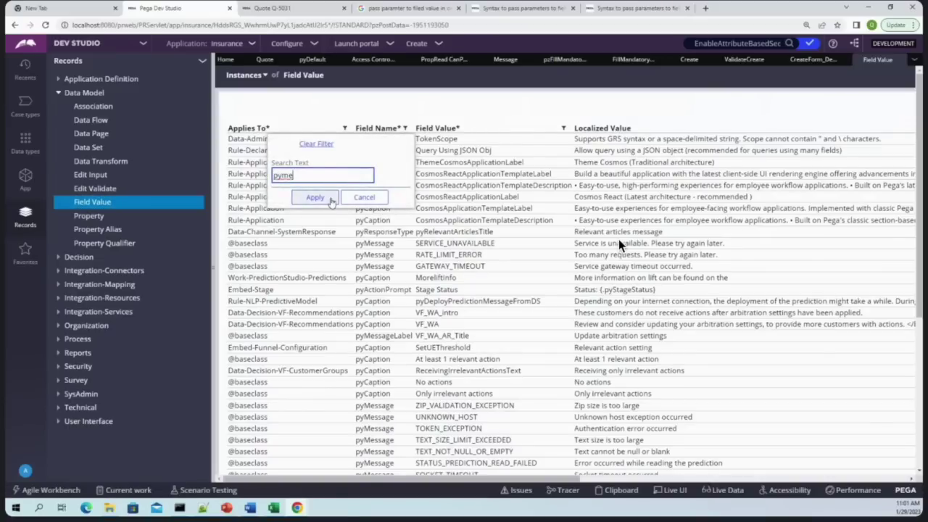
left_click(329, 198)
scroll(330, 205, "down", 3)
scroll(330, 205, "up", 3)
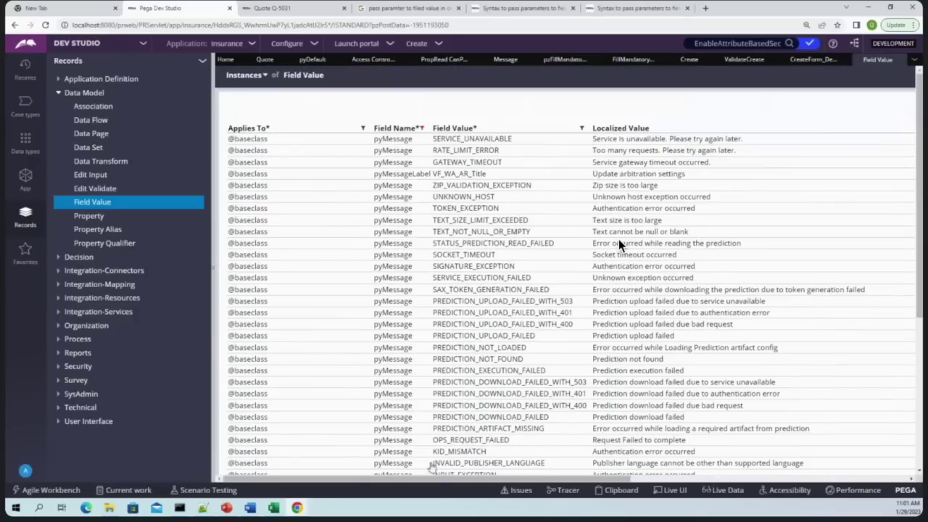
scroll(431, 467, "right", 5)
scroll(356, 414, "left", 5)
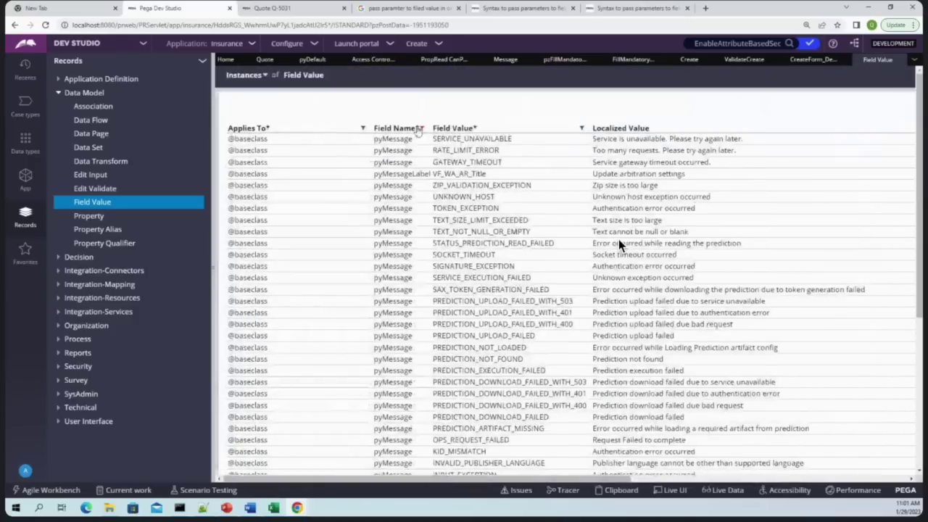
left_click(421, 128)
double_click(337, 178)
key("BackSpace")
left_click(332, 197)
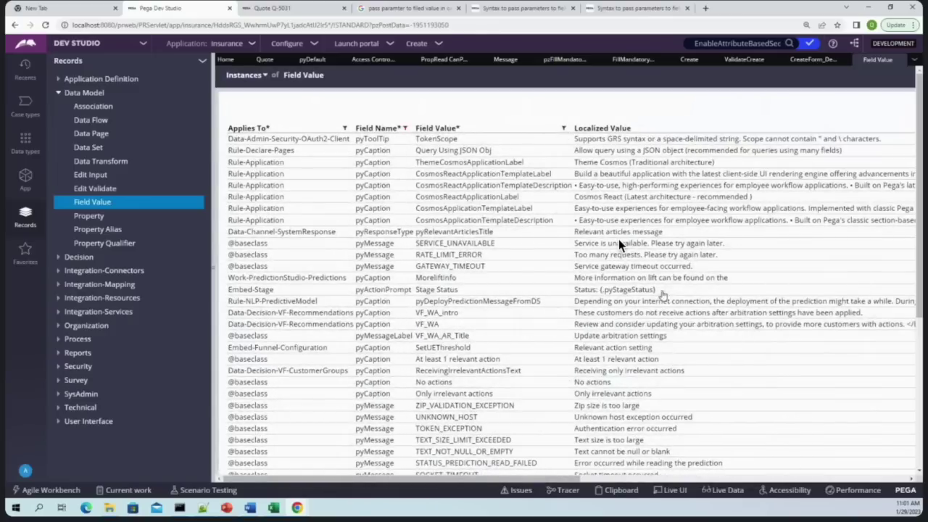
Filter Localized Value by 'Item created' and open the pyHistoryMemo ItemCreated record
left_click_drag(503, 480, 837, 480)
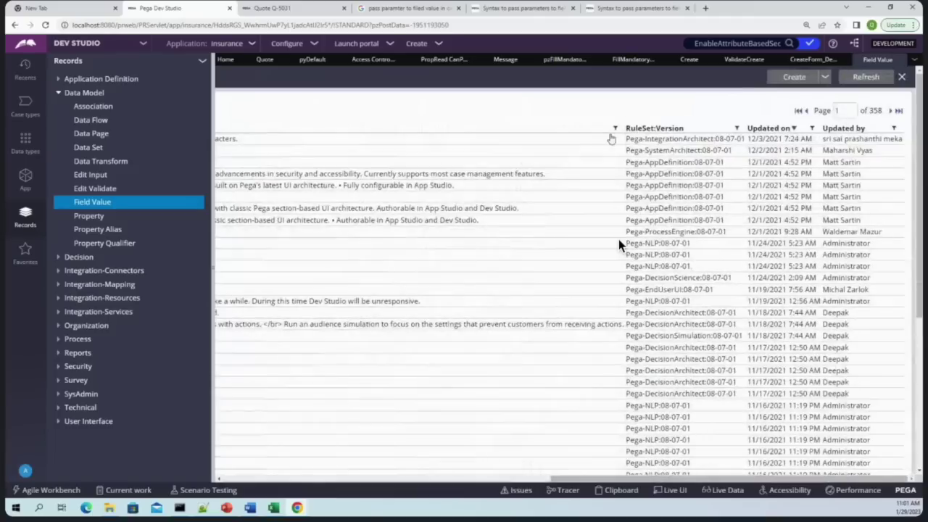
left_click(615, 128)
type("Item created")
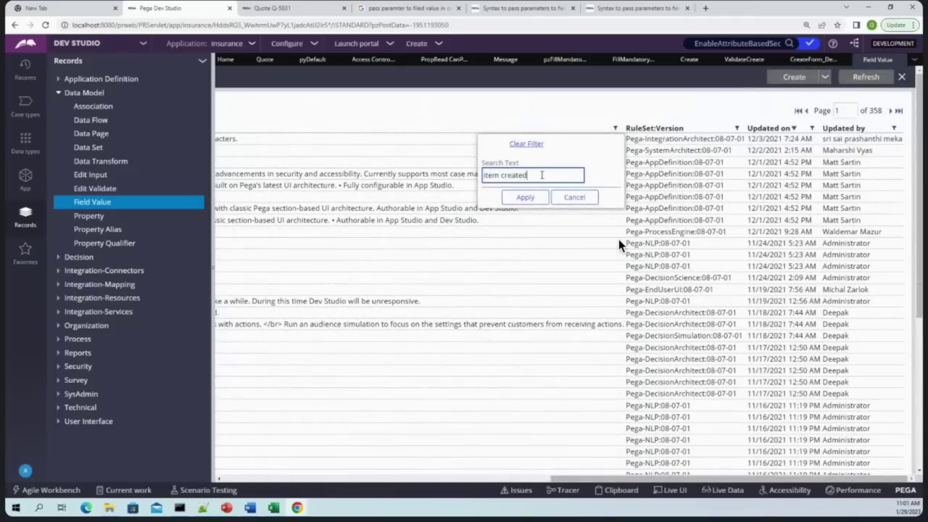
key("Return")
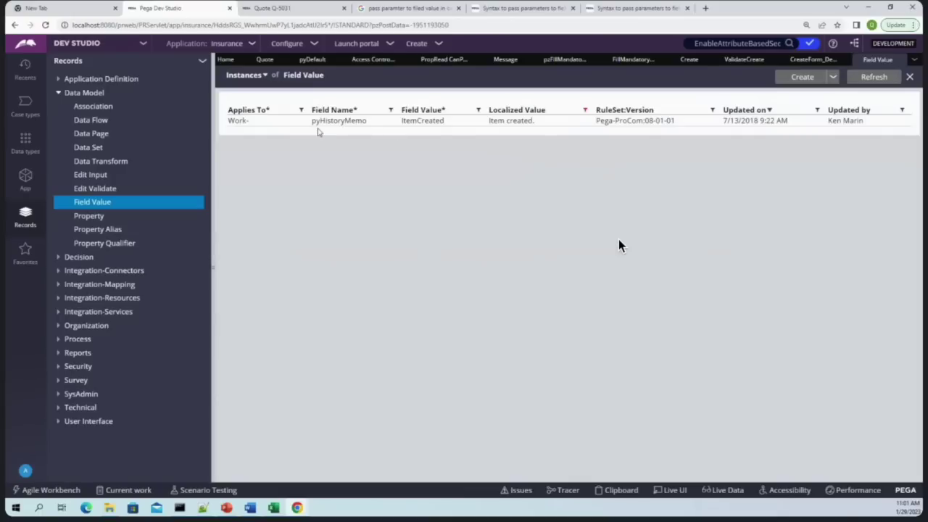
left_click(319, 129)
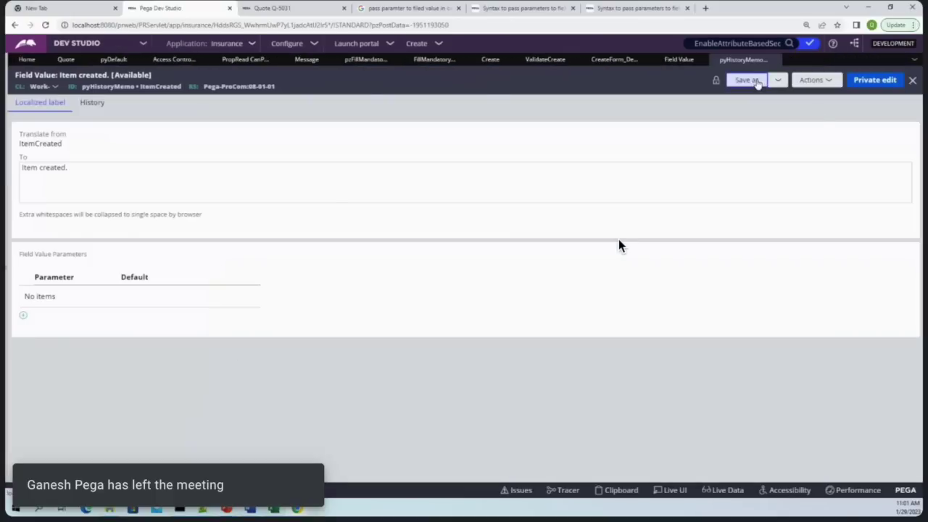
Save the Item created record as ThisIsMyHistory, applied to Work-, and create and open it
left_click(747, 80)
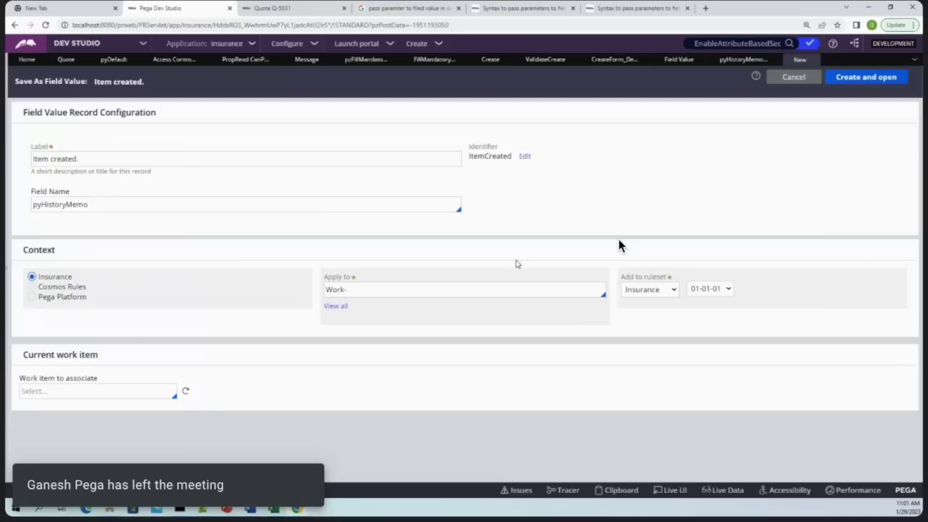
left_click(464, 290)
key("ctrl+a")
key("BackSpace")
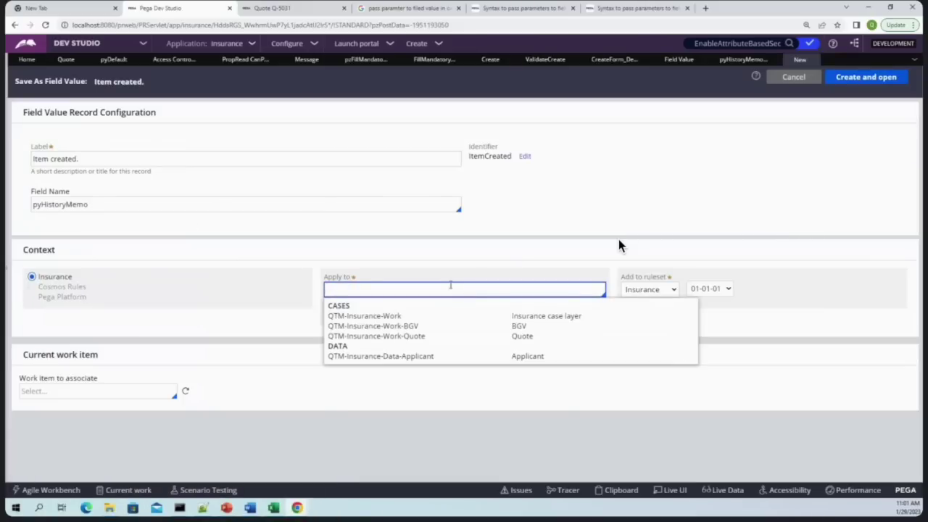
key("ctrl+z")
left_click(546, 229)
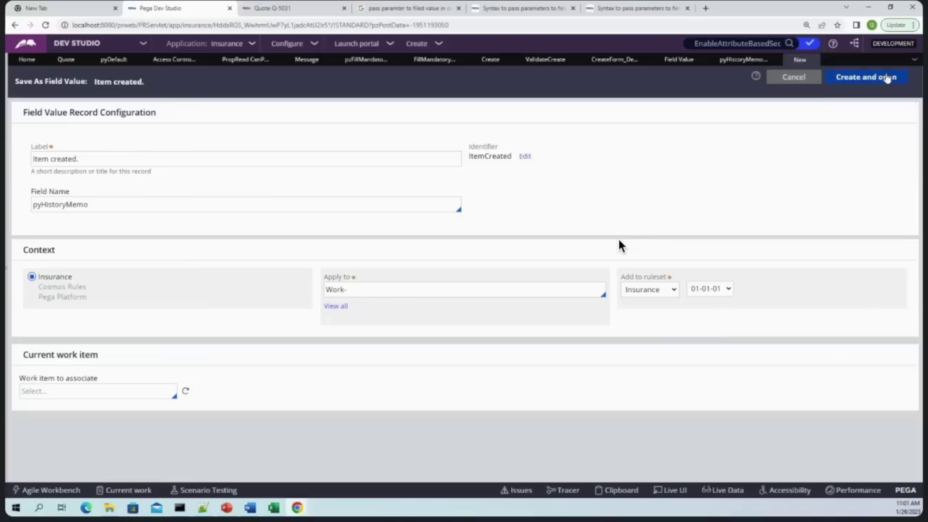
left_click(525, 156)
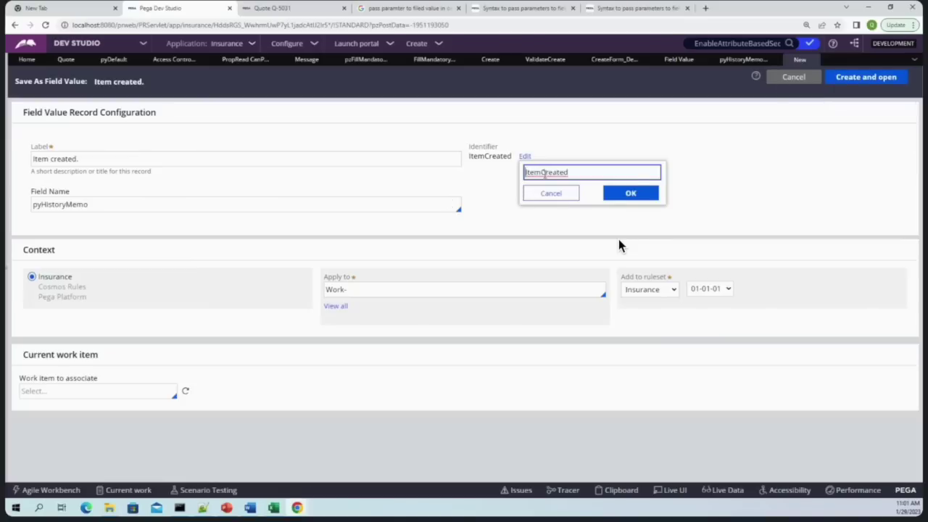
type("ThisIsMyHistory")
left_click(632, 194)
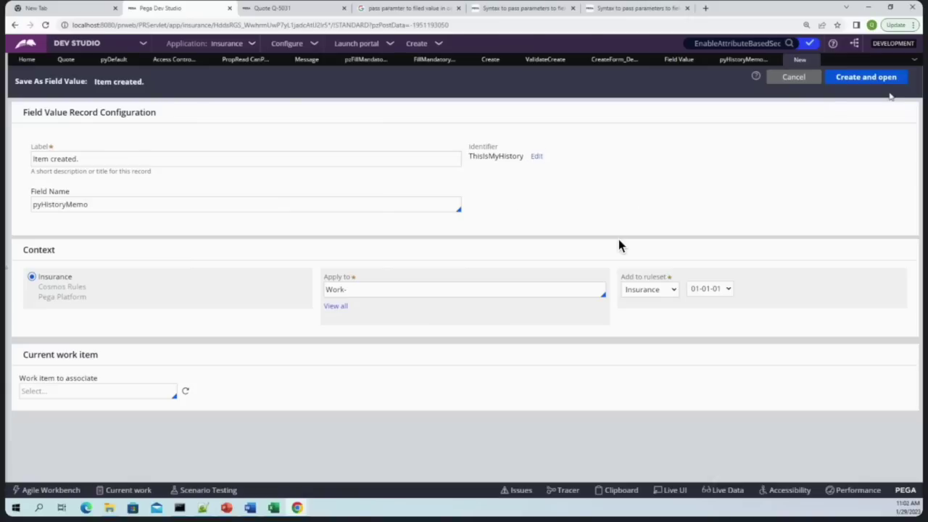
left_click(865, 75)
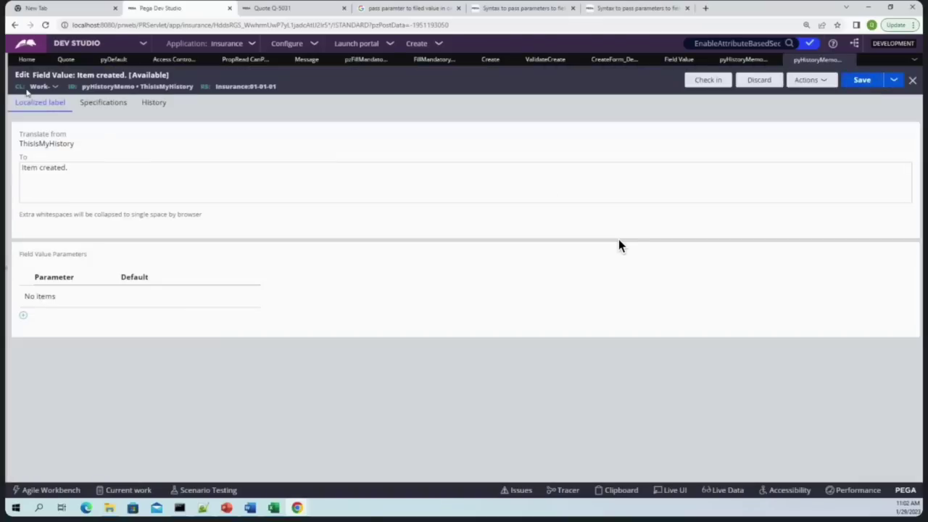
left_click(78, 106)
Copy the CorrFail parameter syntax line from the support page and return to Dev Studio
left_click(637, 8)
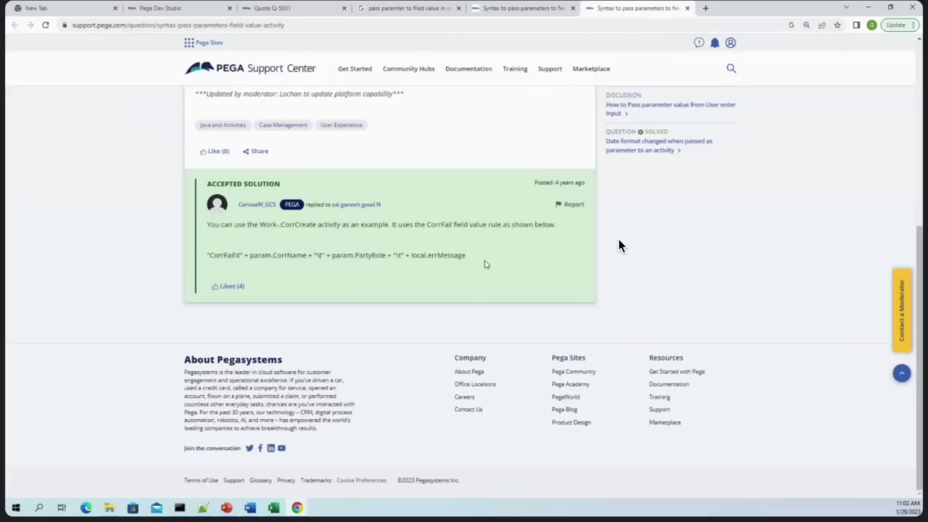
left_click_drag(467, 258, 203, 263)
left_click(247, 263)
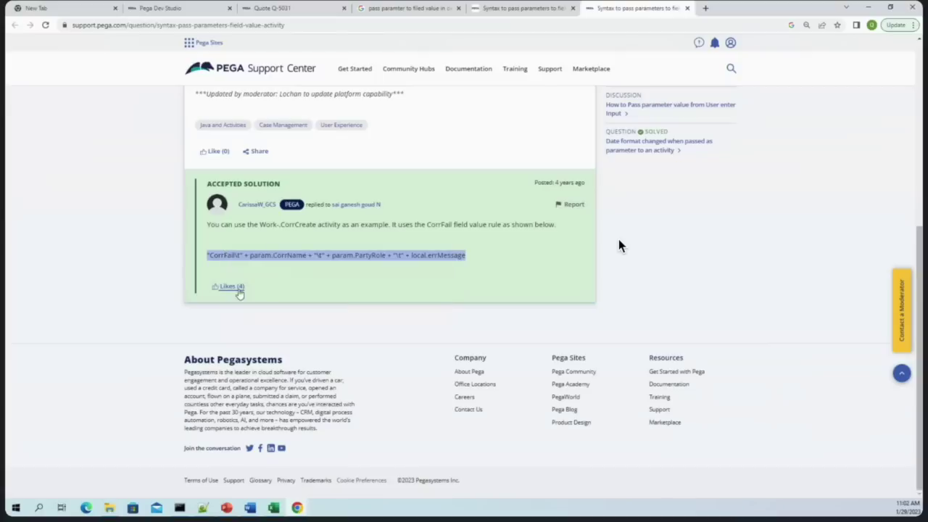
key("alt+Tab")
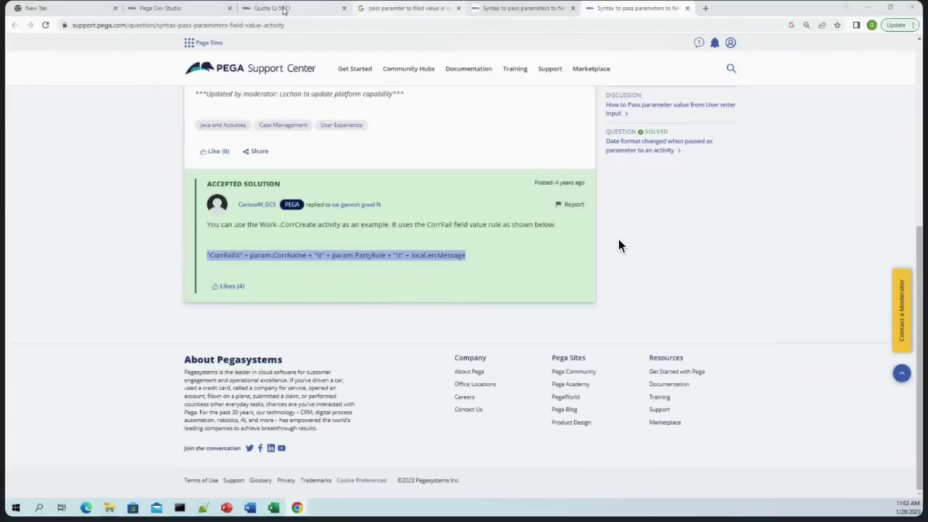
left_click(100, 6)
left_click(177, 11)
left_click(40, 102)
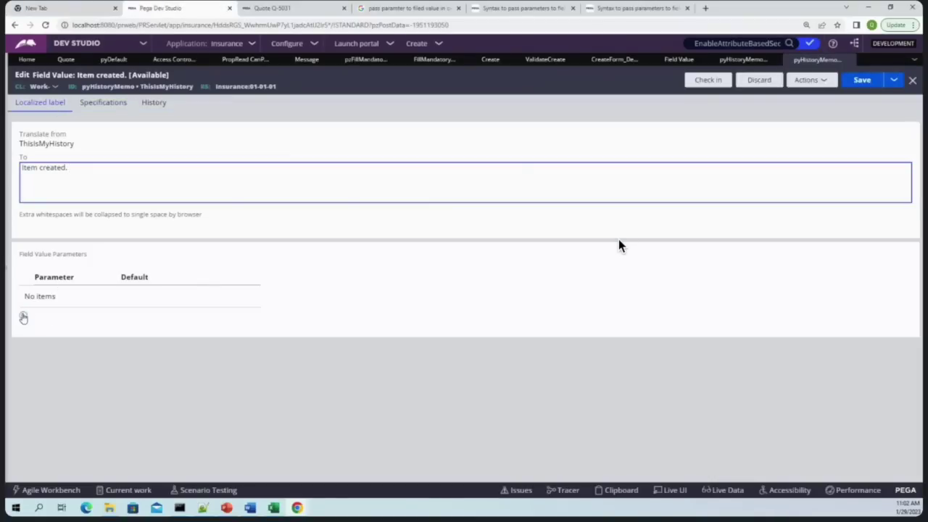
Add field value parameters 1 and 2
left_click(23, 314)
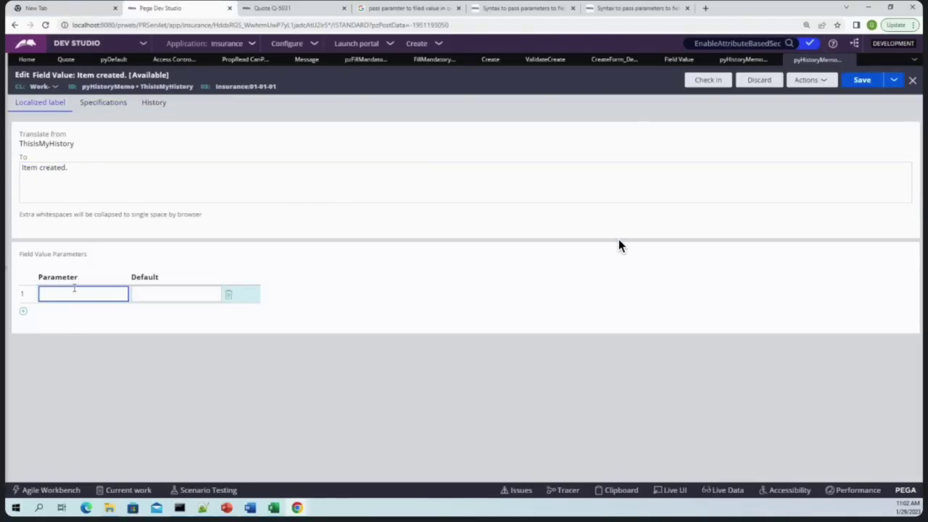
type("1")
left_click(22, 312)
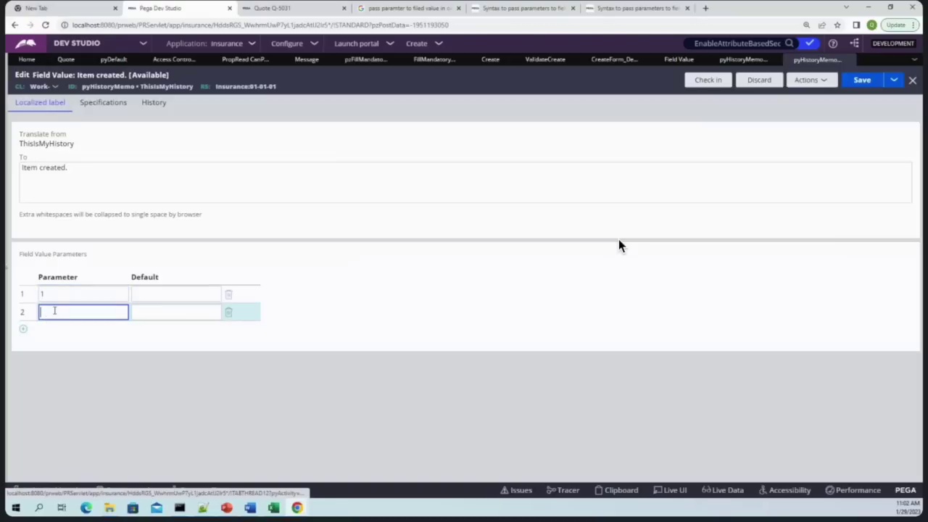
type("2")
Change the localized text to 'This Is My History for case type {1}.'
left_click(114, 165)
left_click_drag(78, 178, 50, 163)
double_click(51, 143)
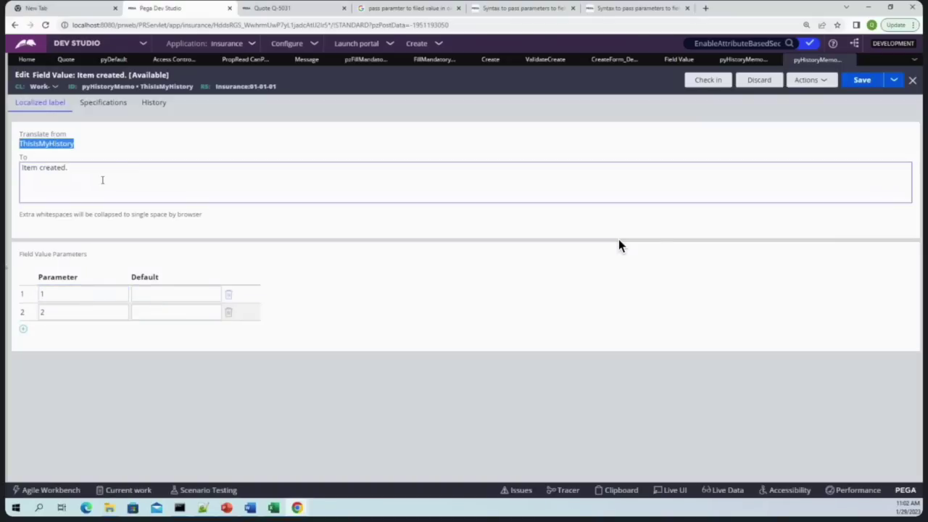
left_click(122, 170)
key("ctrl+a")
key("ctrl+v")
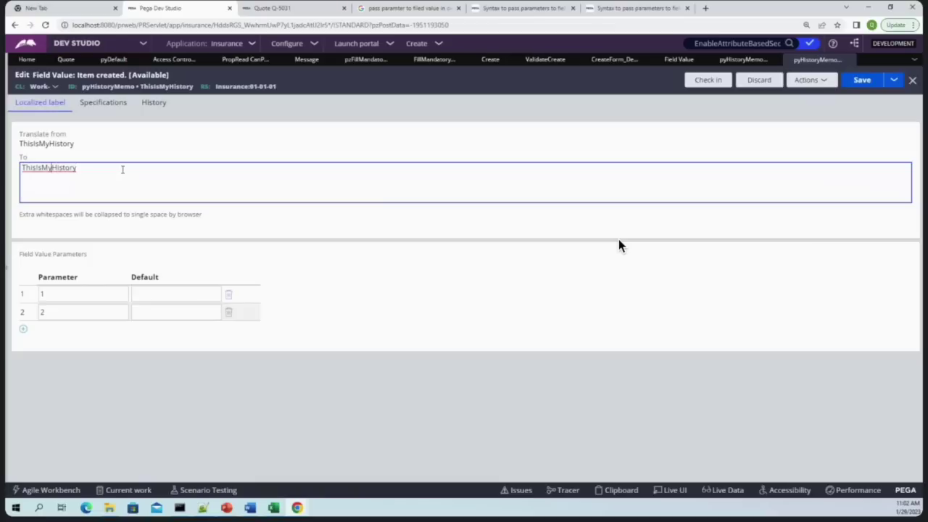
type("Is My History forcase typ")
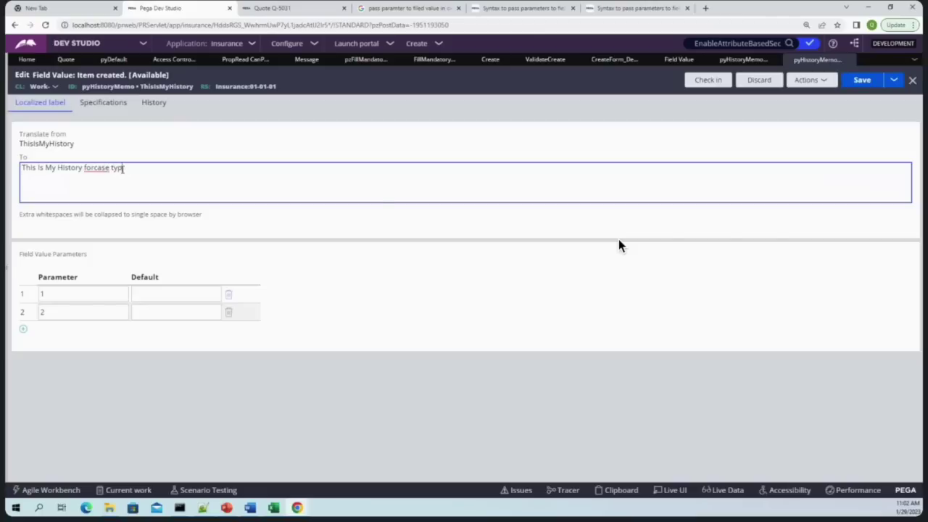
key("BackSpace")
key("BackSpace")
Delete parameter row 2 and copy the ThisIsMyHistory record ID
left_click(228, 313)
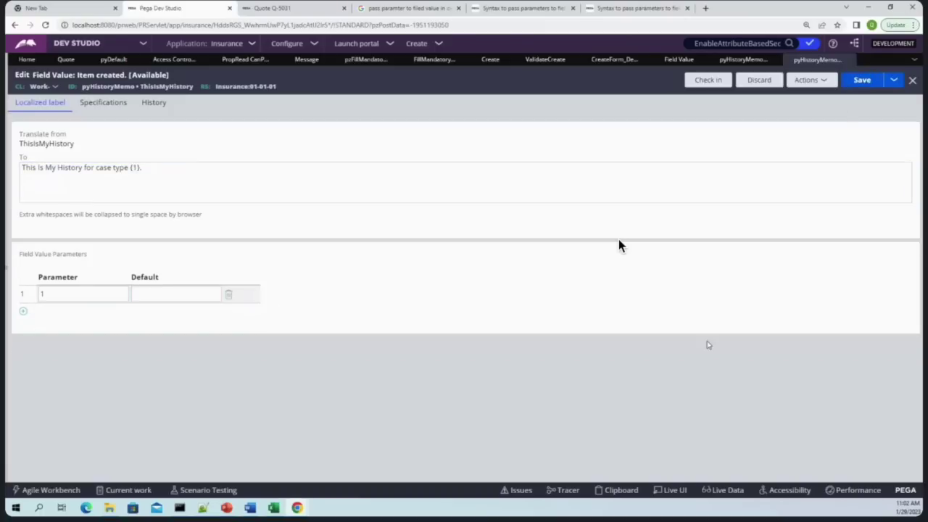
double_click(175, 87)
right_click(181, 87)
left_click(192, 95)
left_click(743, 59)
left_click(675, 62)
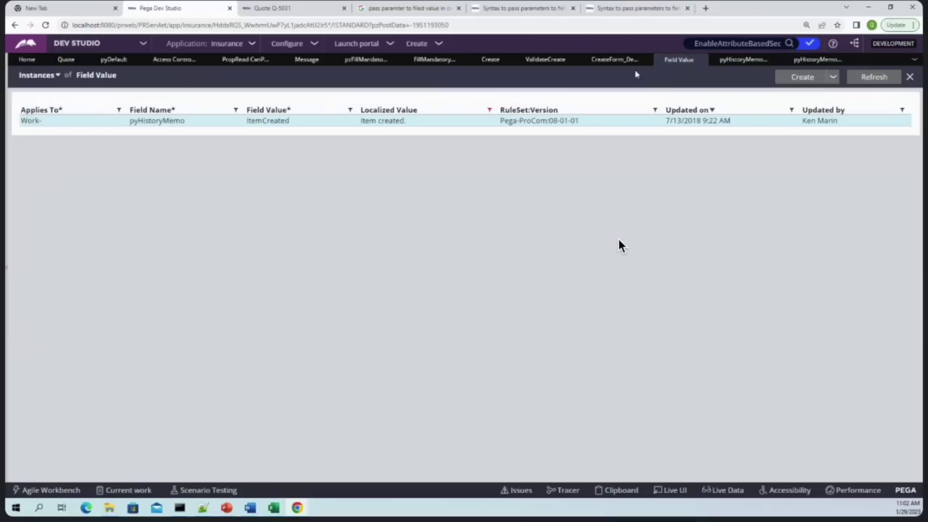
Set the AddHistory step's HistoryMemo to "ThisIsMyHistory\t"+.pyLabel, submit, and save the Create flow
left_click(596, 64)
triple_click(493, 320)
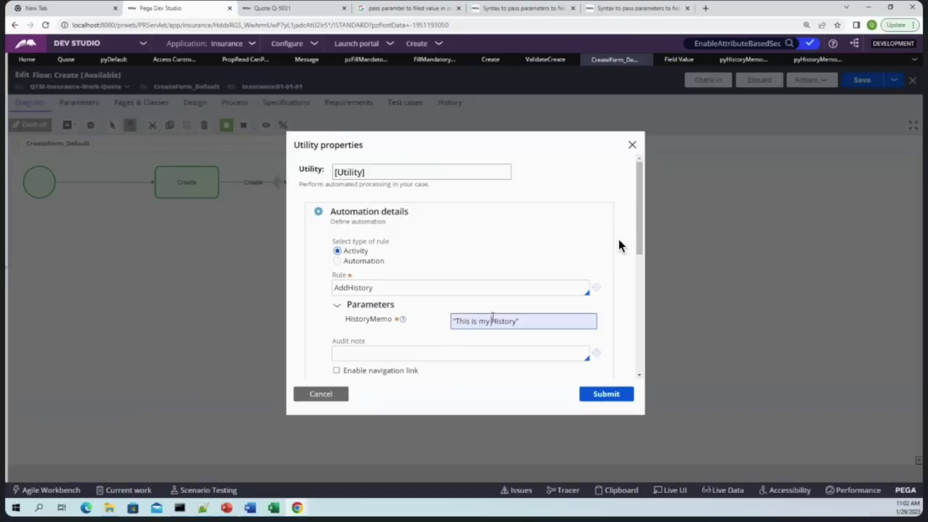
key("ctrl+v")
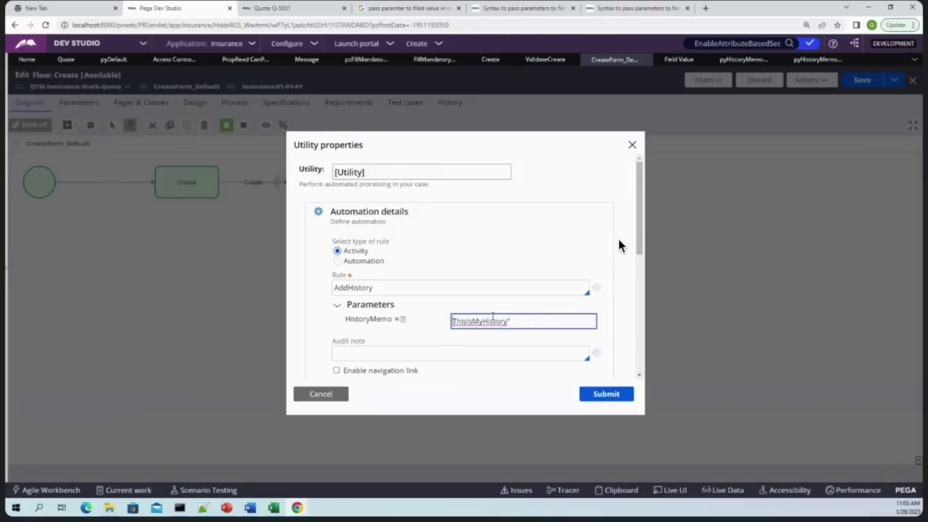
type("\"")
type("abel")
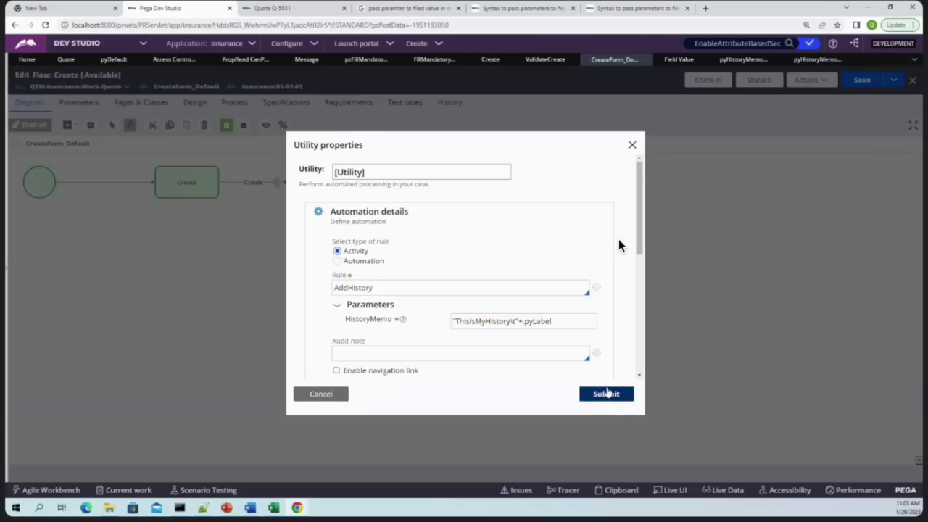
left_click(608, 394)
left_click(861, 84)
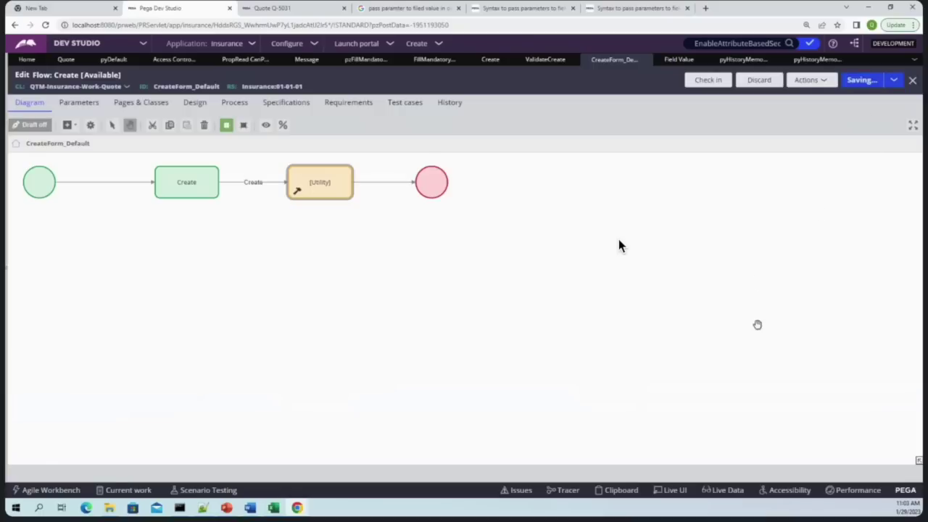
Close the previous case history and create a new Quote case from the portal home
left_click(262, 7)
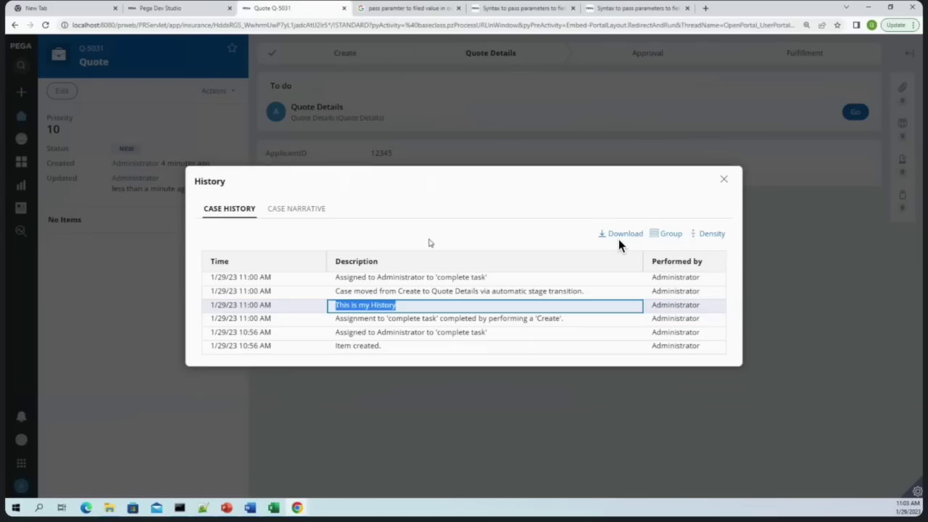
left_click(723, 179)
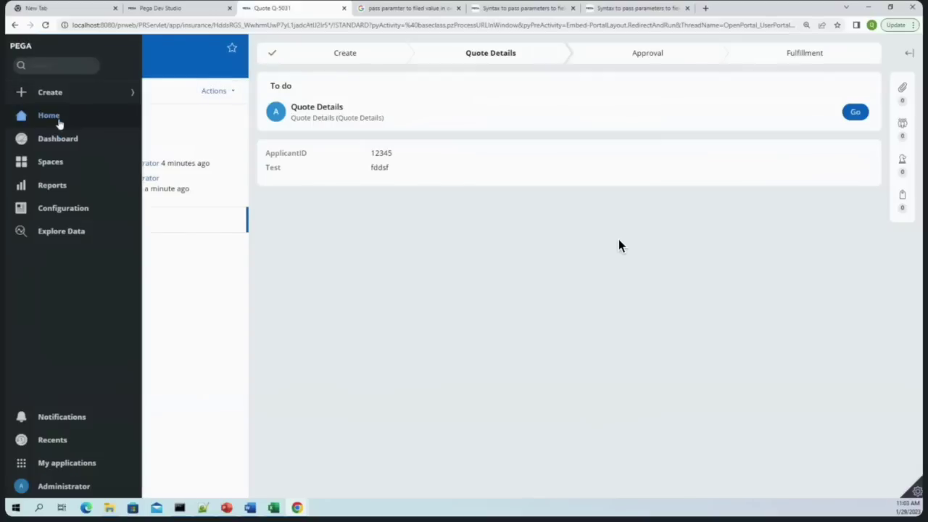
left_click(46, 109)
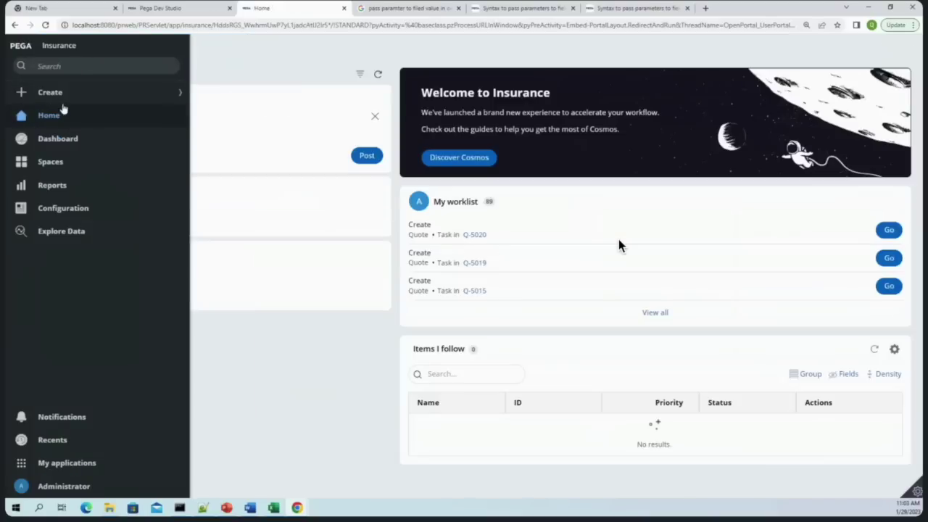
left_click(50, 92)
left_click(49, 114)
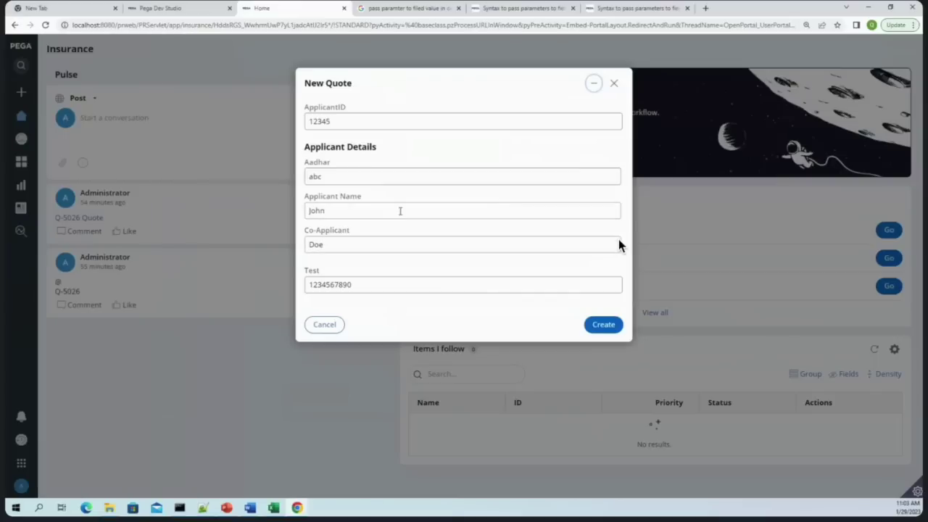
left_click(620, 325)
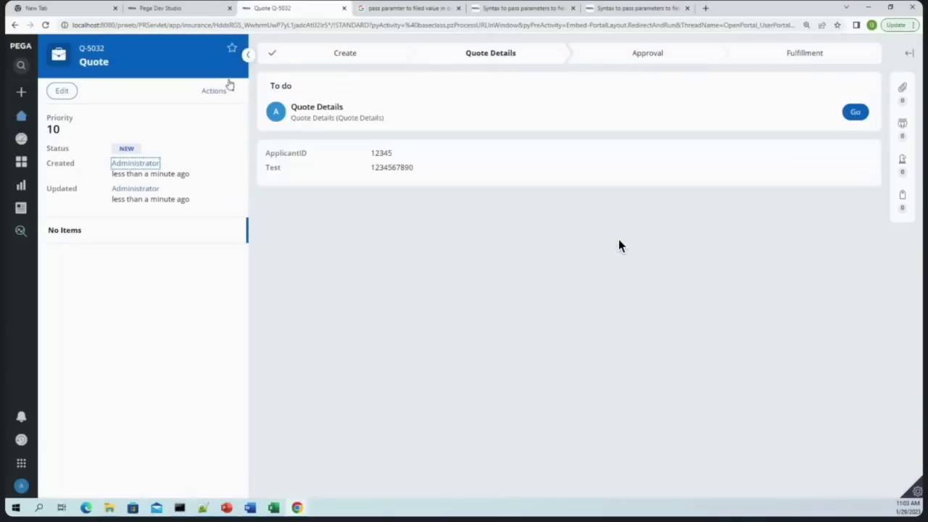
Confirm the new Quote's history reads 'This Is My History for case type Quote.'
left_click(214, 91)
left_click(217, 147)
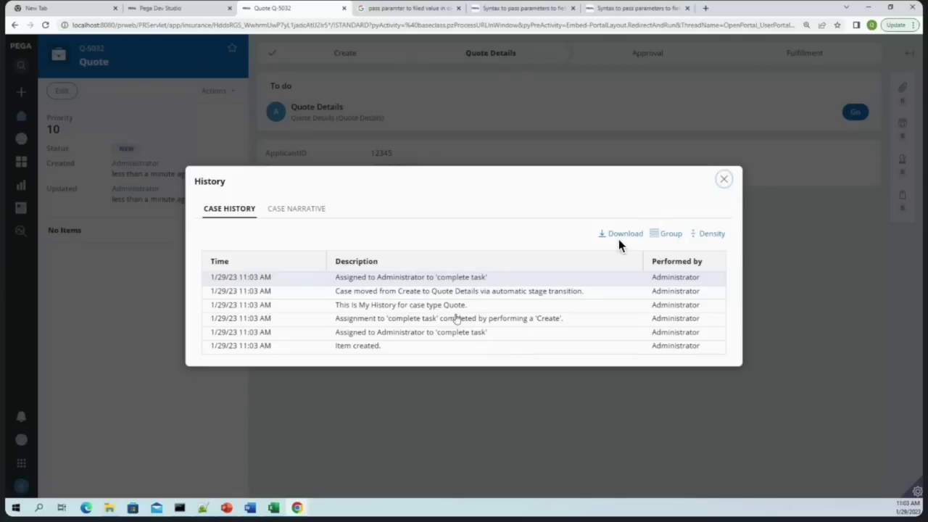
double_click(448, 307)
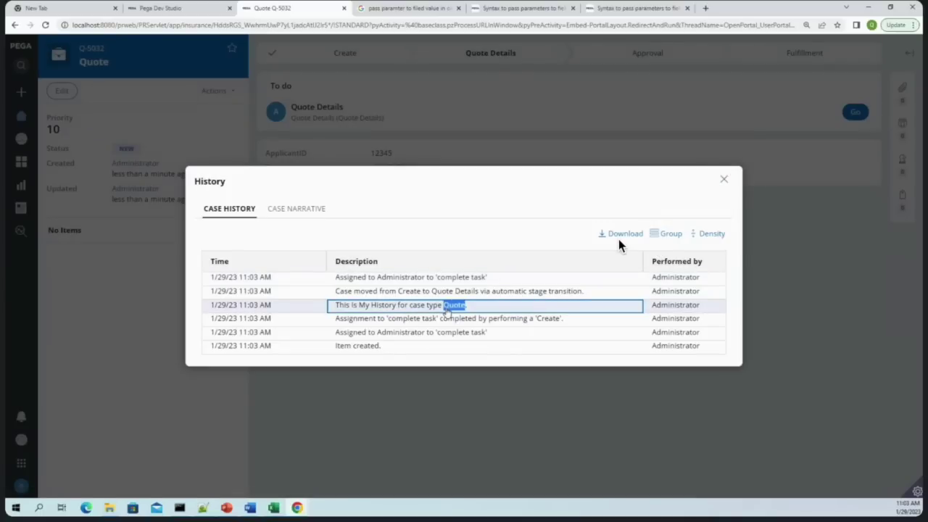
key("ctrl+Page_Up")
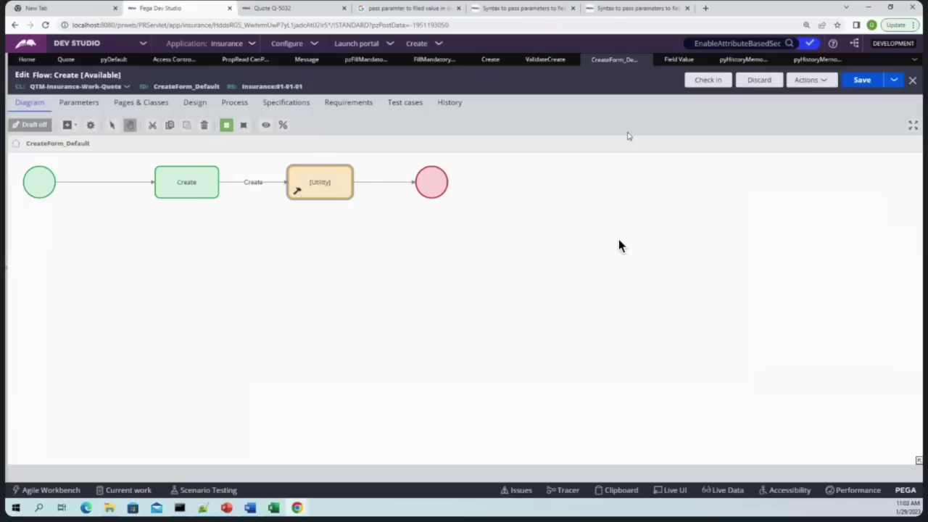
Add parameter 2 under Field Value Parameters of the ThisIsMyHistory field value
left_click(816, 60)
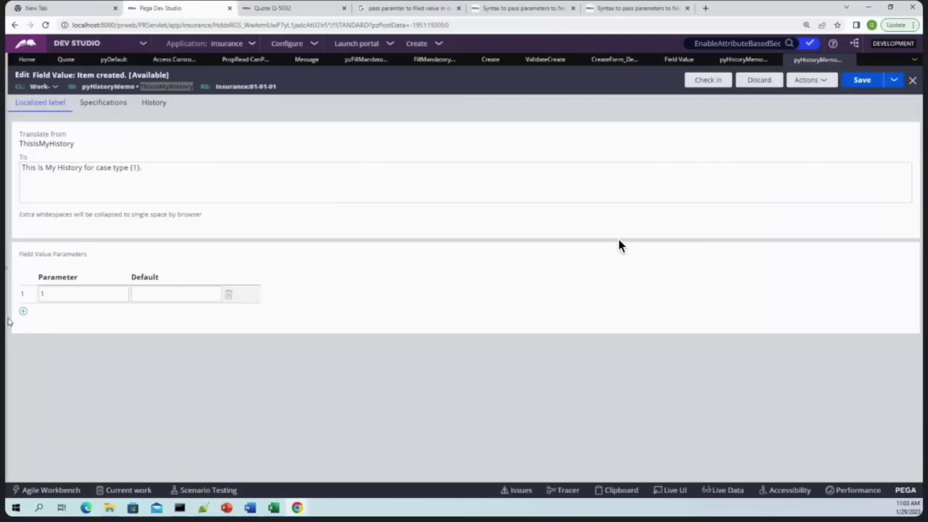
left_click(22, 311)
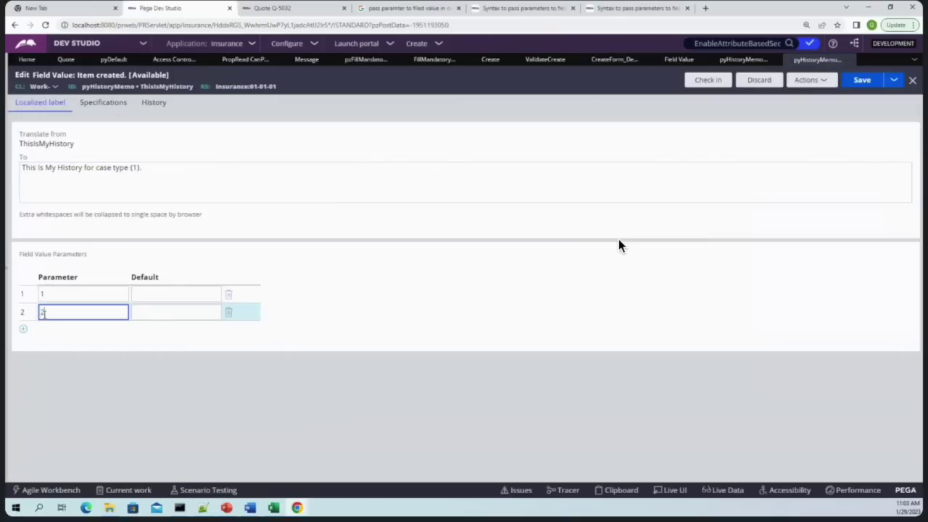
left_click(767, 243)
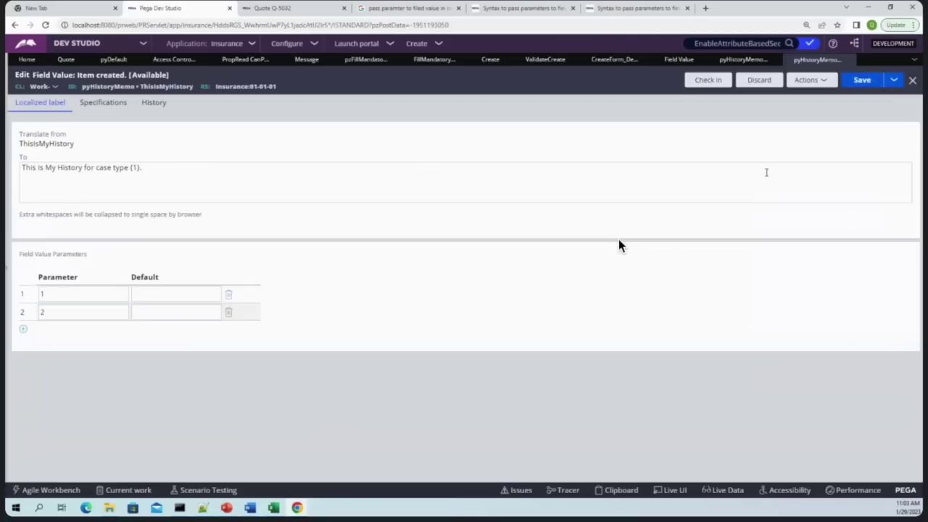
Open the Utility step's properties in the CreateForm_Default flow
left_click(737, 60)
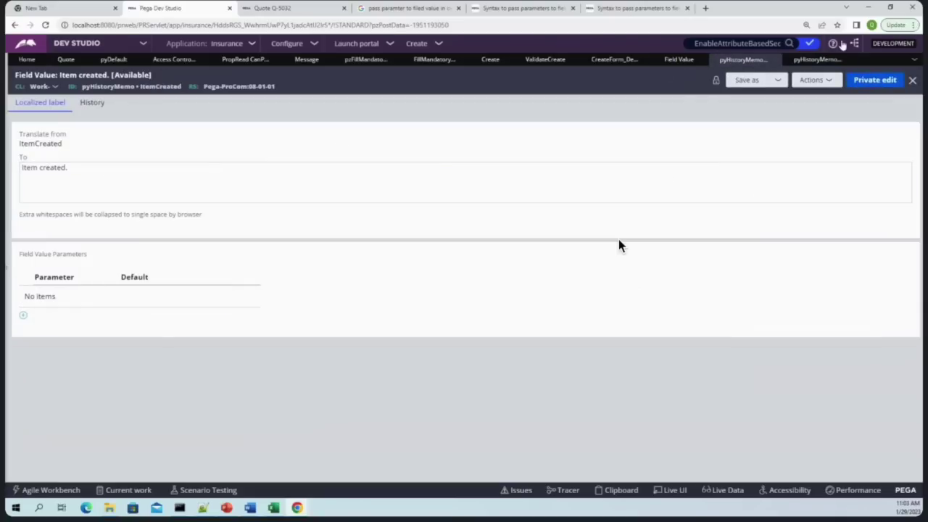
left_click(823, 59)
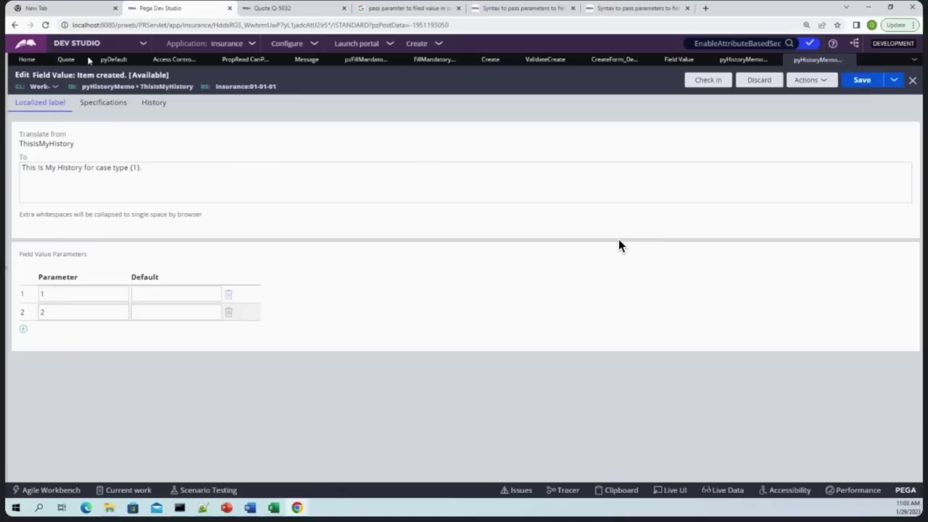
left_click(490, 59)
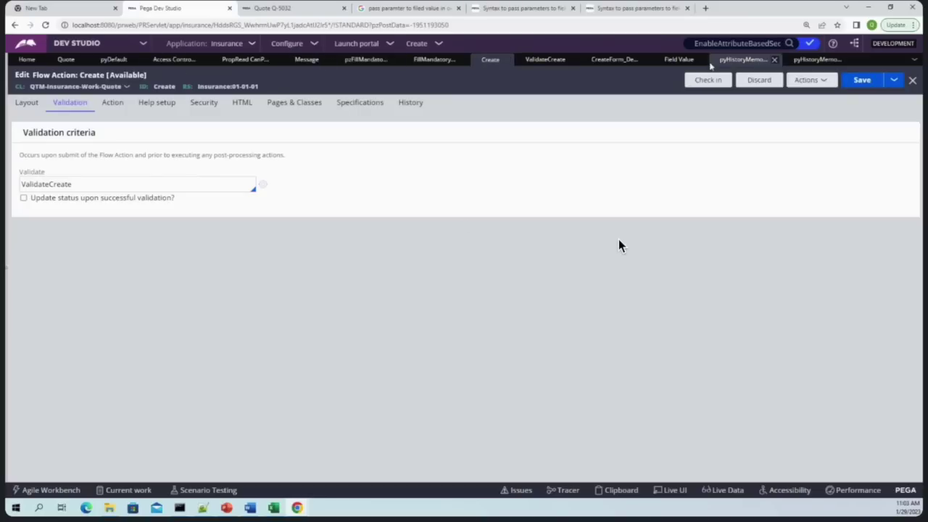
left_click(615, 59)
double_click(332, 180)
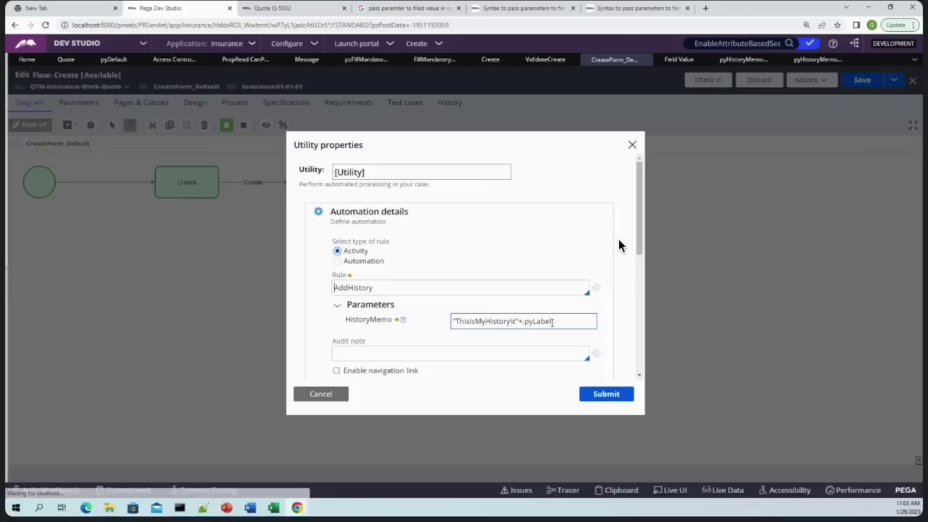
Extend the HistoryMemo to "ThisIsMyHistory\t"+.pyLabel+"\t"+.Test, submit, and save the flow
left_click(559, 321)
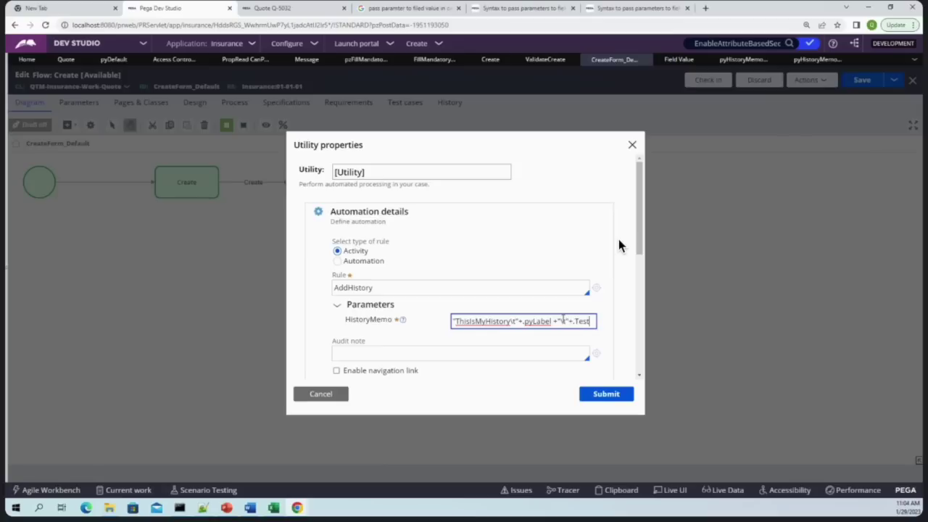
triple_click(557, 320)
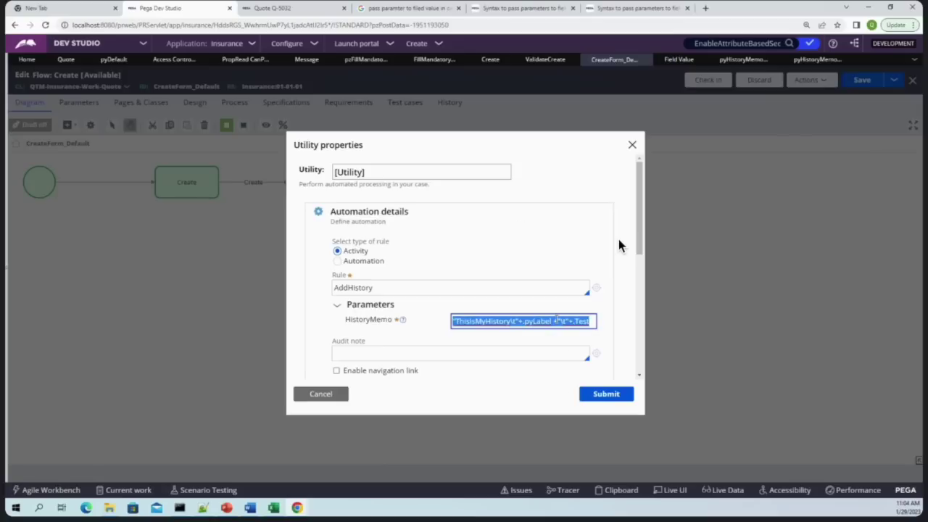
left_click(606, 394)
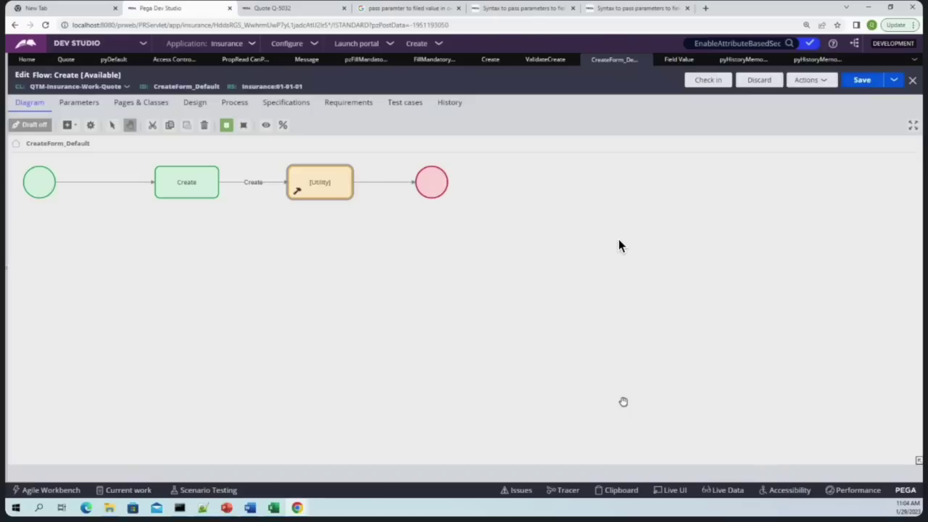
left_click(847, 81)
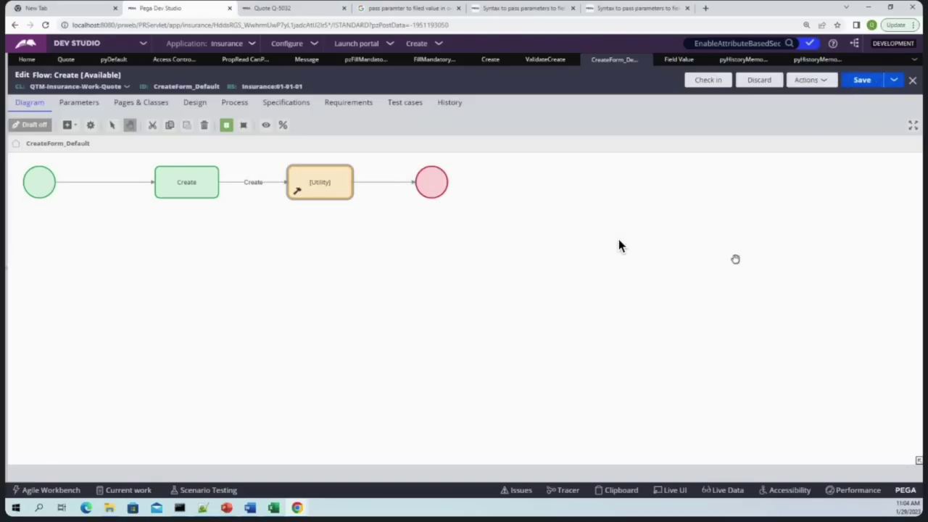
Close the old case history and create a new Quote case with the prefilled details
left_click(321, 7)
left_click(724, 181)
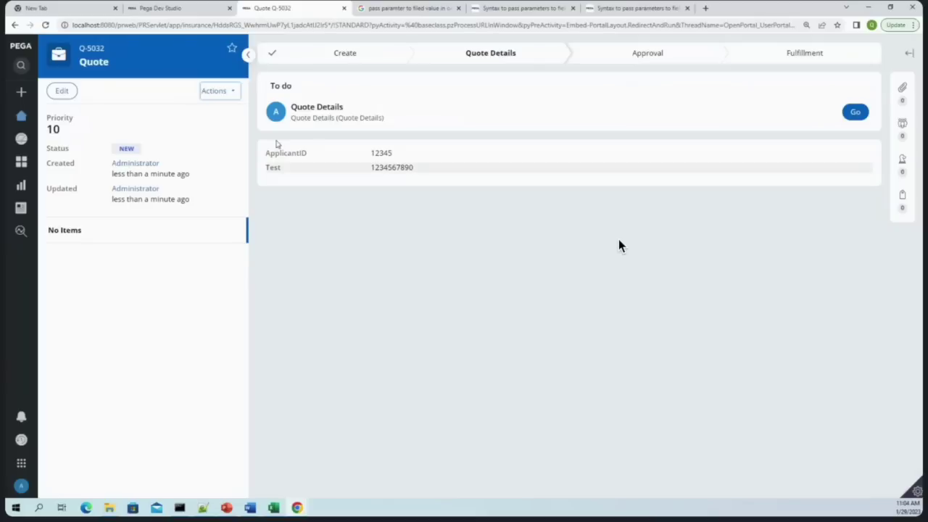
mouse_move(53, 125)
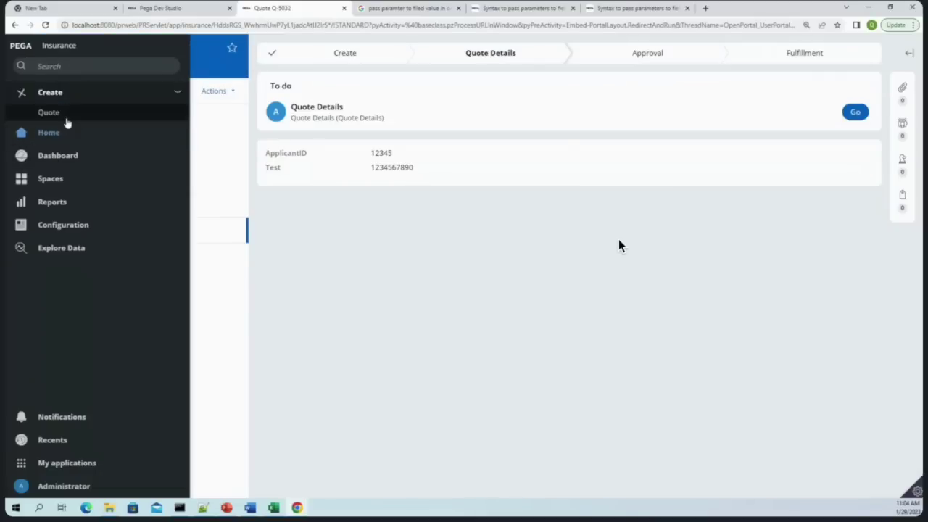
left_click(57, 116)
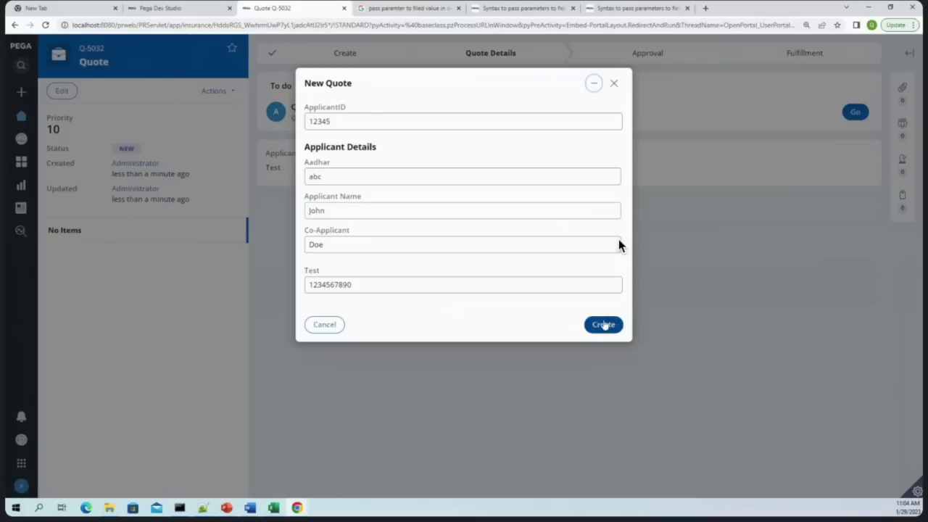
left_click(603, 324)
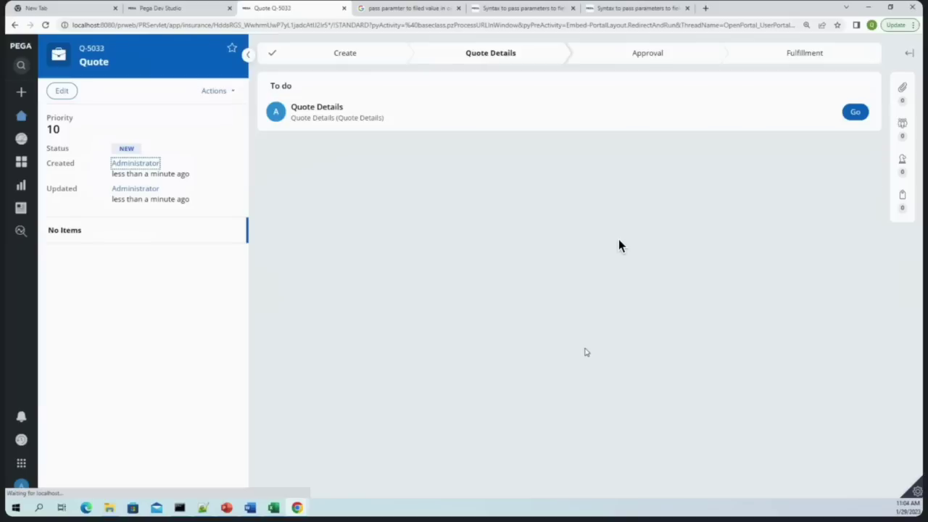
View case Q-5033's history, which reads 'This Is My History for case type Quote.'
left_click(224, 97)
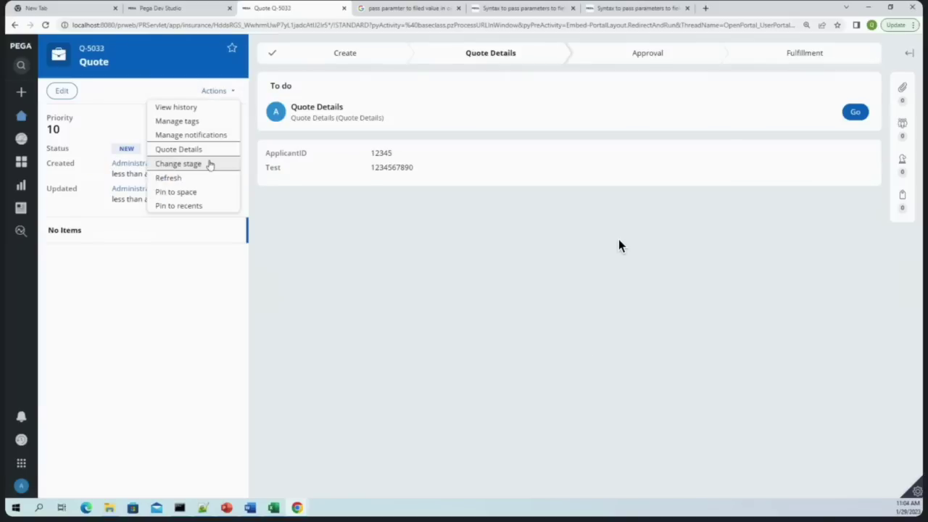
left_click(177, 108)
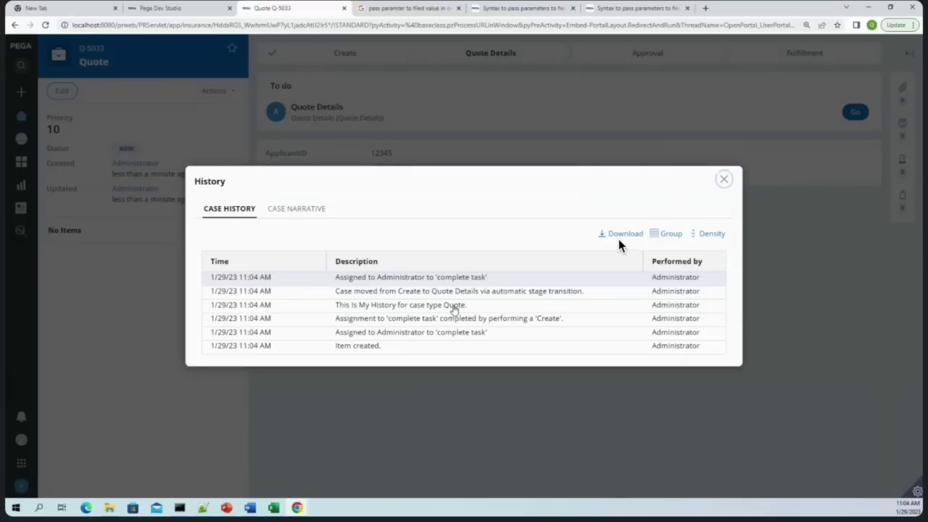
double_click(453, 304)
key("ctrl+shift+Tab")
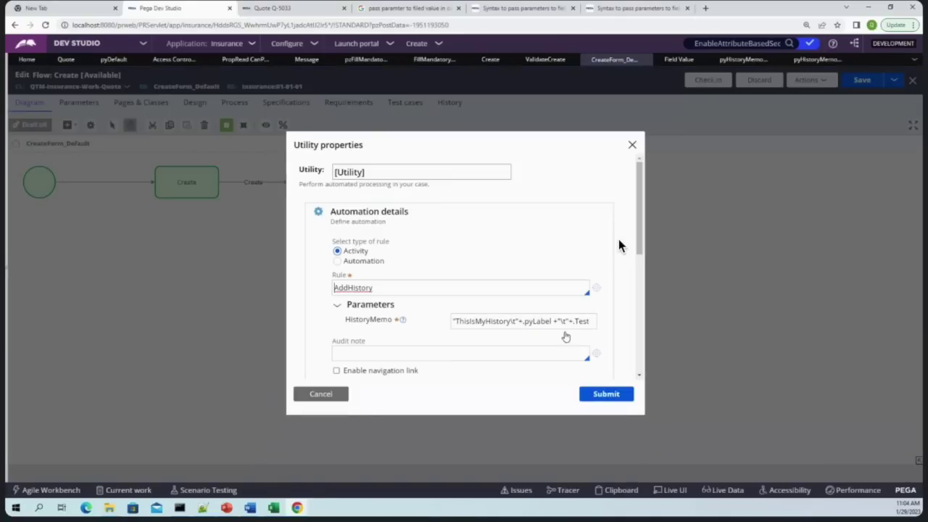
Apply the Utility step's properties and save the CreateForm_Default flow
left_click(566, 325)
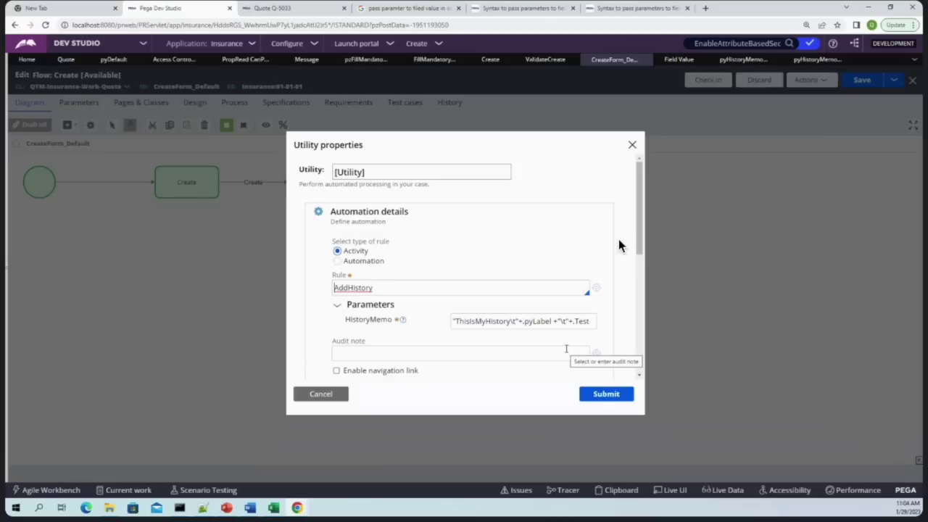
left_click(592, 392)
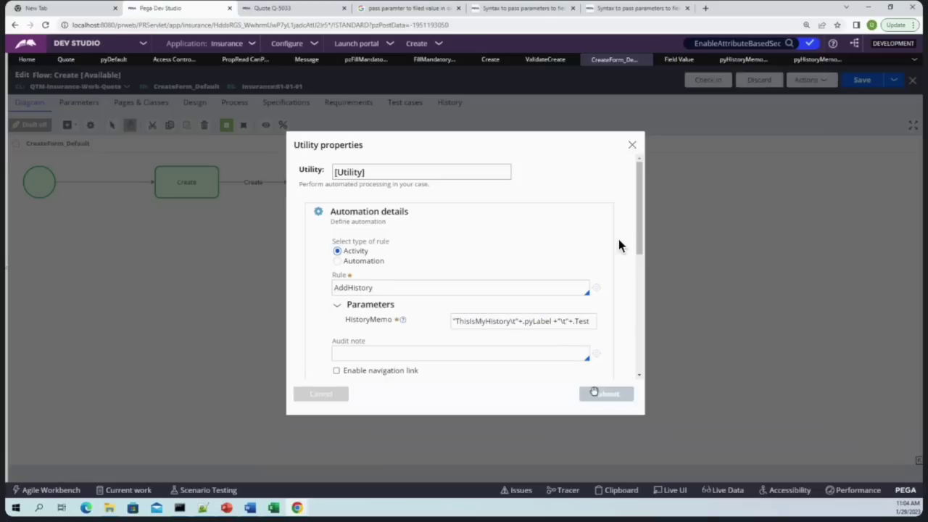
left_click(862, 79)
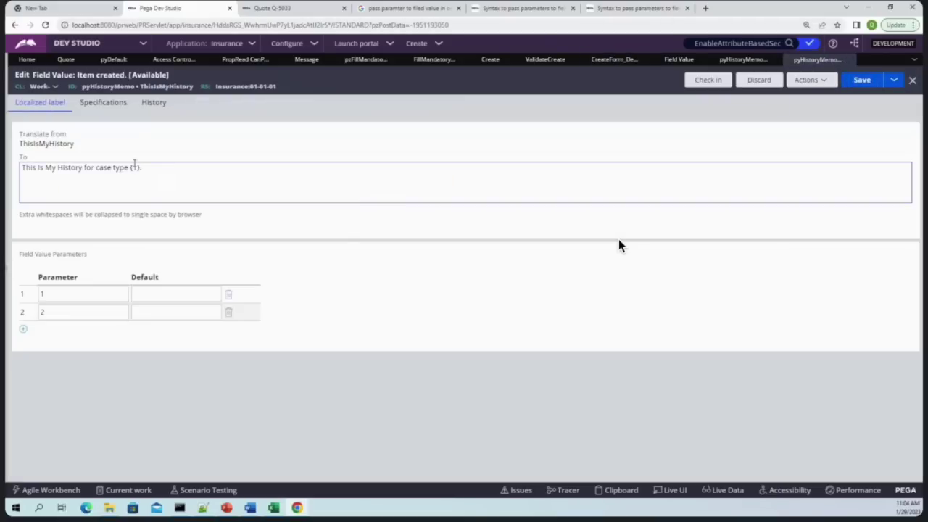
Append 'and {2}' to the ThisIsMyHistory text and save the field value
left_click(160, 169)
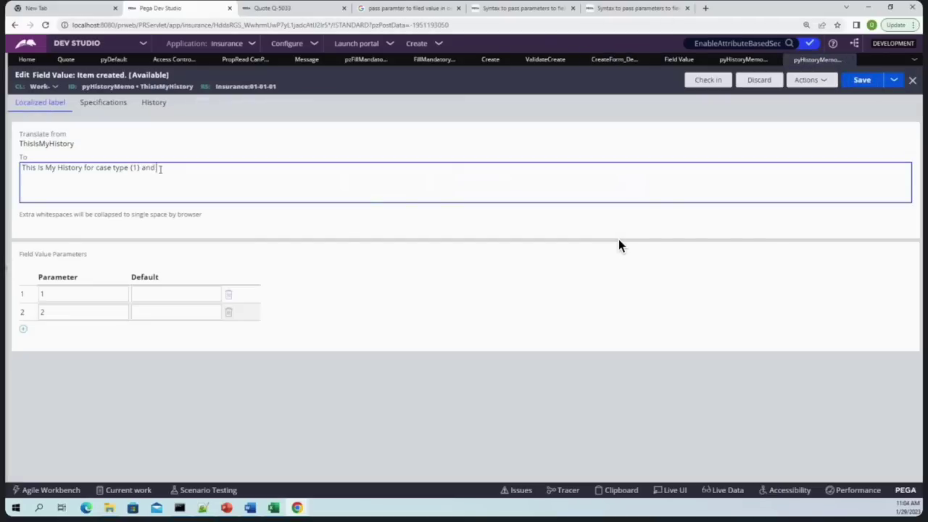
type("{}2")
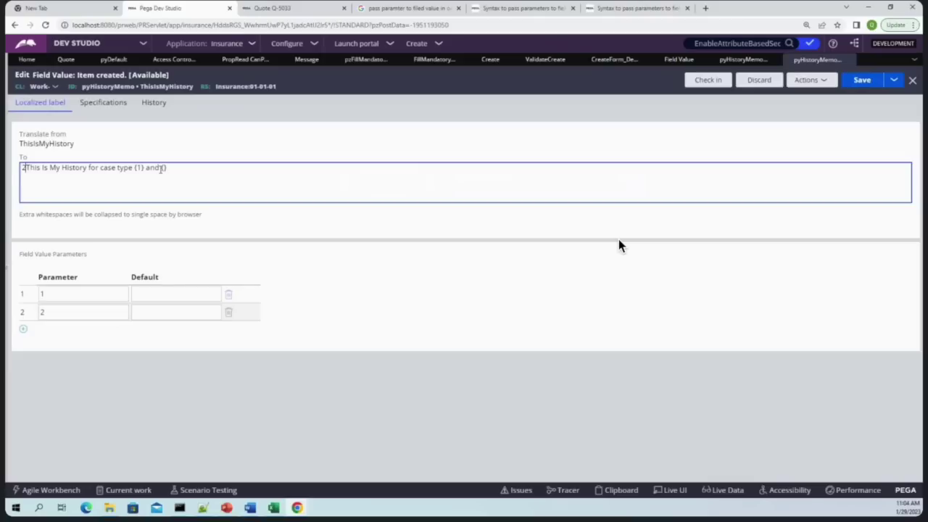
key("BackSpace")
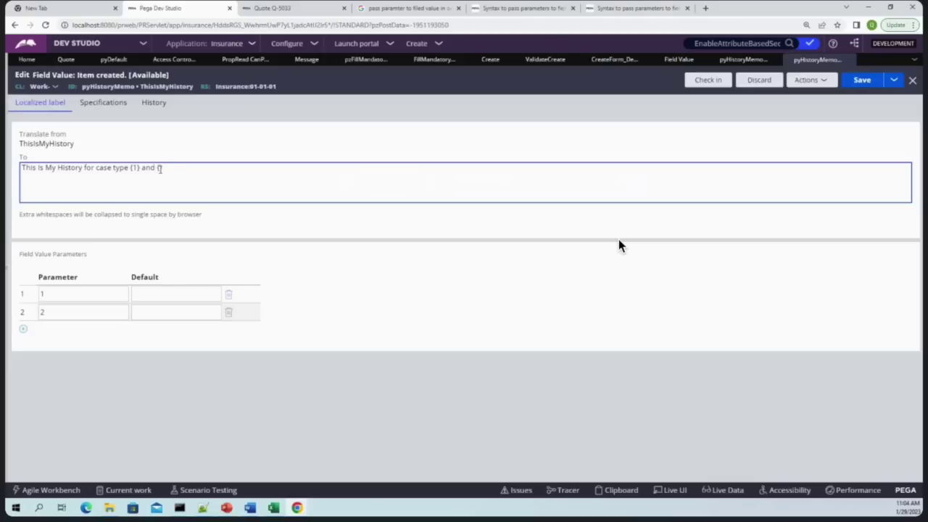
key("ctrl+s")
Close the old case history and create another new Quote case
left_click(309, 6)
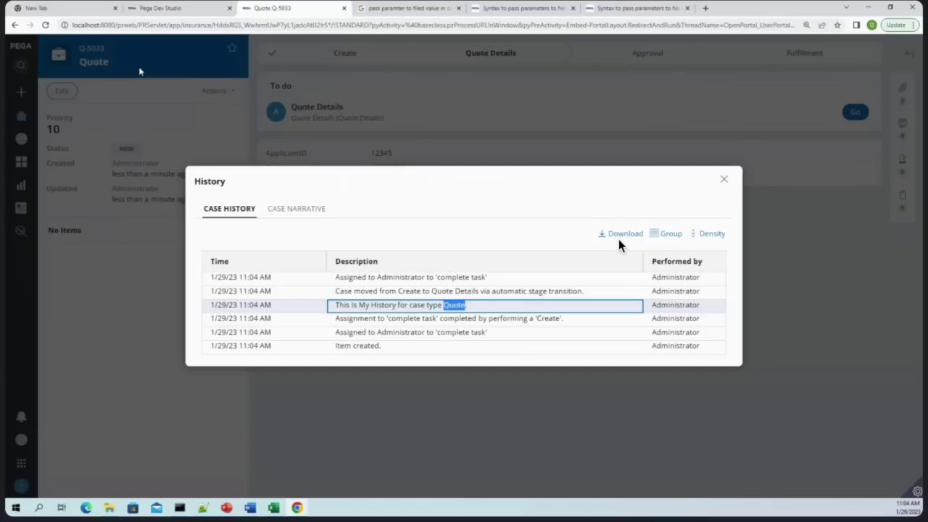
left_click(726, 181)
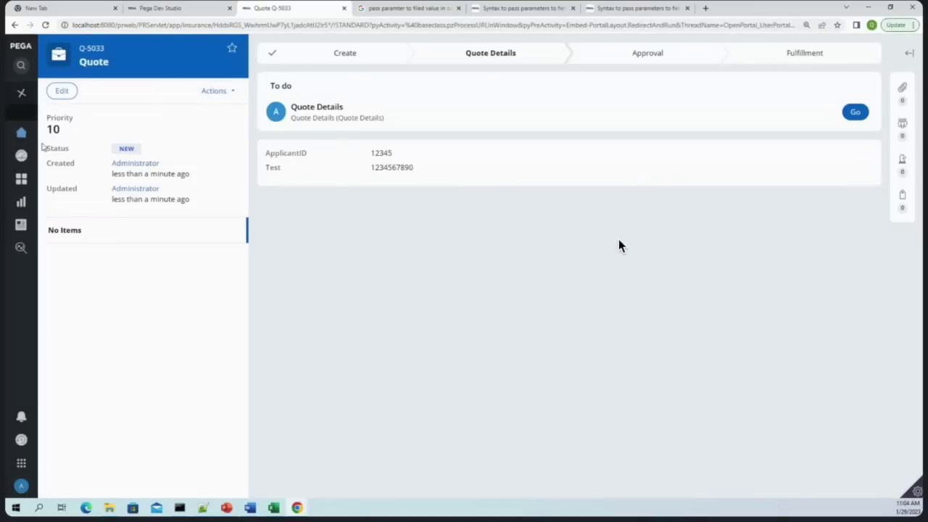
mouse_move(41, 124)
left_click(62, 92)
left_click(51, 114)
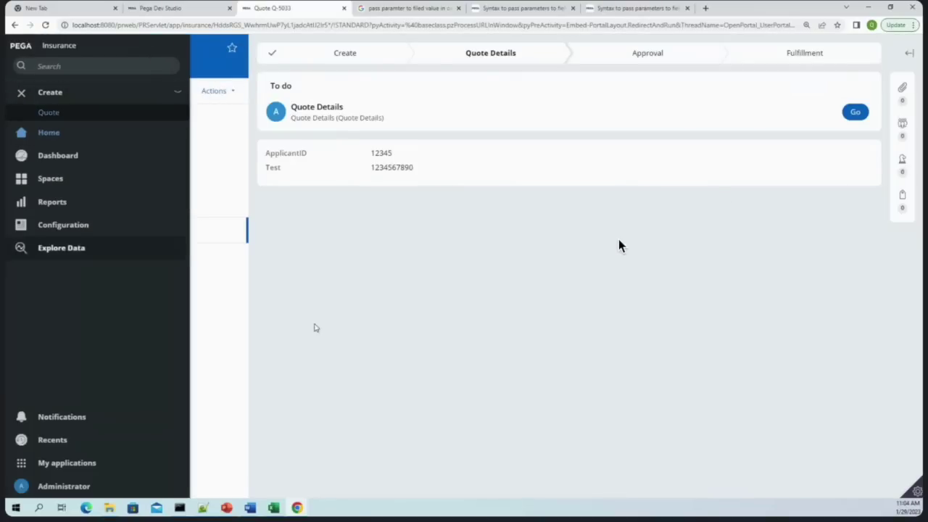
left_click(603, 326)
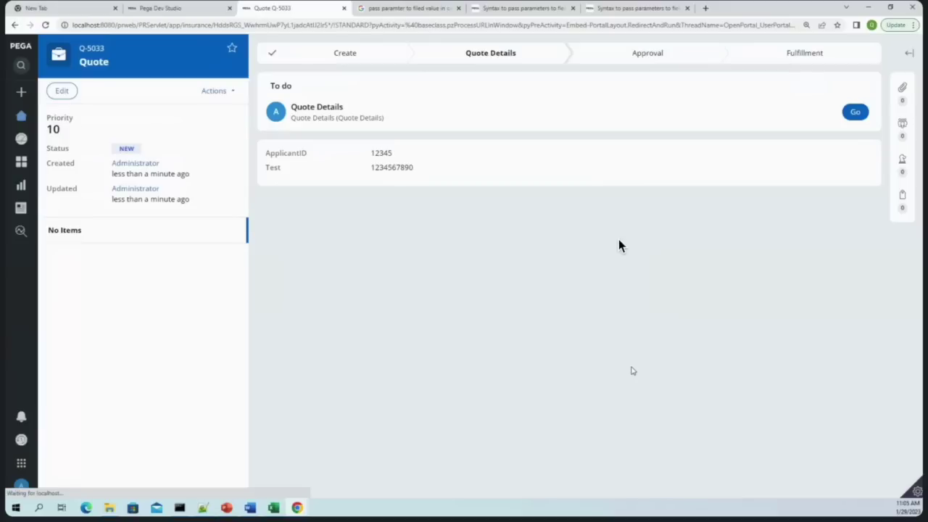
left_click(207, 92)
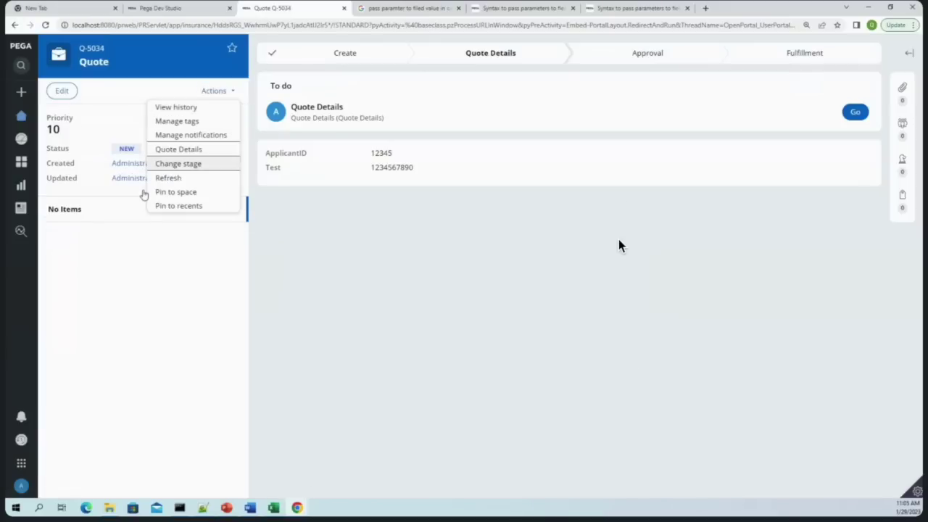
left_click(181, 111)
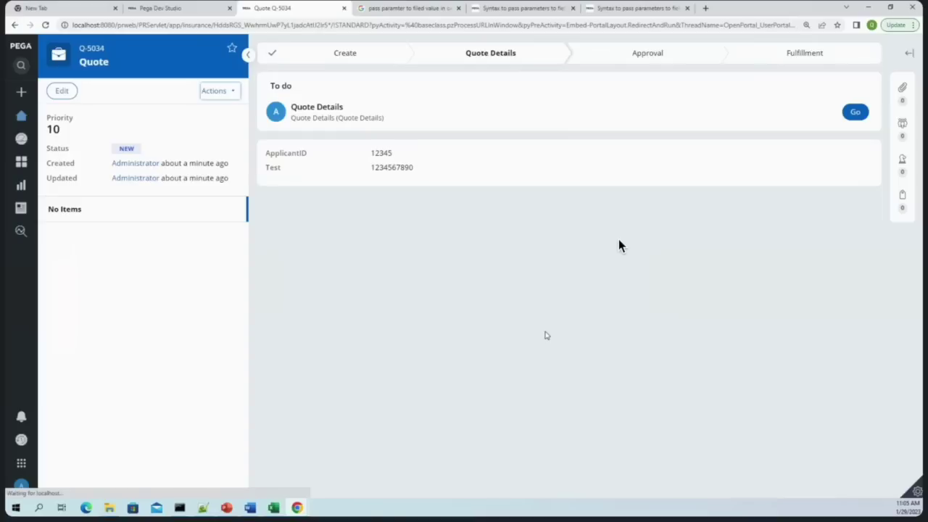
left_click_drag(525, 305, 385, 312)
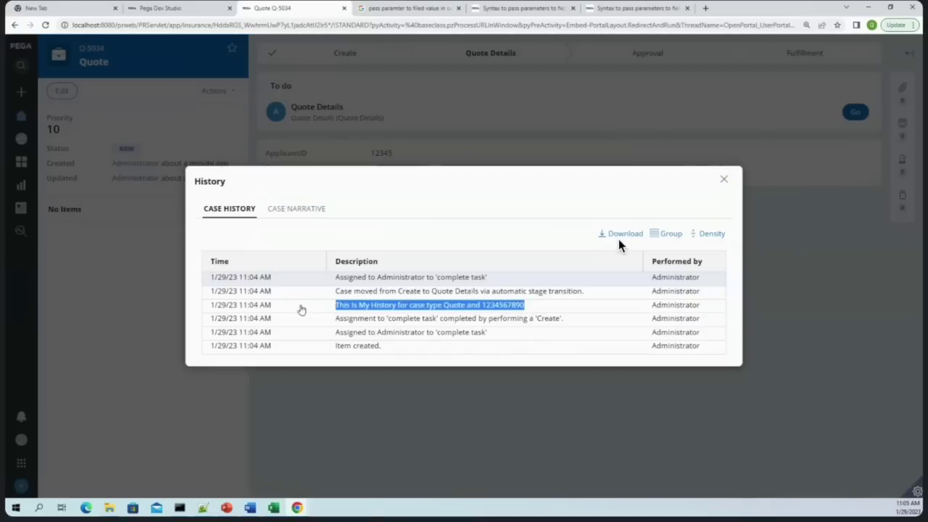
key("ctrl+shift+Tab")
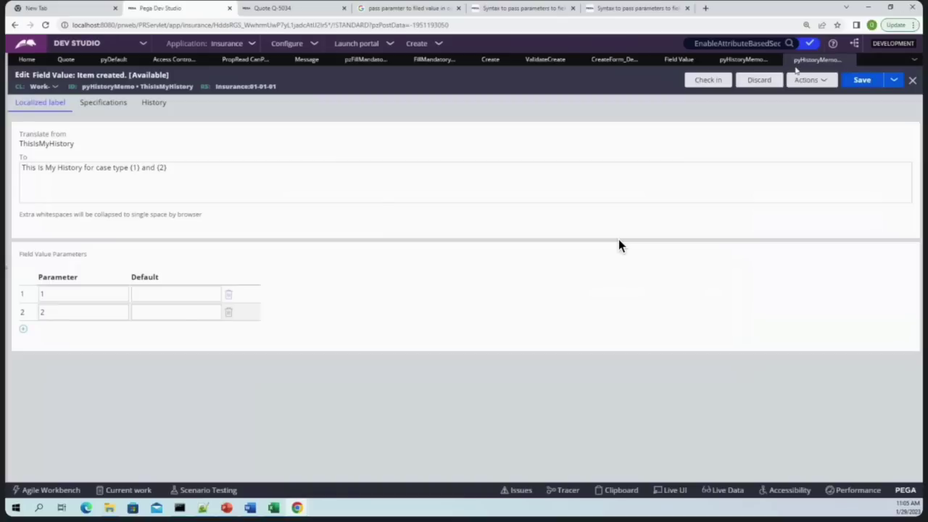
Inspect the Utility step's HistoryMemo value in CreateForm_Default, then list all Property records
left_click(743, 60)
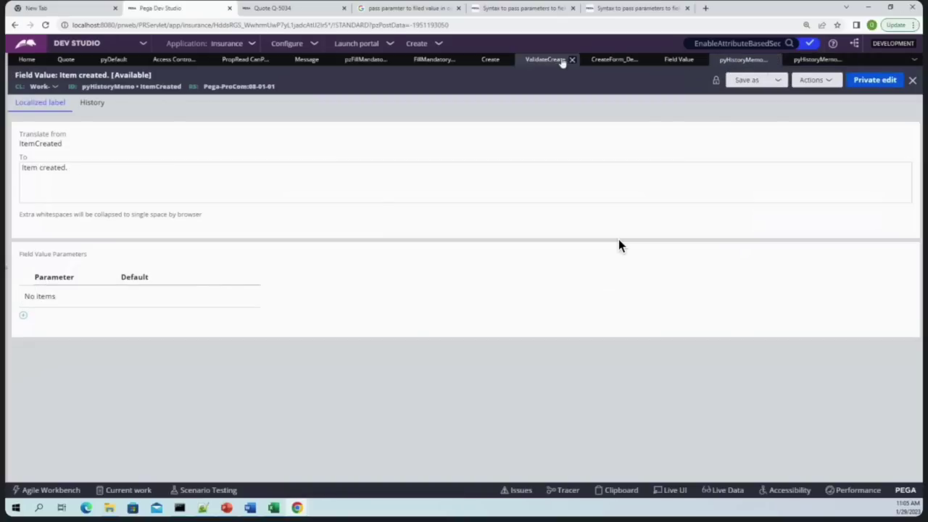
left_click(633, 61)
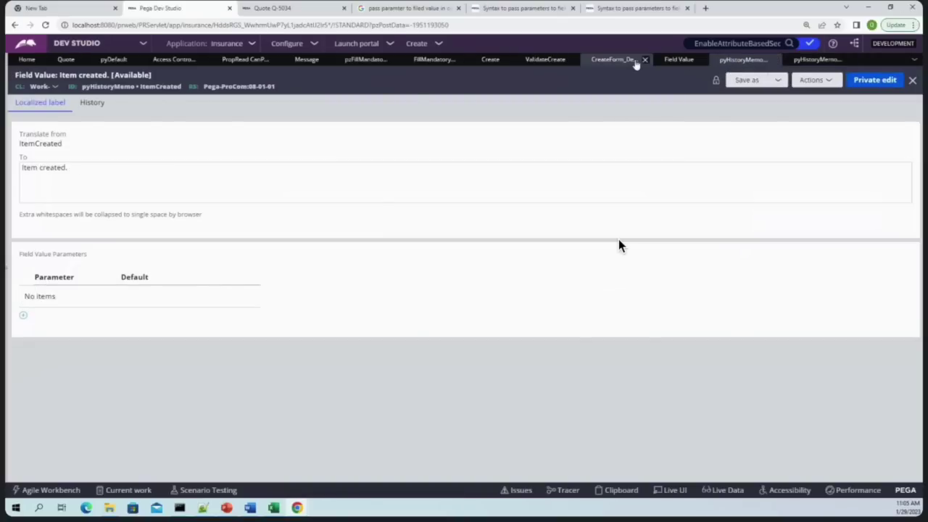
double_click(328, 186)
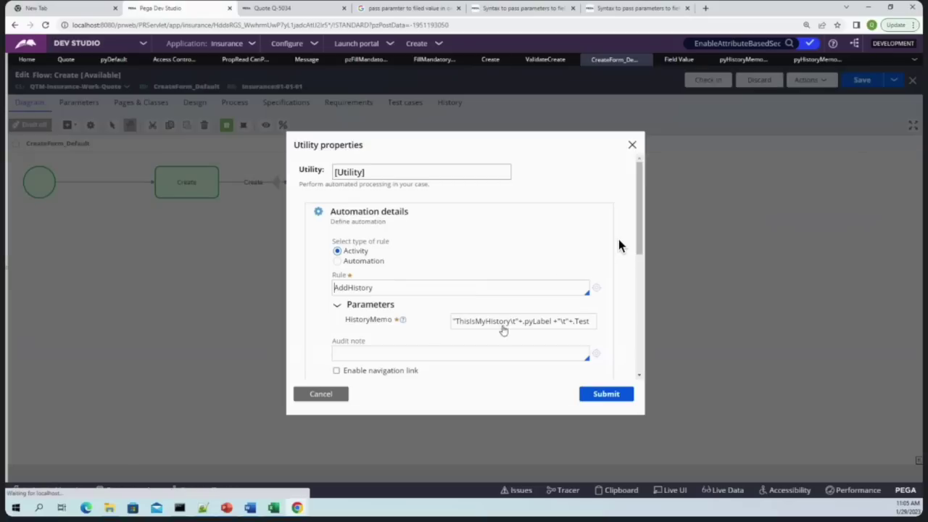
triple_click(502, 321)
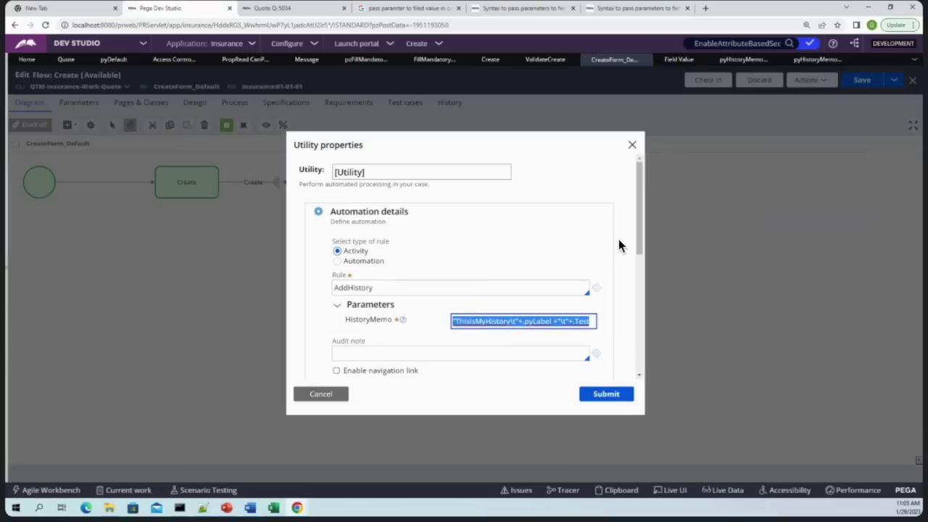
key("alt+Tab")
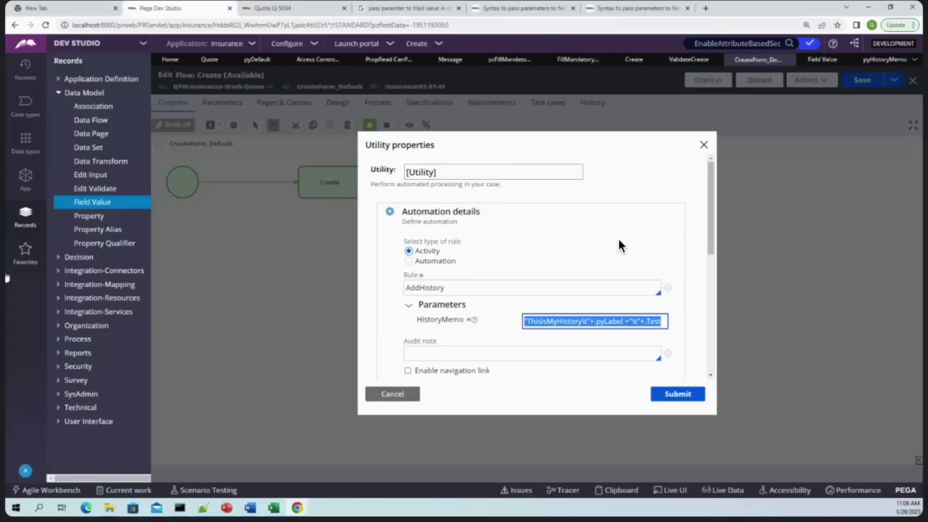
double_click(587, 321)
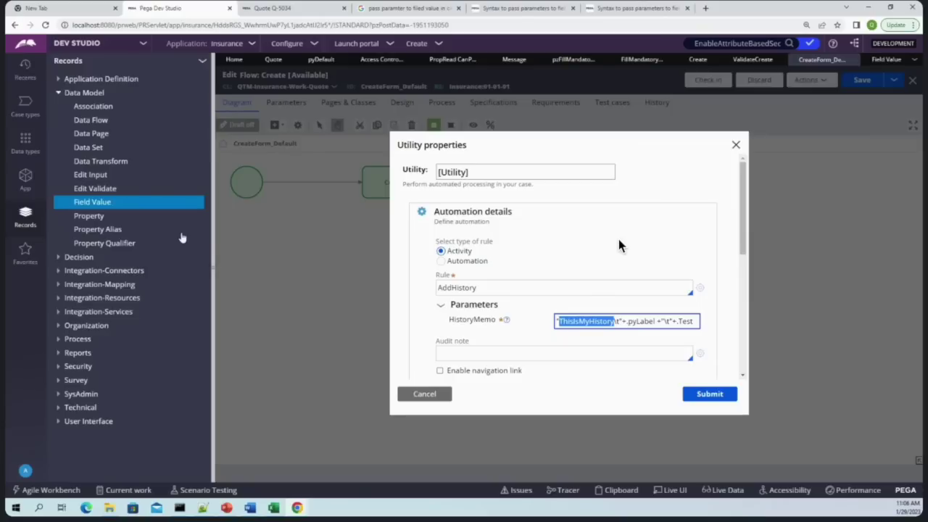
left_click(90, 216)
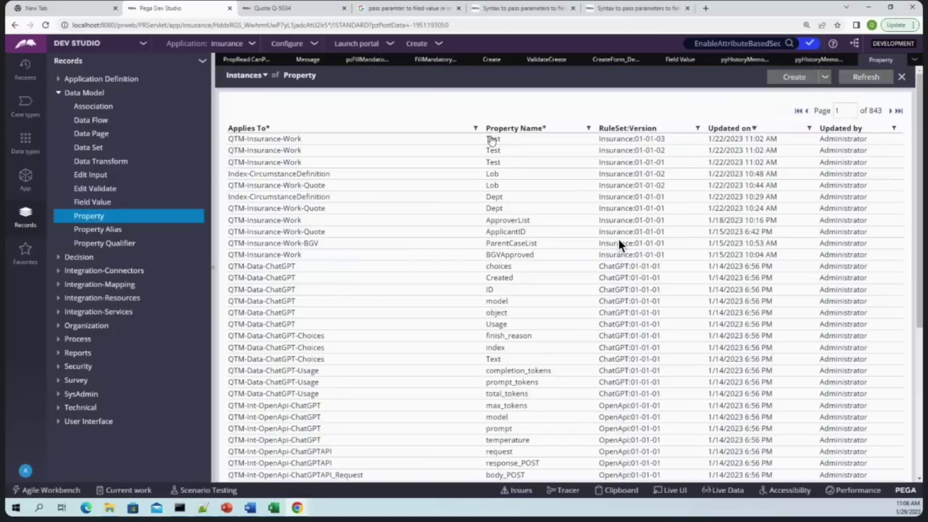
Open the Test property and the Create flow action's Create section
left_click(620, 246)
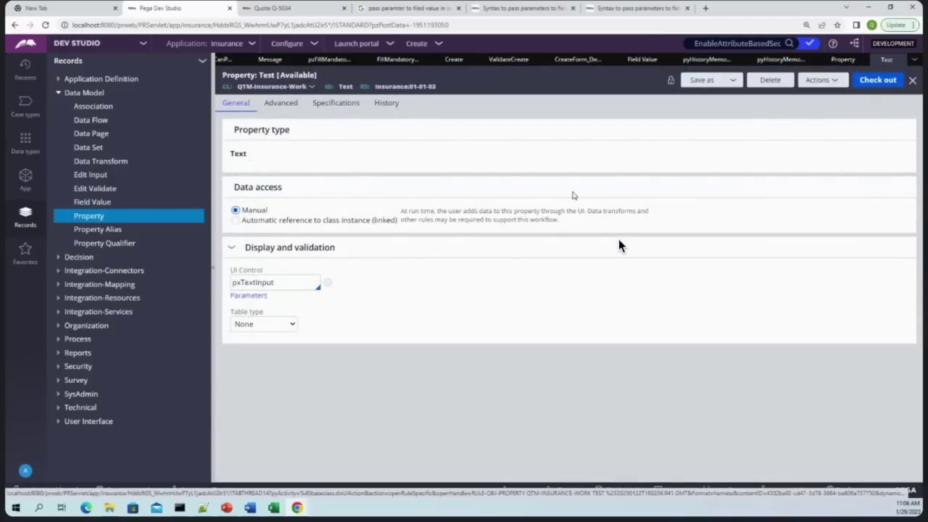
left_click(450, 59)
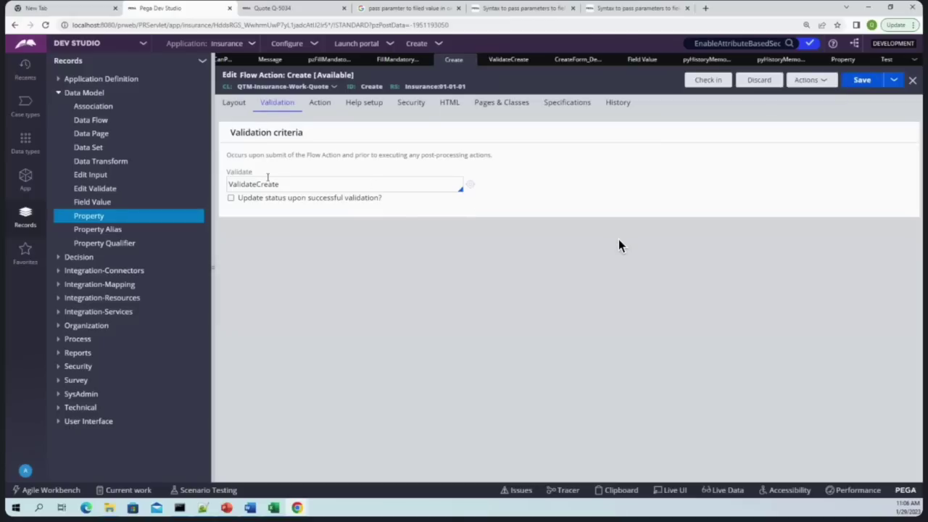
left_click(232, 103)
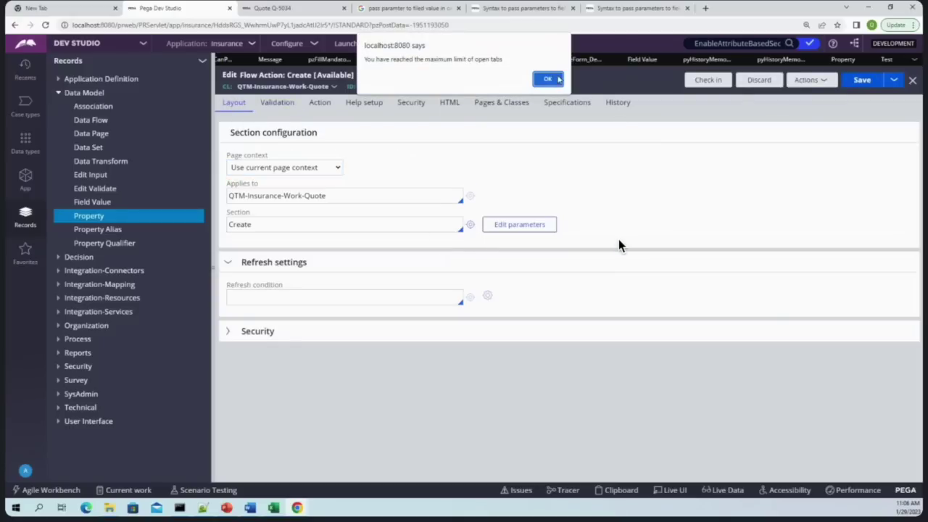
left_click(548, 78)
left_click(664, 60)
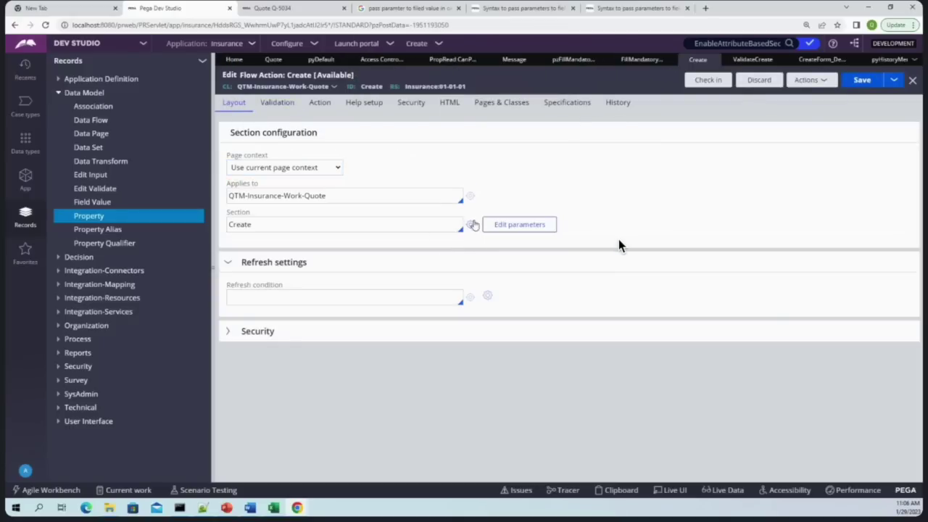
left_click(470, 224)
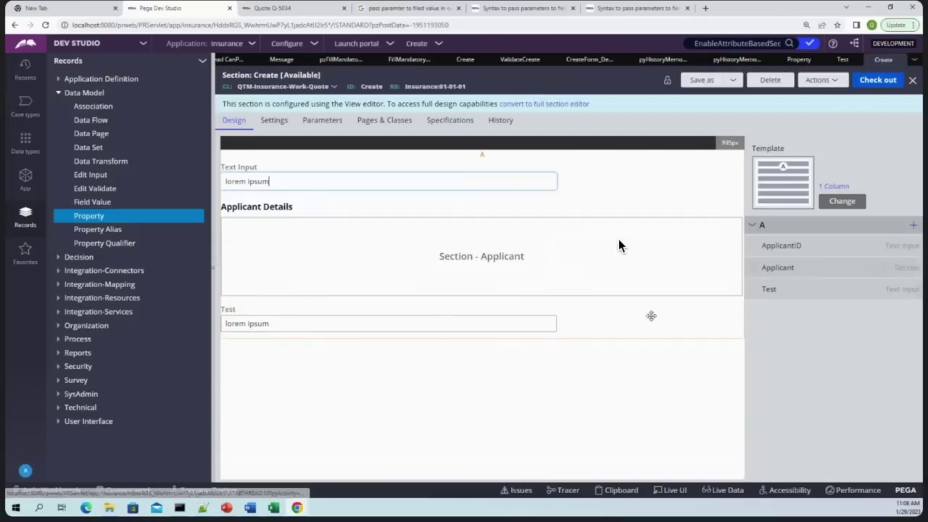
In the Test cell, uncheck Use property default and set Placeholder to Other
left_click(385, 310)
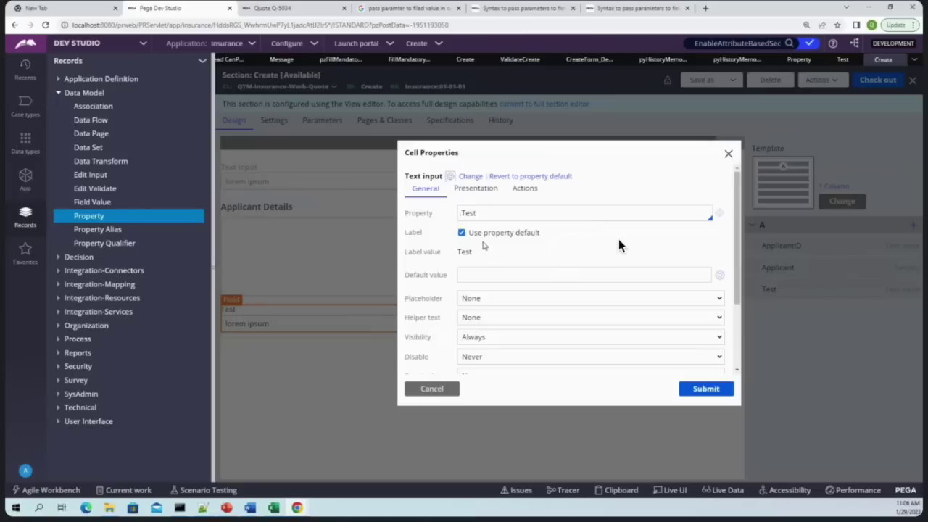
left_click(462, 233)
double_click(487, 250)
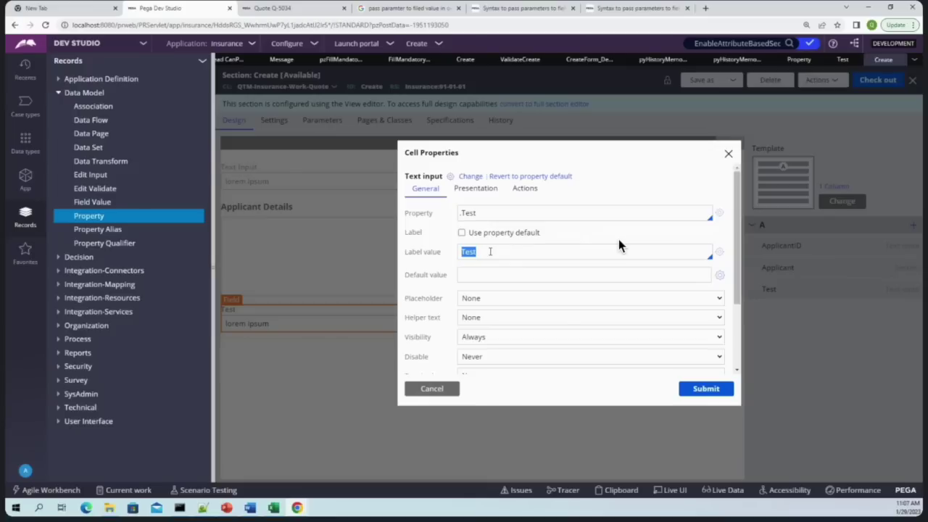
key("Tab")
key("Tab")
key("Tab")
key("Tab")
key("Tab")
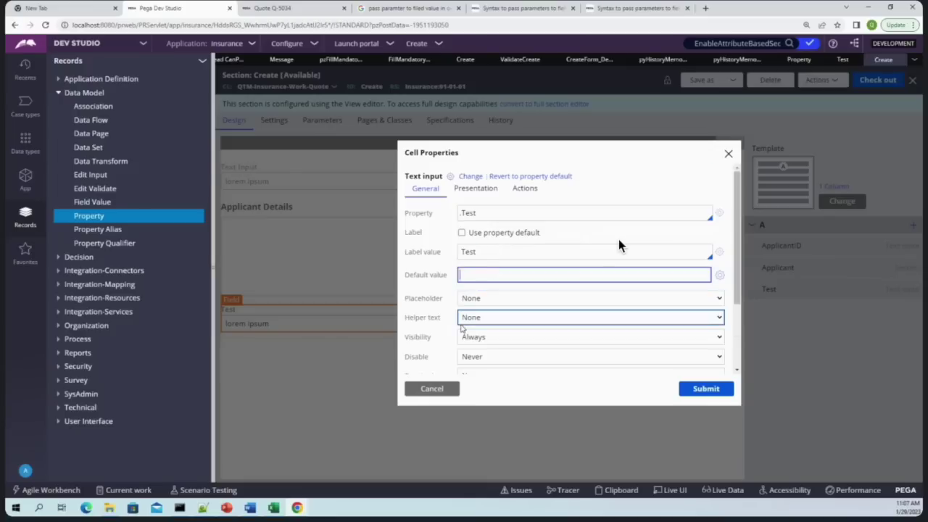
scroll(620, 245, "down", 2)
scroll(493, 282, "up", 3)
left_click(493, 295)
left_click(489, 321)
left_click(492, 317)
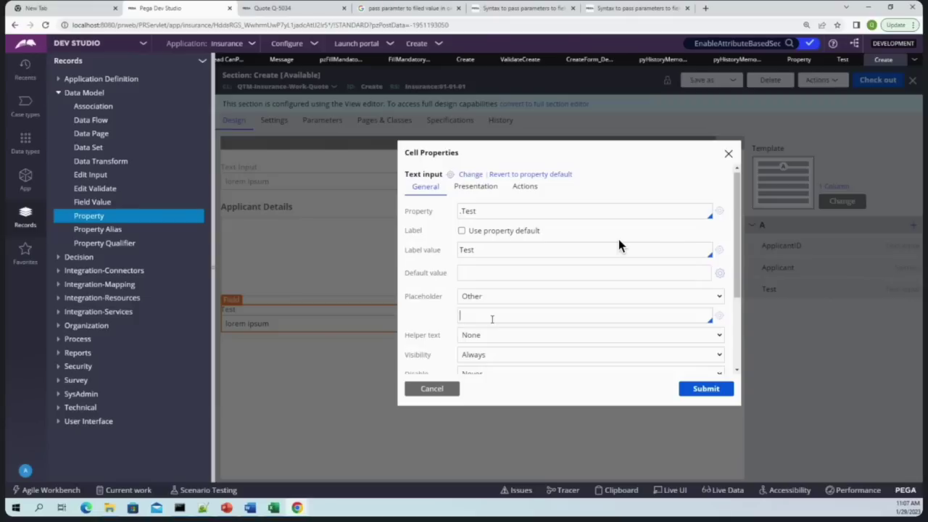
left_click(736, 59)
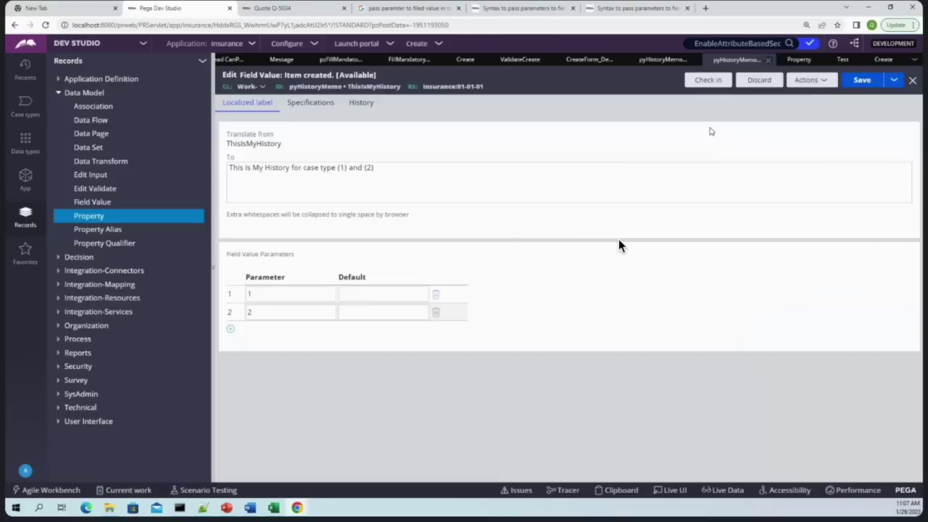
Select the leading words 'This Is My History for case type' in ThisIsMyHistory's text
double_click(373, 86)
left_click(263, 168)
left_click_drag(336, 167, 140, 161)
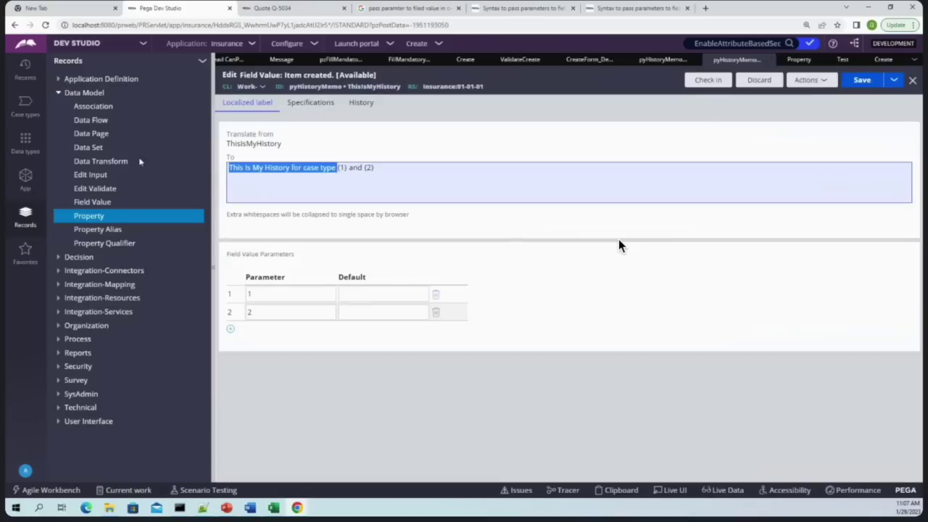
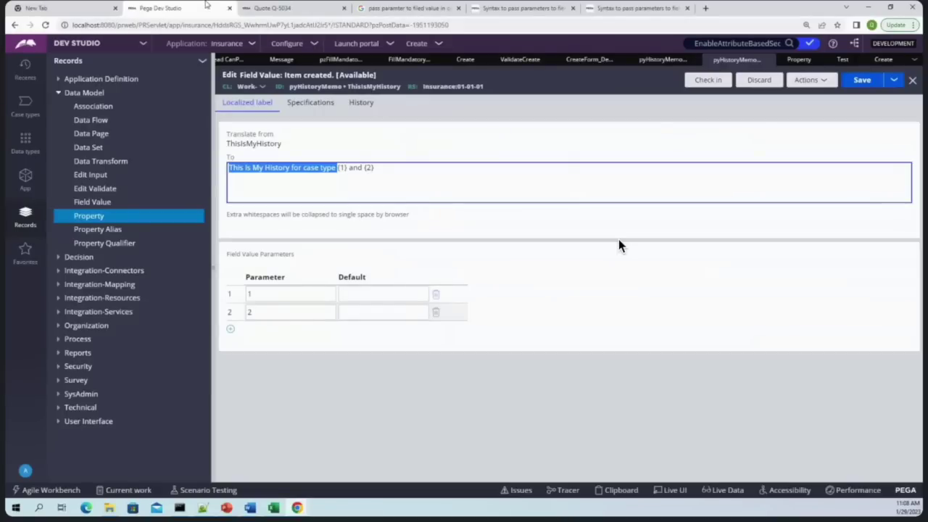
Close the Quote case history, then close all open rule tabs in Dev Studio
left_click(282, 8)
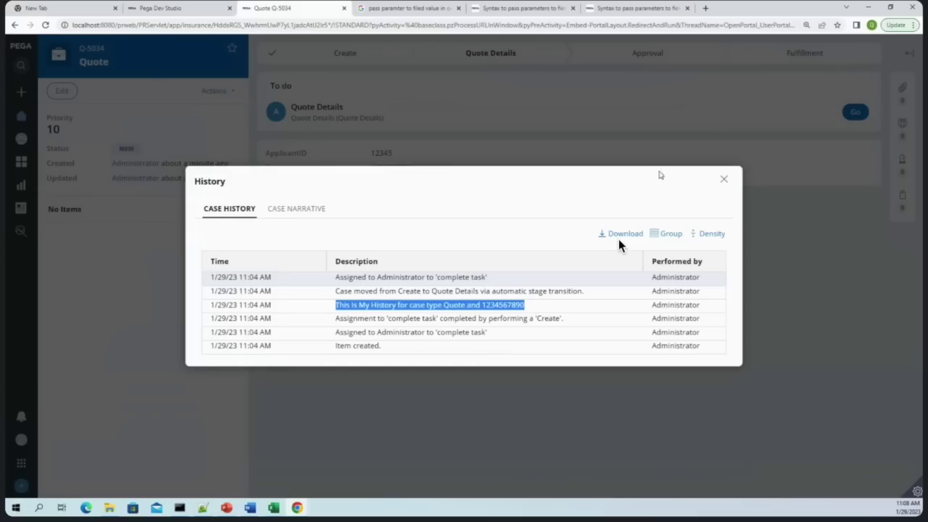
left_click(723, 179)
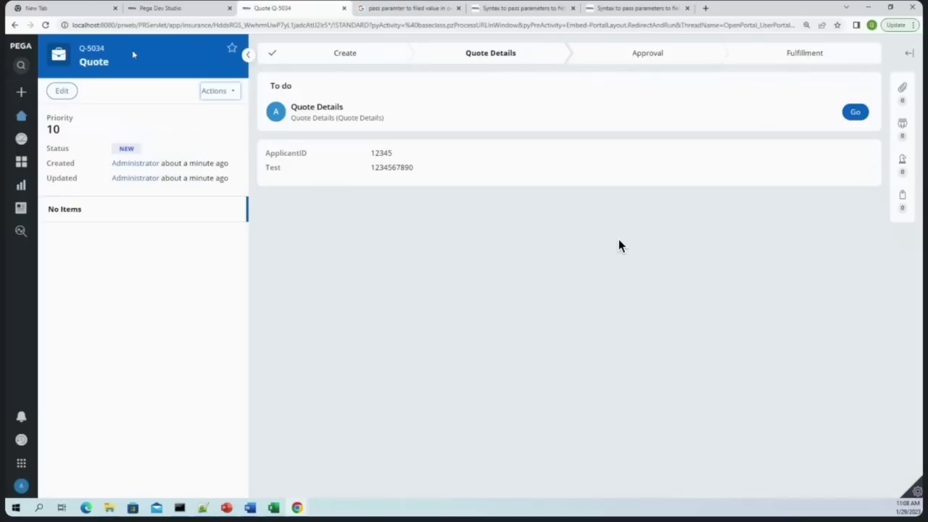
left_click(204, 6)
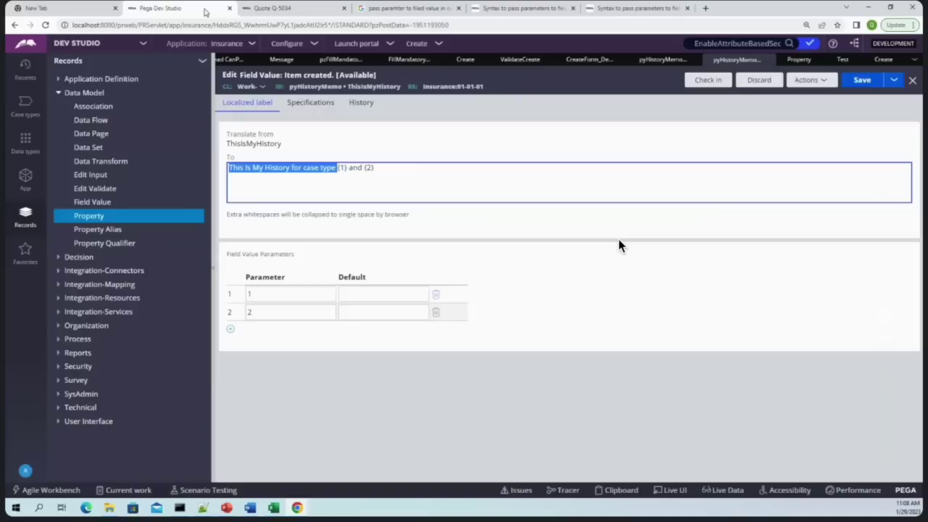
left_click(914, 62)
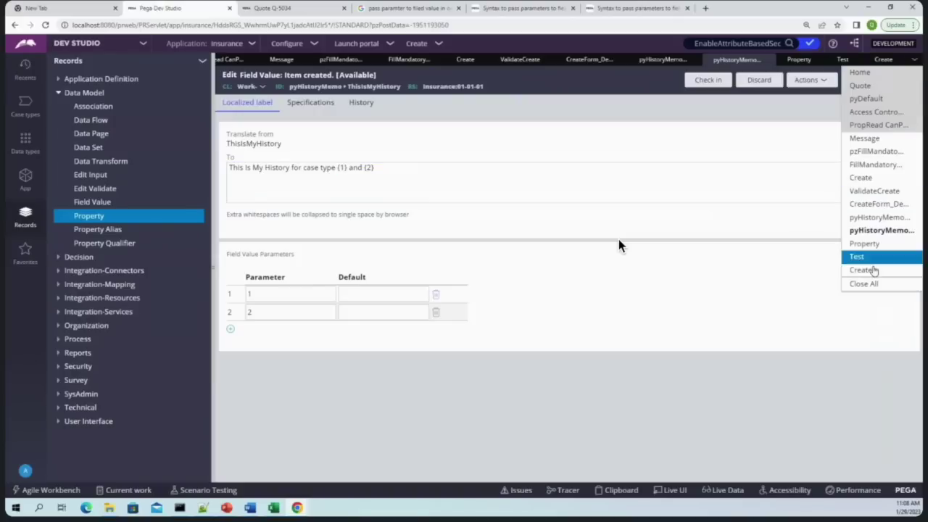
left_click(864, 283)
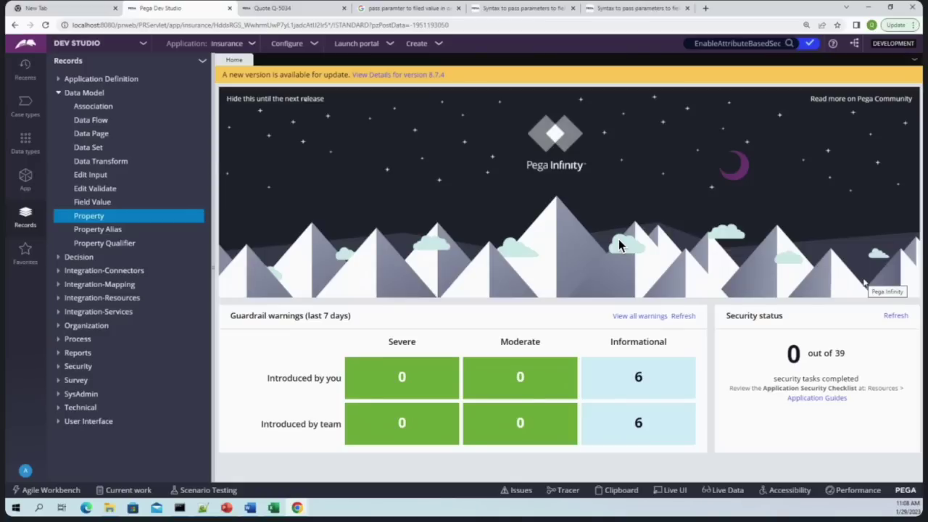
Open the Quote case's Quote Details step and select its 'Quote Details' heading text
left_click(262, 7)
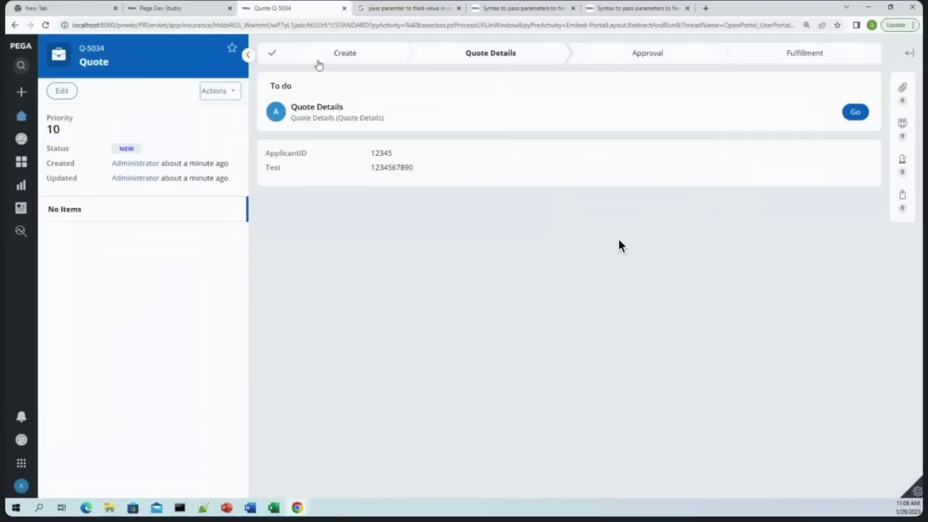
left_click(845, 115)
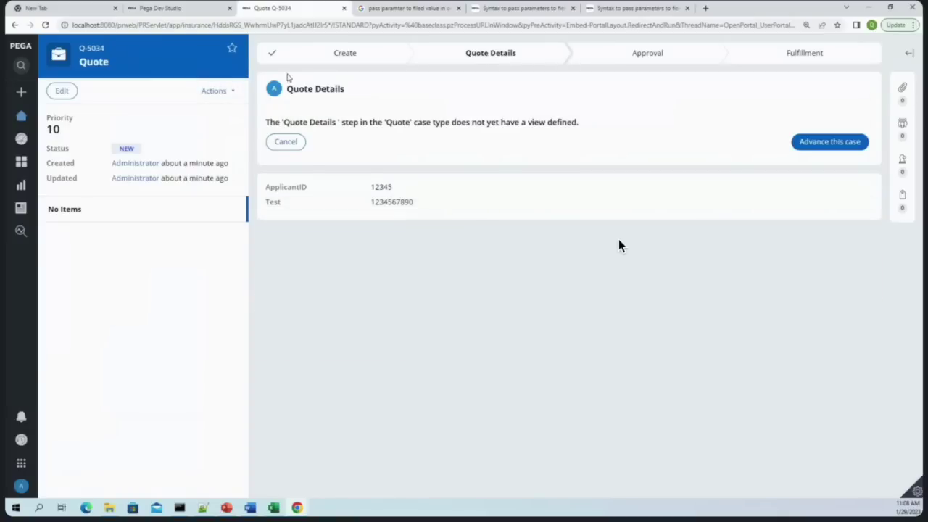
left_click_drag(361, 92, 288, 92)
left_click(347, 91)
left_click_drag(350, 91, 287, 93)
left_click(352, 92)
left_click_drag(352, 91, 288, 92)
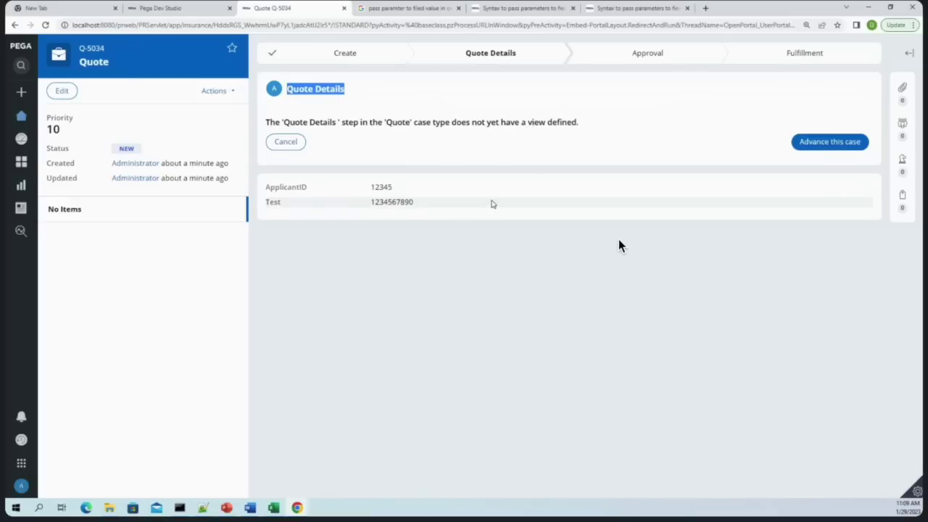
key("ctrl+shift+Right")
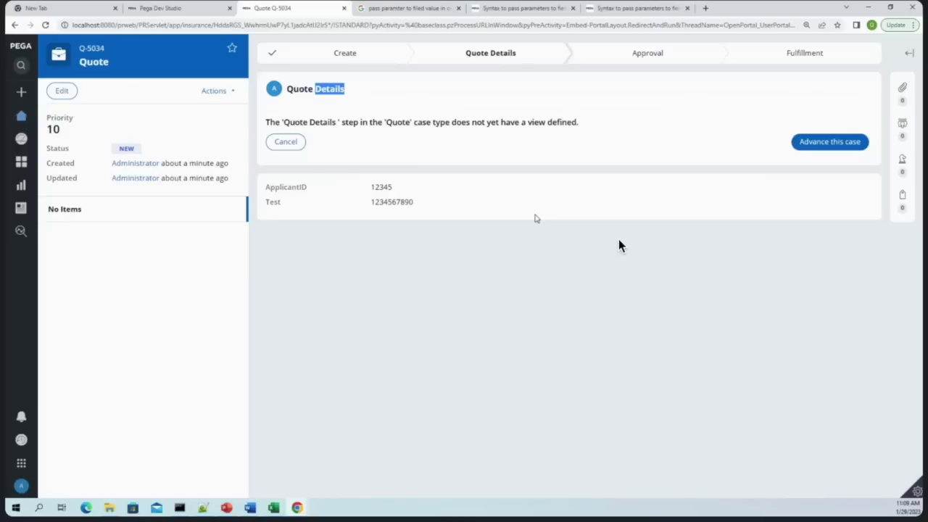
left_click(347, 92)
Back in Dev Studio, open the Quote Create flow action from Recents
left_click(181, 8)
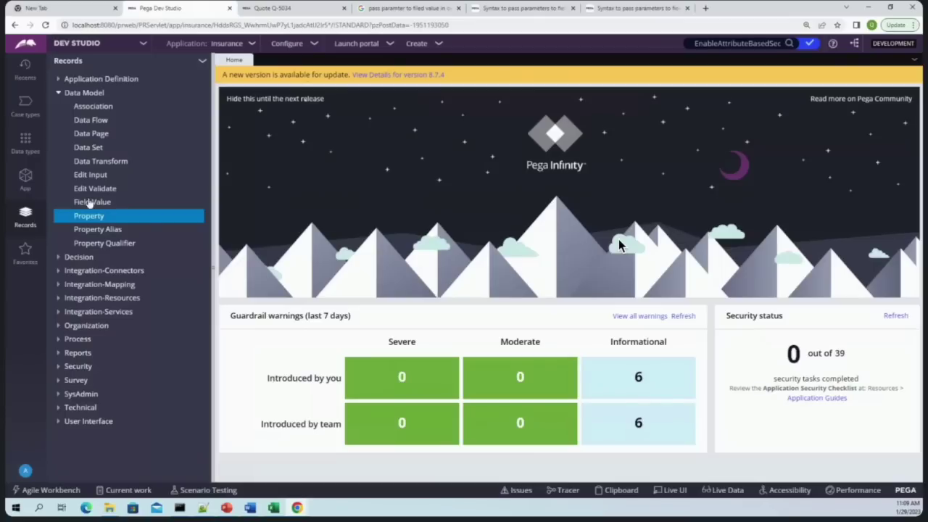
left_click(26, 71)
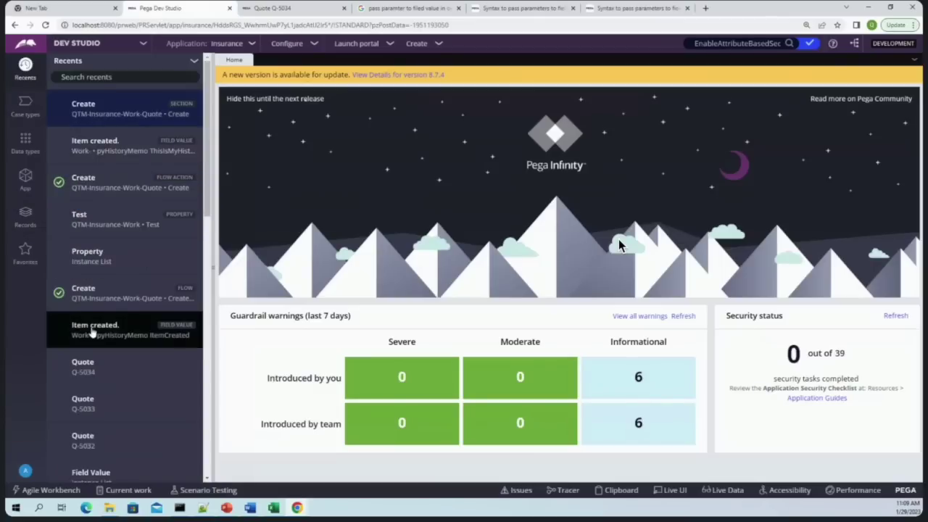
scroll(93, 330, "down", 1)
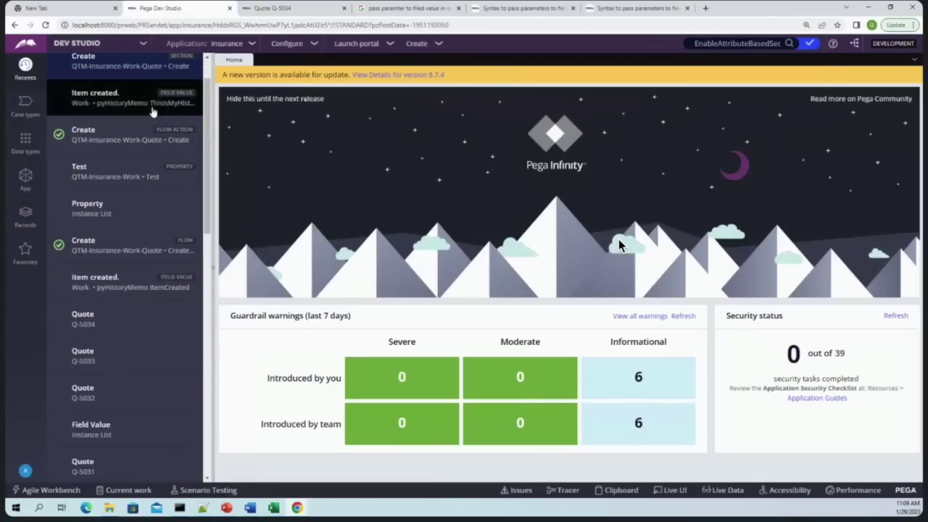
left_click(133, 134)
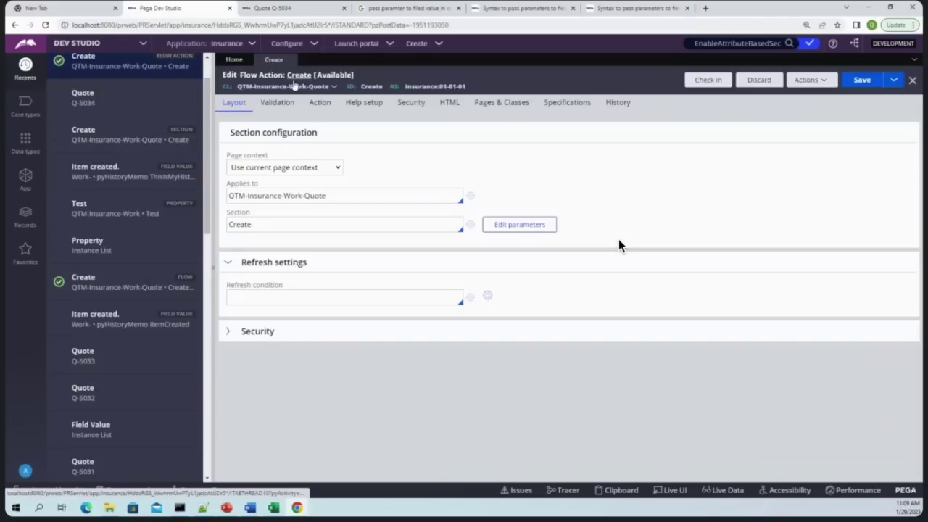
Copy the flow action's short description, 'Create'
left_click(303, 75)
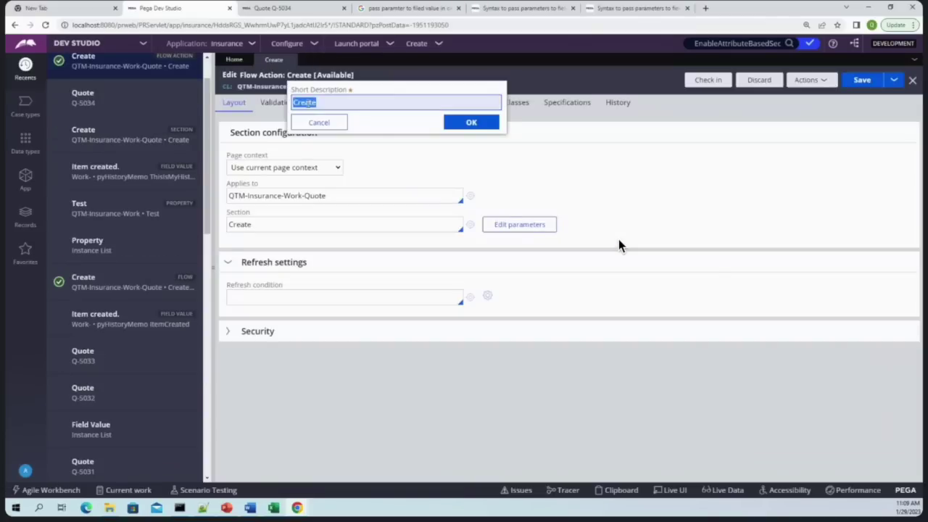
left_click(331, 106)
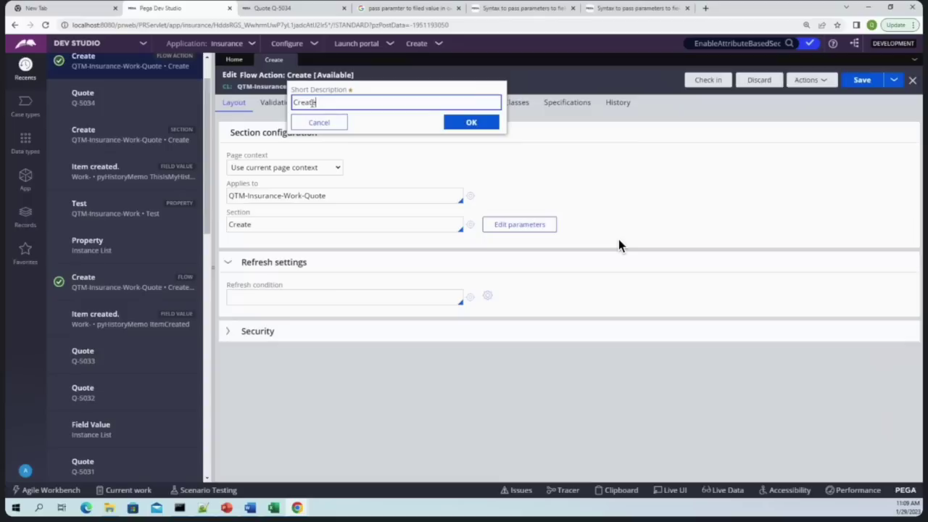
double_click(312, 103)
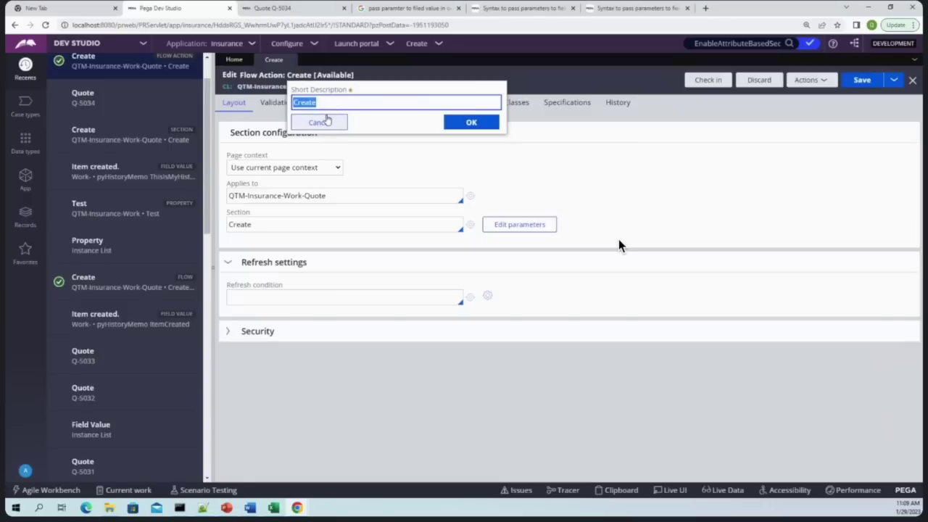
right_click(294, 100)
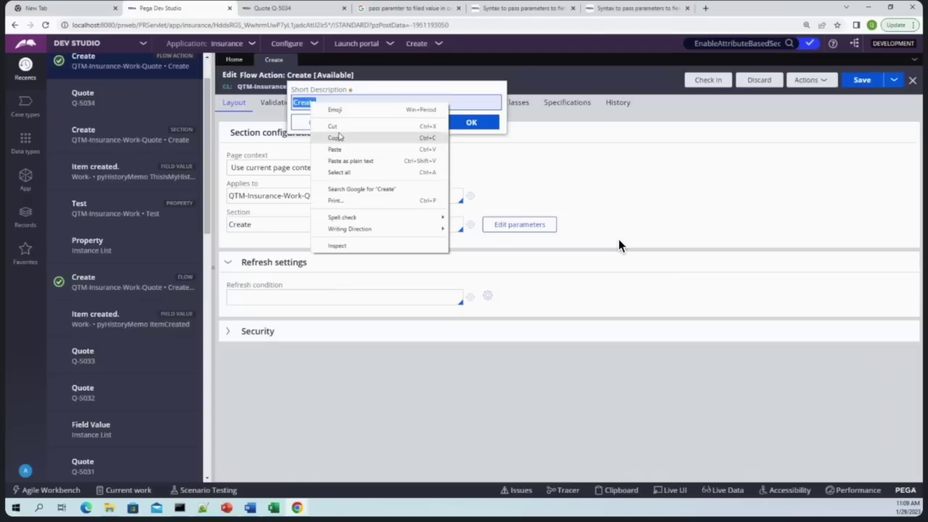
left_click(329, 139)
left_click(26, 219)
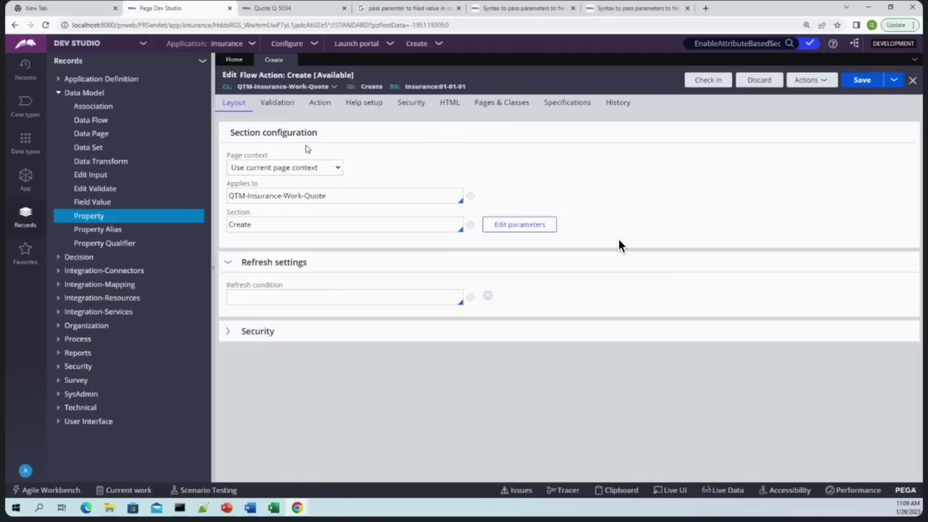
List all Field Value rules from the Data Model category
left_click(59, 92)
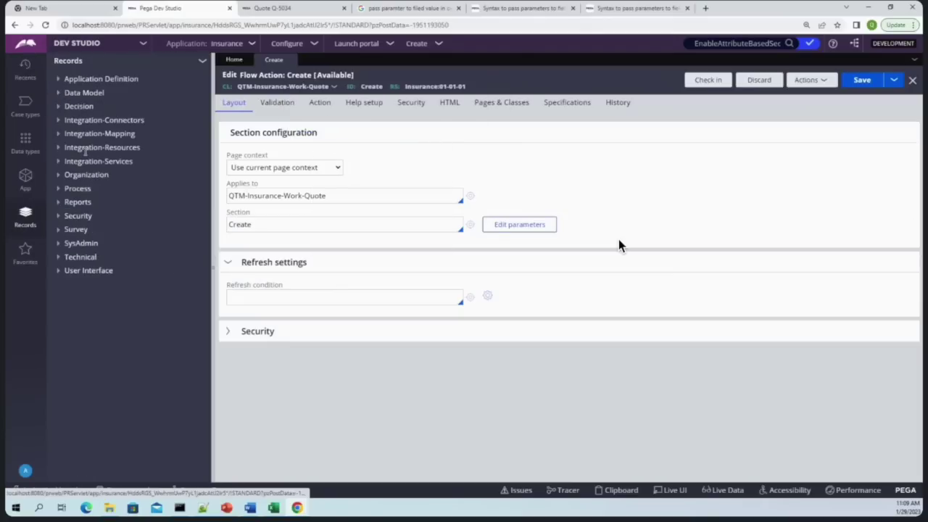
left_click(59, 94)
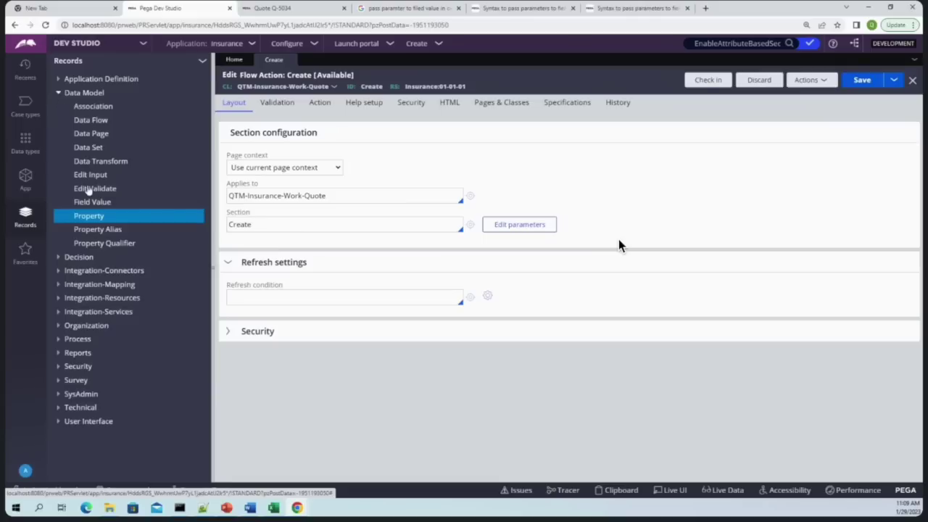
left_click(93, 202)
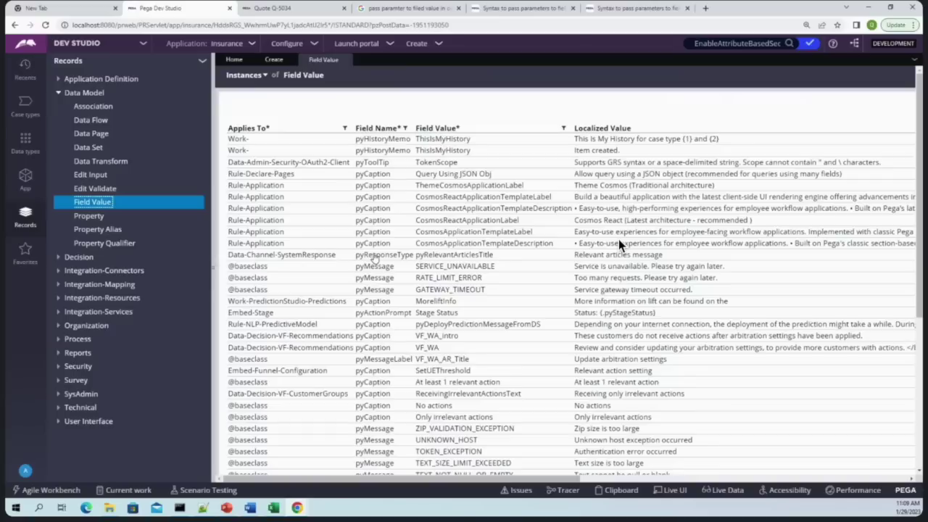
Save a copy of the Query Using JSON Obj field value to class Work- labelled 'Create'
left_click(417, 178)
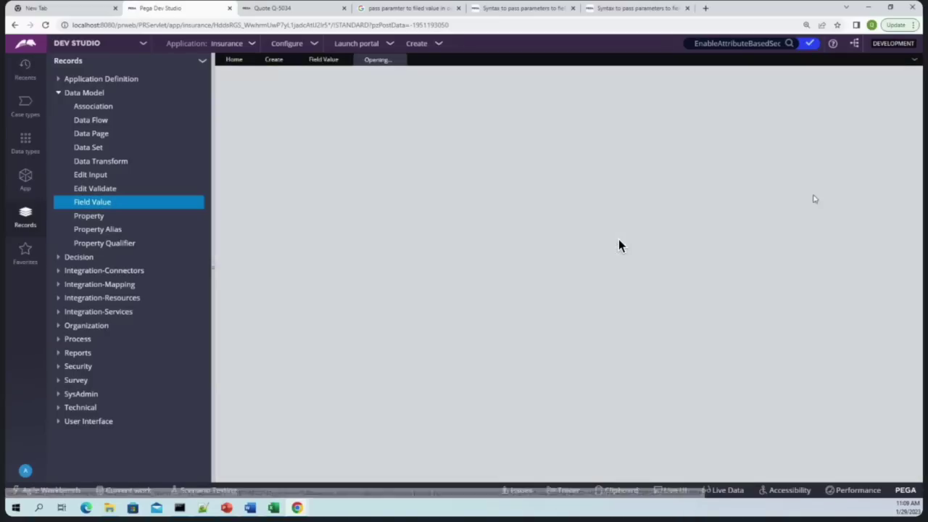
left_click(746, 81)
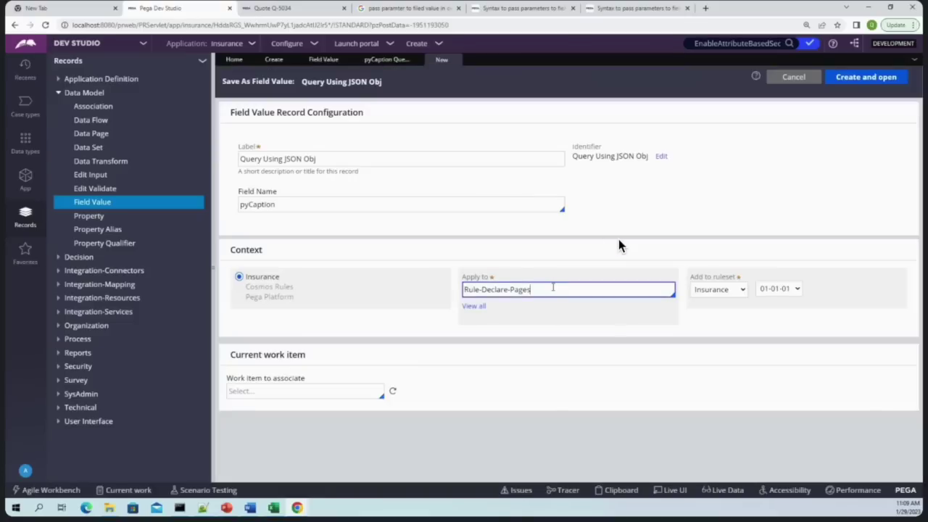
triple_click(552, 288)
type("work-")
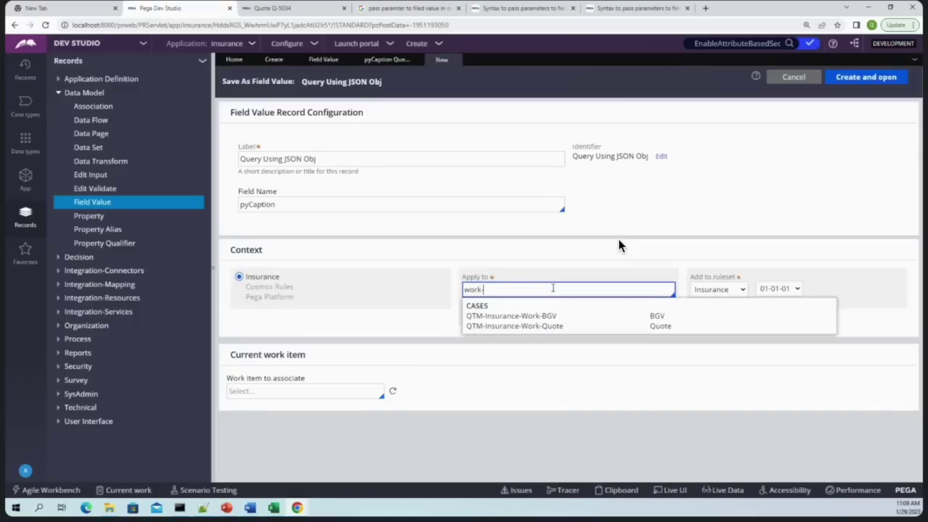
triple_click(374, 159)
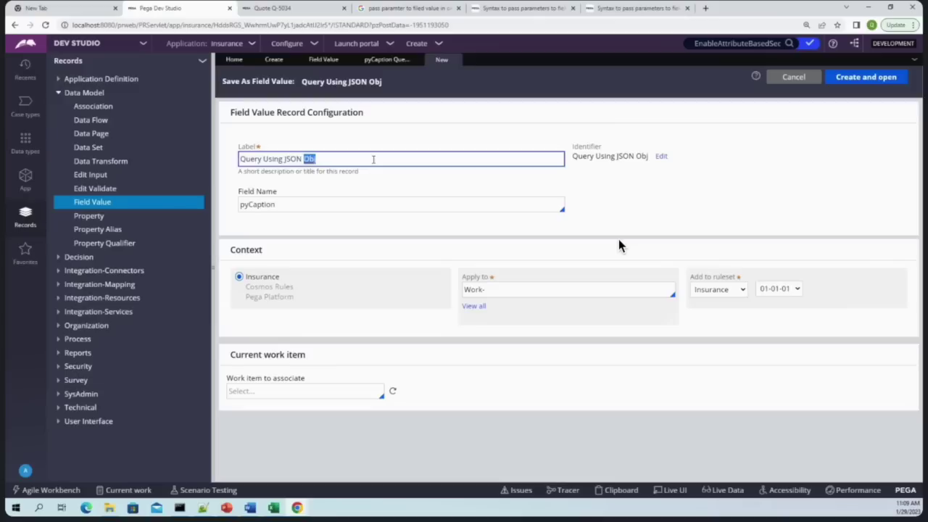
type("Create")
left_click(678, 186)
left_click(864, 76)
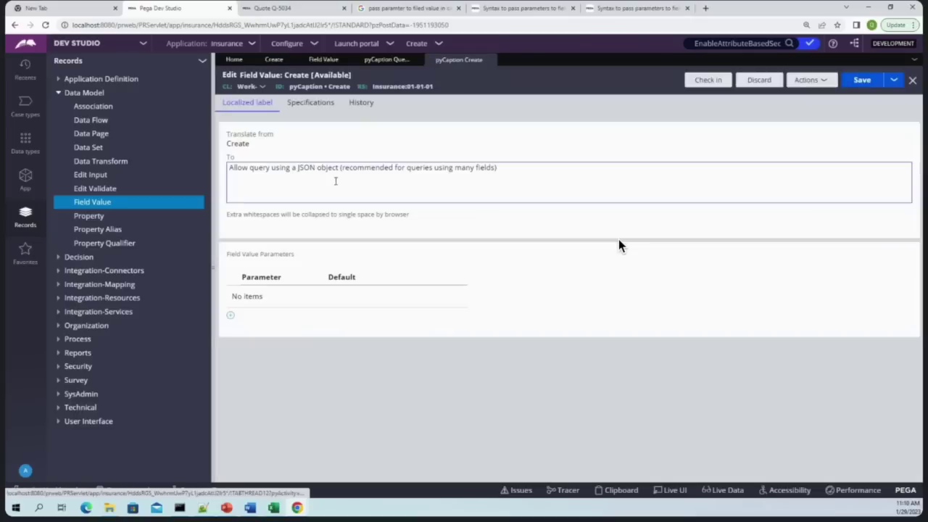
Switch to the Quote Q-5034 case page and expand the portal navigation
triple_click(336, 181)
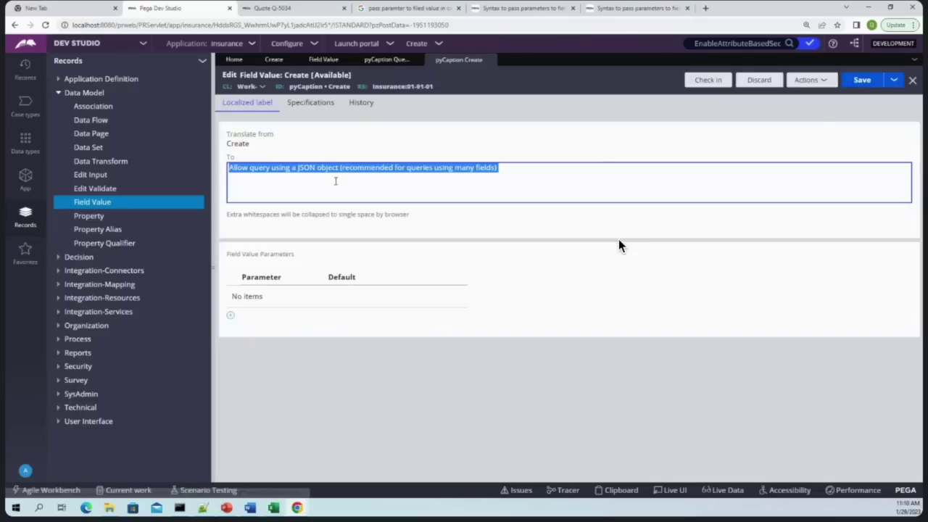
left_click(819, 118)
left_click(274, 8)
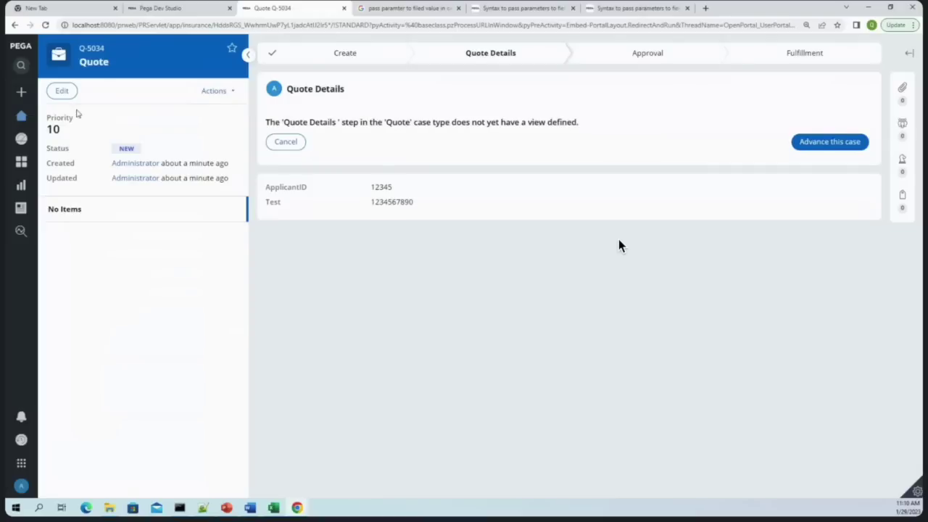
left_click(21, 92)
Cancel the new Quote form and copy the 'Quote Details' step title from Q-5034
left_click(47, 112)
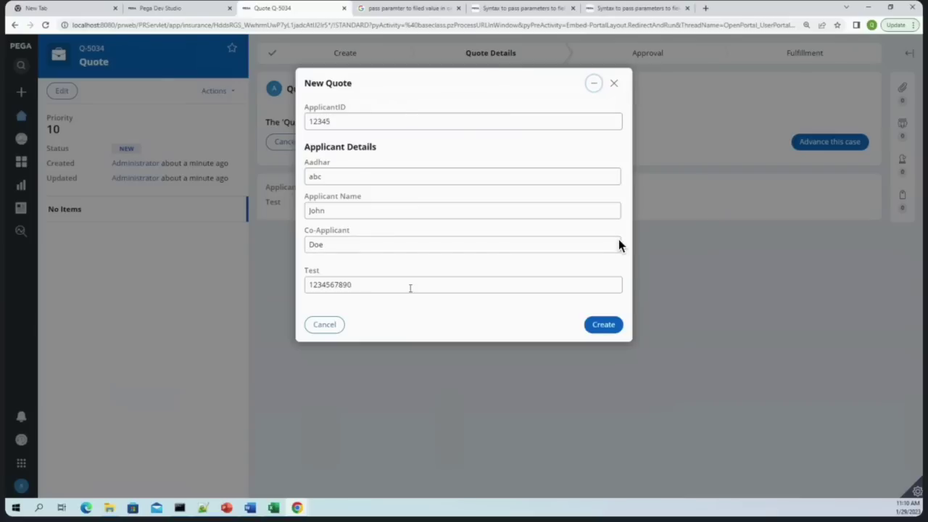
double_click(335, 82)
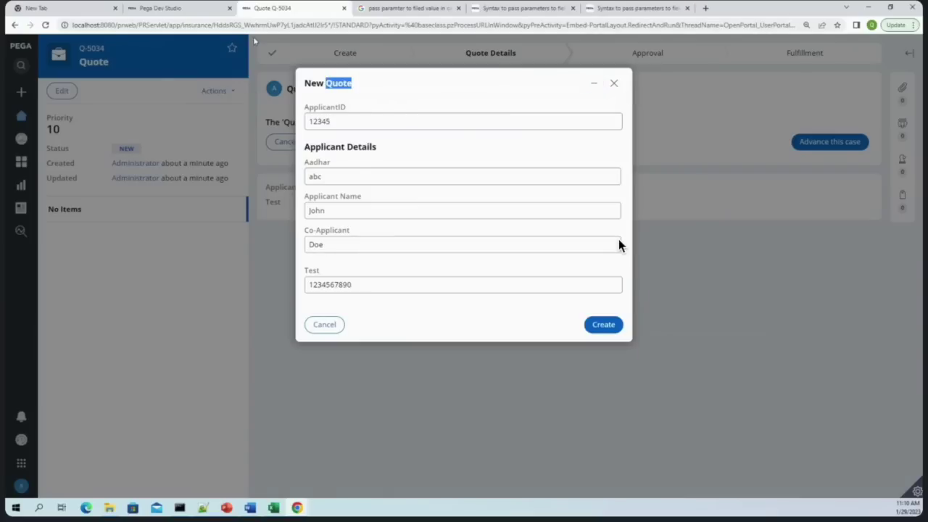
left_click(161, 8)
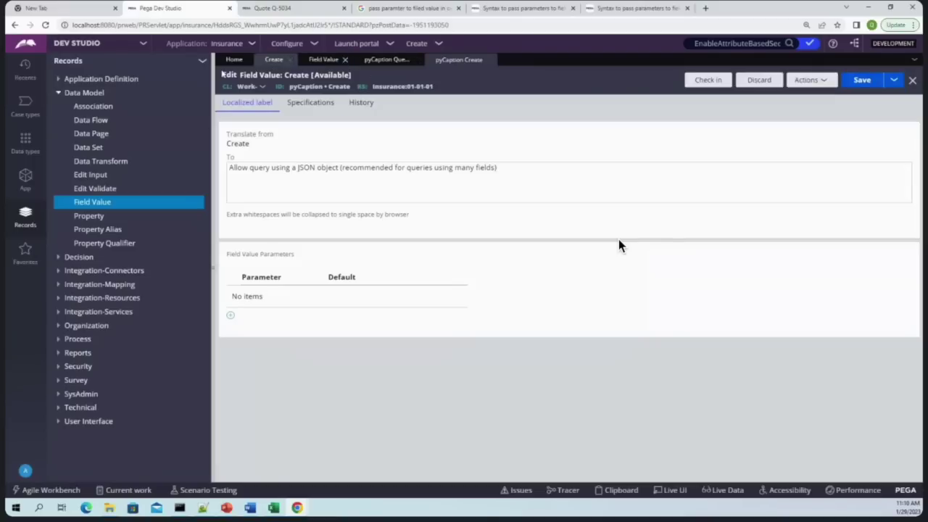
left_click(290, 8)
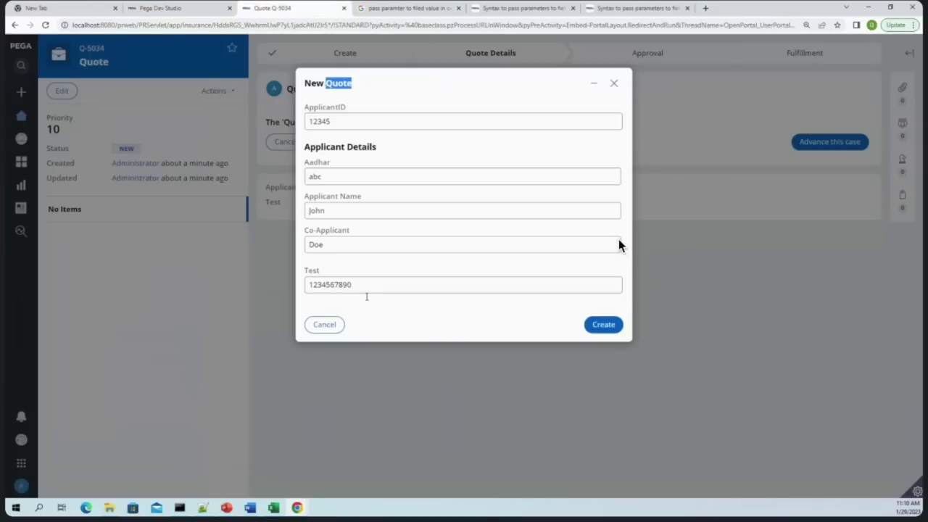
left_click(326, 324)
left_click(371, 127)
left_click_drag(346, 88, 288, 90)
right_click(292, 90)
left_click(319, 97)
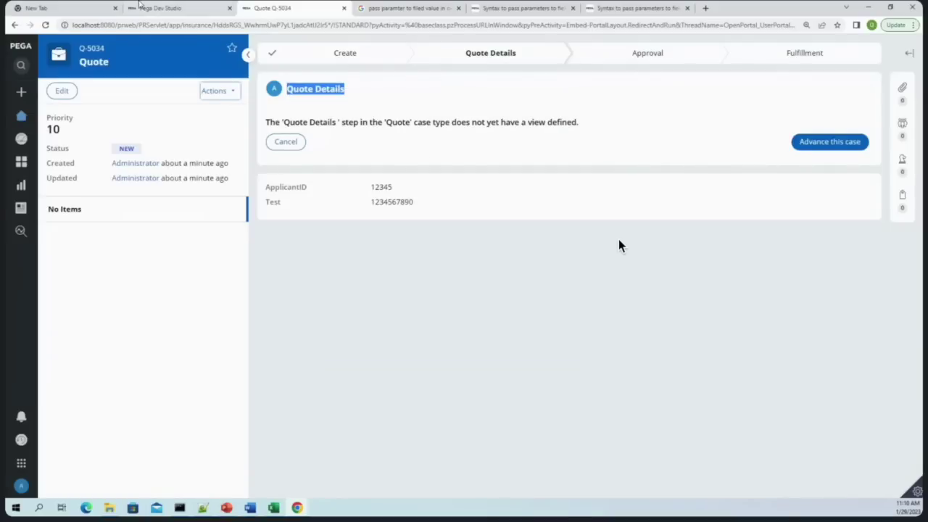
Save the Create field value as a new record labelled 'Quote Details'
left_click(159, 8)
left_click(894, 80)
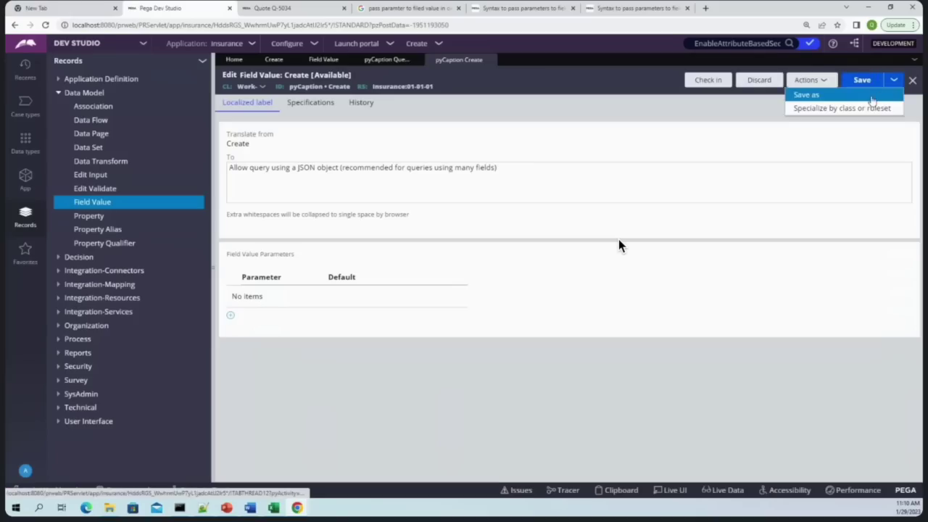
left_click(883, 95)
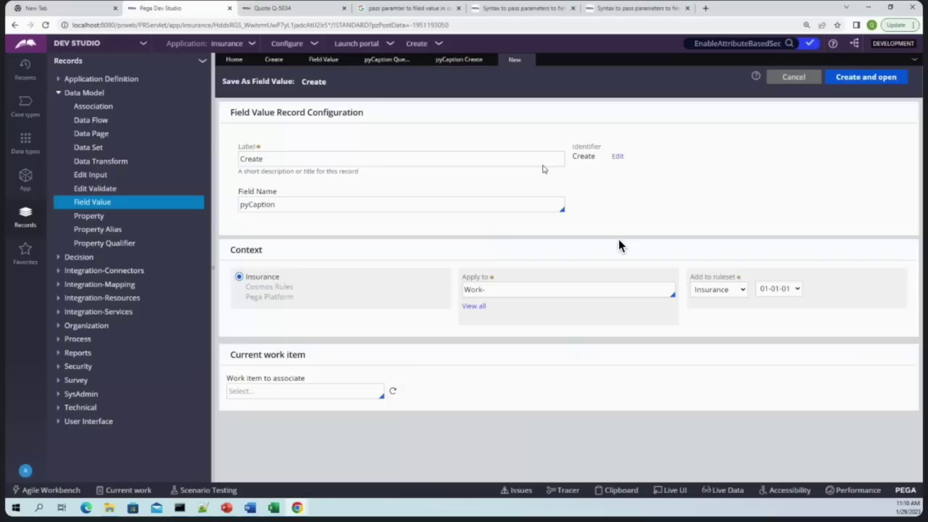
left_click(517, 156)
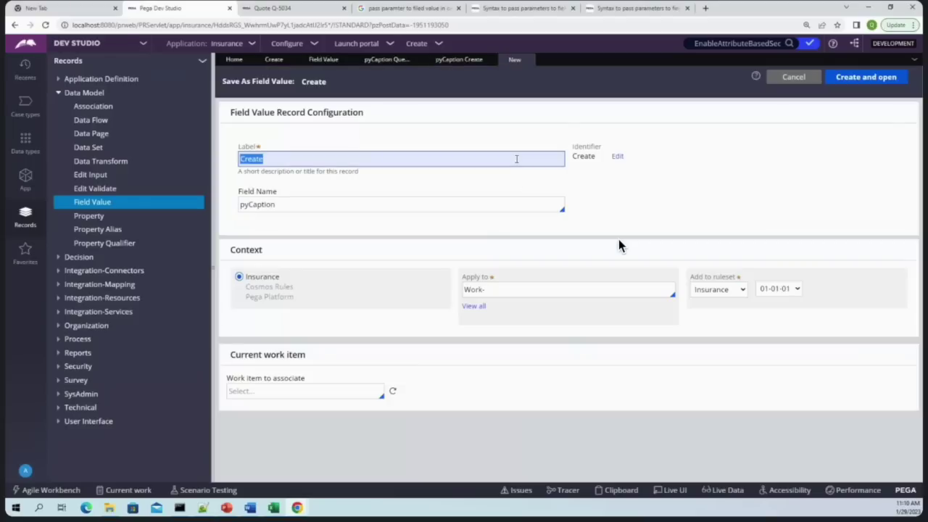
key("ctrl+v")
key("Return")
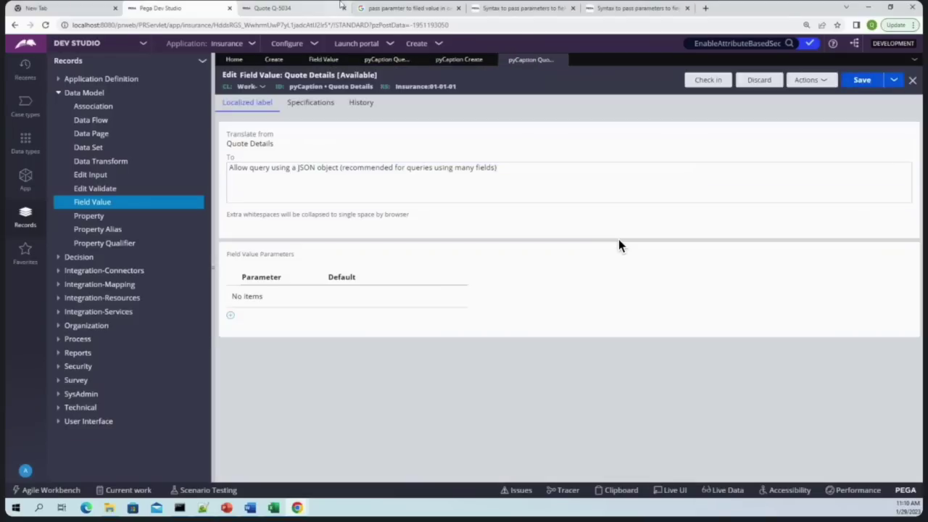
Create a new Quote case and open its Quote Details step
left_click(319, 8)
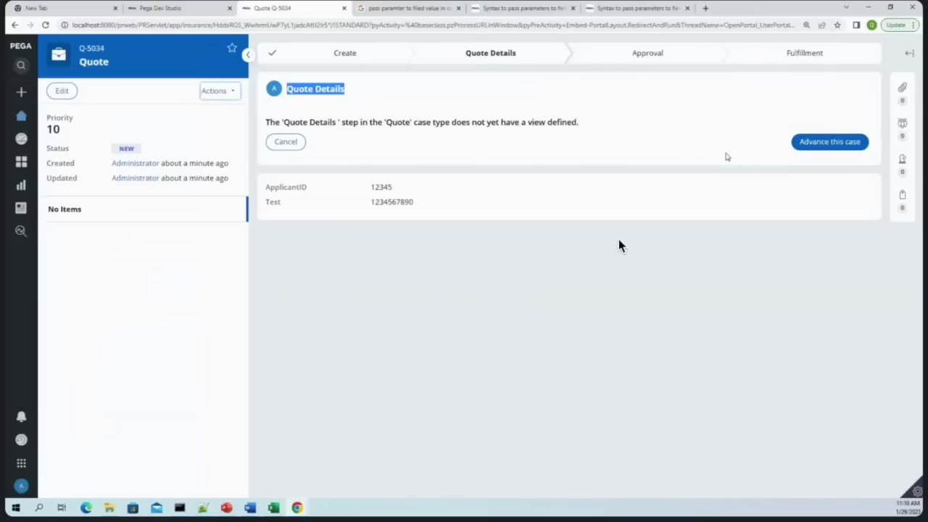
left_click(33, 96)
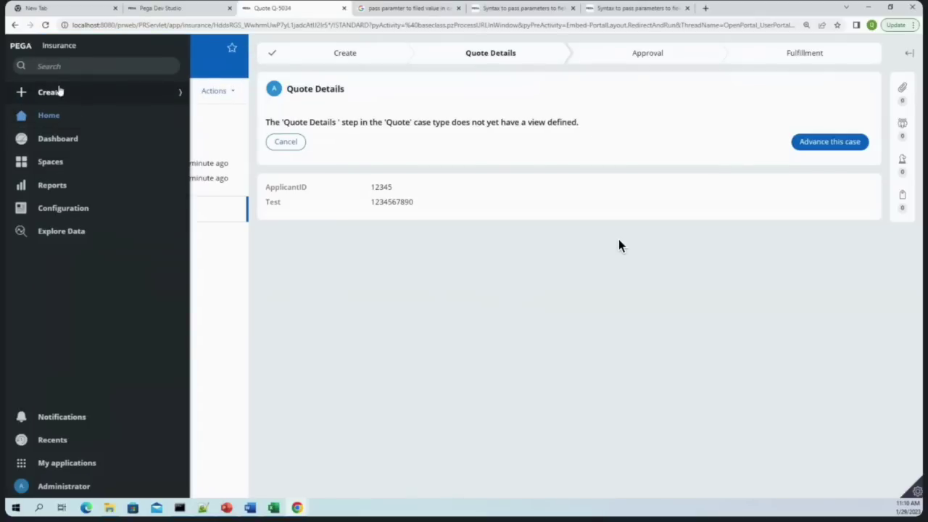
left_click(60, 92)
left_click(50, 118)
left_click(611, 332)
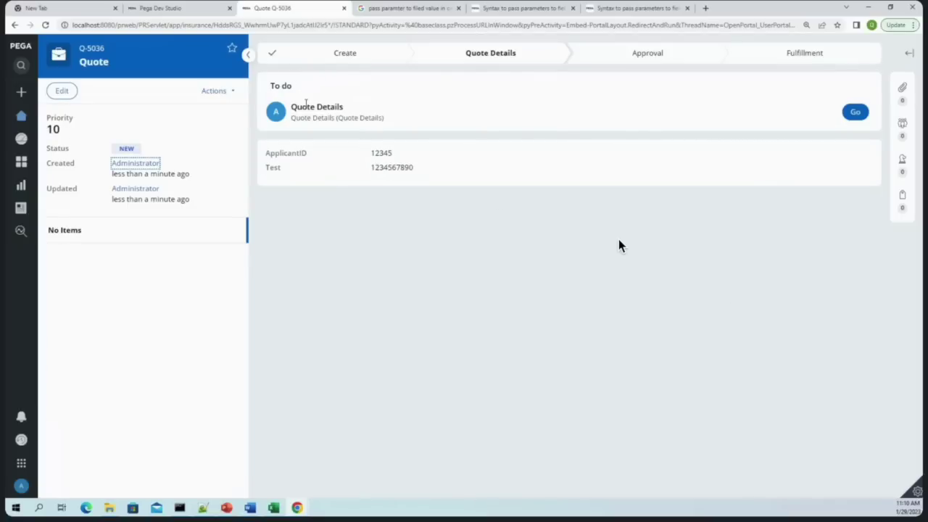
left_click_drag(292, 107, 423, 109)
left_click(856, 111)
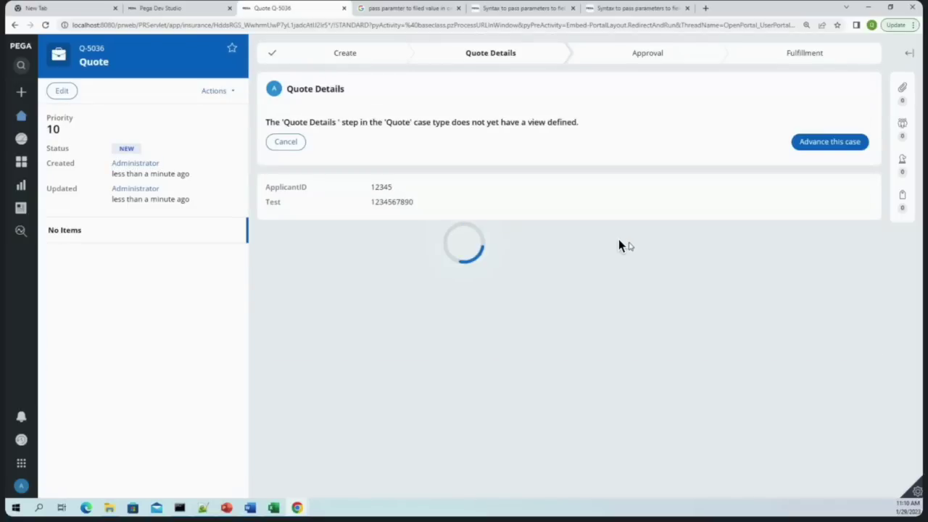
Close the Quote Details, Create and Query Using JSON Obj field value tabs
key("ctrl+shift+Tab")
double_click(305, 87)
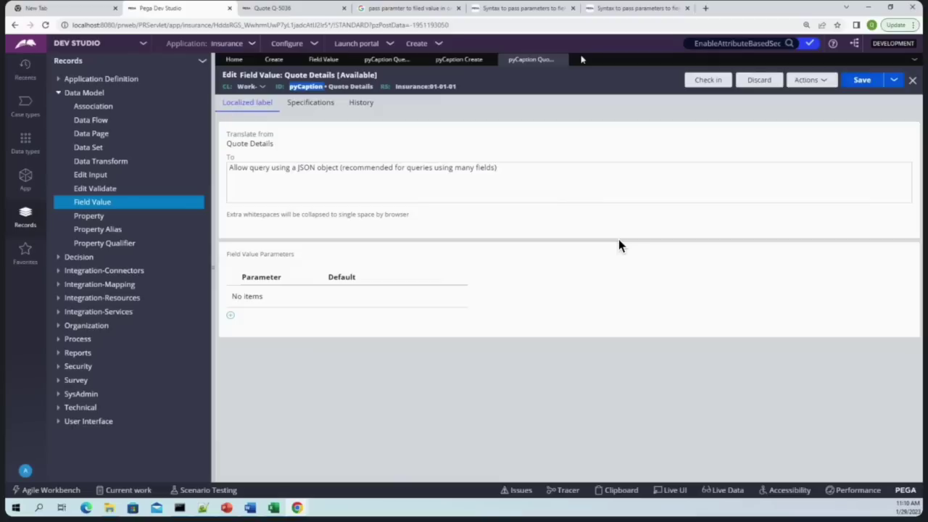
left_click(560, 60)
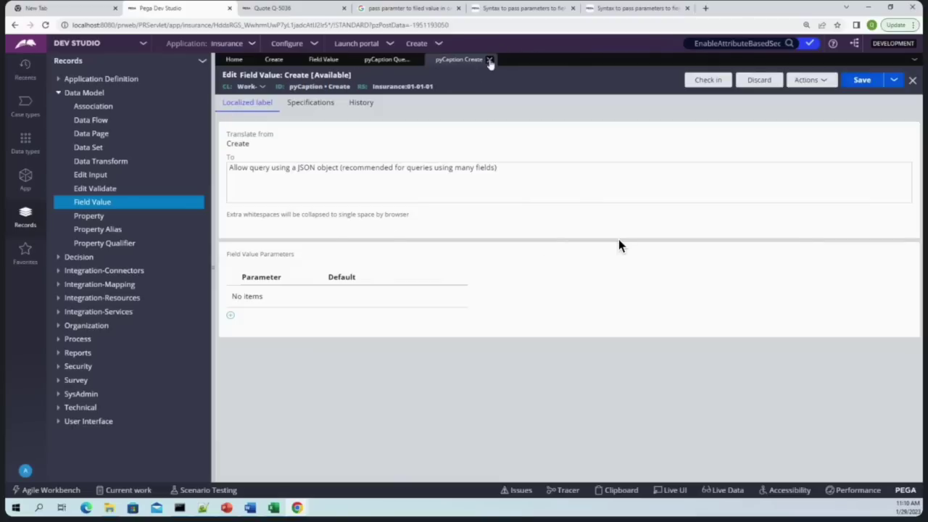
left_click(490, 60)
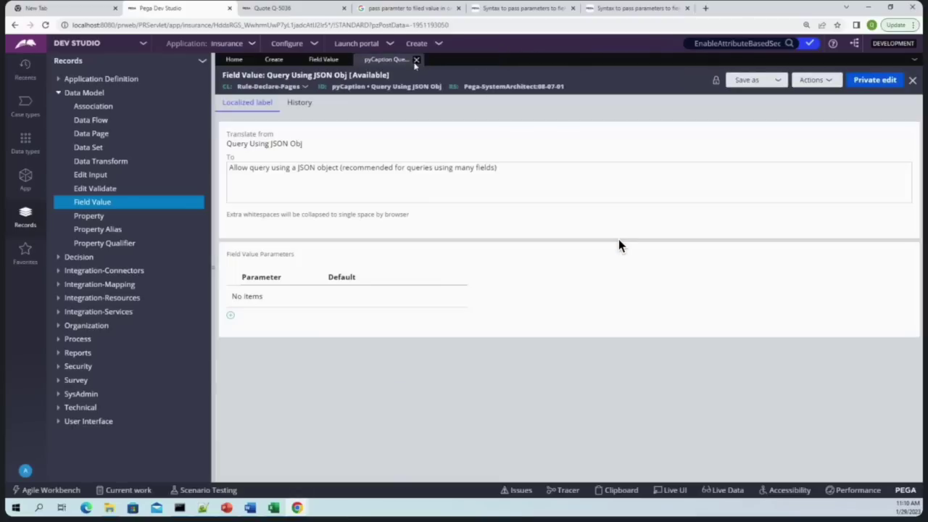
left_click(416, 60)
Filter the Field Value list's Field Name column to 'pylab'
scroll(370, 333, "down", 10)
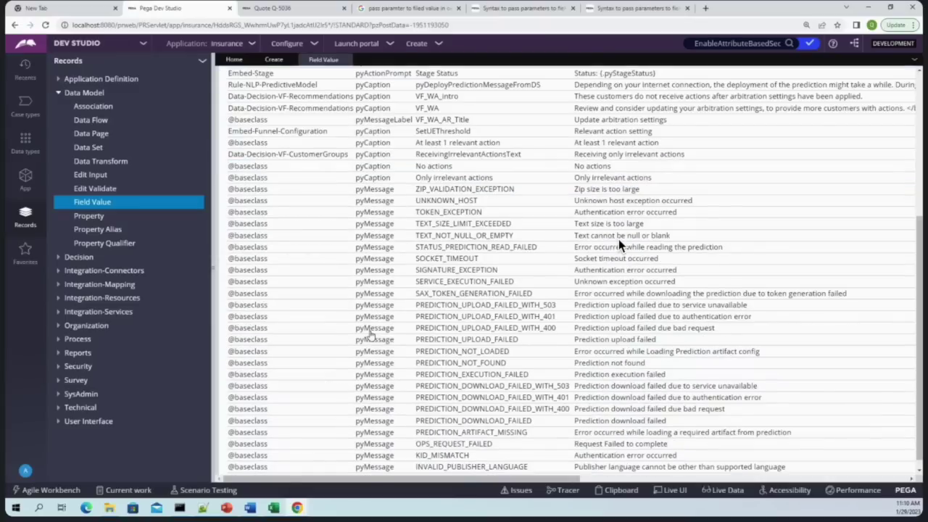
scroll(370, 333, "down", 1)
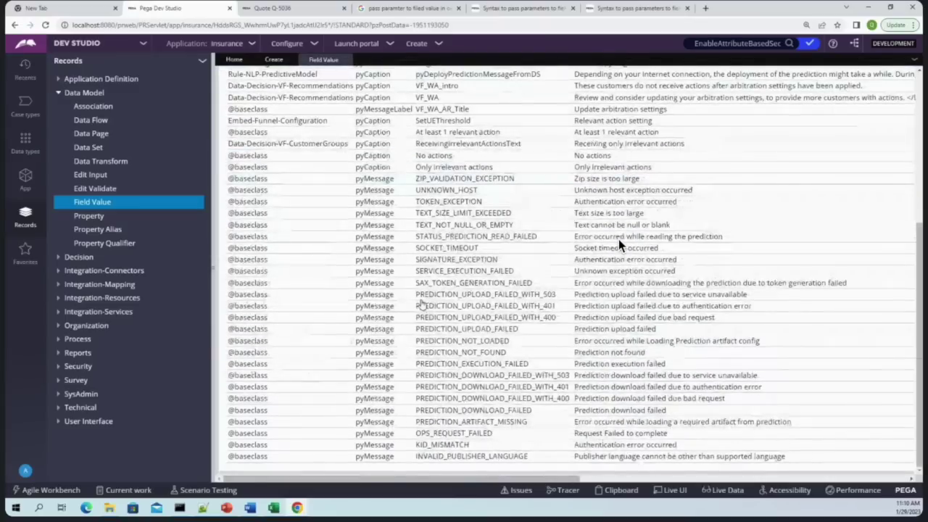
scroll(620, 245, "up", 5)
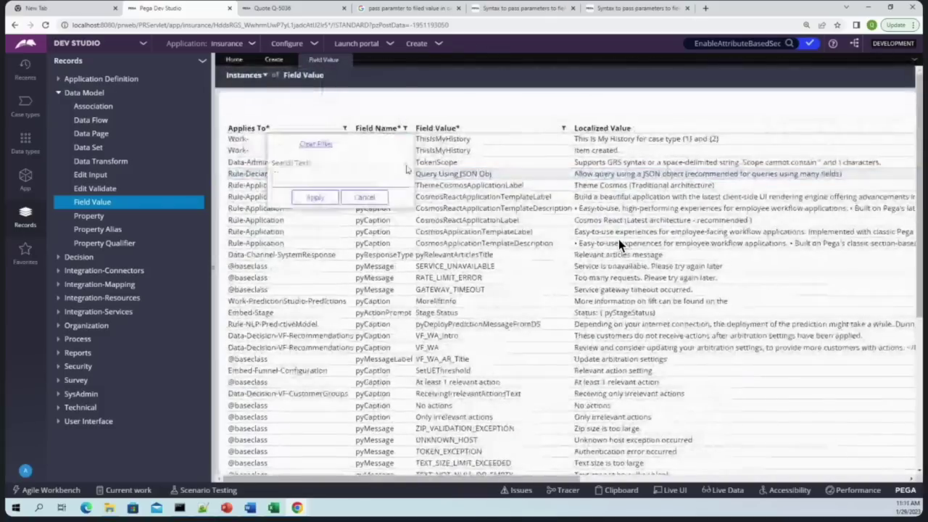
type("pylabel")
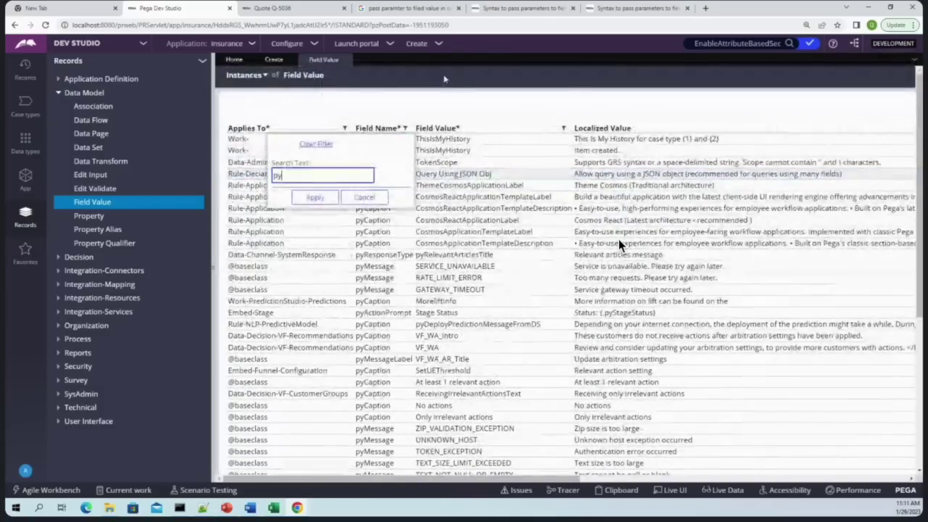
left_click(314, 197)
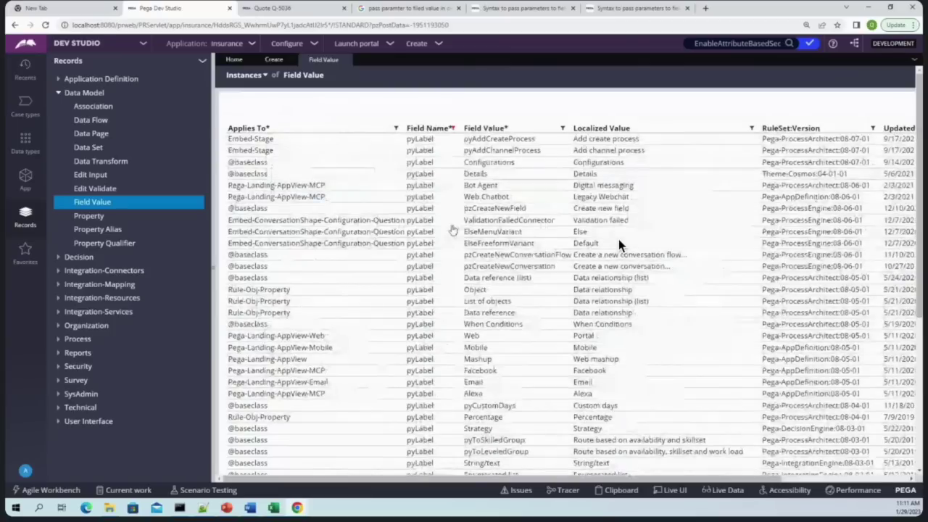
From Recents, reopen the Query Using JSON Obj and Quote Details field values
left_click(25, 69)
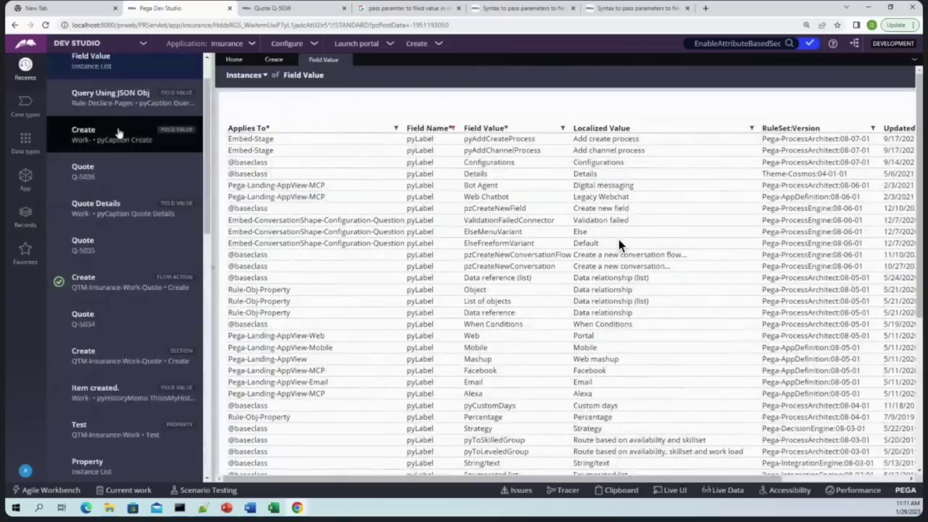
scroll(116, 134, "up", 2)
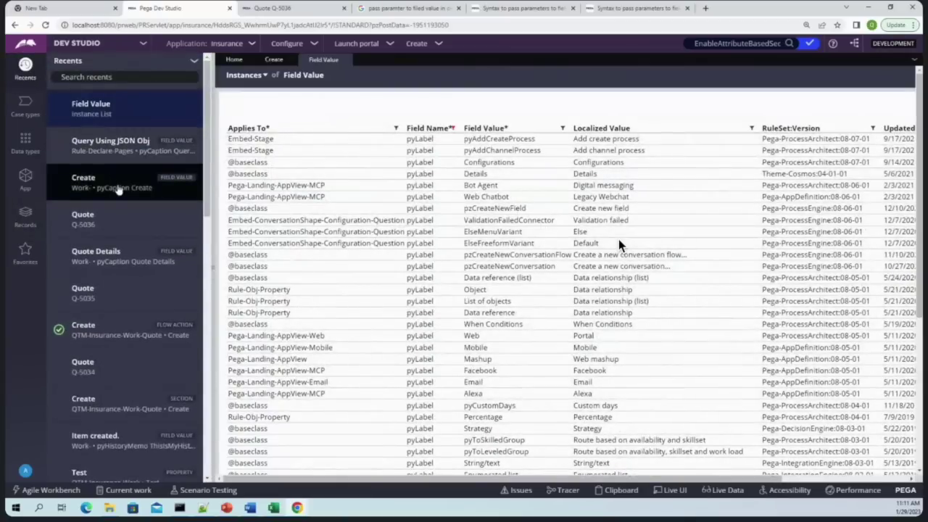
left_click(125, 150)
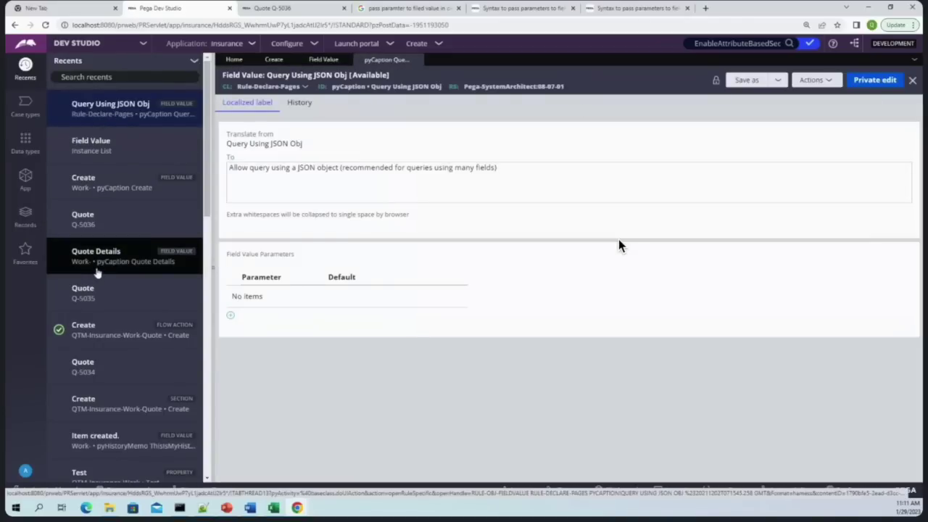
left_click(97, 267)
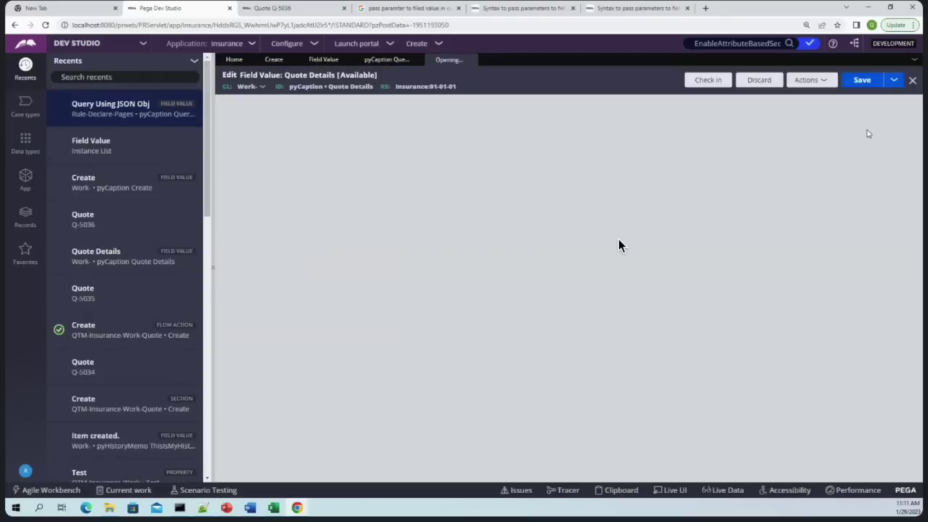
Check in the pyCaption Quote Details rule with comment 'w q', then delete it with comment 'nr'
left_click(708, 79)
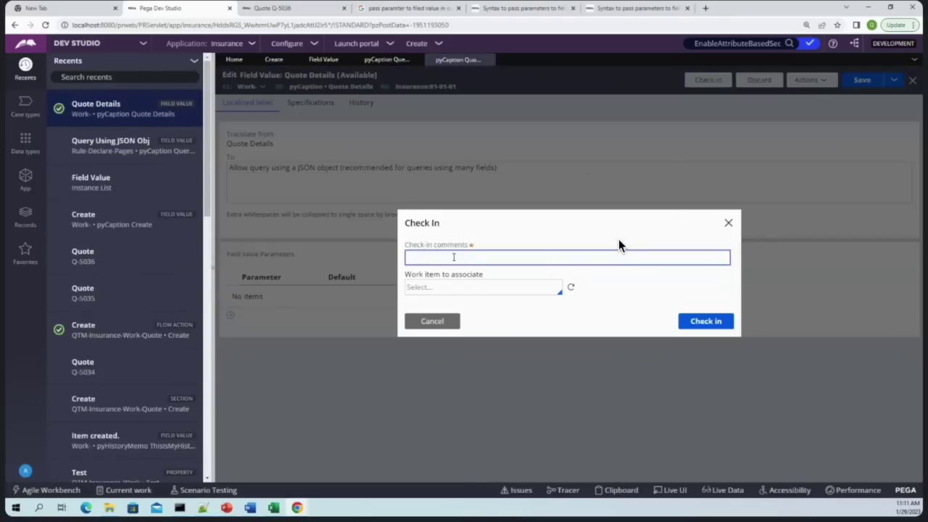
type("w q")
key("Return")
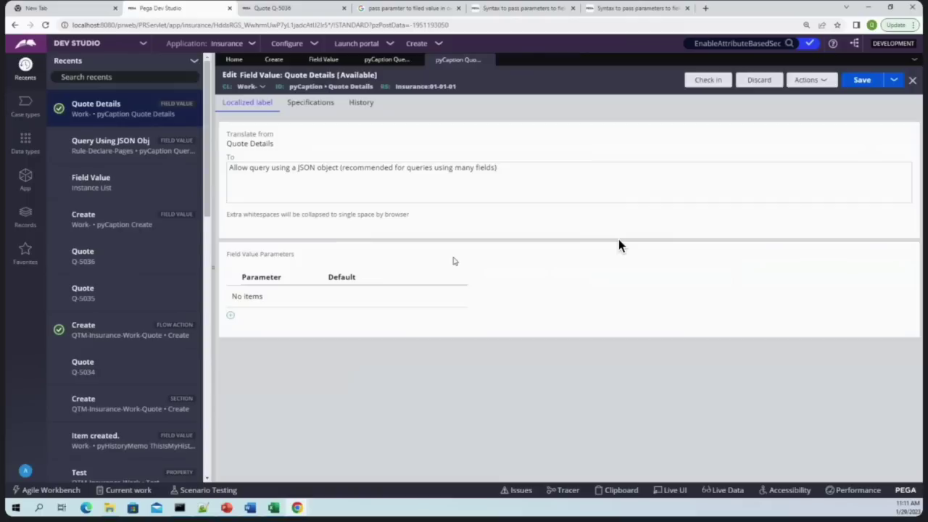
left_click(770, 80)
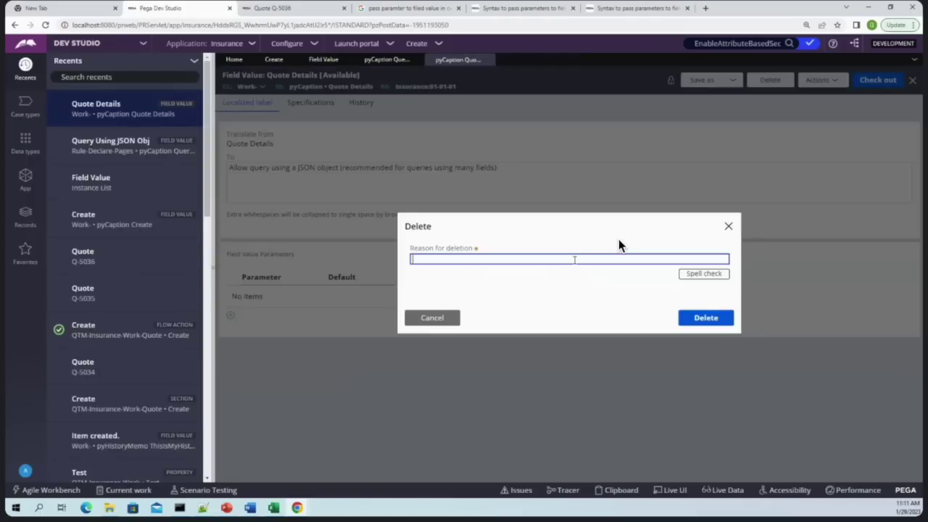
type("nr")
key("Return")
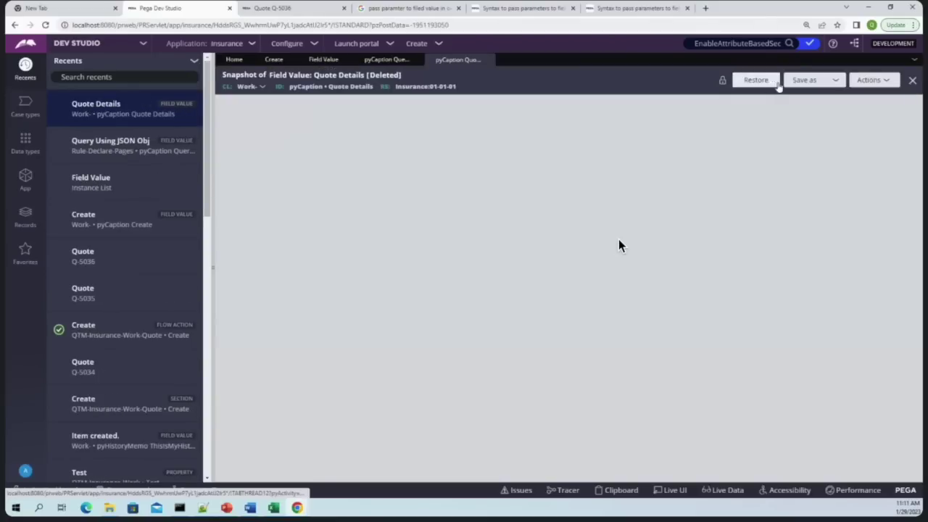
Save the Quote Details rule as a new record with Field Name pyLabel
left_click(797, 80)
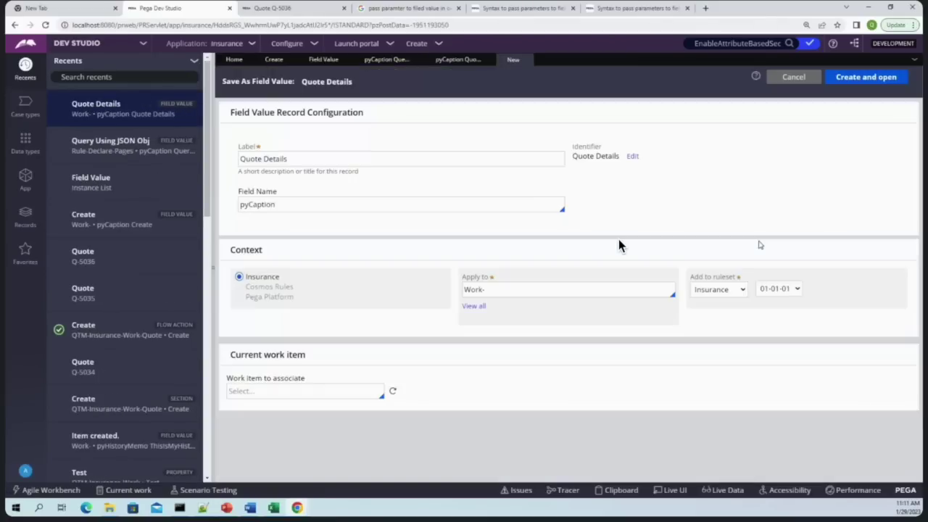
double_click(276, 206)
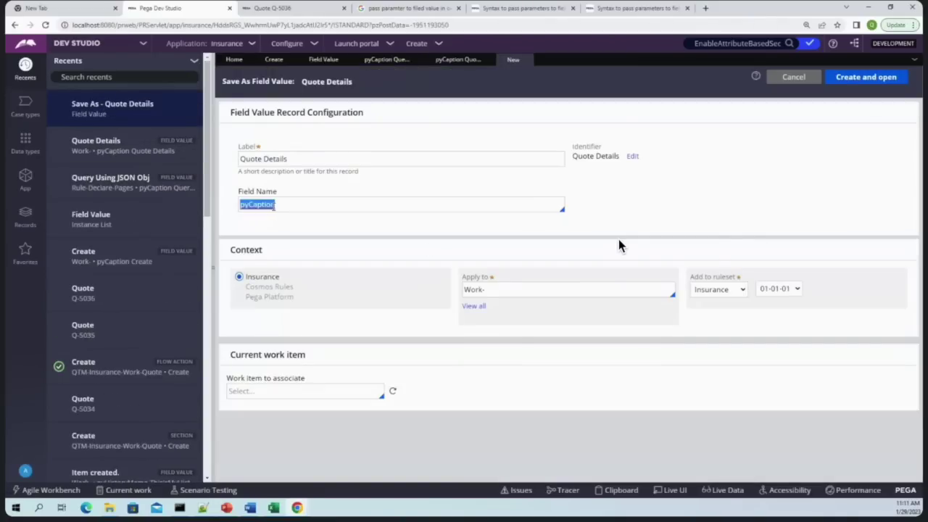
key("BackSpace")
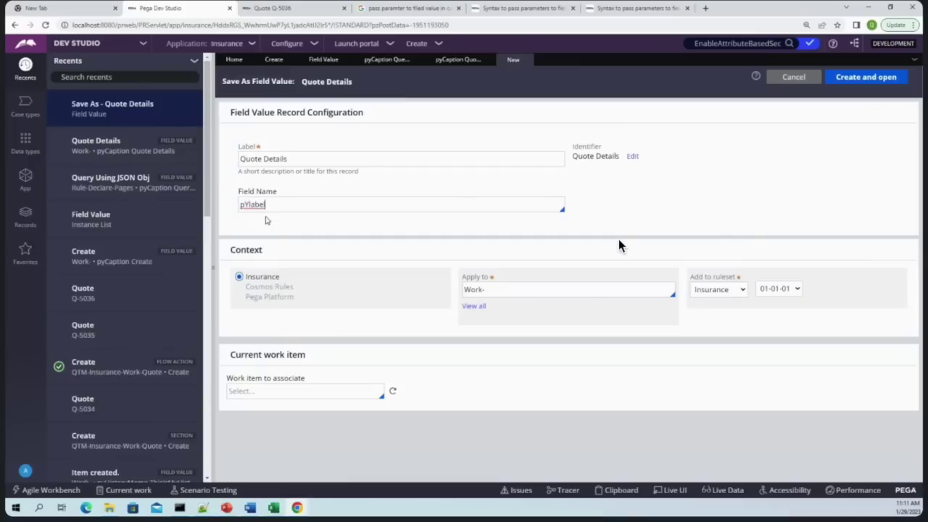
key("BackSpace")
key("BackSpace")
left_click(866, 76)
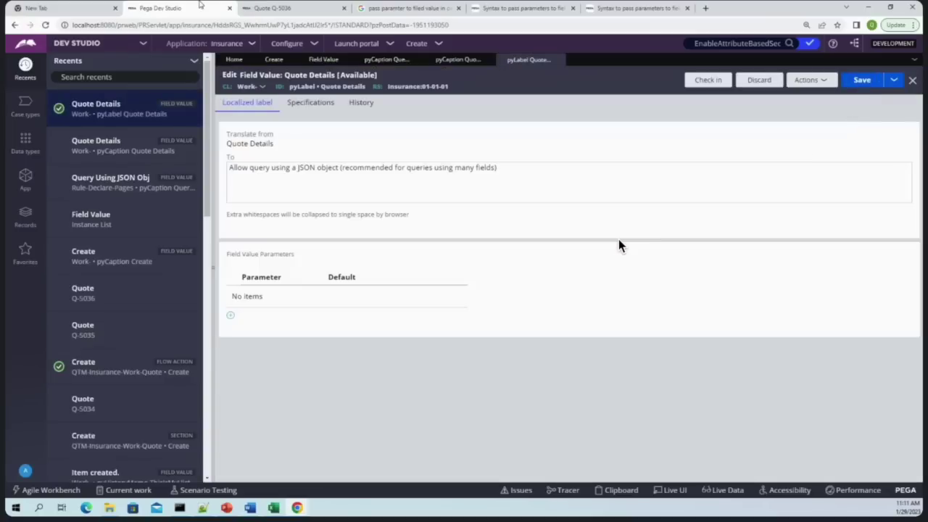
Create a new Quote case and check its Quote Details step label
left_click(265, 8)
left_click(22, 92)
left_click(46, 111)
left_click(604, 325)
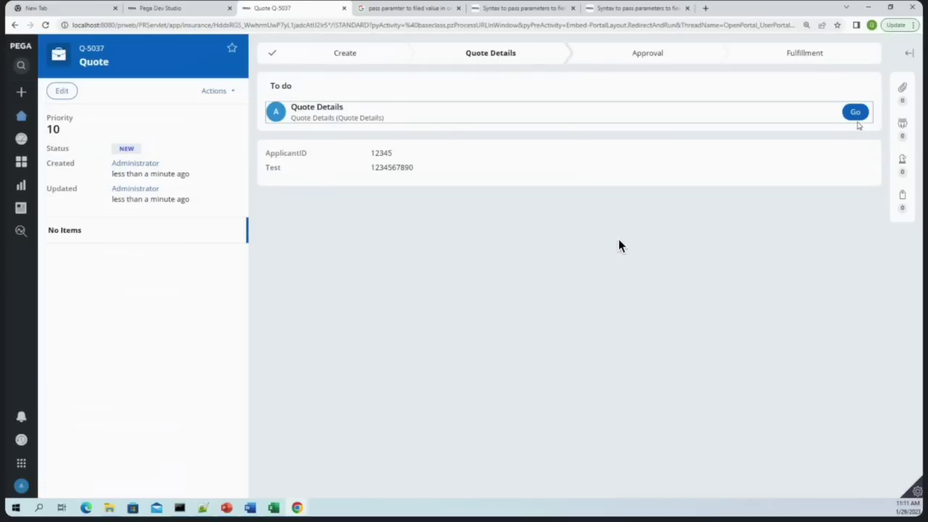
left_click(855, 115)
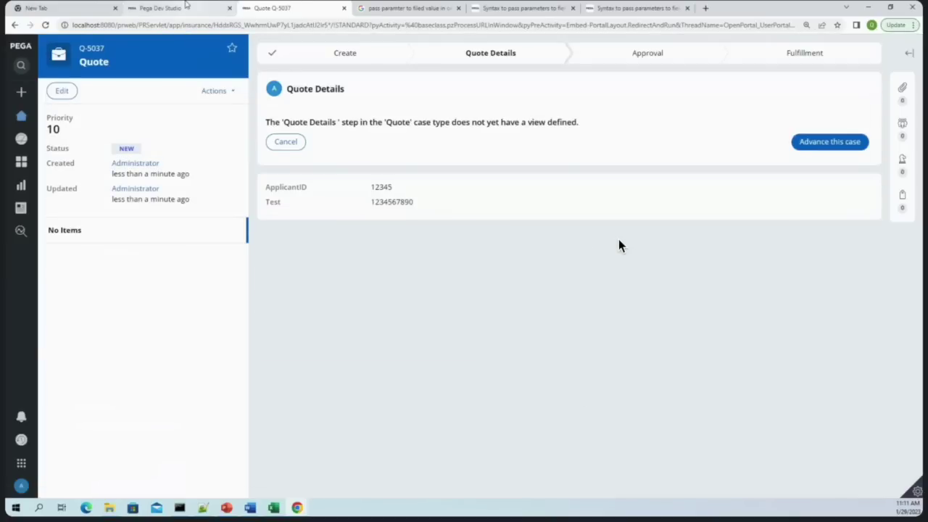
left_click(185, 6)
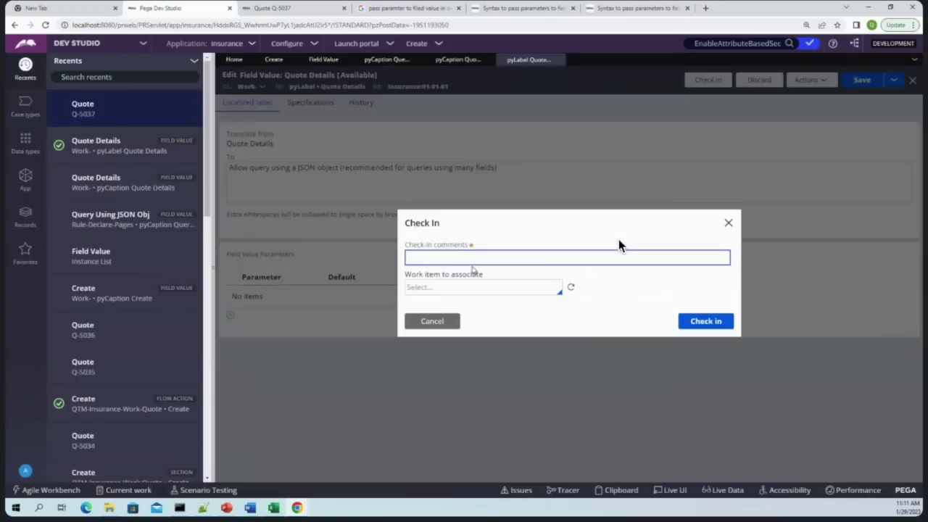
Check in the pyLabel rule with comment 'wip', then close it and the deleted-rule snapshot tab
type("wip")
key("Return")
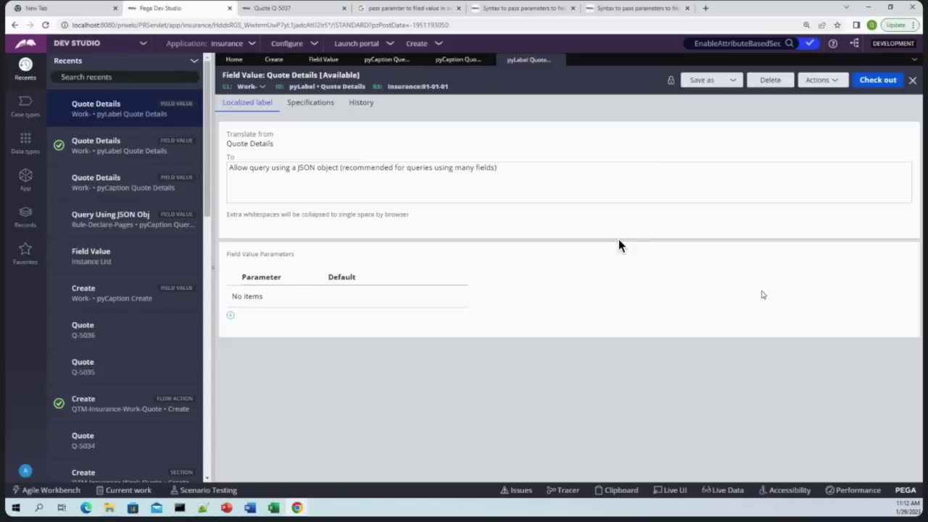
left_click(556, 60)
left_click(416, 58)
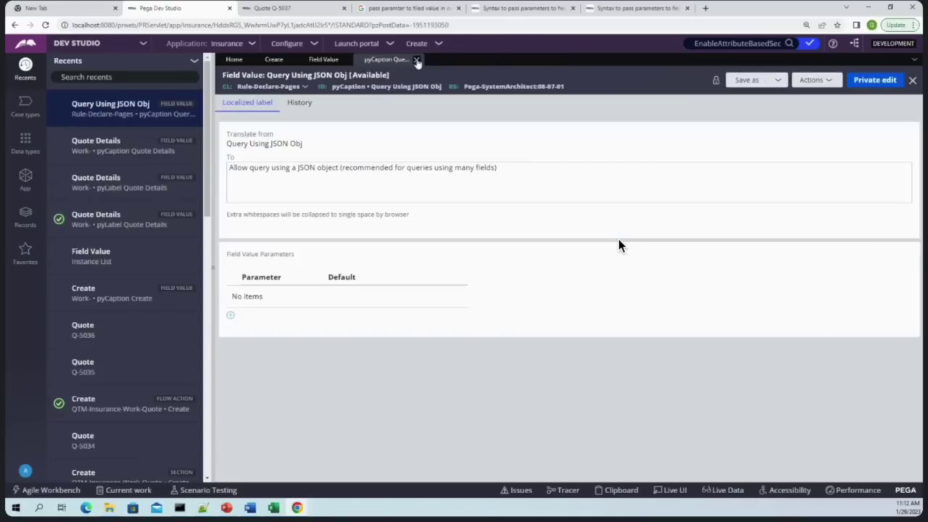
Close the Query Using JSON Obj, Field Value list and Create flow action tabs
left_click(416, 59)
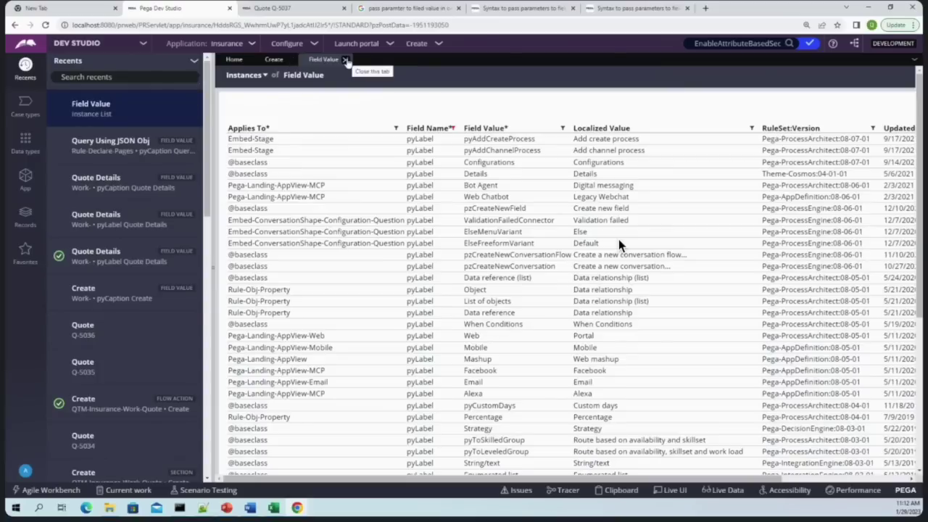
left_click(343, 61)
left_click(293, 61)
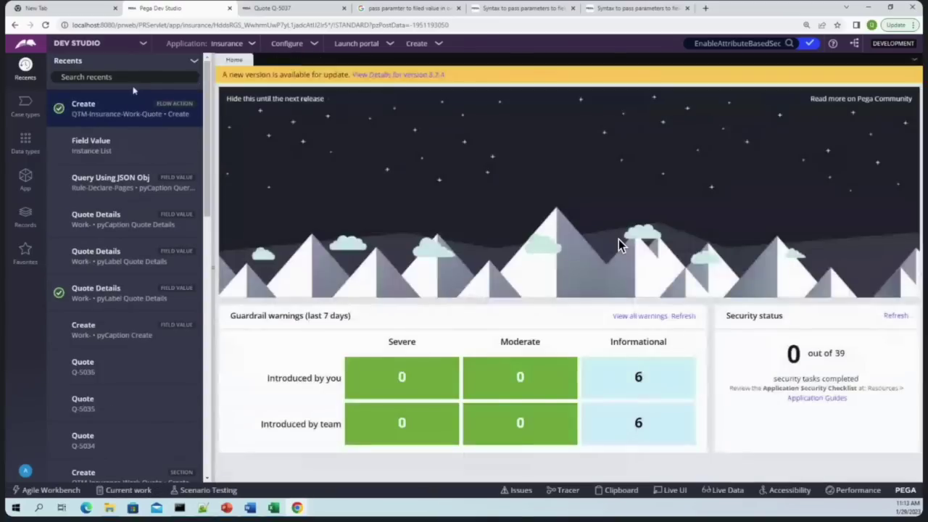
In App Explorer, search 'system-' and open the System-Queue- class tree
left_click(25, 180)
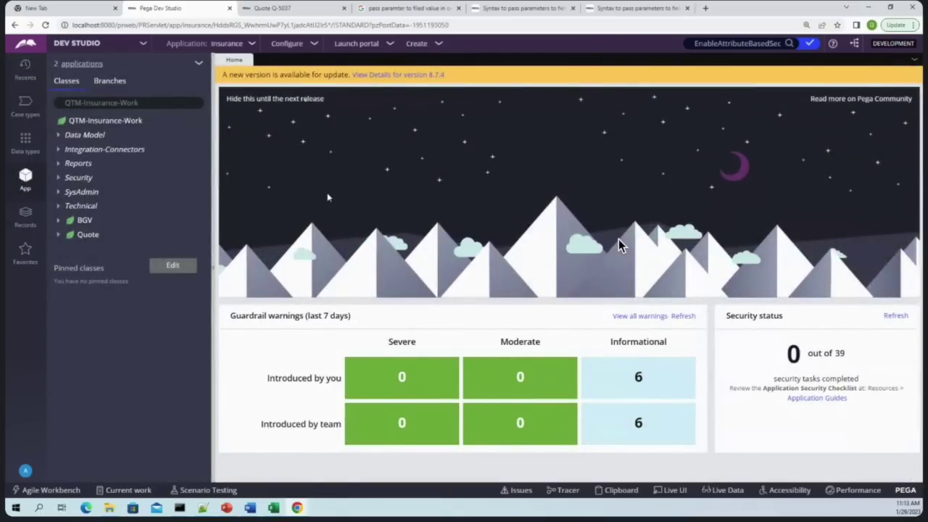
left_click(156, 102)
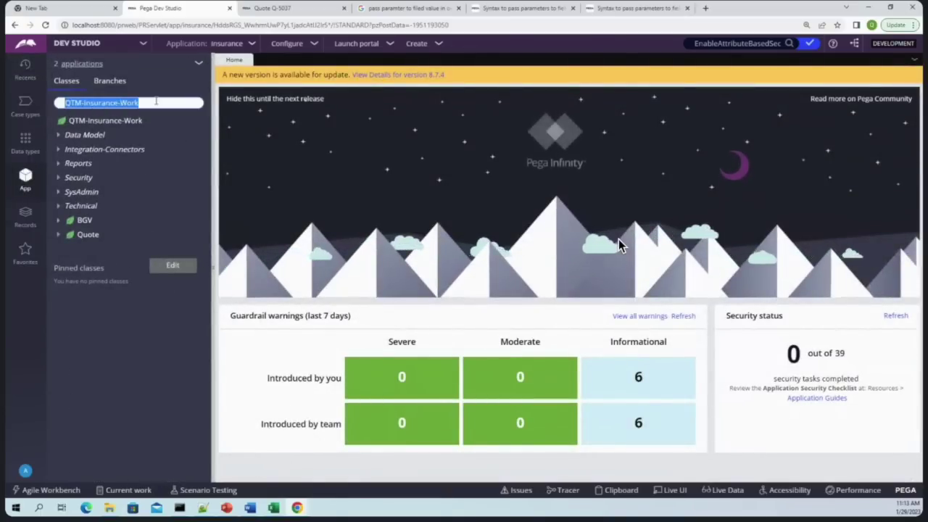
type("system-")
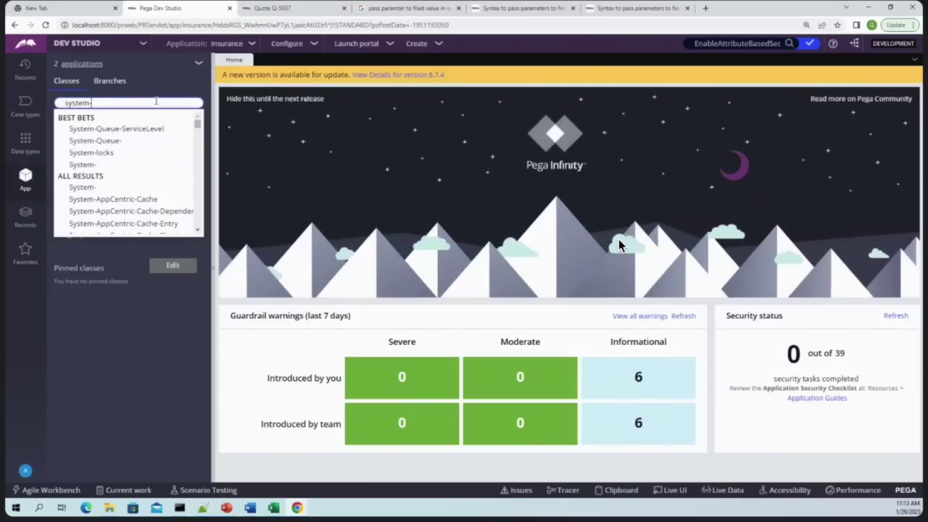
left_click(107, 143)
Try System-Queue-ServiceLevel and a 'case' search, then browse the System-Queue- classes
left_click(131, 102)
type("servicel")
key("Down")
key("Return")
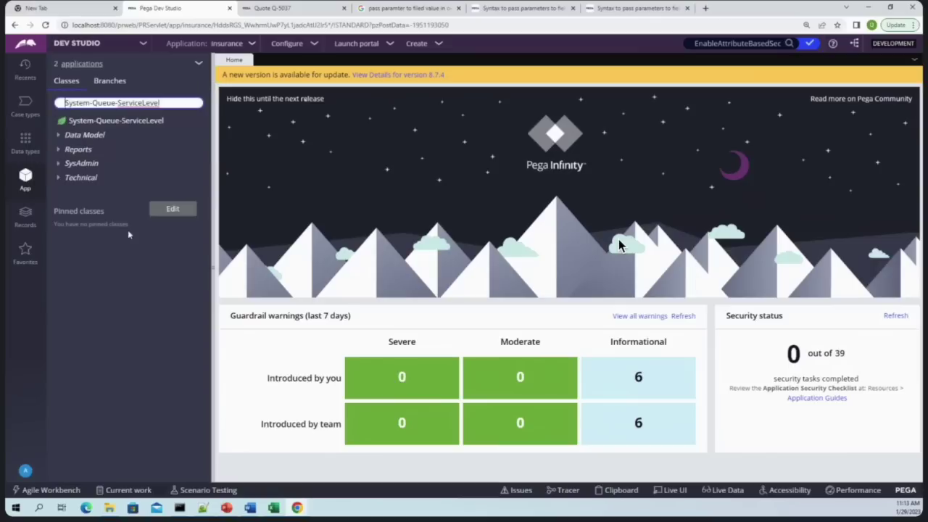
key("BackSpace")
key("BackSpace")
key("BackSpace")
key("BackSpace")
key("BackSpace")
key("BackSpace")
key("BackSpace")
key("BackSpace")
key("BackSpace")
key("BackSpace")
type("case")
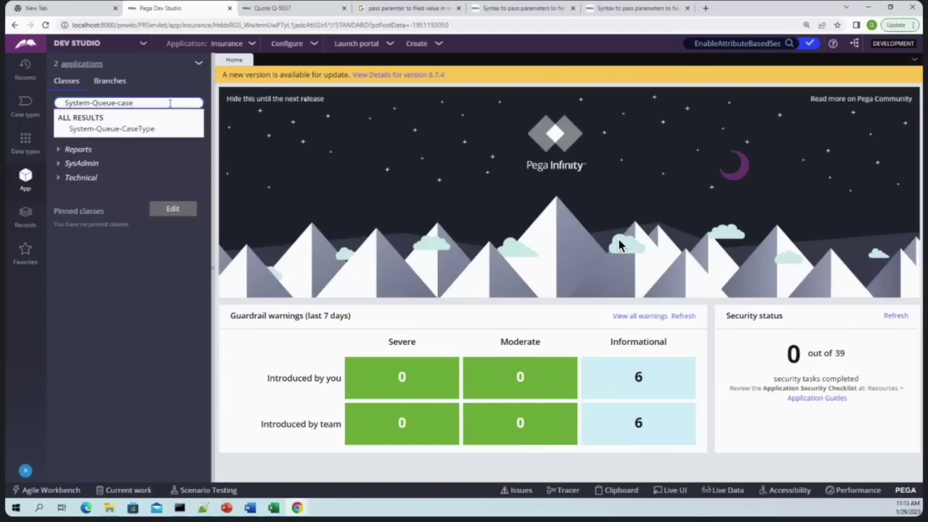
key("BackSpace")
key("BackSpace")
key("BackSpace")
key("BackSpace")
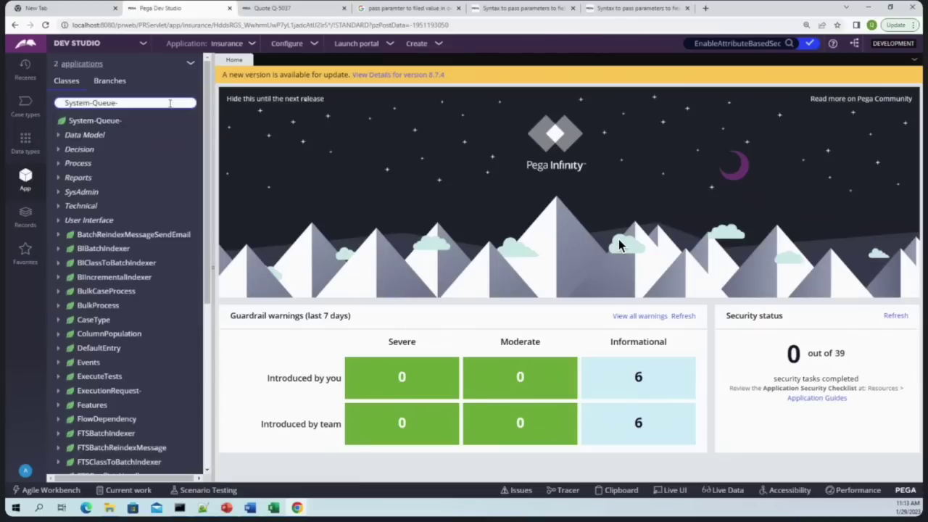
scroll(123, 365, "down", 10)
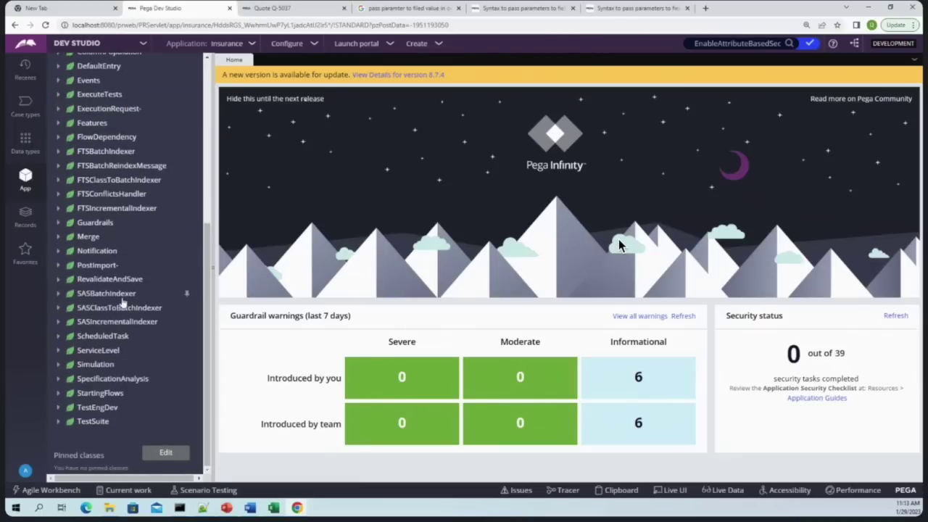
scroll(123, 399, "up", 1)
scroll(124, 399, "up", 1)
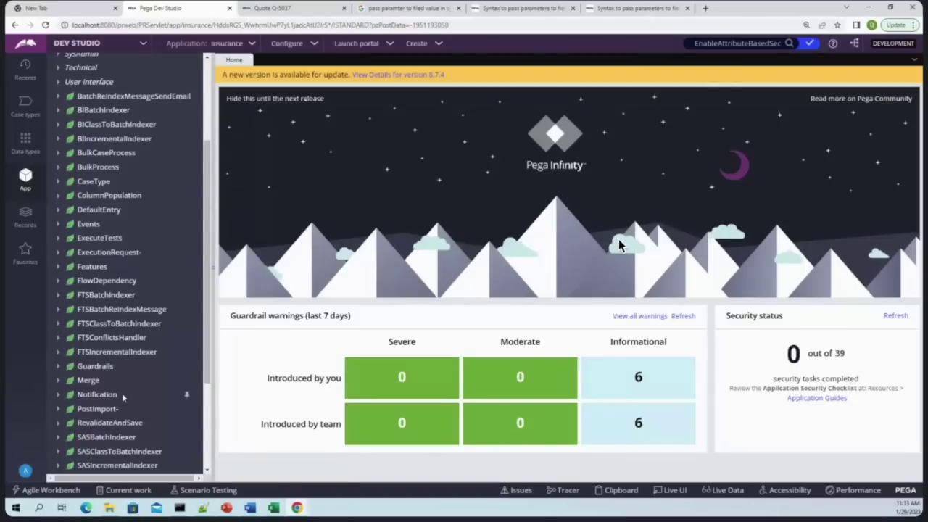
scroll(123, 393, "up", 1)
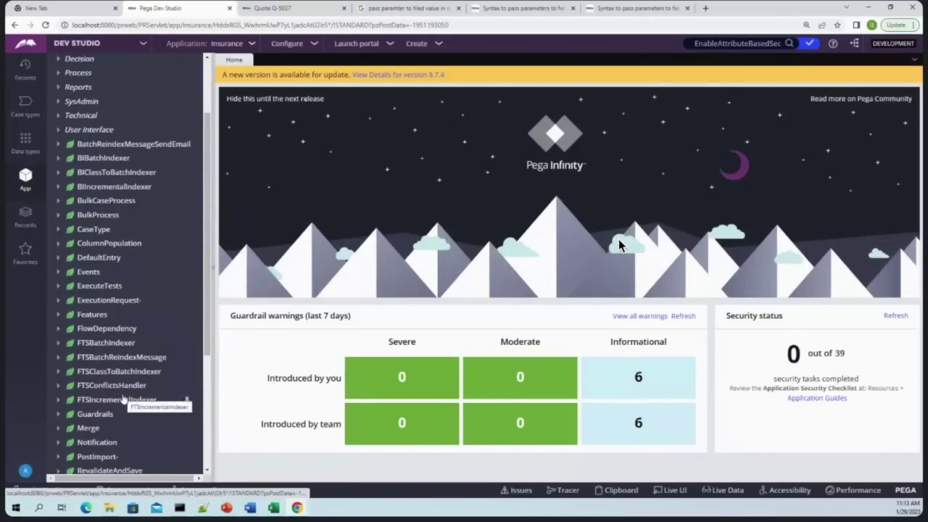
scroll(125, 399, "down", 1)
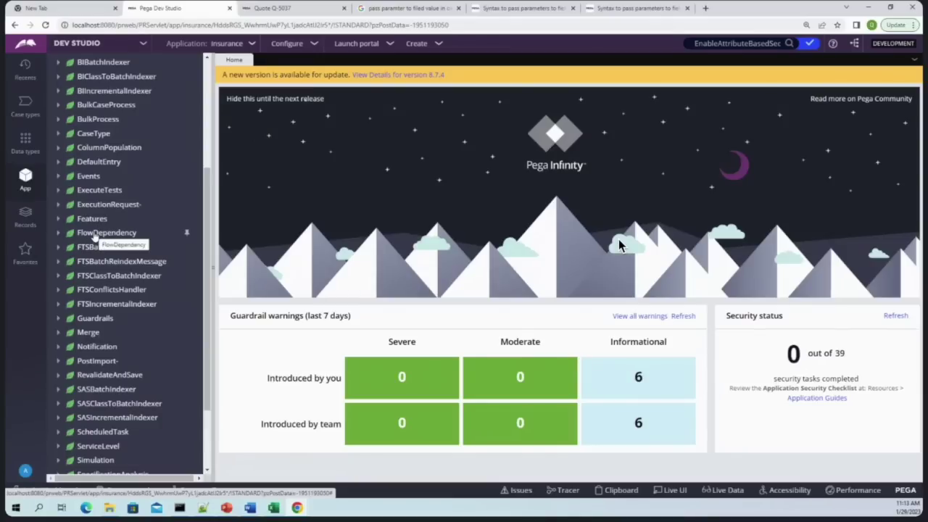
scroll(95, 237, "up", 3)
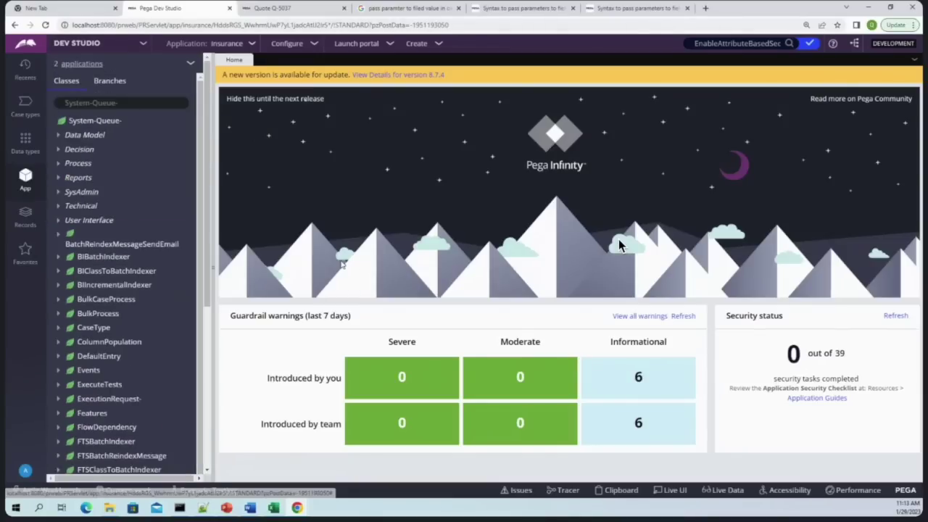
scroll(160, 391, "down", 4)
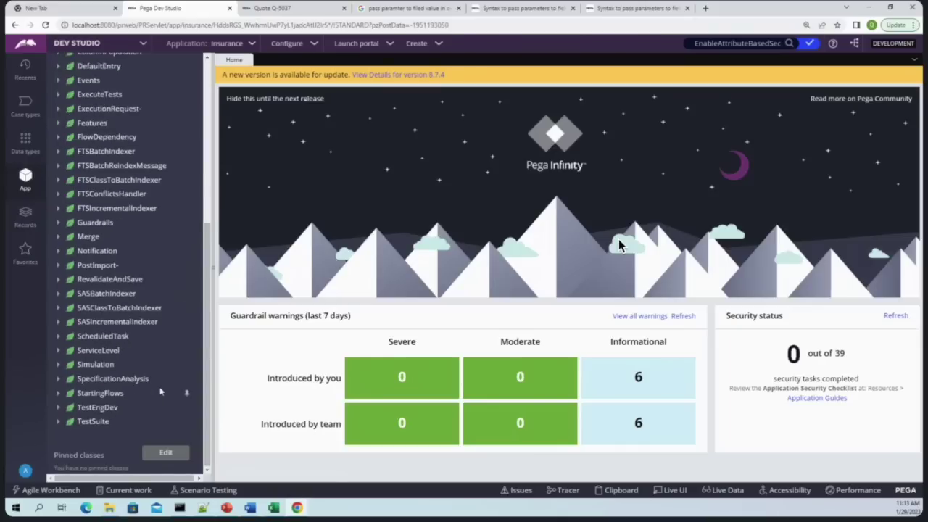